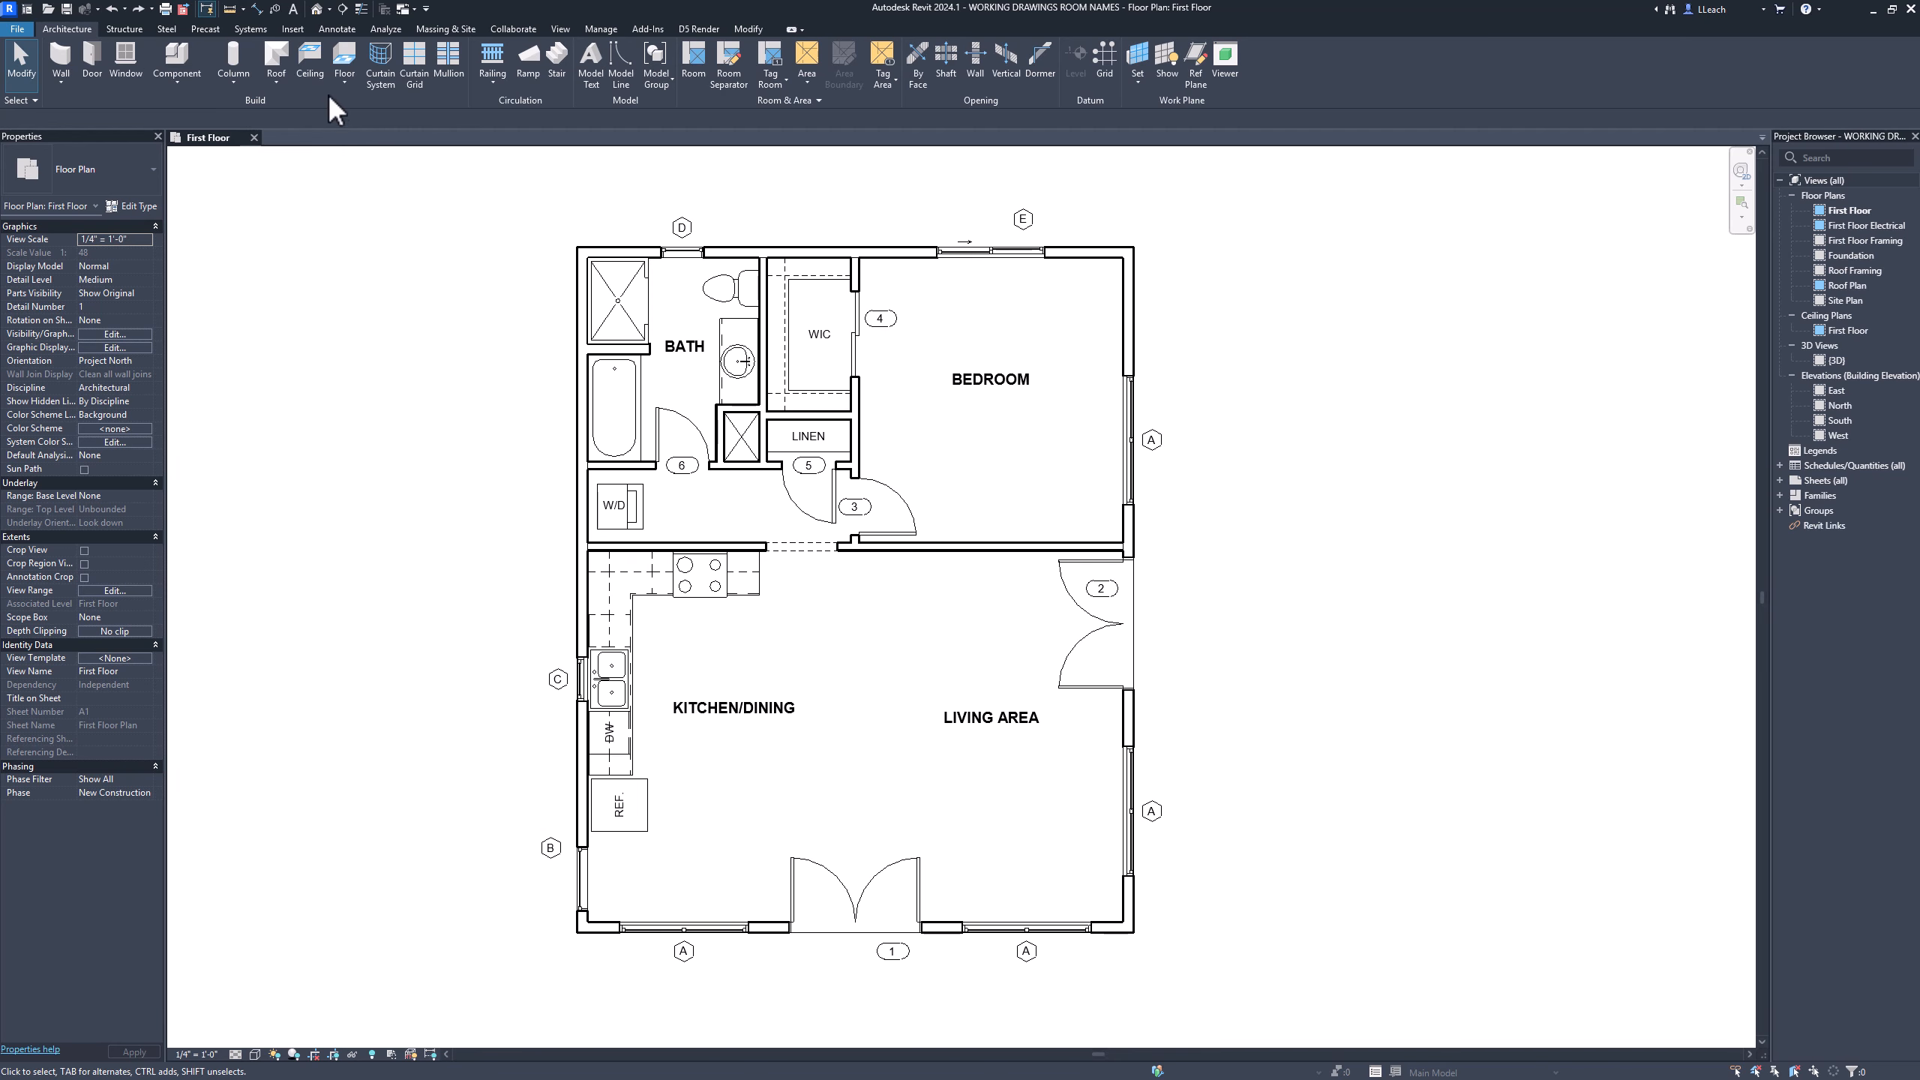
Start an Aligned dimension that references wall faces and picks entire walls
{"action": "left_click", "coordinate": [338, 30]}
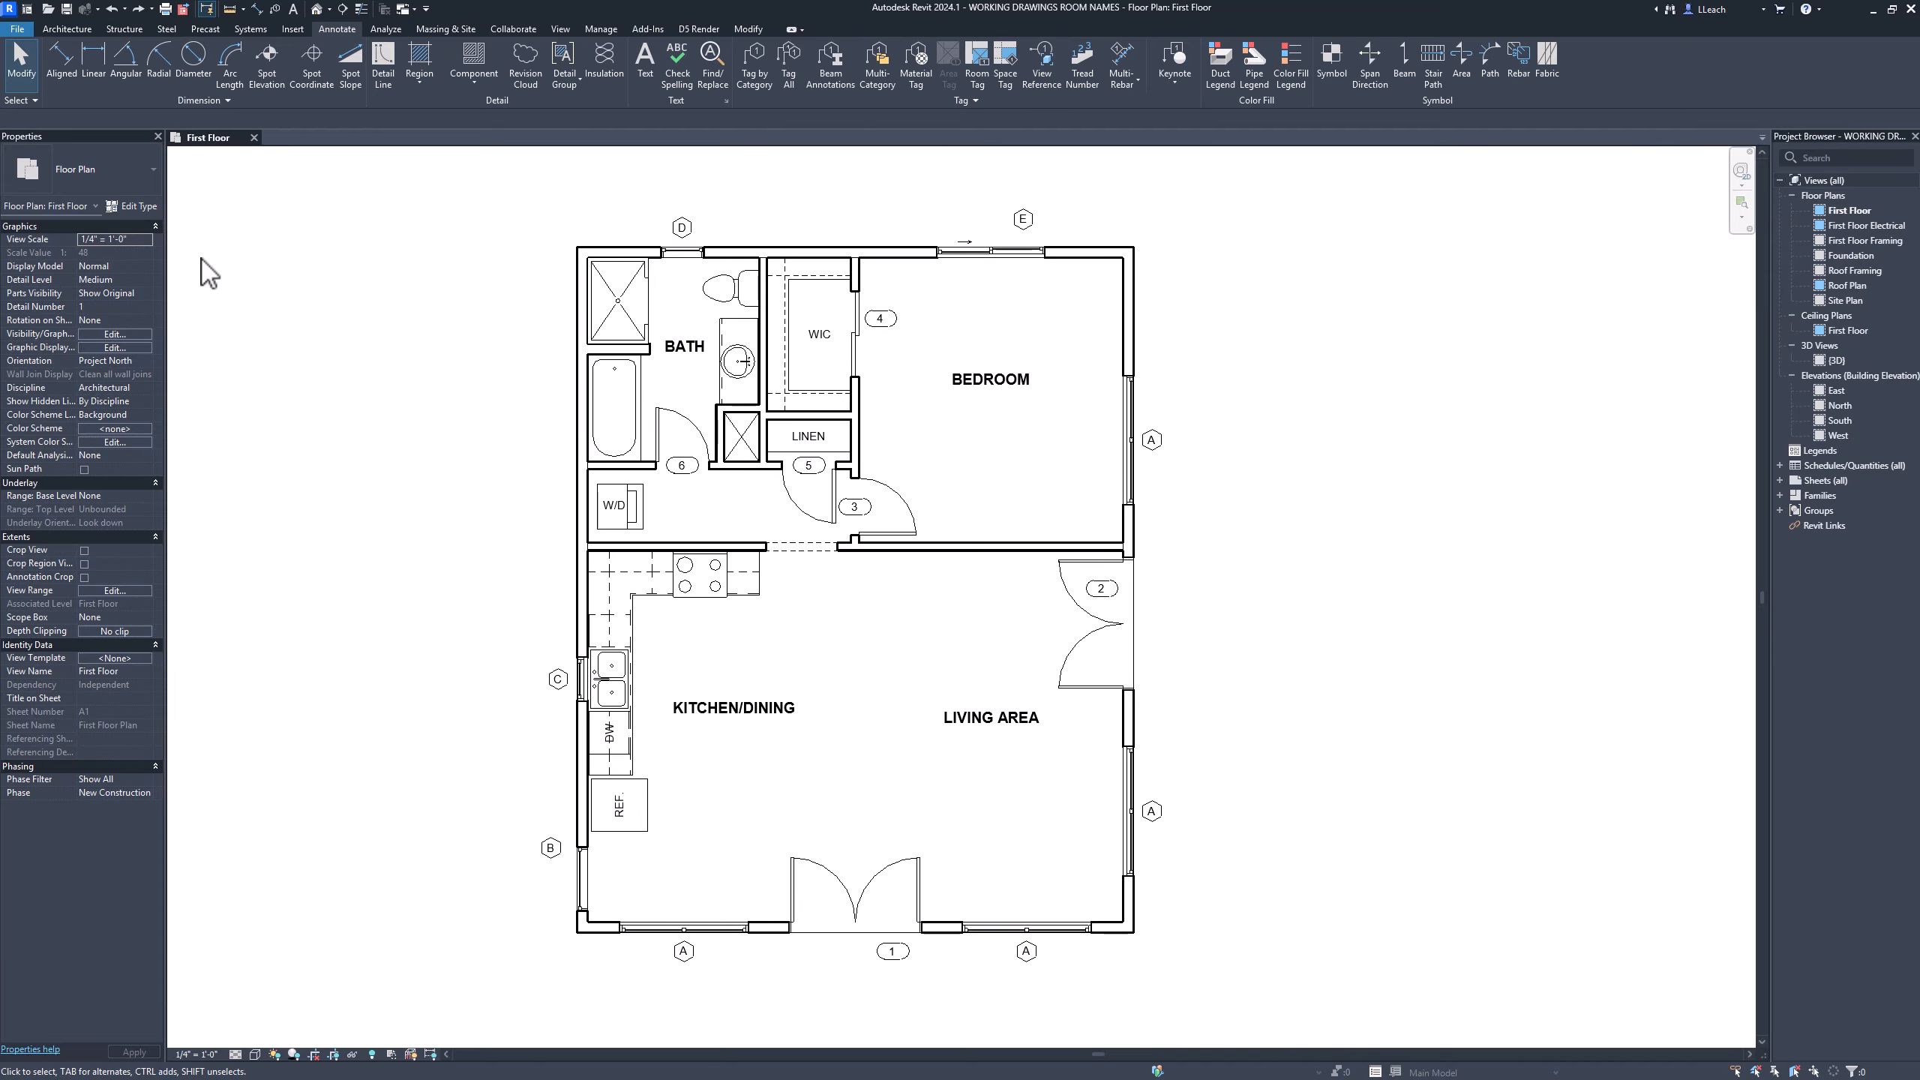
{"action": "left_click", "coordinate": [63, 72]}
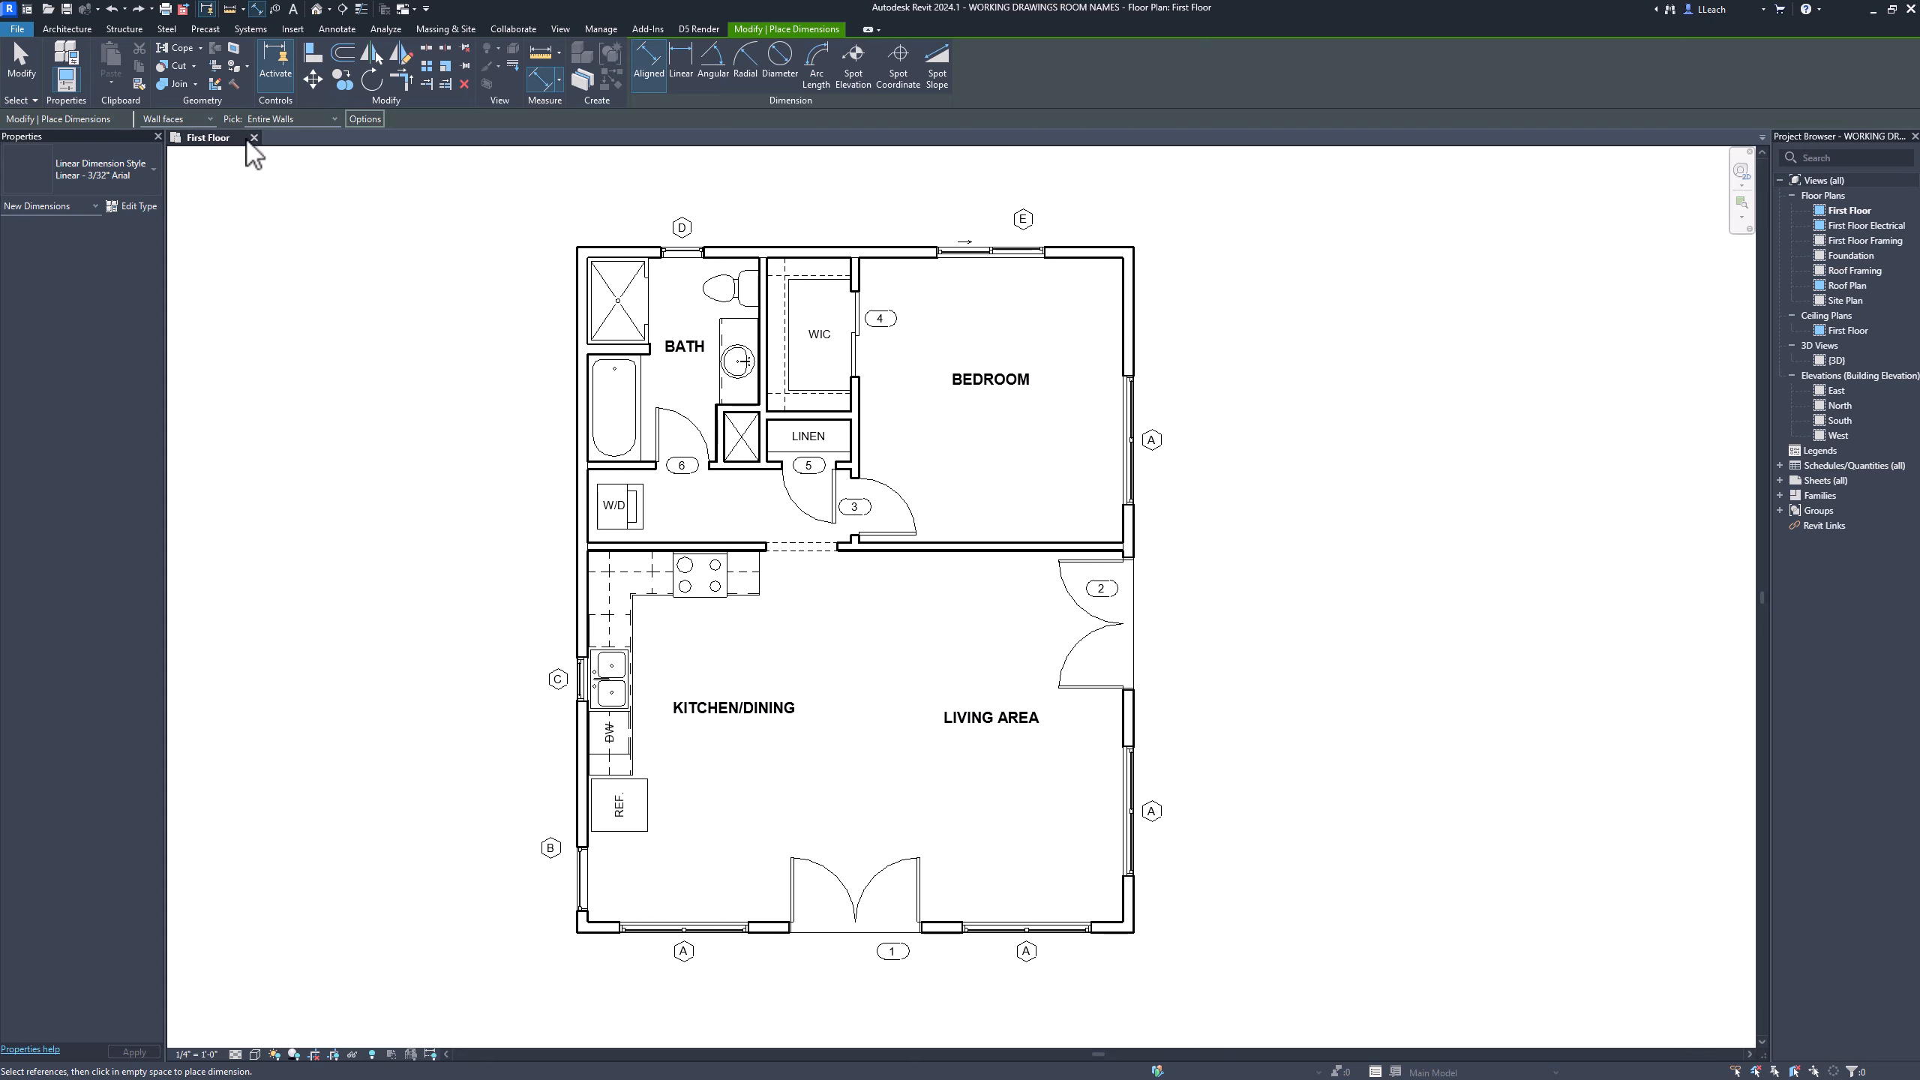
{"action": "left_click", "coordinate": [210, 119]}
{"action": "left_click", "coordinate": [180, 147]}
{"action": "left_click", "coordinate": [333, 118]}
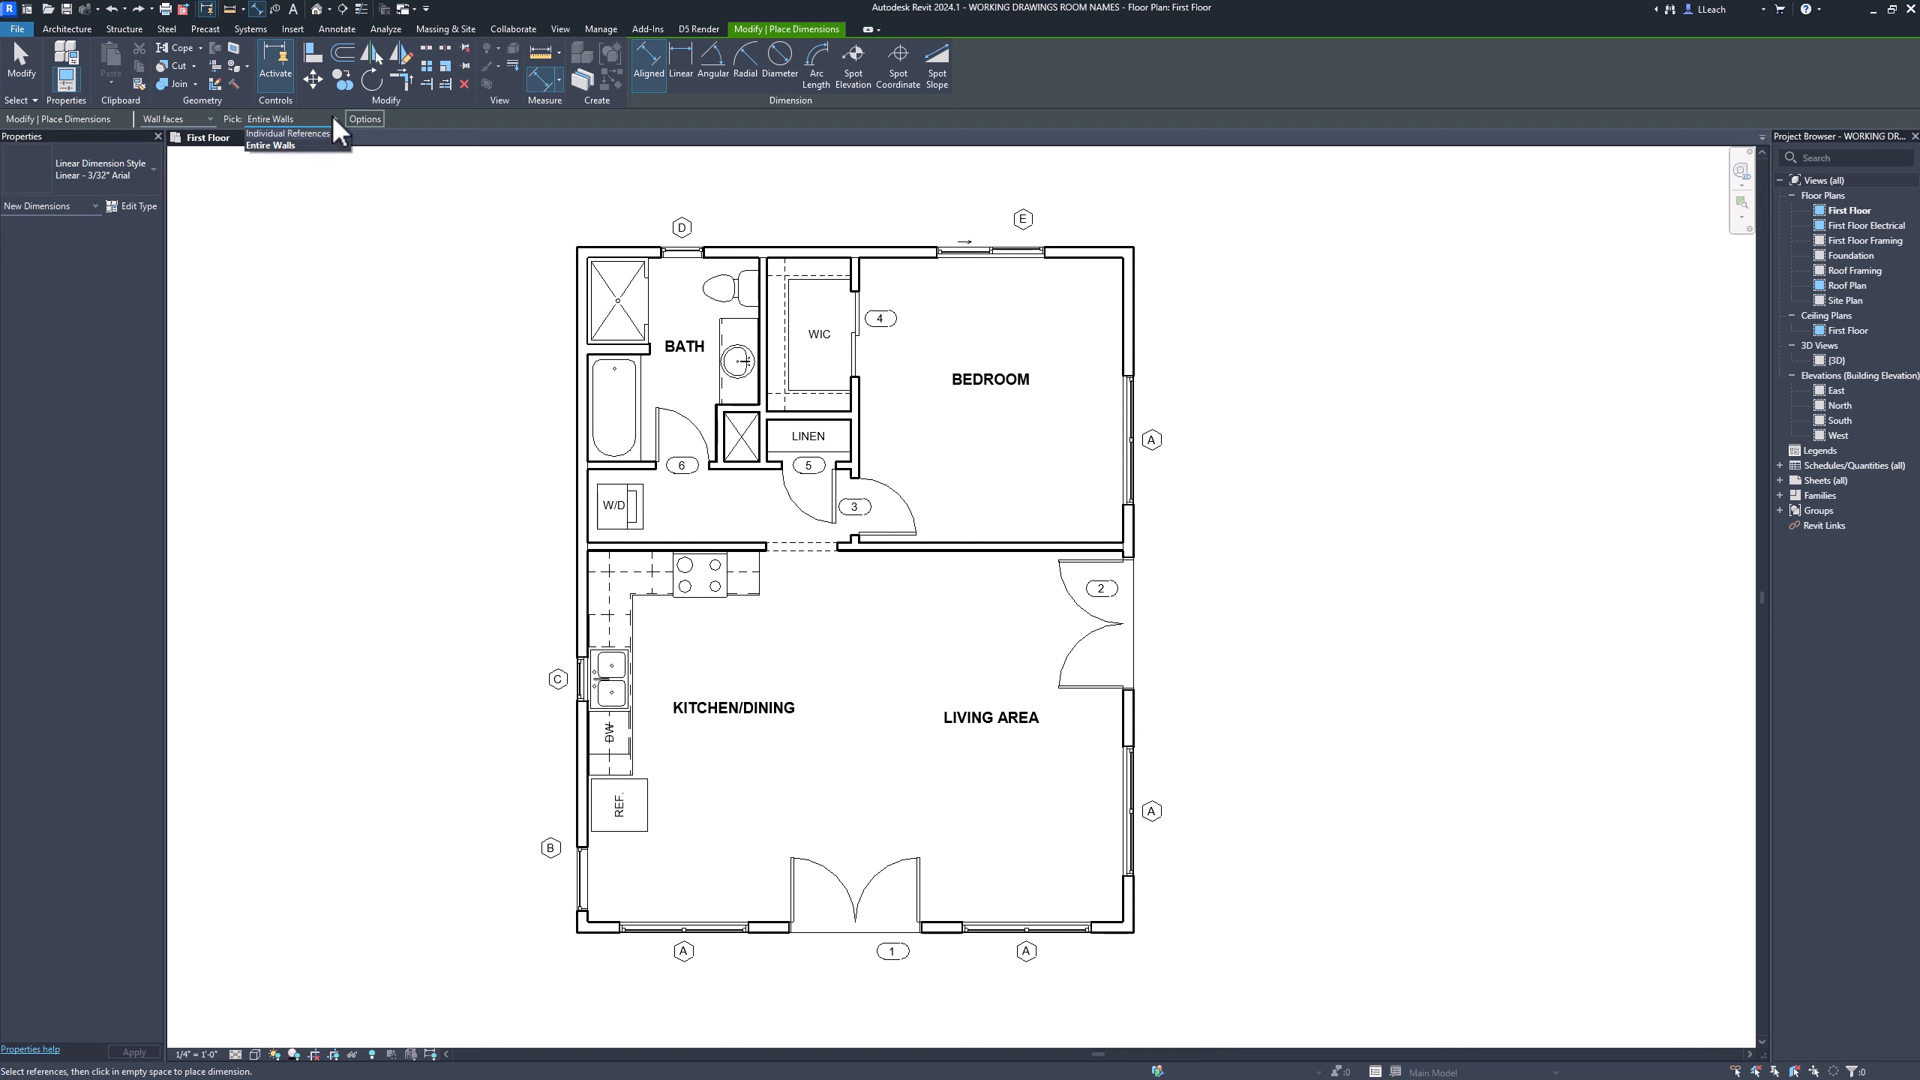
{"action": "left_click", "coordinate": [293, 148]}
{"action": "left_click", "coordinate": [321, 118]}
{"action": "left_click", "coordinate": [289, 147]}
Review the Auto Dimension Options, keeping Openings, Intersecting Walls and Intersecting Grids unselected
{"action": "left_click", "coordinate": [364, 119]}
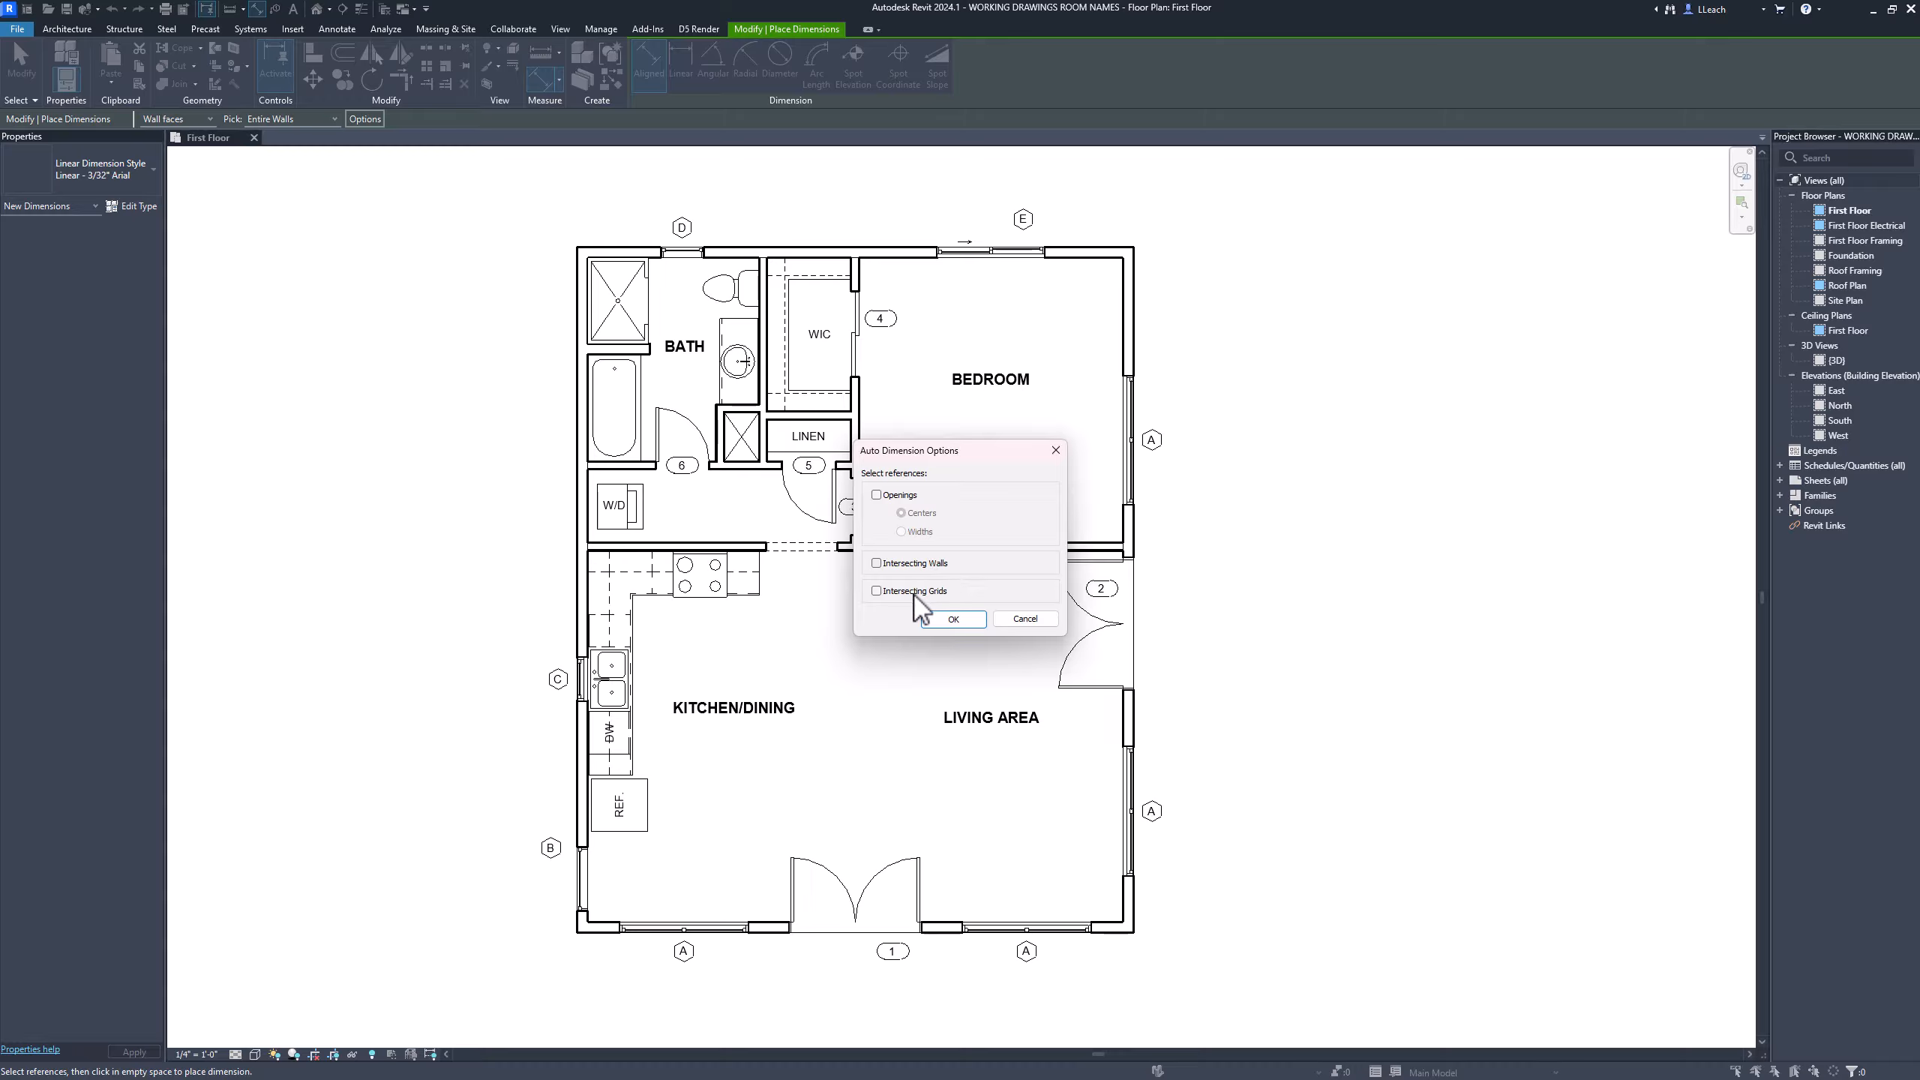
{"action": "left_click", "coordinate": [951, 620]}
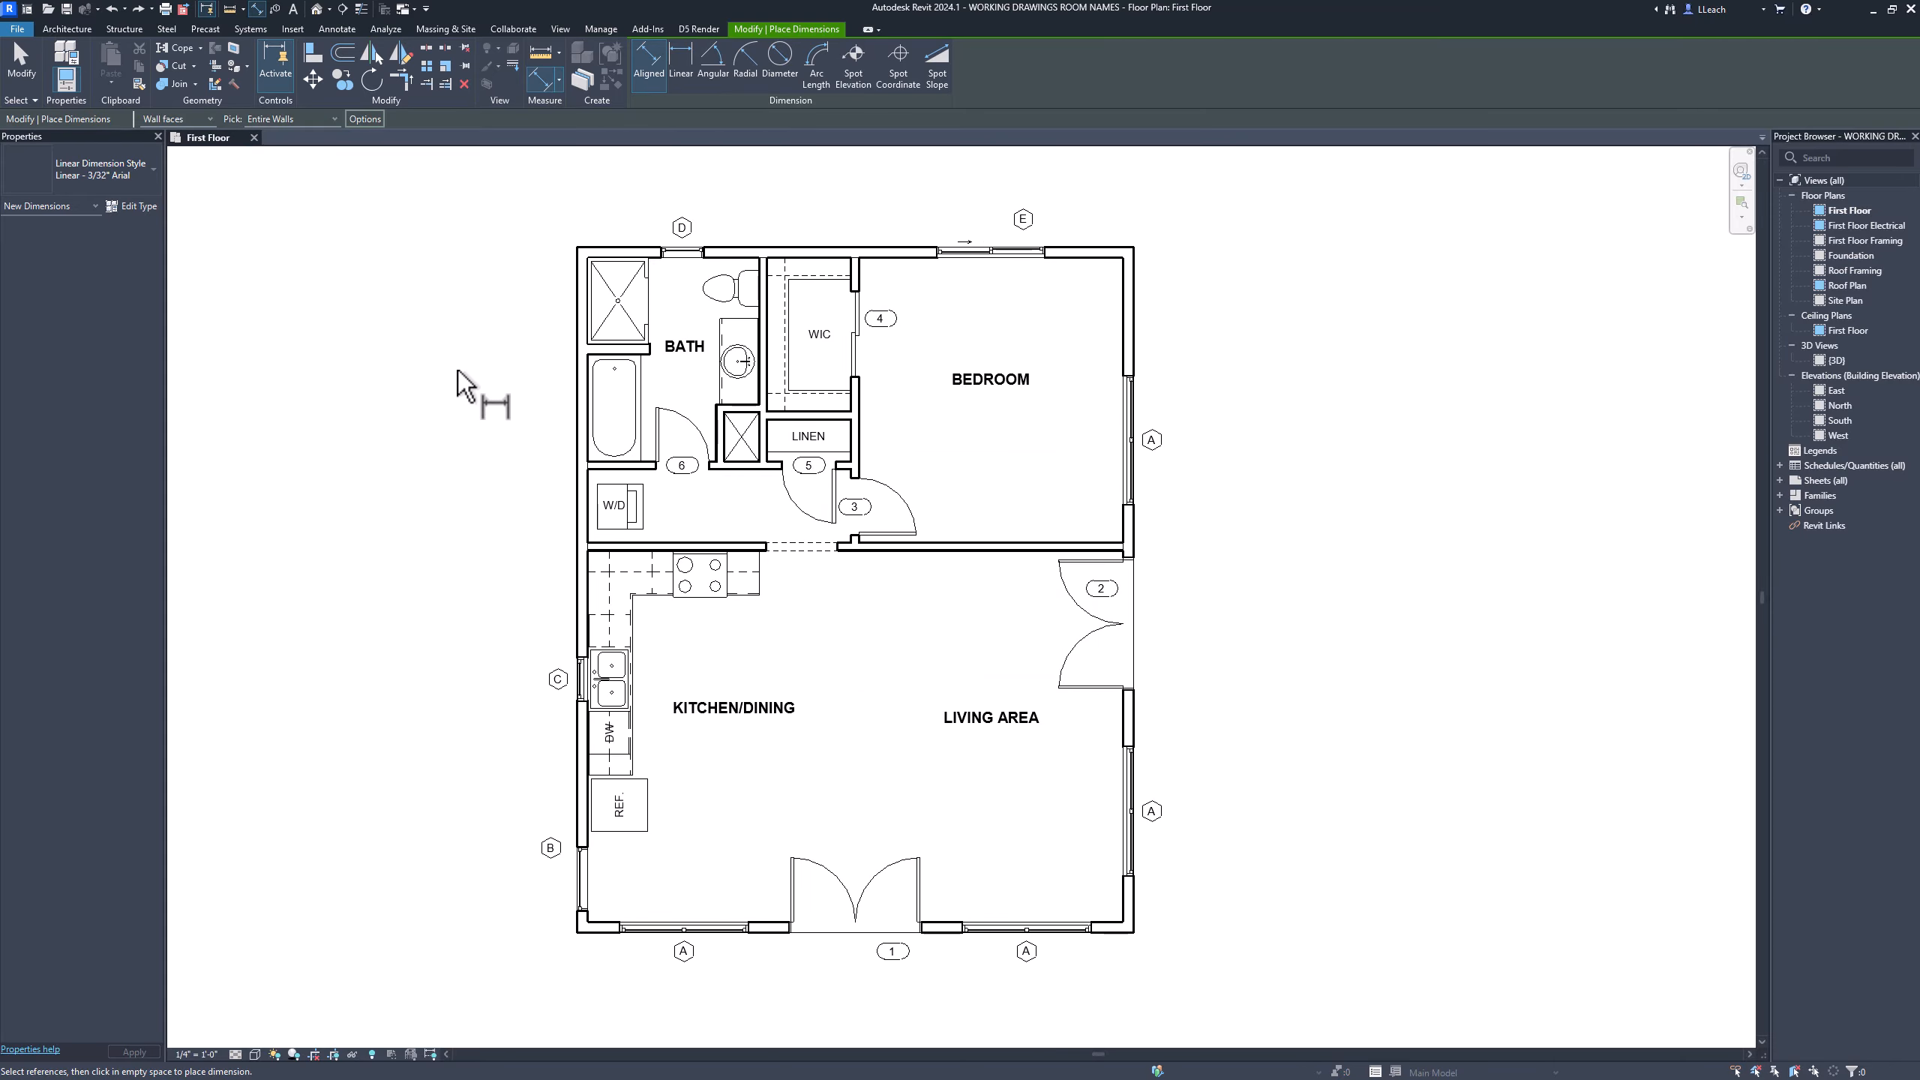
{"action": "middle_click_drag", "start_coordinate": [485, 343], "coordinate": [493, 394]}
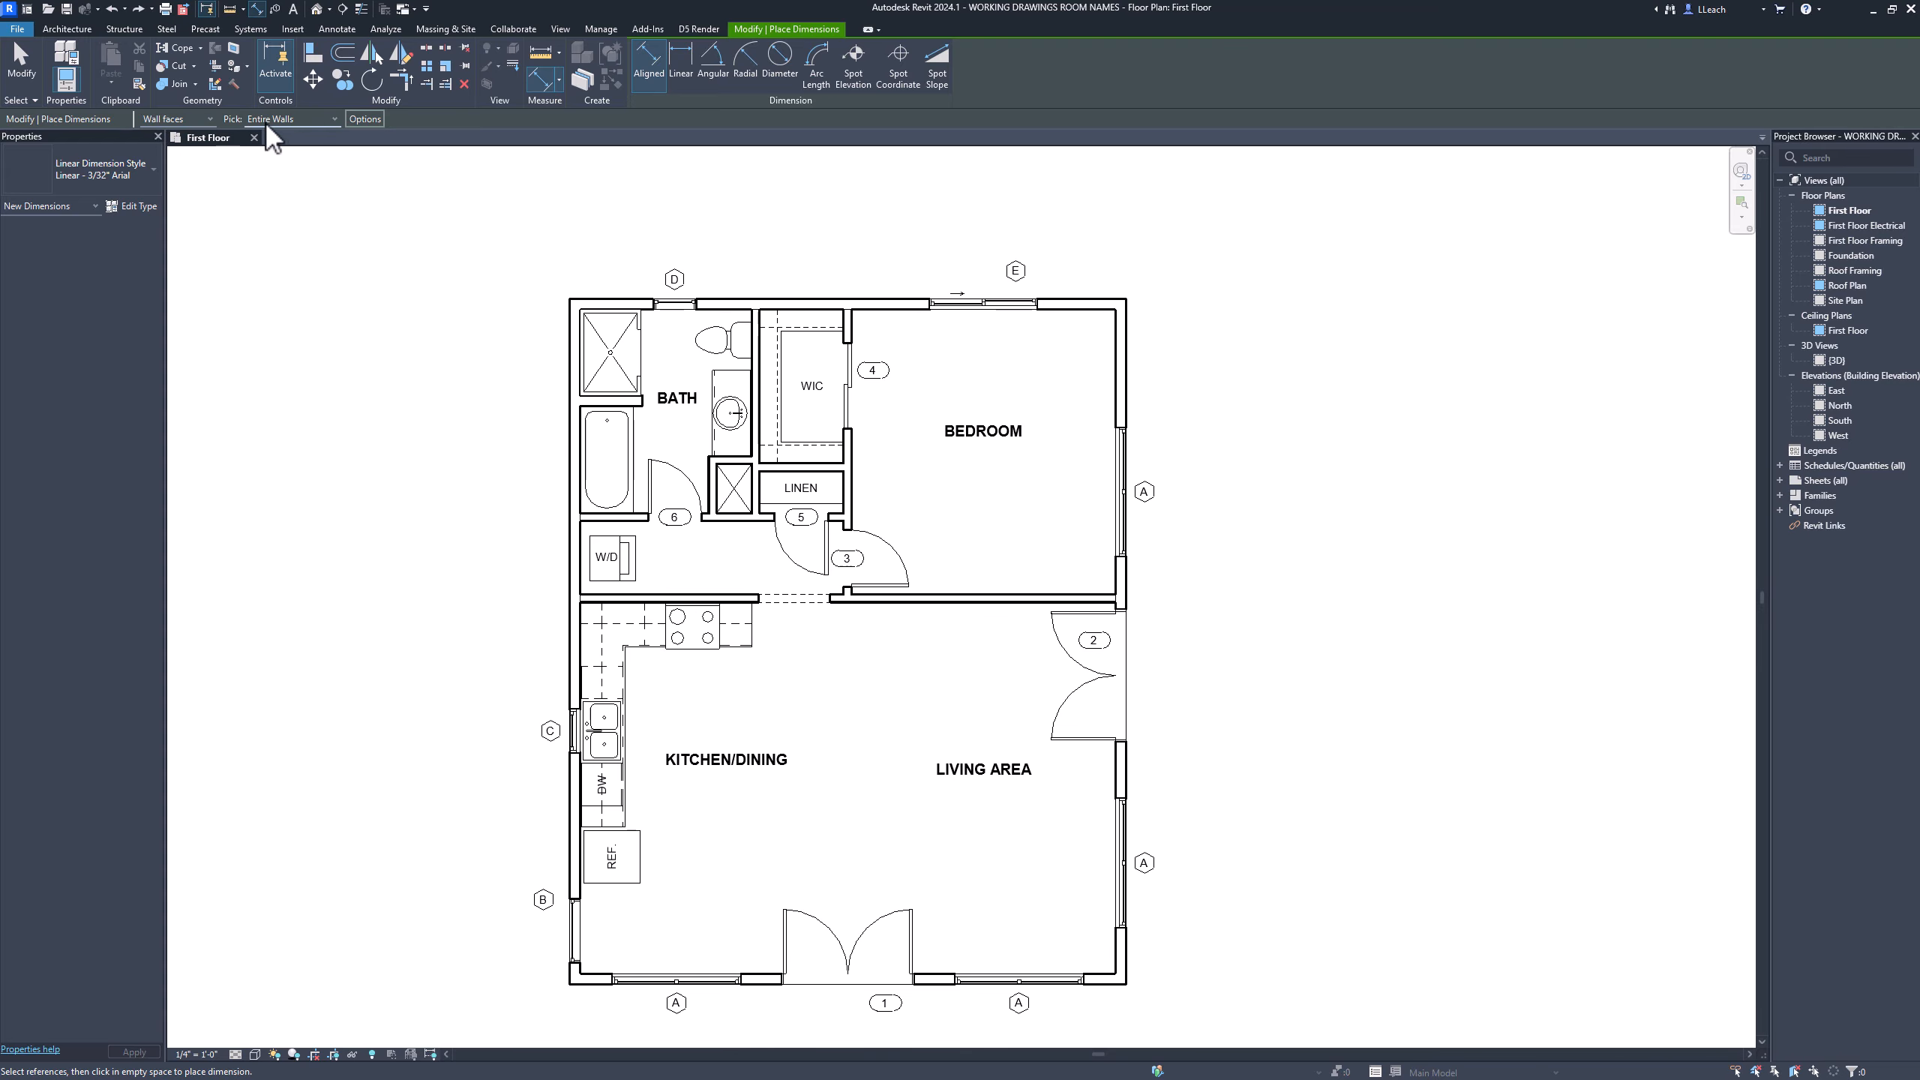
{"action": "left_click", "coordinate": [364, 119]}
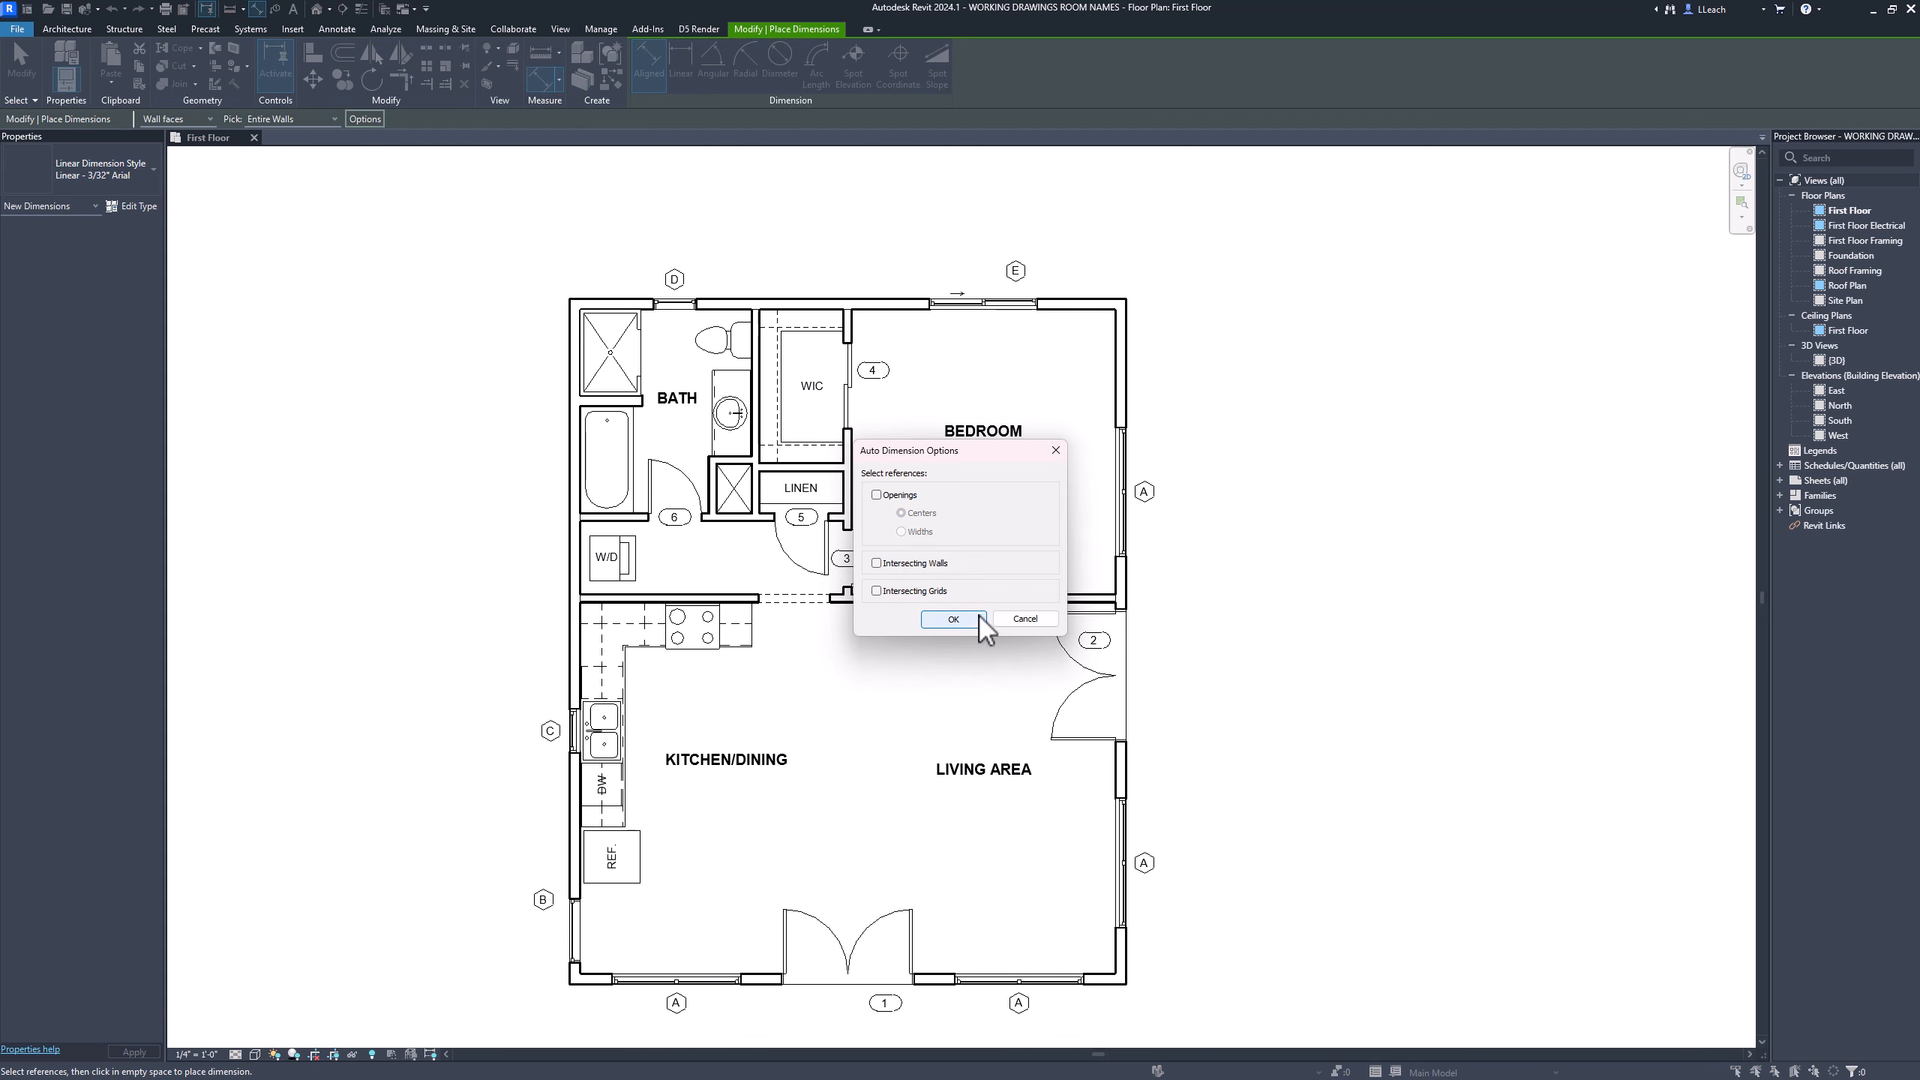
{"action": "left_click", "coordinate": [954, 619]}
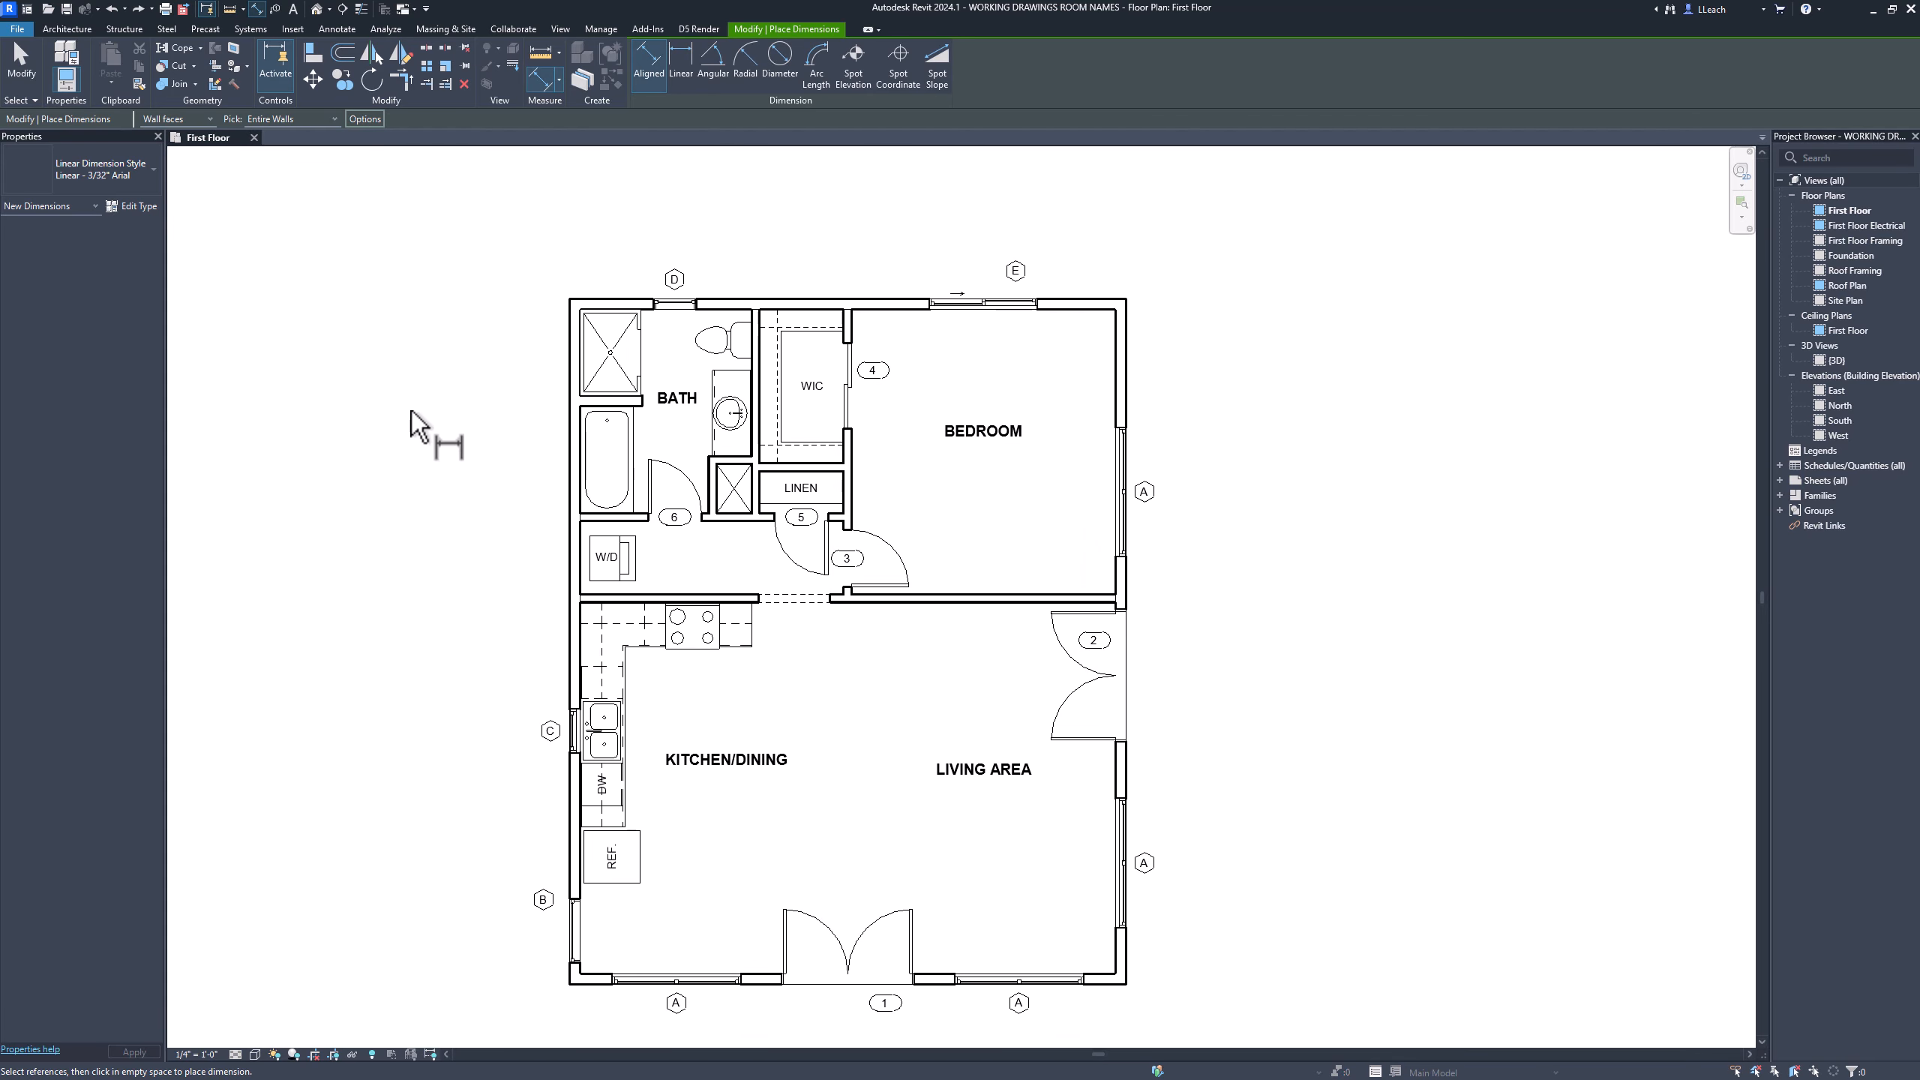
Place overall length dimensions for the plan's left and right exterior walls, outside the building beyond the window tags
{"action": "left_click", "coordinate": [566, 477]}
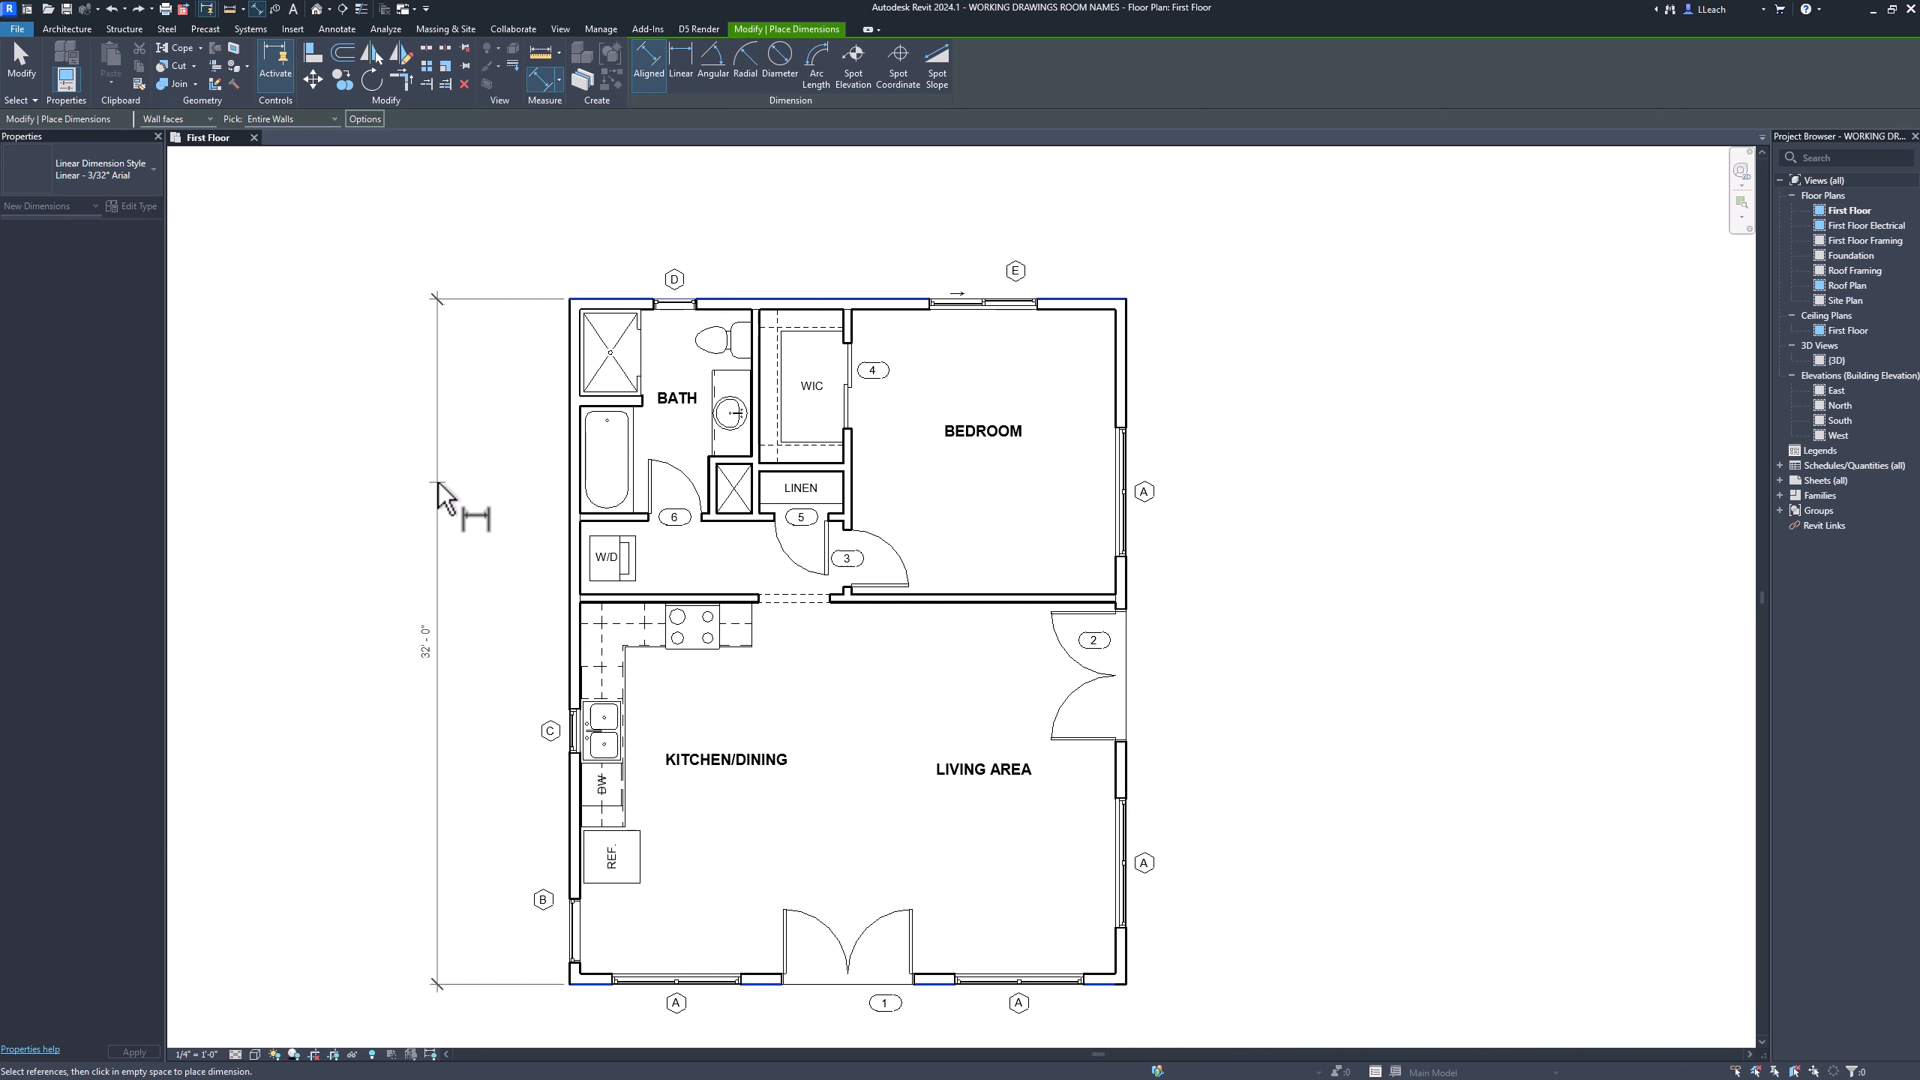
{"action": "left_click", "coordinate": [423, 480]}
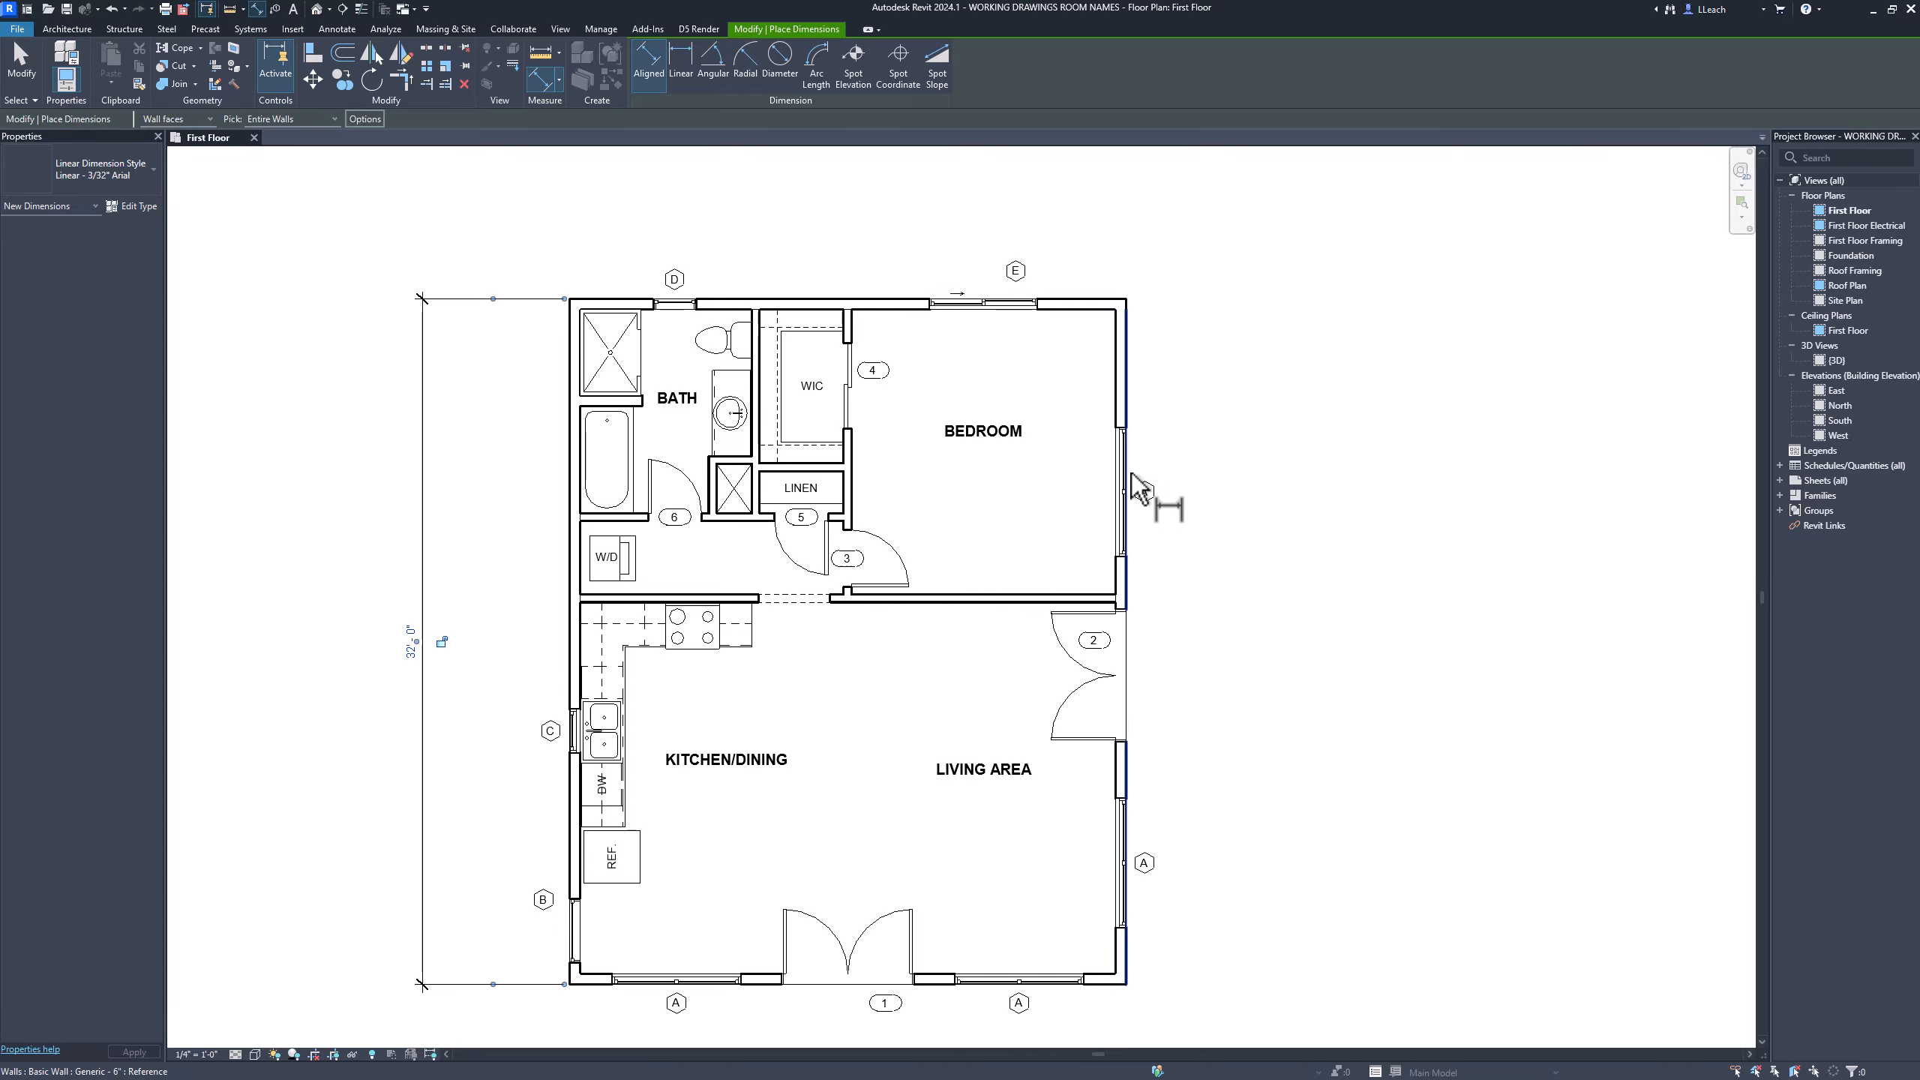
{"action": "left_click", "coordinate": [1129, 409]}
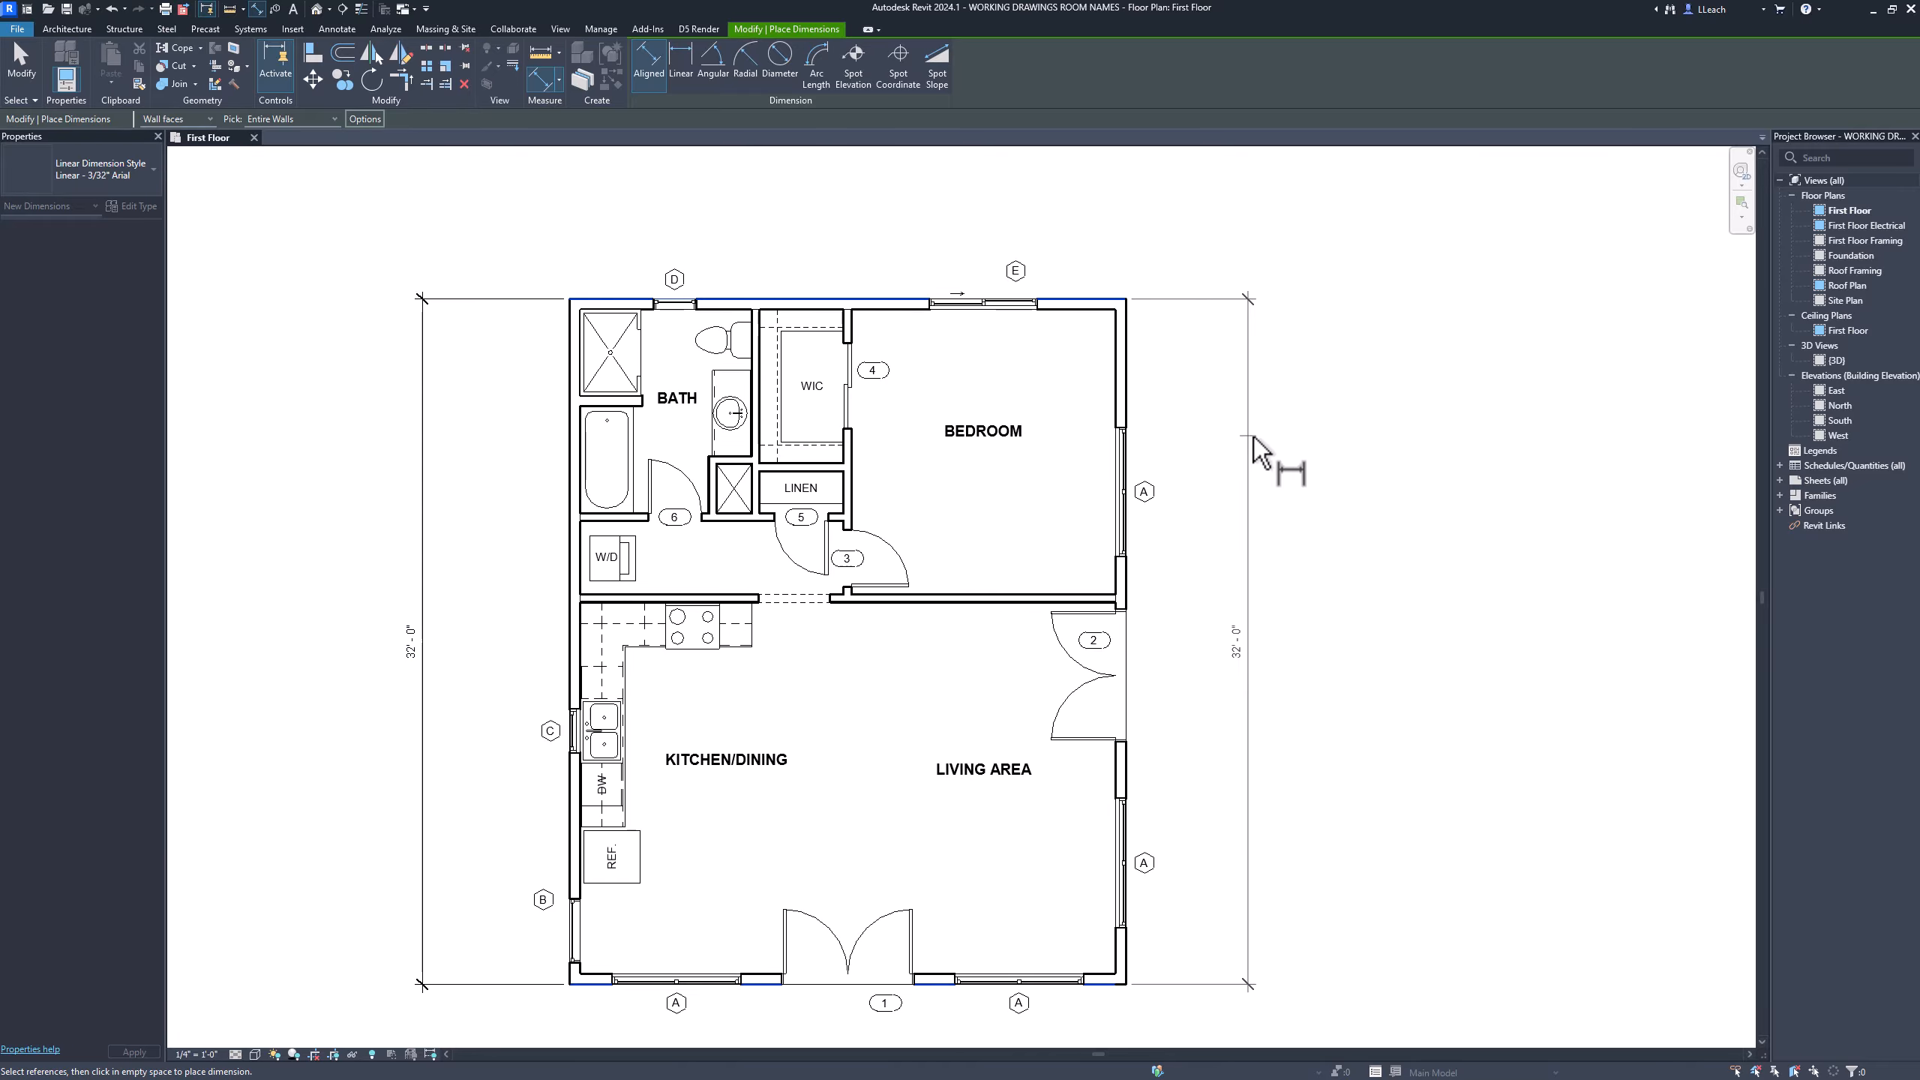
{"action": "left_click", "coordinate": [1273, 444]}
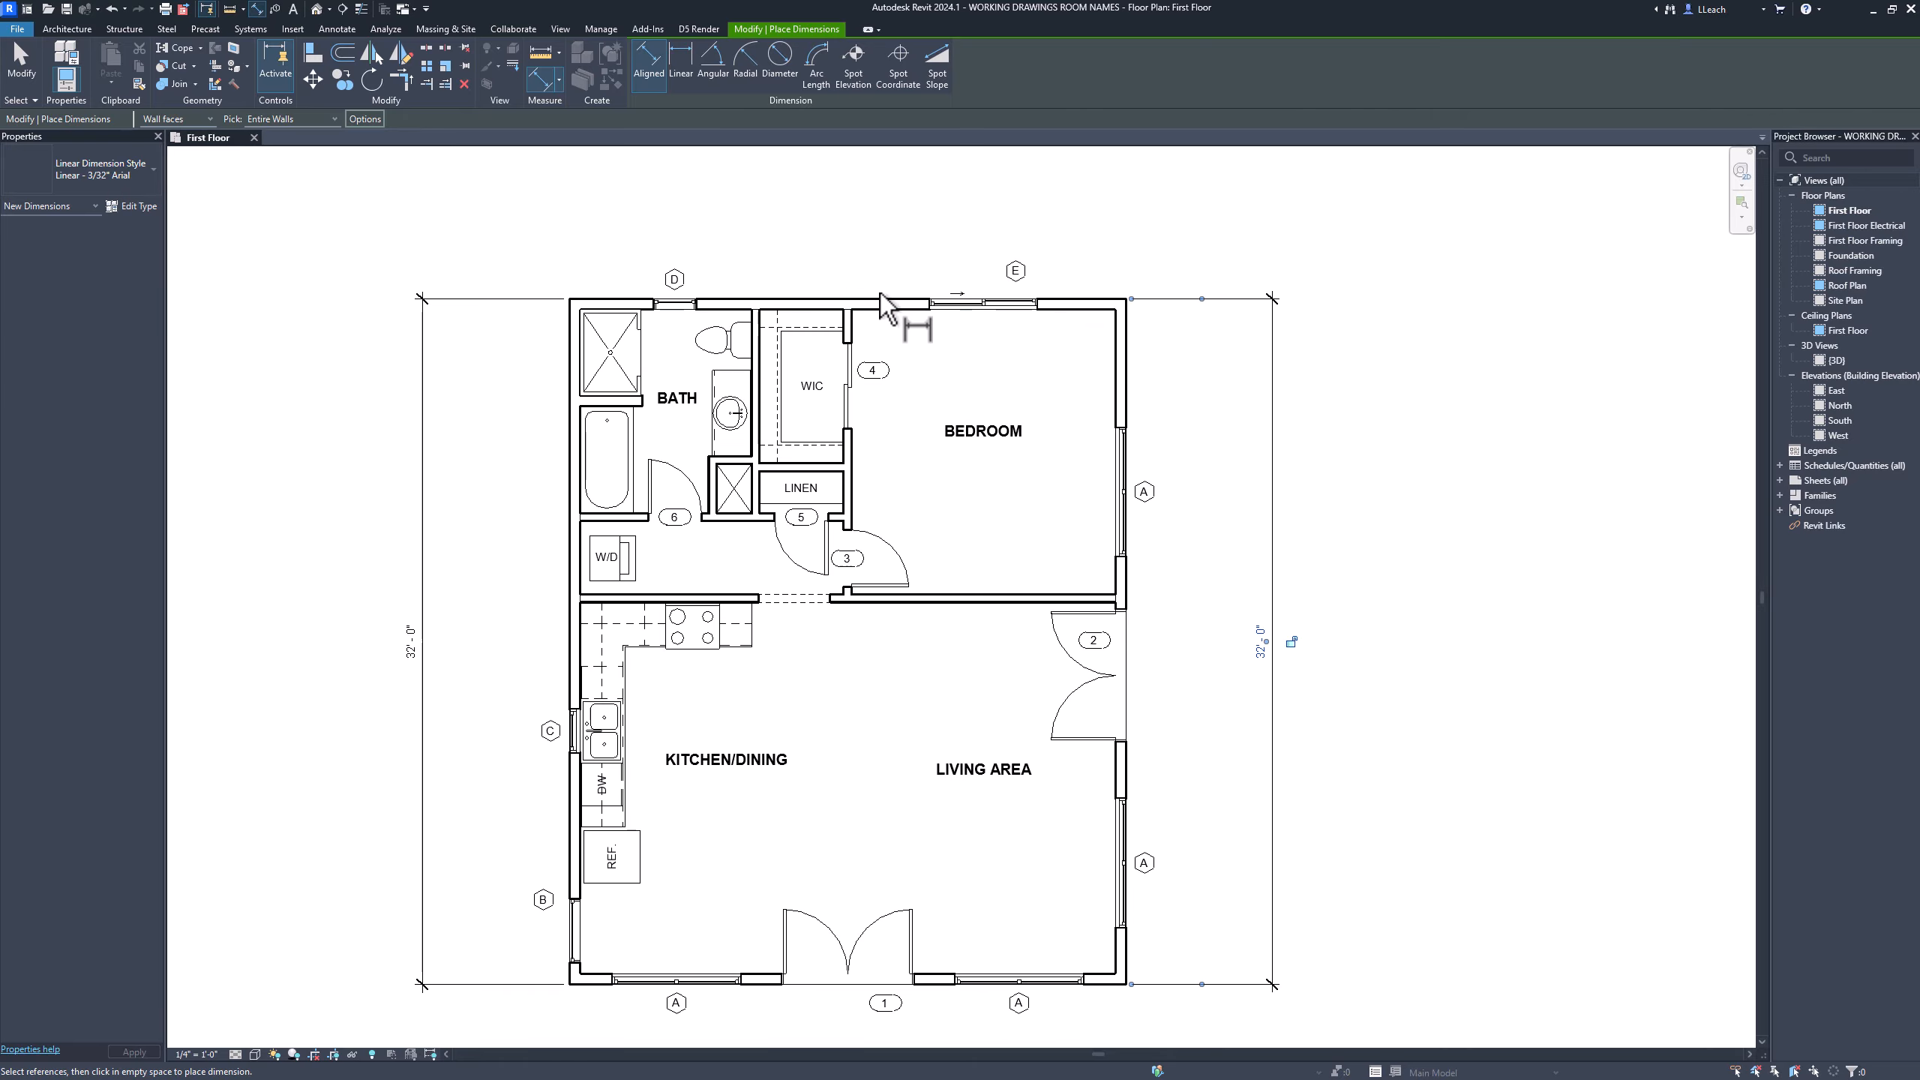
Place overall width dimensions above the plan's top exterior wall and below its bottom exterior wall
{"action": "left_click", "coordinate": [847, 302]}
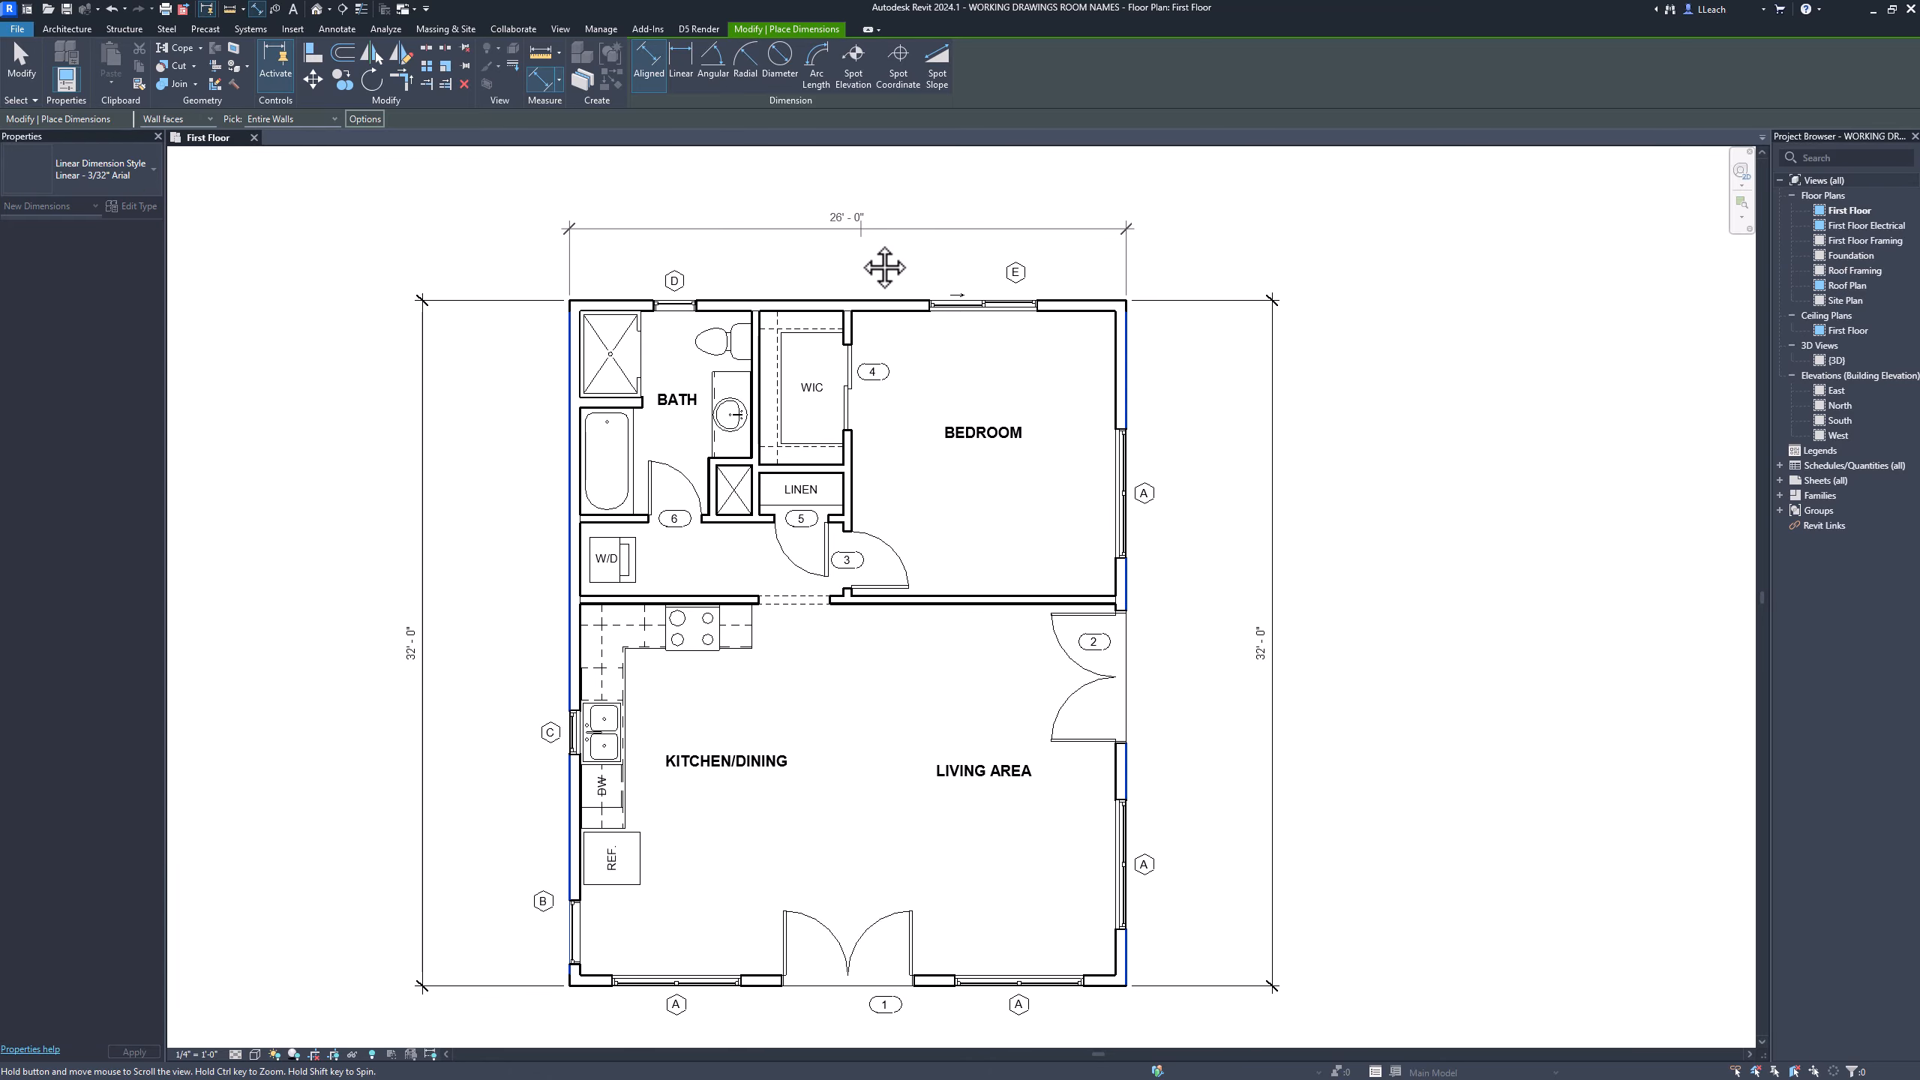
{"action": "middle_click_drag", "start_coordinate": [865, 228], "coordinate": [844, 325]}
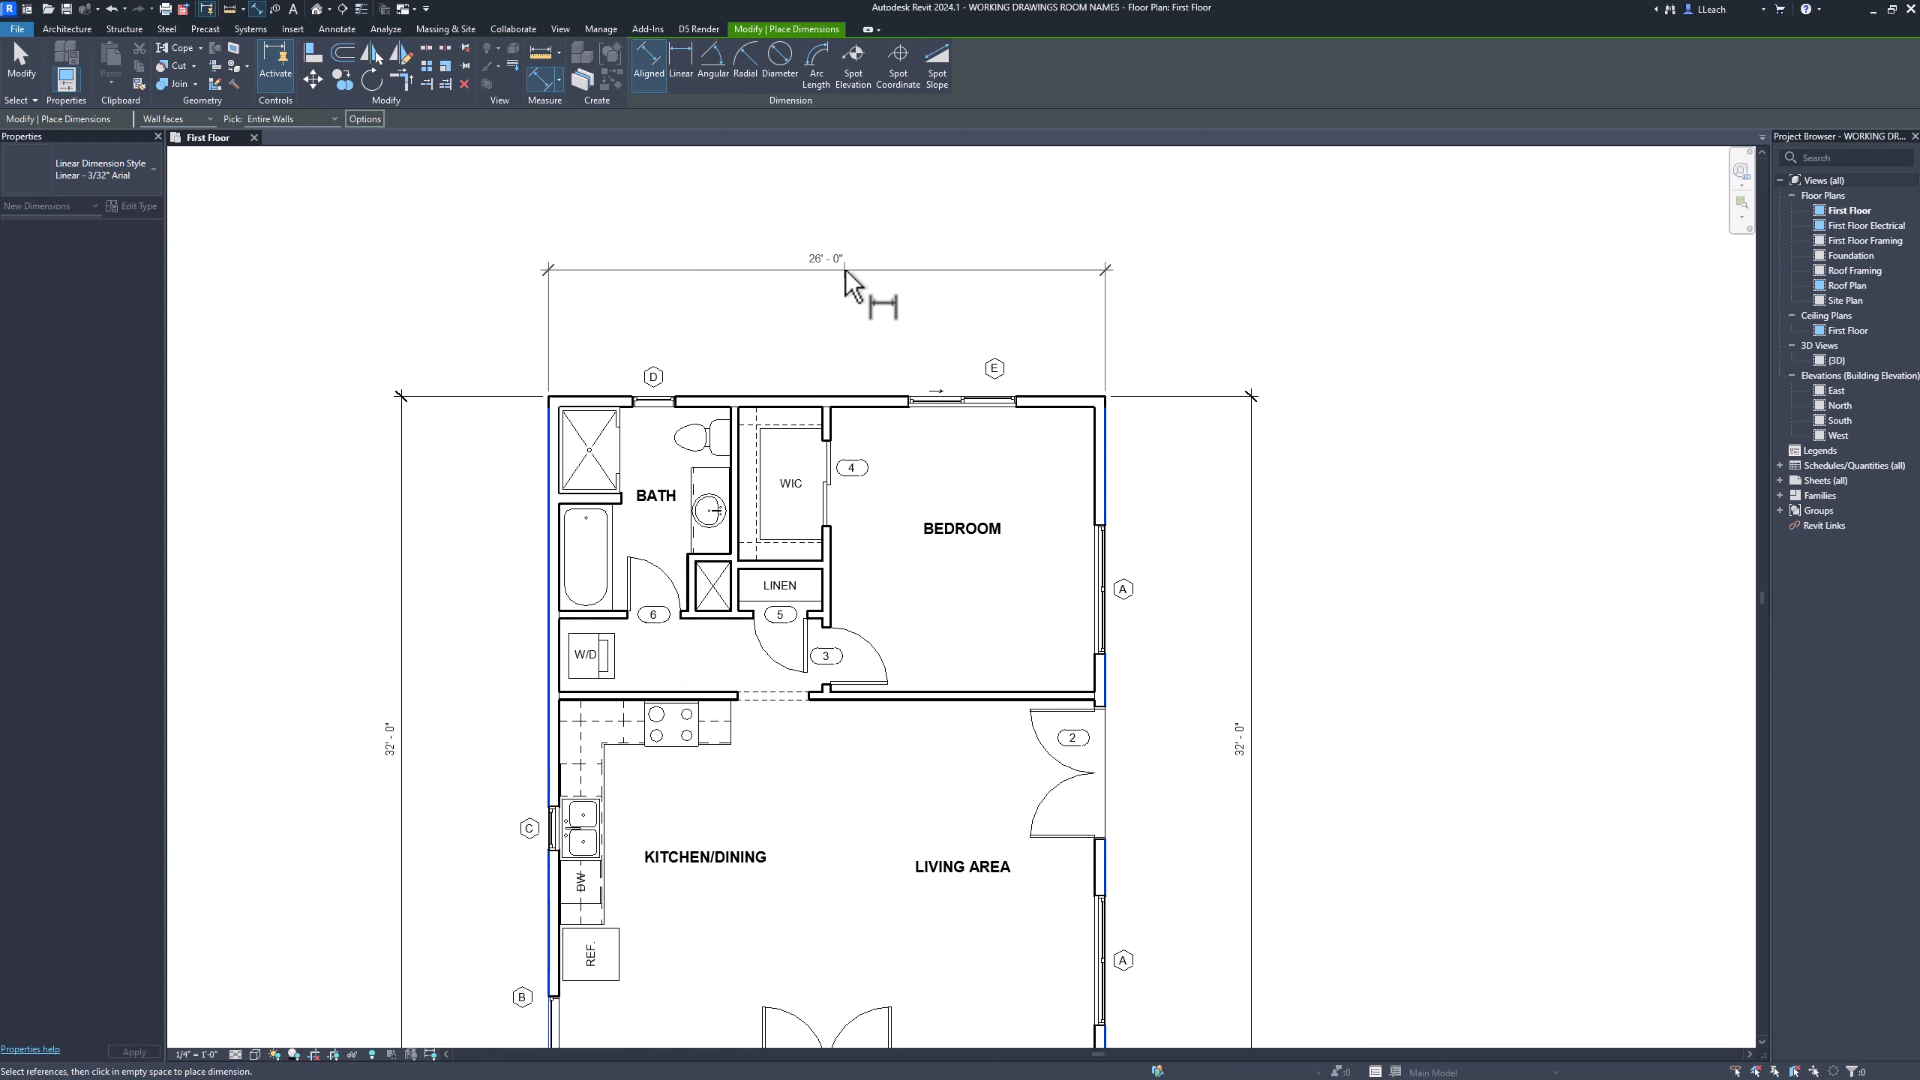
{"action": "left_click", "coordinate": [848, 261]}
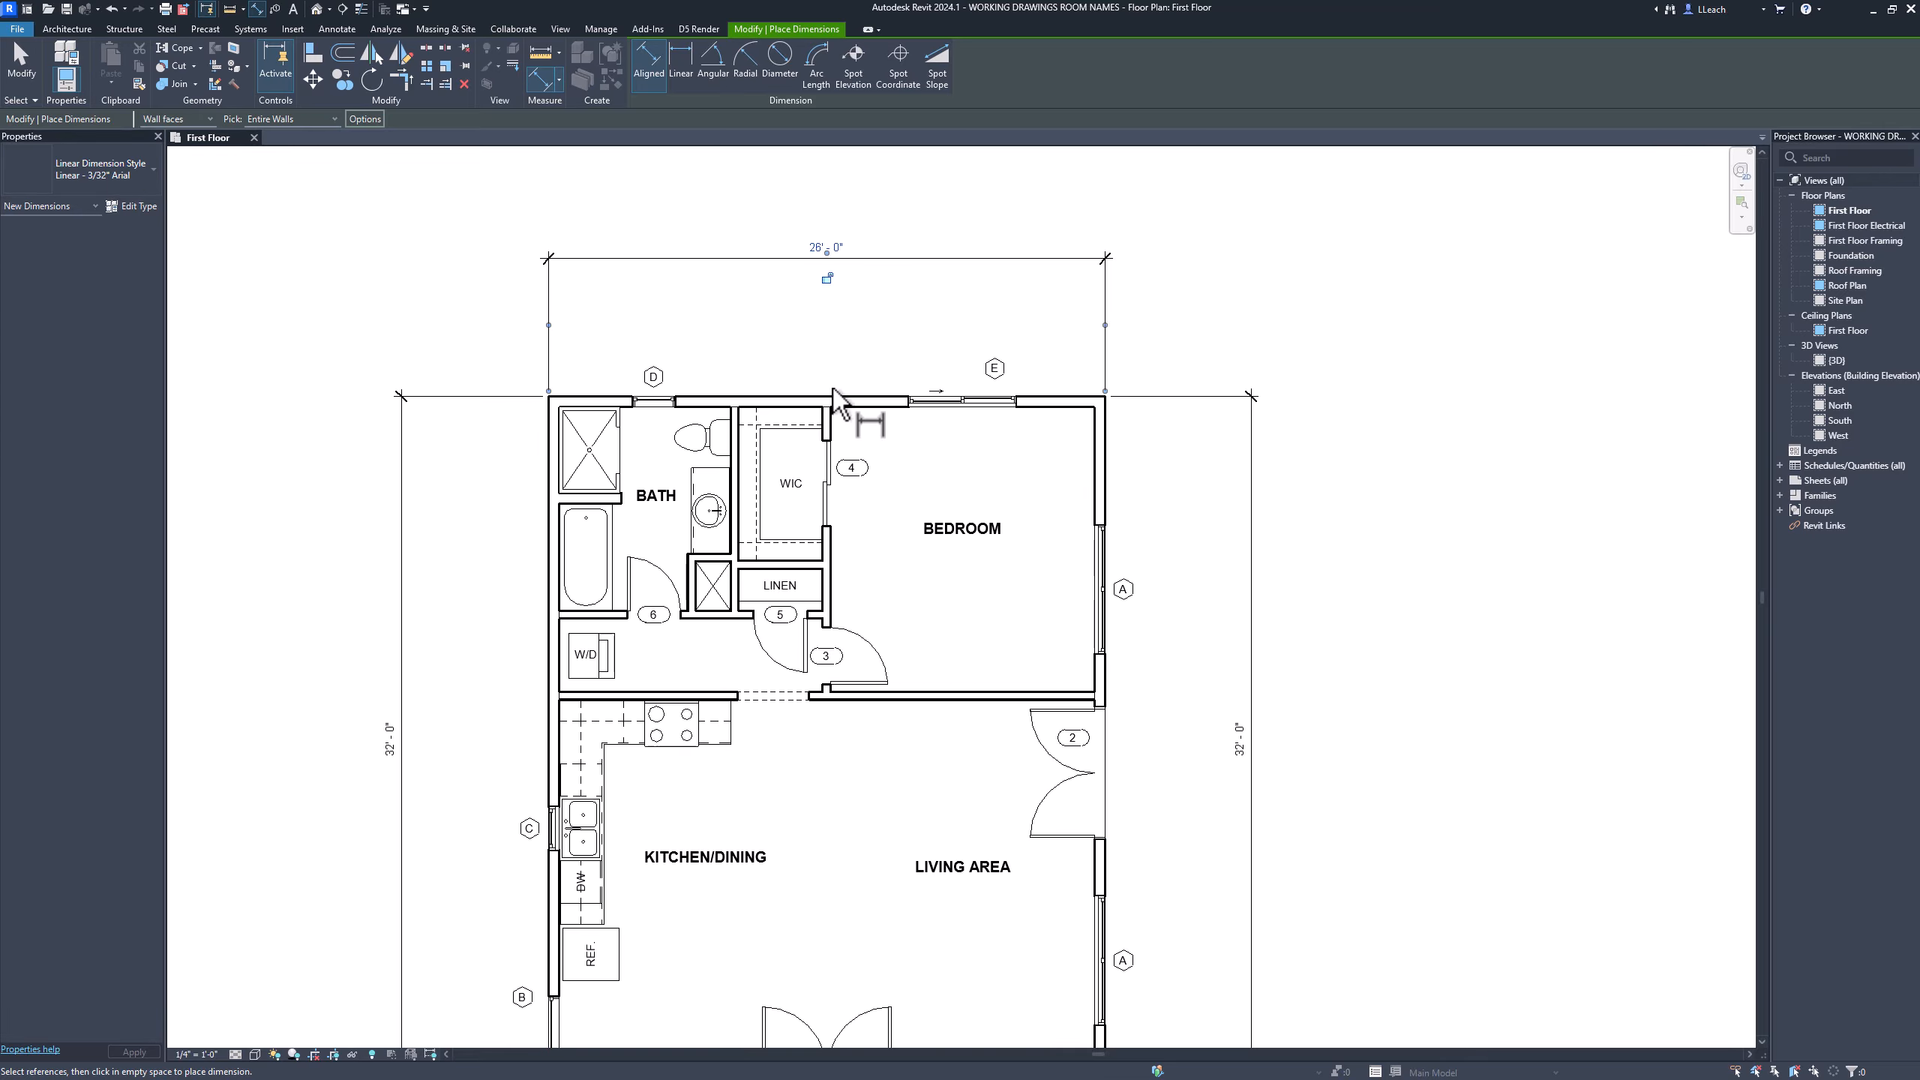
{"action": "scroll", "coordinate": [832, 387], "scroll_direction": "down", "scroll_amount": 2}
{"action": "middle_click_drag", "start_coordinate": [858, 357], "coordinate": [887, 387]}
{"action": "middle_click_drag", "start_coordinate": [866, 614], "coordinate": [848, 498]}
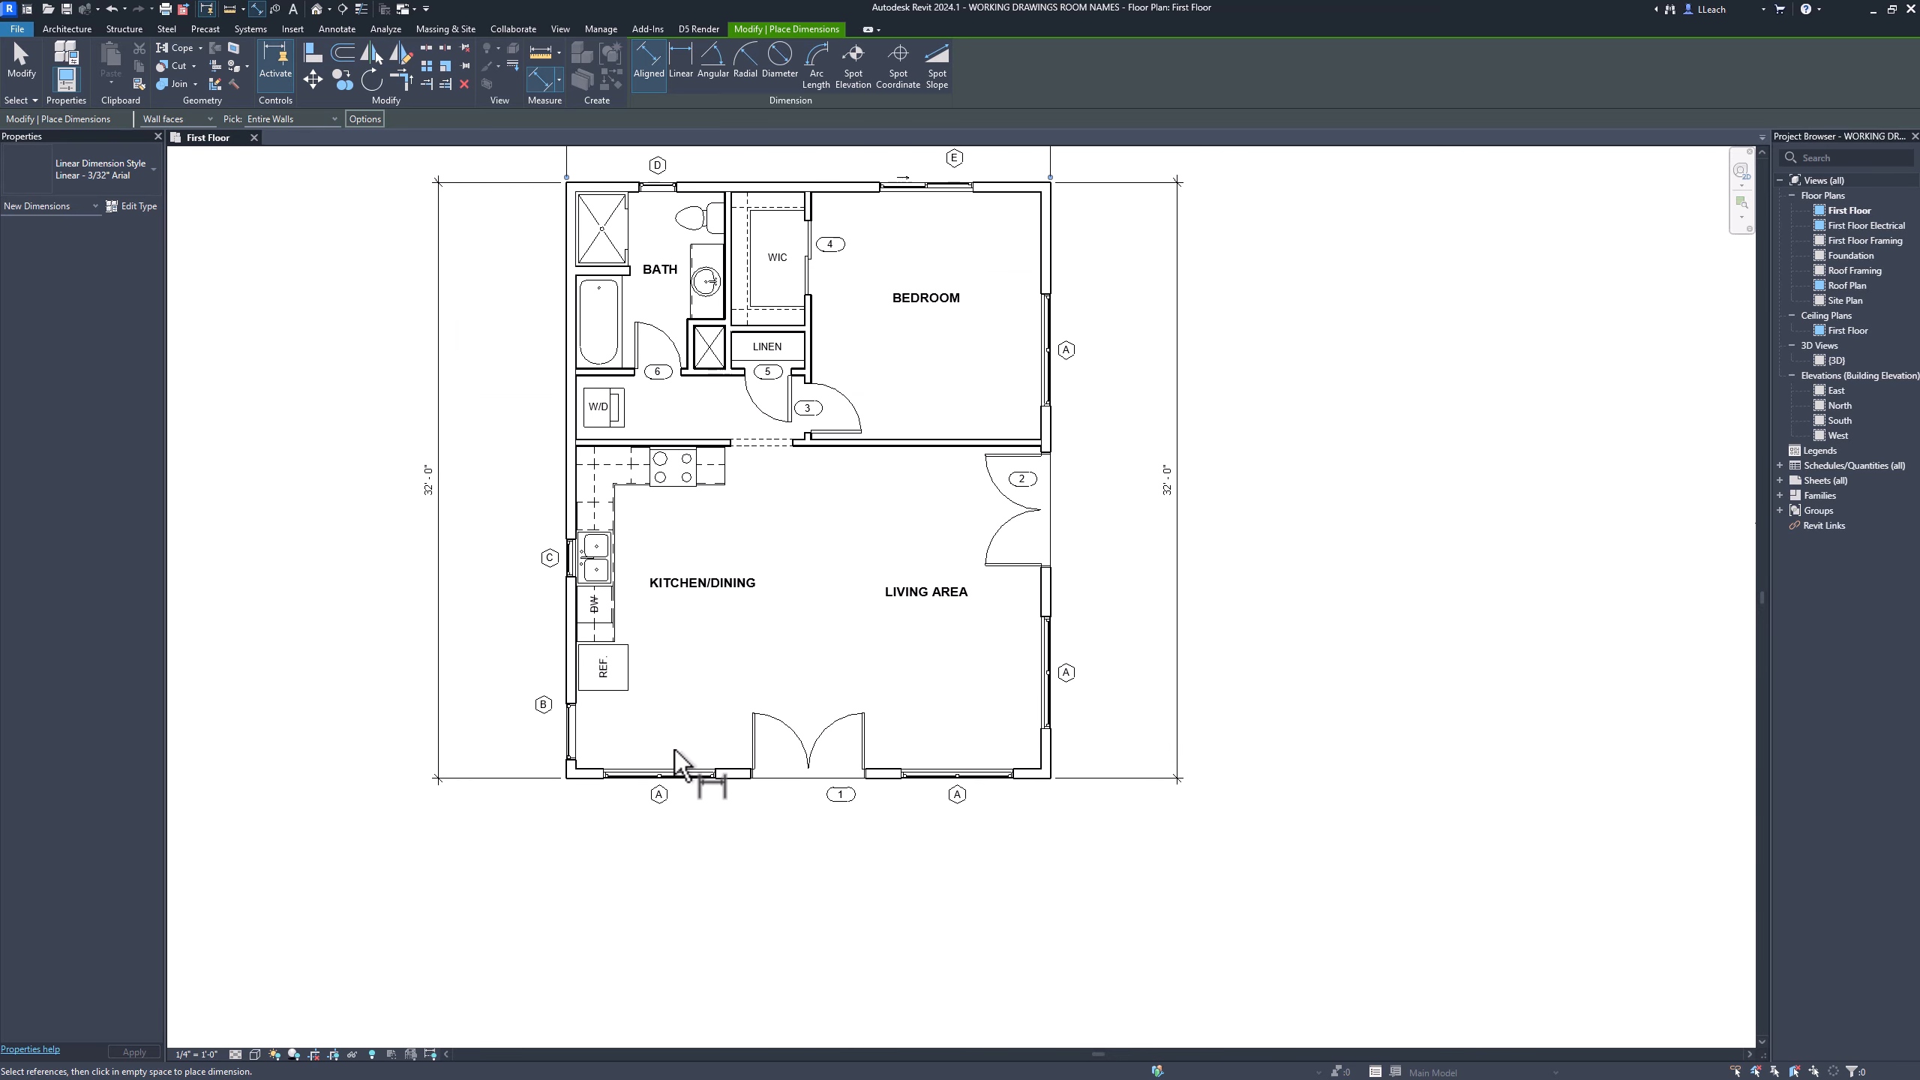
{"action": "left_click", "coordinate": [589, 776]}
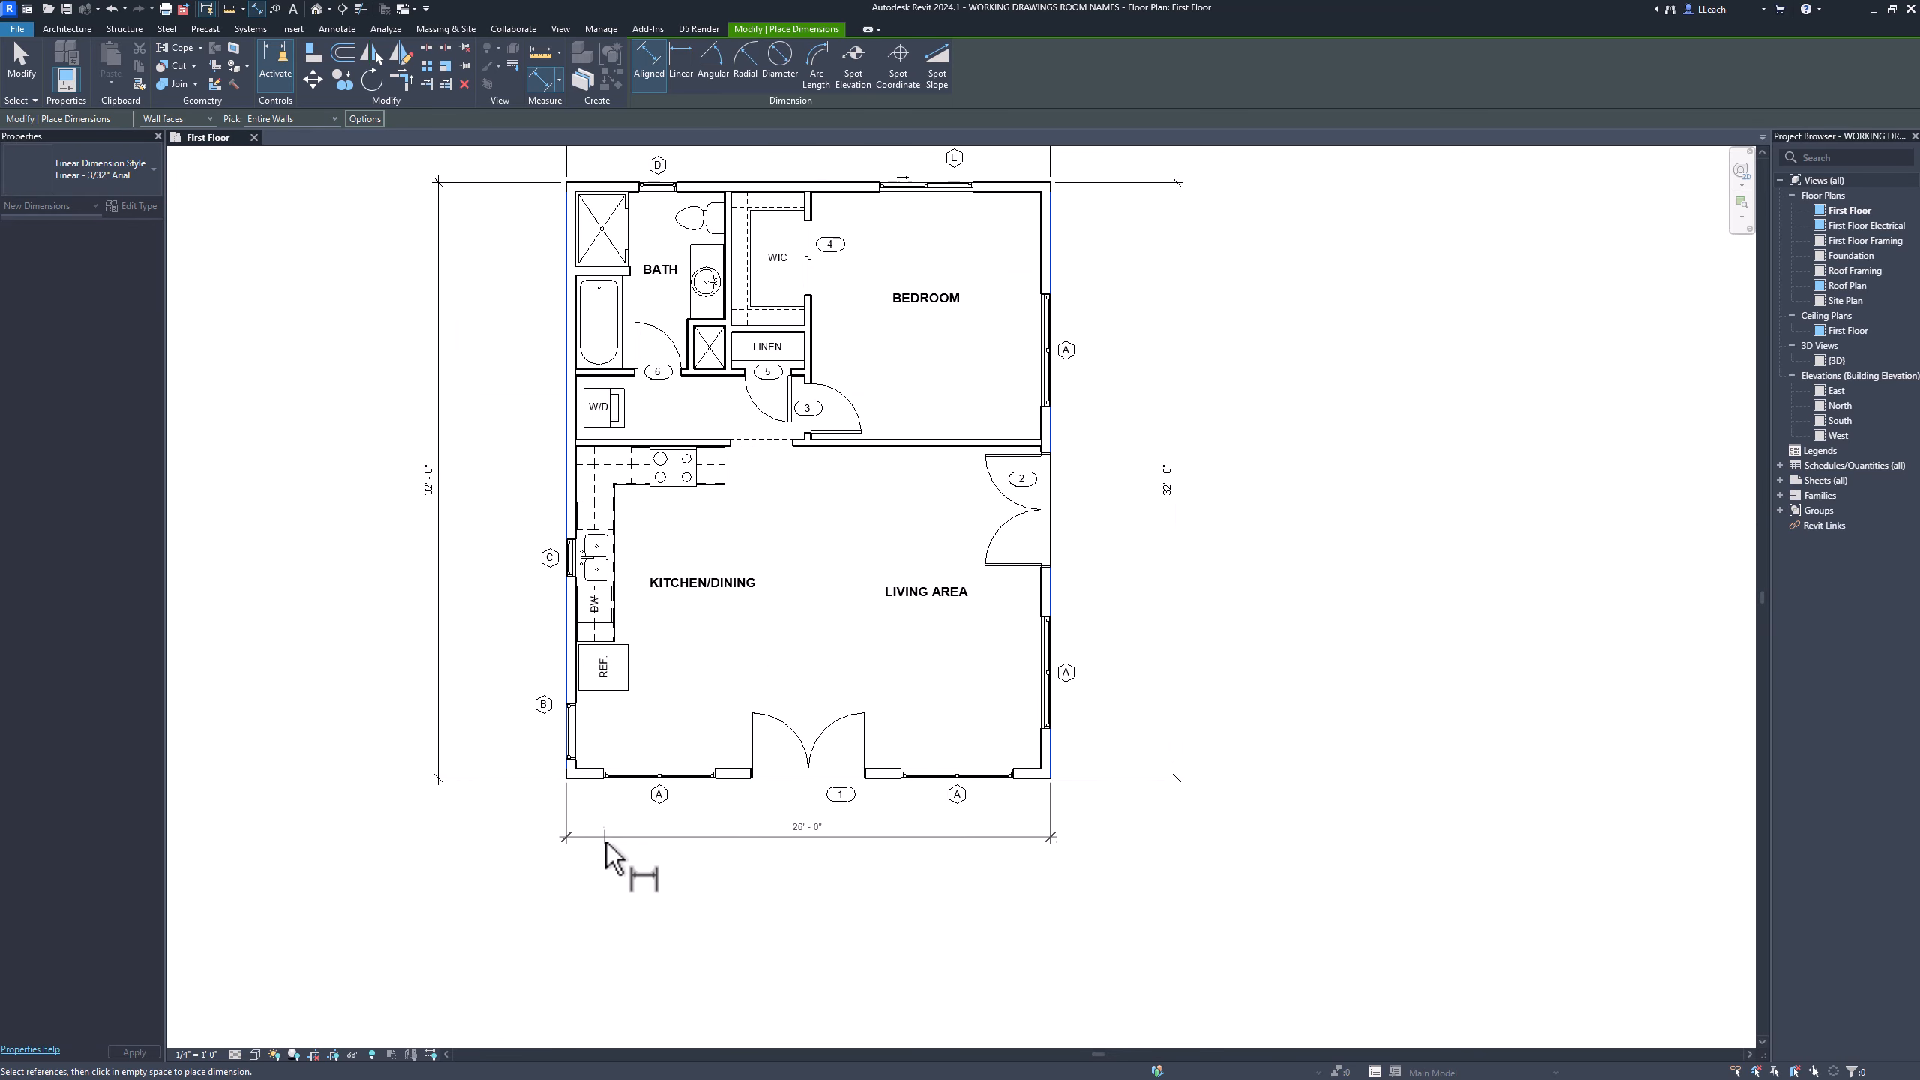
{"action": "left_click", "coordinate": [612, 902]}
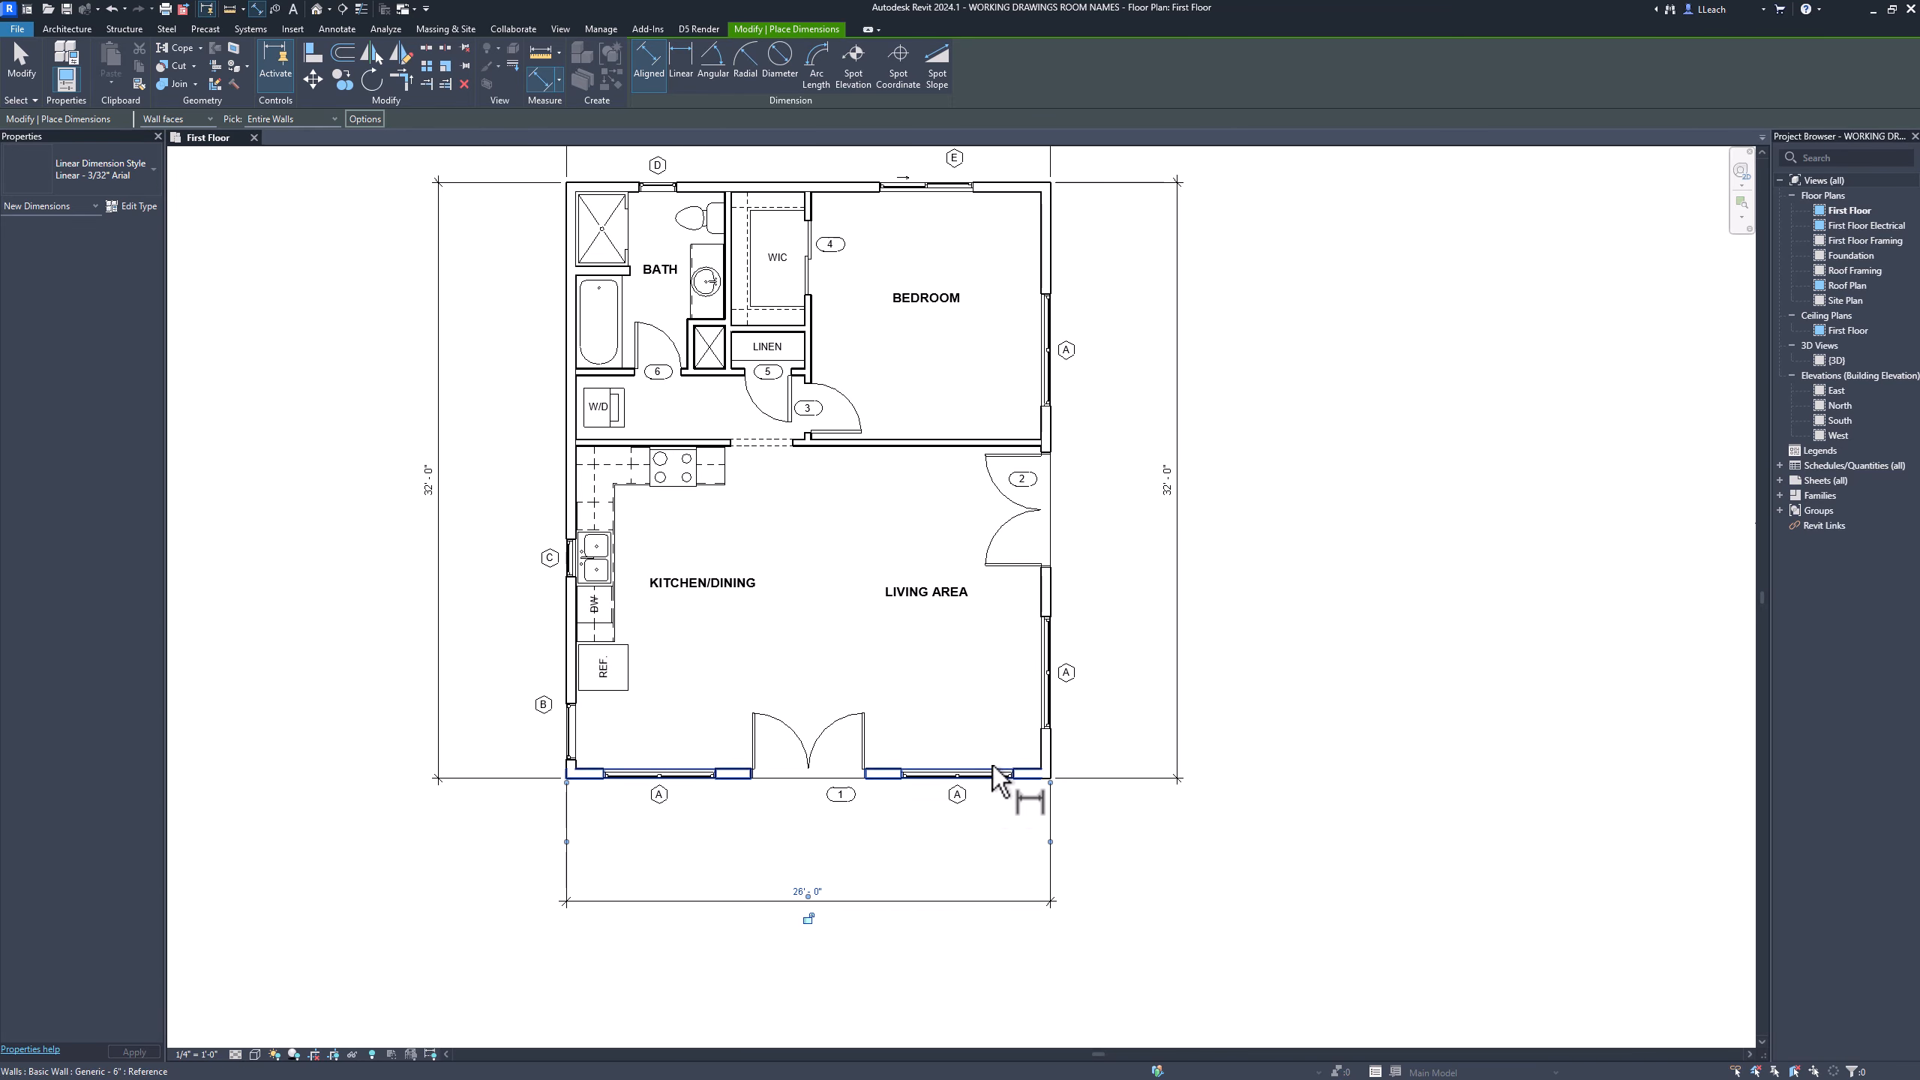
Enable Intersecting Walls as a reference in the Auto Dimension Options
{"action": "middle_click_drag", "start_coordinate": [1059, 707], "coordinate": [1055, 750]}
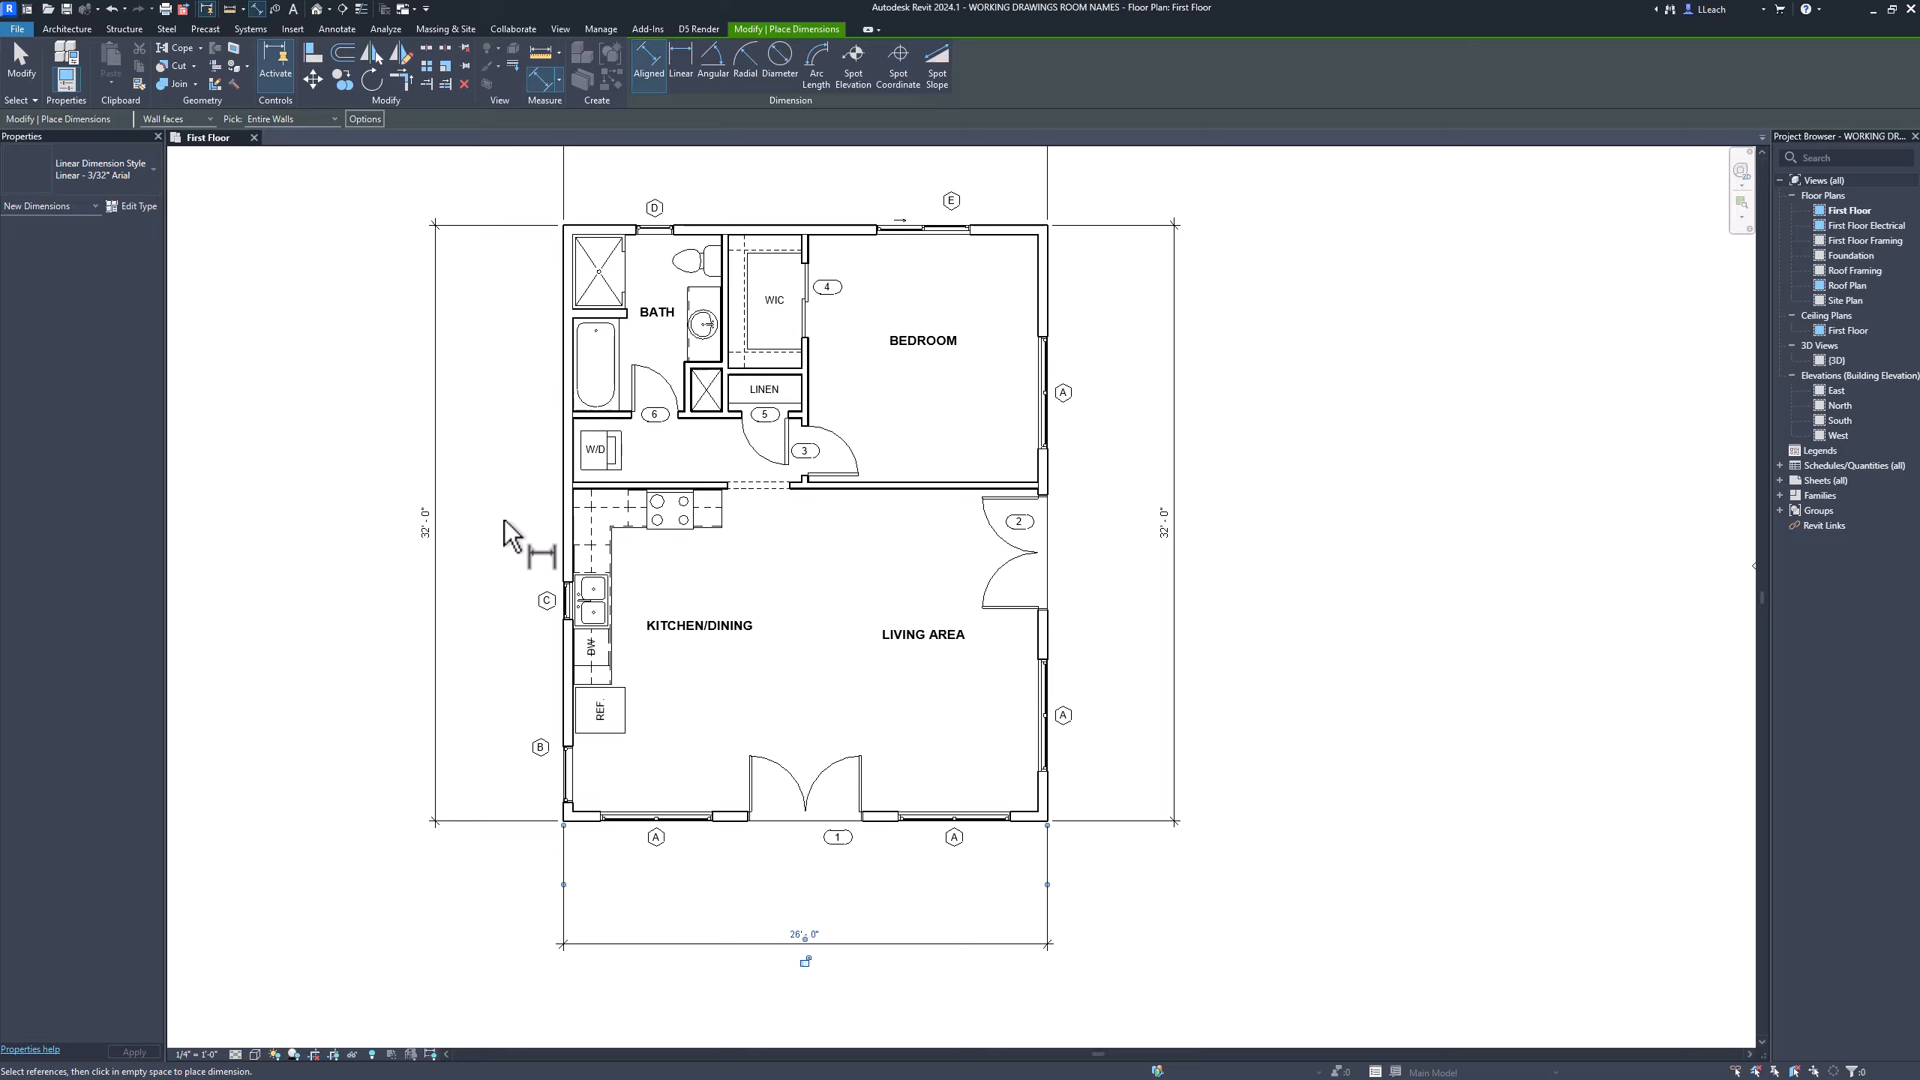
{"action": "scroll", "coordinate": [504, 521], "scroll_direction": "down", "scroll_amount": 2}
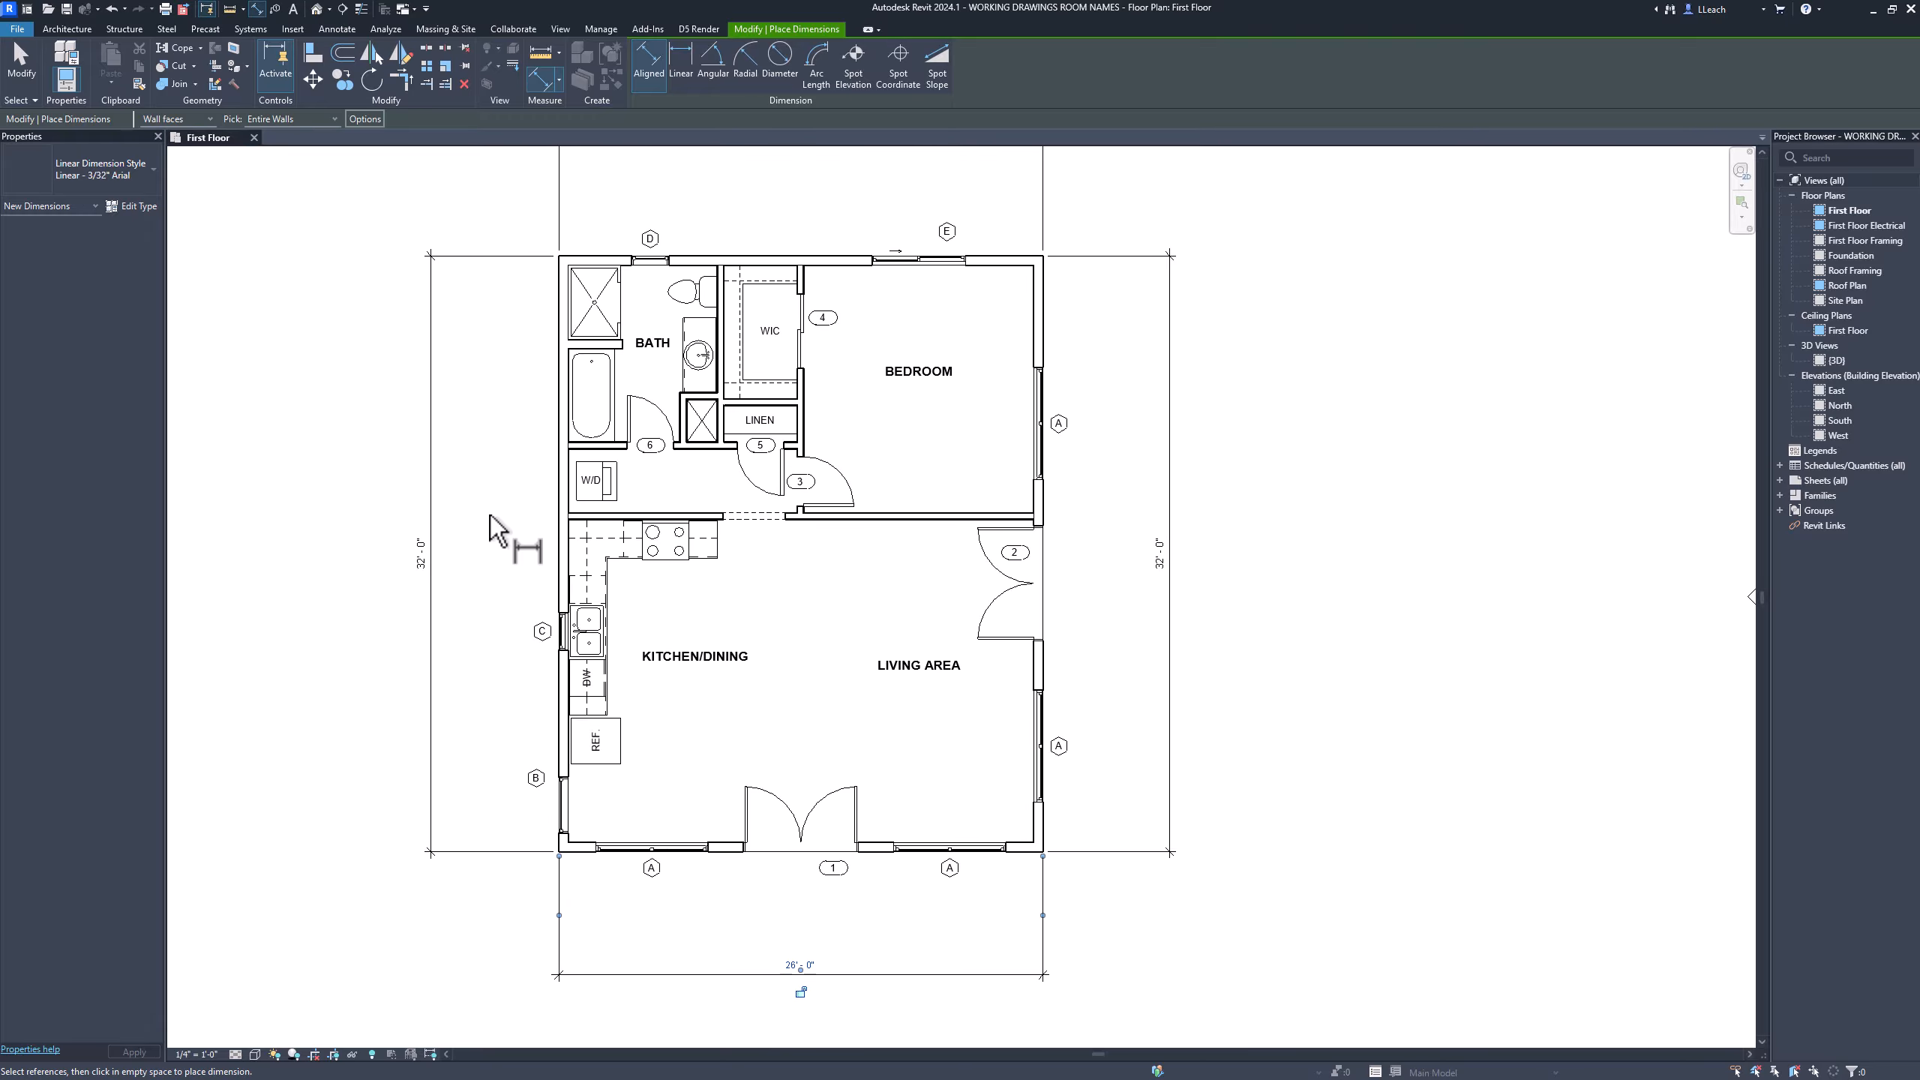
{"action": "middle_click_drag", "start_coordinate": [501, 523], "coordinate": [510, 559]}
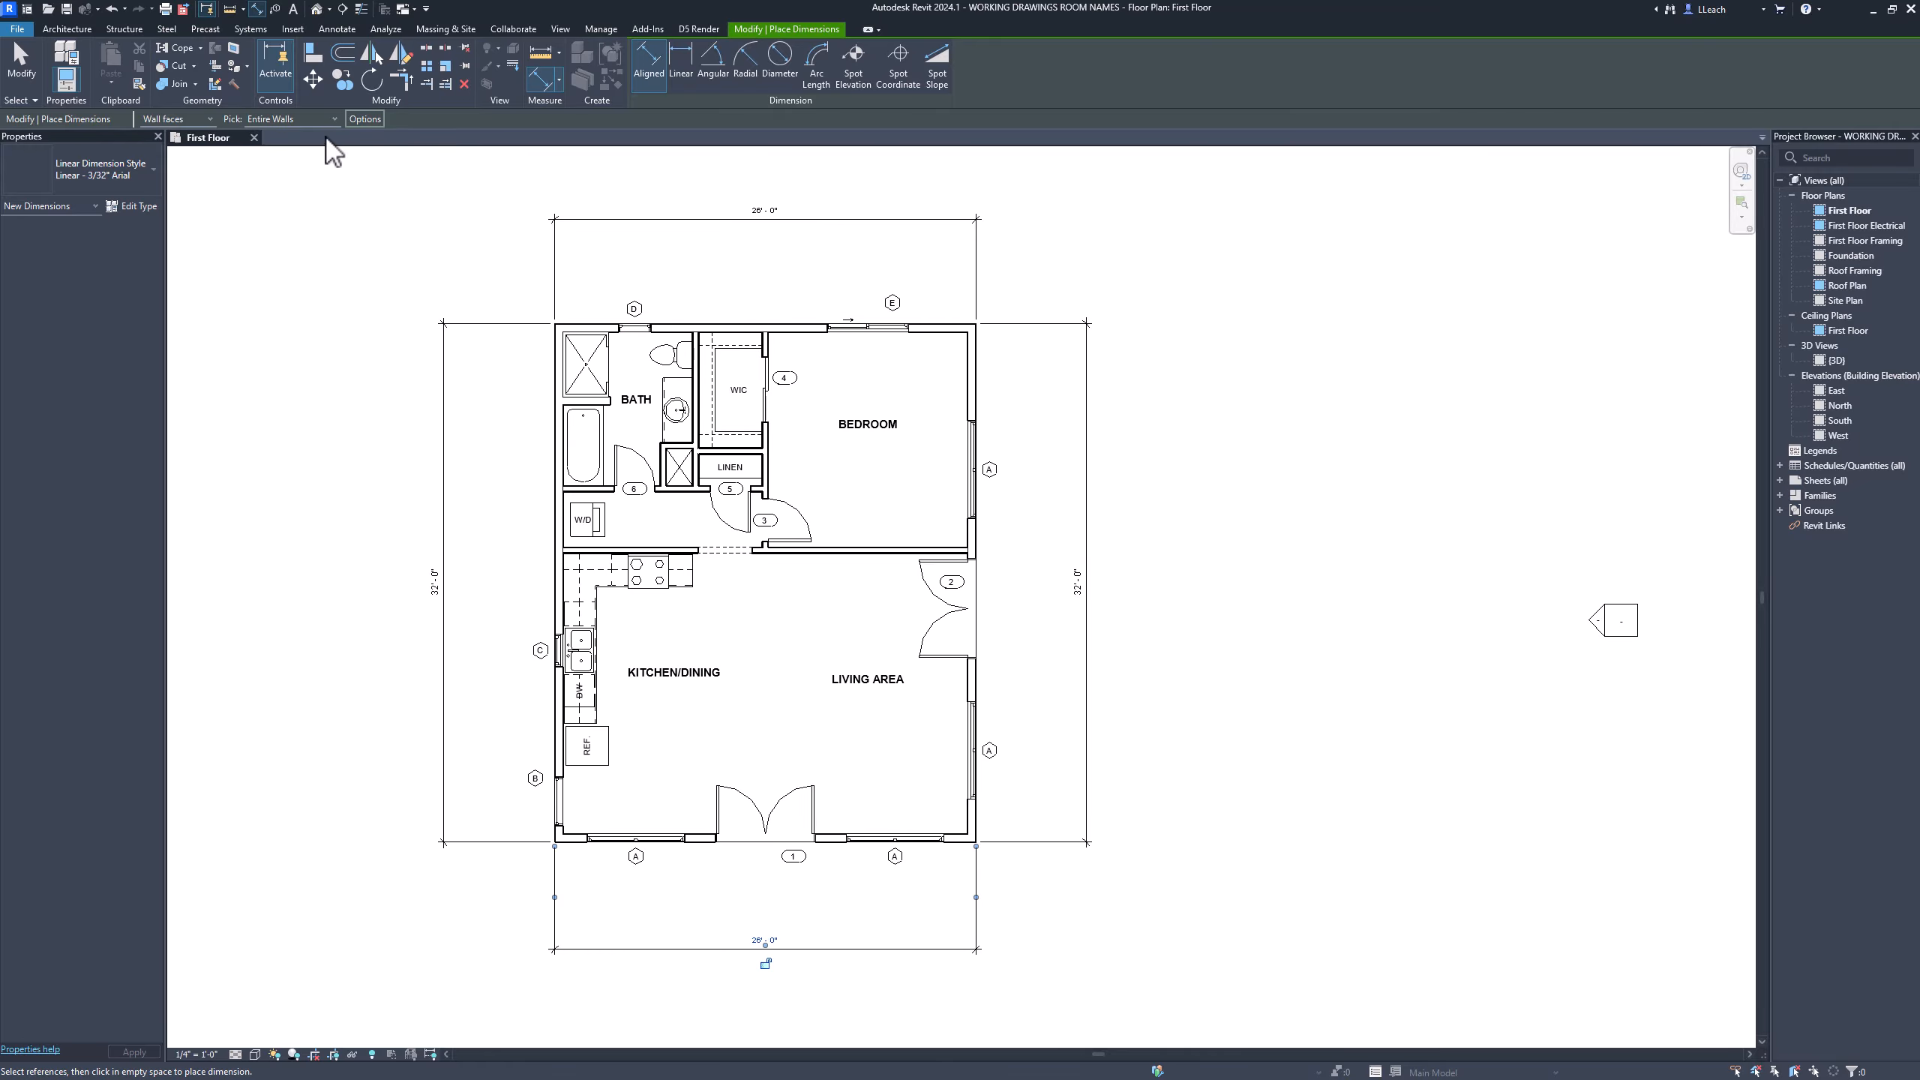
{"action": "left_click", "coordinate": [366, 119]}
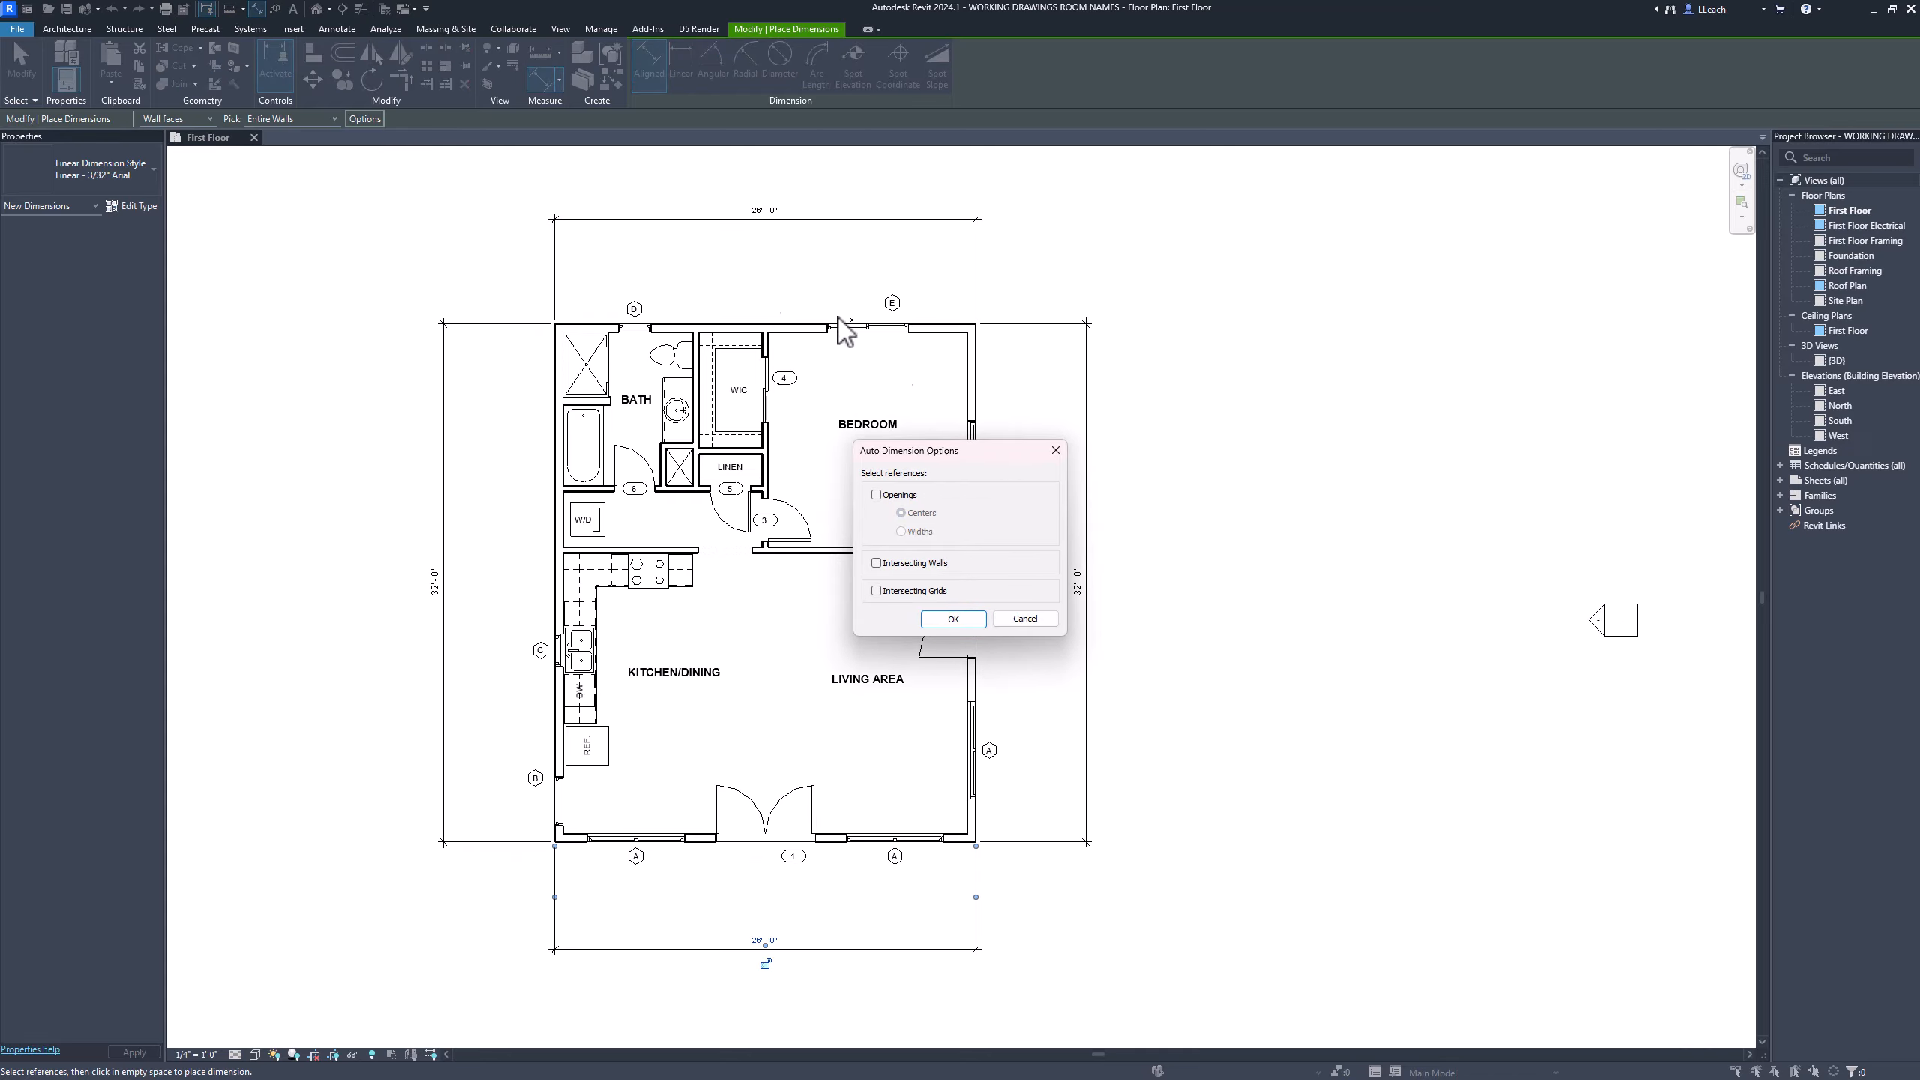
{"action": "left_click", "coordinate": [876, 563]}
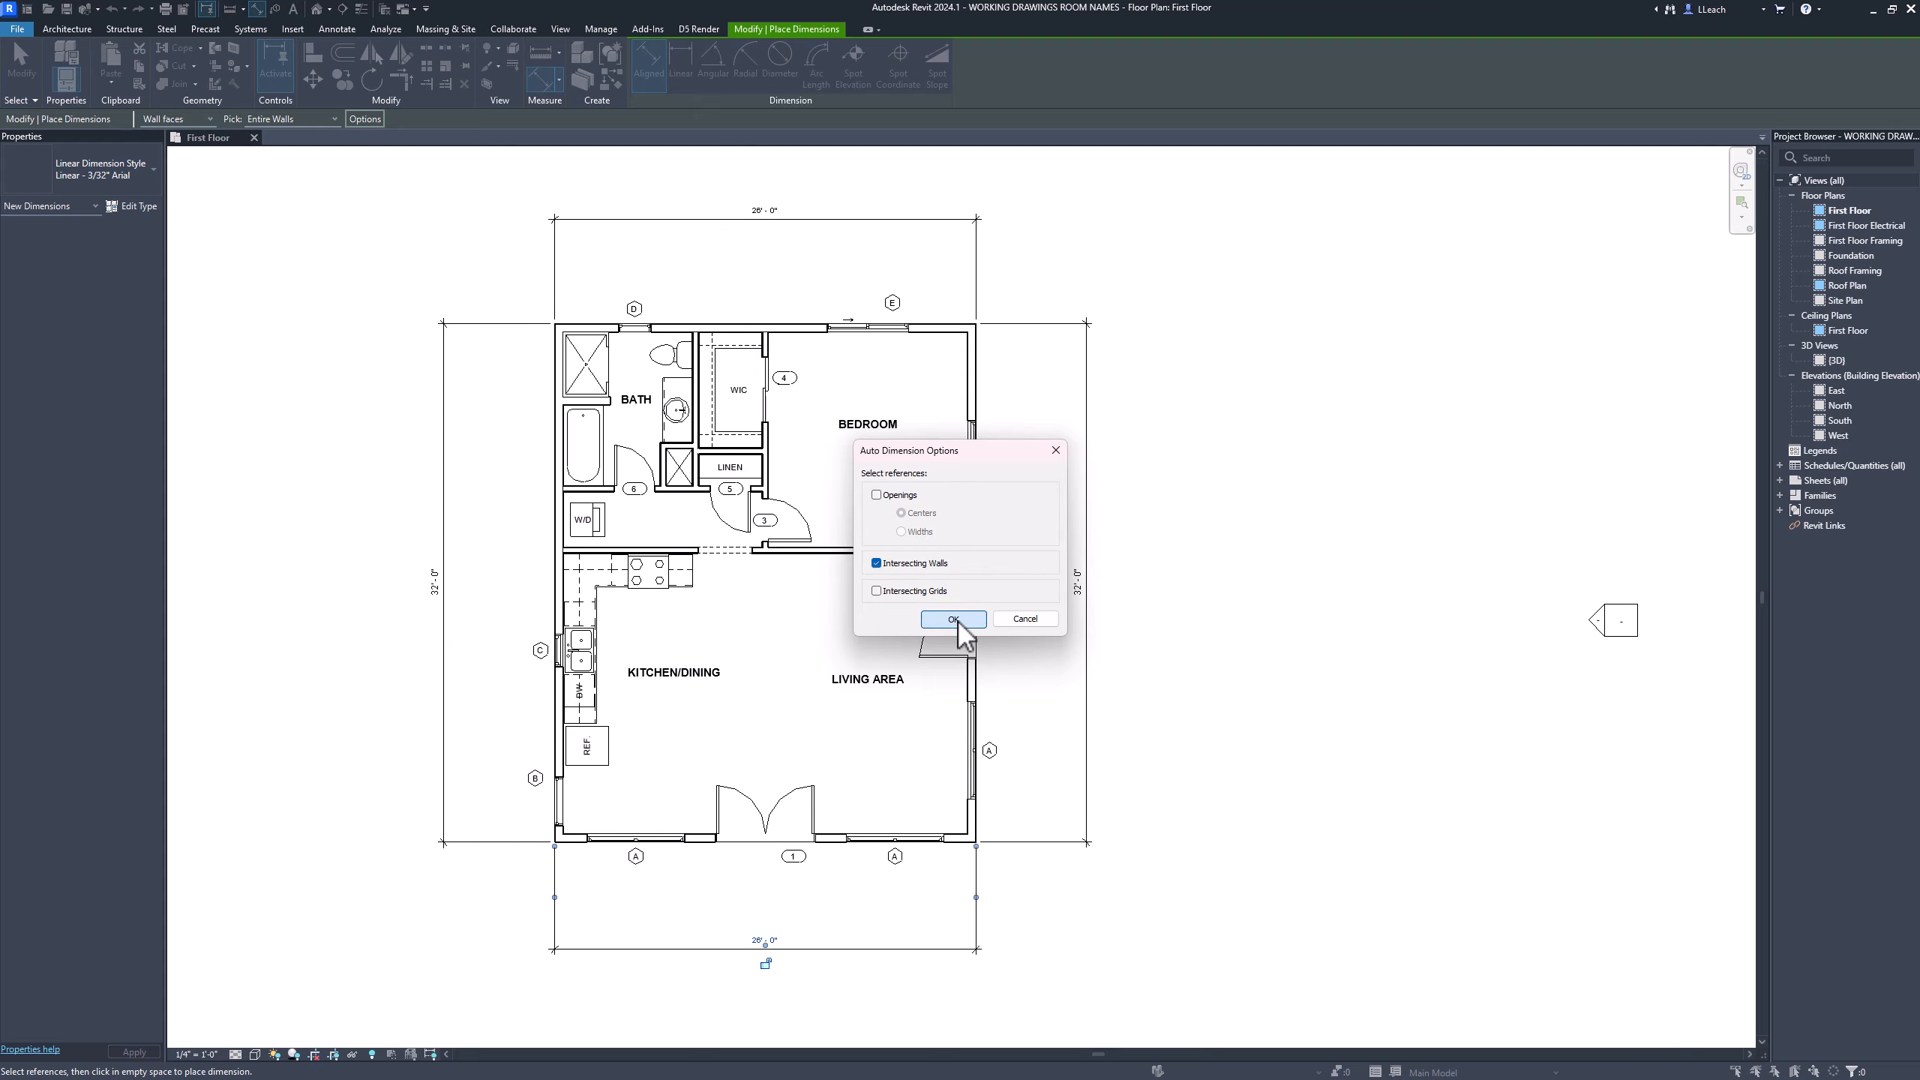
{"action": "left_click", "coordinate": [958, 619]}
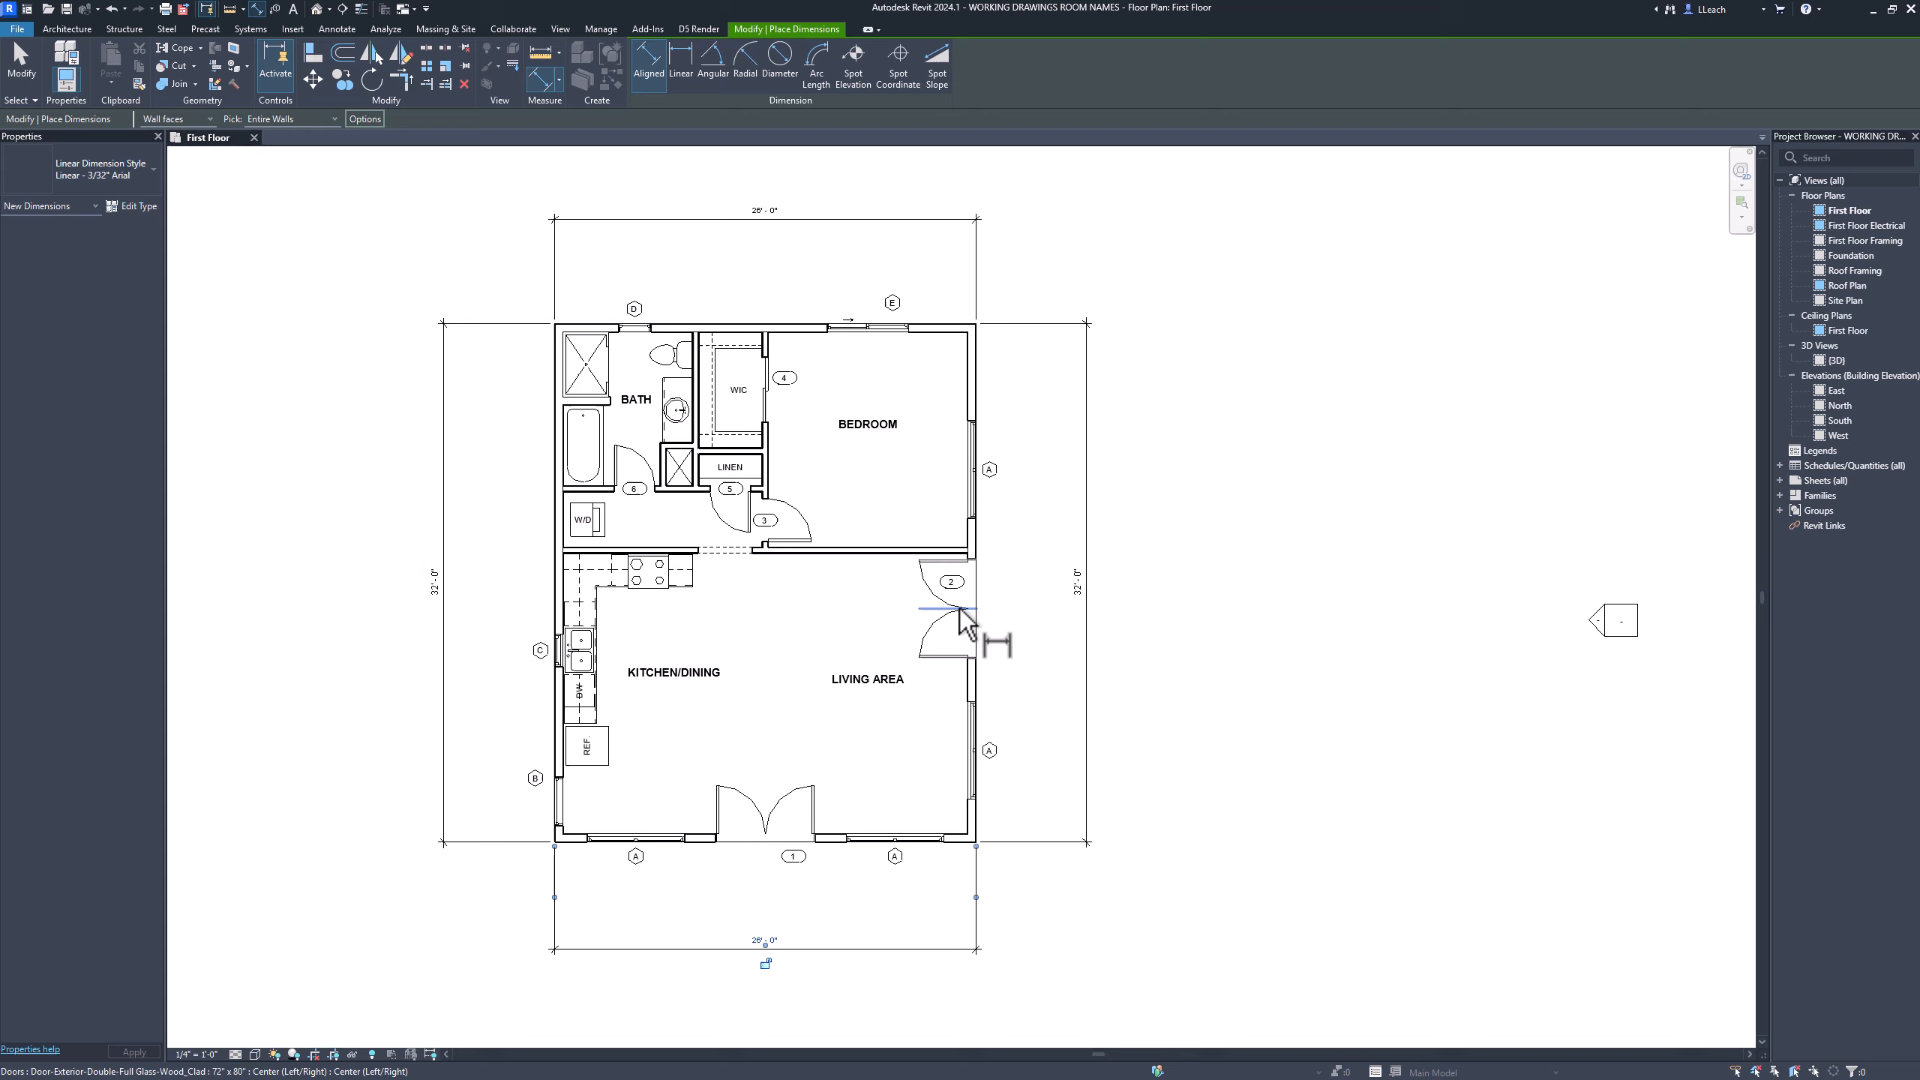
Try to place an automatic dimension string along the wall between the walk-in closet and bedroom, and undo it
{"action": "left_click", "coordinate": [765, 340]}
{"action": "left_click", "coordinate": [762, 291]}
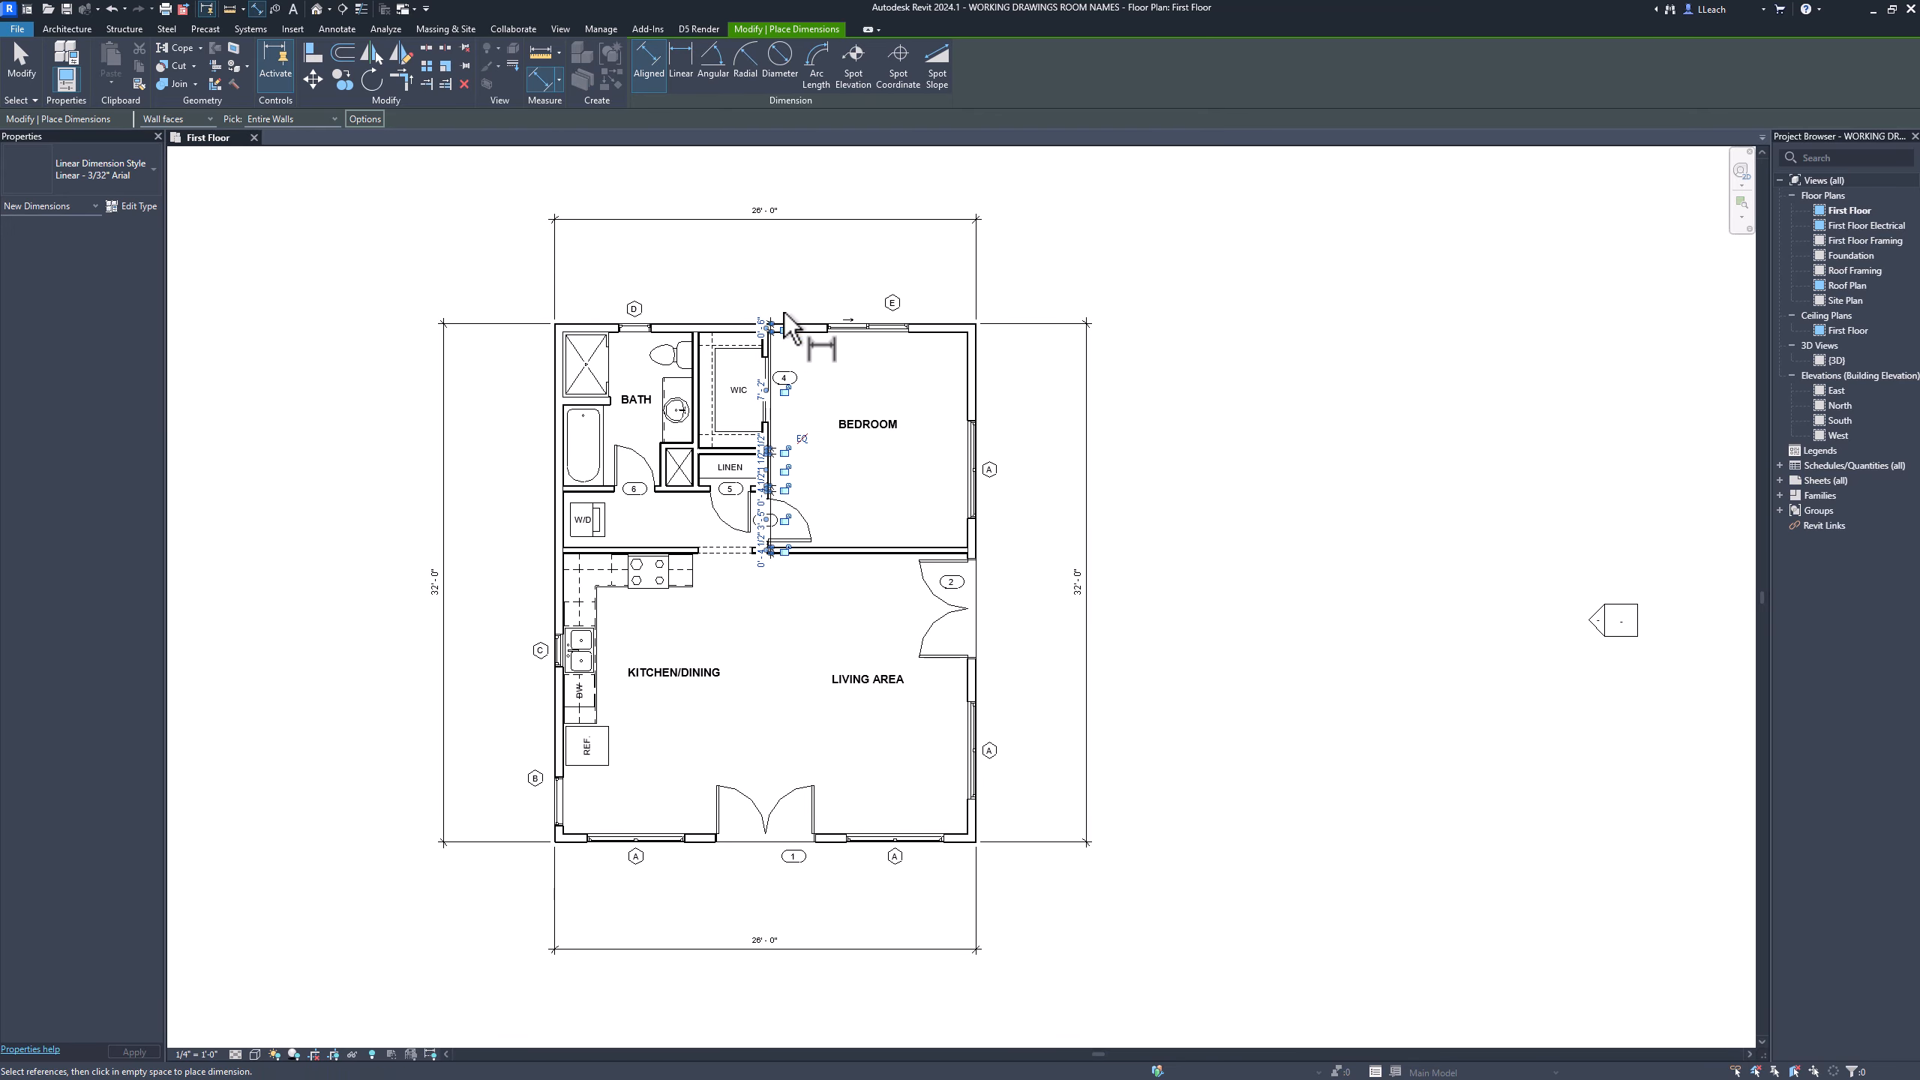
{"action": "left_click", "coordinate": [110, 8]}
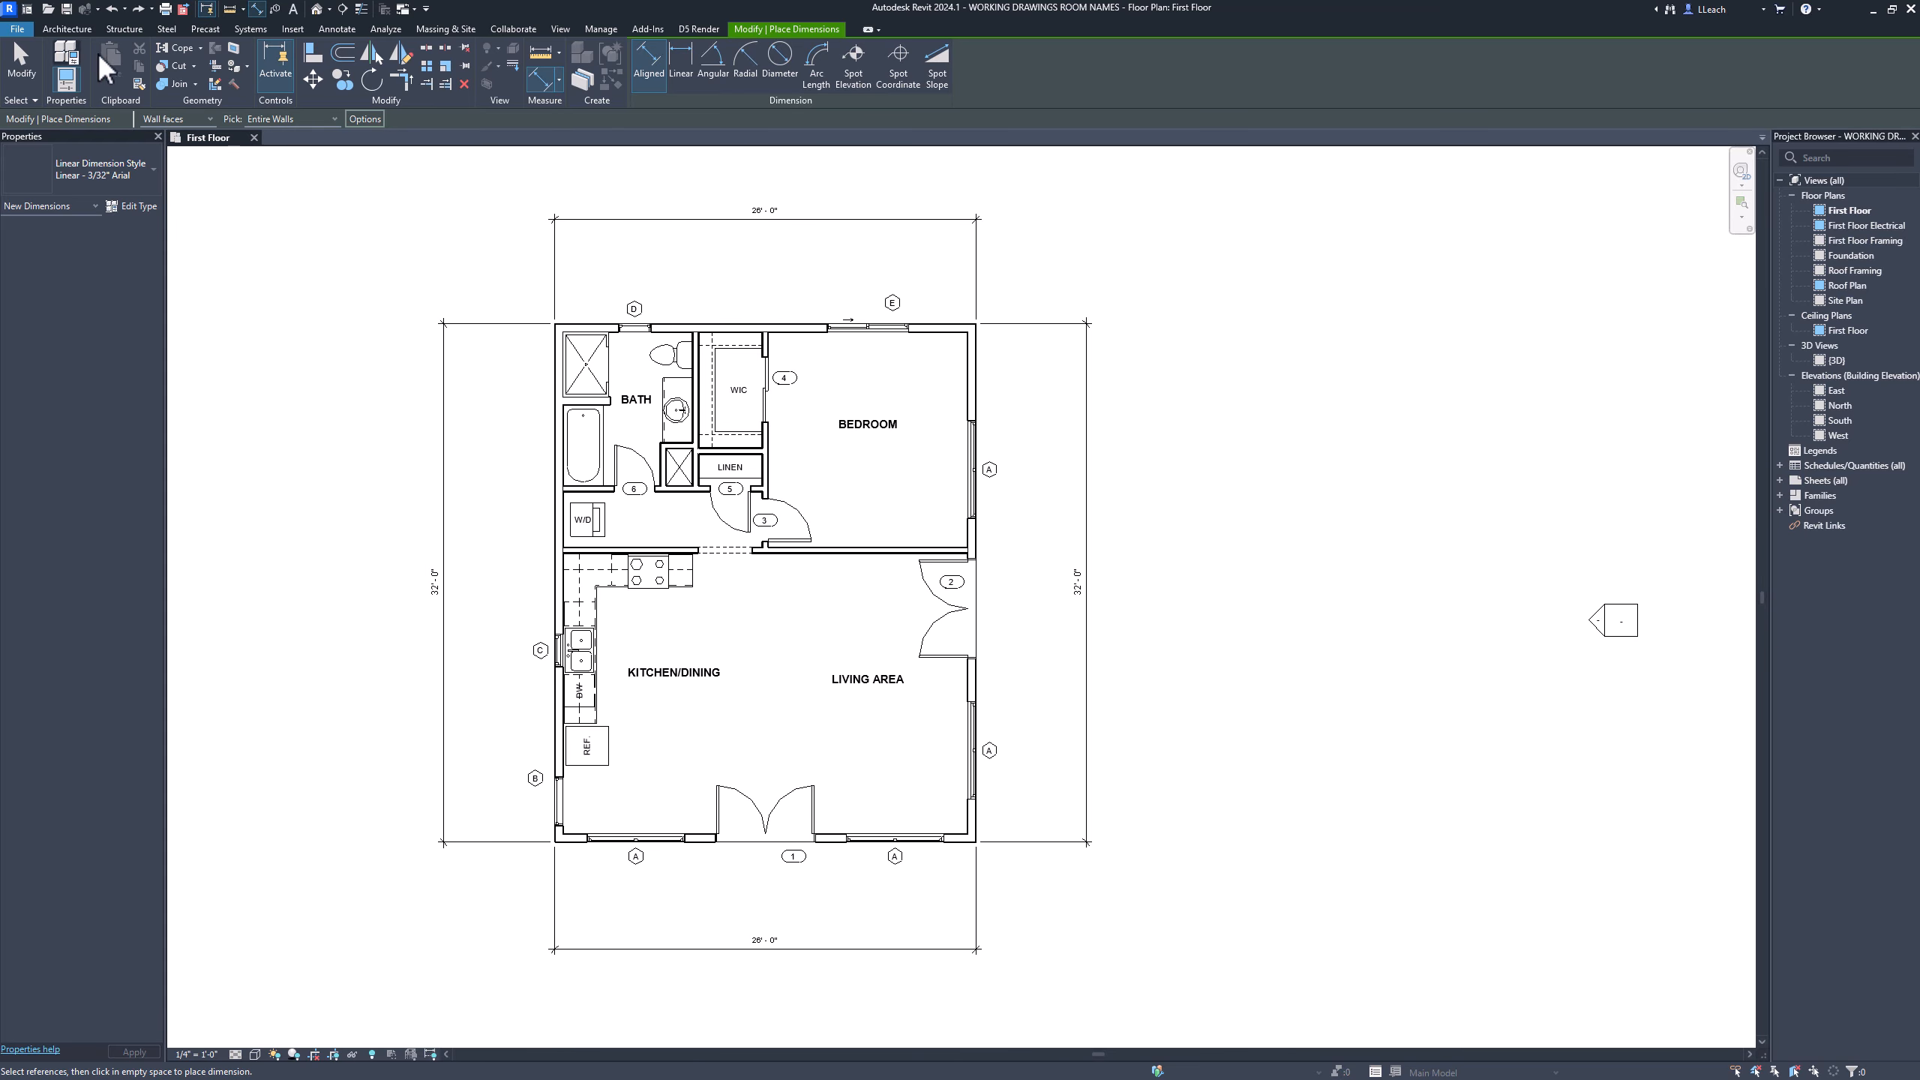
Try an automatic Aligned dimension string above the top exterior wall that includes its intersecting walls, and undo it
{"action": "left_click", "coordinate": [336, 29]}
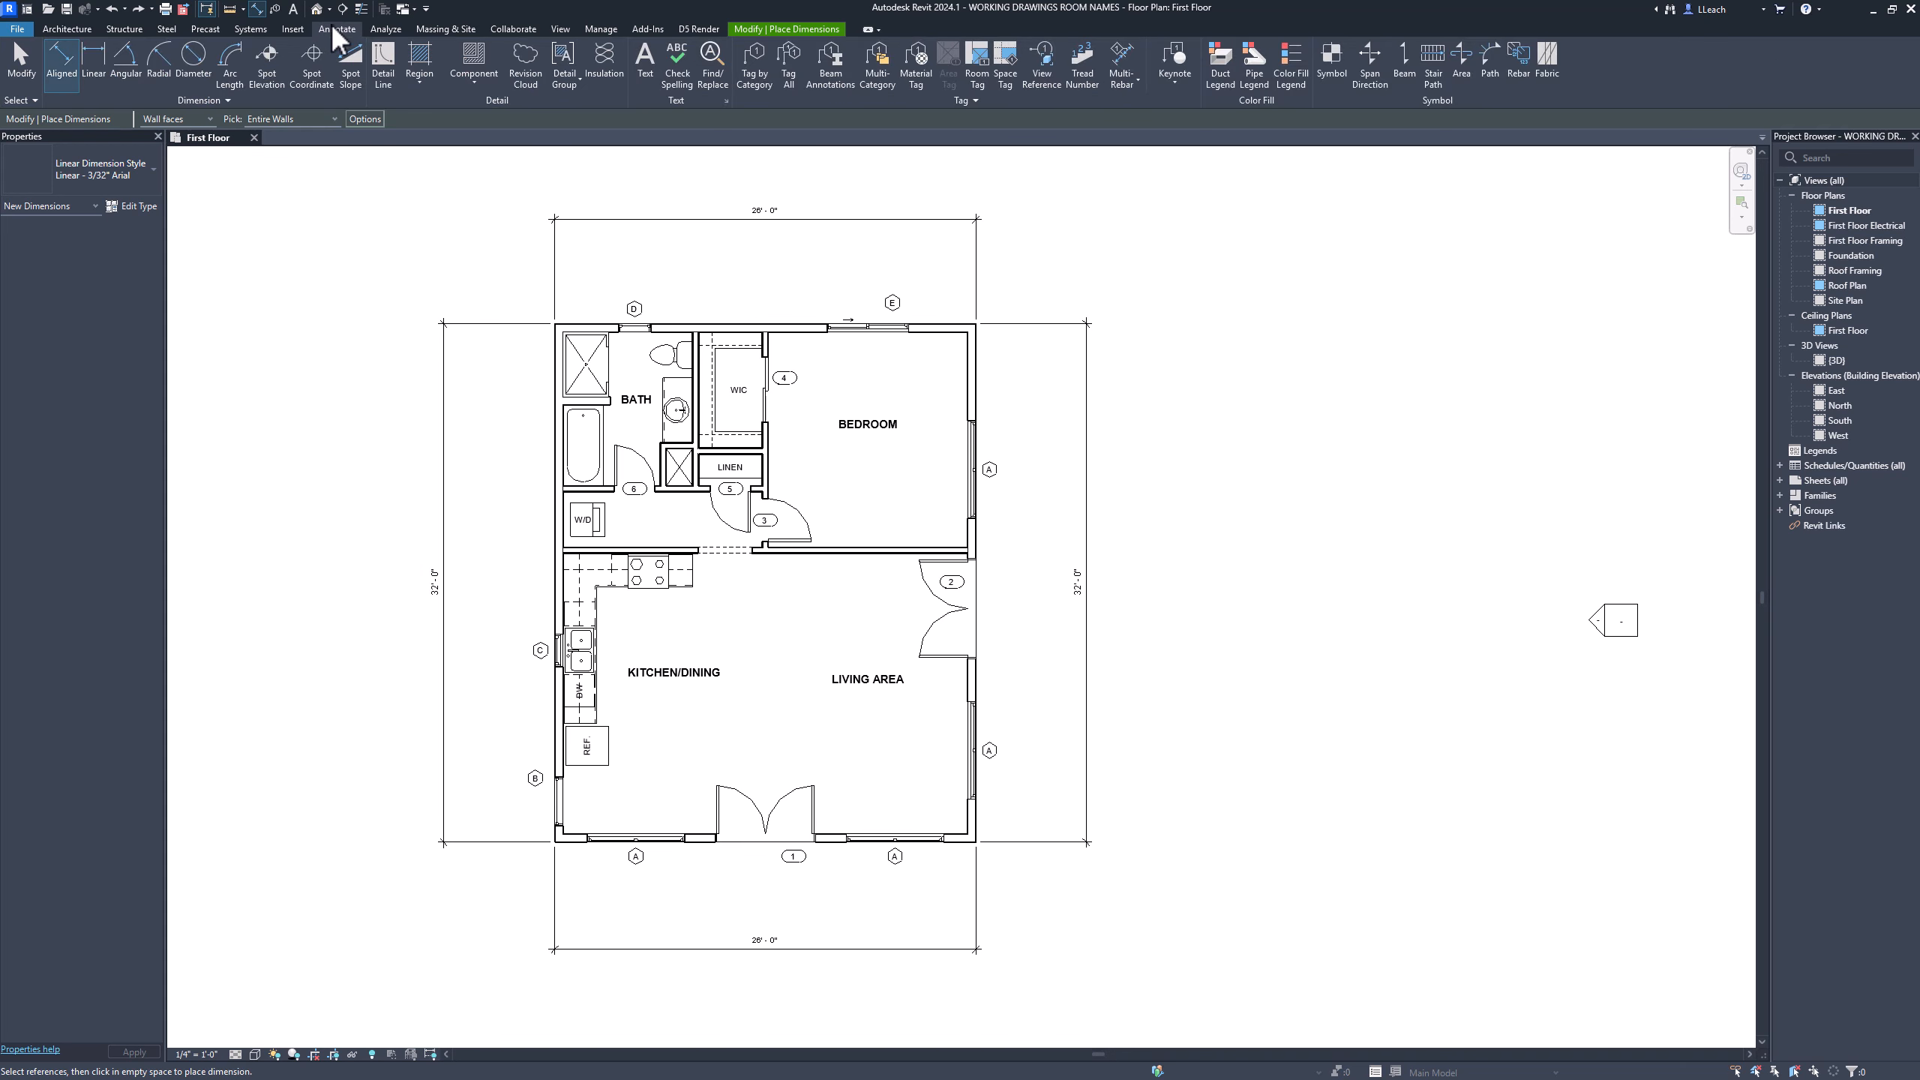
{"action": "left_click", "coordinate": [61, 64]}
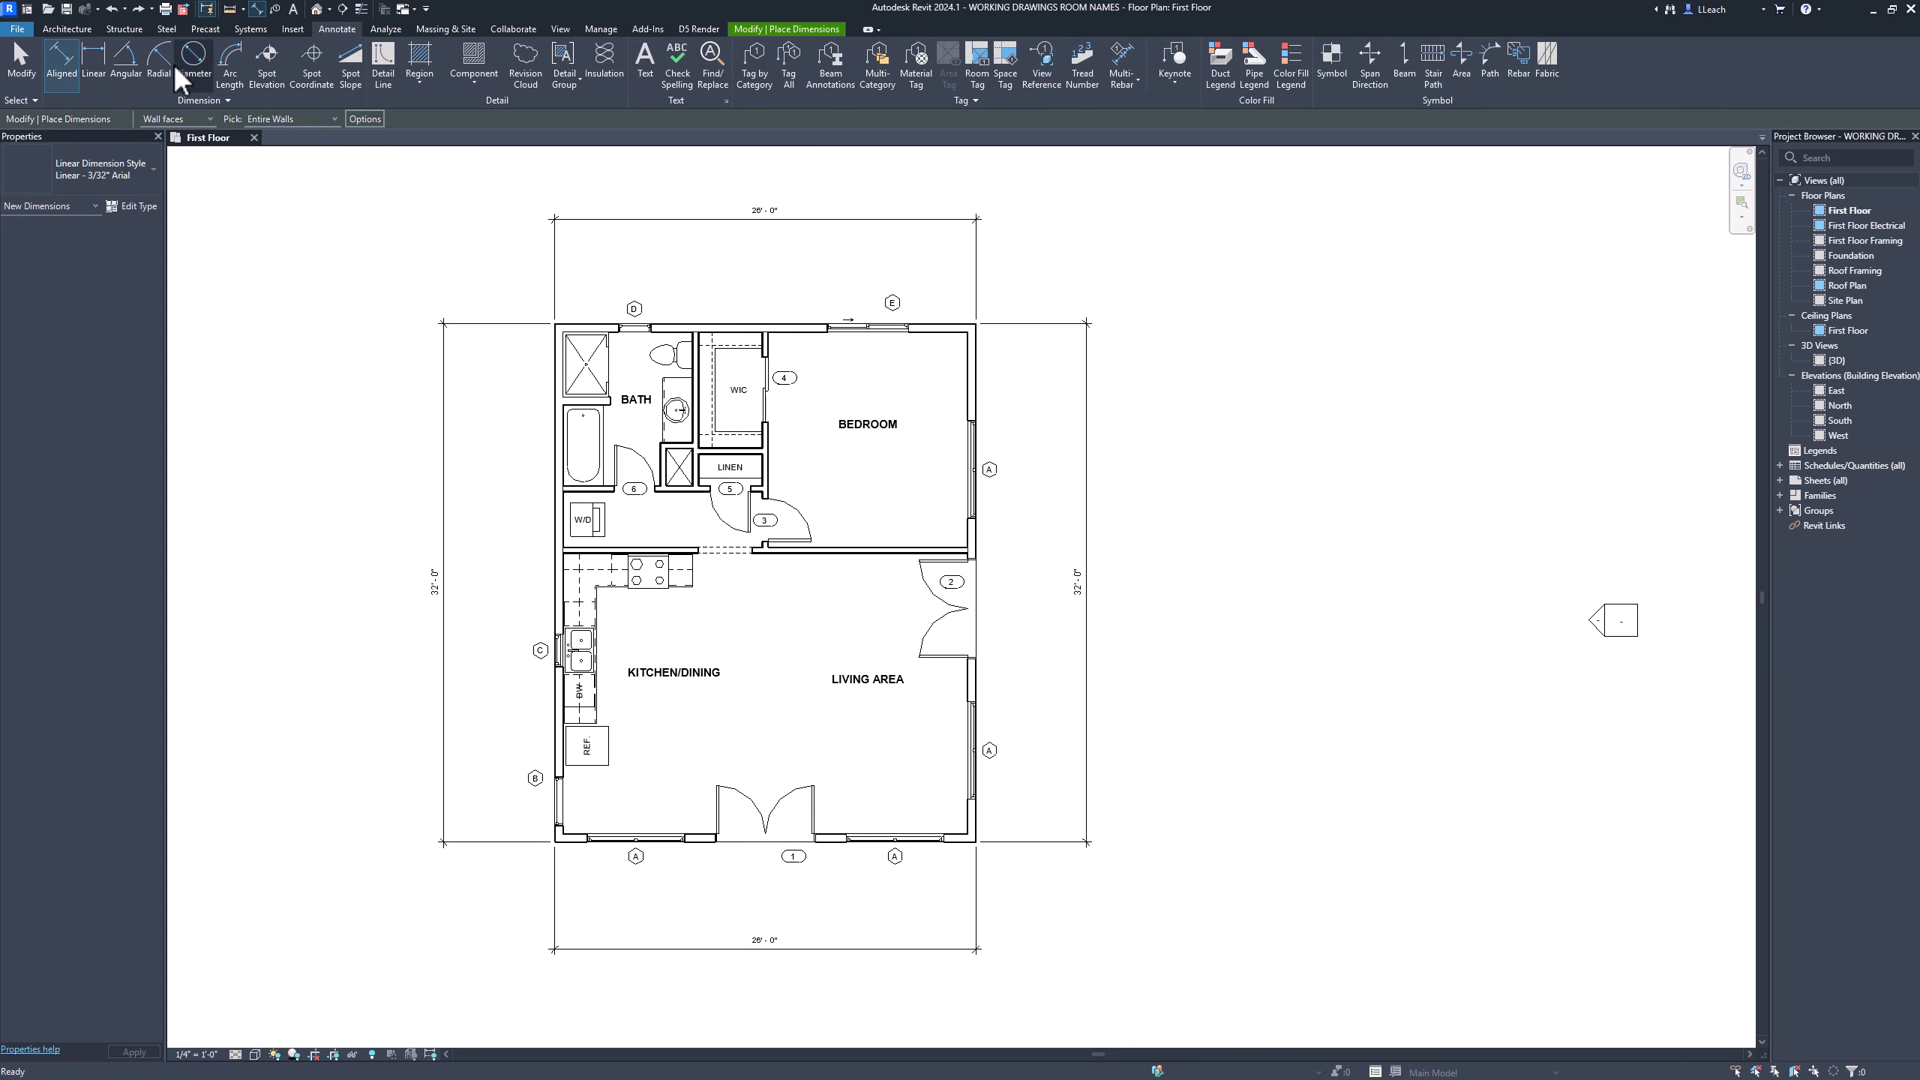
{"action": "left_click", "coordinate": [738, 324]}
{"action": "middle_click_drag", "start_coordinate": [745, 261], "coordinate": [724, 374]}
{"action": "scroll", "coordinate": [724, 385], "scroll_direction": "up", "scroll_amount": 2}
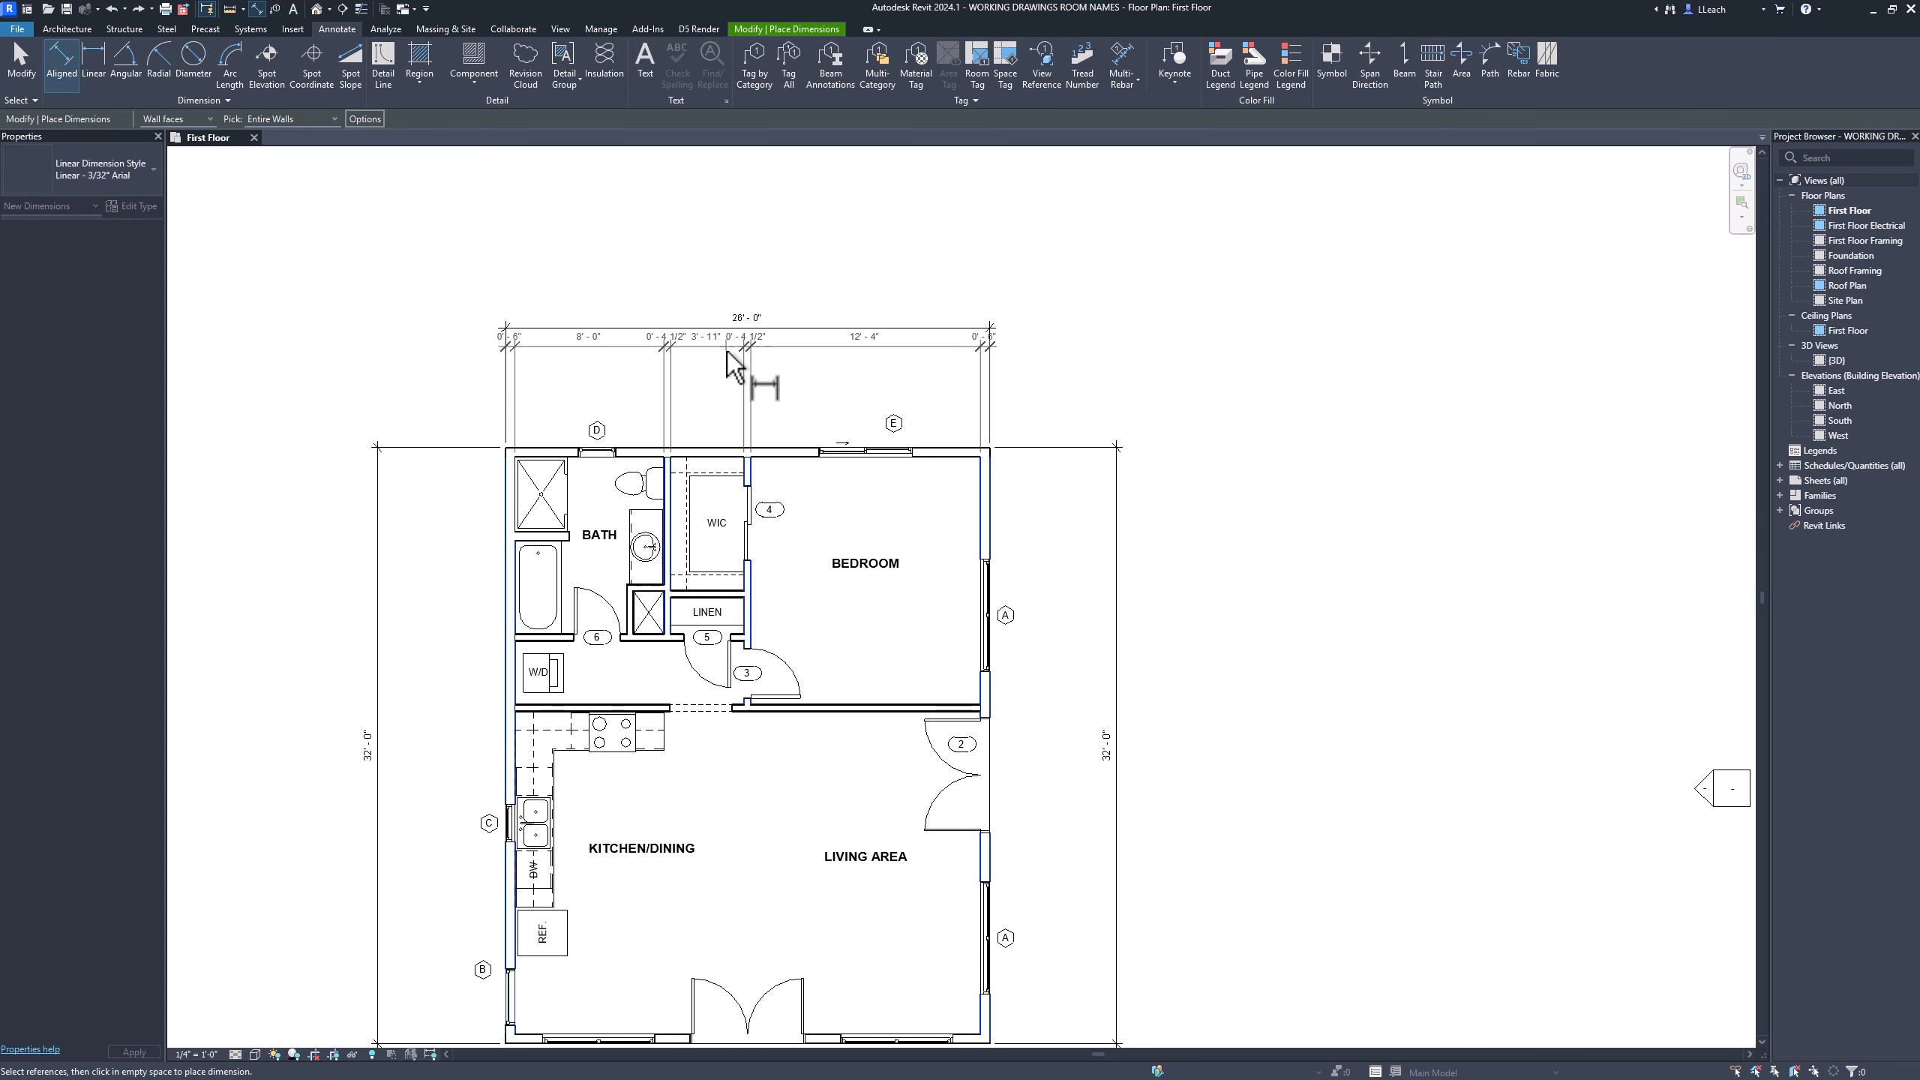
{"action": "left_click", "coordinate": [727, 353]}
{"action": "scroll", "coordinate": [696, 430], "scroll_direction": "up", "scroll_amount": 3}
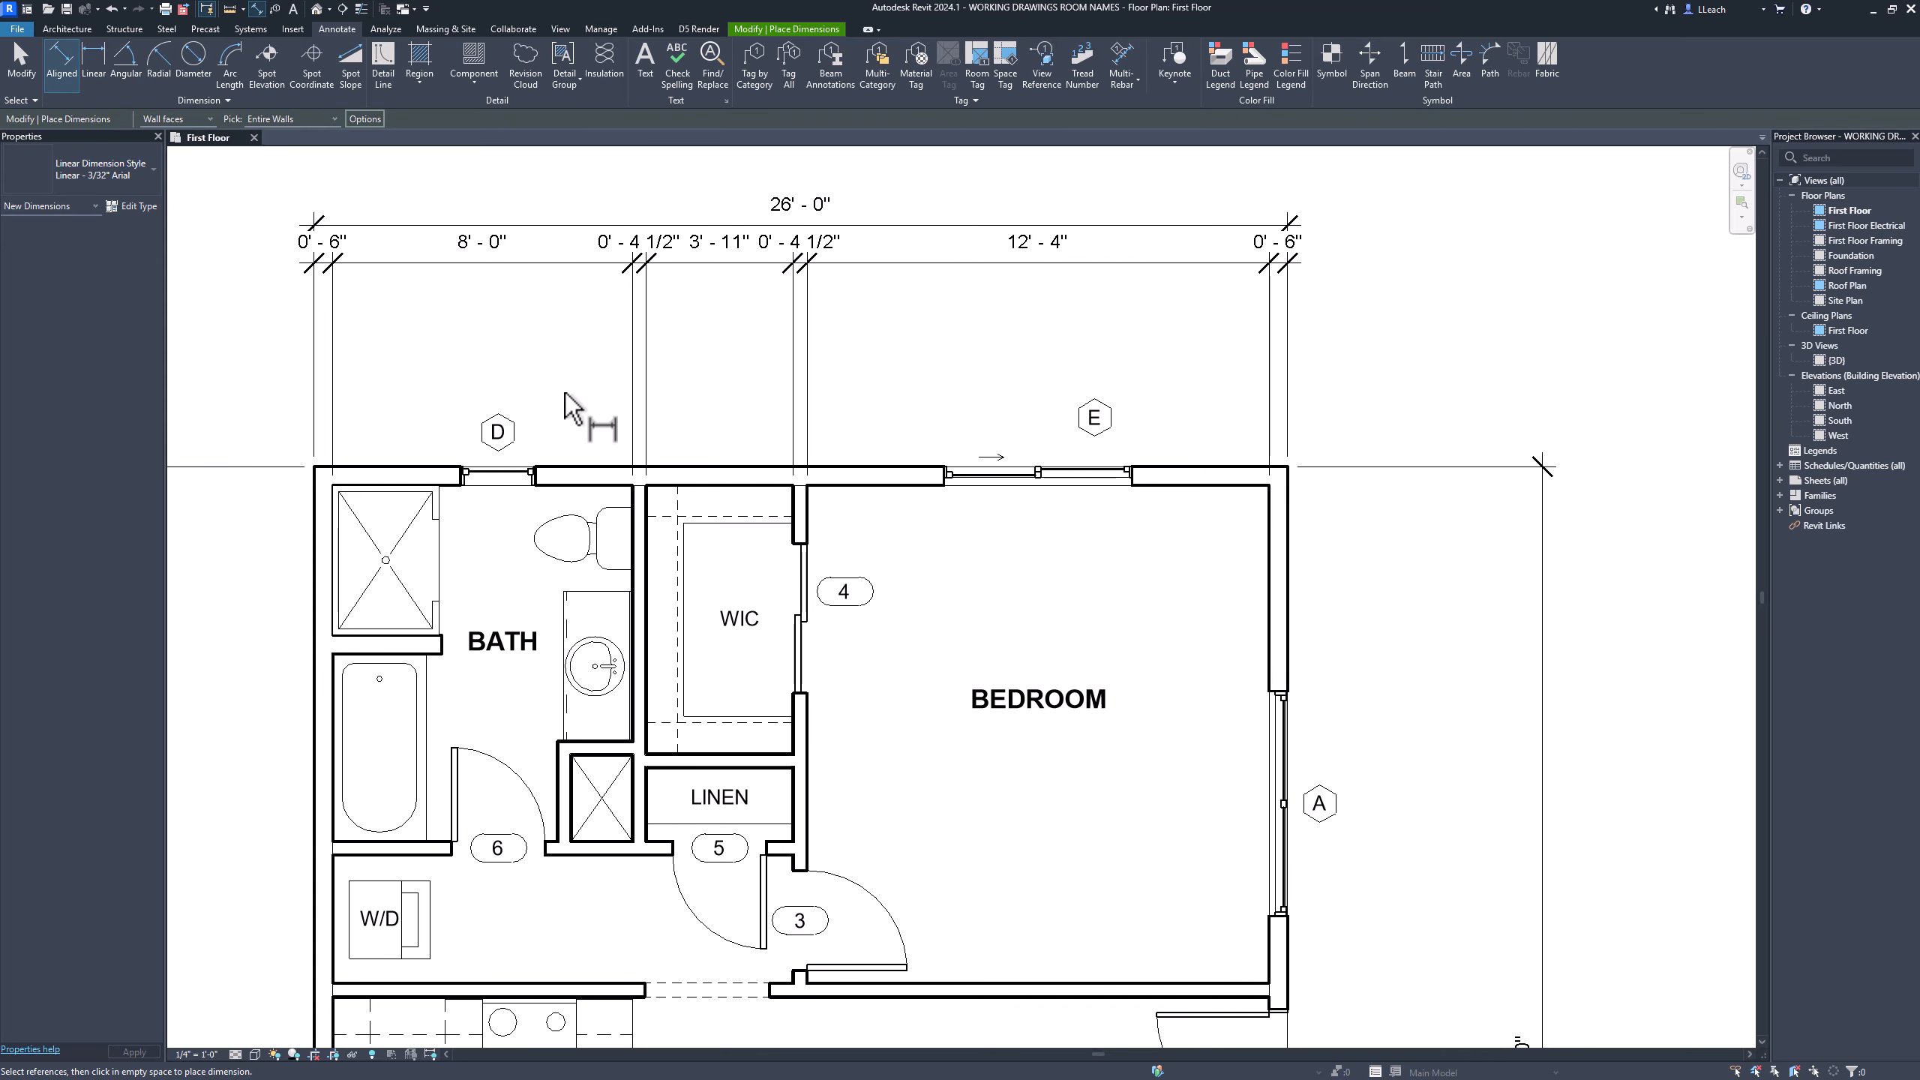
{"action": "middle_click_drag", "start_coordinate": [555, 338], "coordinate": [586, 371]}
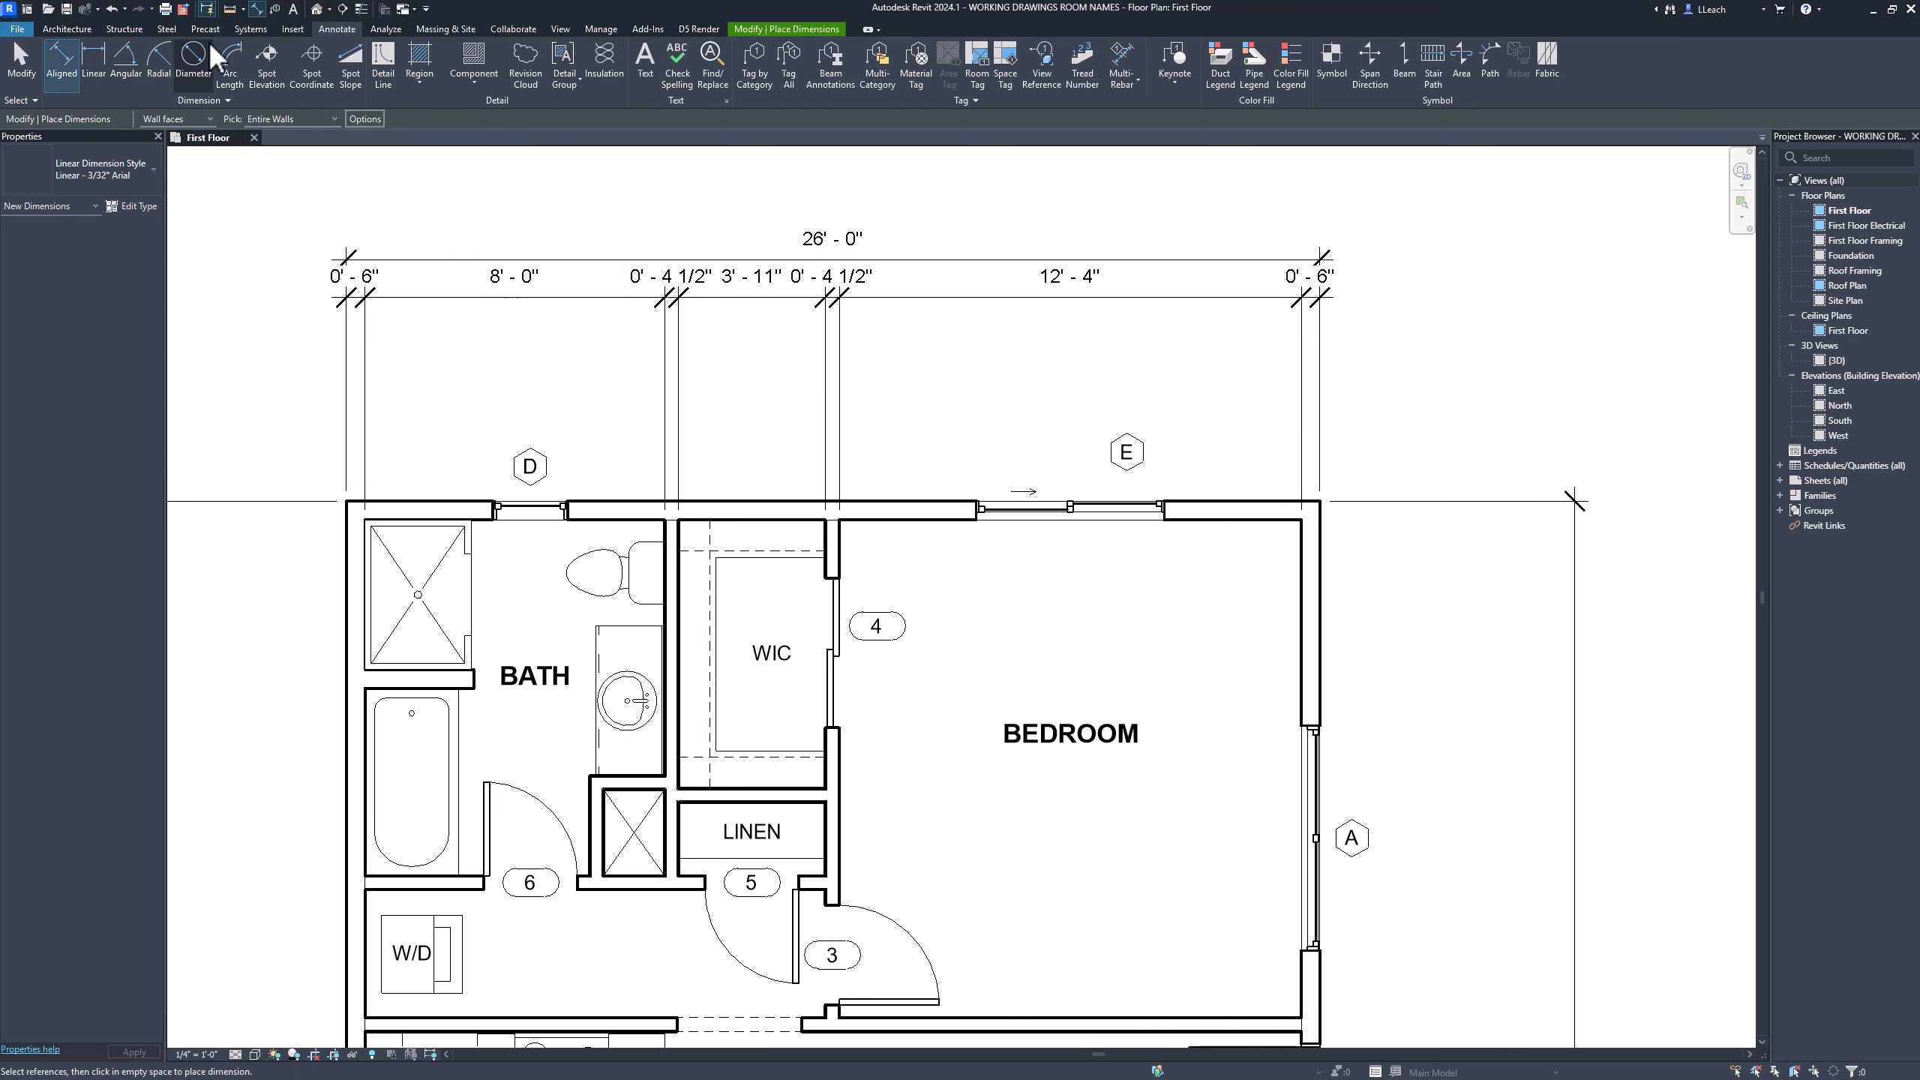
{"action": "left_click", "coordinate": [112, 13]}
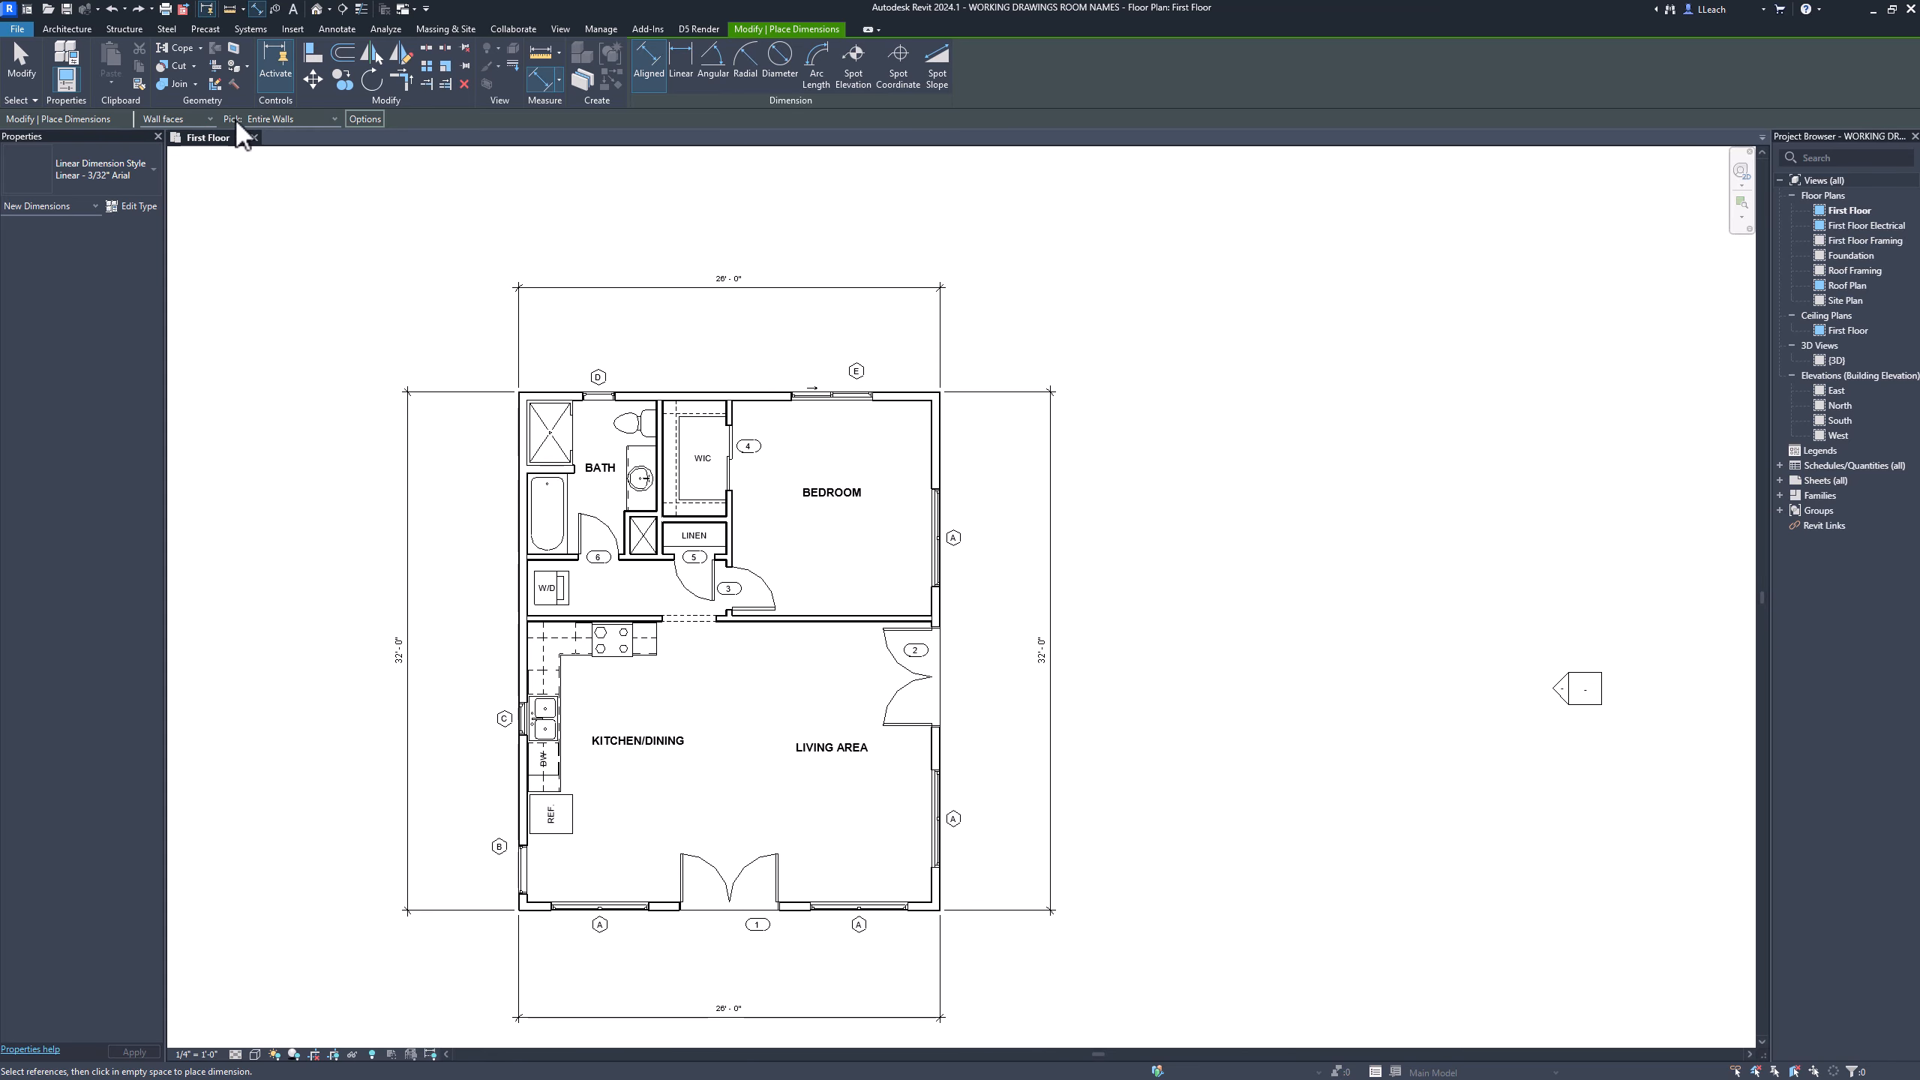
Set the picking mode to Individual References and dimension from the left exterior wall's outer face to the bath side of the bath/closet wall, below the overall dimension
{"action": "left_click", "coordinate": [331, 121]}
{"action": "left_click", "coordinate": [300, 134]}
{"action": "scroll", "coordinate": [550, 360], "scroll_direction": "up", "scroll_amount": 5}
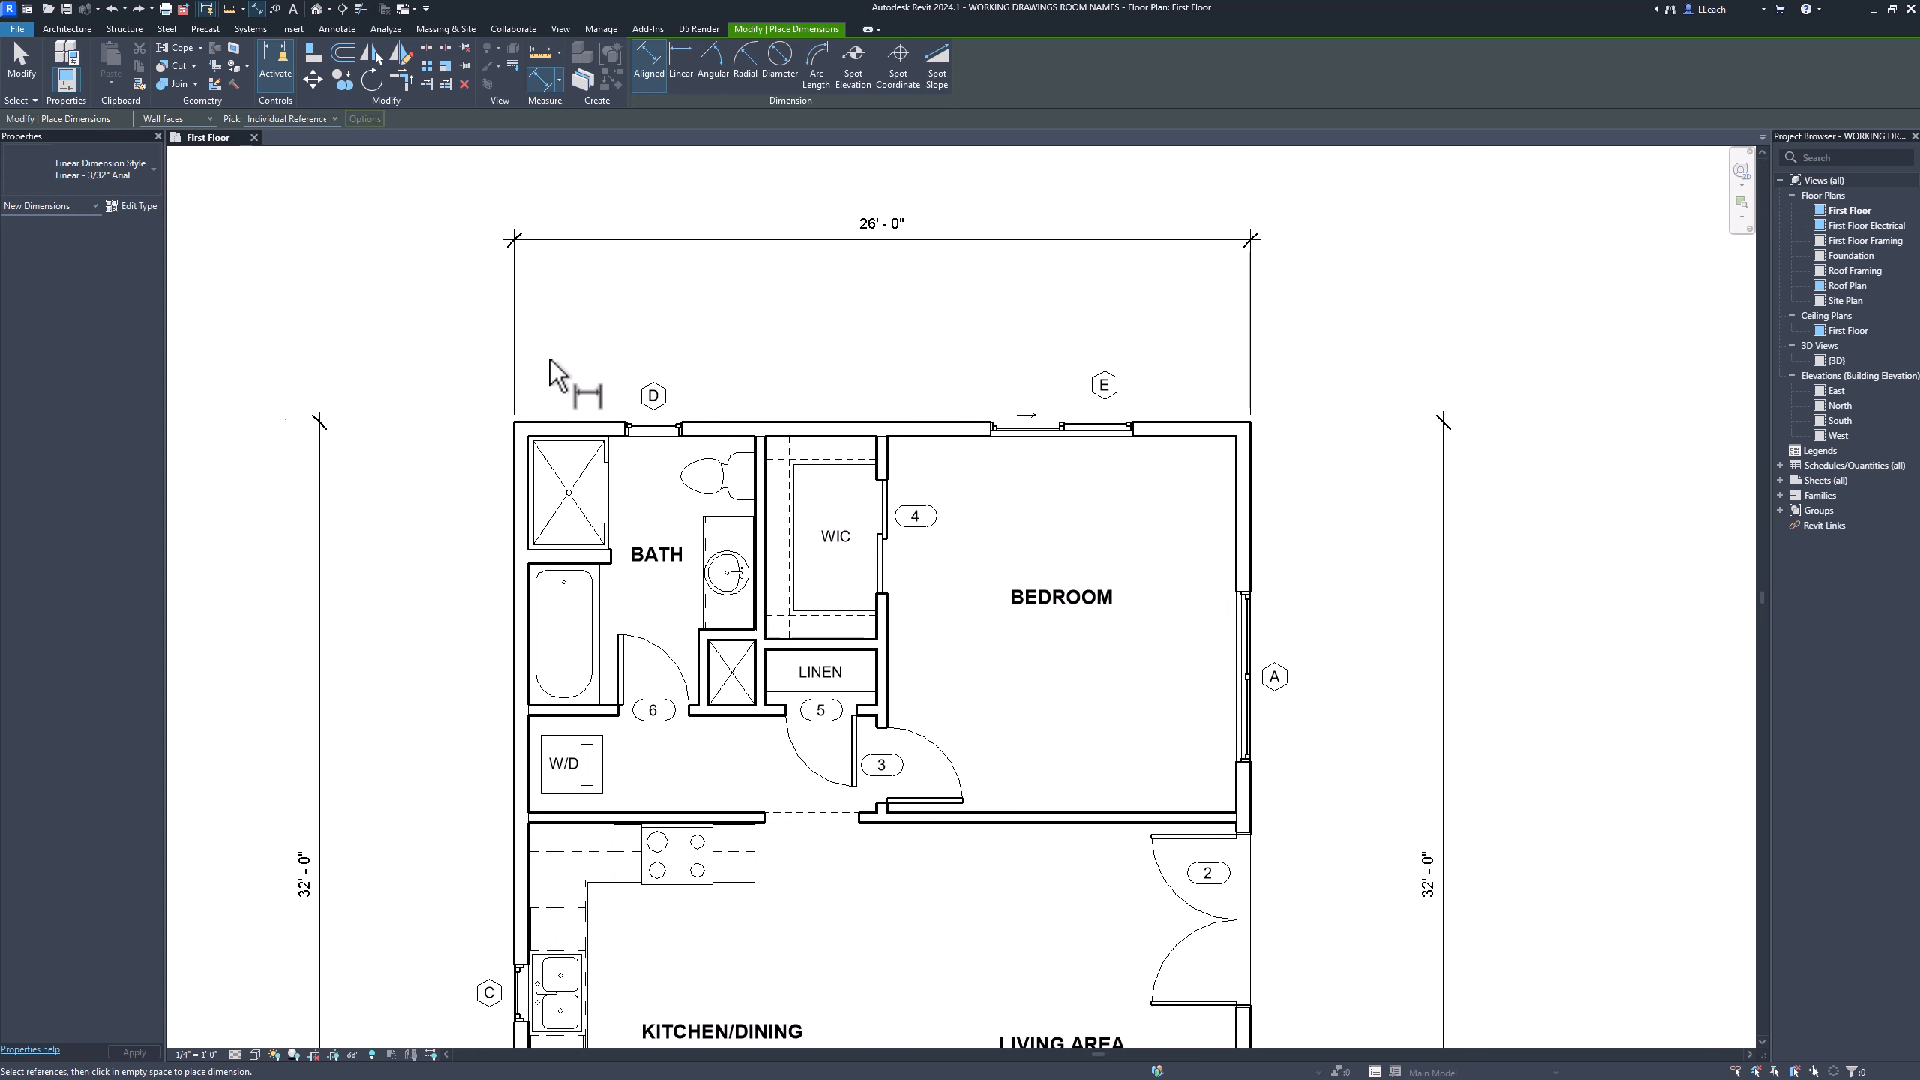
{"action": "middle_click_drag", "start_coordinate": [621, 356], "coordinate": [405, 448]}
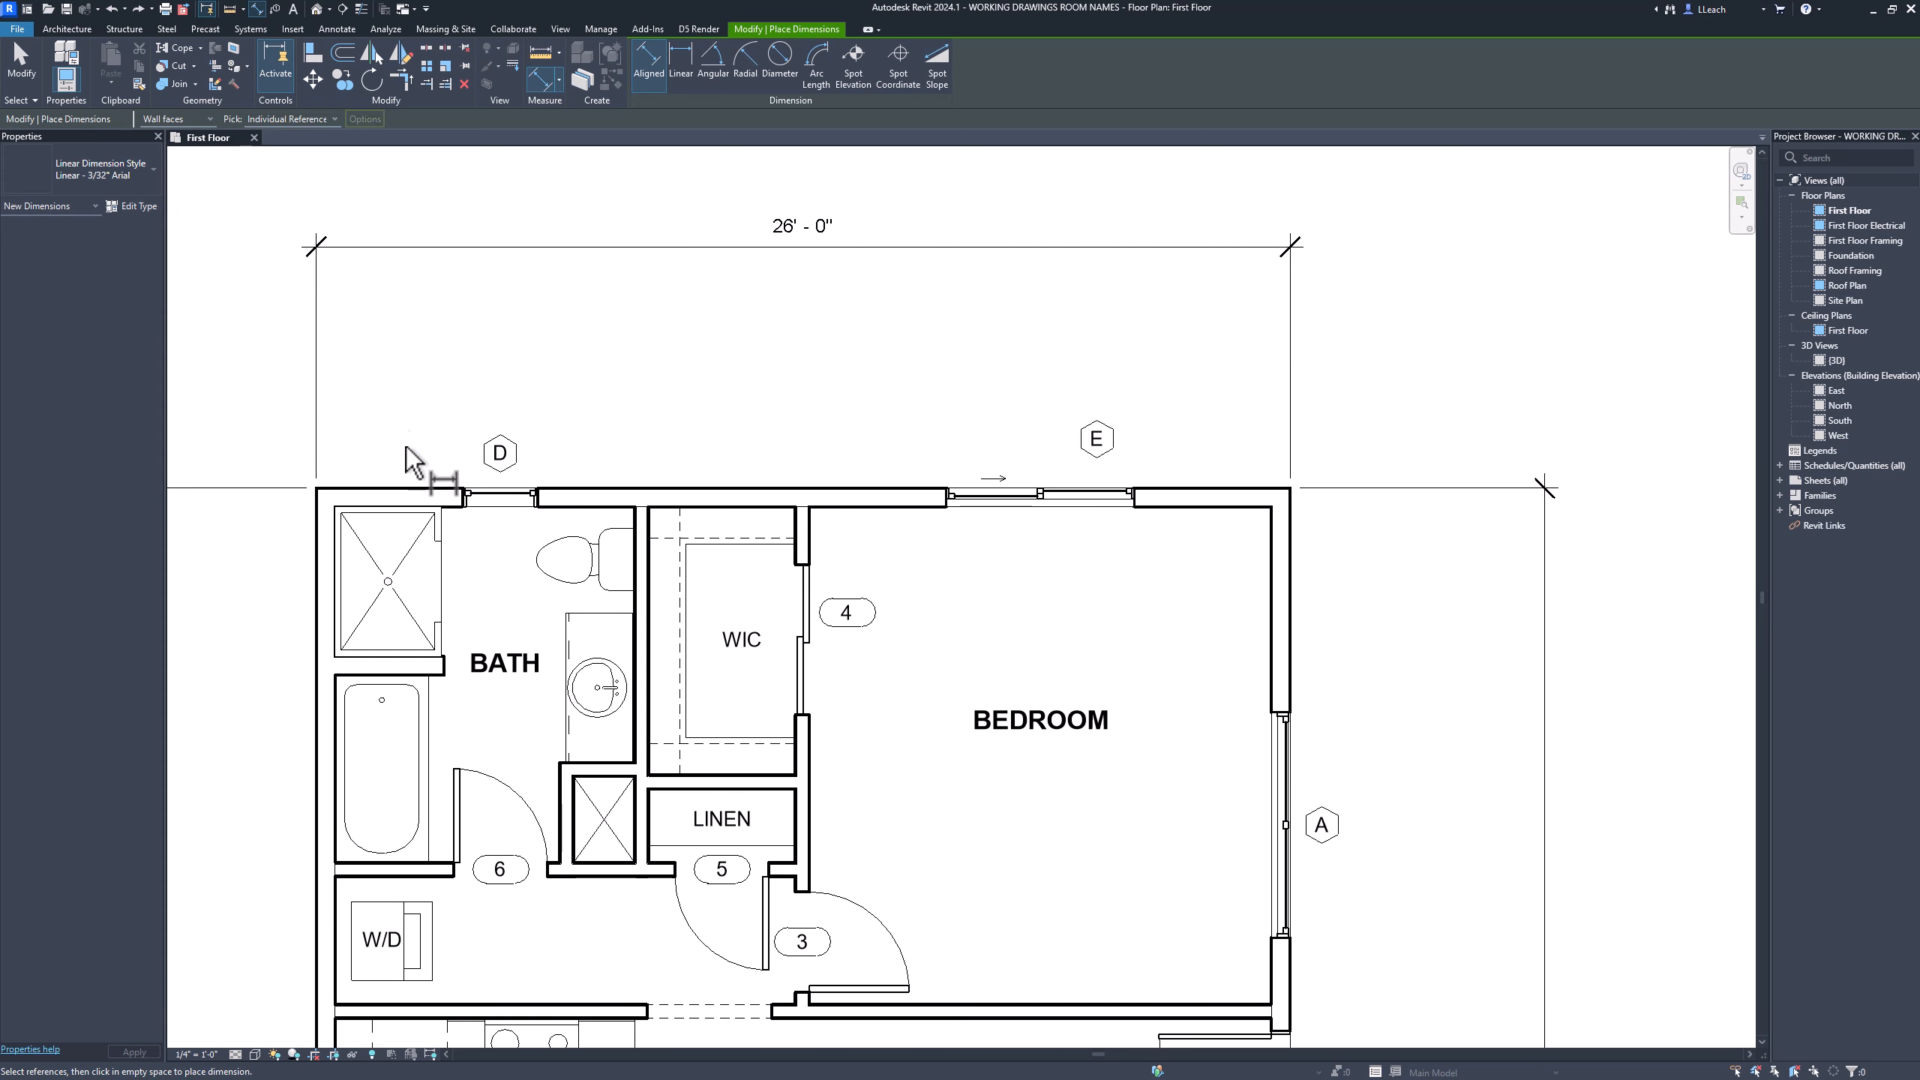
{"action": "left_click", "coordinate": [318, 532]}
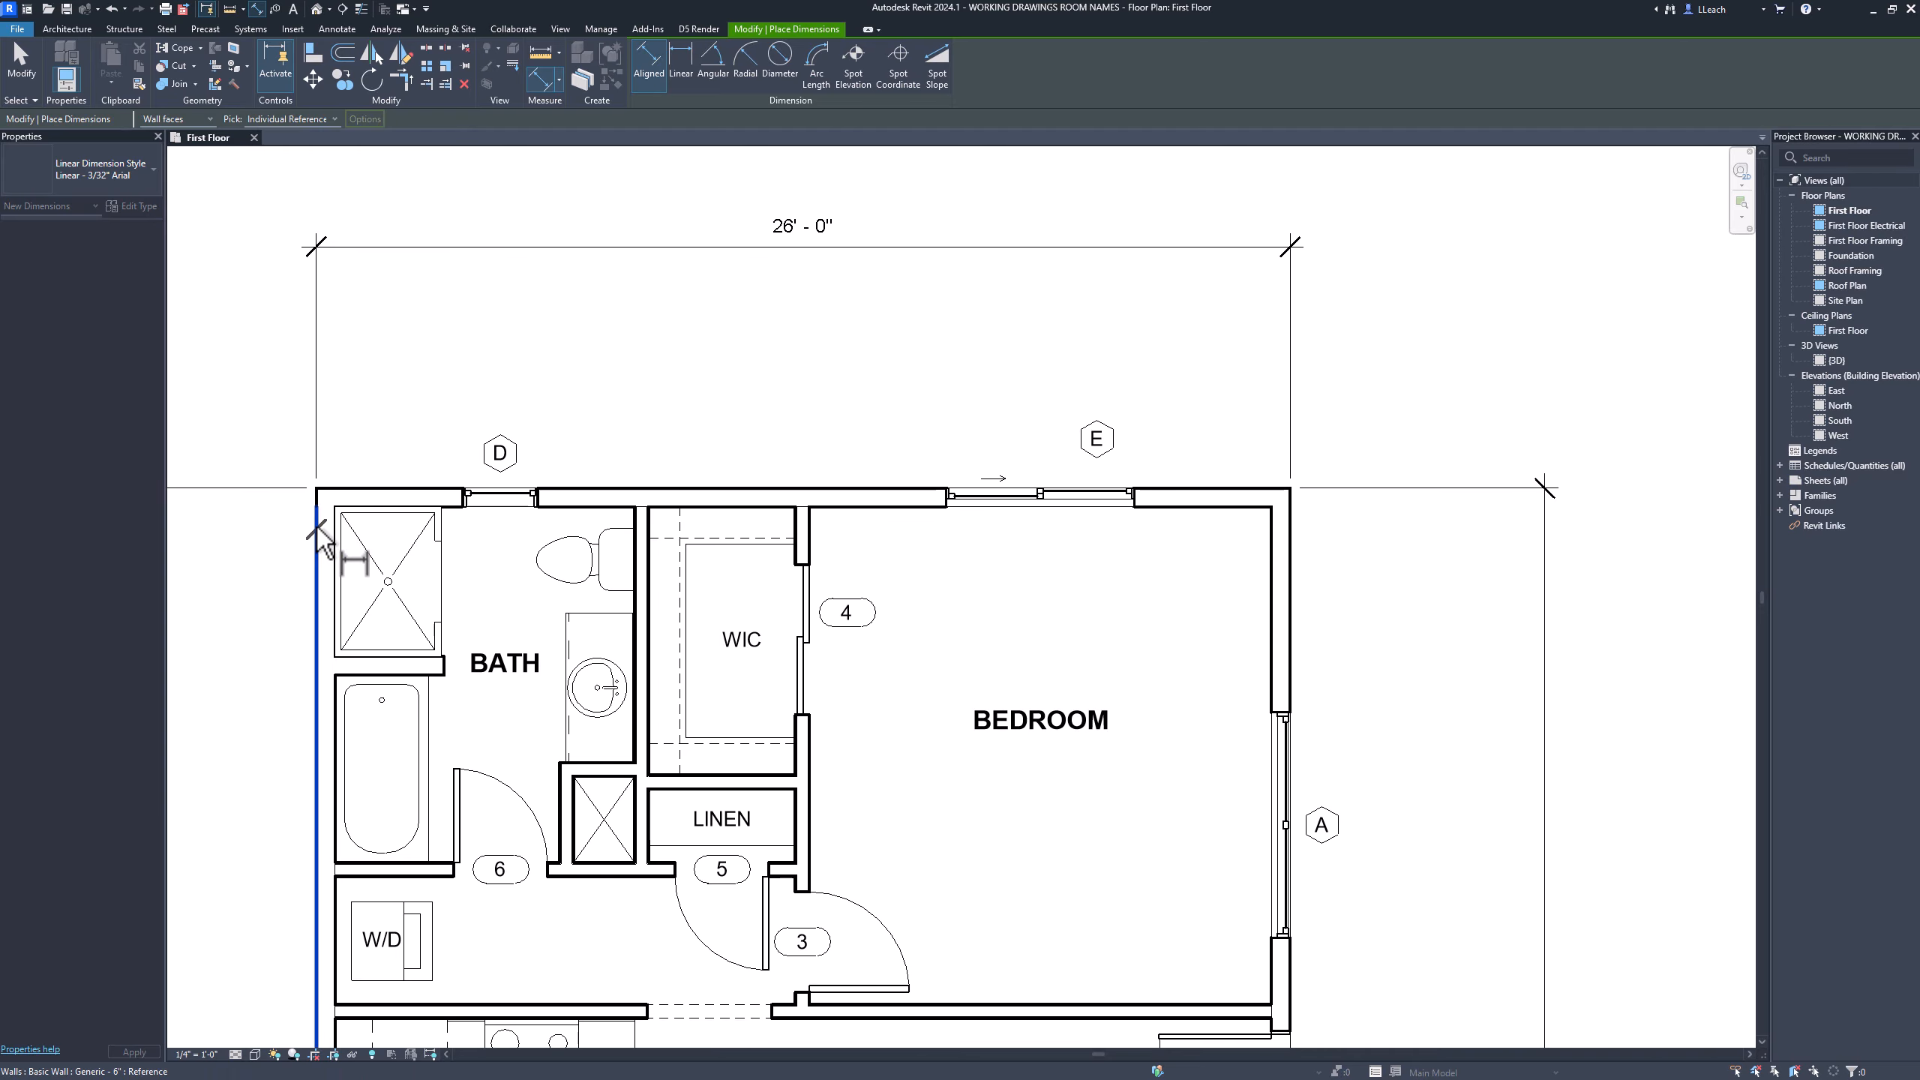
{"action": "left_click", "coordinate": [636, 521]}
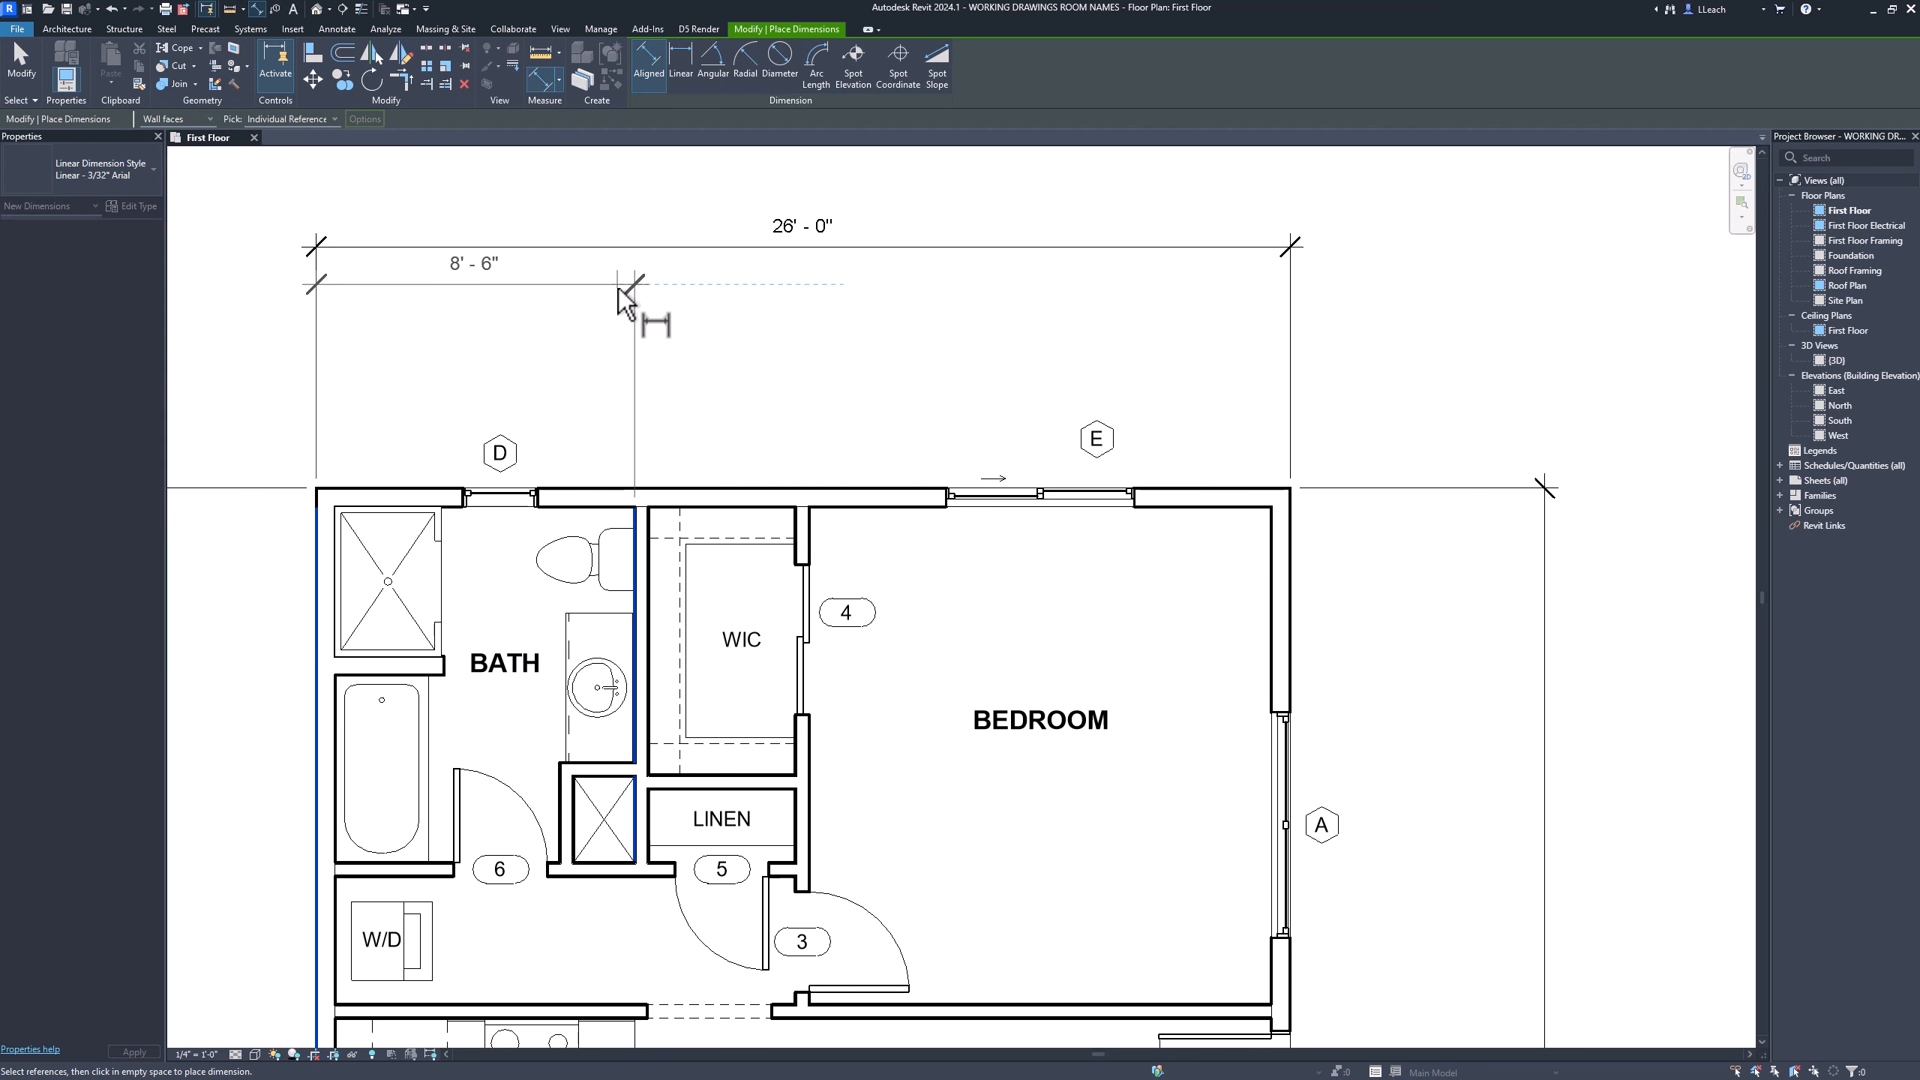
{"action": "left_click", "coordinate": [618, 291]}
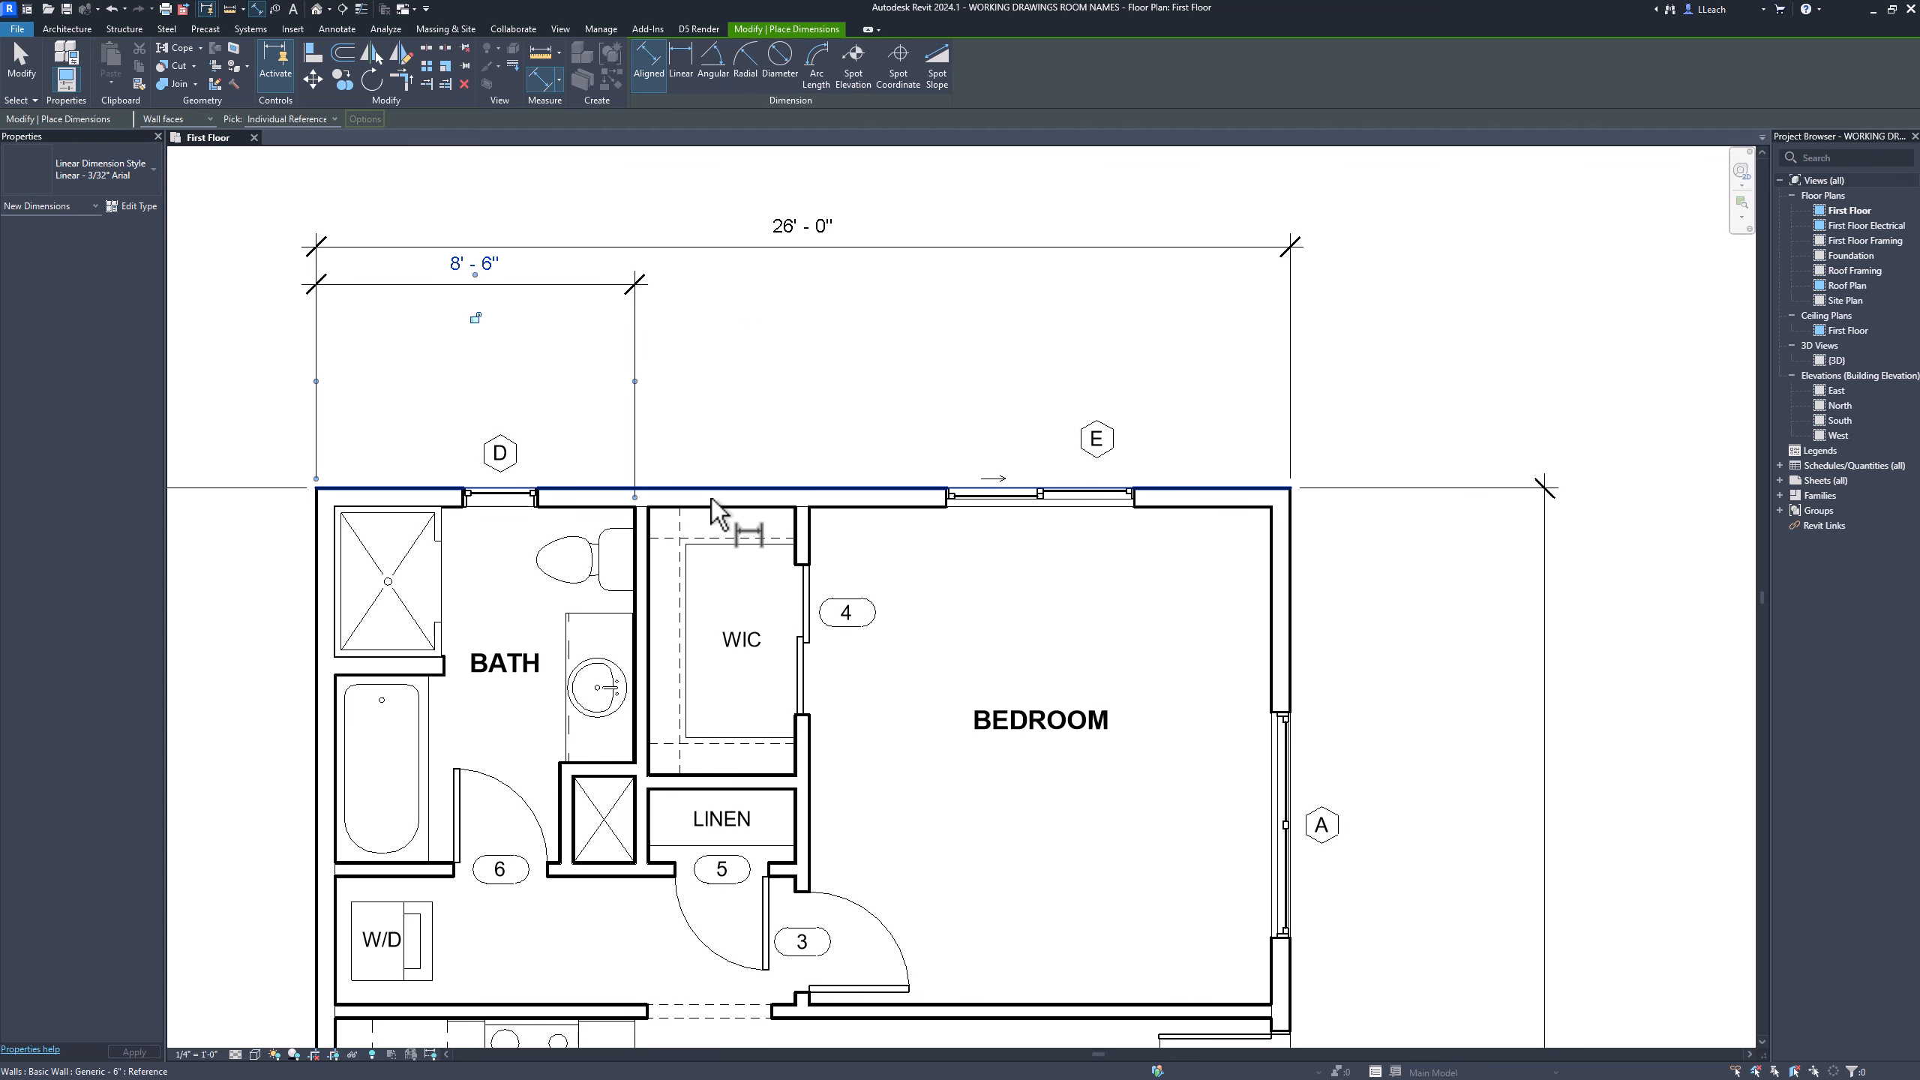
Add an aligned dimension from the bath side of the bath/closet wall to the bedroom side of the closet wall, in line with the previous one
{"action": "left_click", "coordinate": [641, 530]}
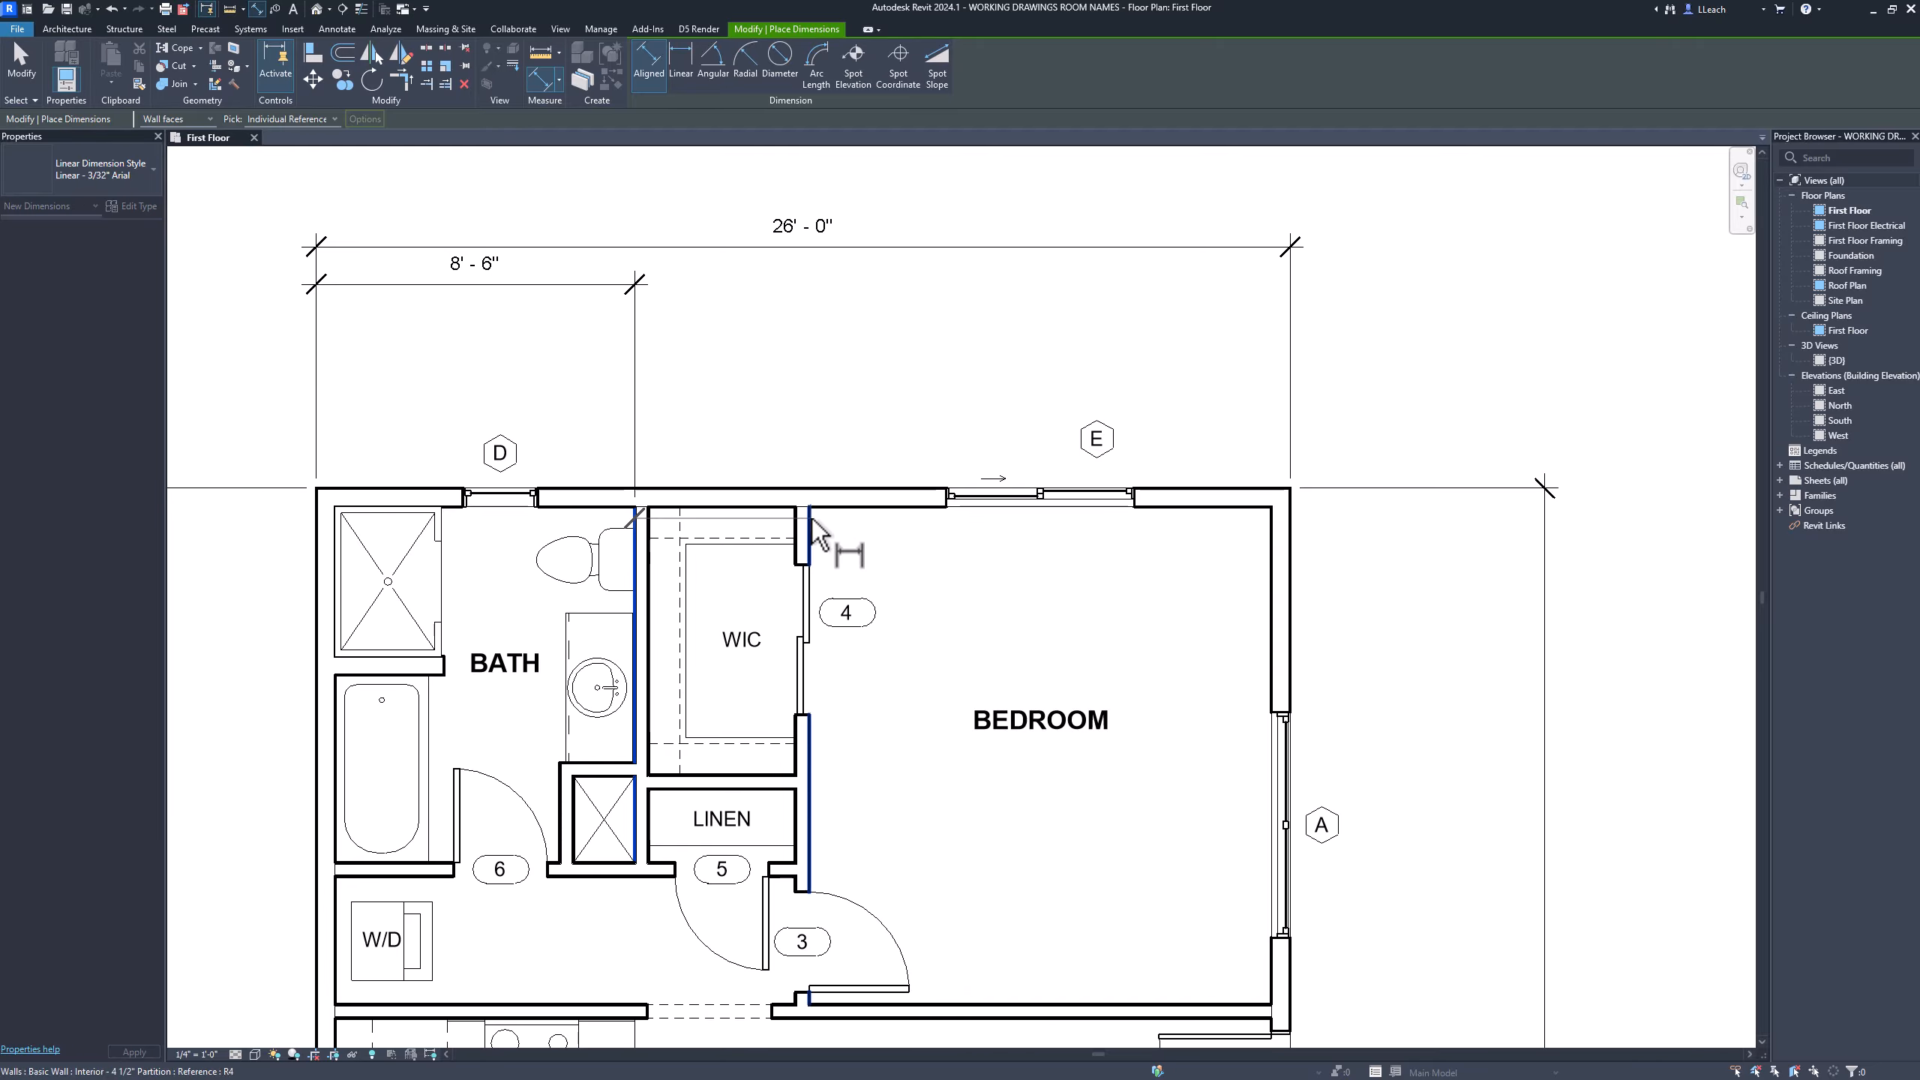
{"action": "left_click", "coordinate": [809, 529]}
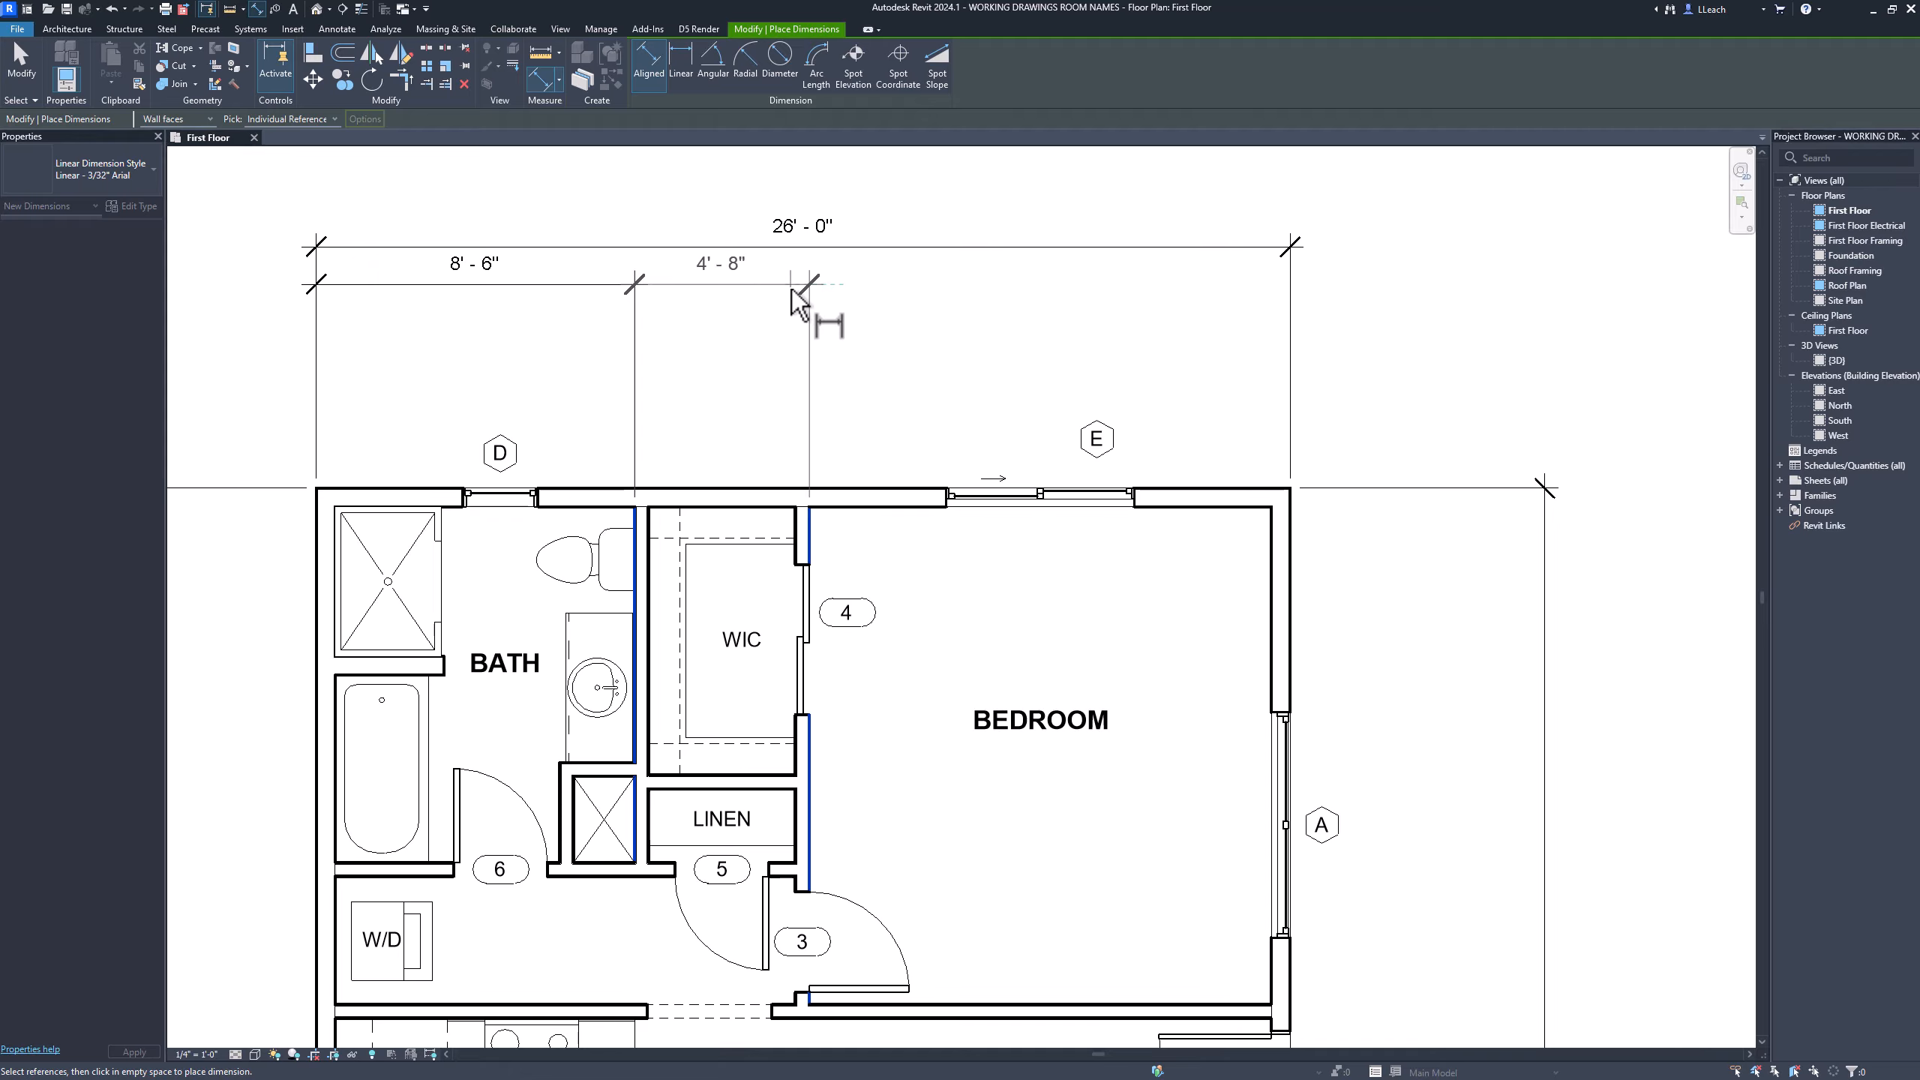
{"action": "left_click", "coordinate": [790, 285]}
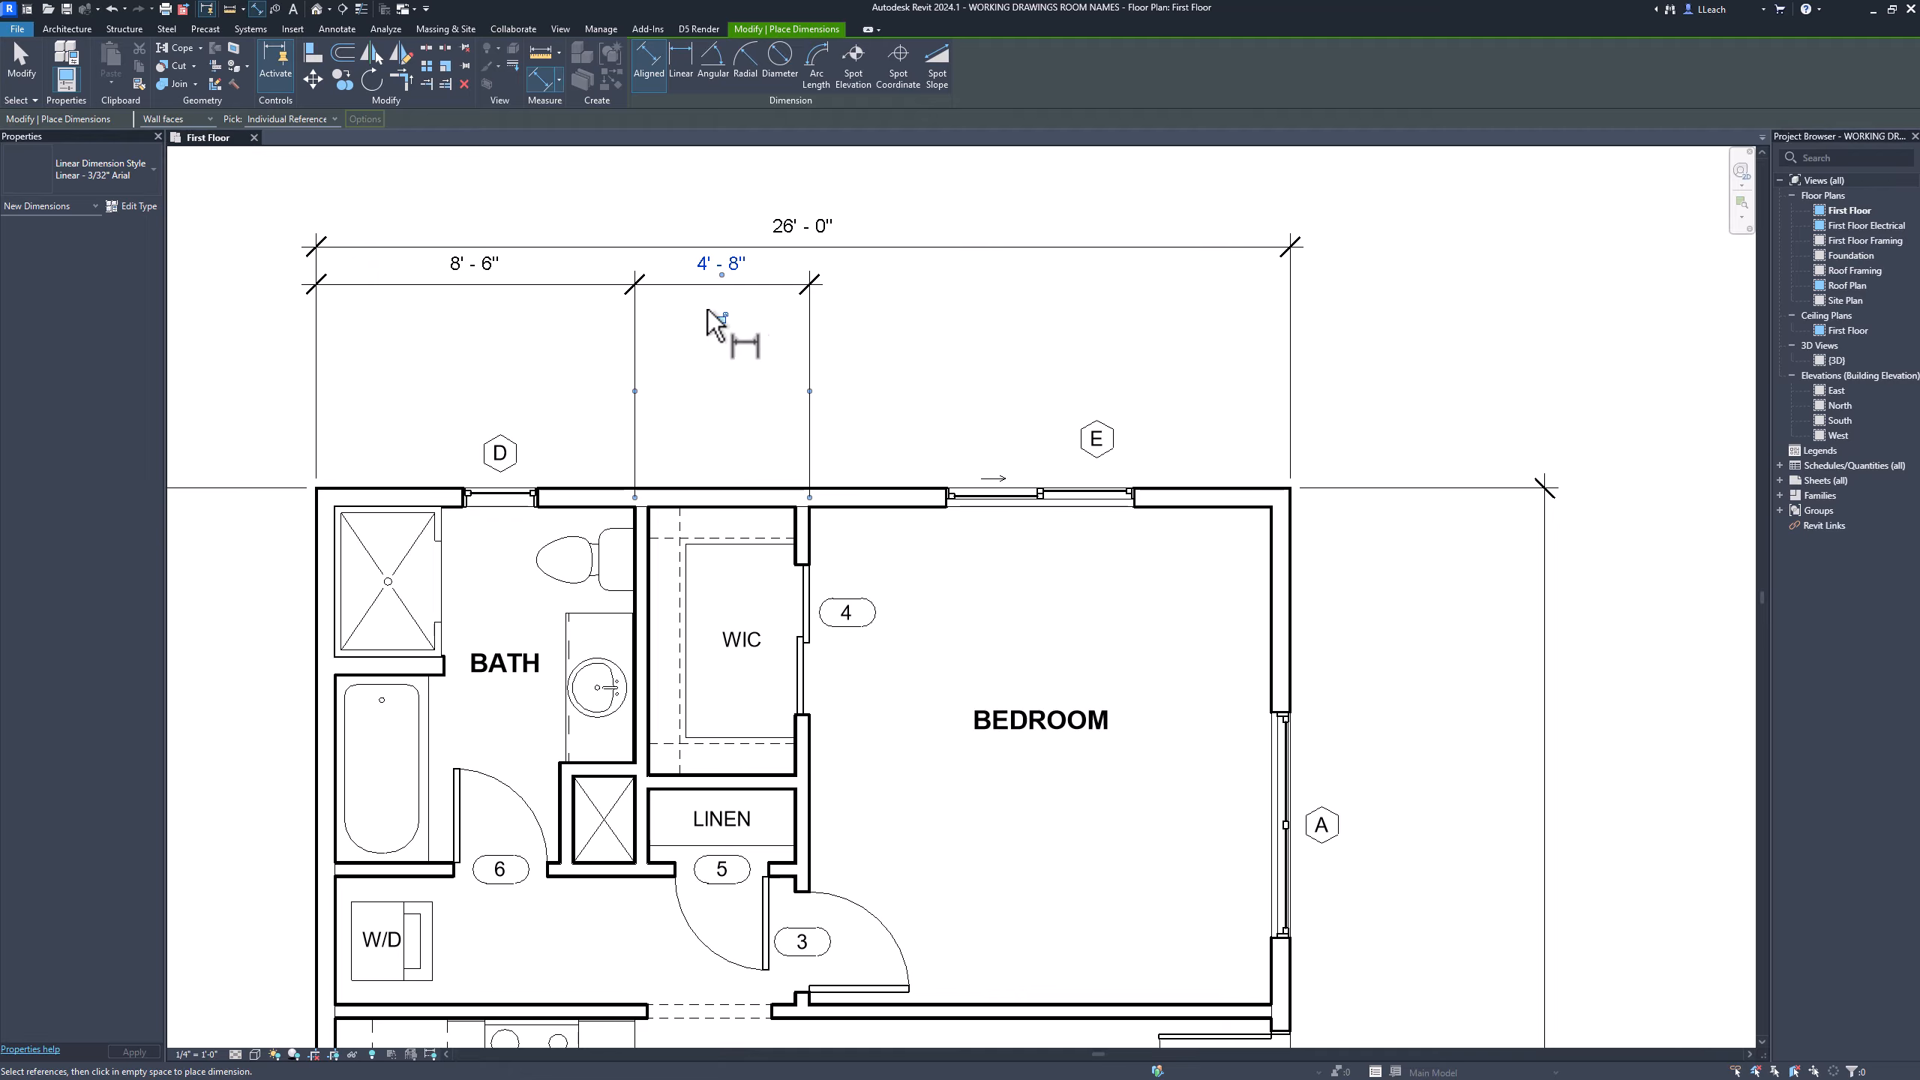
Complete the wall string above the plan with a dimension from the closet wall's bedroom face to the right exterior wall's outer face
{"action": "middle_click_drag", "start_coordinate": [1043, 370], "coordinate": [837, 395]}
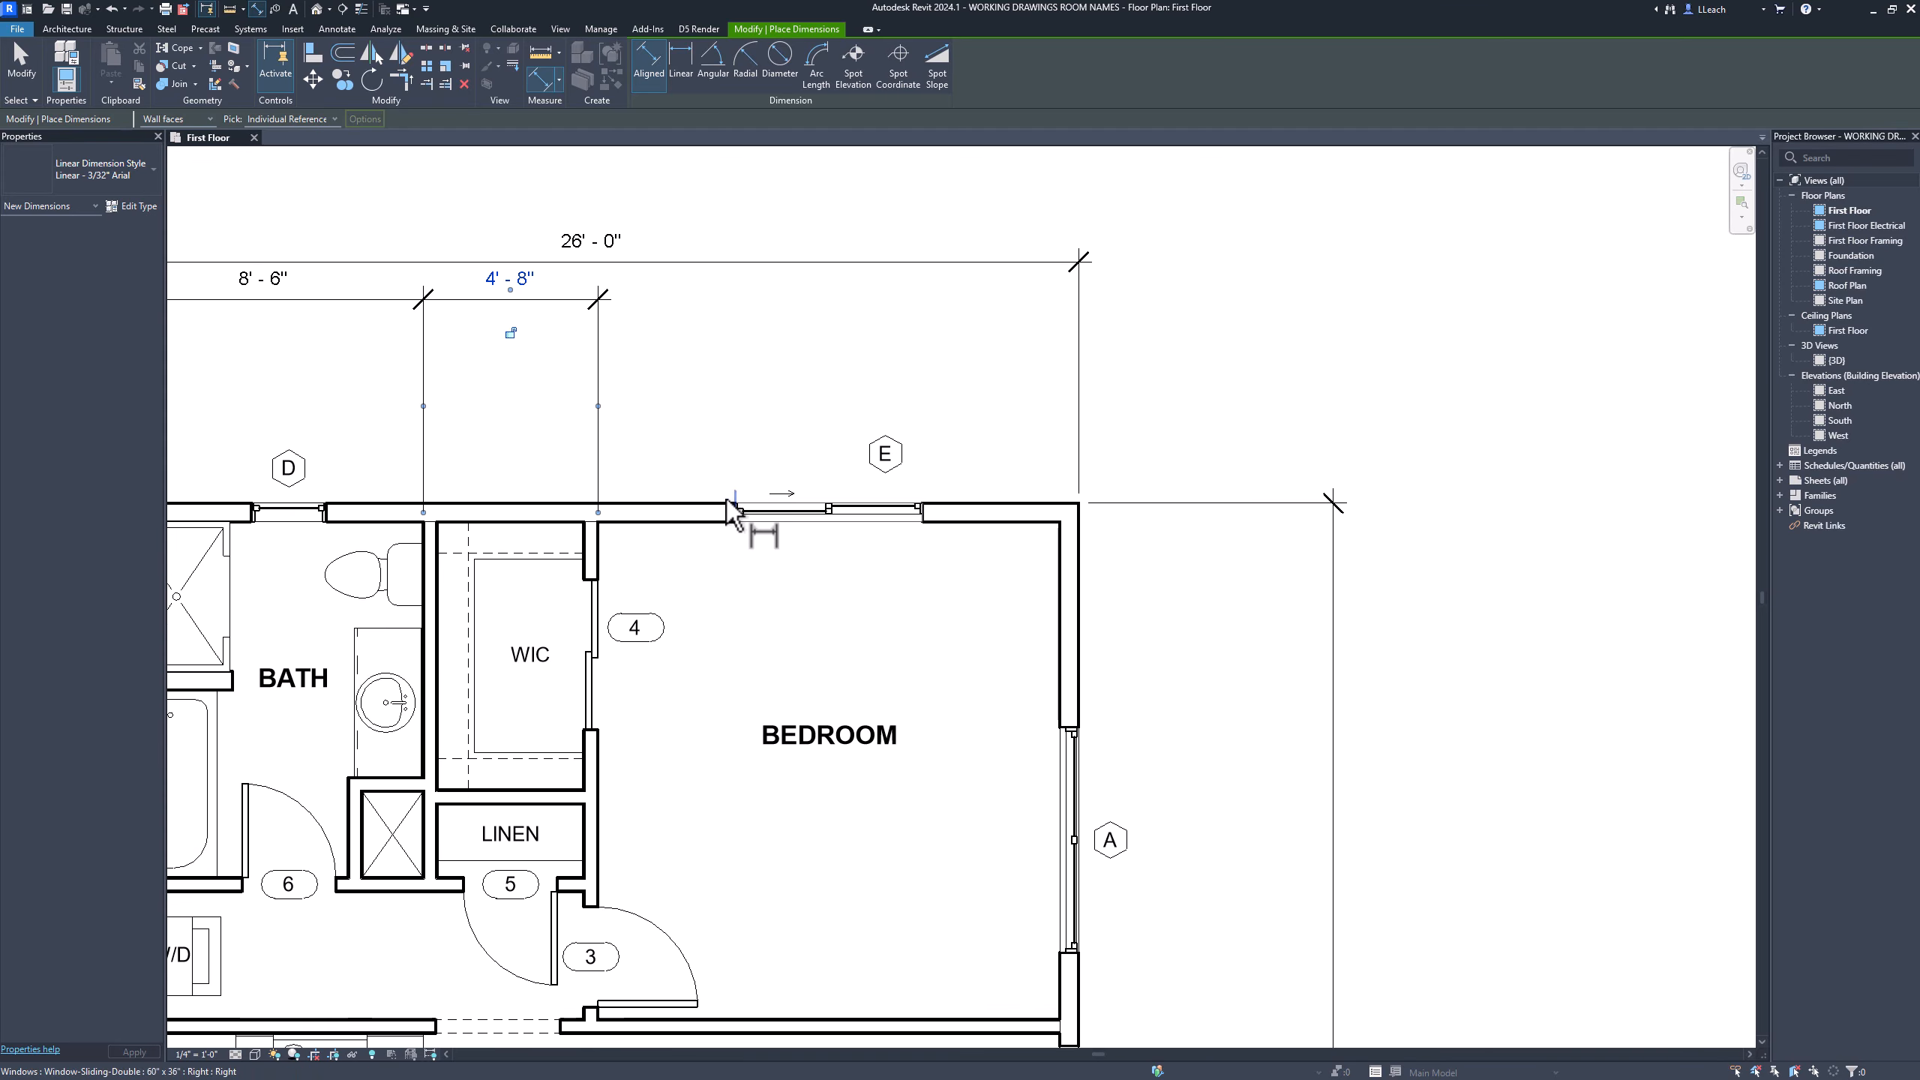
{"action": "left_click", "coordinate": [602, 546]}
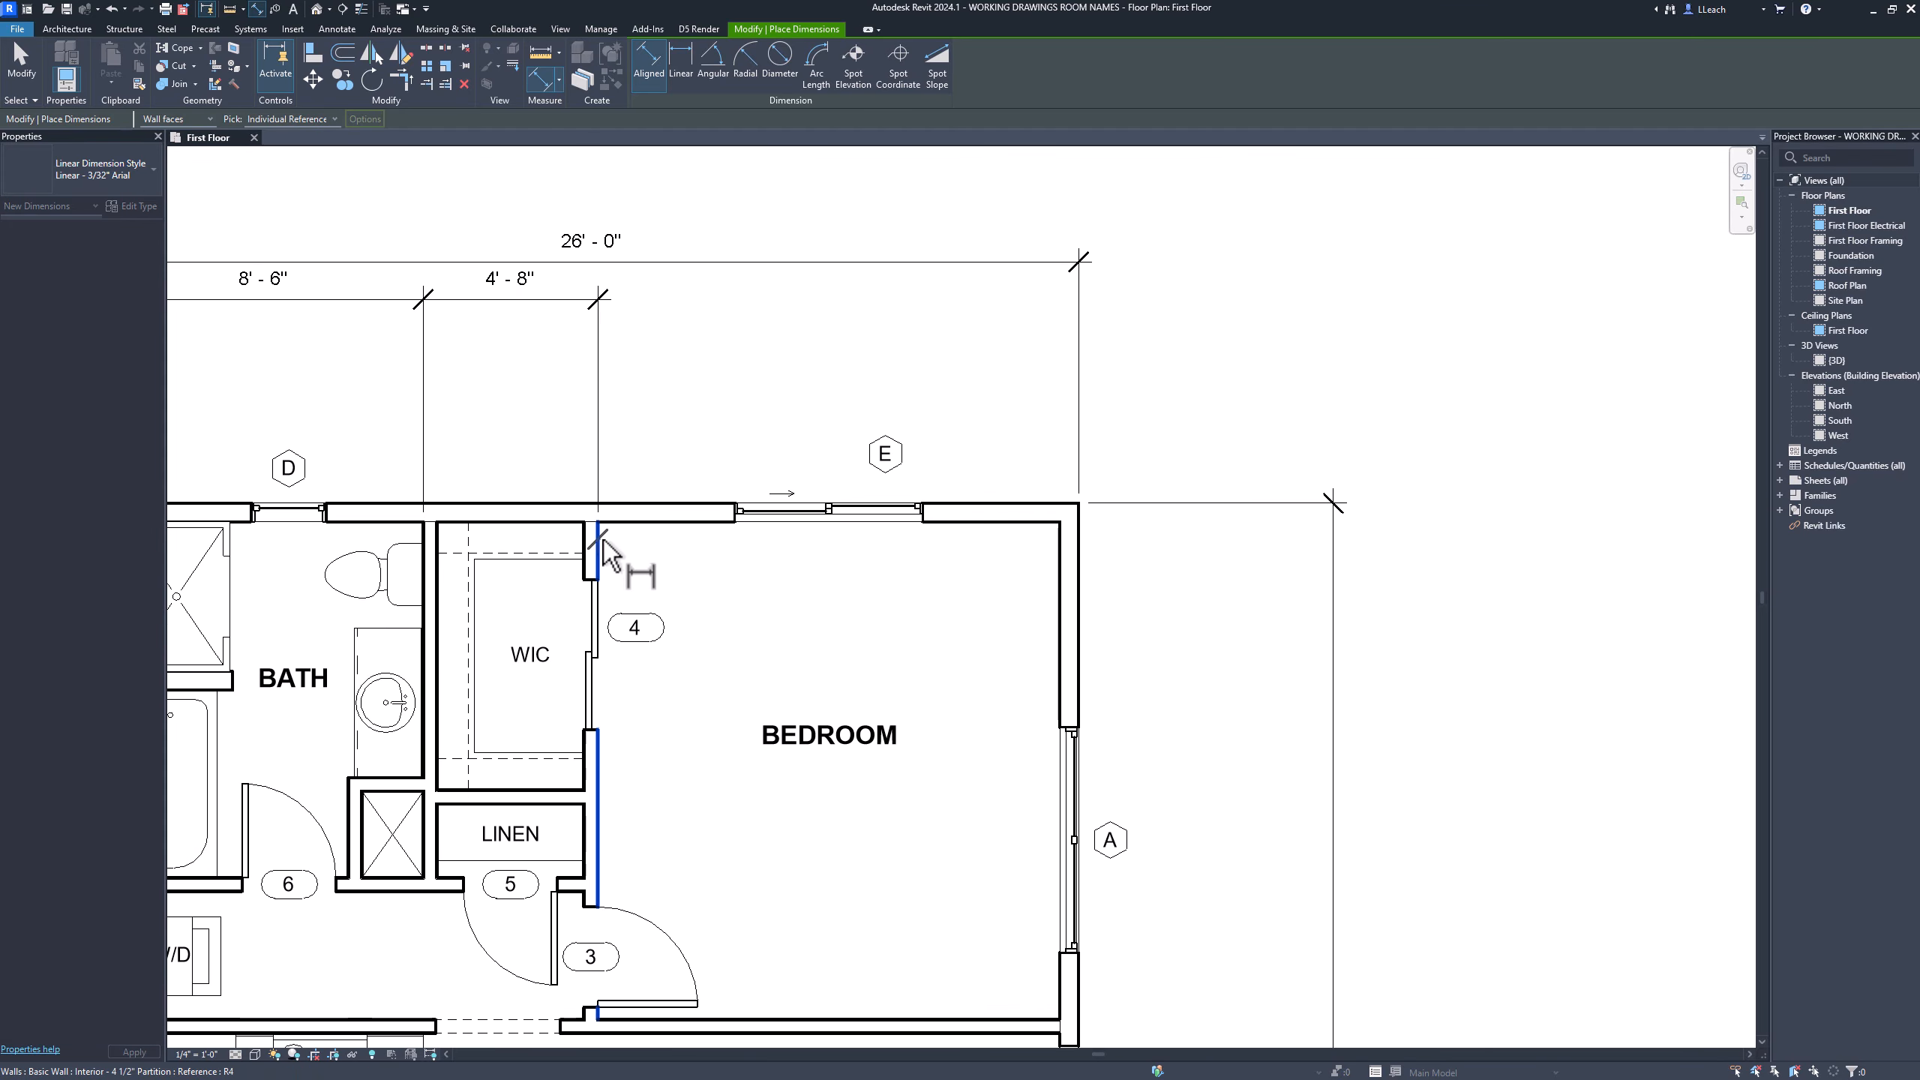
{"action": "left_click", "coordinate": [1081, 556]}
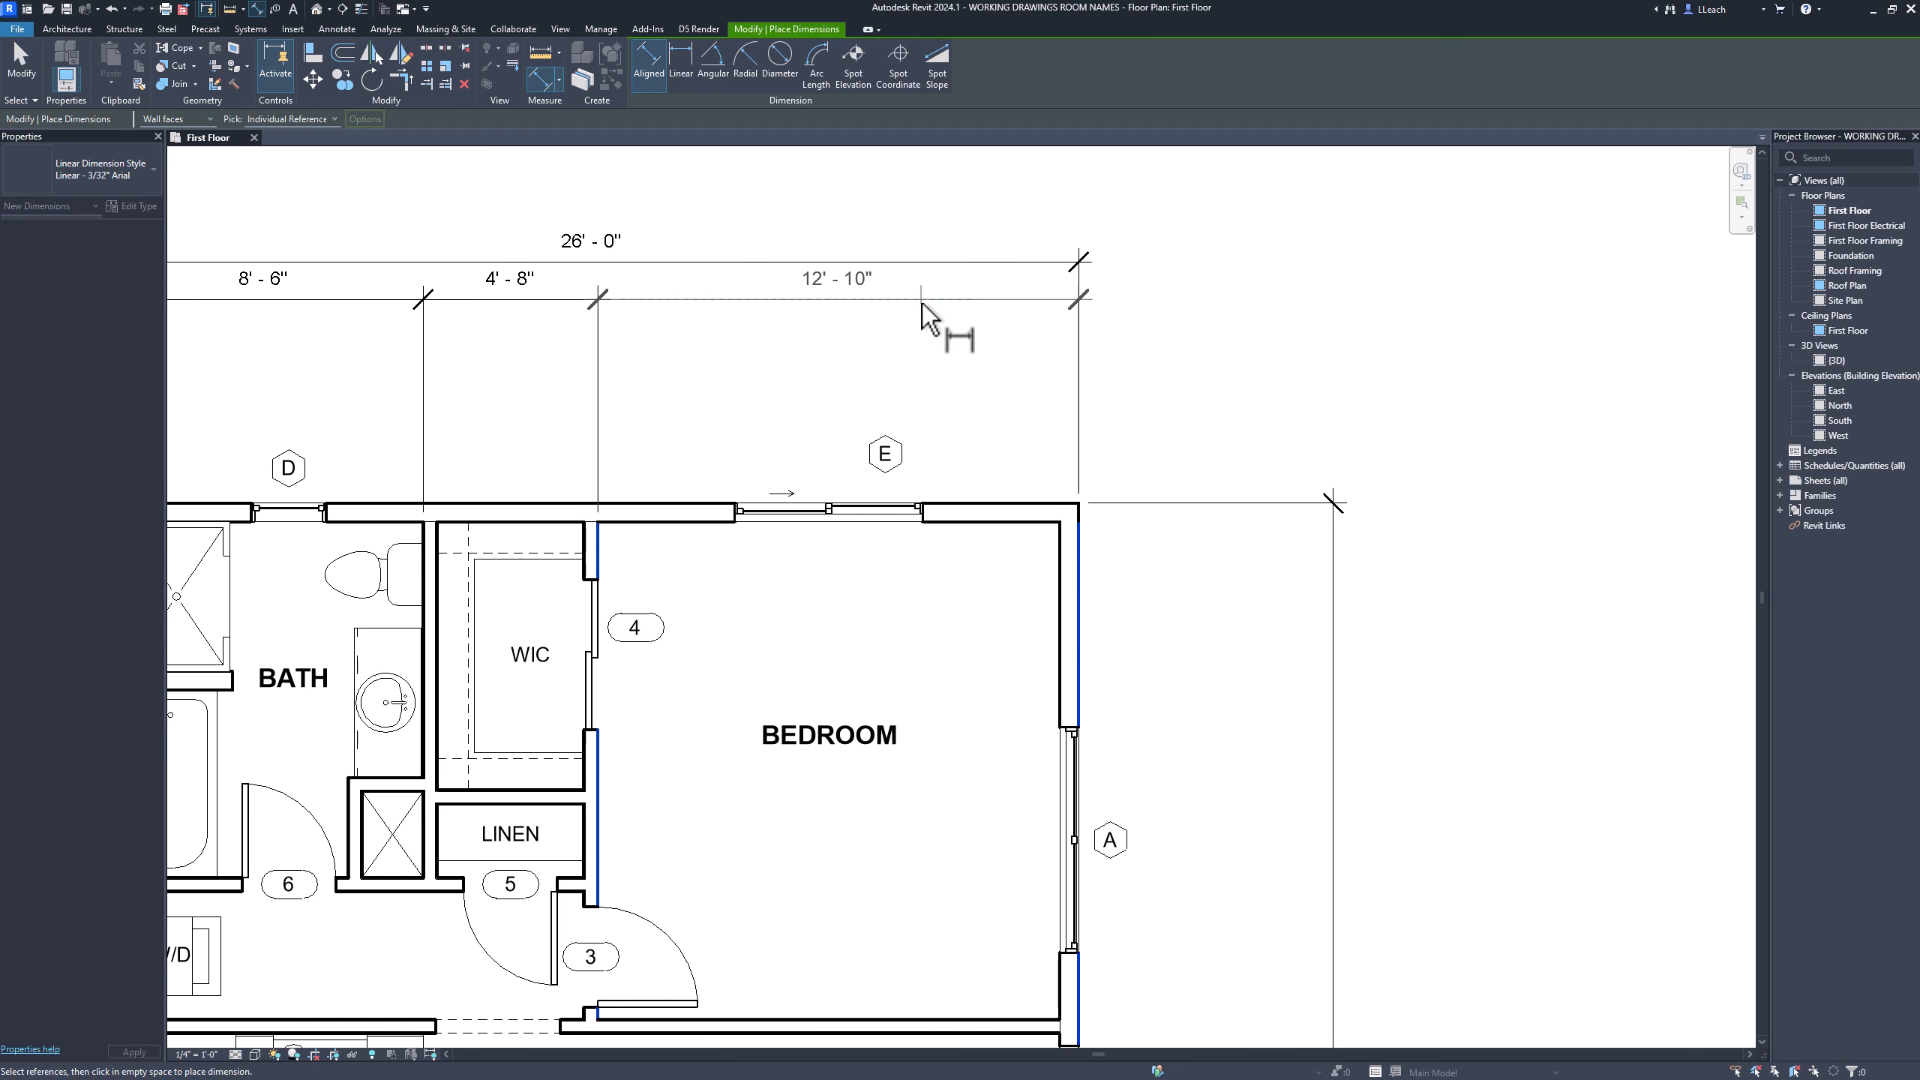
{"action": "left_click", "coordinate": [1041, 293]}
{"action": "scroll", "coordinate": [1123, 310], "scroll_direction": "down", "scroll_amount": 1}
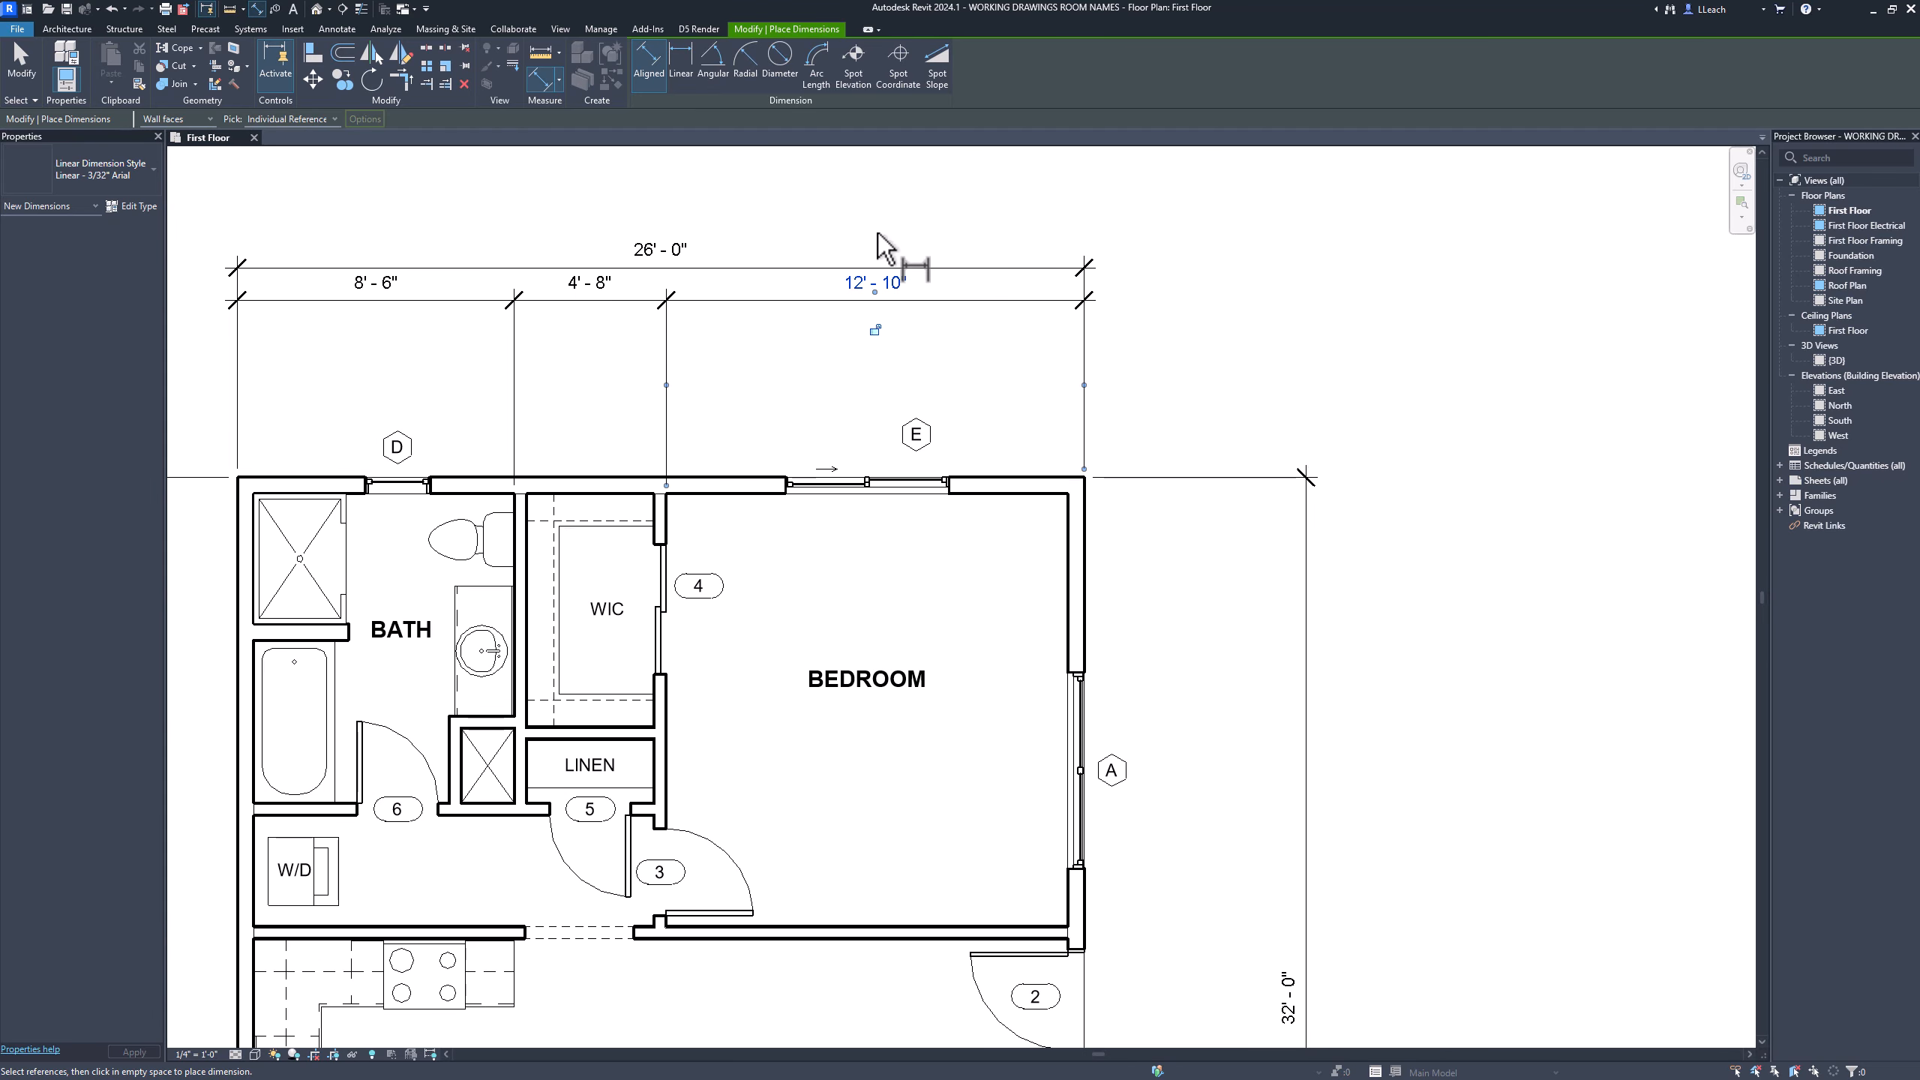
{"action": "middle_click_drag", "start_coordinate": [876, 246], "coordinate": [966, 267]}
{"action": "left_click", "coordinate": [27, 65]}
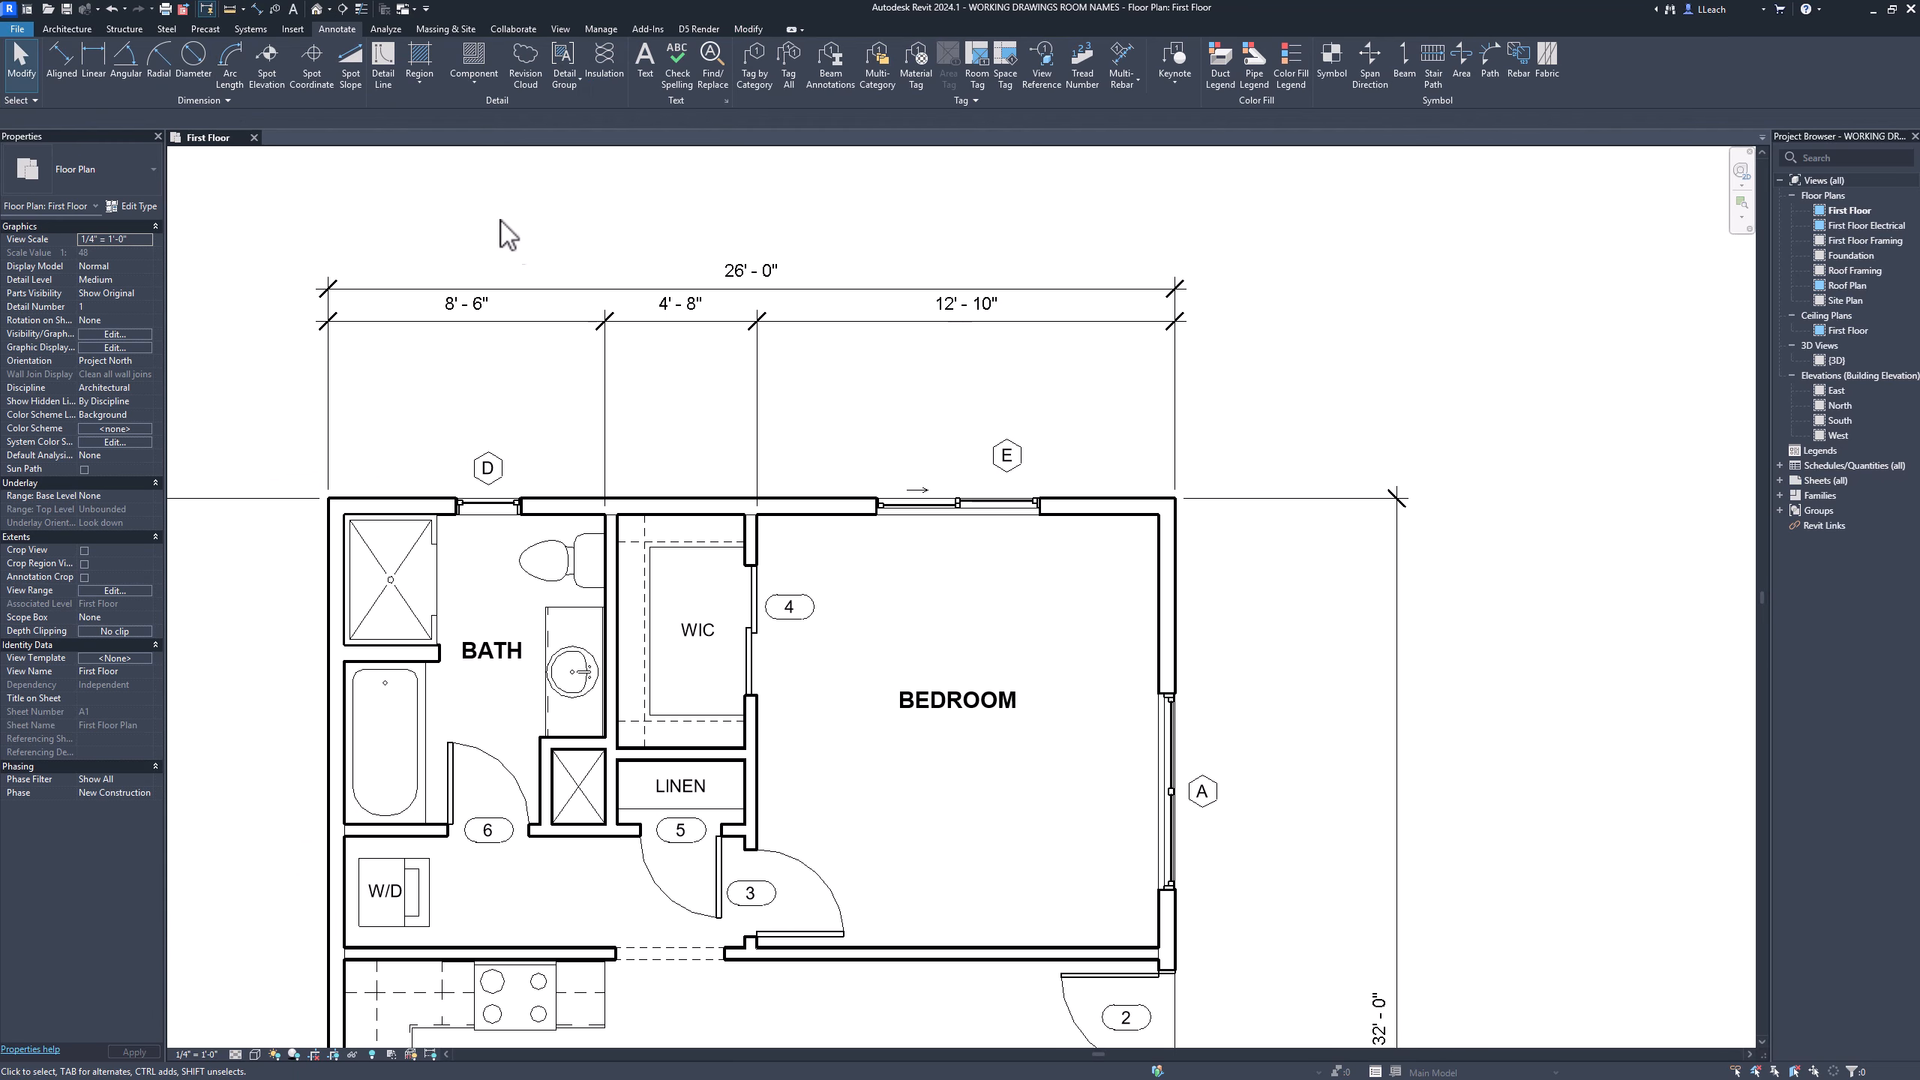
Examine the wall dimension string above the plan and the bath, closet and bedroom wall faces it references
{"action": "middle_click_drag", "start_coordinate": [656, 447], "coordinate": [656, 477]}
{"action": "left_click", "coordinate": [490, 350]}
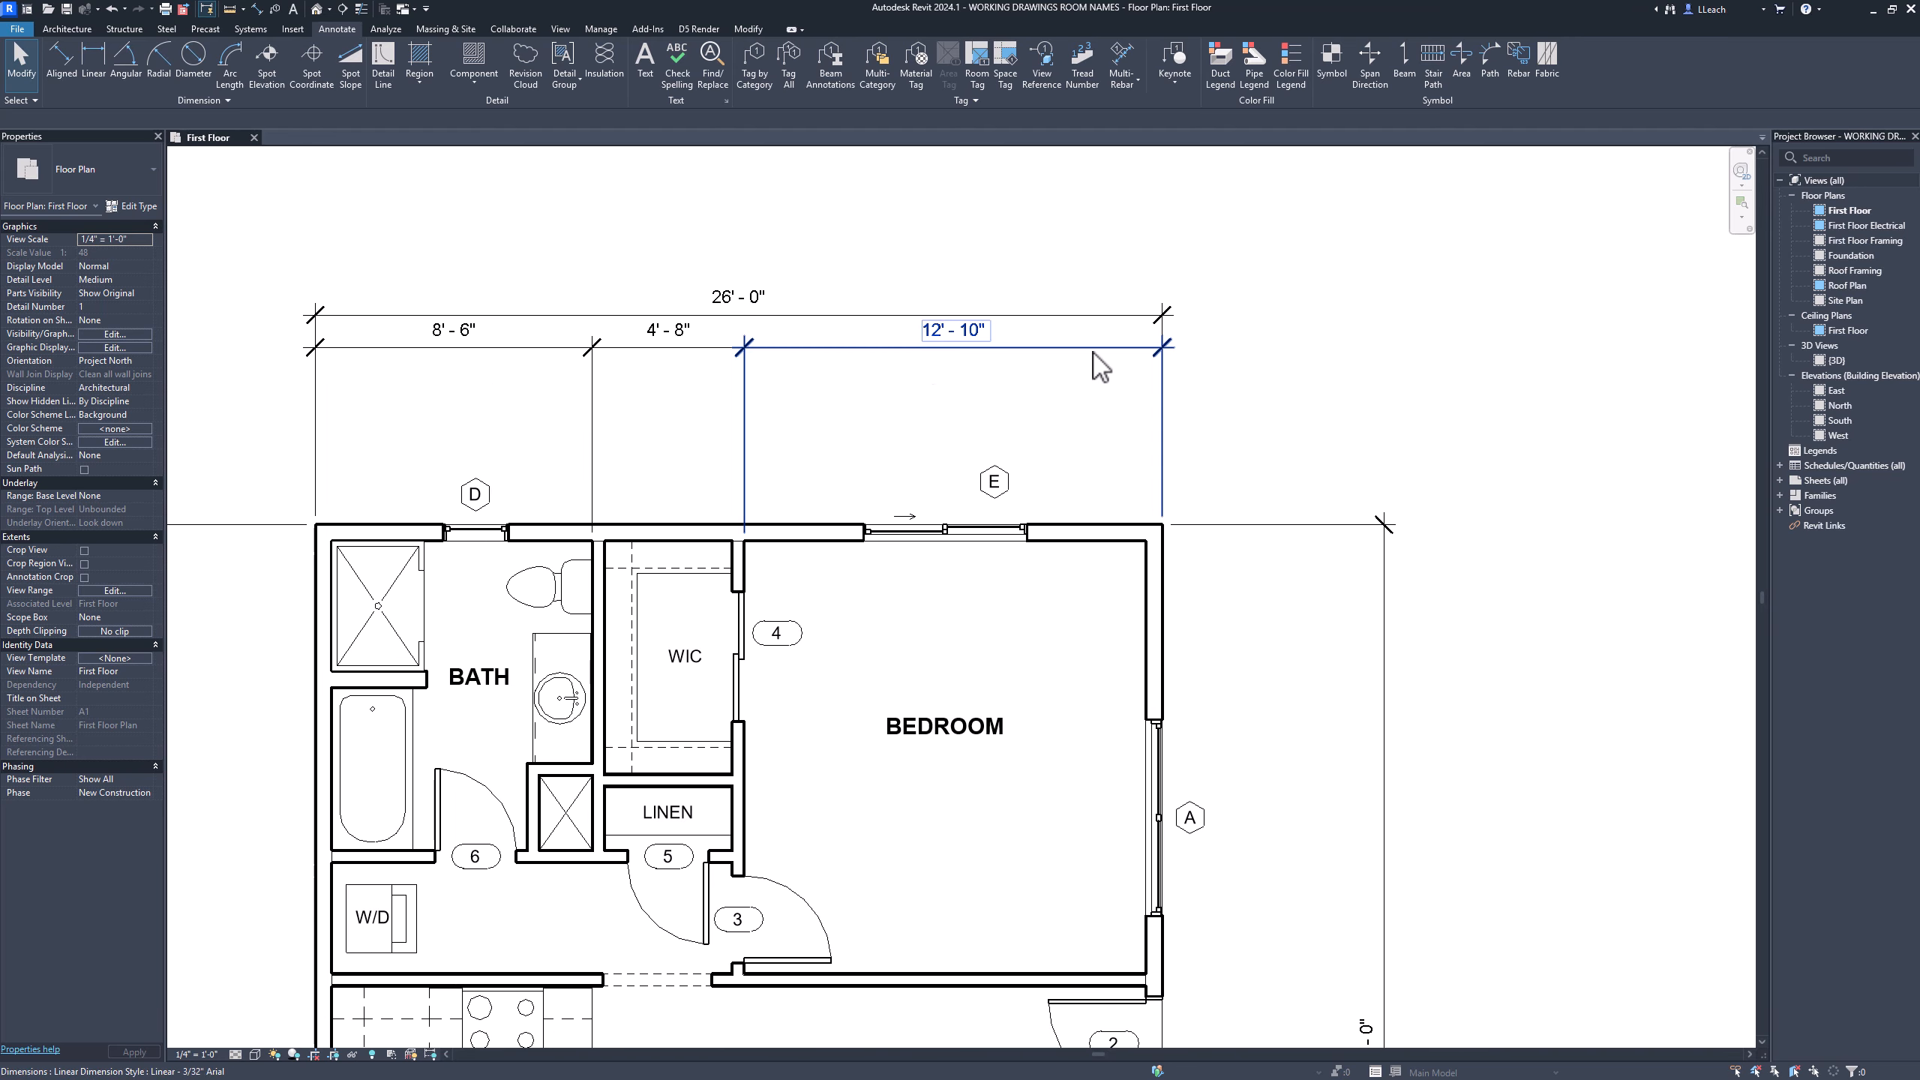
{"action": "scroll", "coordinate": [641, 522], "scroll_direction": "up", "scroll_amount": 3}
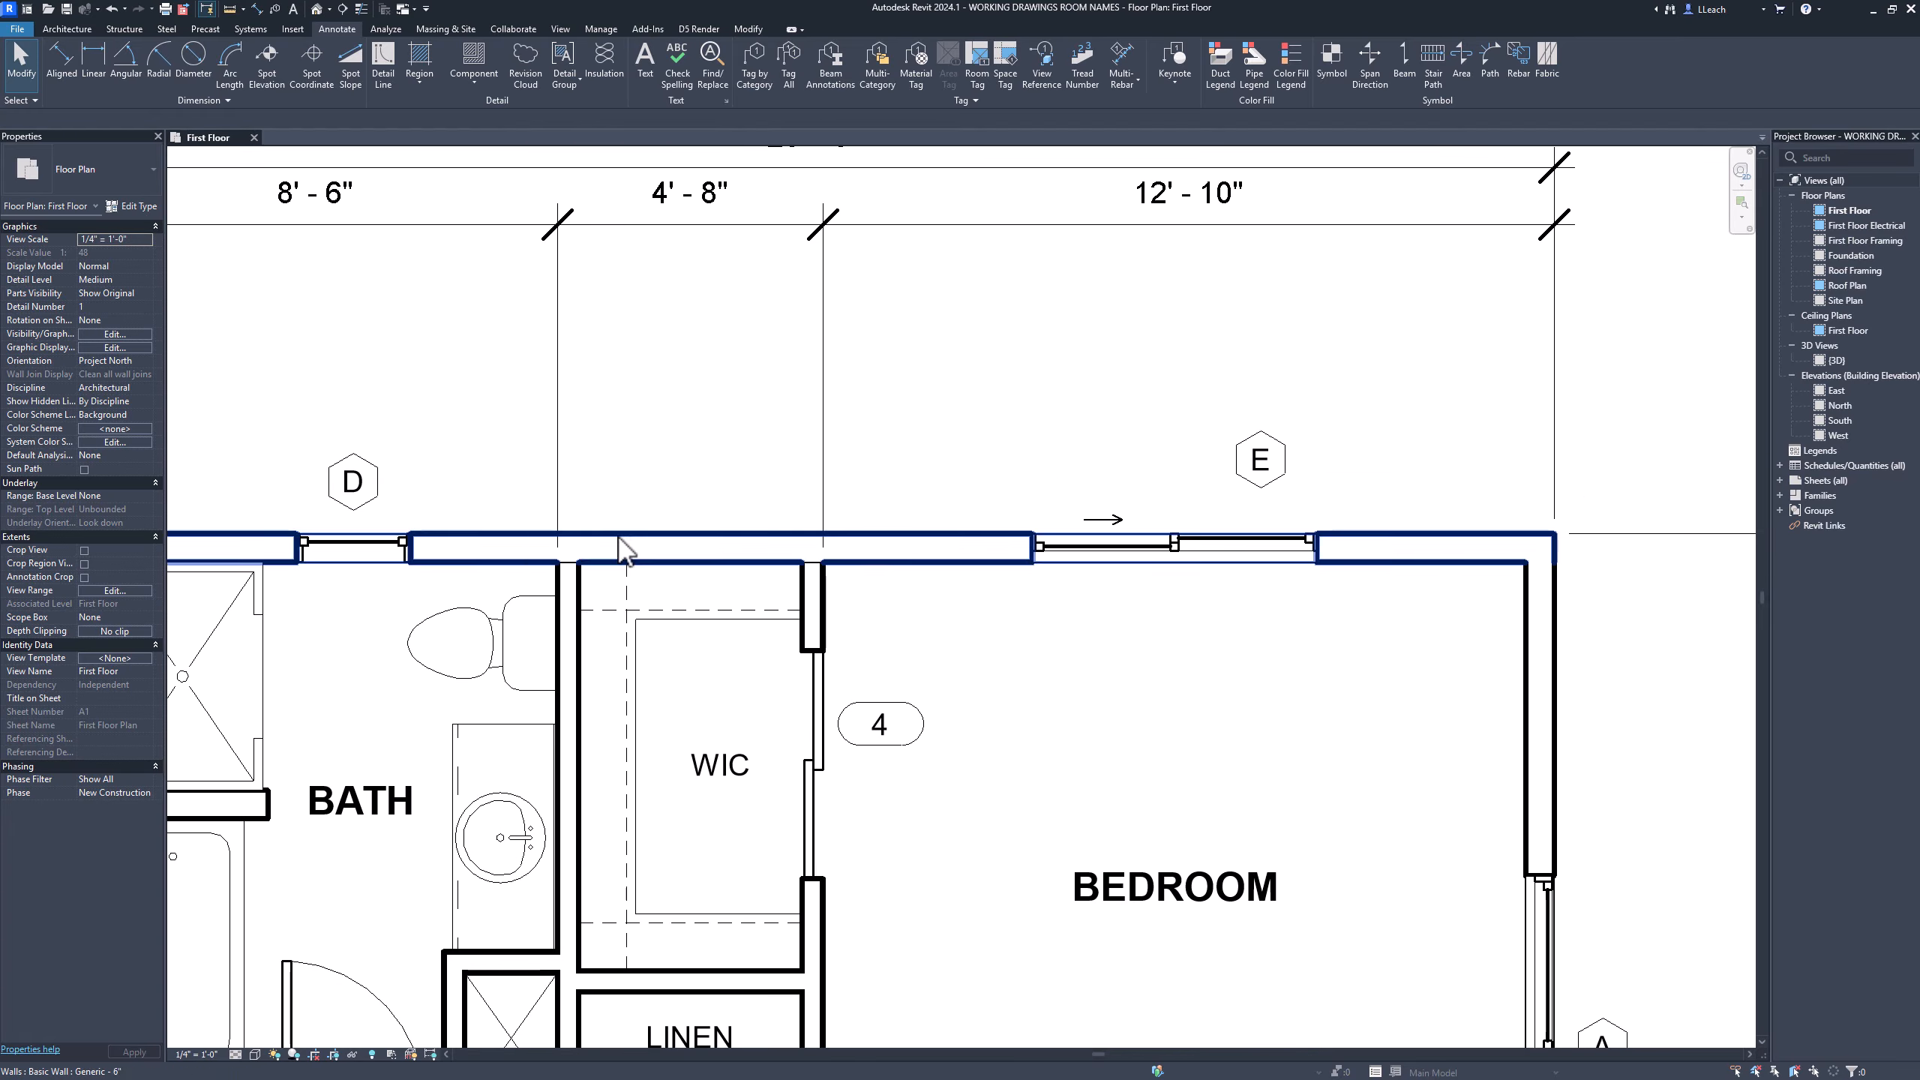
{"action": "mouse_move", "coordinate": [586, 583]}
{"action": "middle_mouse_down"}
{"action": "mouse_move", "coordinate": [630, 433]}
{"action": "mouse_move", "coordinate": [608, 424]}
{"action": "middle_mouse_up"}
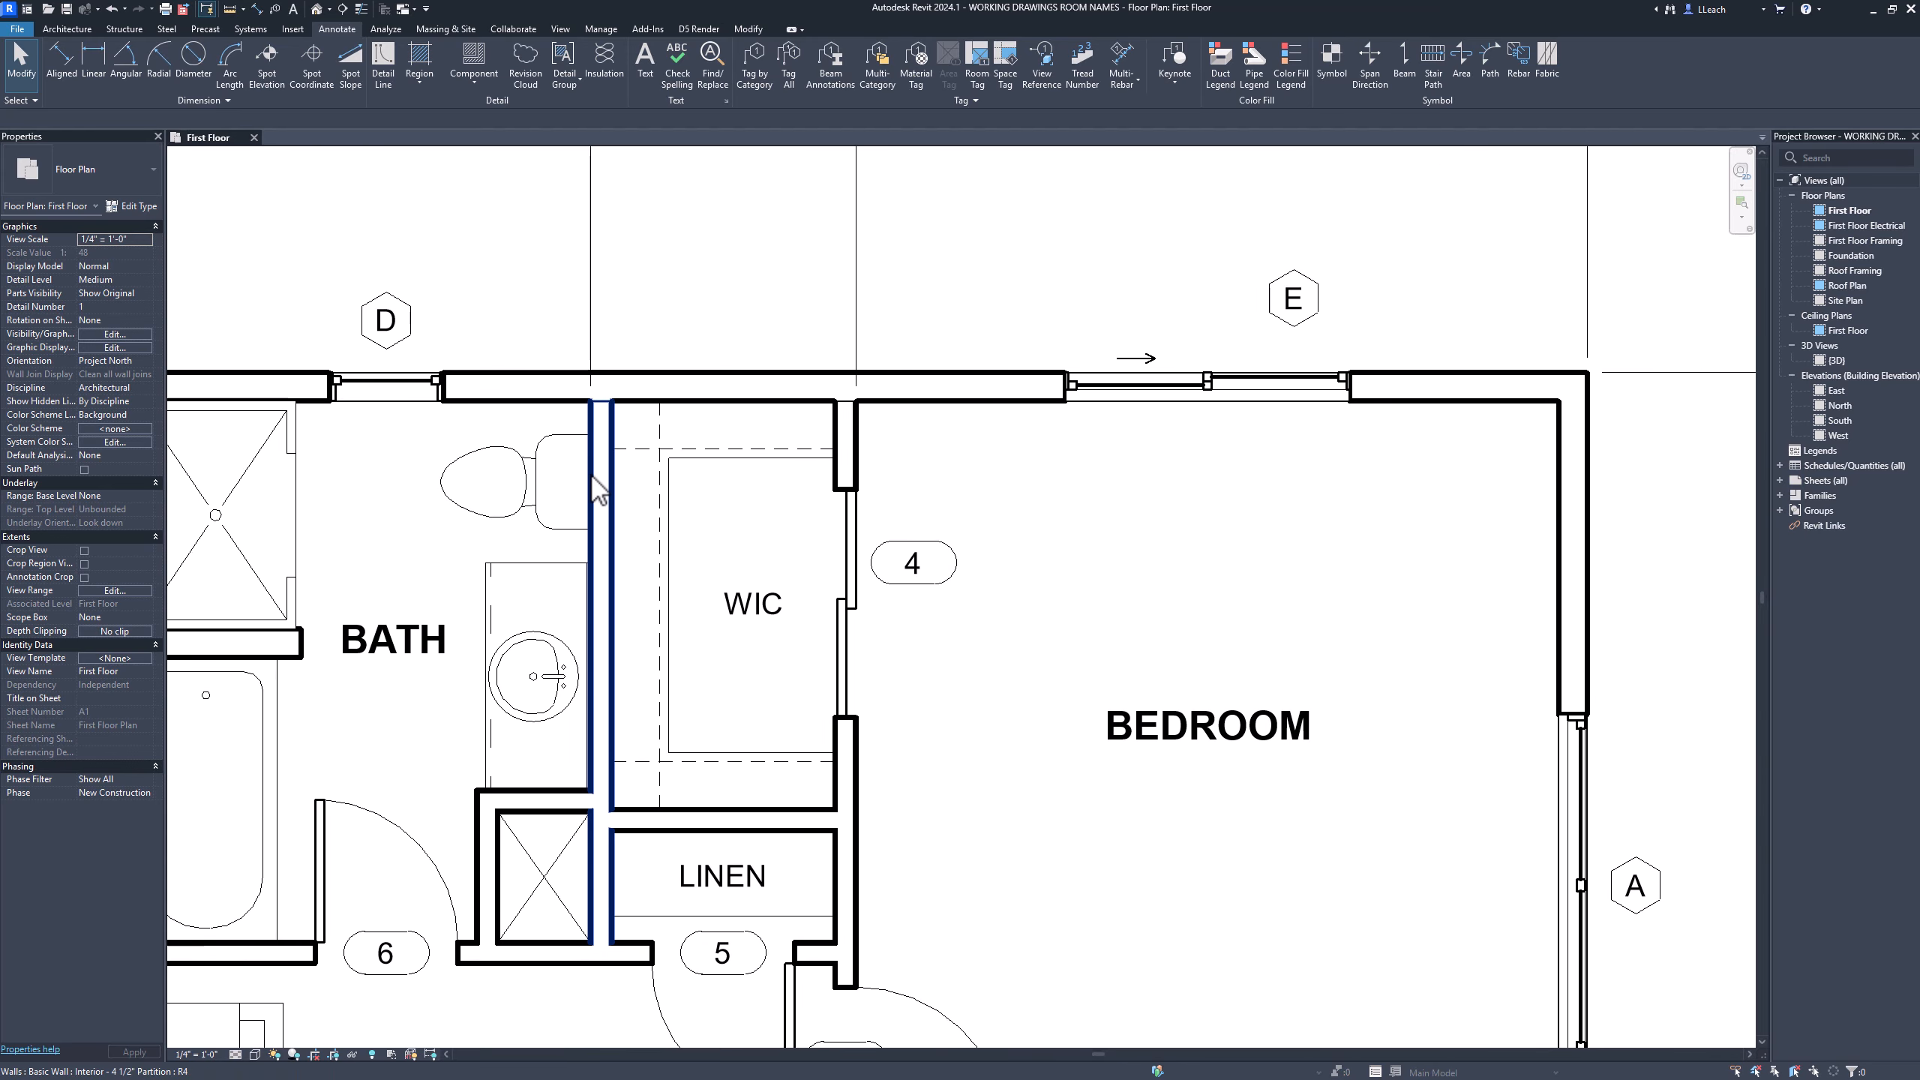
{"action": "middle_click_drag", "start_coordinate": [623, 762], "coordinate": [643, 563]}
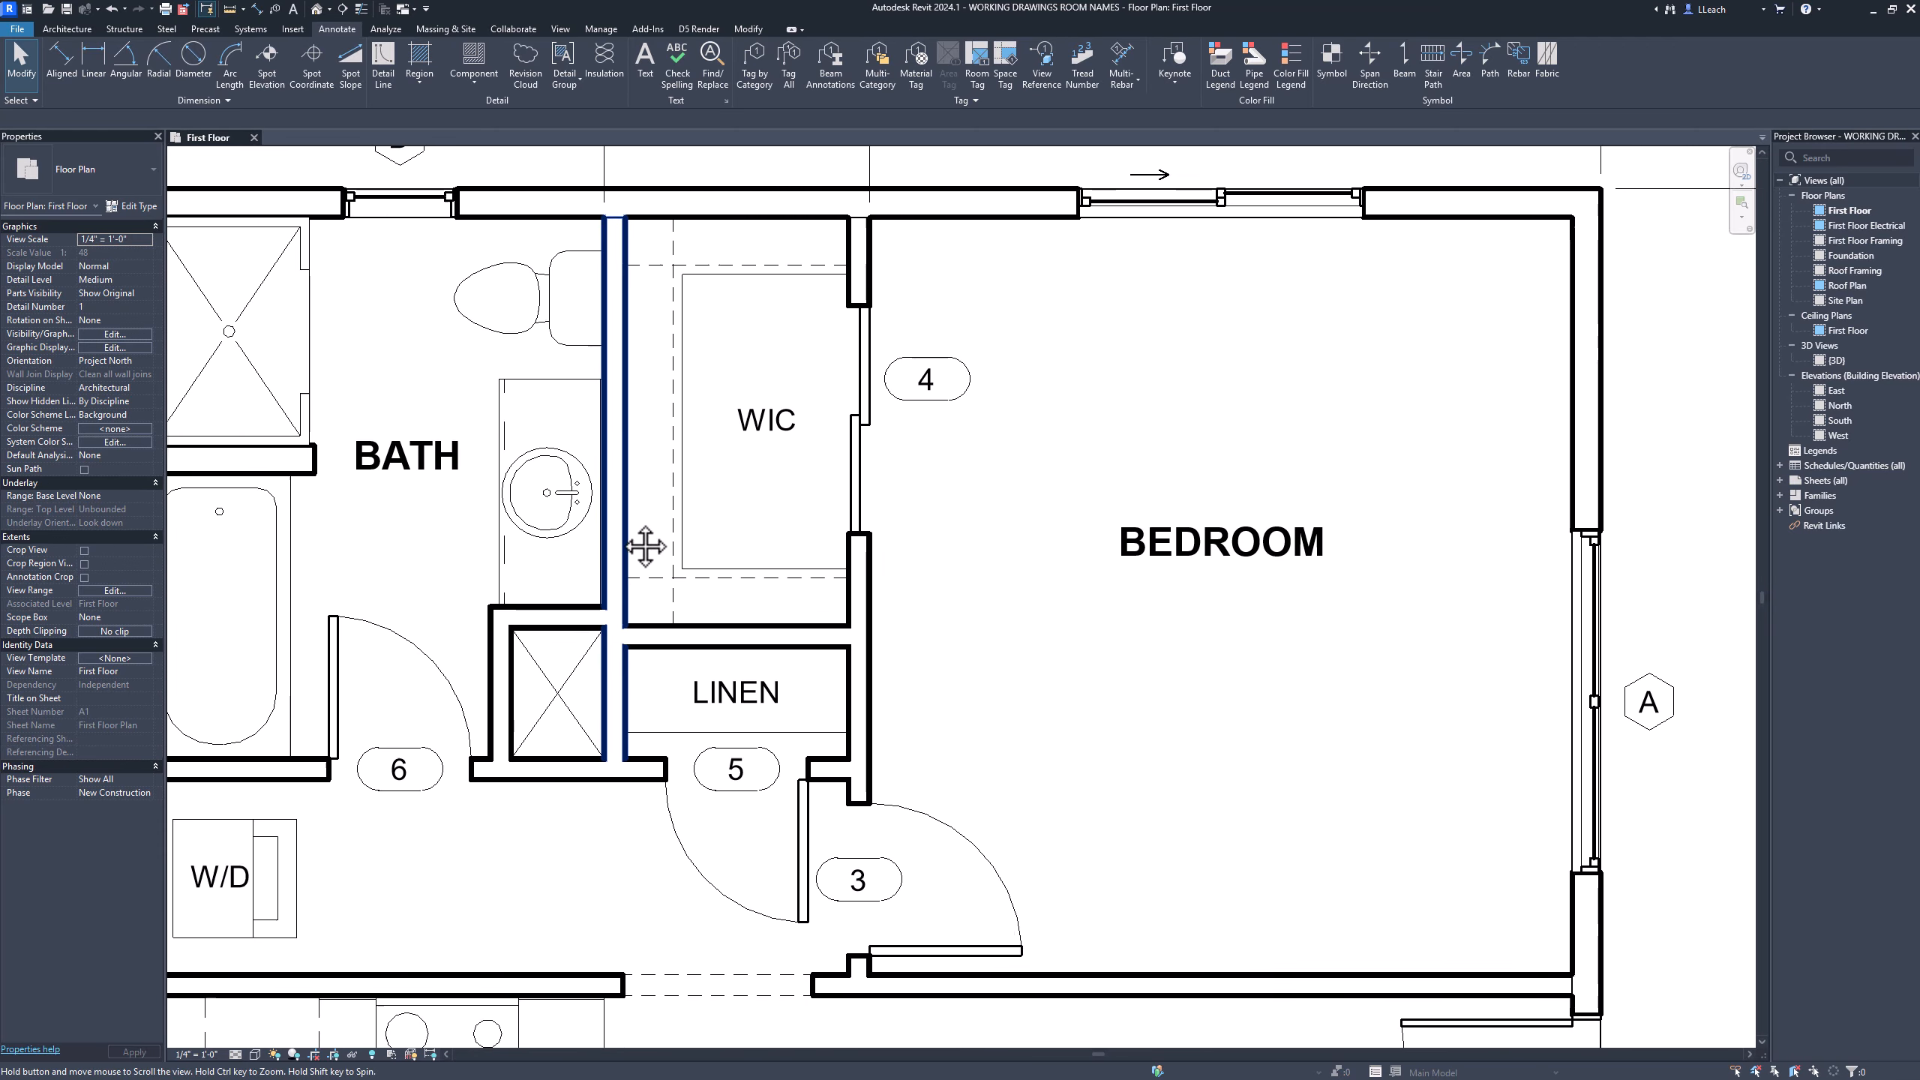
{"action": "scroll", "coordinate": [643, 564], "scroll_direction": "down", "scroll_amount": 1}
{"action": "scroll", "coordinate": [619, 628], "scroll_direction": "up", "scroll_amount": 3}
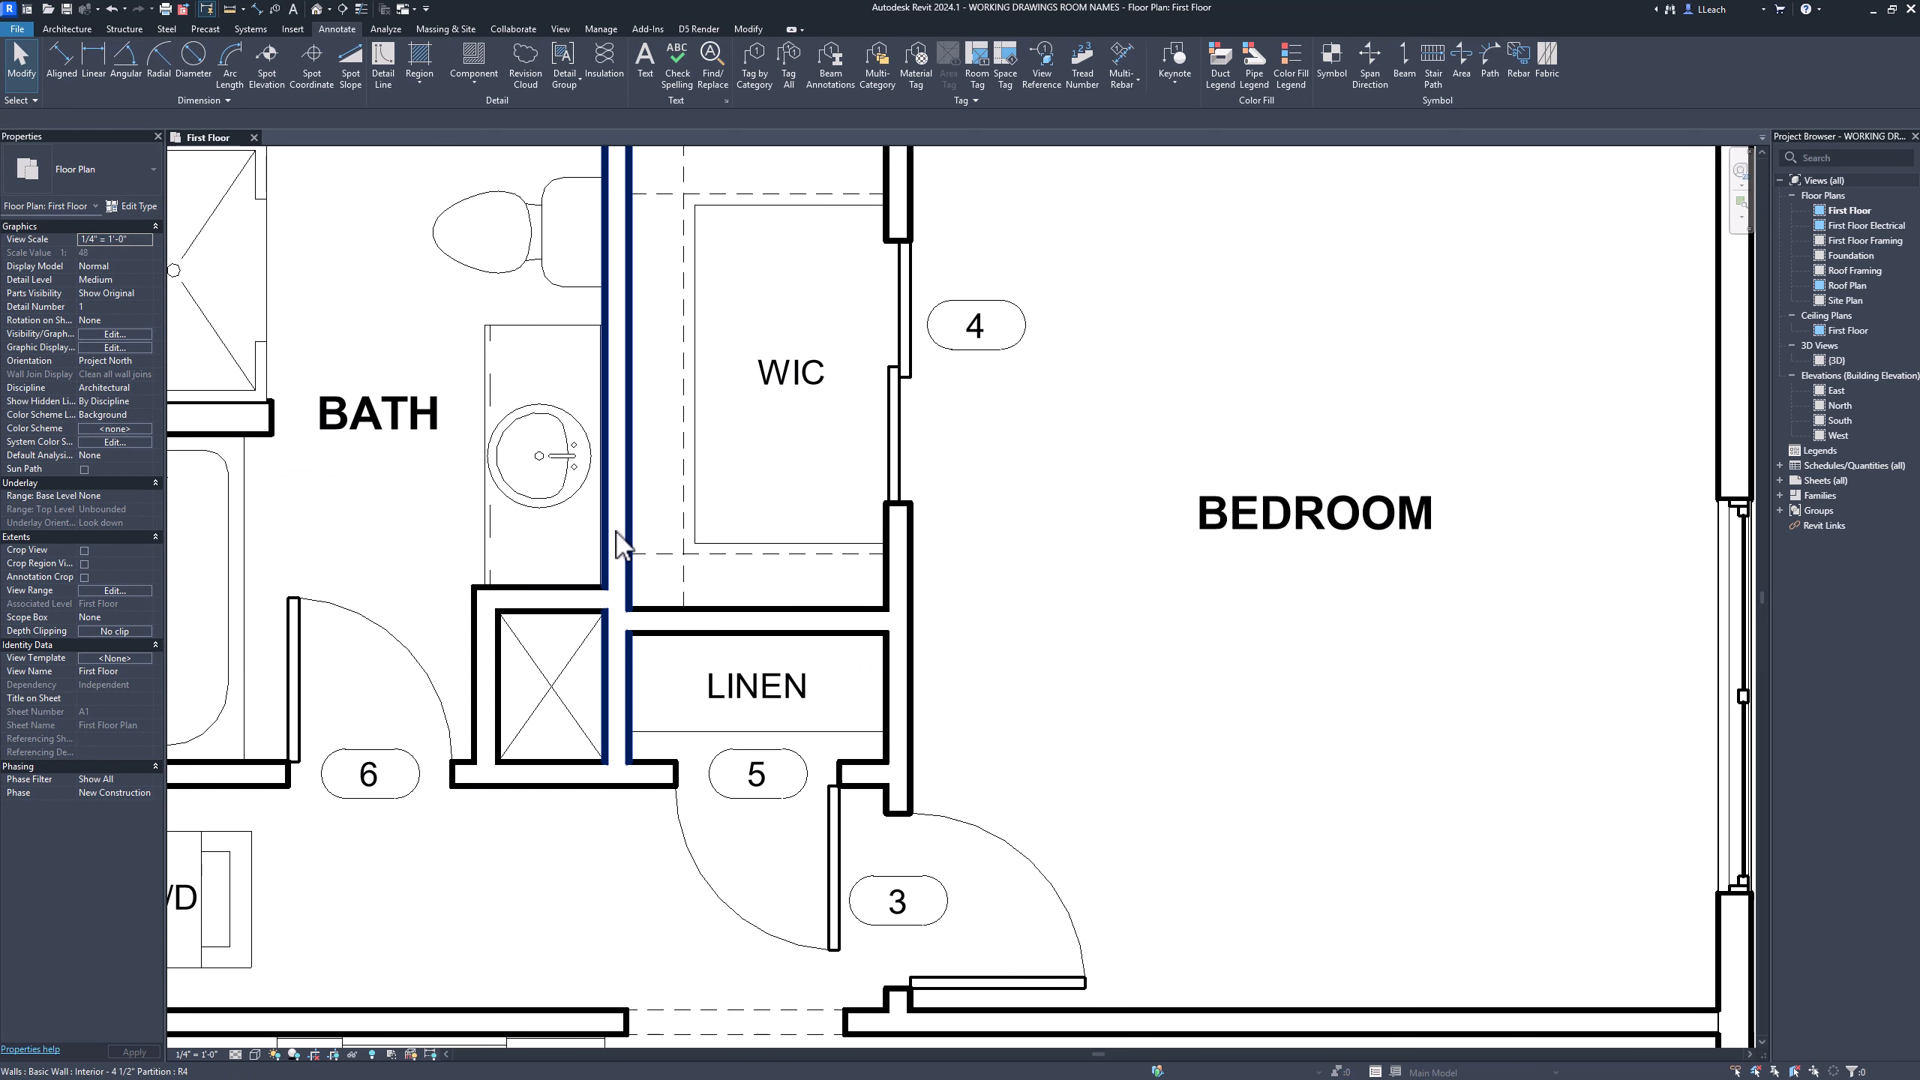
{"action": "scroll", "coordinate": [618, 541], "scroll_direction": "down", "scroll_amount": 1}
{"action": "middle_click_drag", "start_coordinate": [665, 545], "coordinate": [656, 524]}
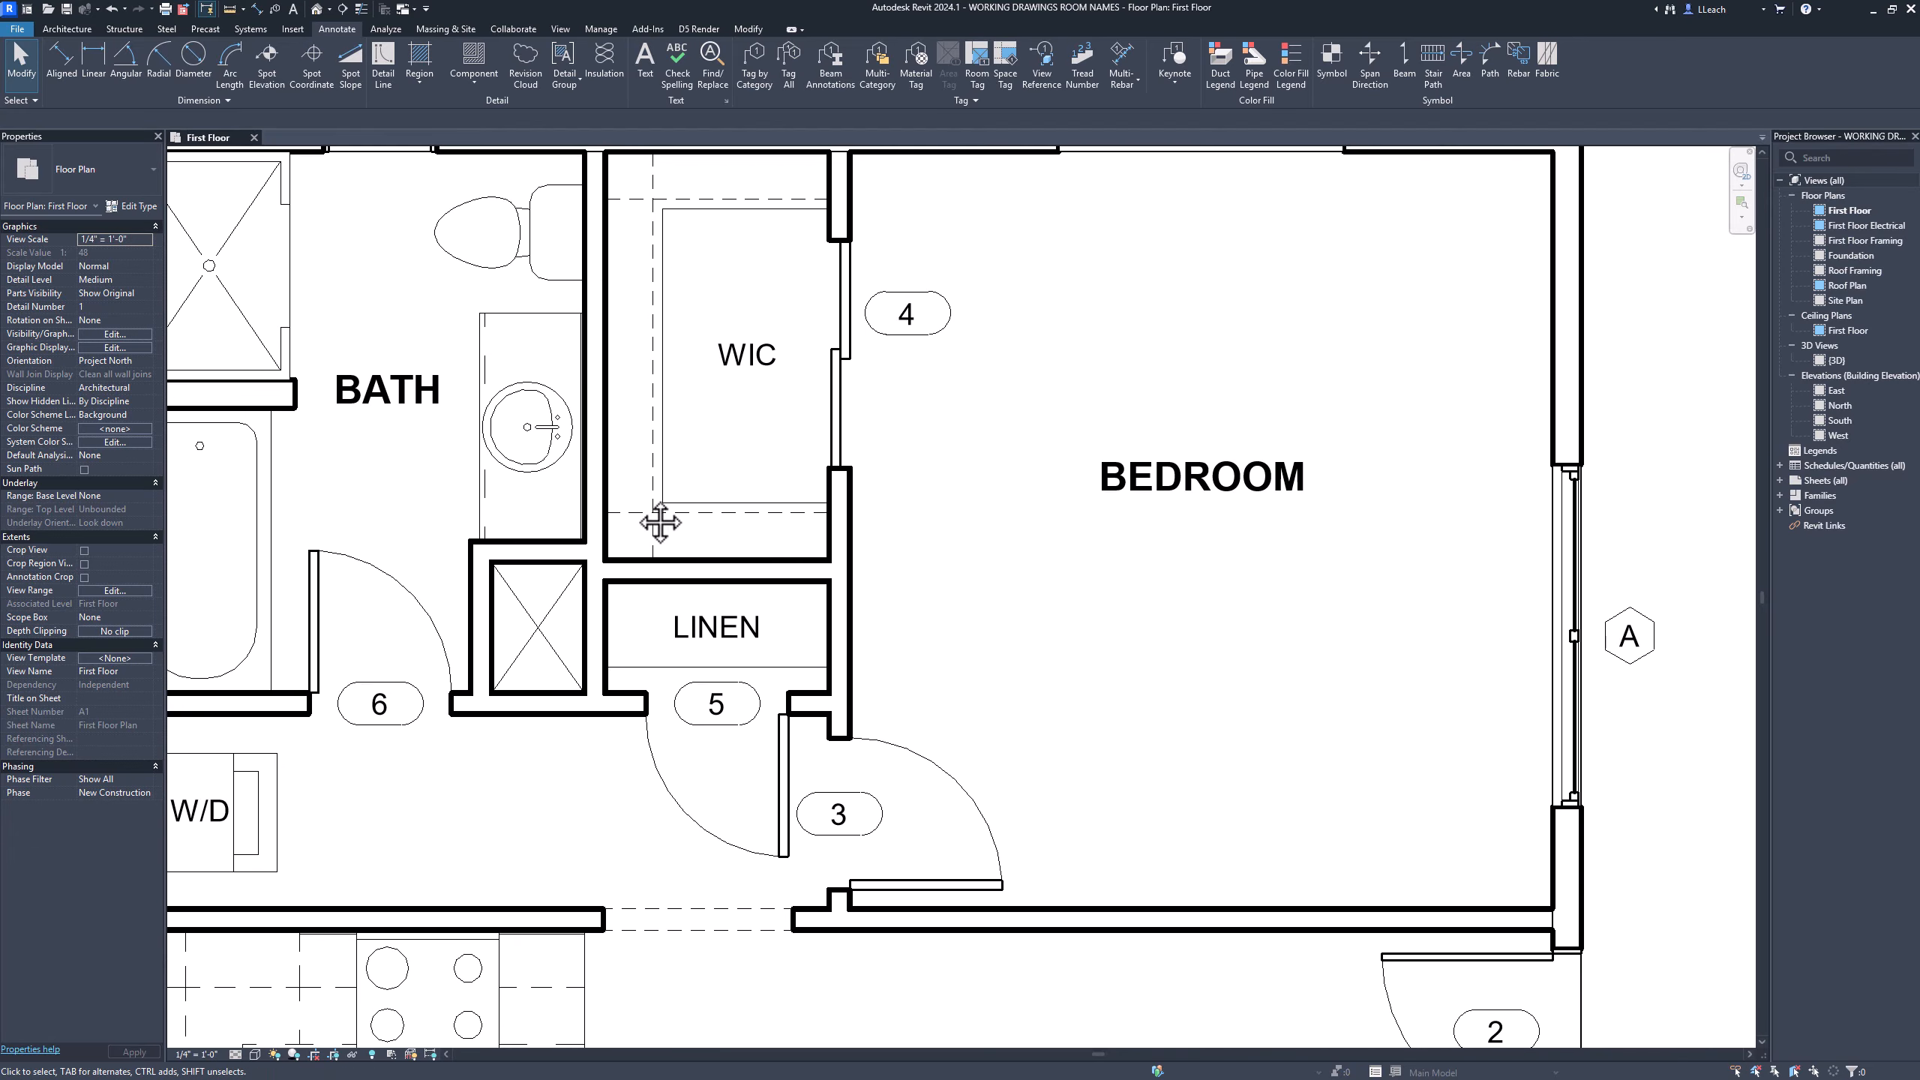
{"action": "scroll", "coordinate": [856, 521], "scroll_direction": "down", "scroll_amount": 1}
{"action": "scroll", "coordinate": [856, 520], "scroll_direction": "down", "scroll_amount": 2}
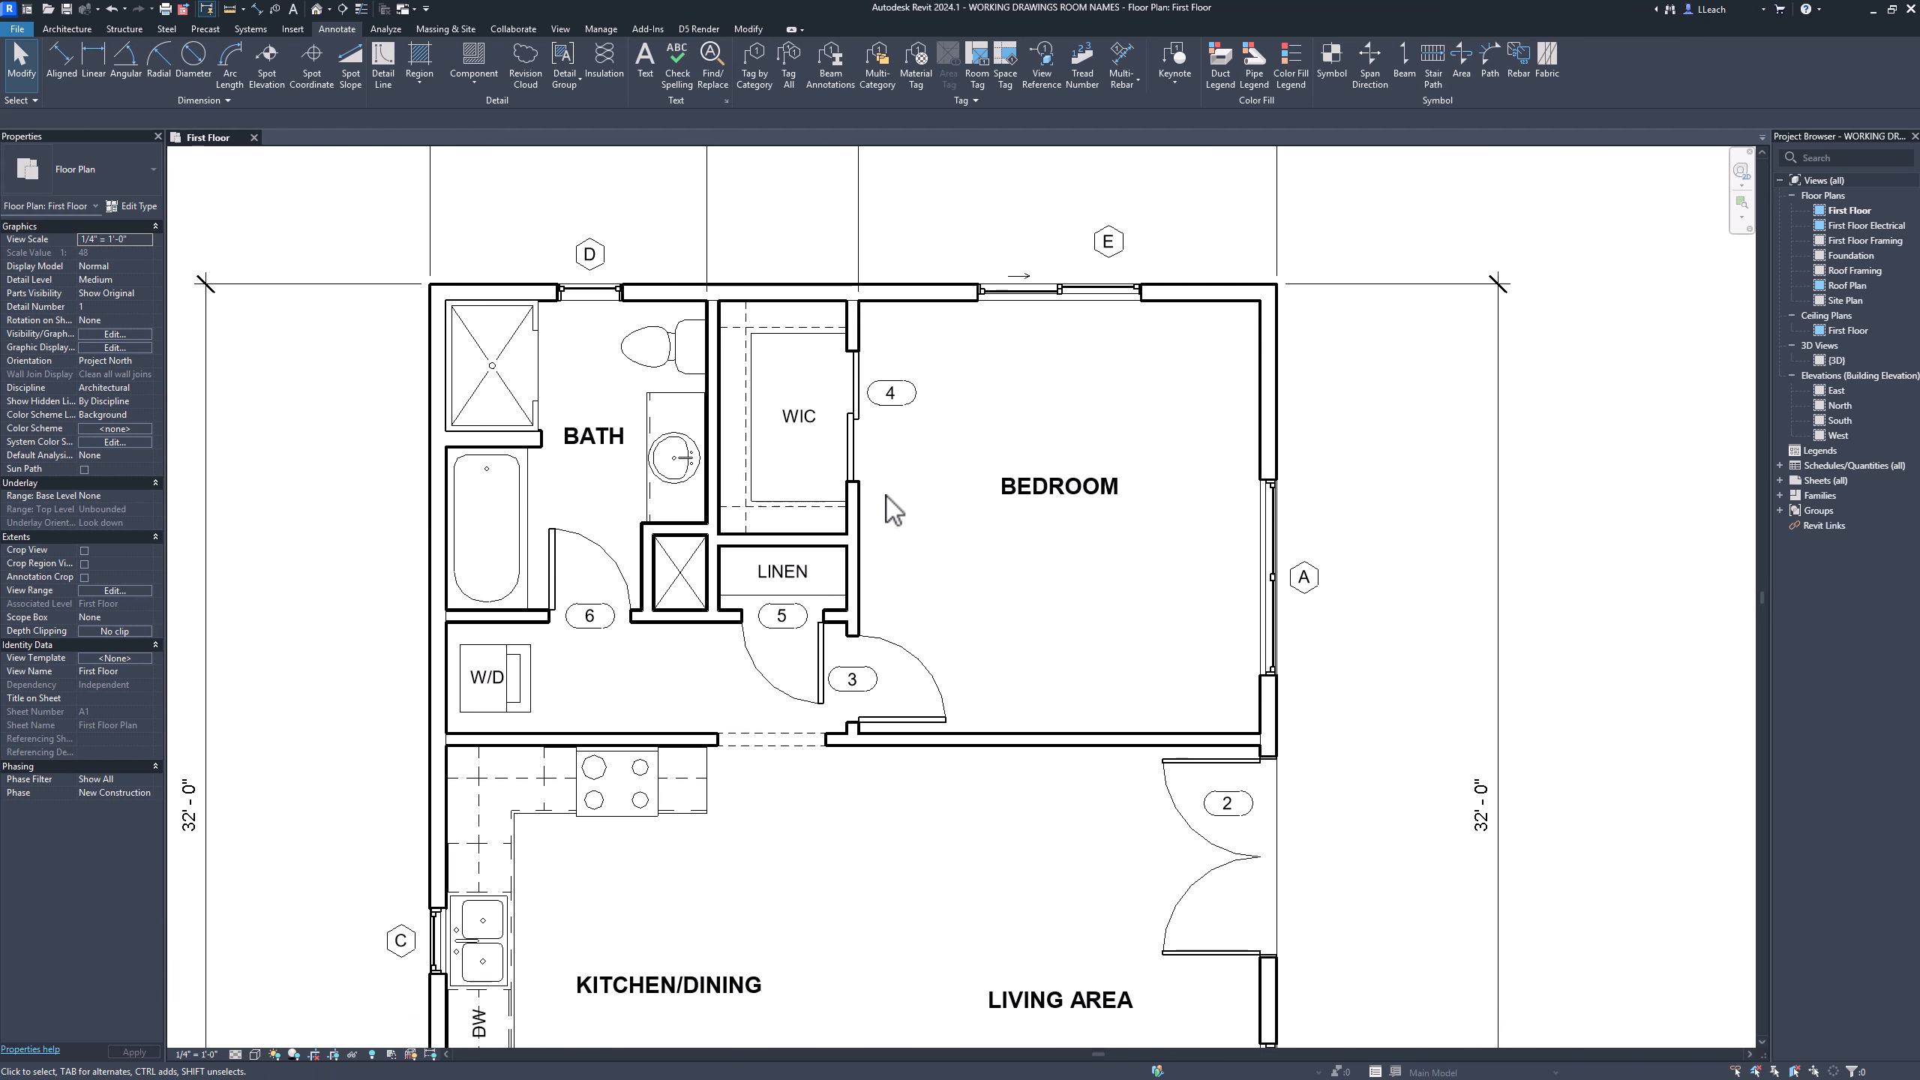
{"action": "middle_click_drag", "start_coordinate": [887, 507], "coordinate": [966, 546]}
{"action": "scroll", "coordinate": [966, 546], "scroll_direction": "down", "scroll_amount": 2}
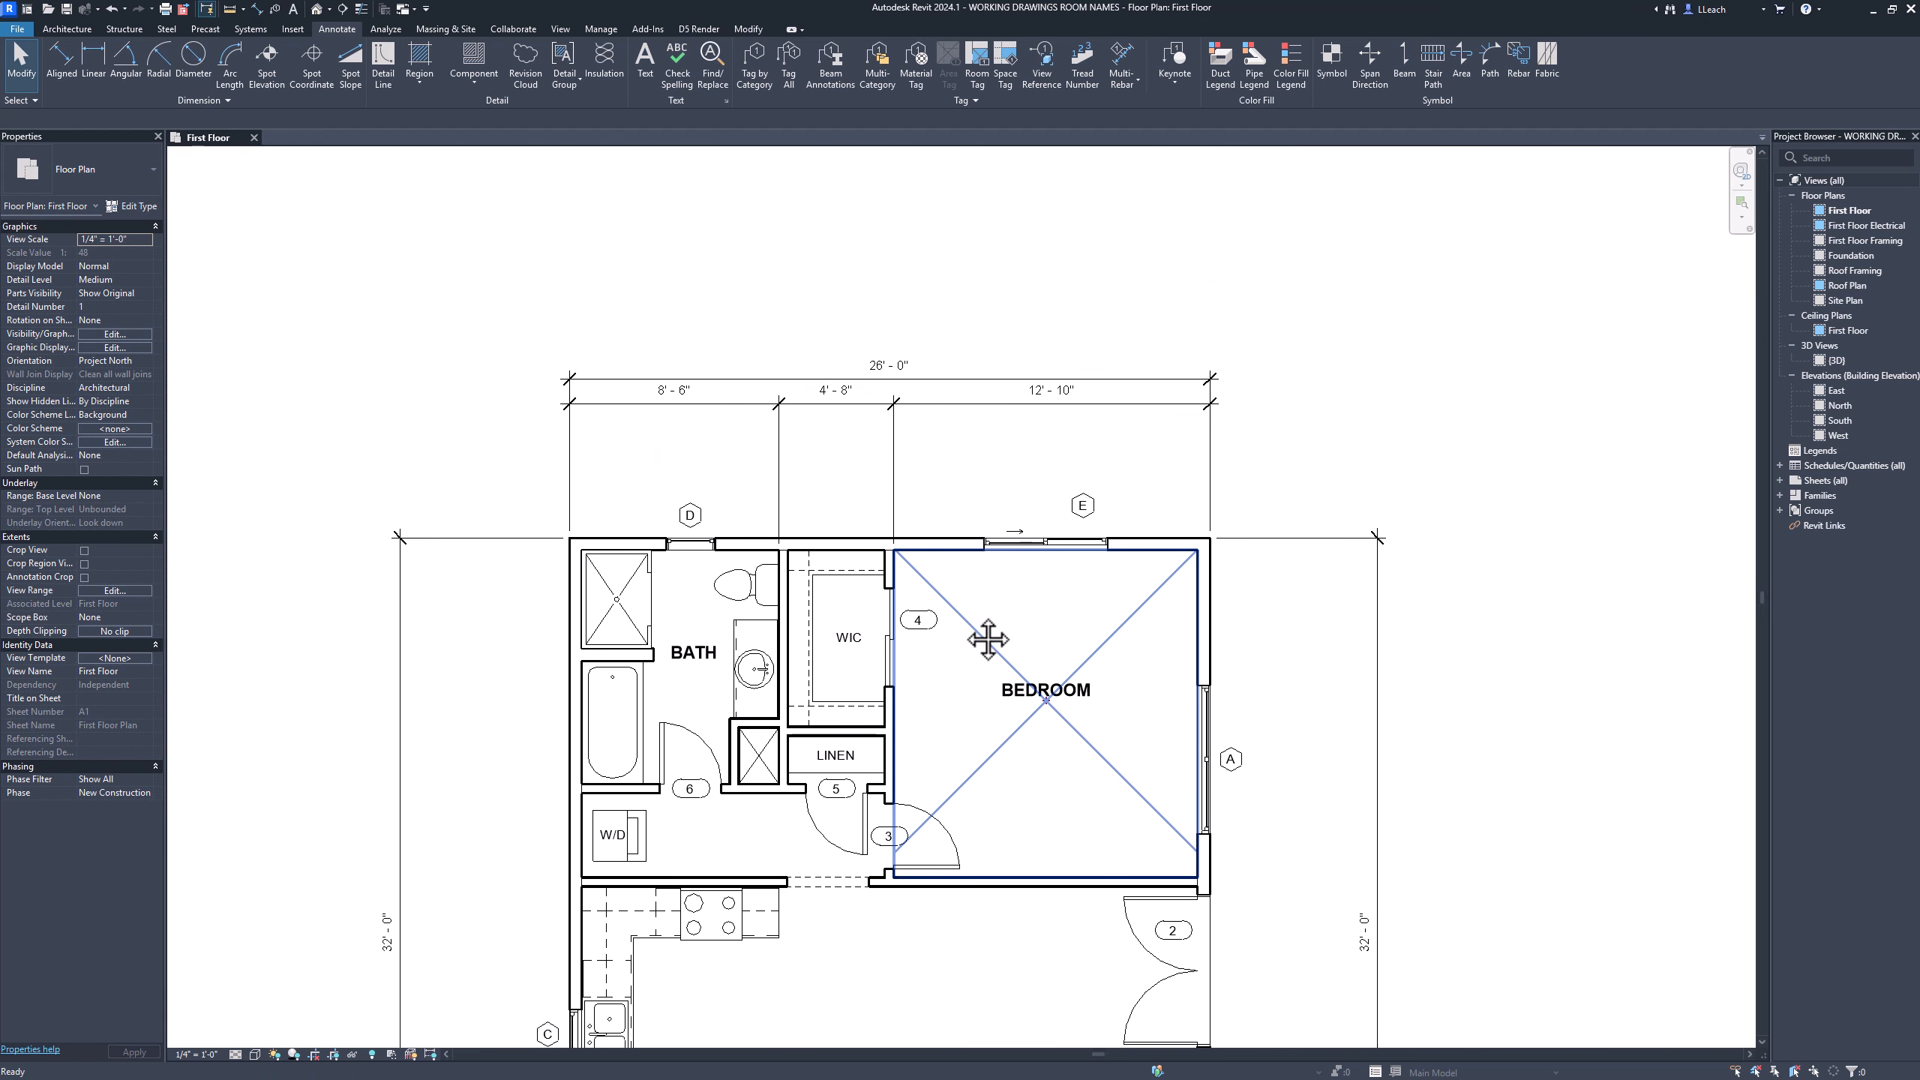
{"action": "middle_click_drag", "start_coordinate": [922, 450], "coordinate": [771, 506]}
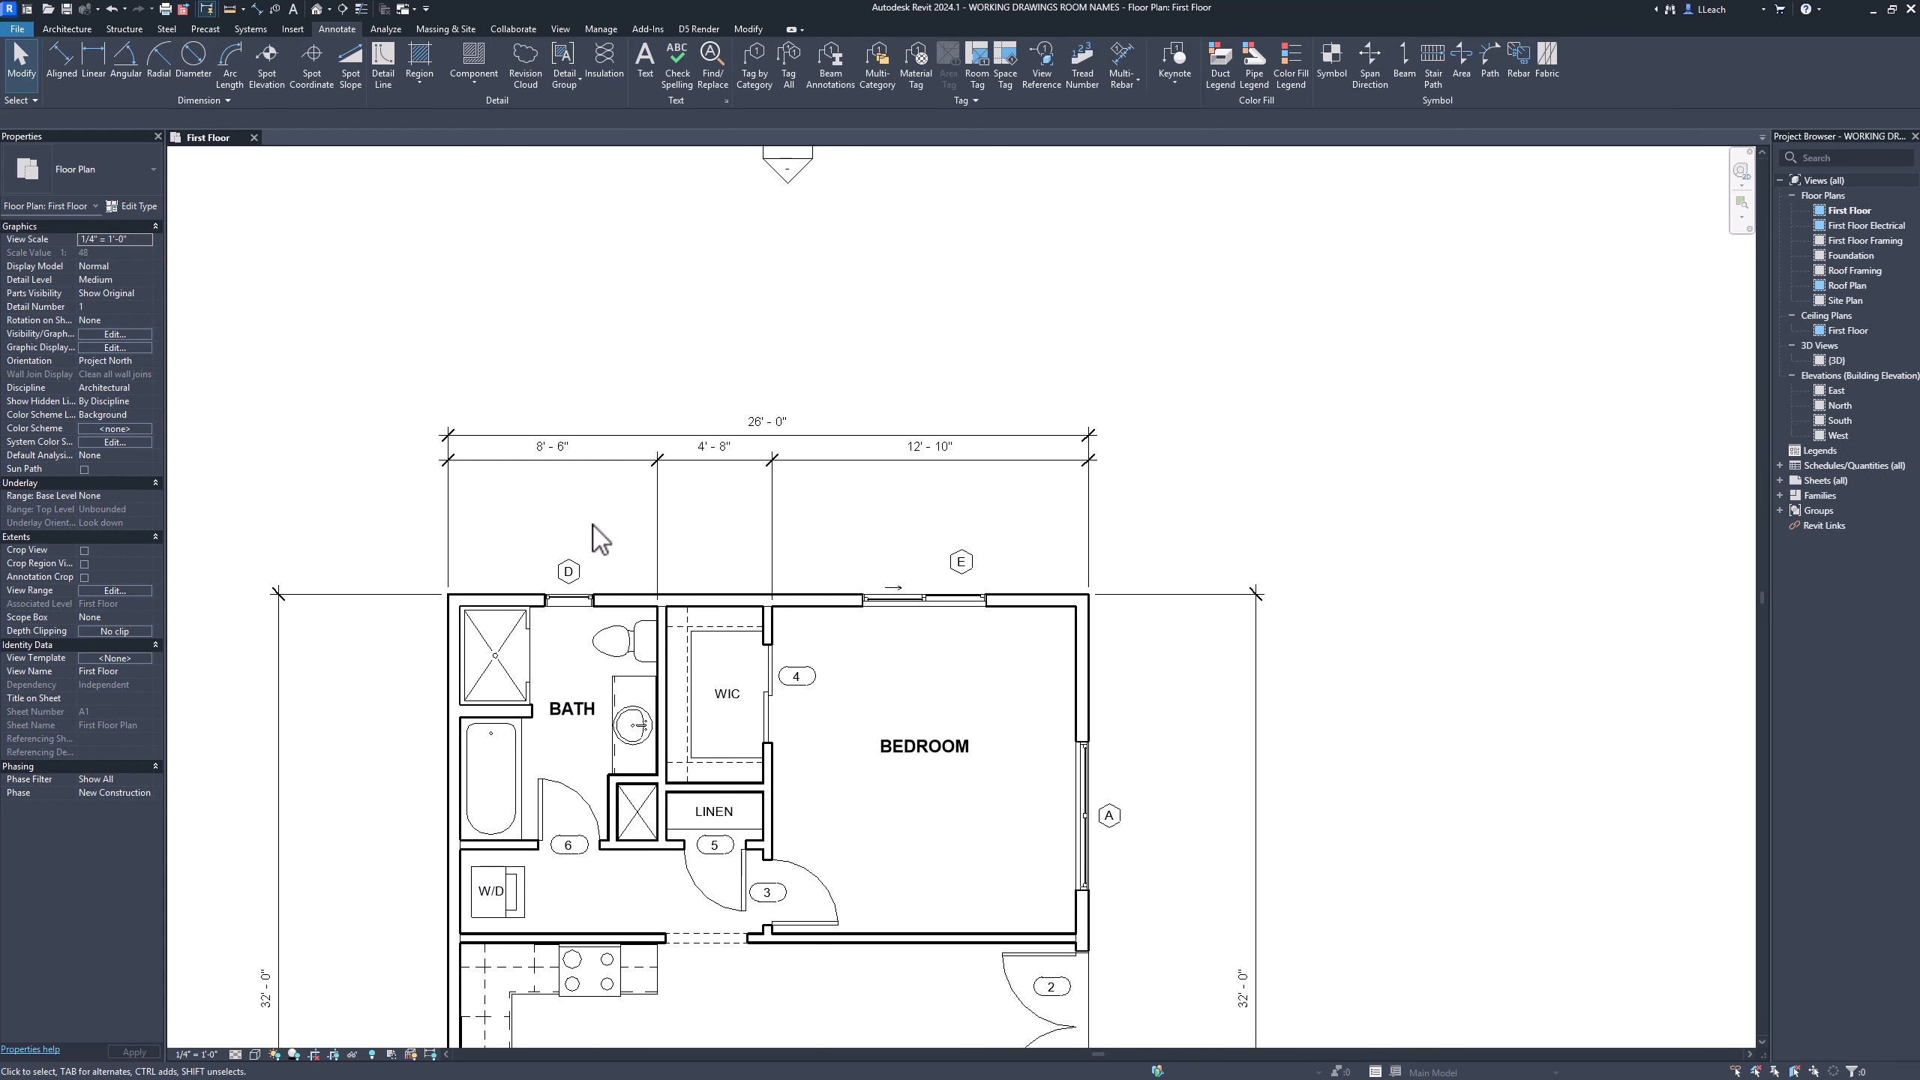
Place an aligned dimension from the left exterior wall's outer face to the centre of window D, below the wall string
{"action": "scroll", "coordinate": [600, 540], "scroll_direction": "up", "scroll_amount": 3}
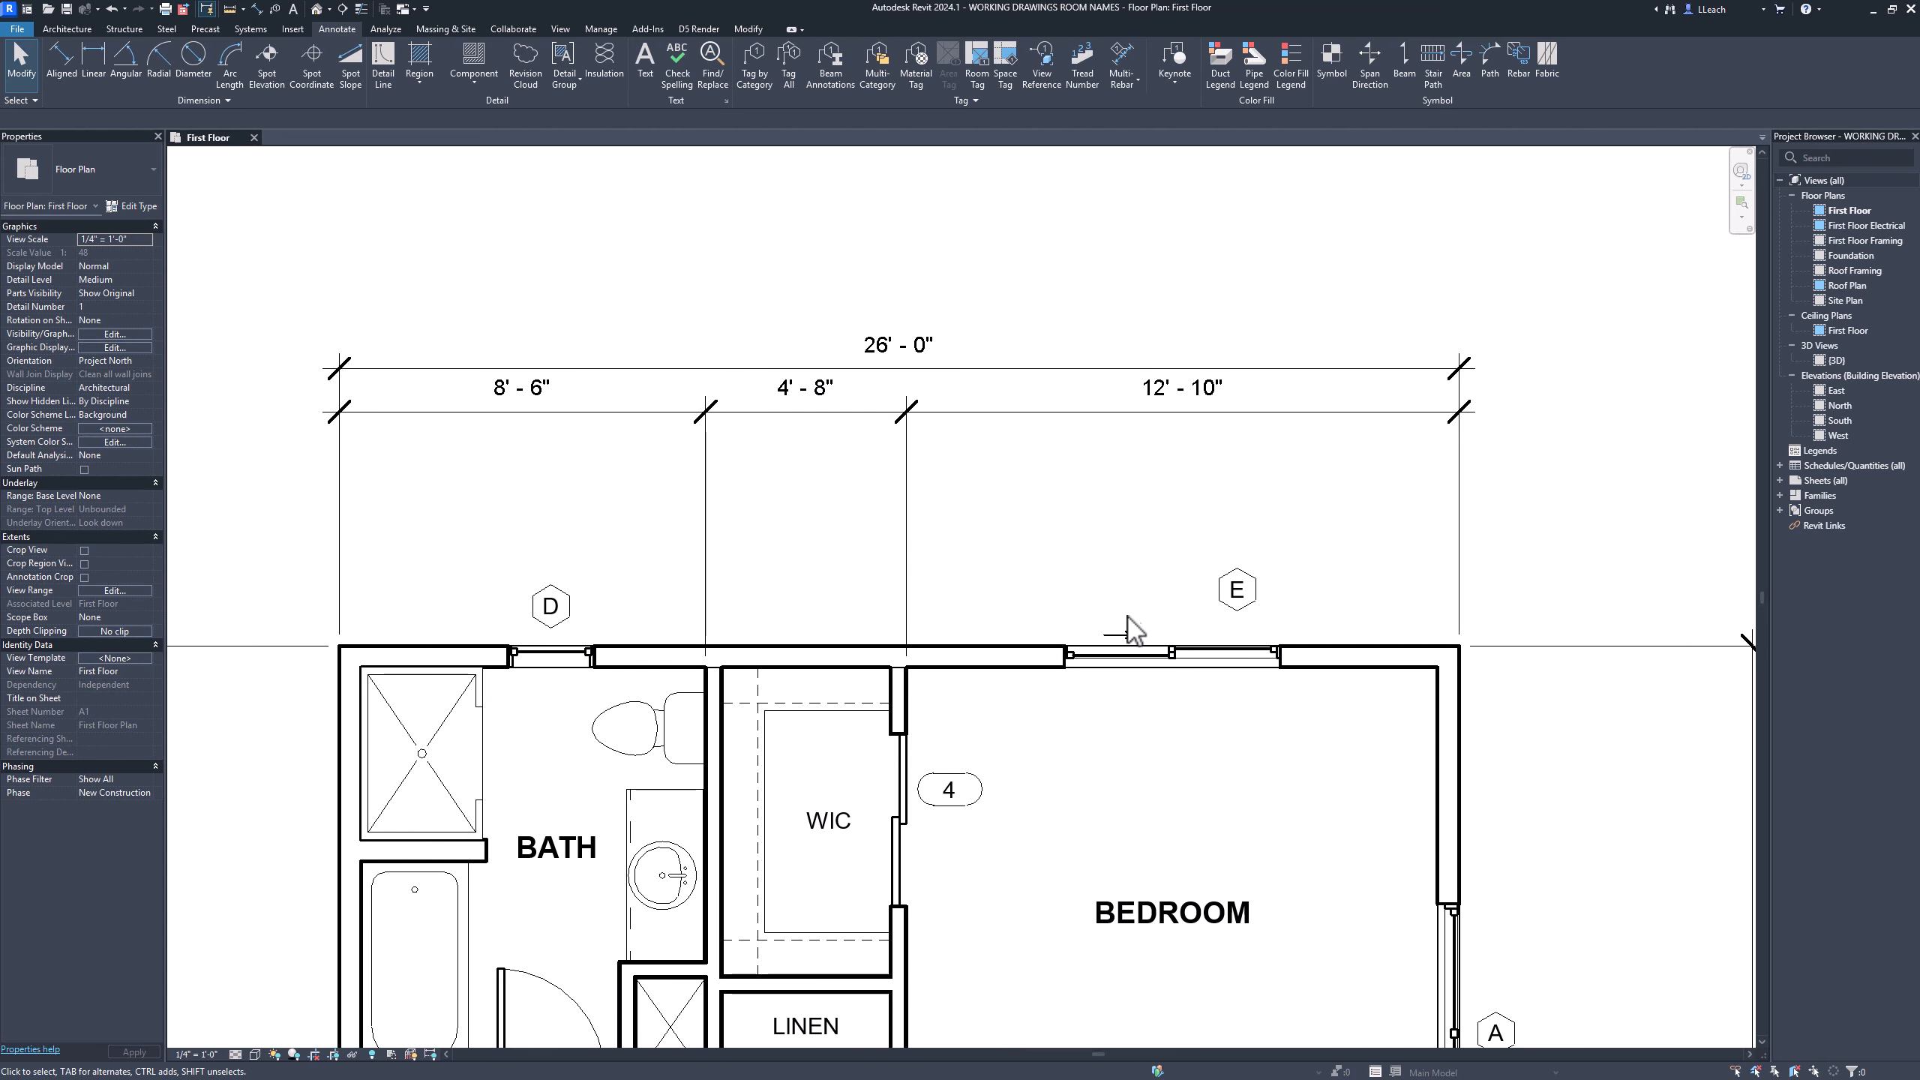
{"action": "middle_click_drag", "start_coordinate": [1161, 630], "coordinate": [1153, 530]}
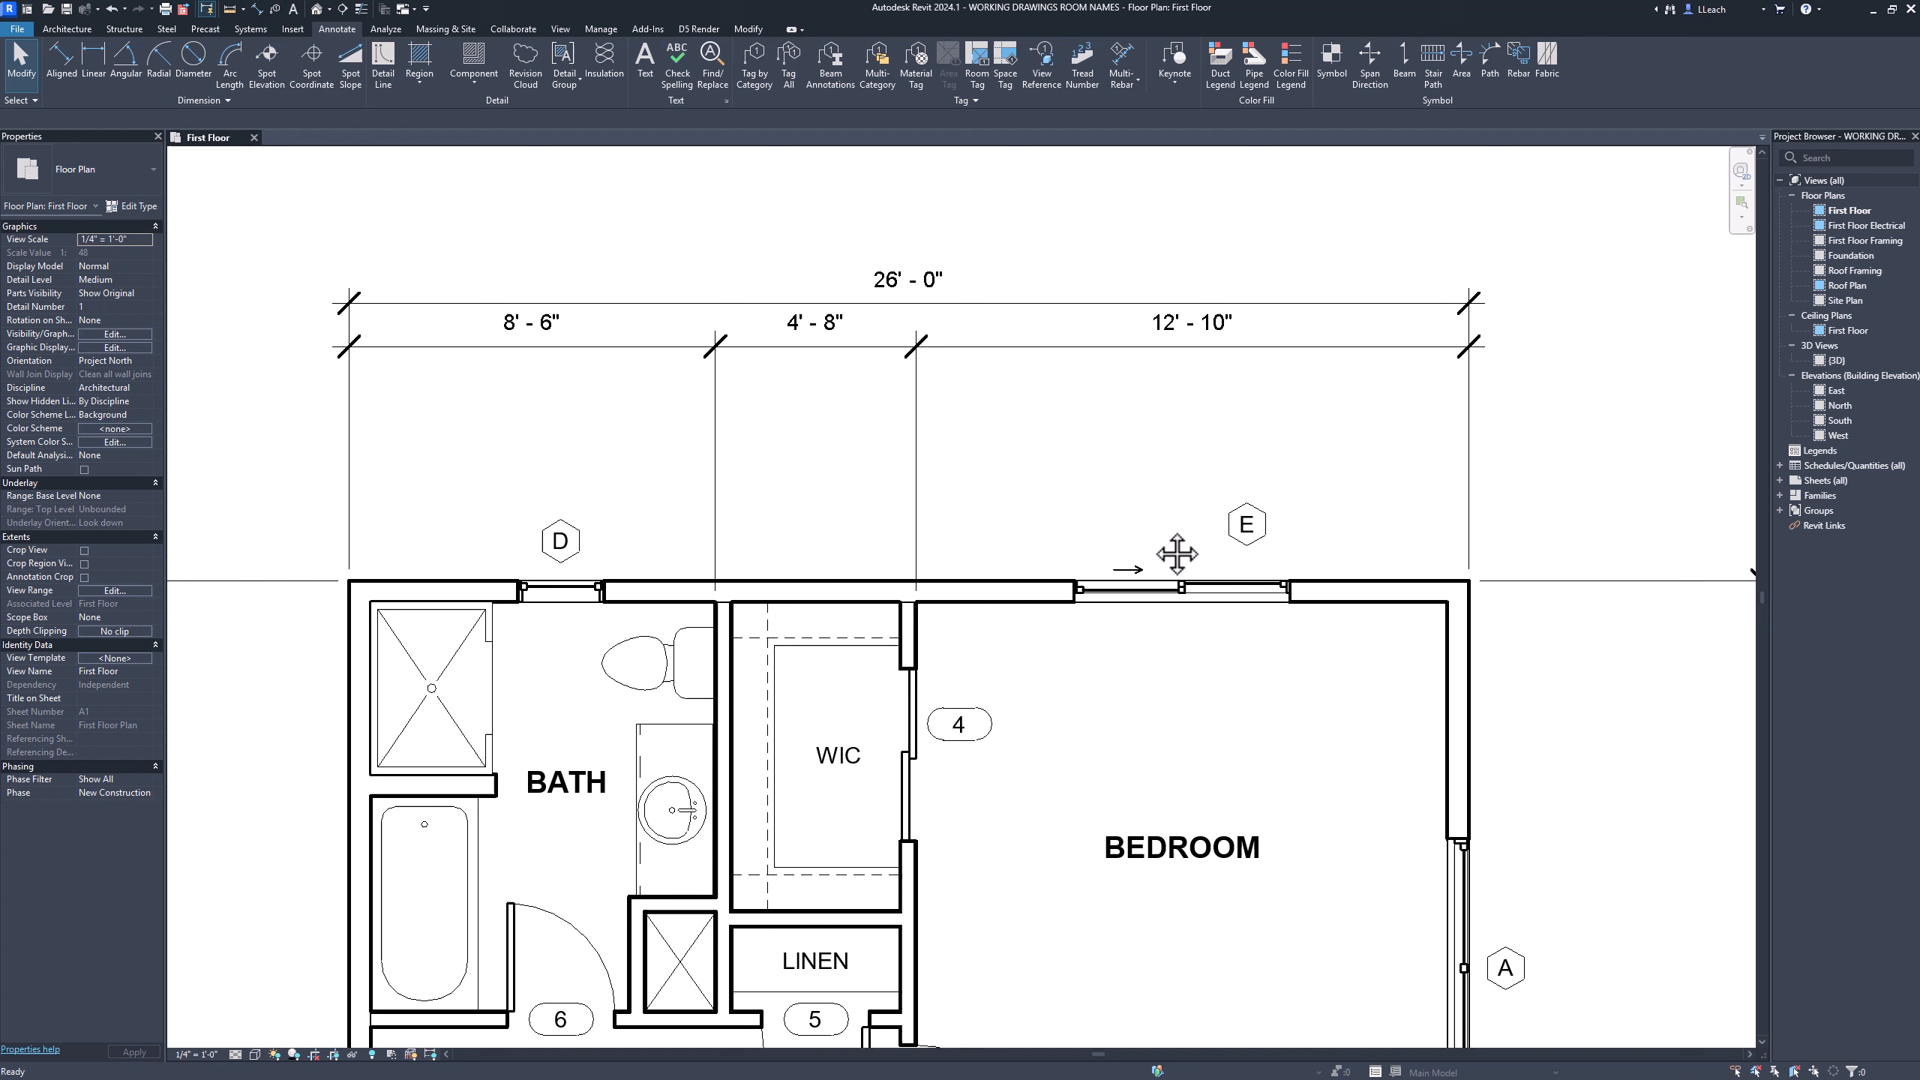
{"action": "left_click", "coordinate": [69, 65]}
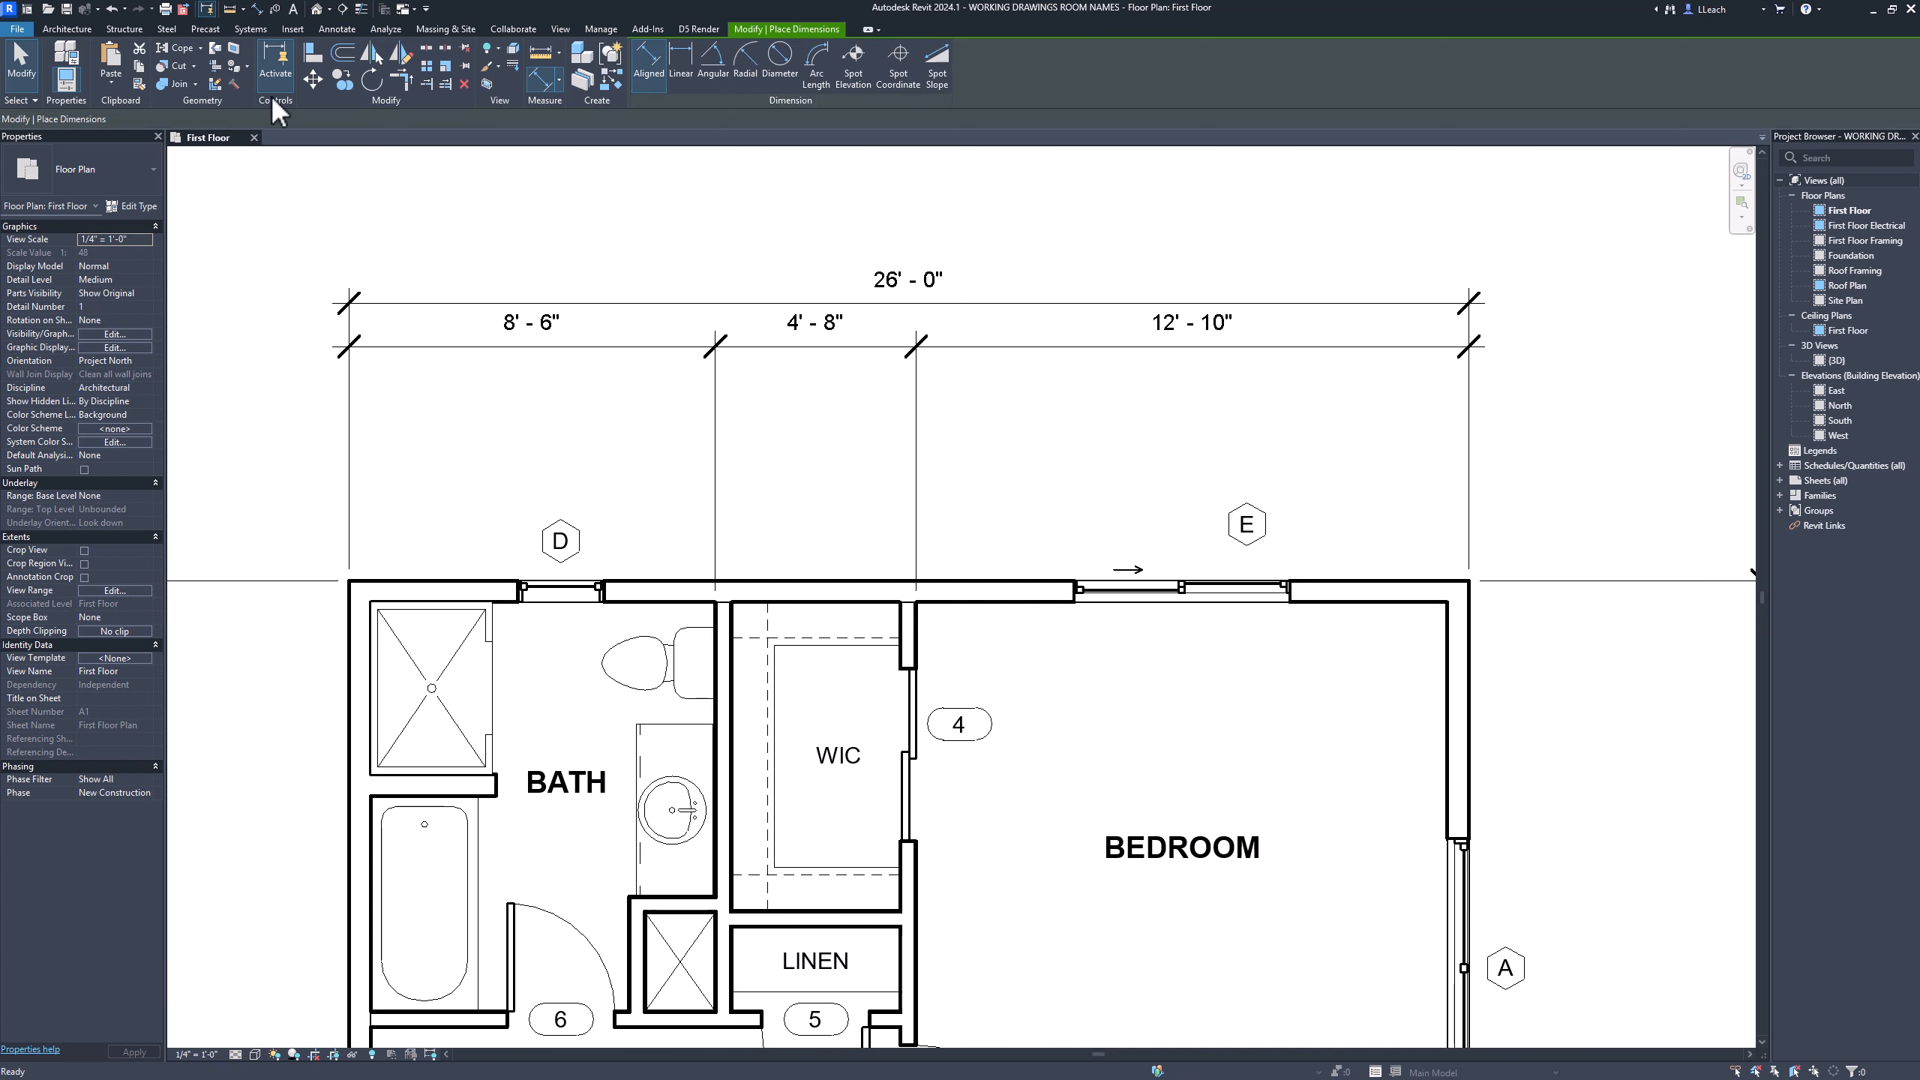
{"action": "left_click", "coordinate": [352, 614]}
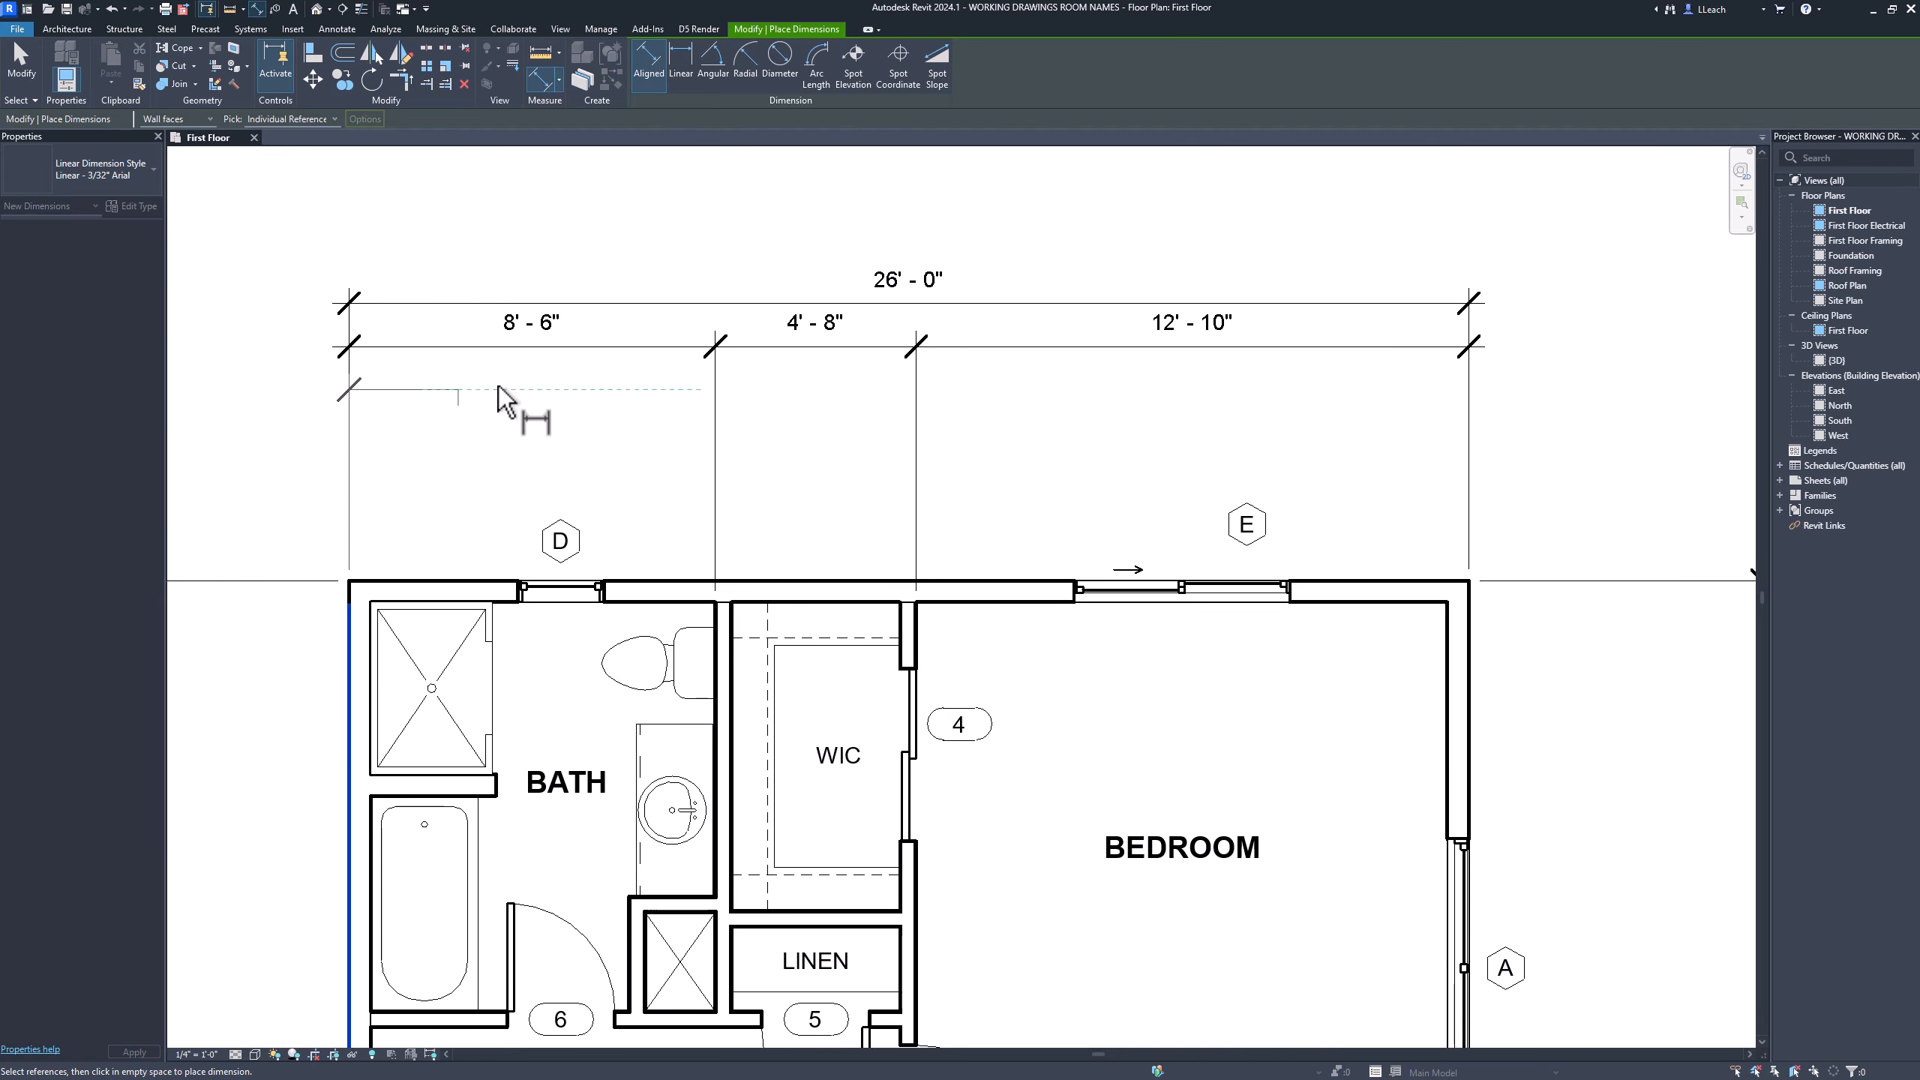
{"action": "left_click", "coordinate": [566, 598]}
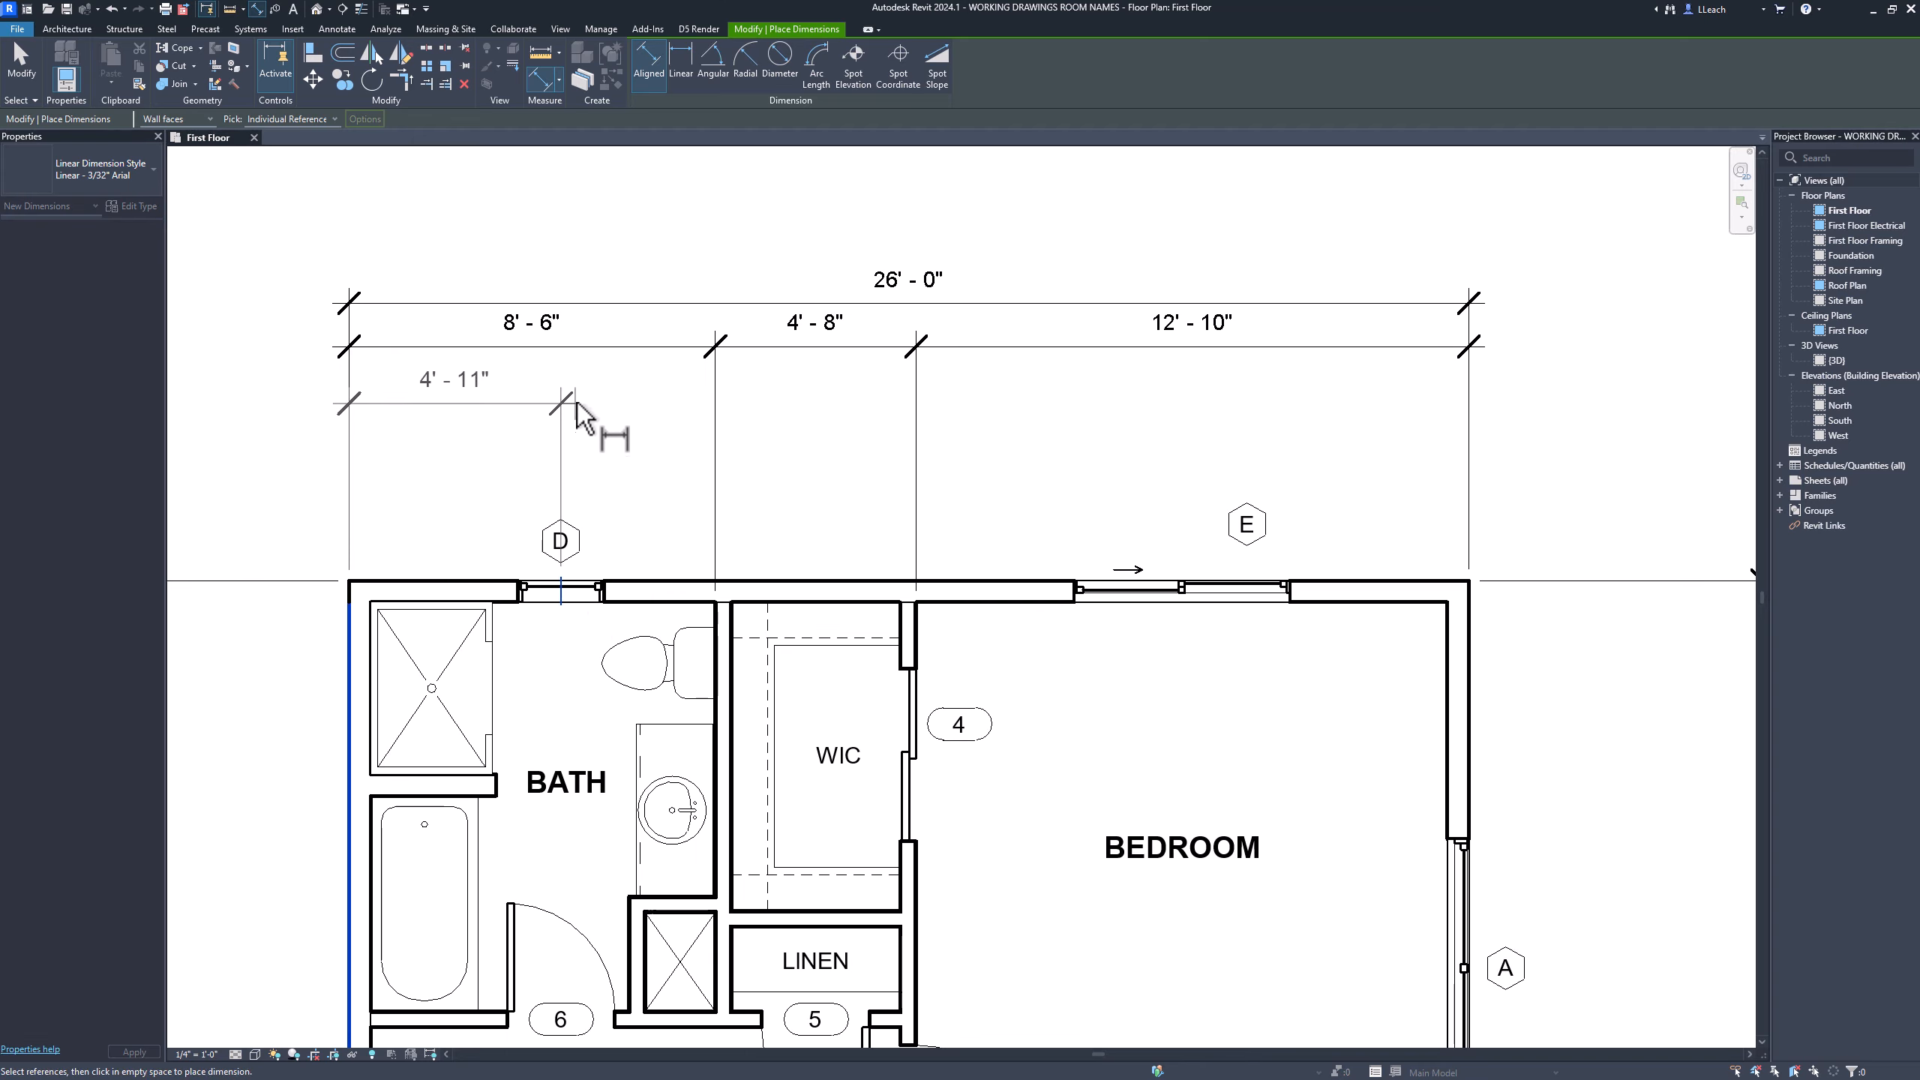
{"action": "left_click", "coordinate": [578, 392]}
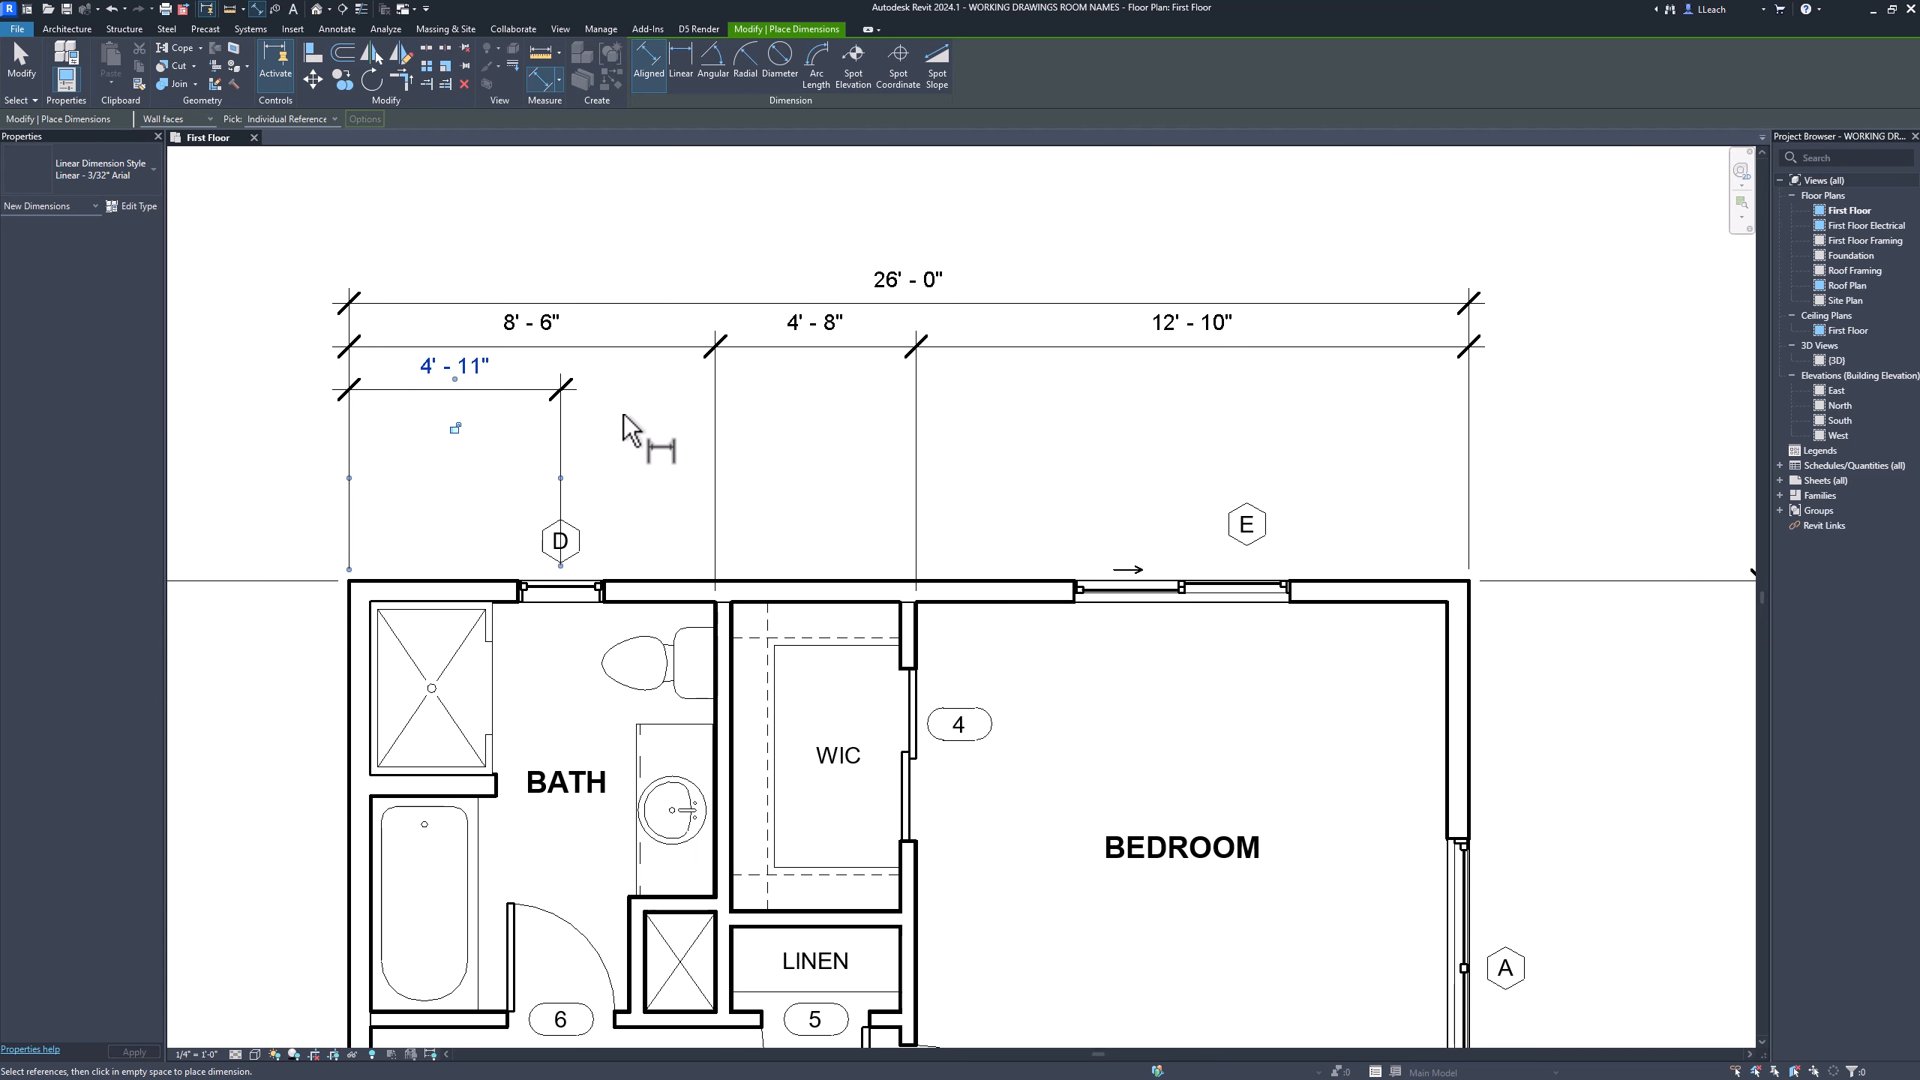
Dimension from the centre of window D to the bath side of the bath/closet wall, in line with the first window dimension
{"action": "left_click", "coordinate": [566, 598]}
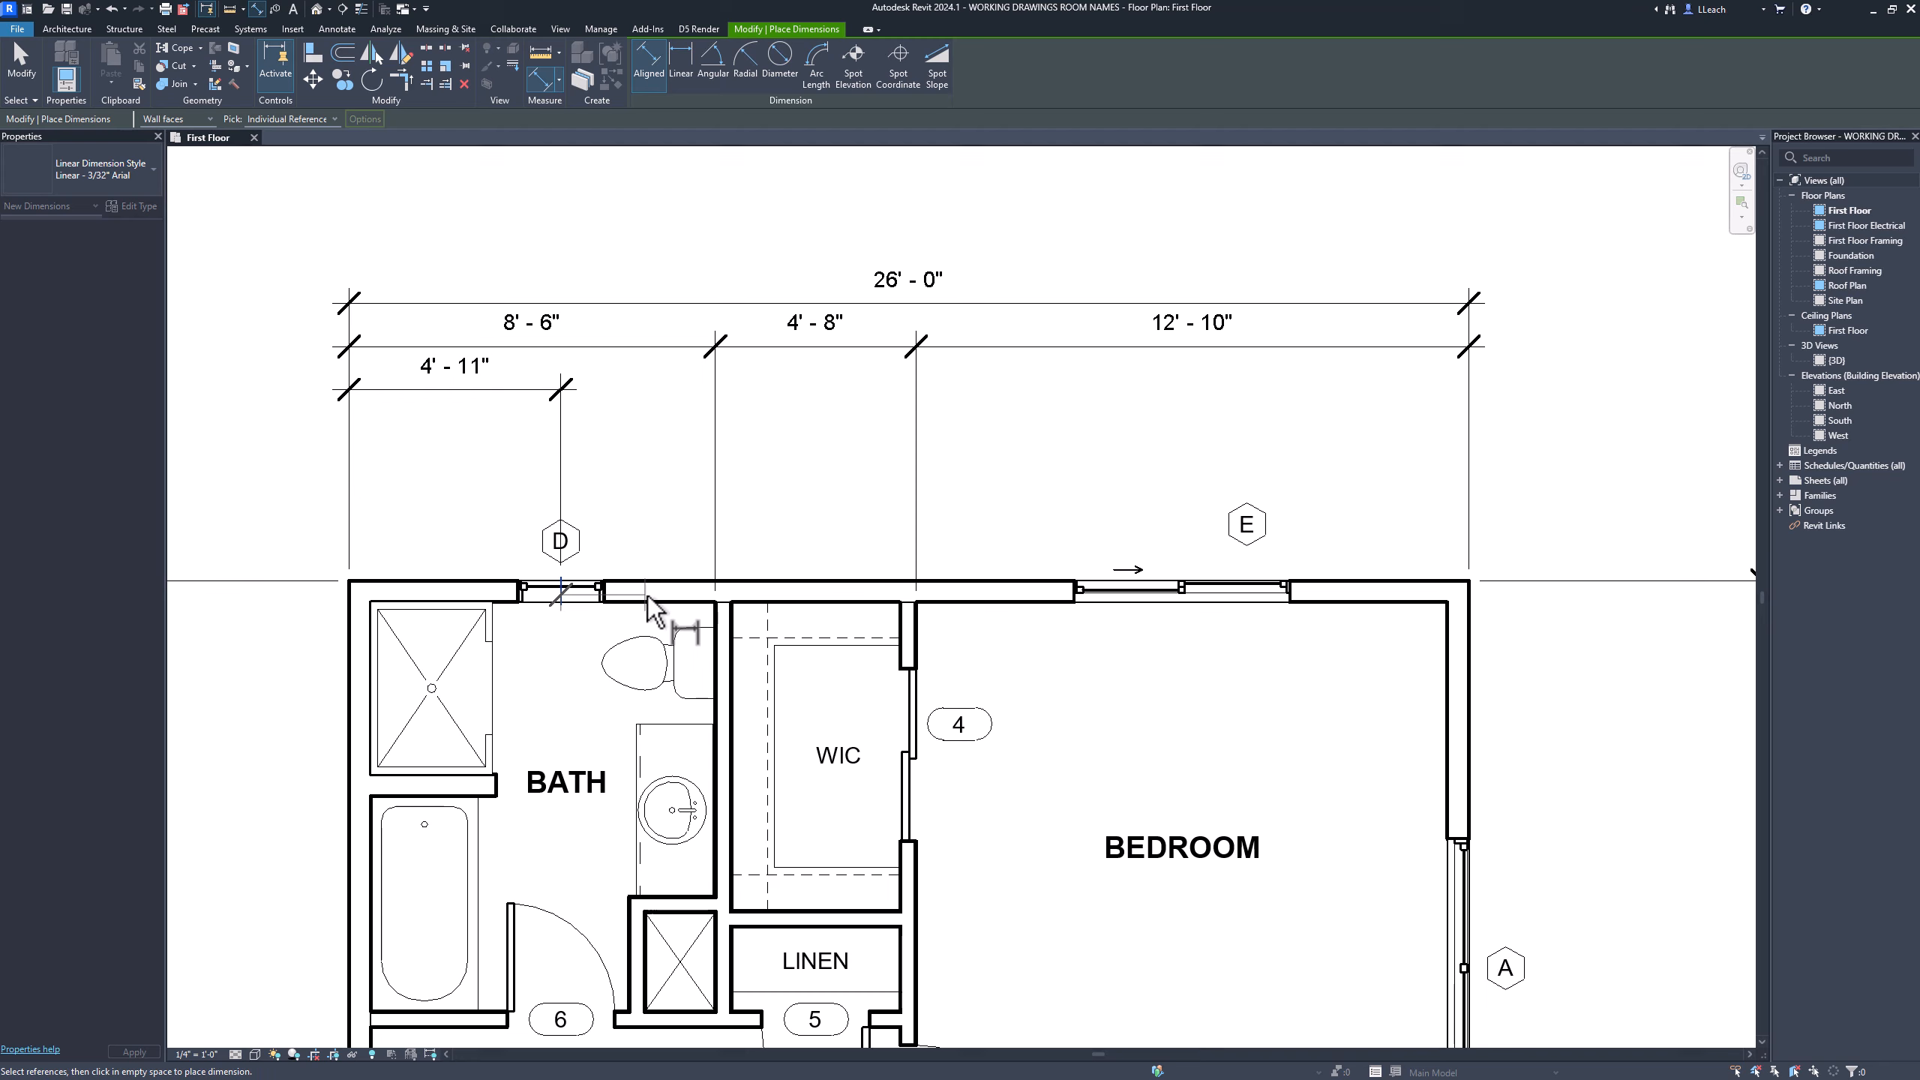
{"action": "left_click", "coordinate": [718, 609]}
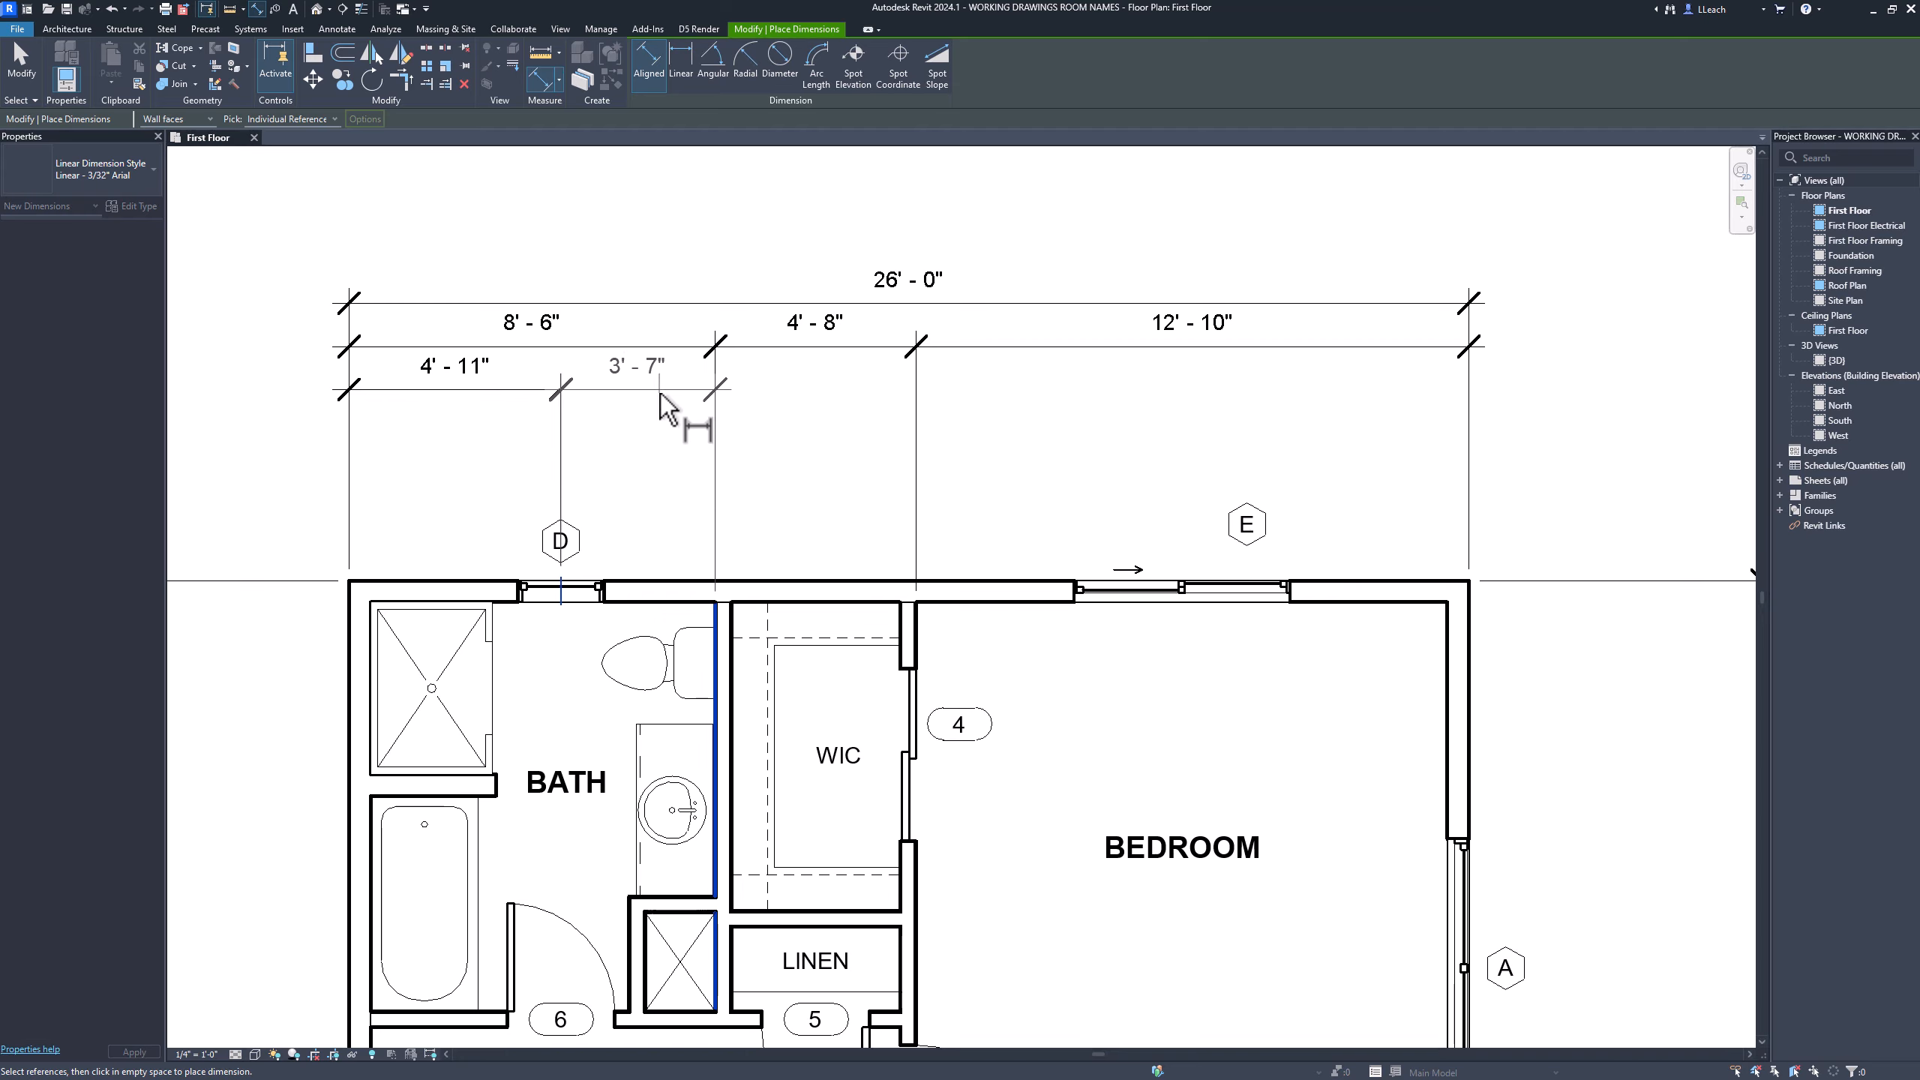
{"action": "left_click", "coordinate": [659, 393]}
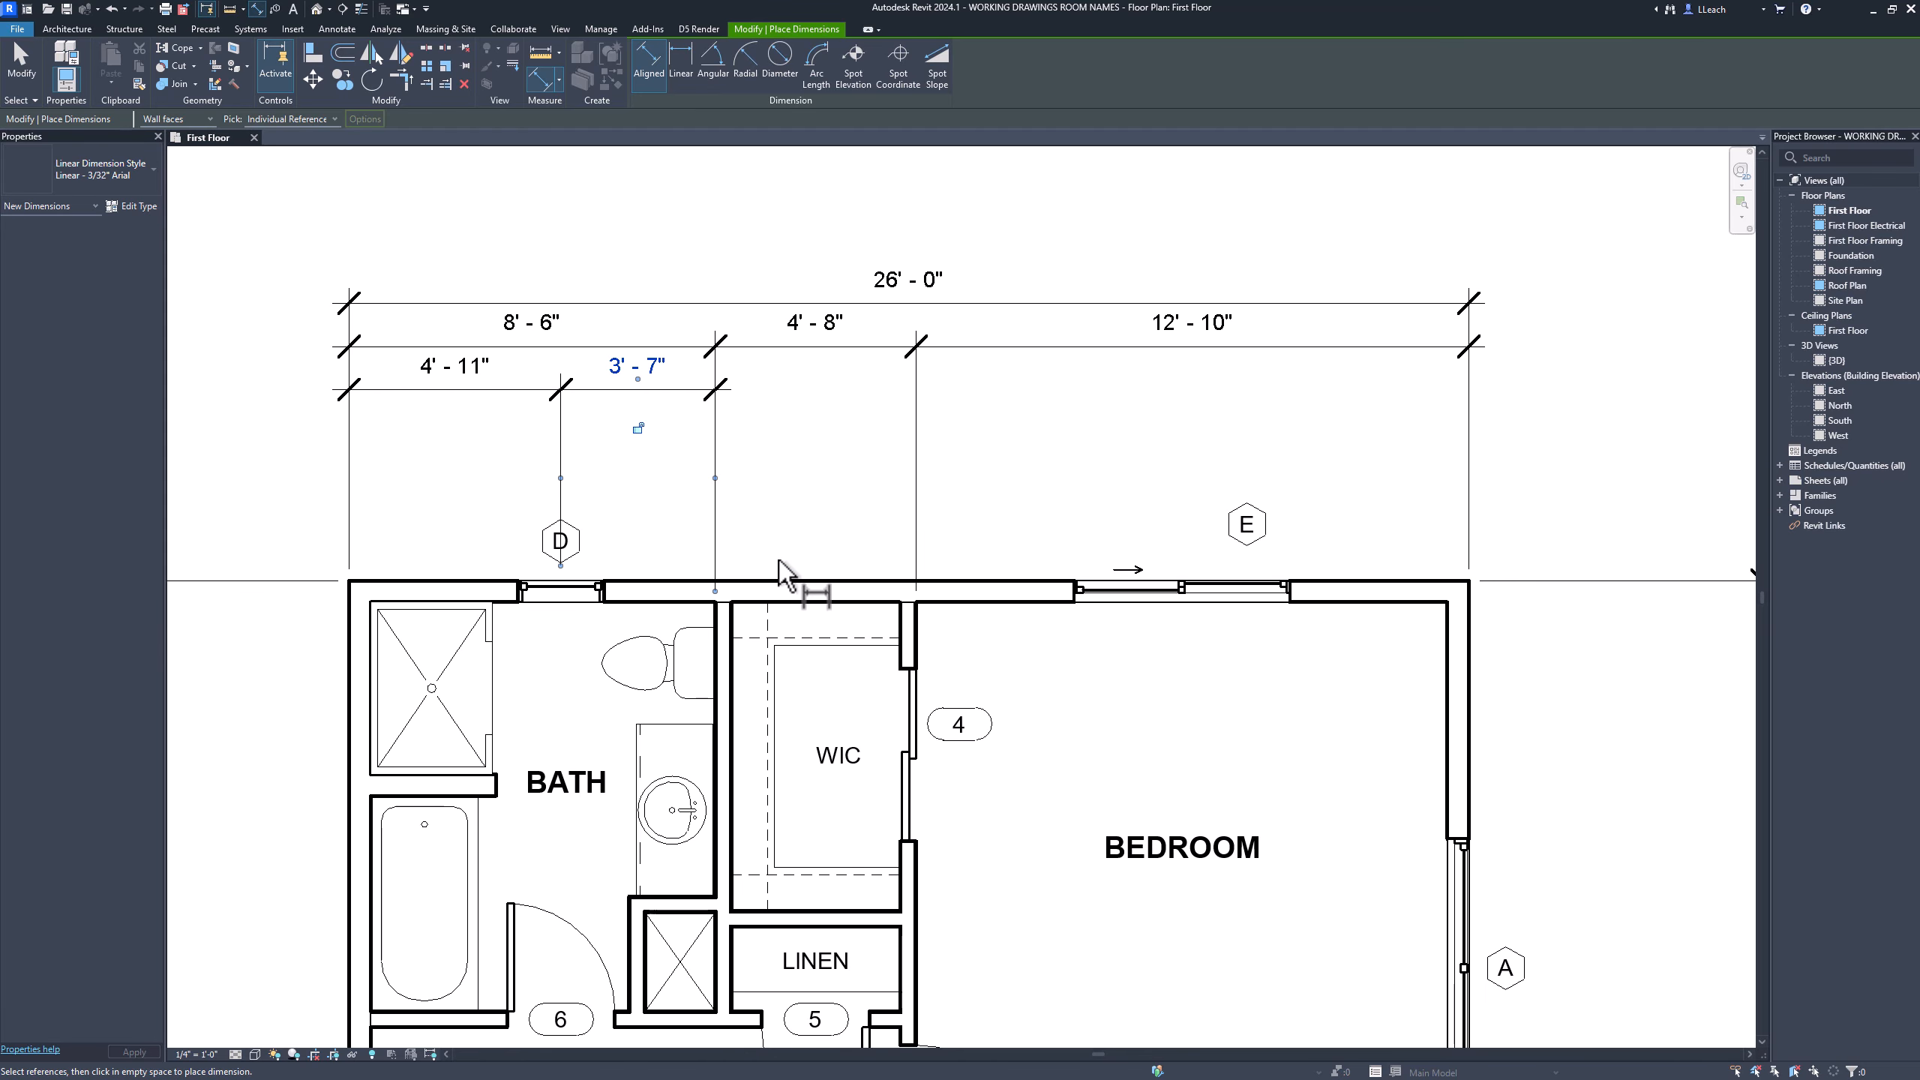
Dimension from the closet wall's bedroom face to the centre of window E, in line with the window D dimensions
{"action": "middle_click_drag", "start_coordinate": [846, 480], "coordinate": [661, 484]}
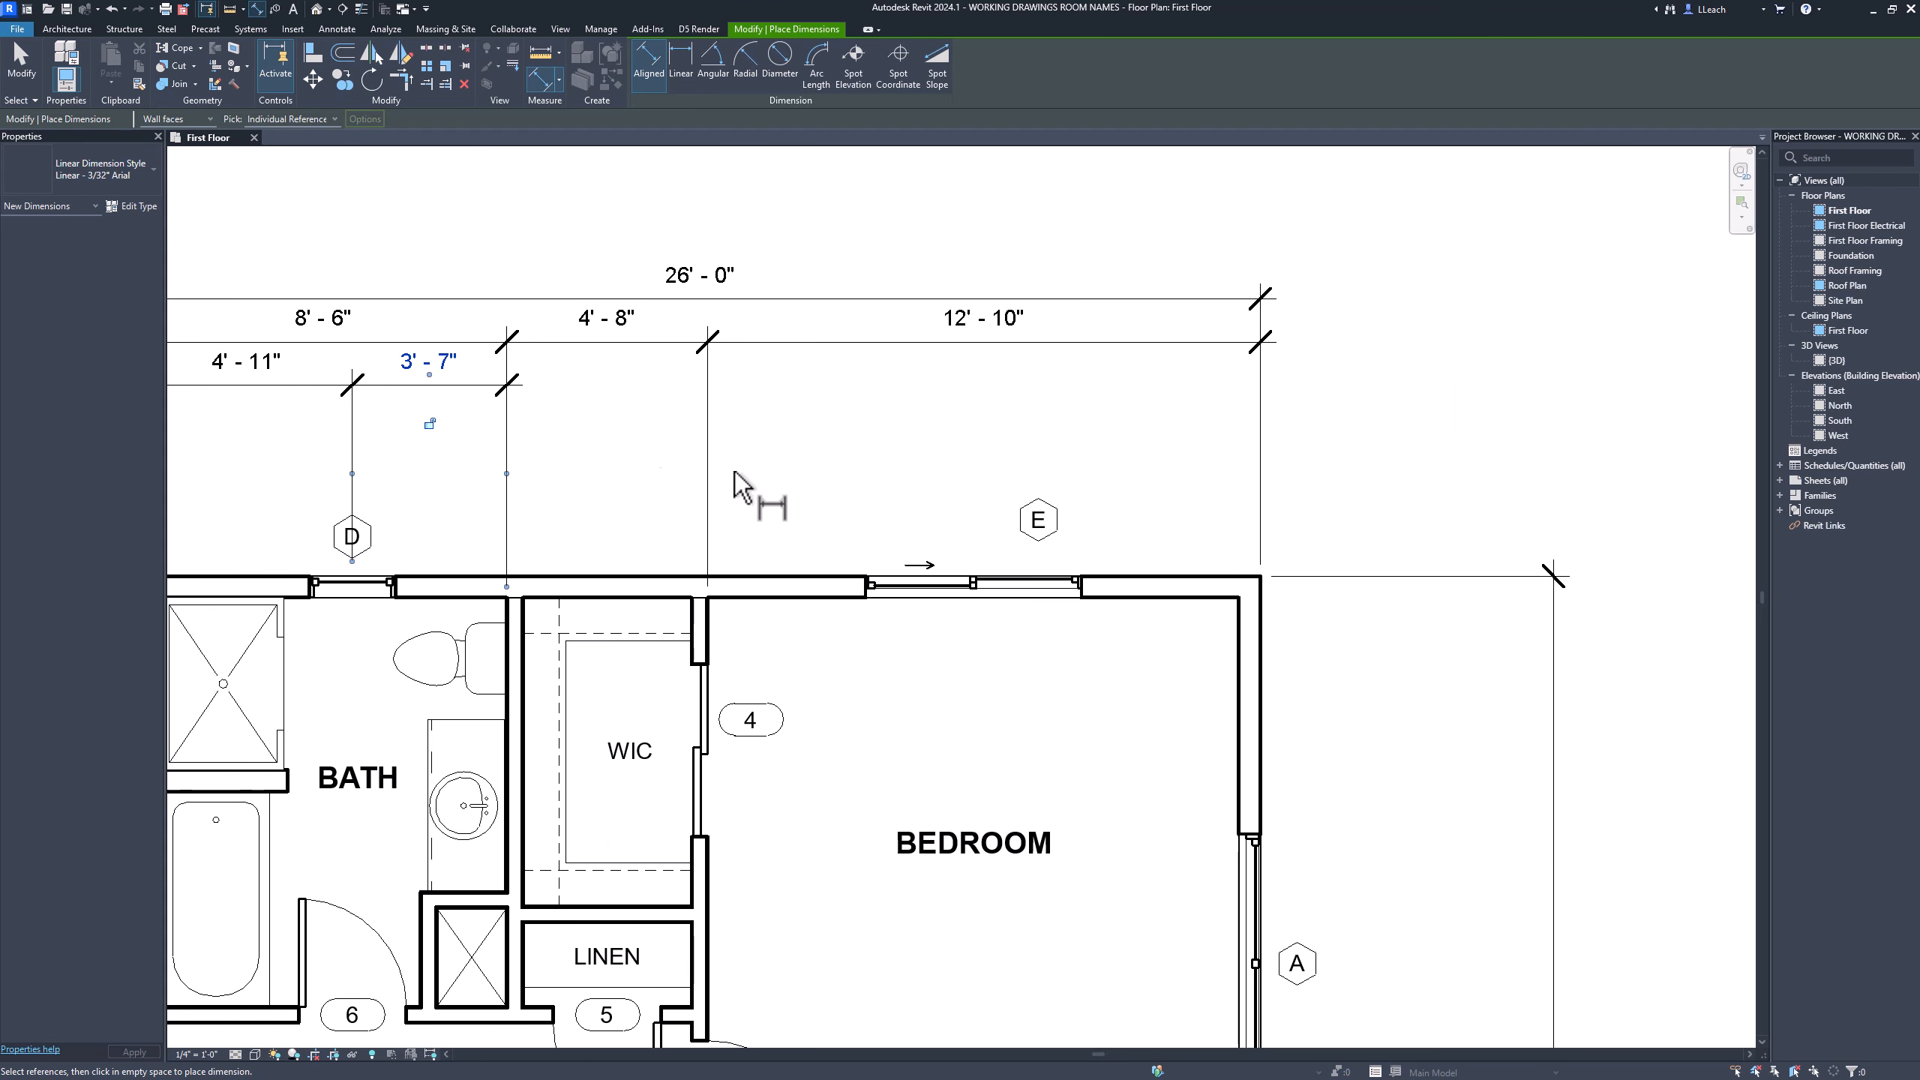
{"action": "middle_click_drag", "start_coordinate": [779, 492], "coordinate": [699, 484]}
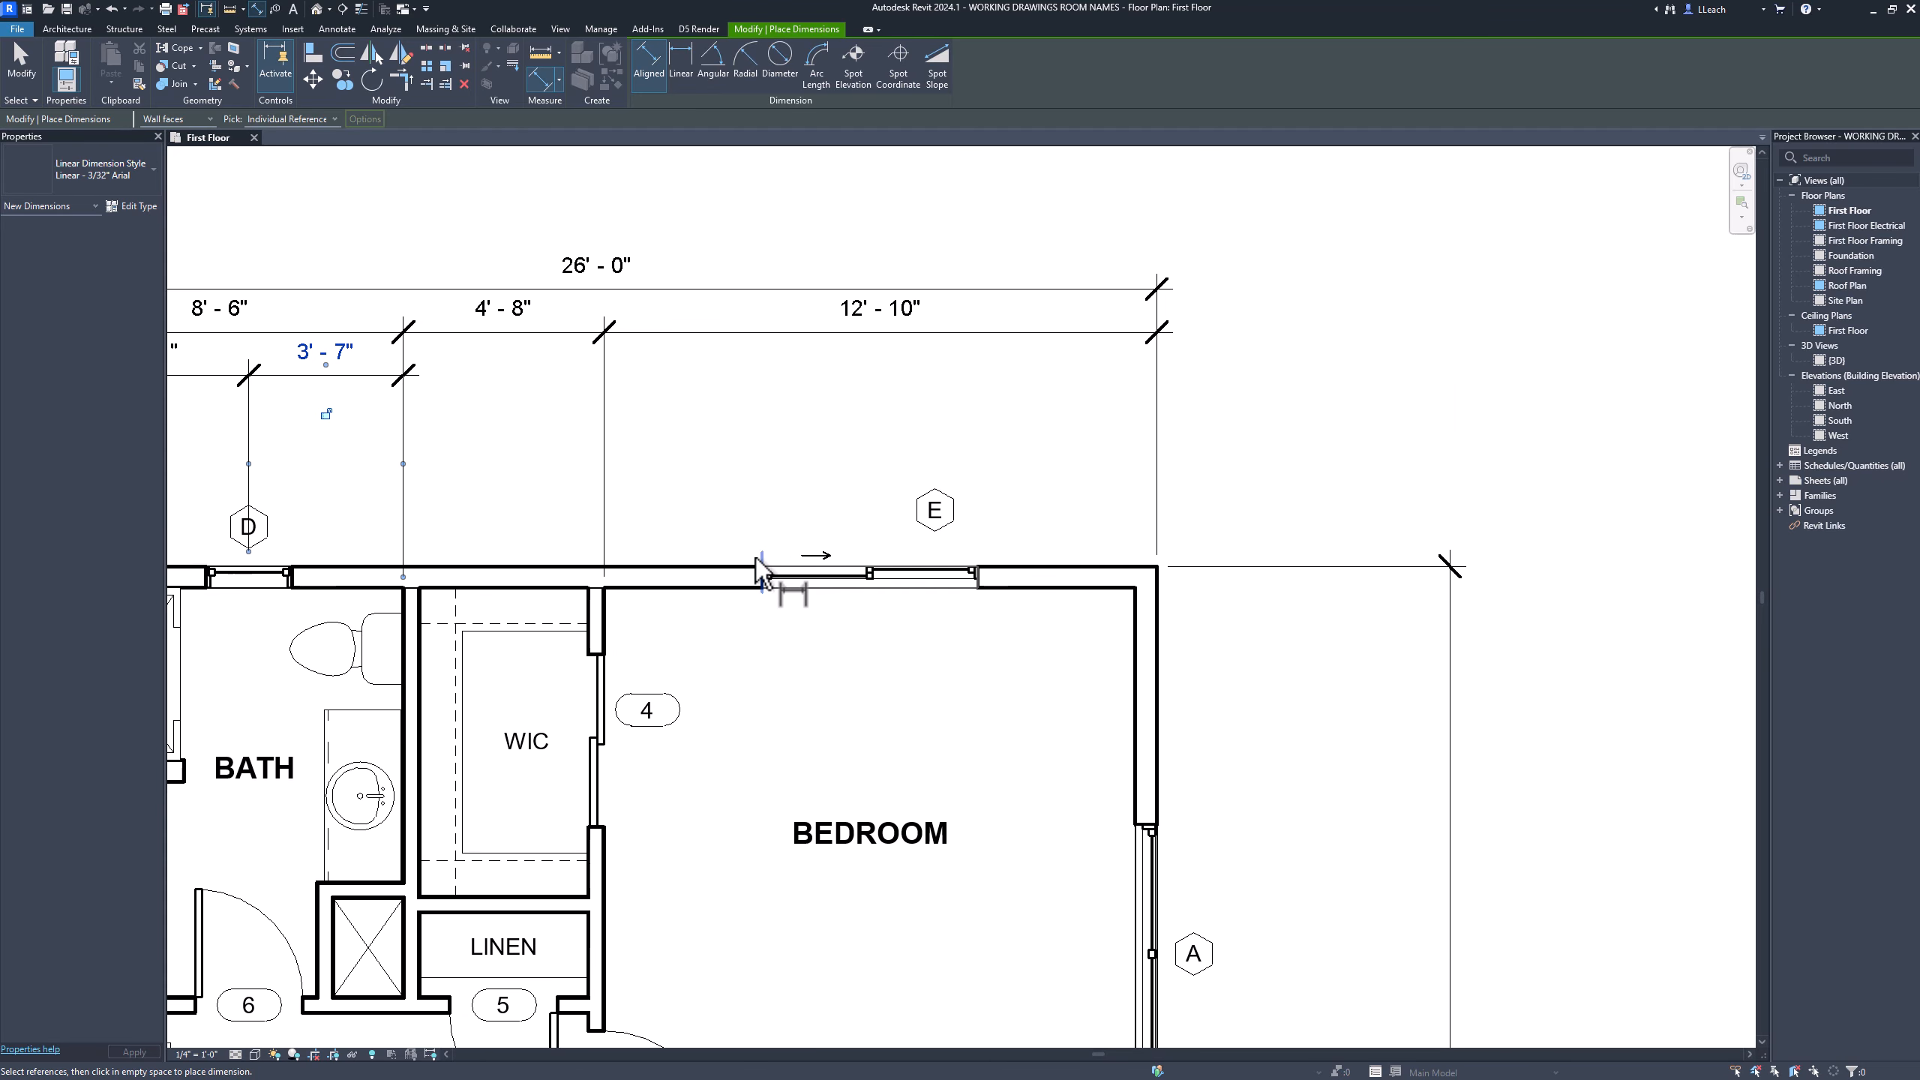
{"action": "left_click", "coordinate": [609, 613]}
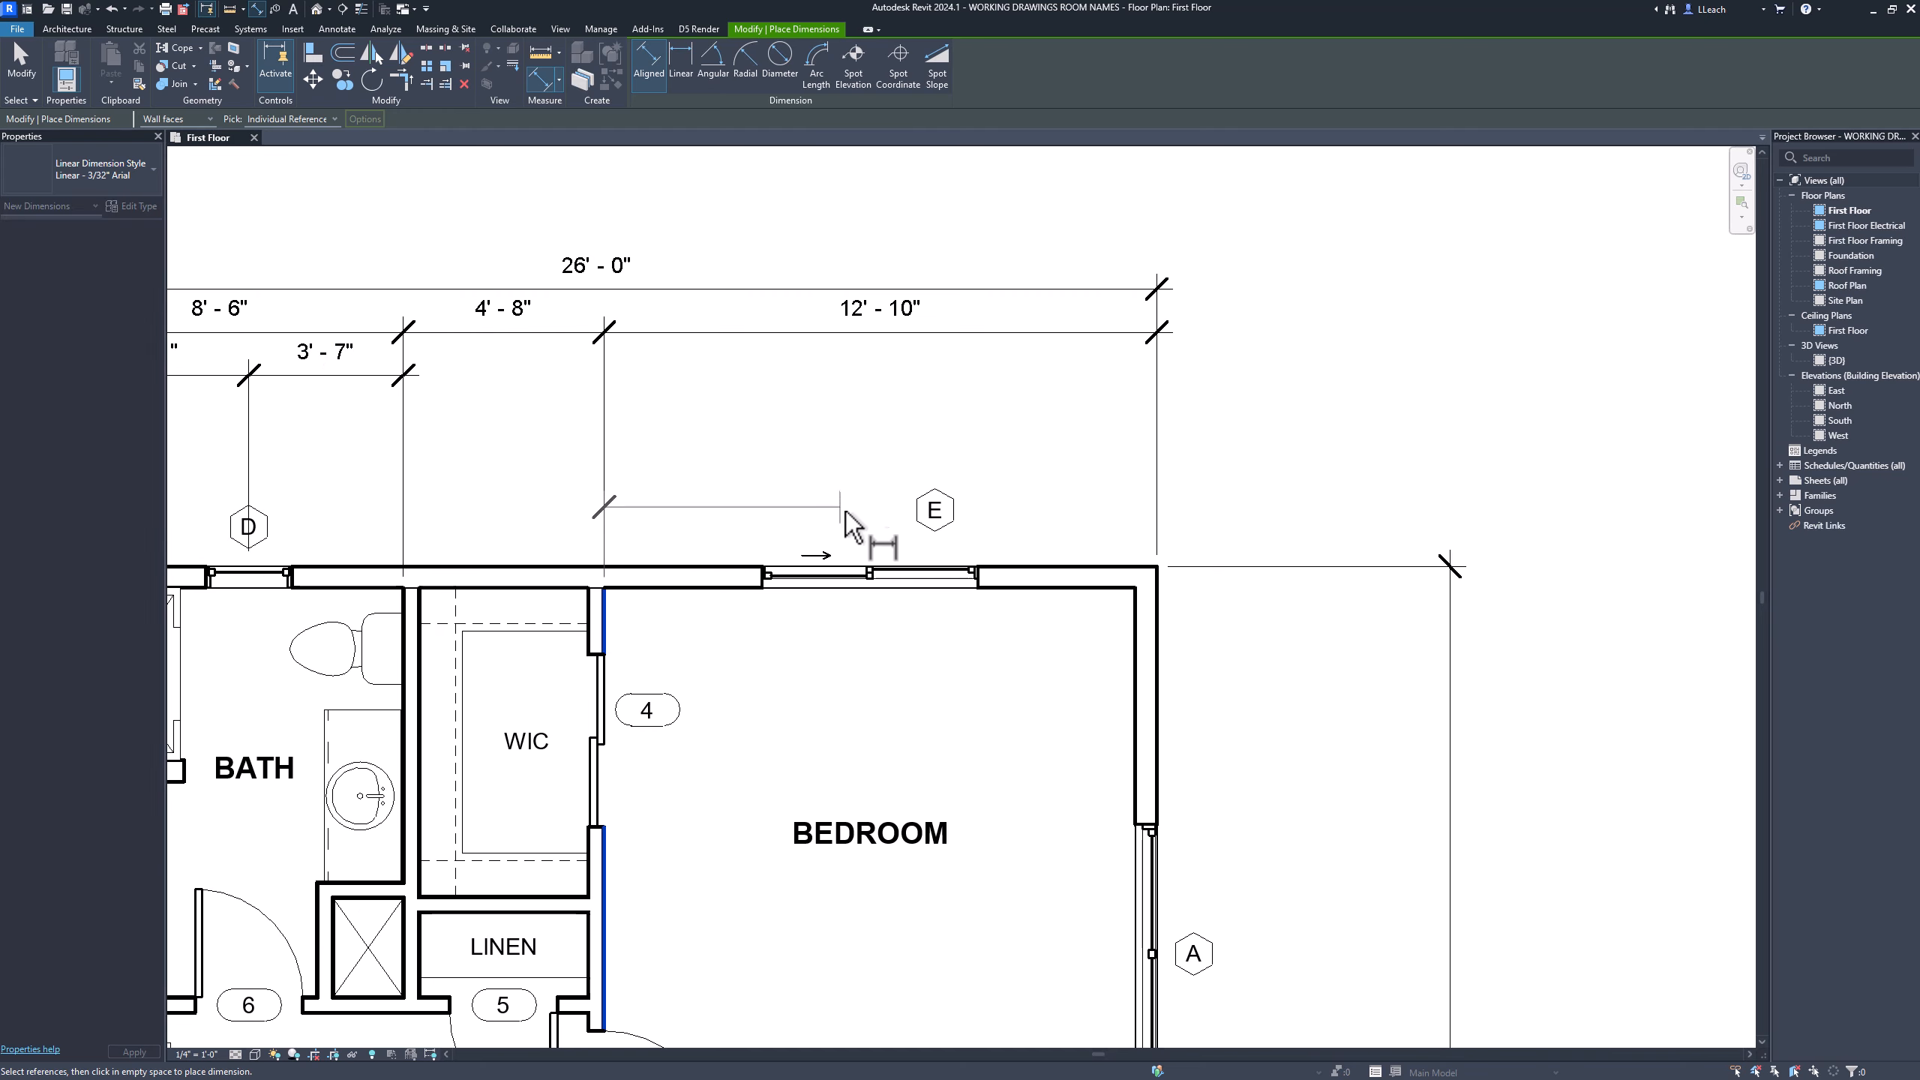
{"action": "left_click", "coordinate": [873, 565]}
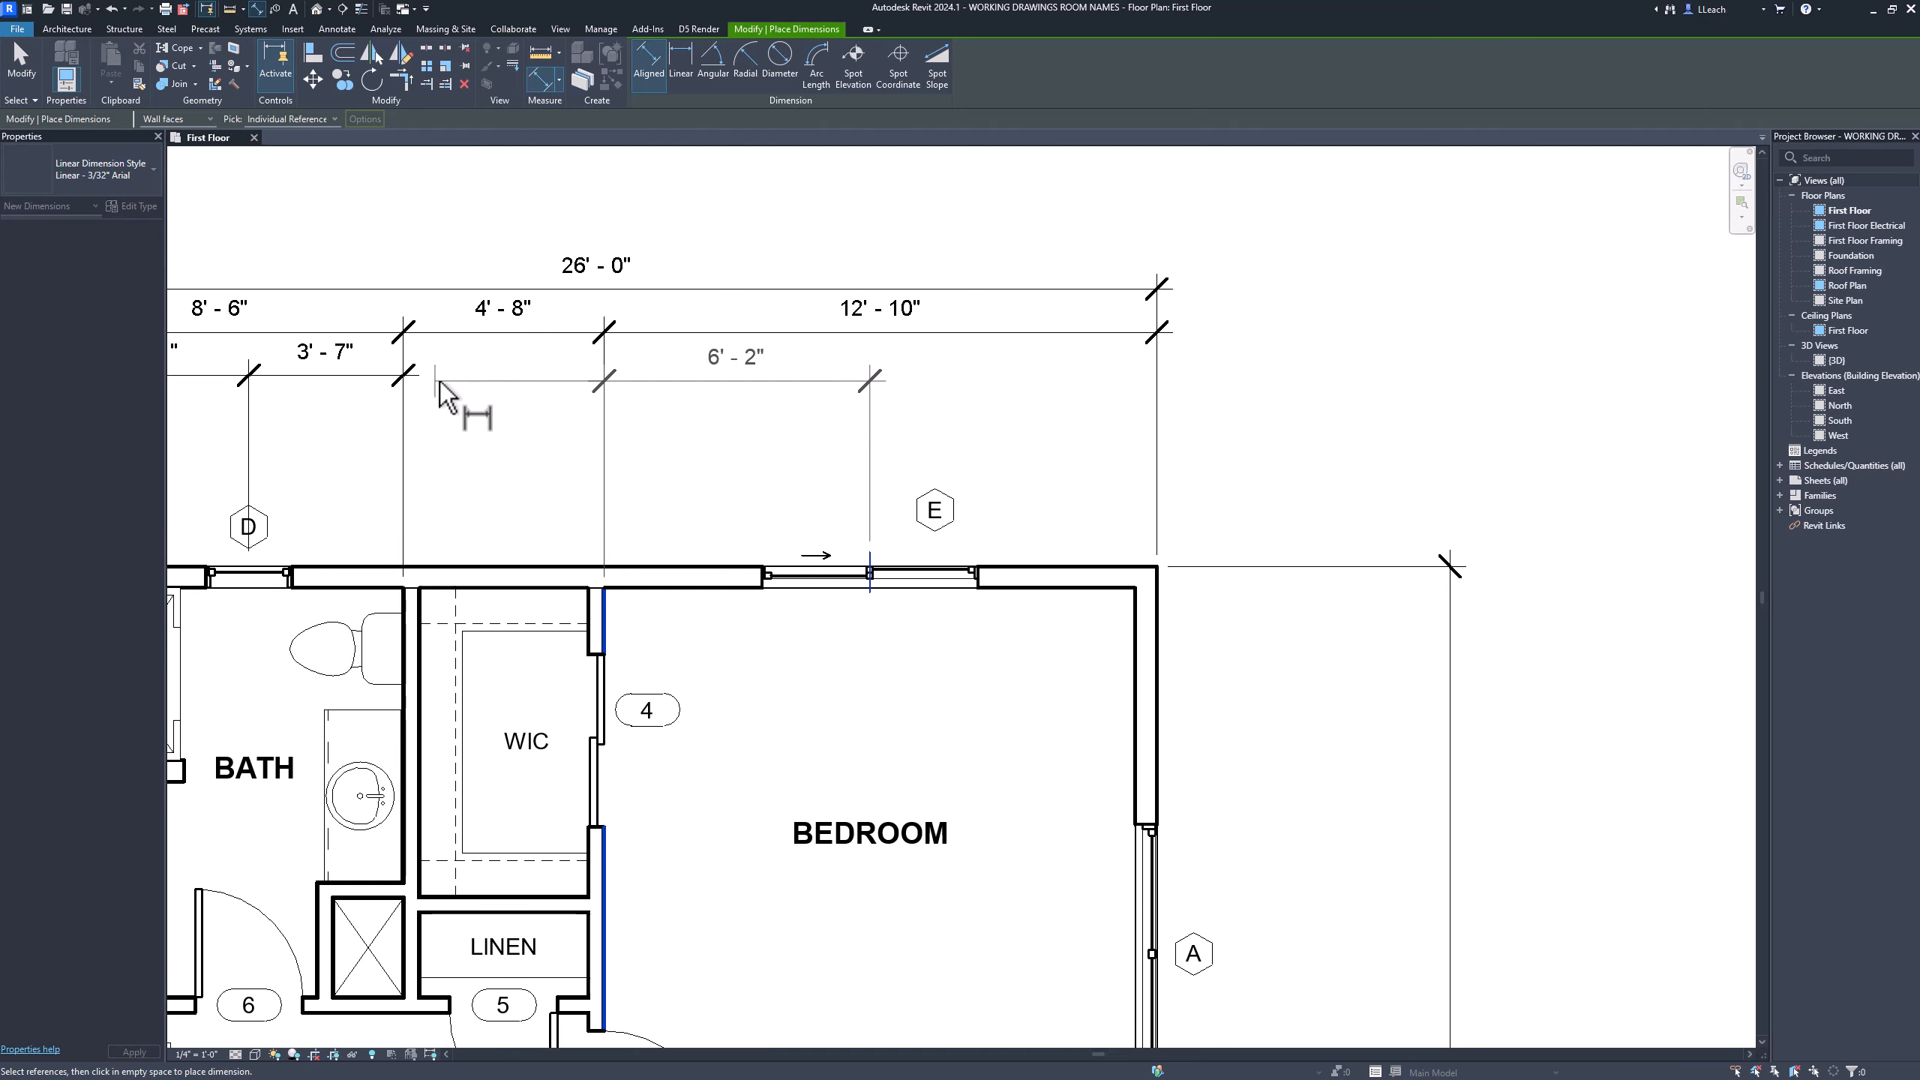
{"action": "left_click", "coordinate": [764, 378]}
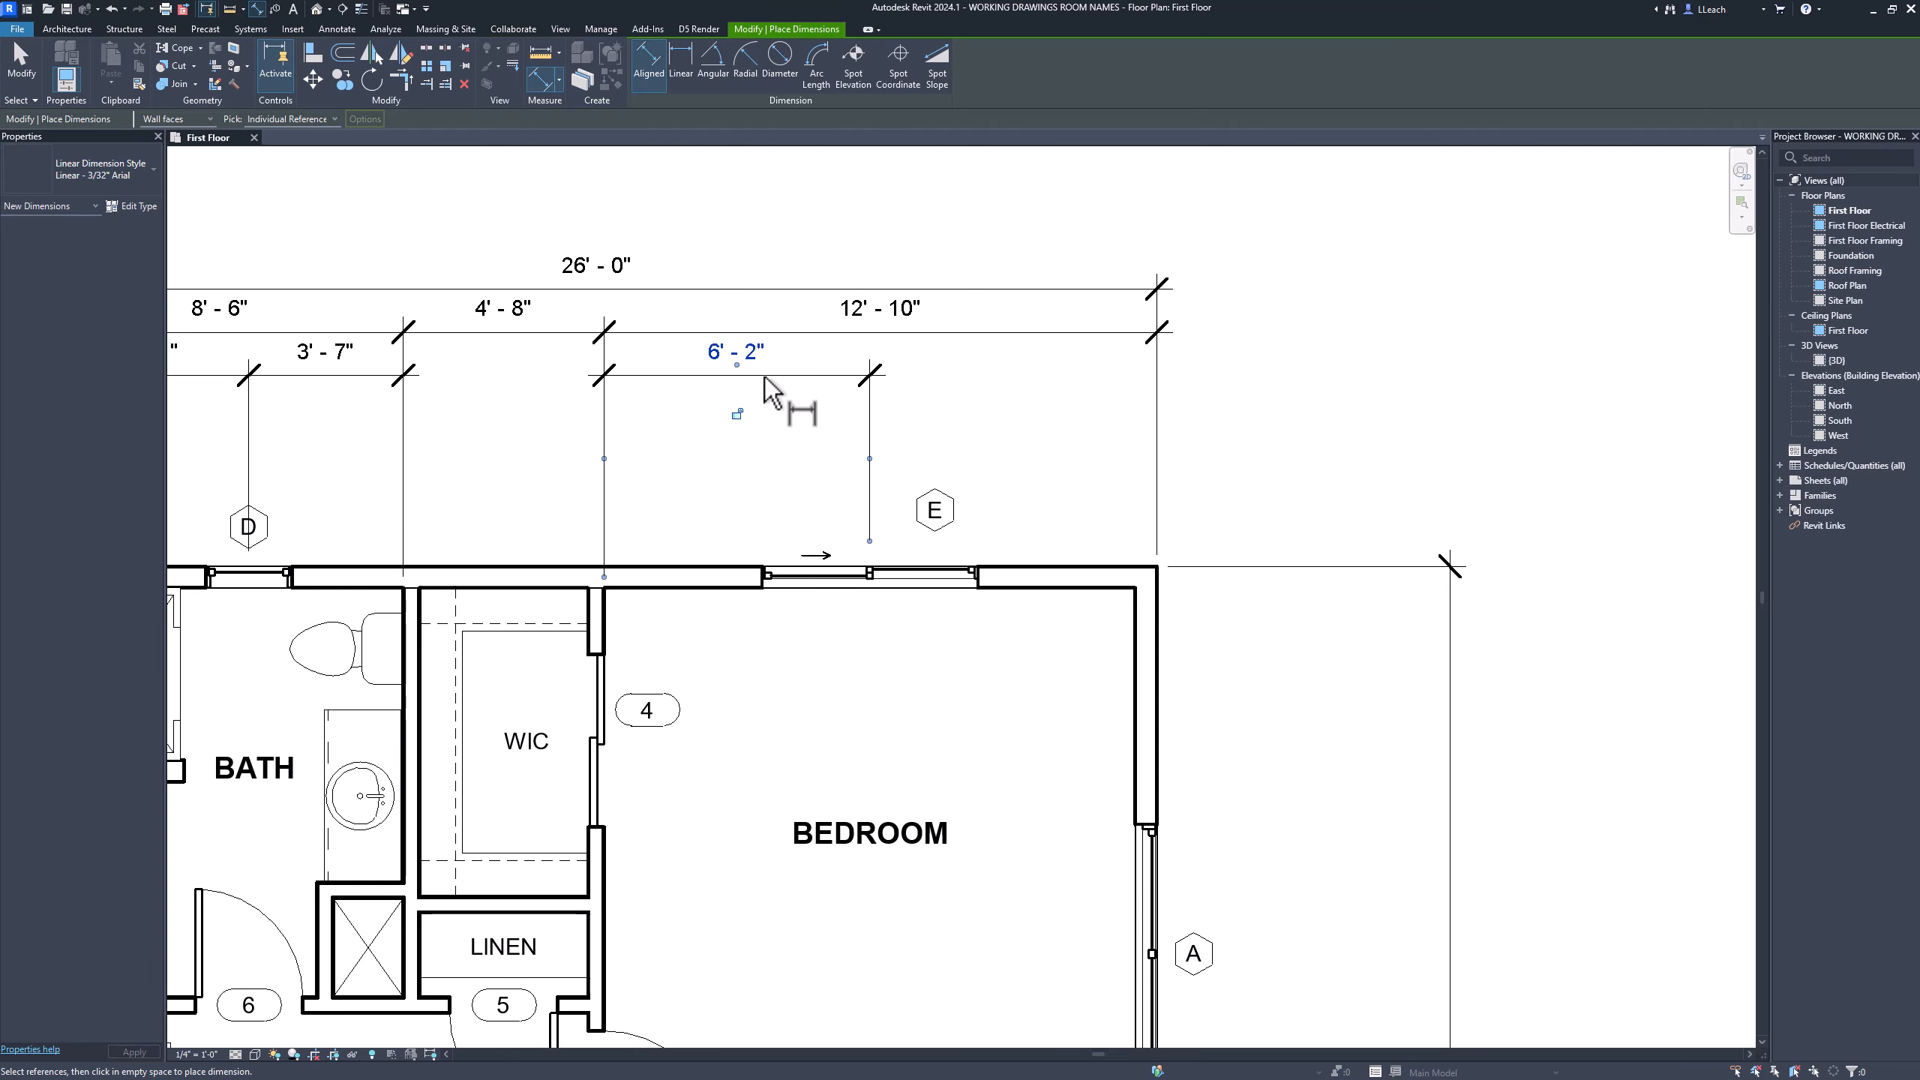
Complete the window string above the plan with a dimension from window E's centre to the right exterior wall's outer face
{"action": "left_click", "coordinate": [871, 563]}
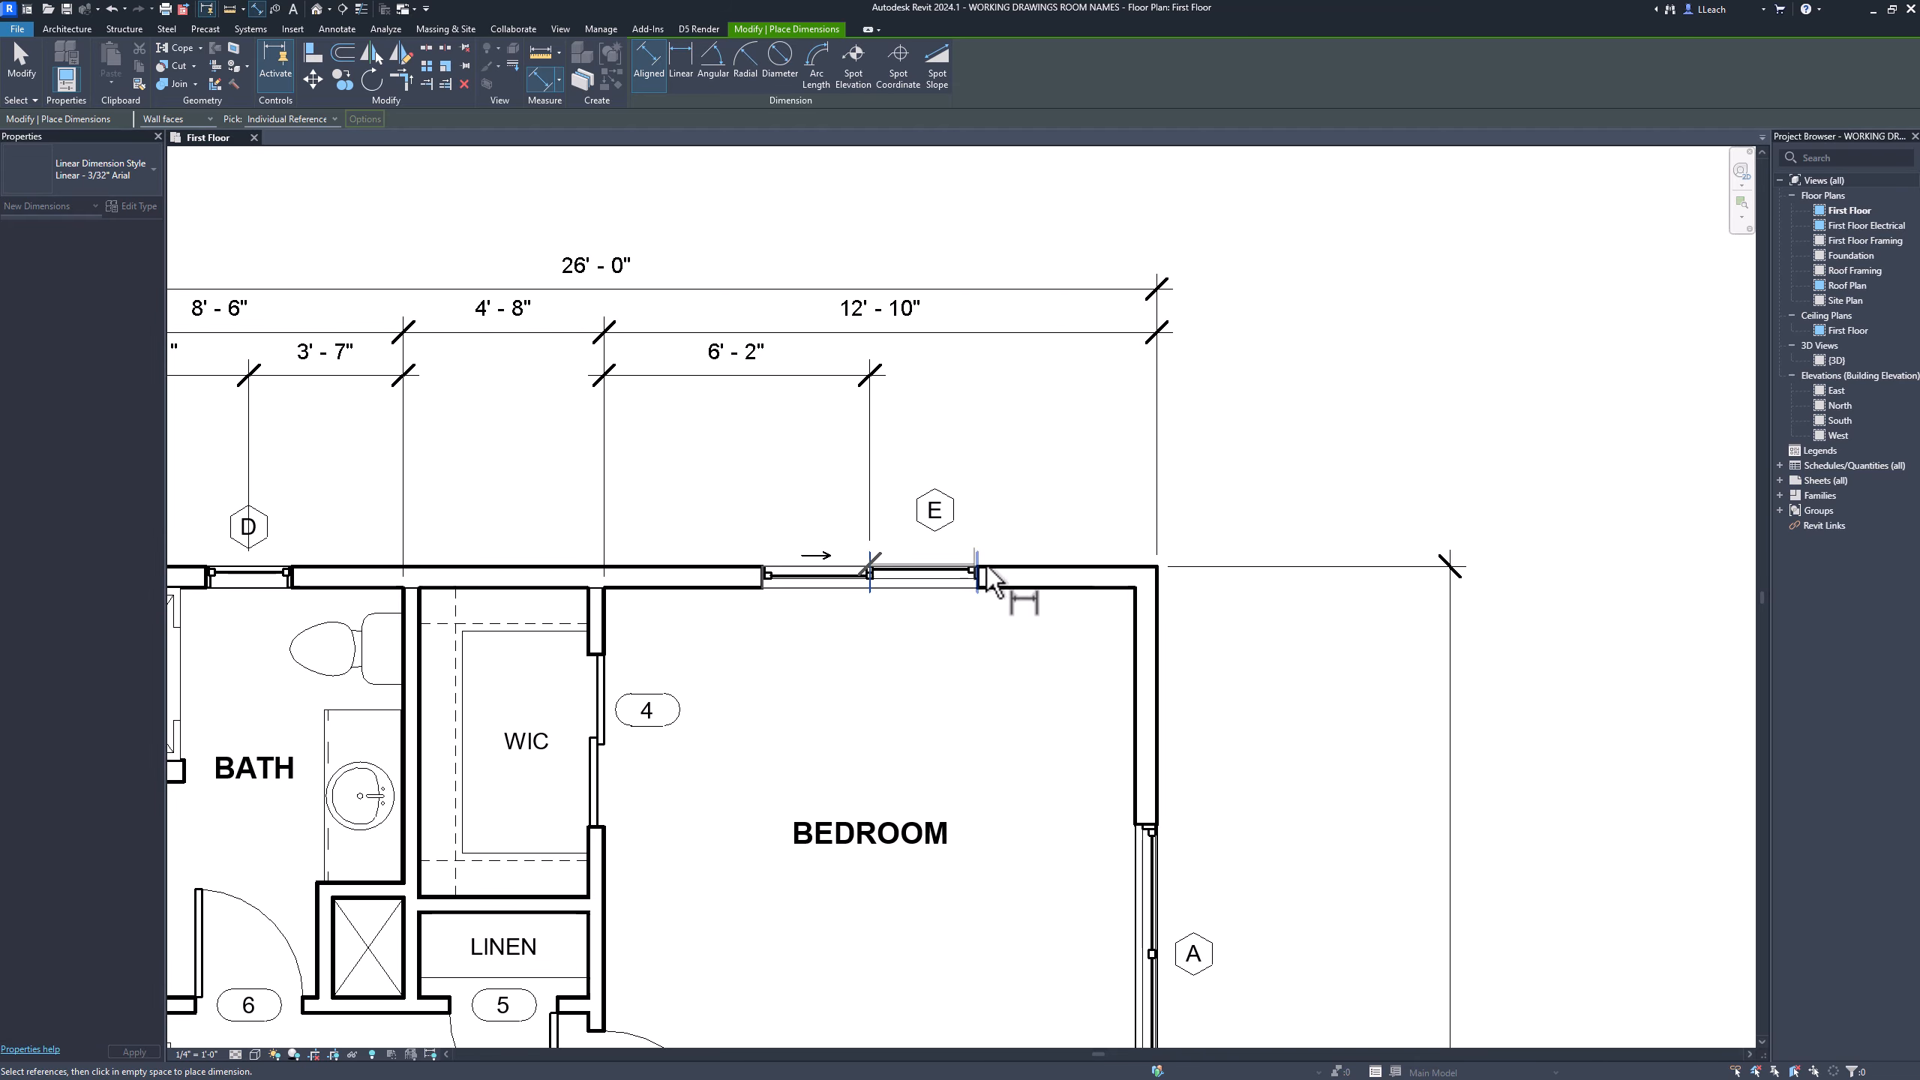
{"action": "left_click", "coordinate": [1162, 624]}
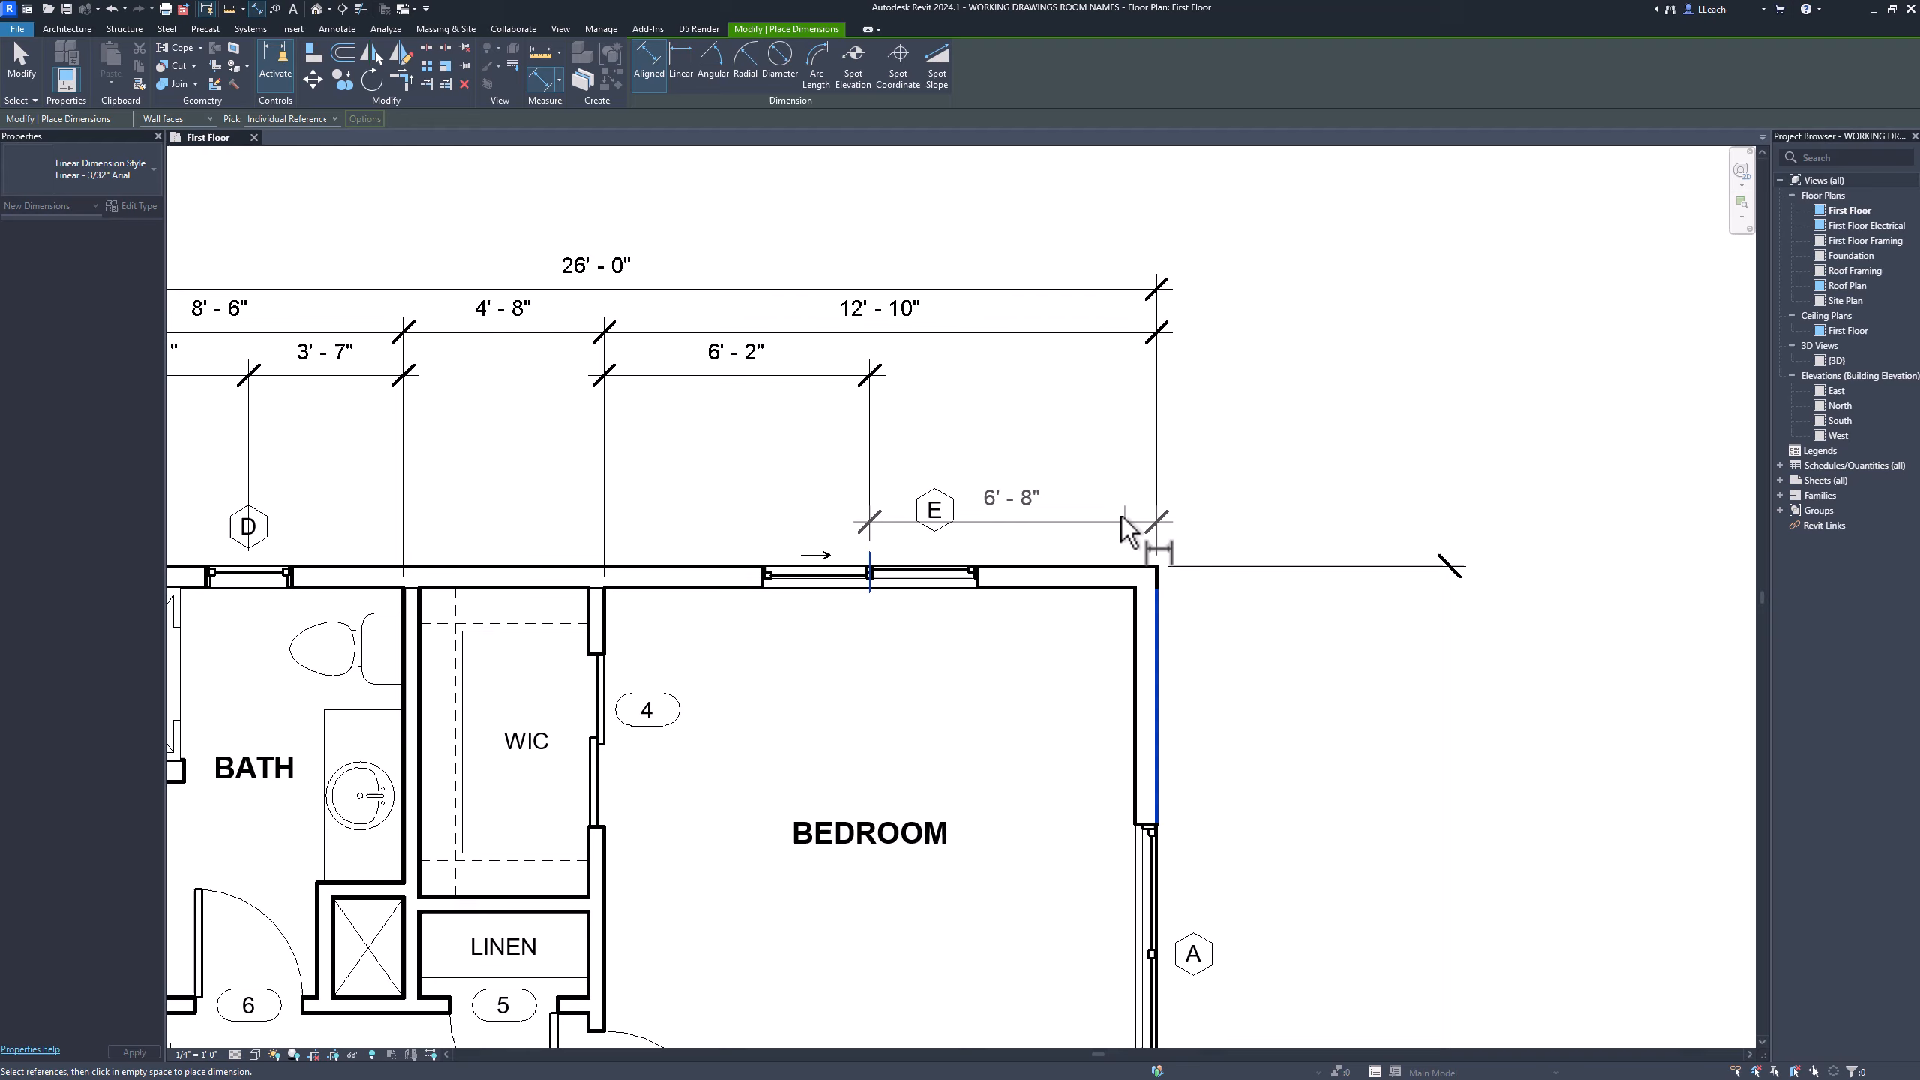
{"action": "left_click", "coordinate": [1090, 378]}
{"action": "middle_click_drag", "start_coordinate": [1093, 423], "coordinate": [1329, 454]}
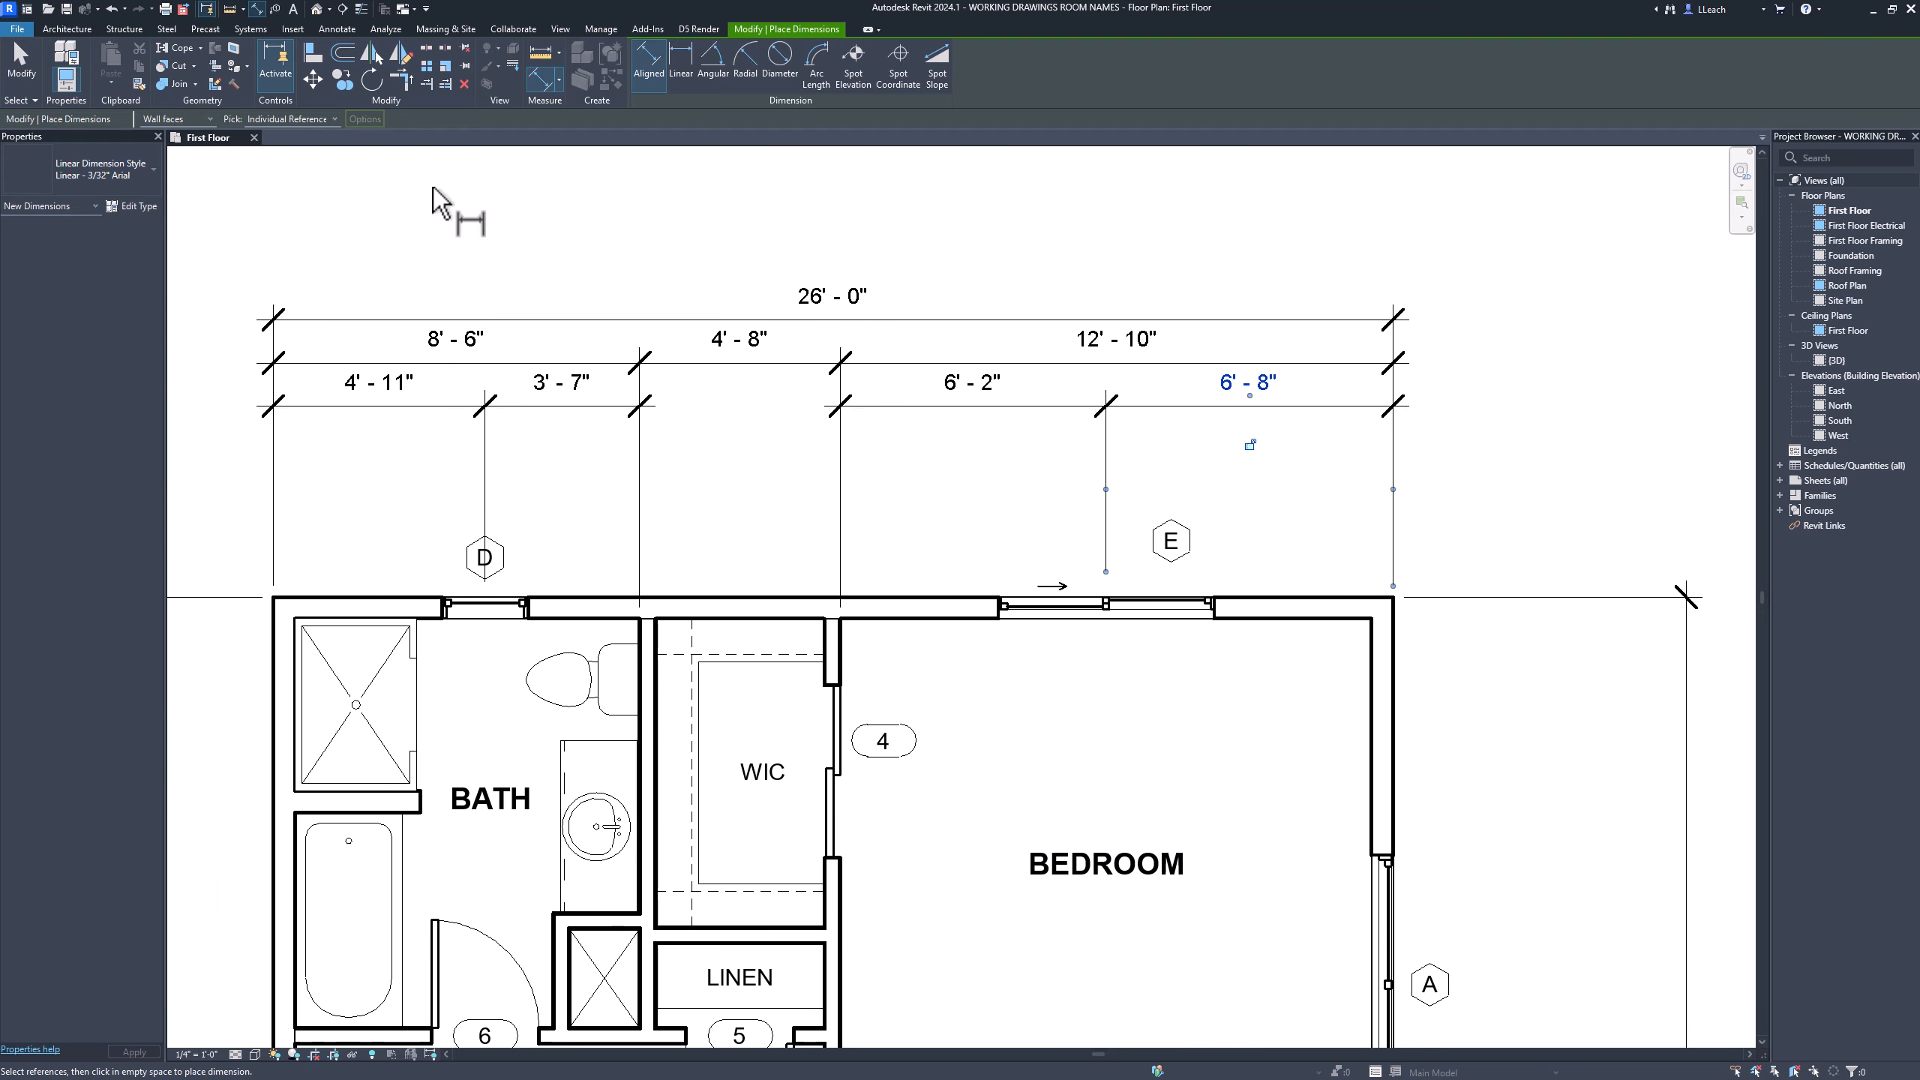
{"action": "left_click", "coordinate": [24, 57]}
Examine the three dimension strings above the plan and the walls and openings along the plan's sides
{"action": "scroll", "coordinate": [793, 429], "scroll_direction": "down", "scroll_amount": 2}
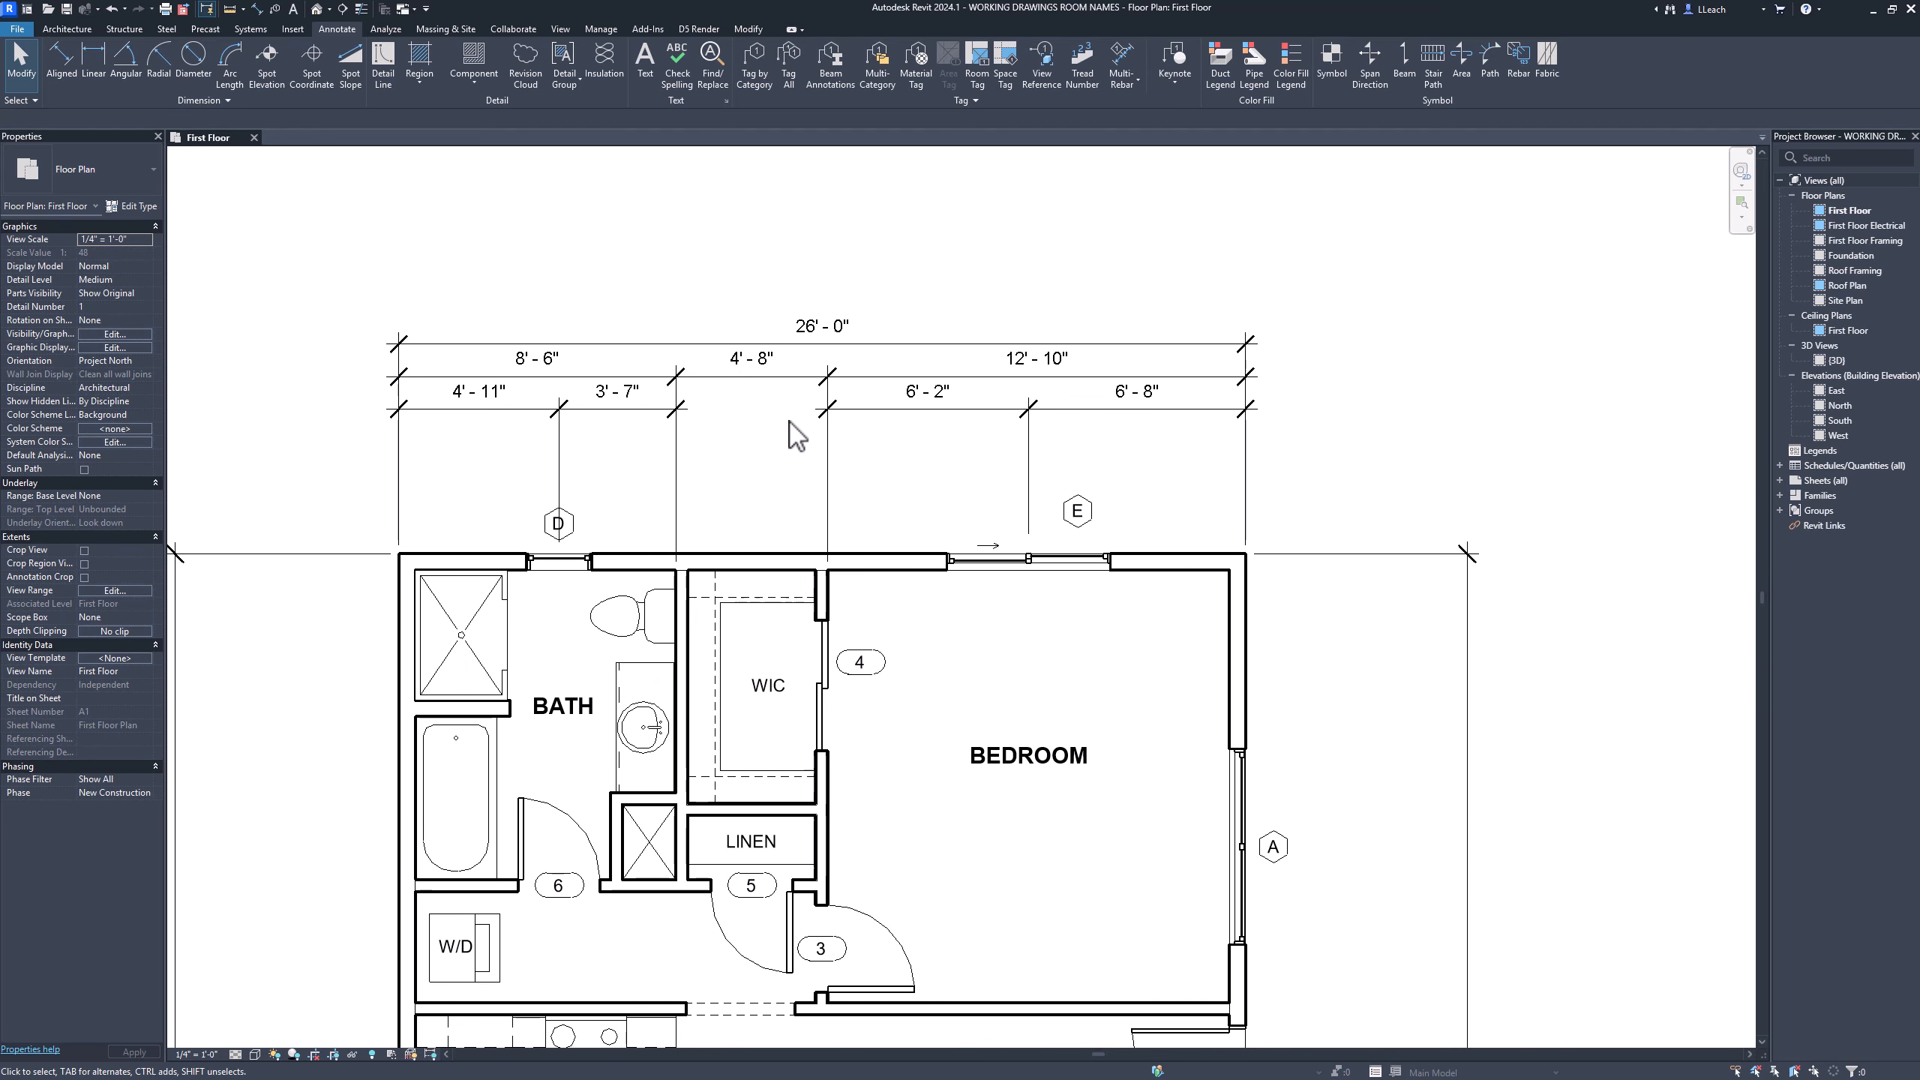
{"action": "middle_click_drag", "start_coordinate": [855, 452], "coordinate": [890, 438]}
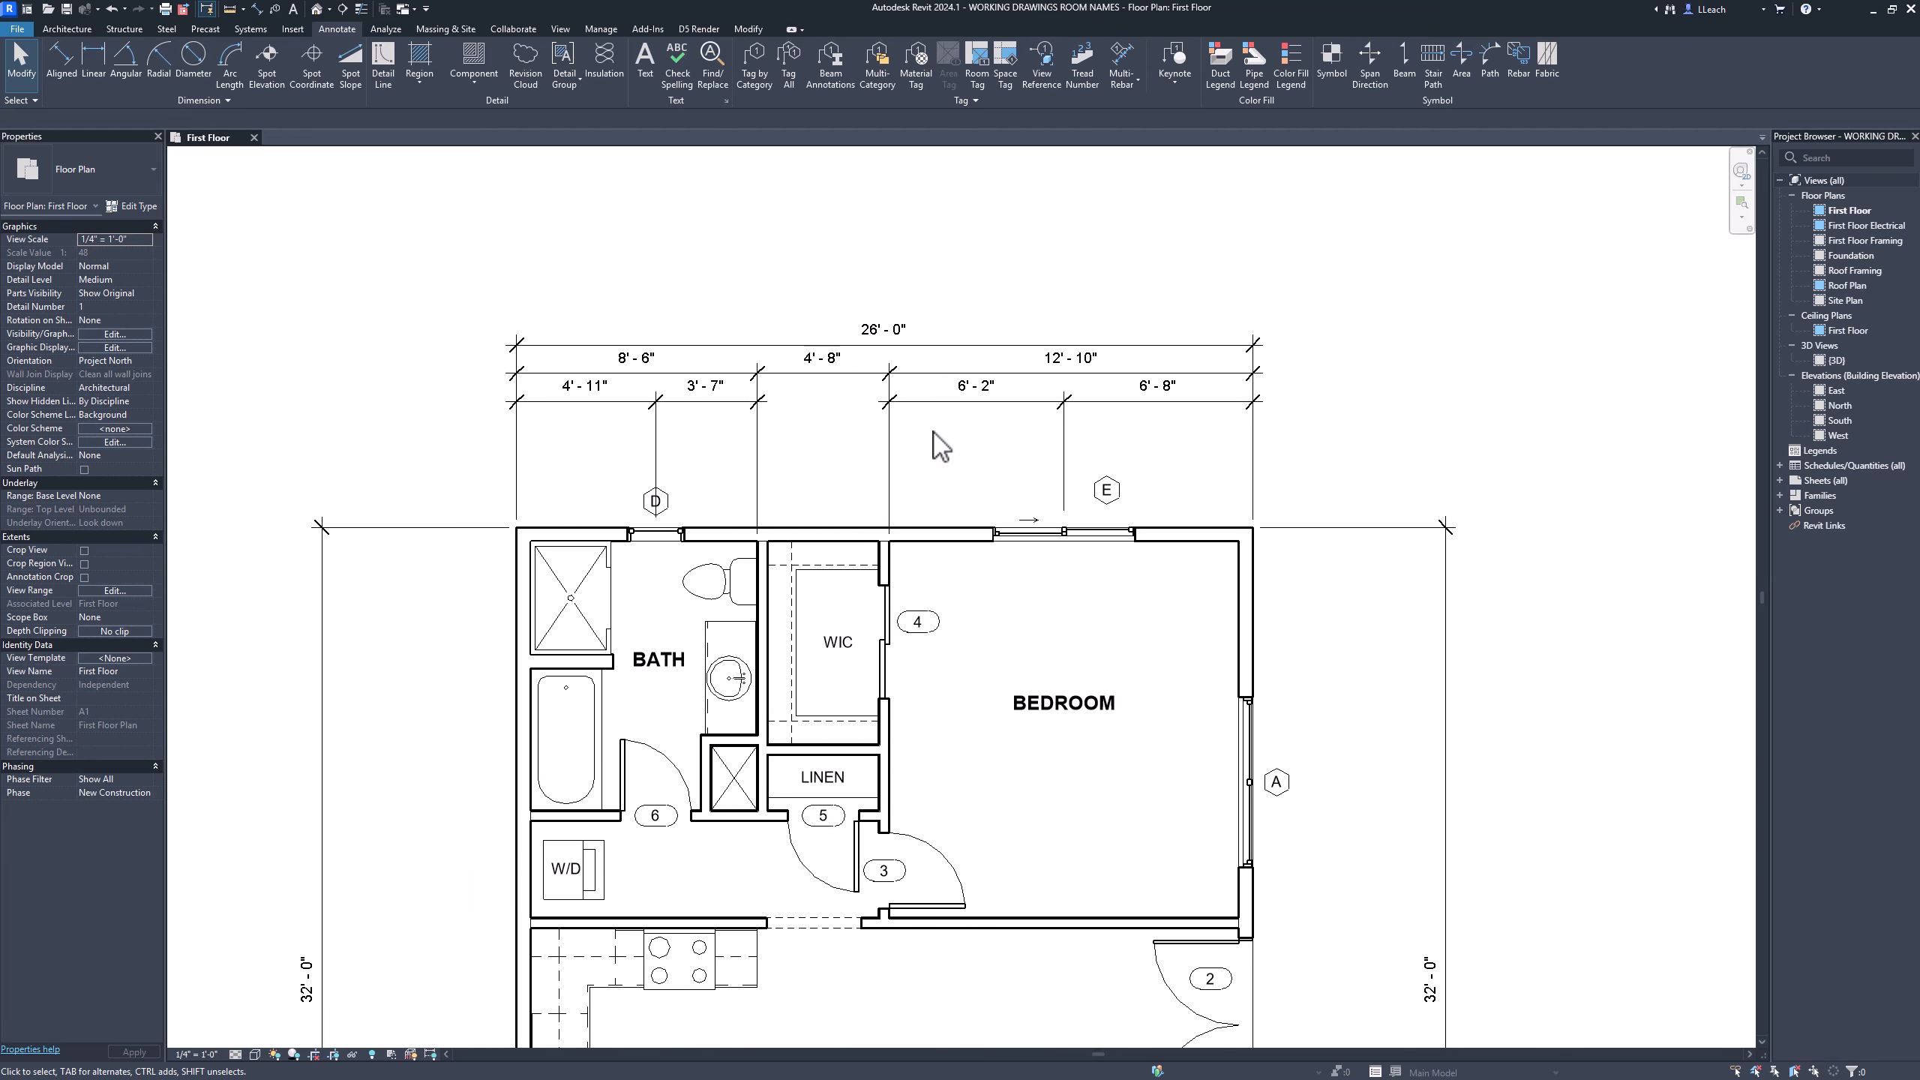
{"action": "middle_click_drag", "start_coordinate": [1037, 480], "coordinate": [995, 476]}
{"action": "scroll", "coordinate": [995, 476], "scroll_direction": "down", "scroll_amount": 1}
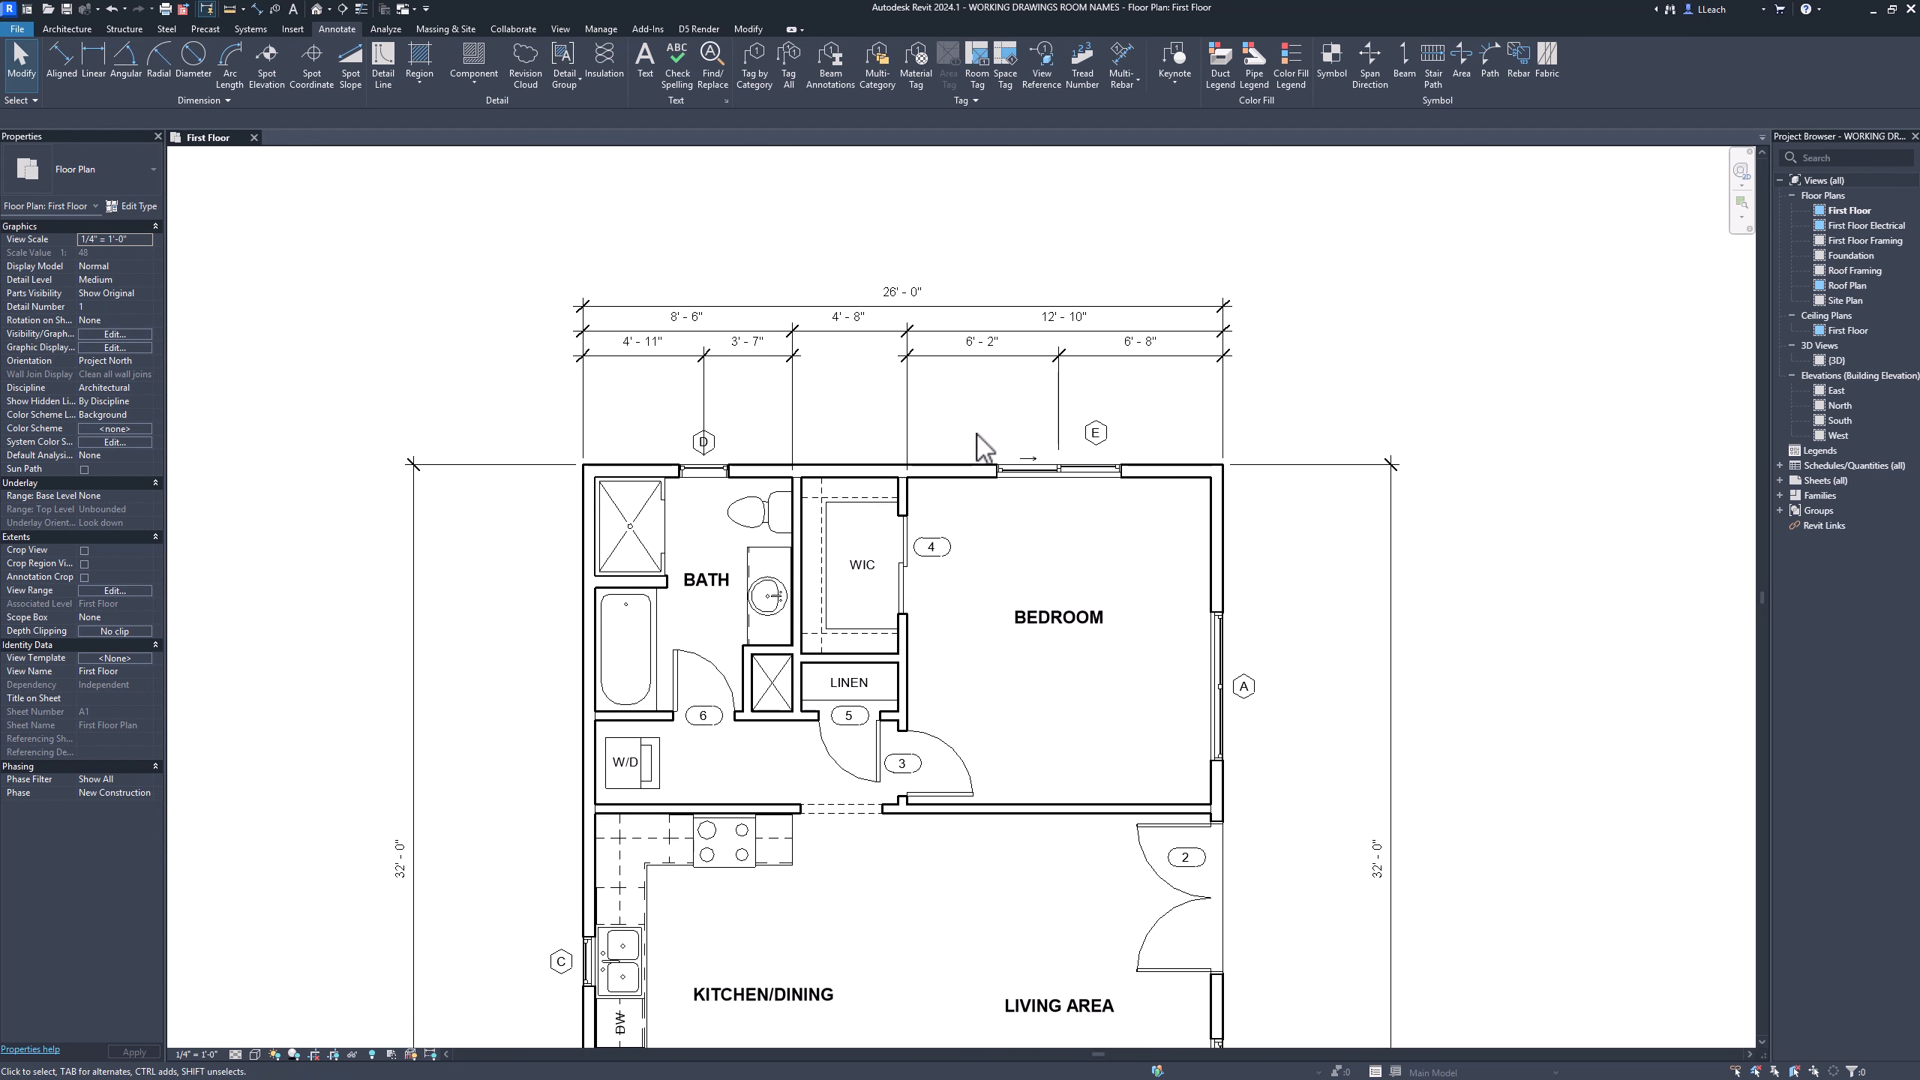
{"action": "scroll", "coordinate": [960, 424], "scroll_direction": "down", "scroll_amount": 1}
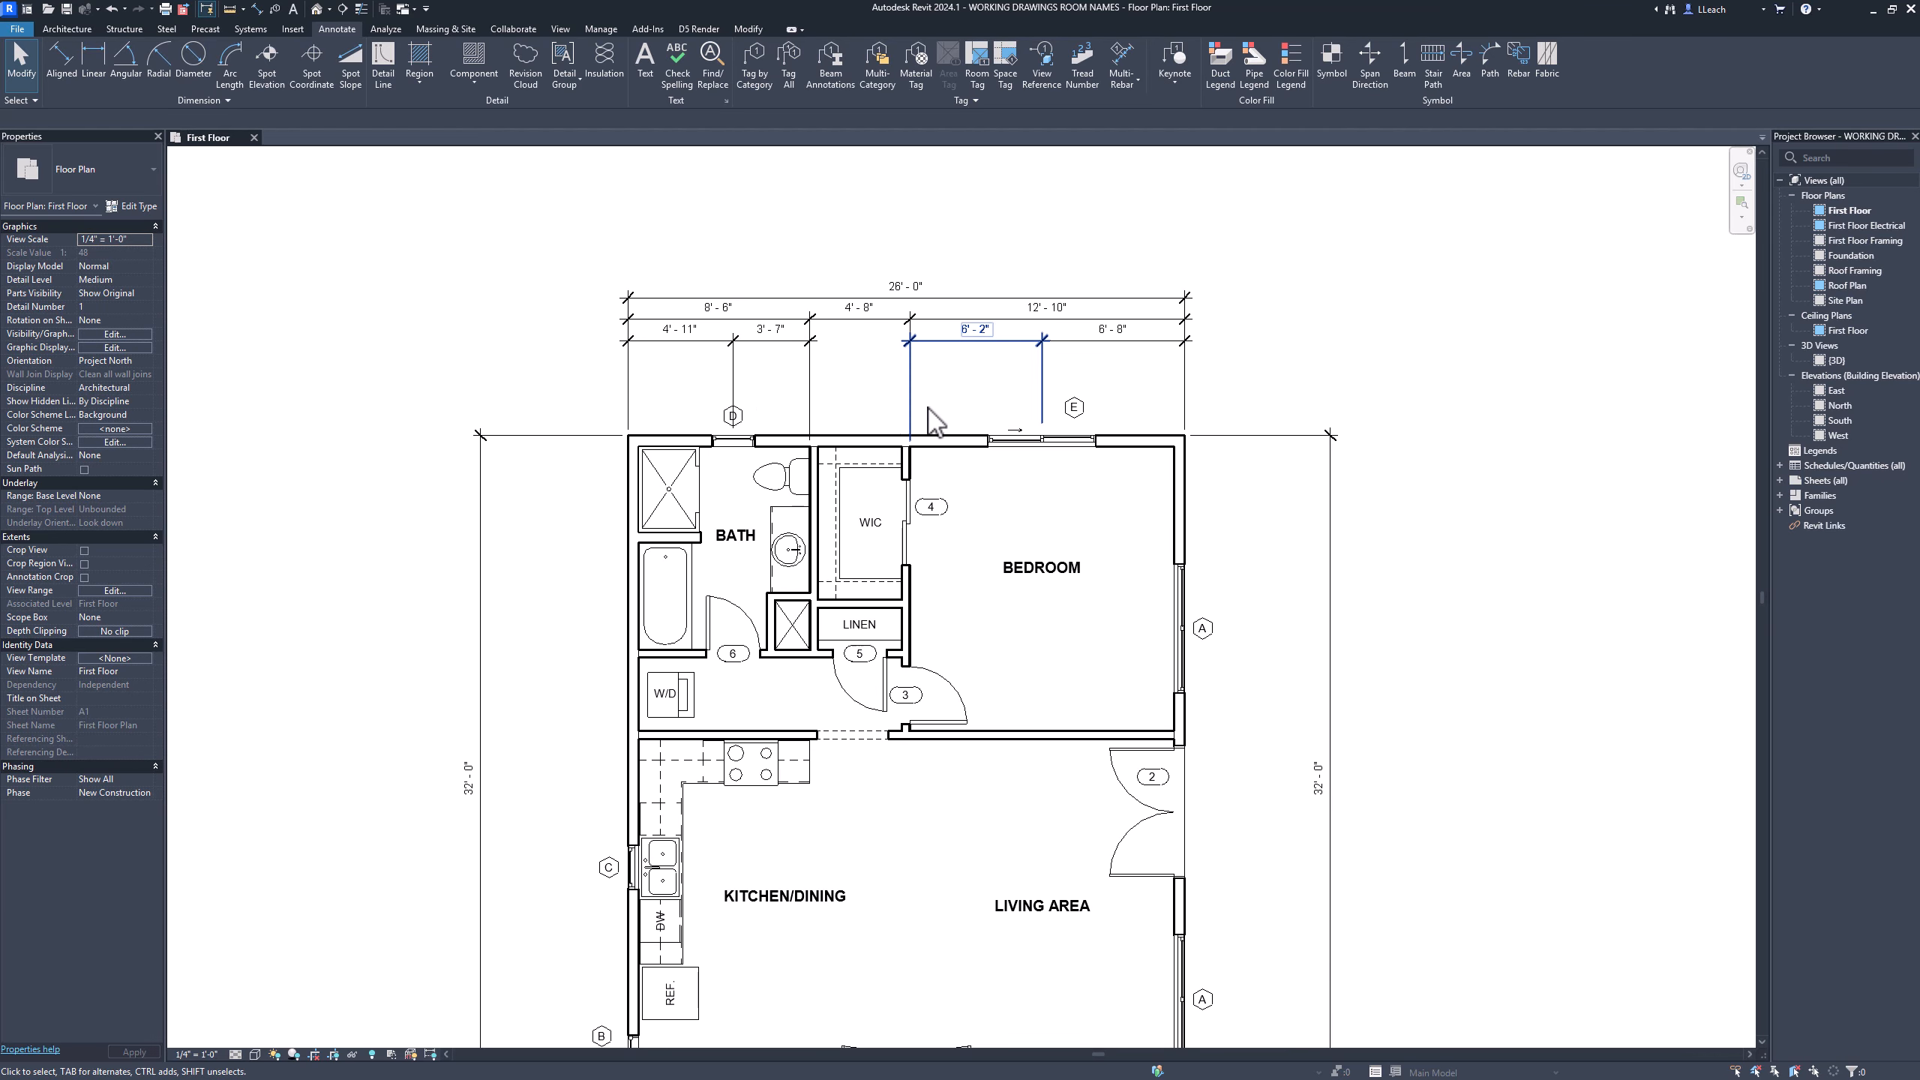
{"action": "middle_click_drag", "start_coordinate": [1130, 456], "coordinate": [1129, 408]}
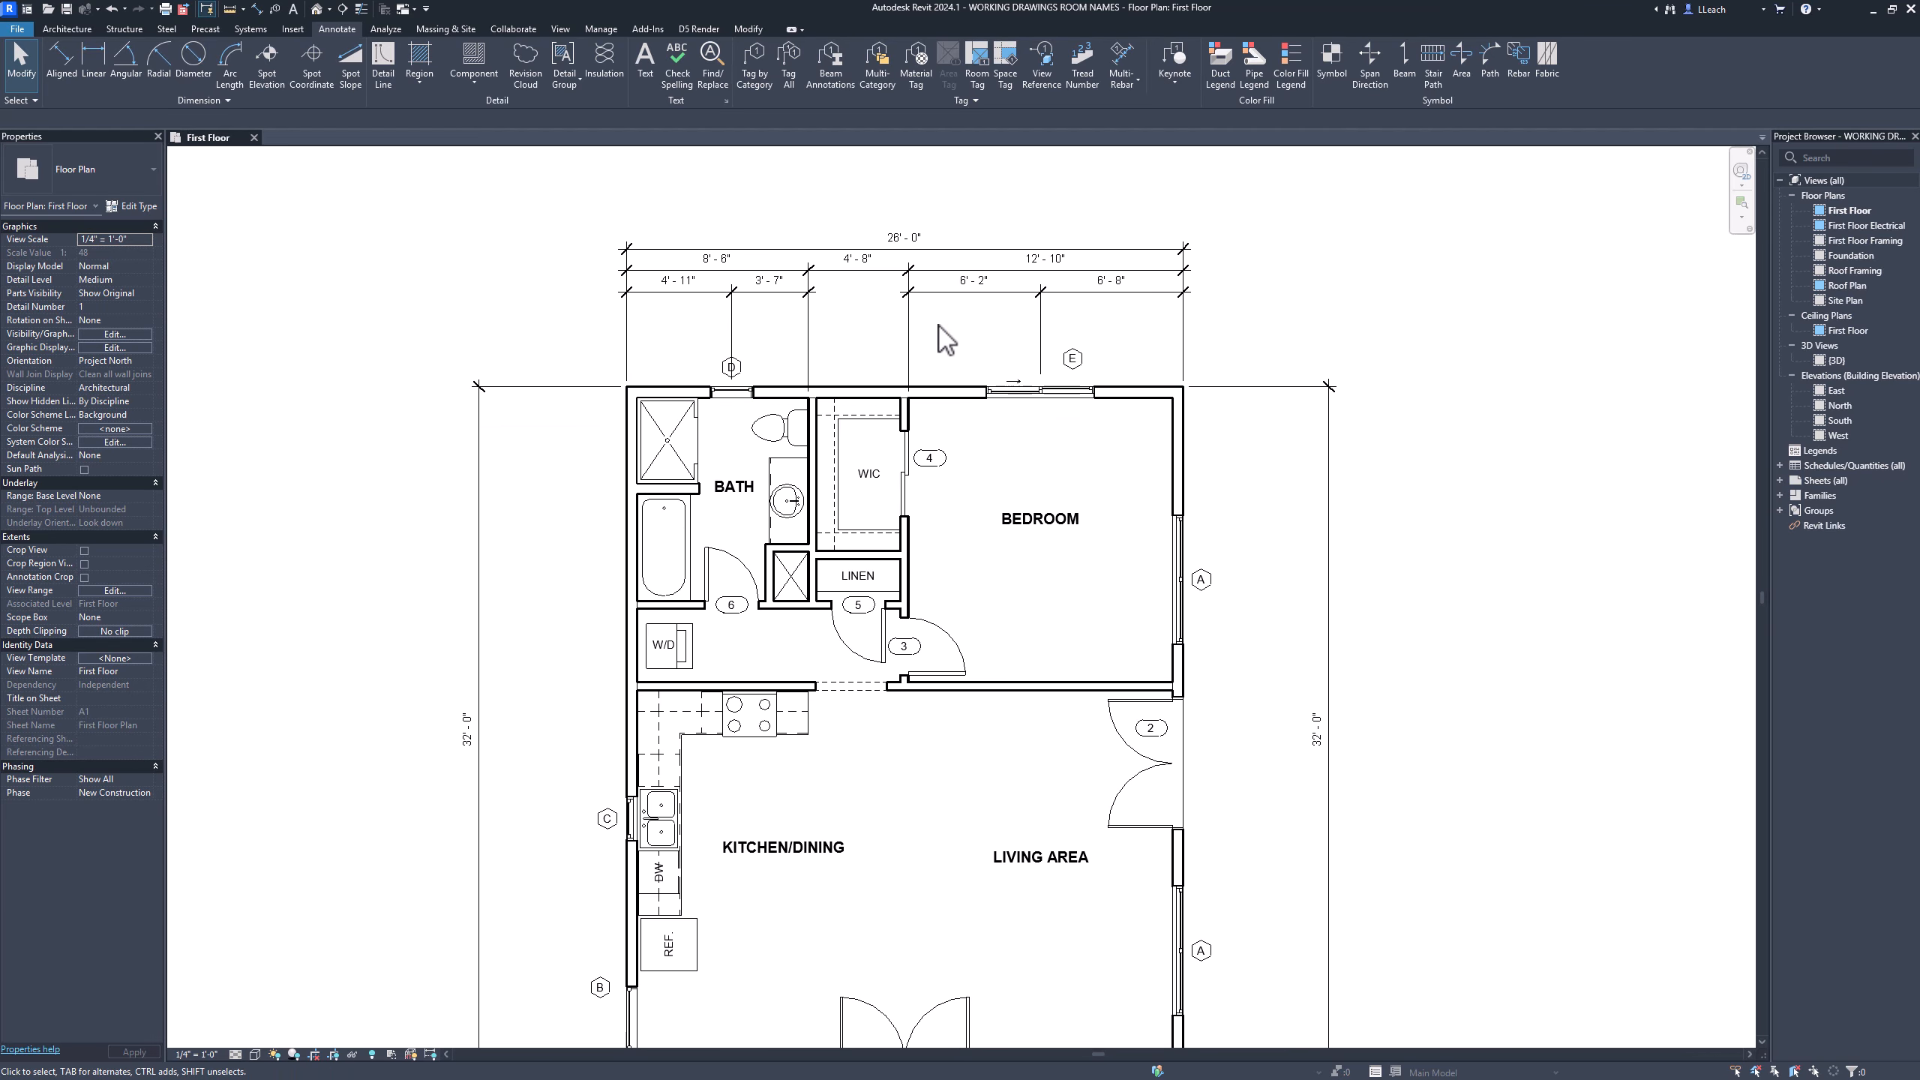
{"action": "middle_click_drag", "start_coordinate": [807, 551], "coordinate": [809, 550]}
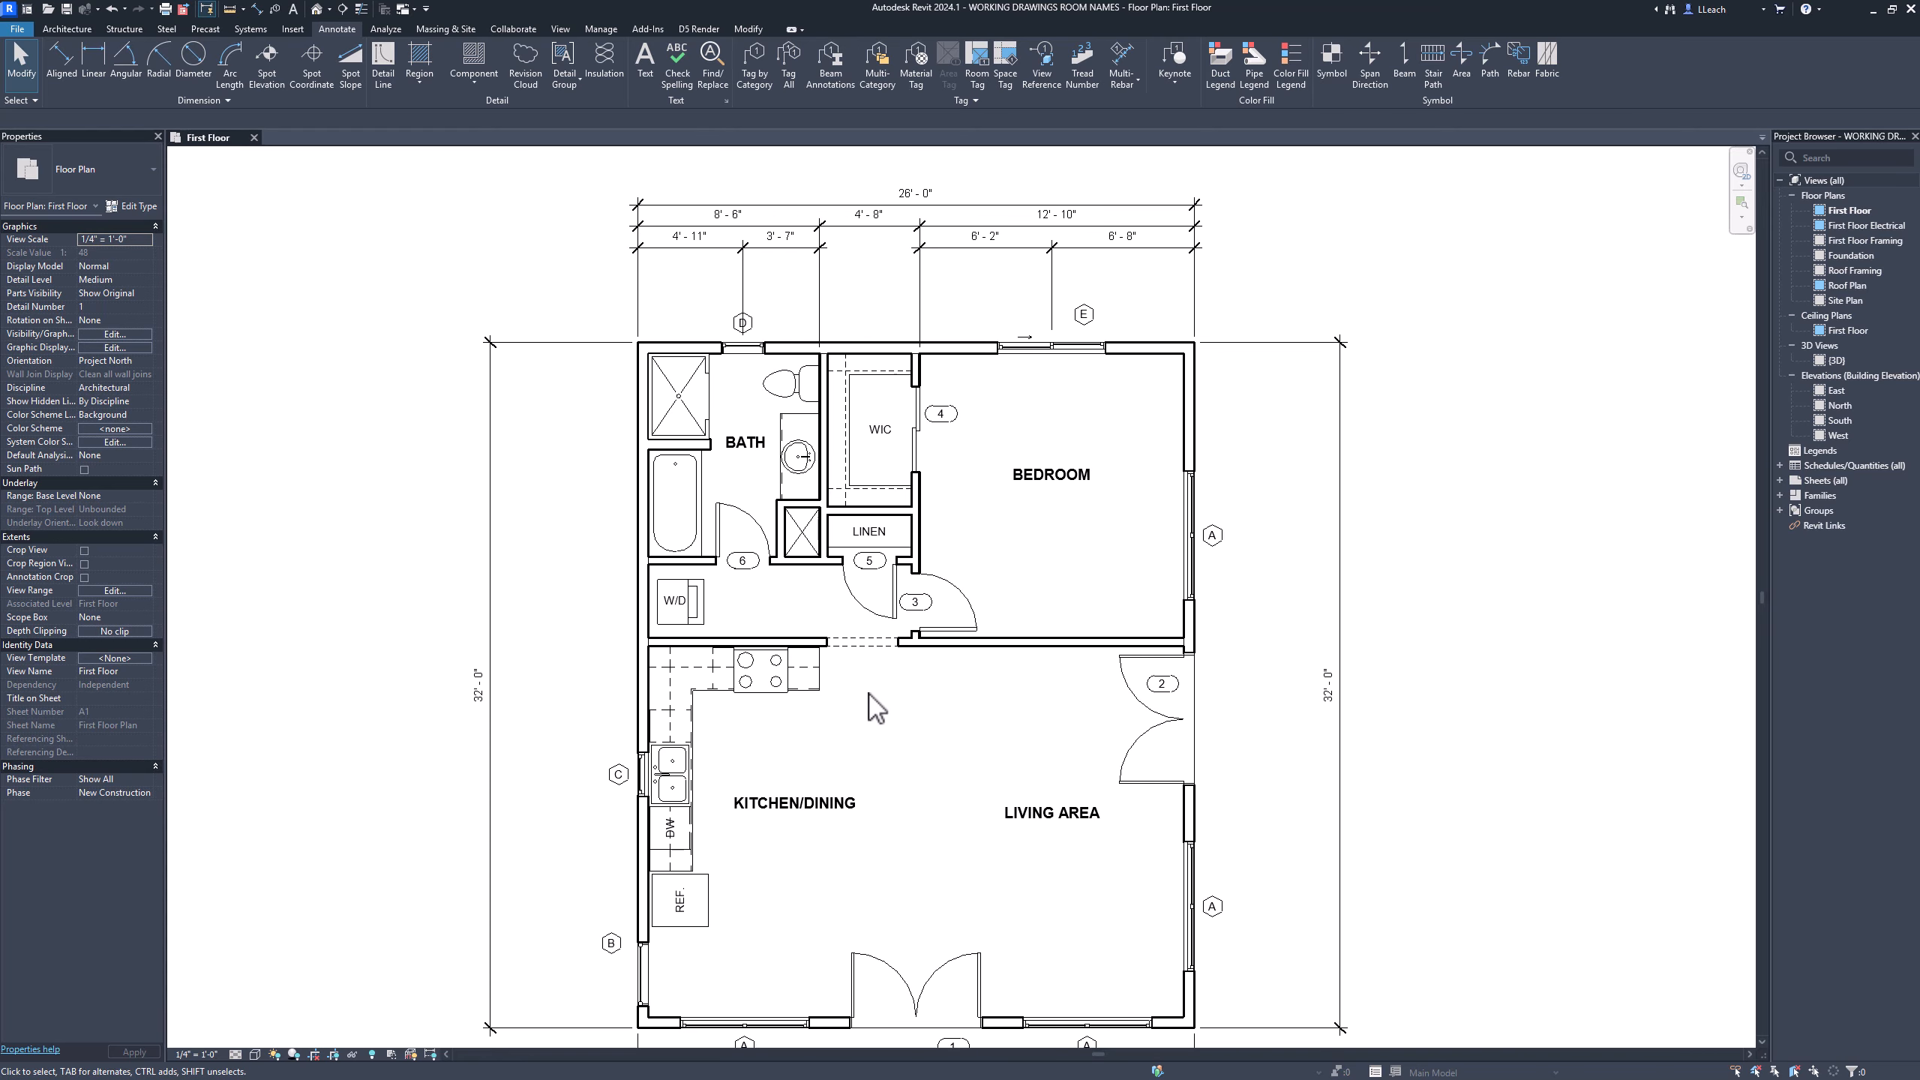
{"action": "middle_click_drag", "start_coordinate": [870, 707], "coordinate": [884, 667]}
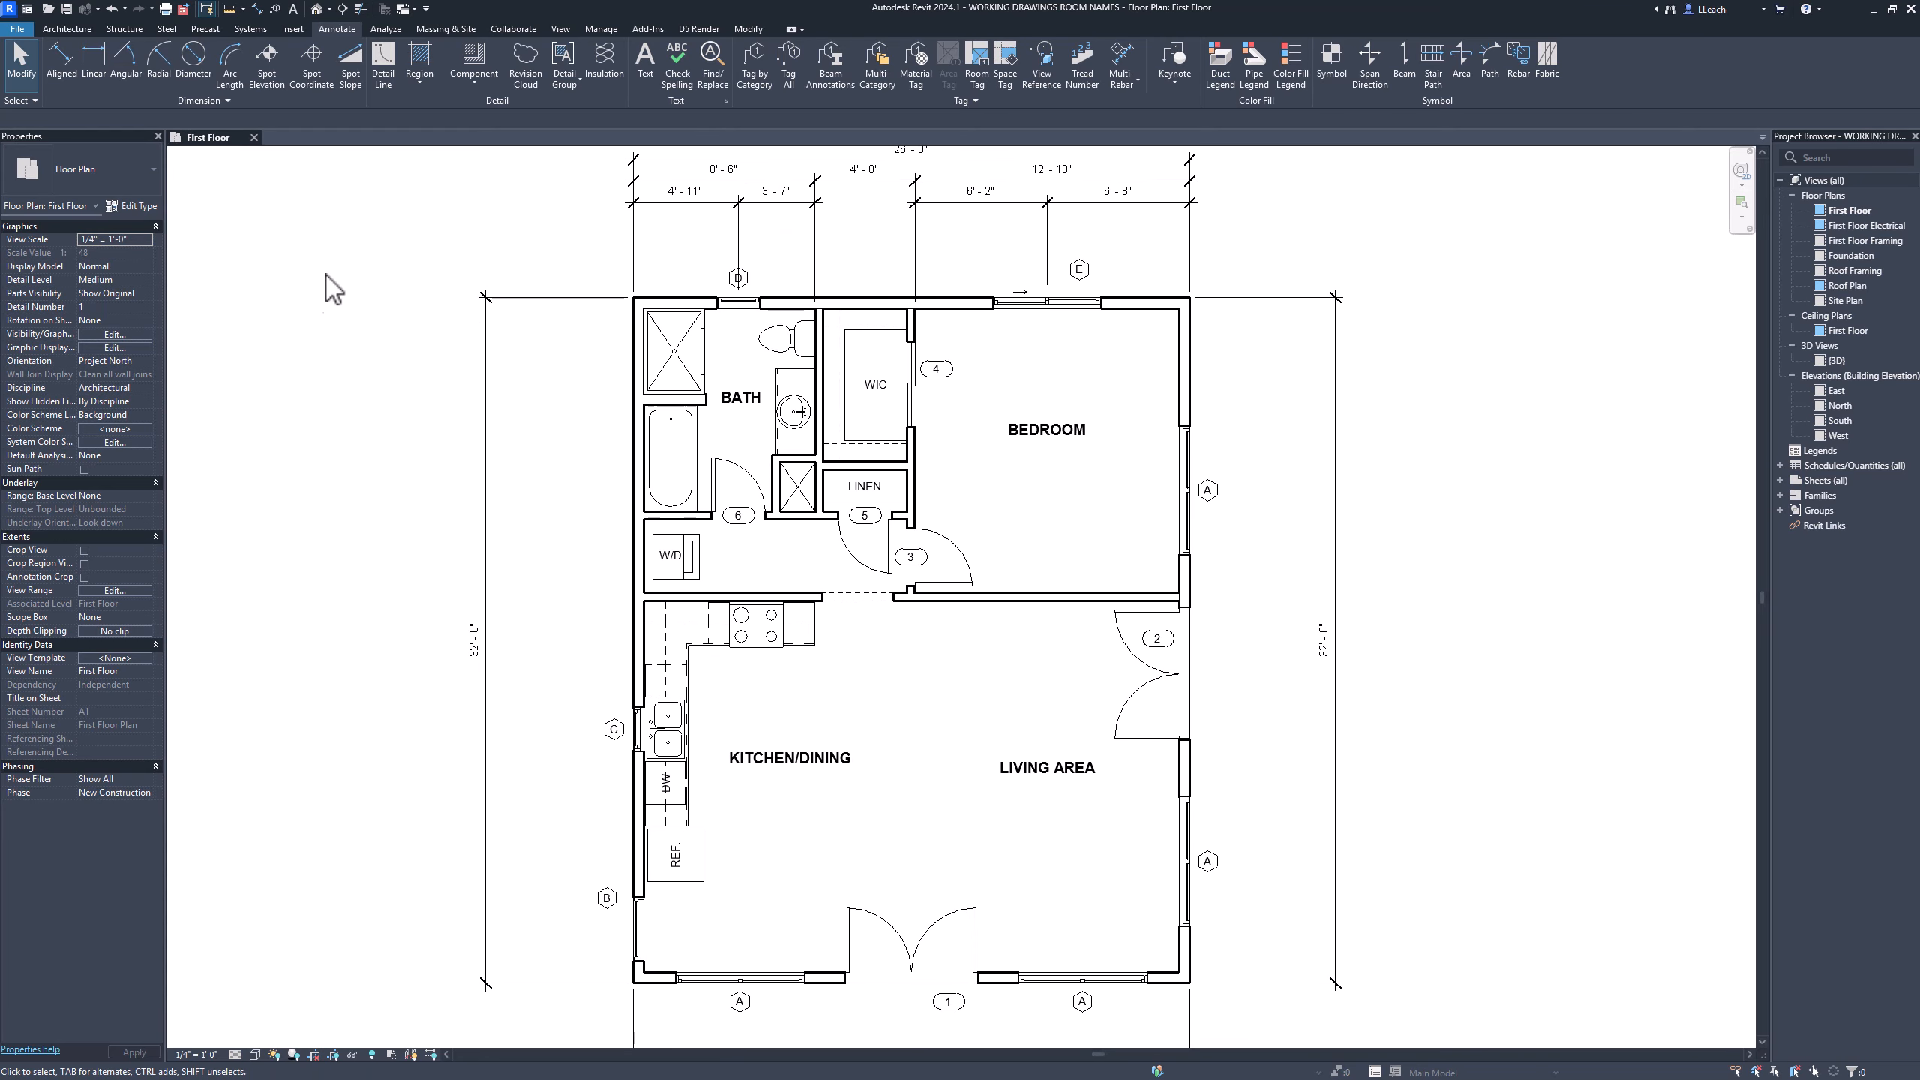
{"action": "mouse_move", "coordinate": [570, 480]}
{"action": "middle_mouse_down"}
{"action": "mouse_move", "coordinate": [570, 462]}
{"action": "mouse_move", "coordinate": [602, 480]}
{"action": "middle_mouse_up"}
{"action": "middle_click_drag", "start_coordinate": [823, 299], "coordinate": [814, 323]}
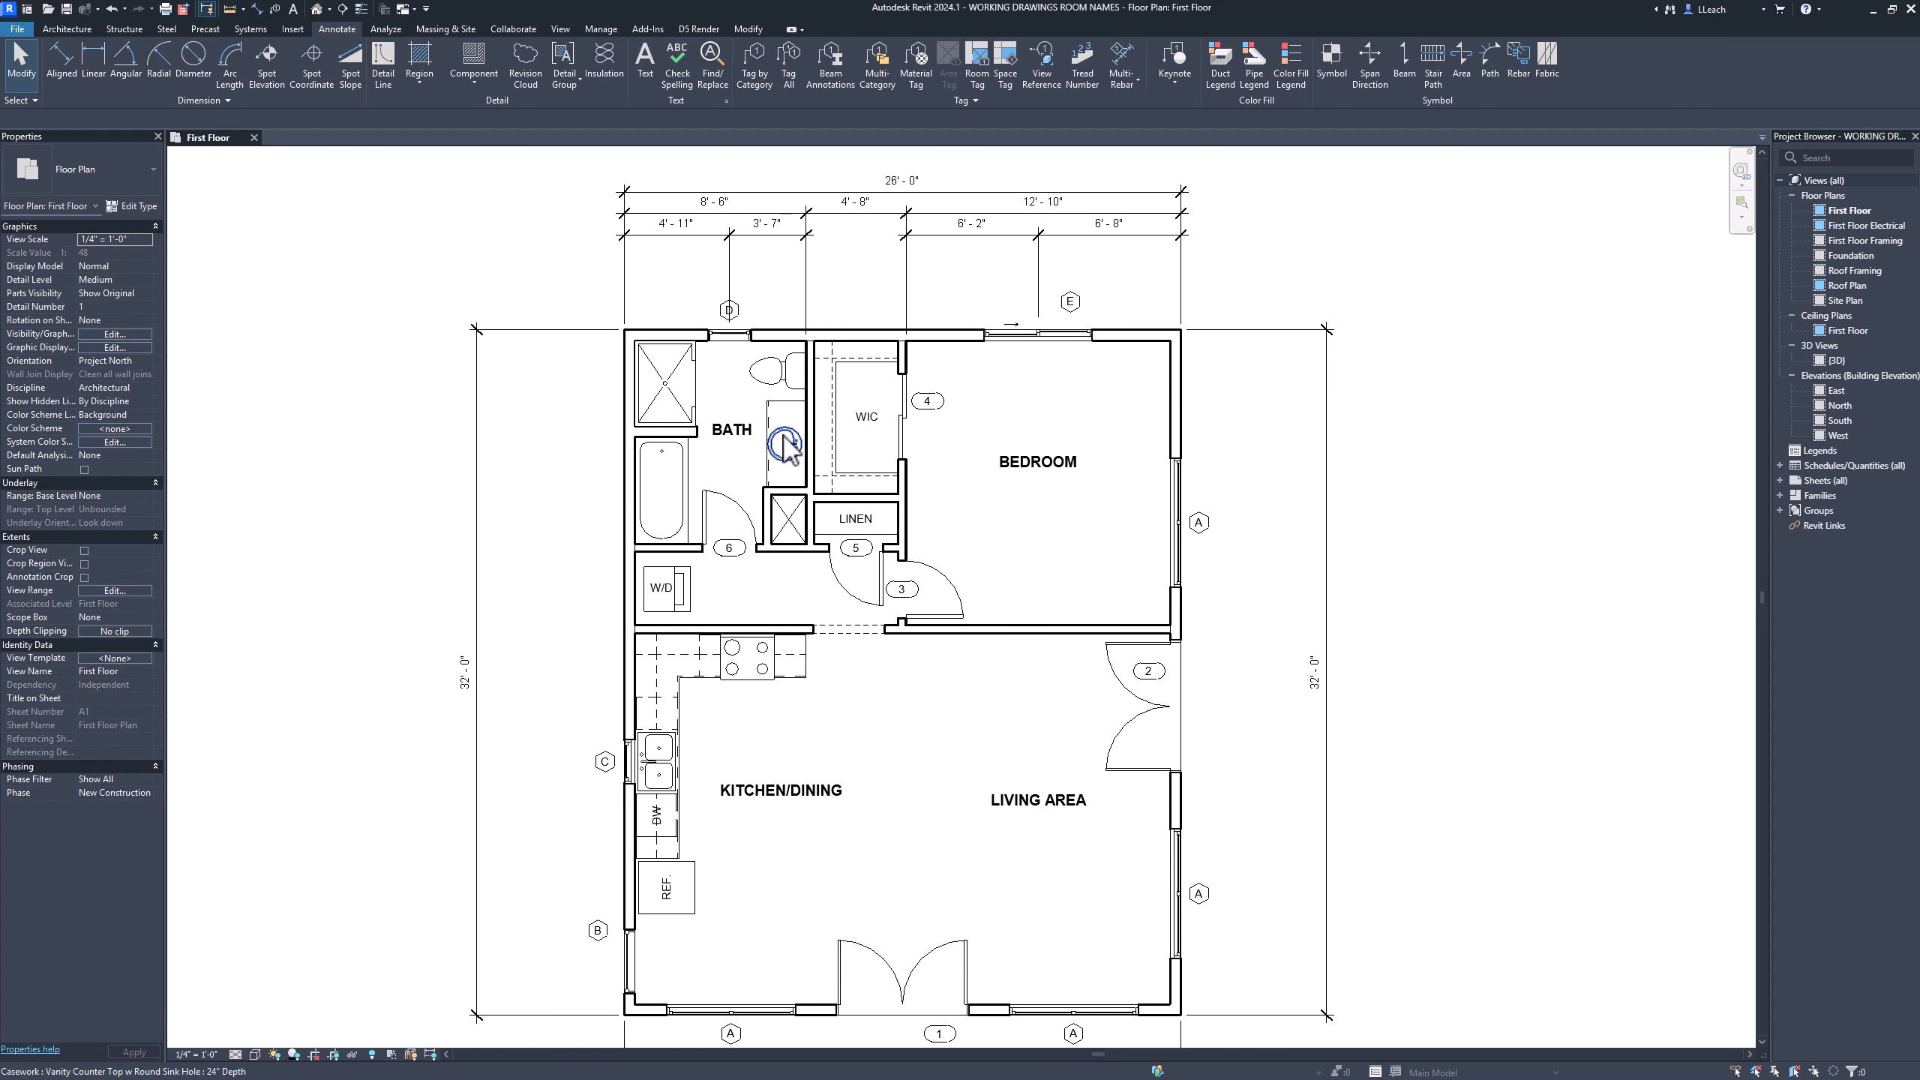
{"action": "middle_click_drag", "start_coordinate": [817, 486], "coordinate": [817, 444]}
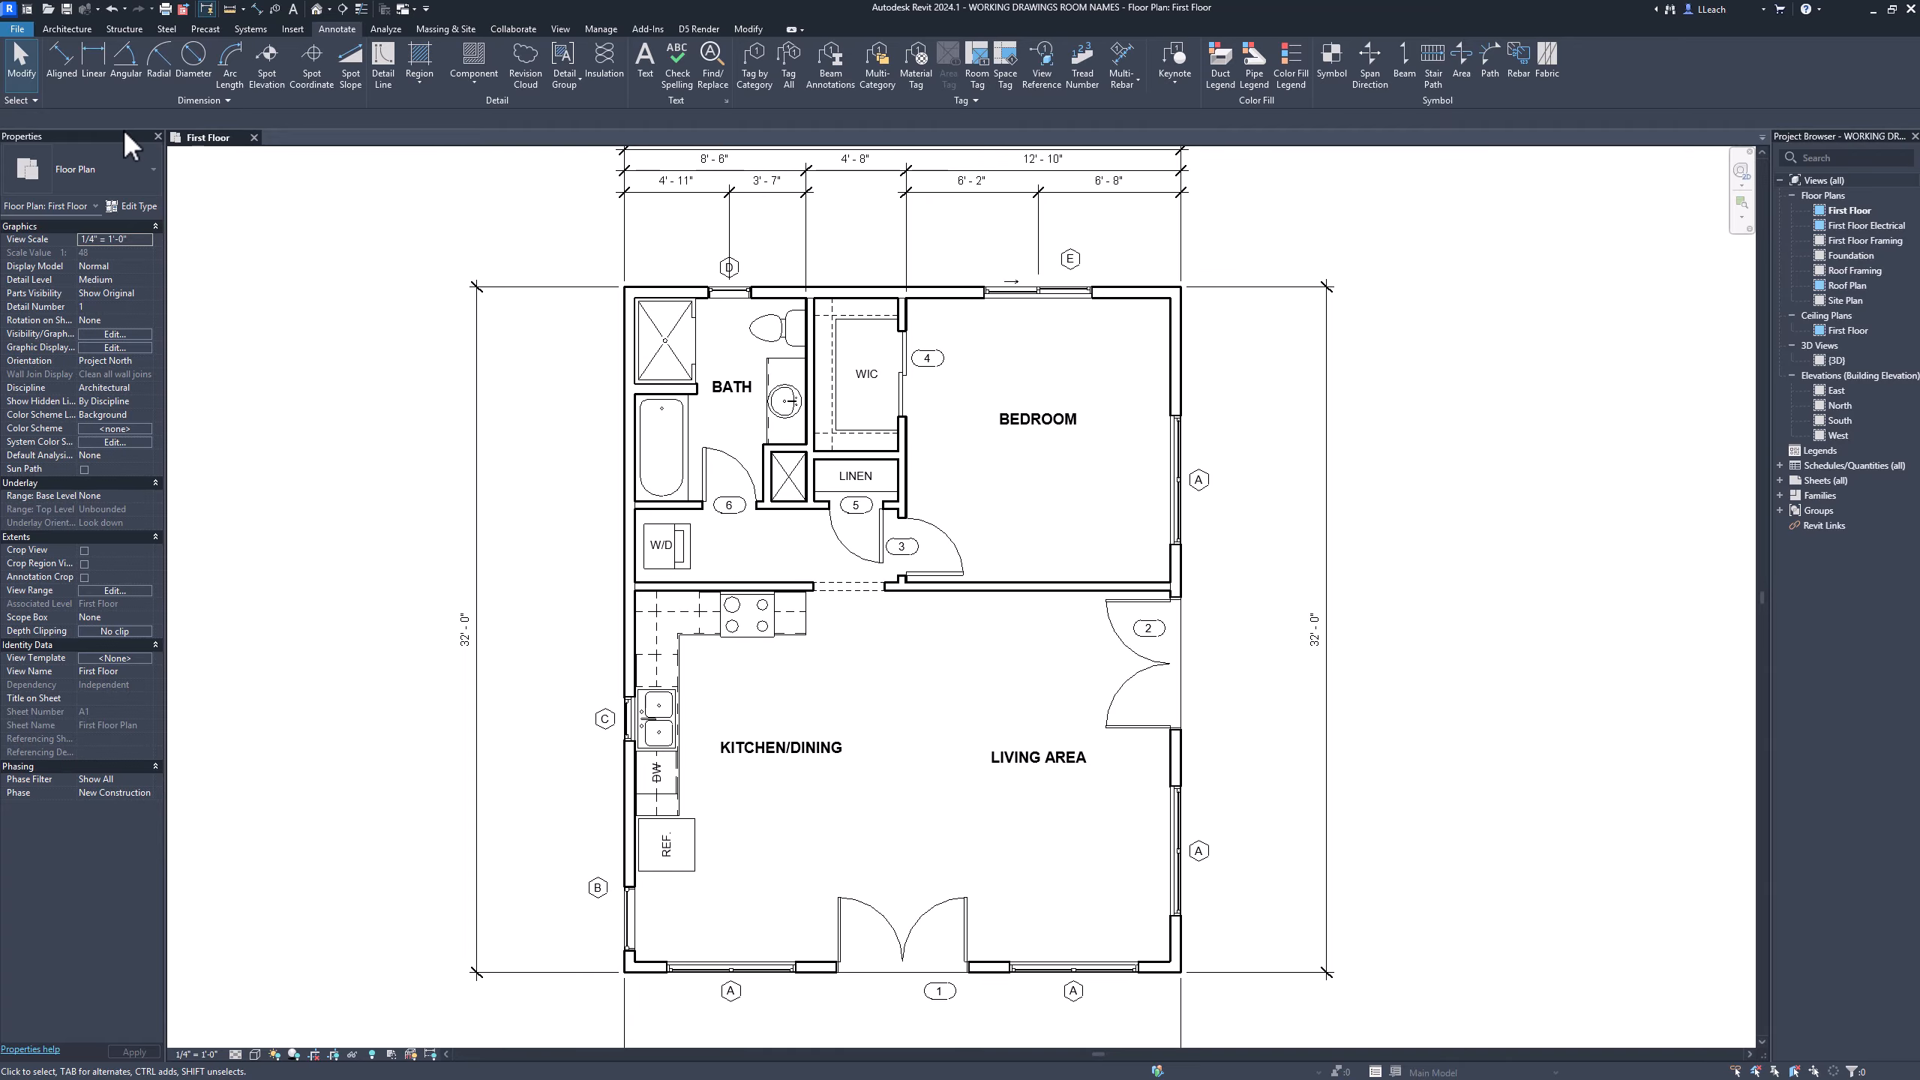
Place an aligned dimension from the lower exterior wall's outer face to the kitchen face of the kitchen/laundry wall, inside the left overall dimension
{"action": "left_click", "coordinate": [66, 61]}
{"action": "scroll", "coordinate": [642, 975], "scroll_direction": "up", "scroll_amount": 4}
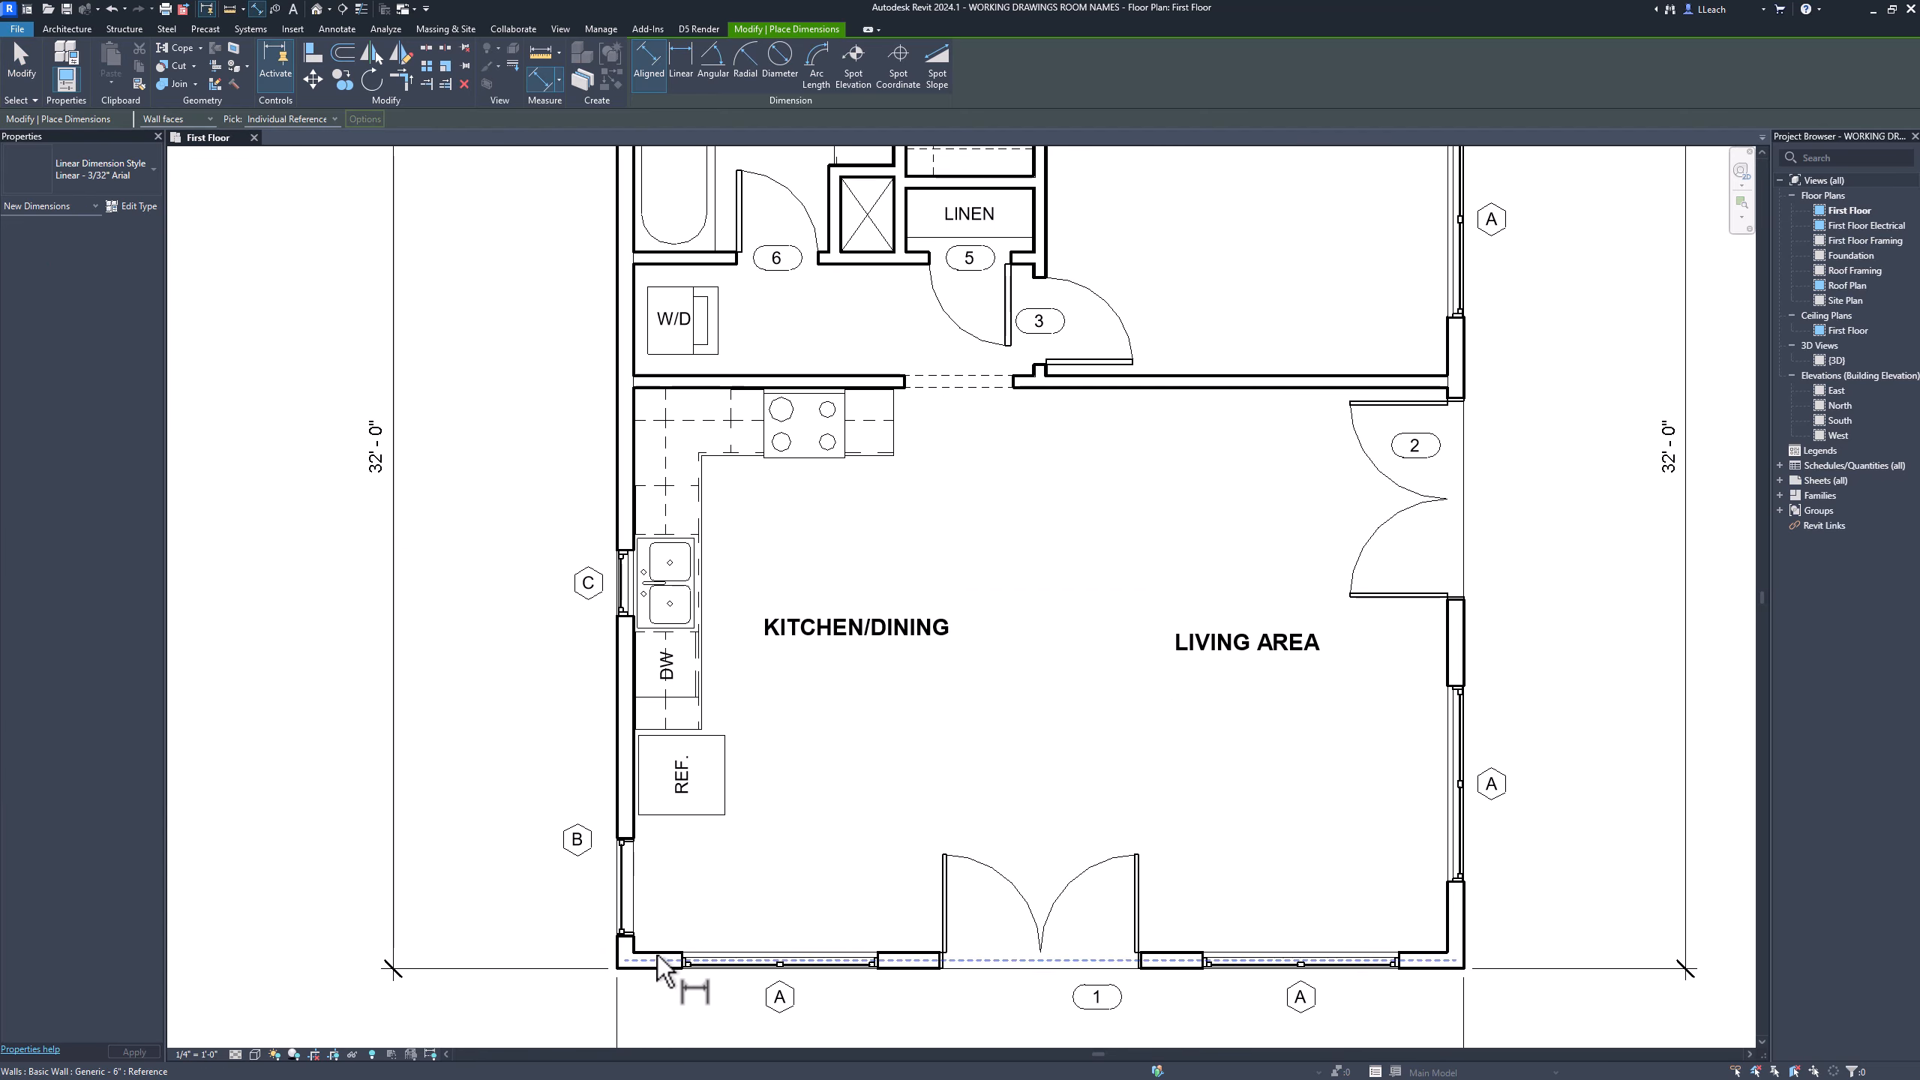
{"action": "left_click", "coordinate": [683, 893]}
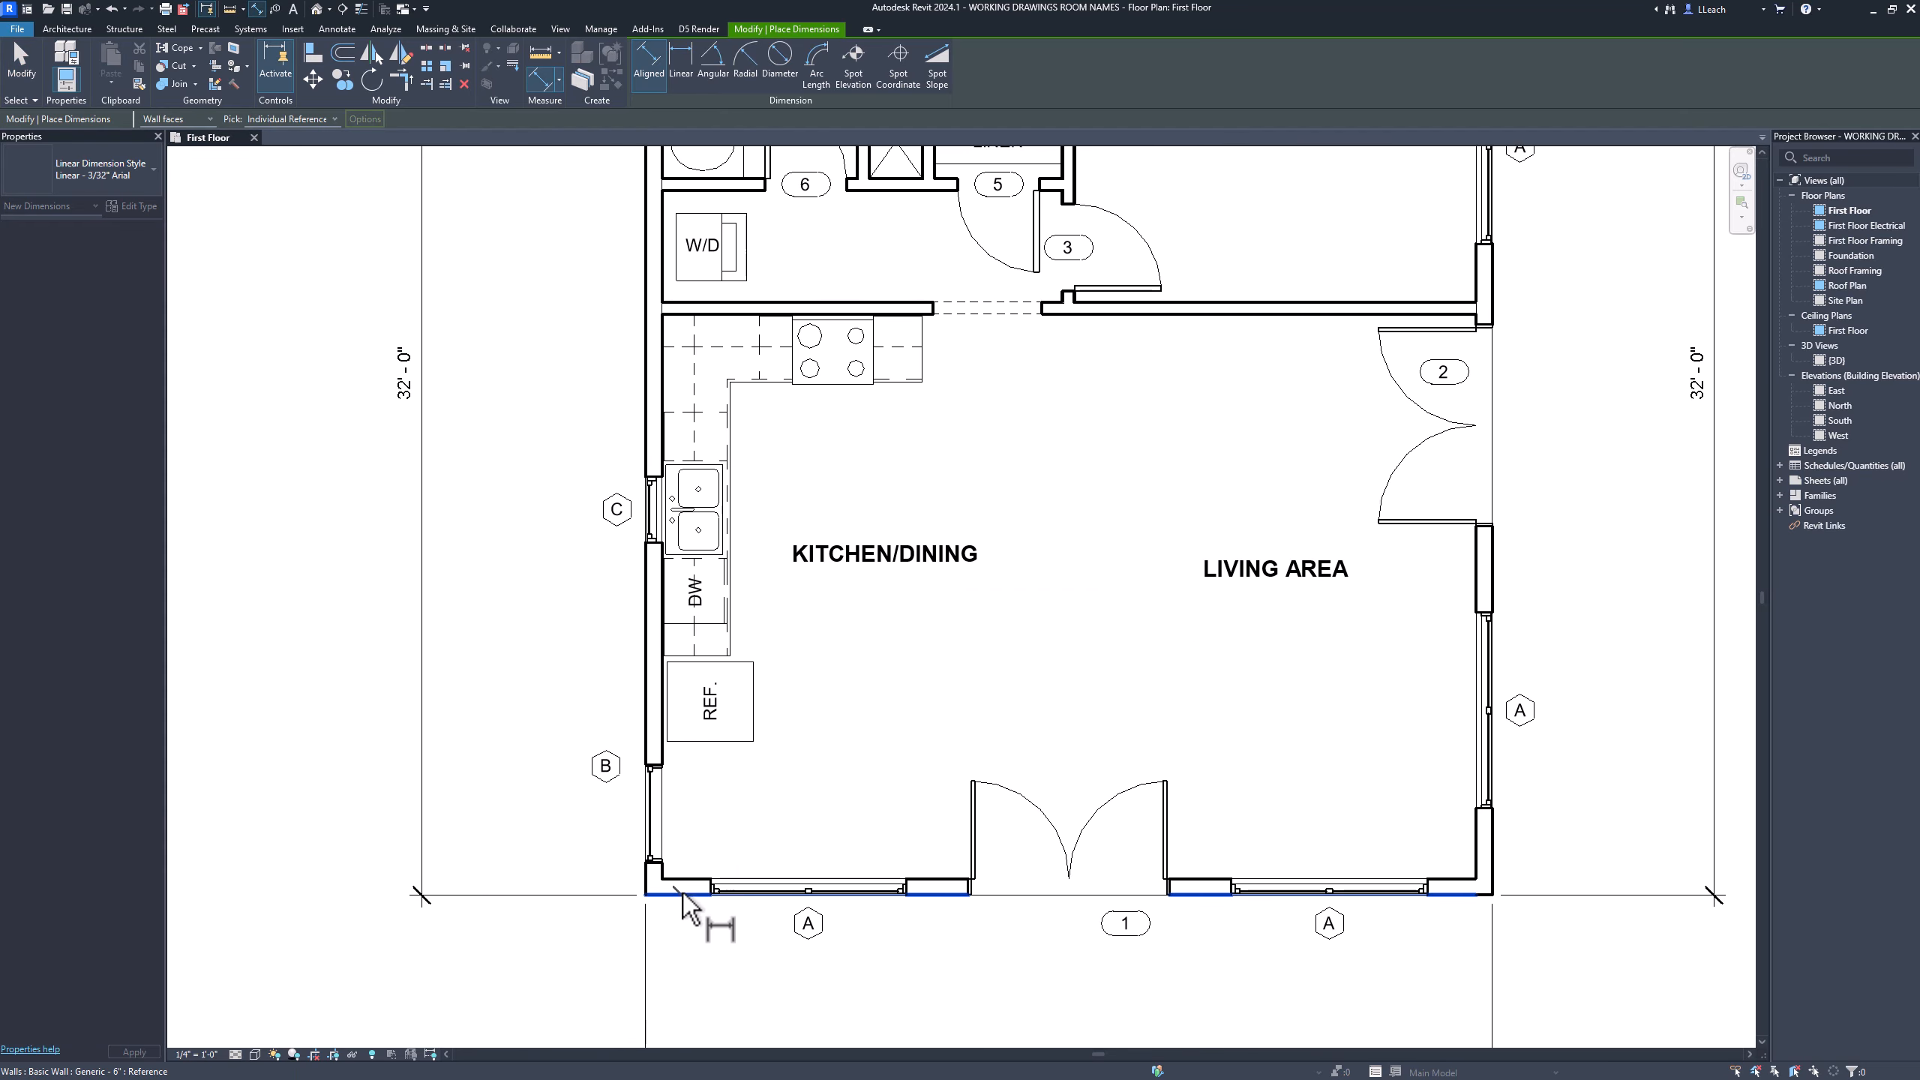
{"action": "middle_click_drag", "start_coordinate": [567, 528], "coordinate": [578, 816]}
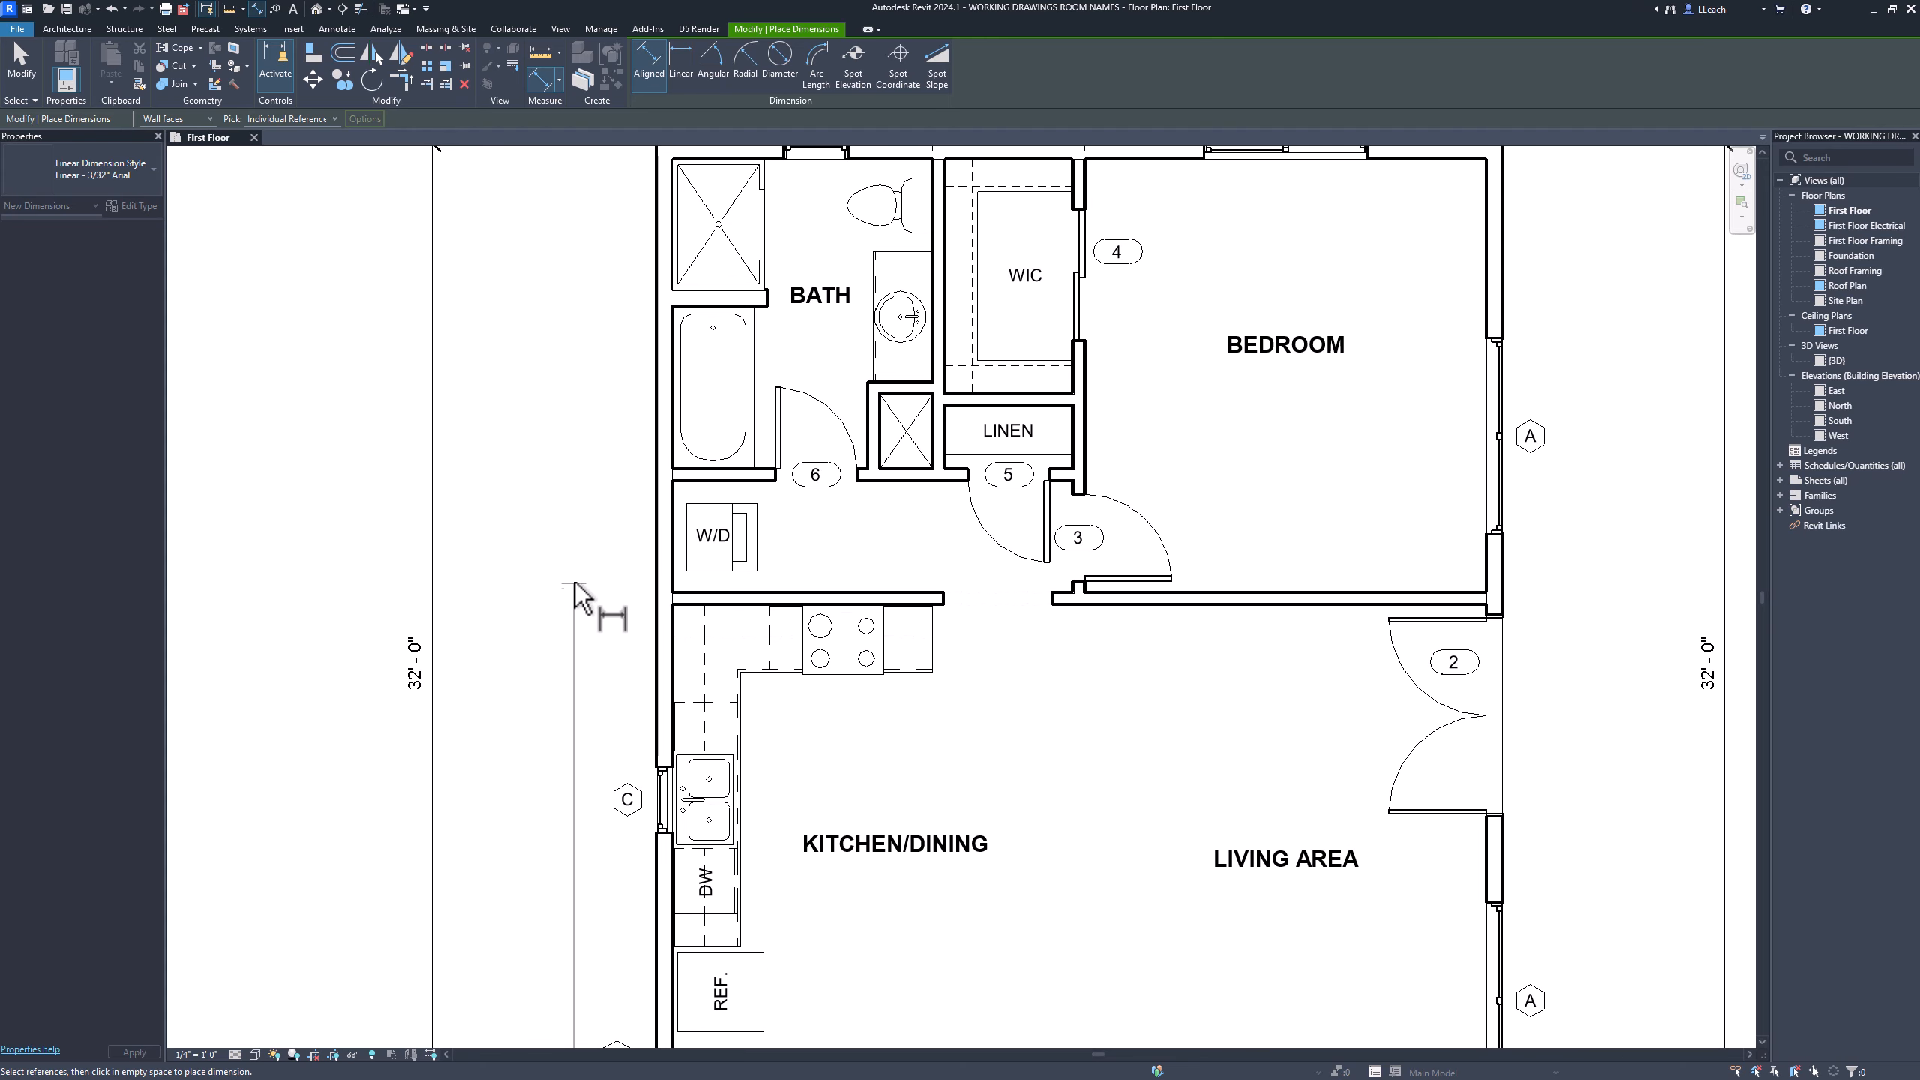
{"action": "scroll", "coordinate": [593, 590], "scroll_direction": "up", "scroll_amount": 2}
{"action": "scroll", "coordinate": [593, 590], "scroll_direction": "up", "scroll_amount": 1}
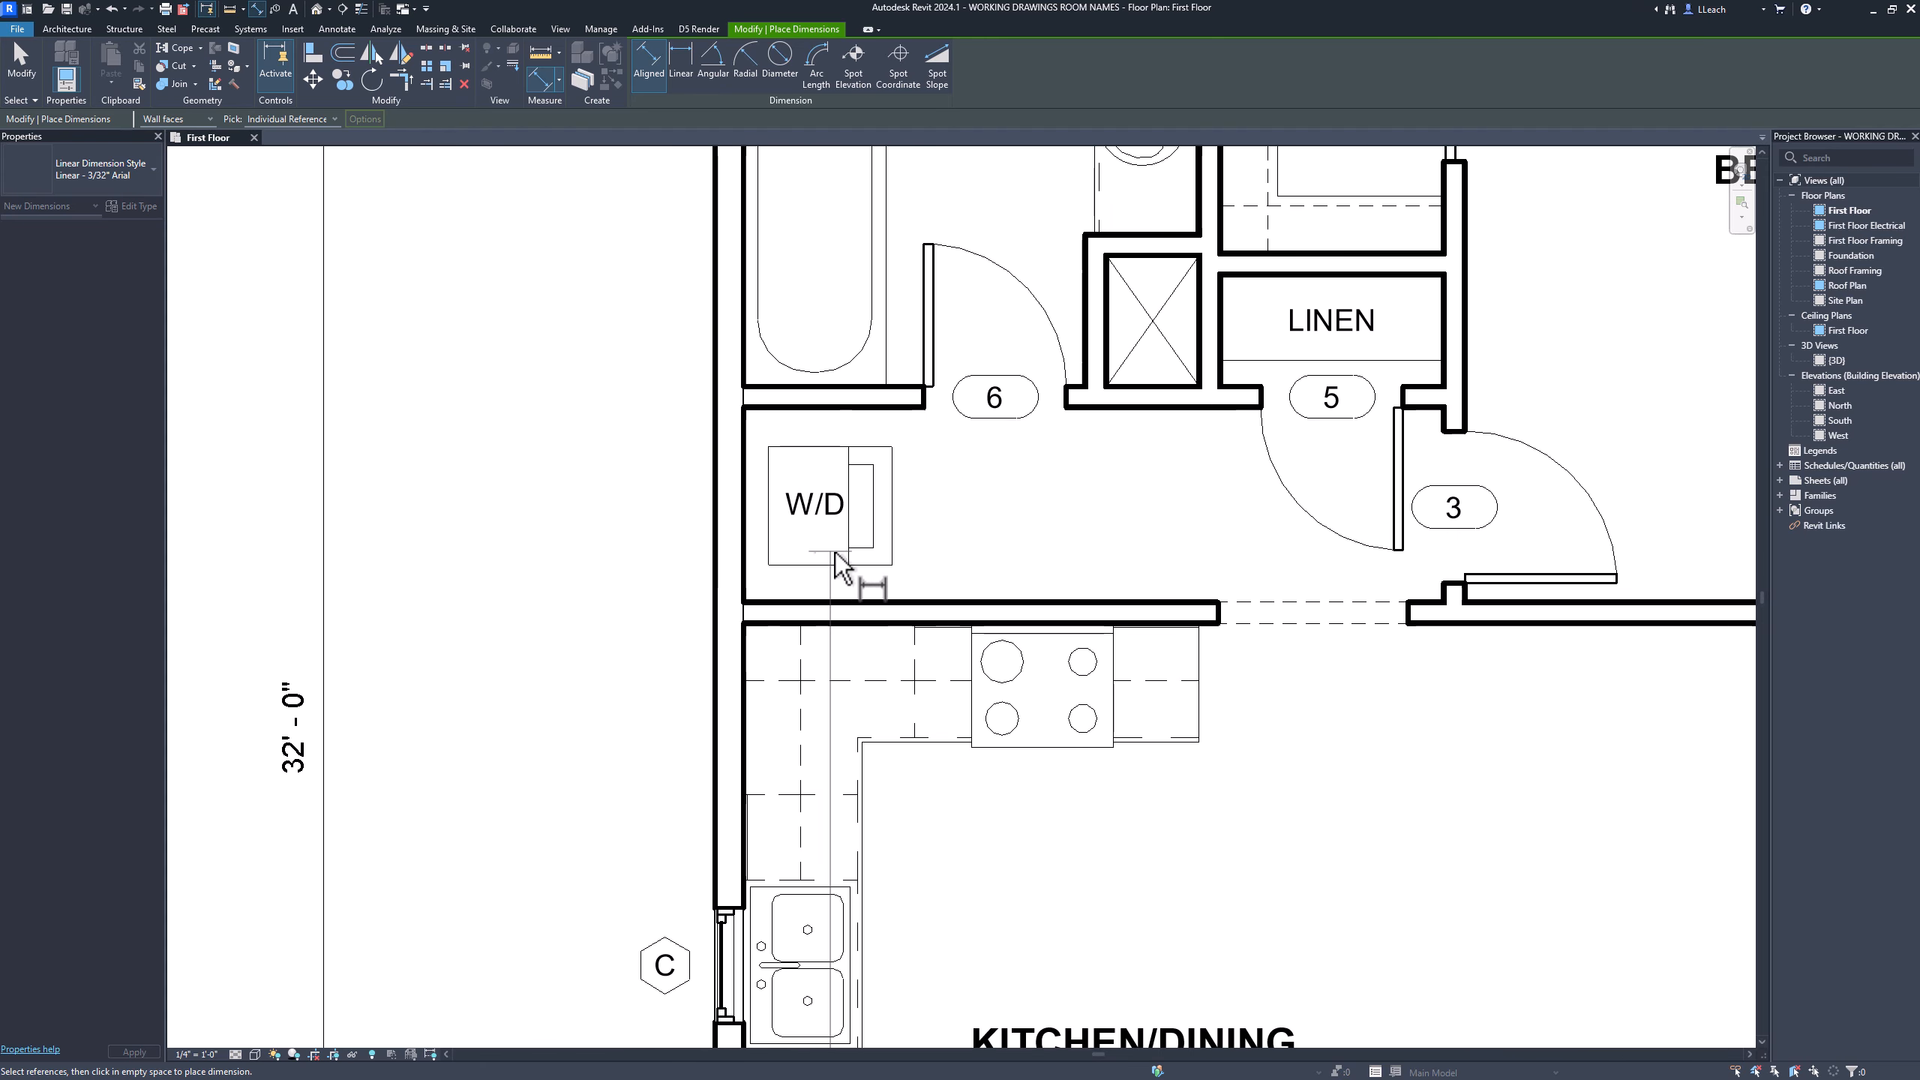
{"action": "left_click", "coordinate": [787, 620]}
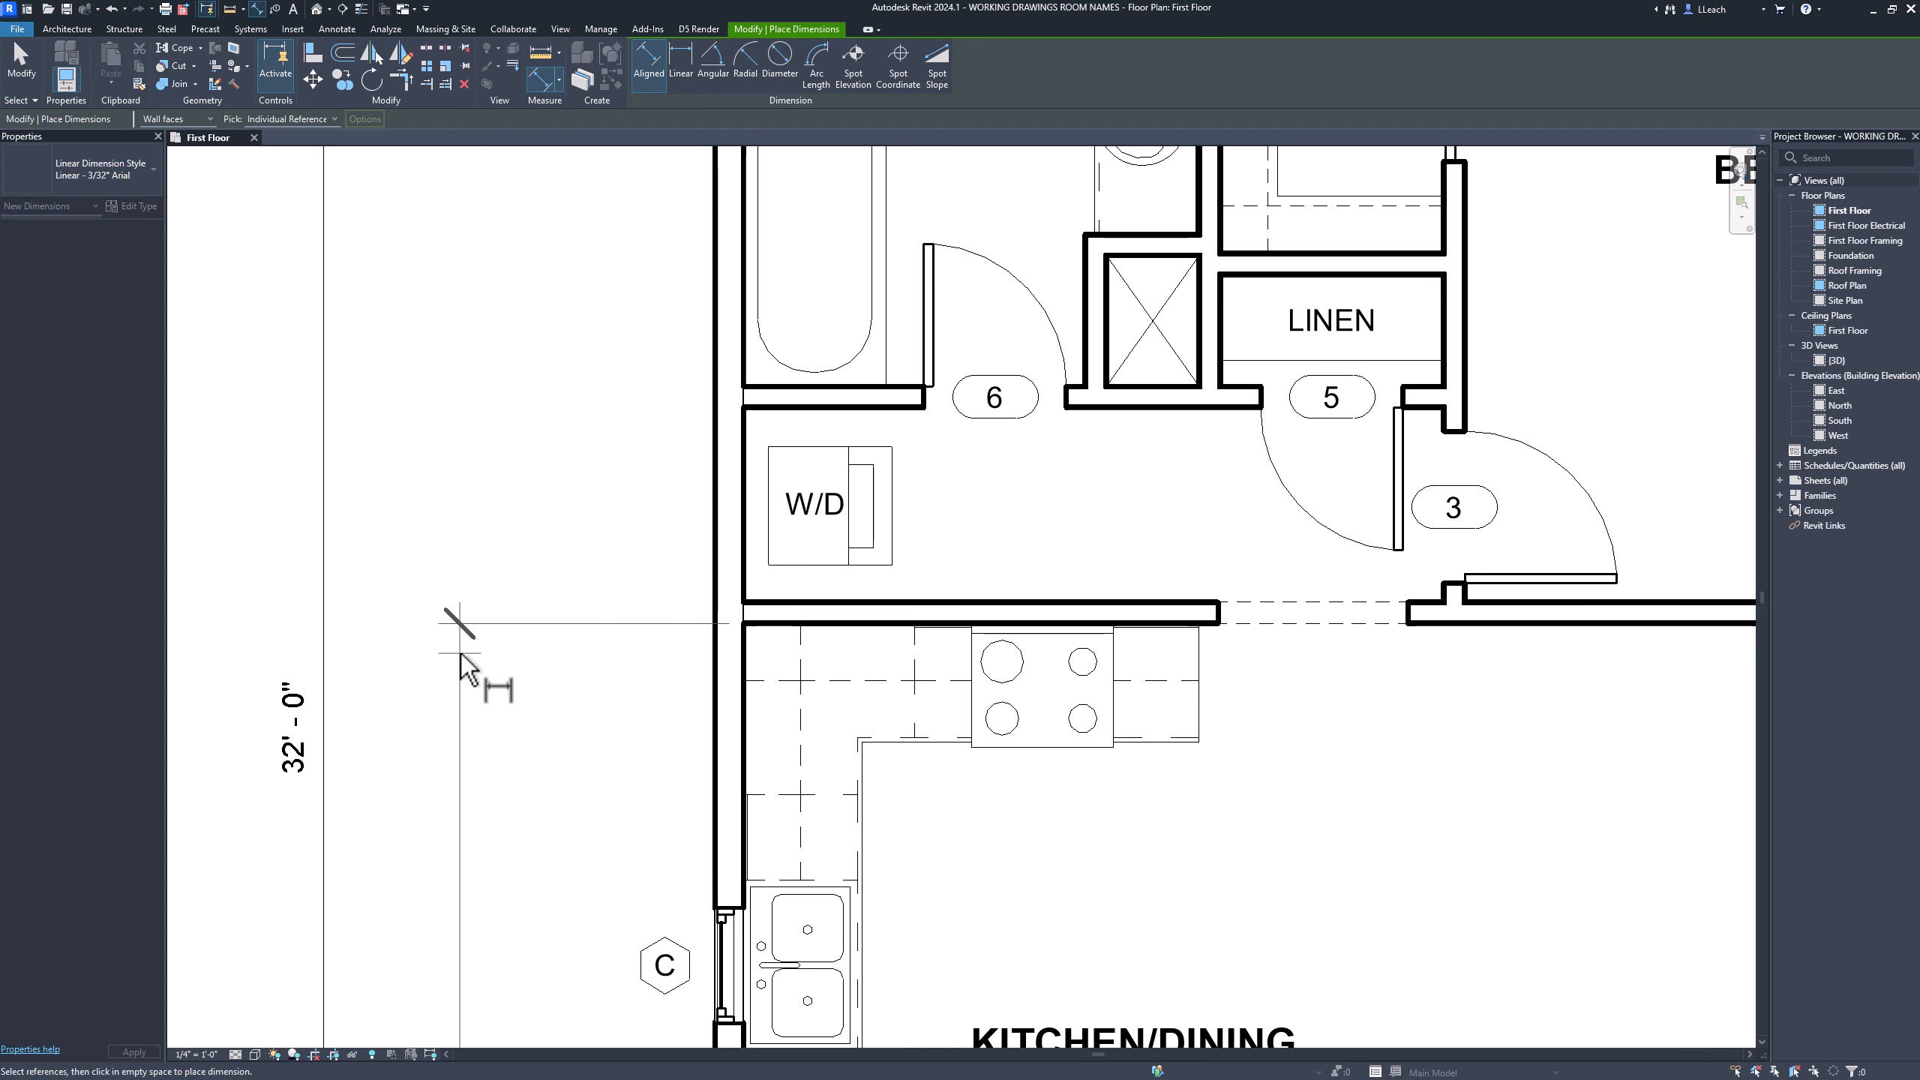
{"action": "middle_click_drag", "start_coordinate": [484, 681], "coordinate": [505, 656]}
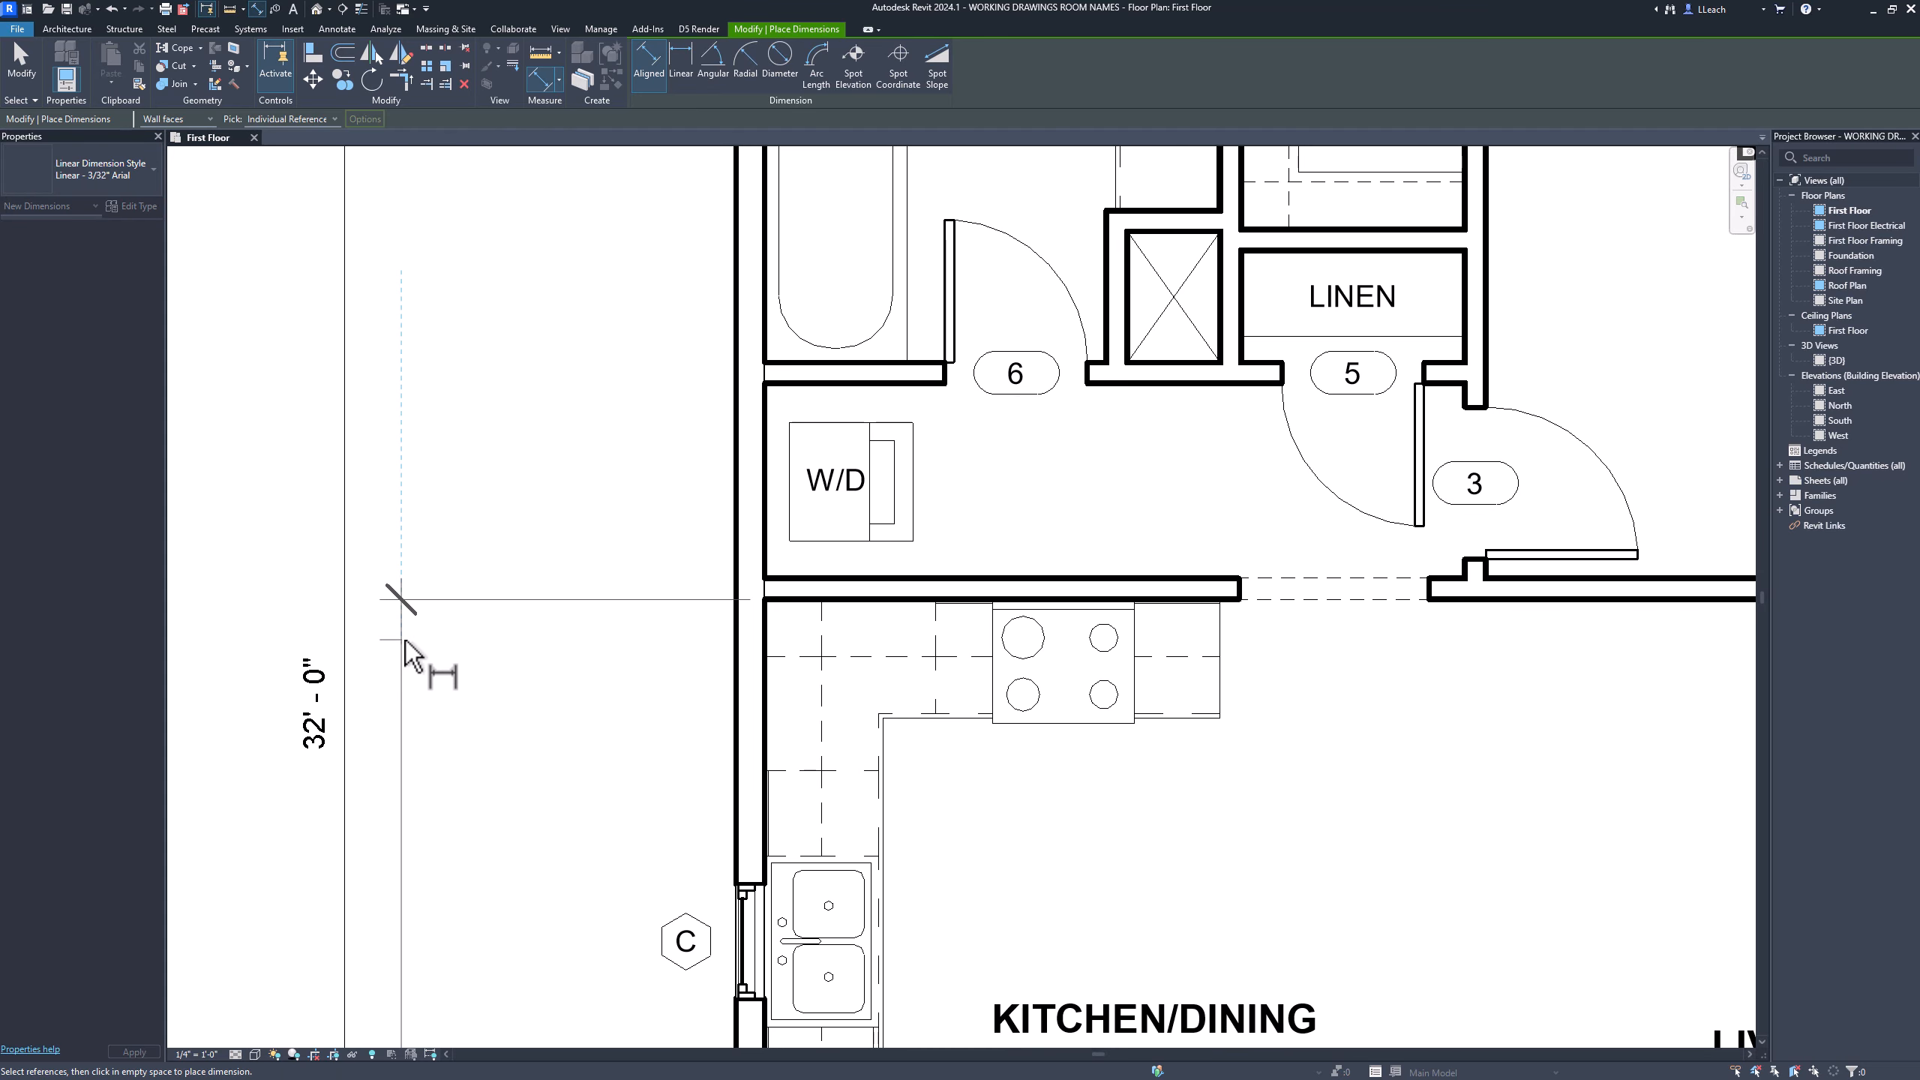
{"action": "left_click", "coordinate": [407, 642]}
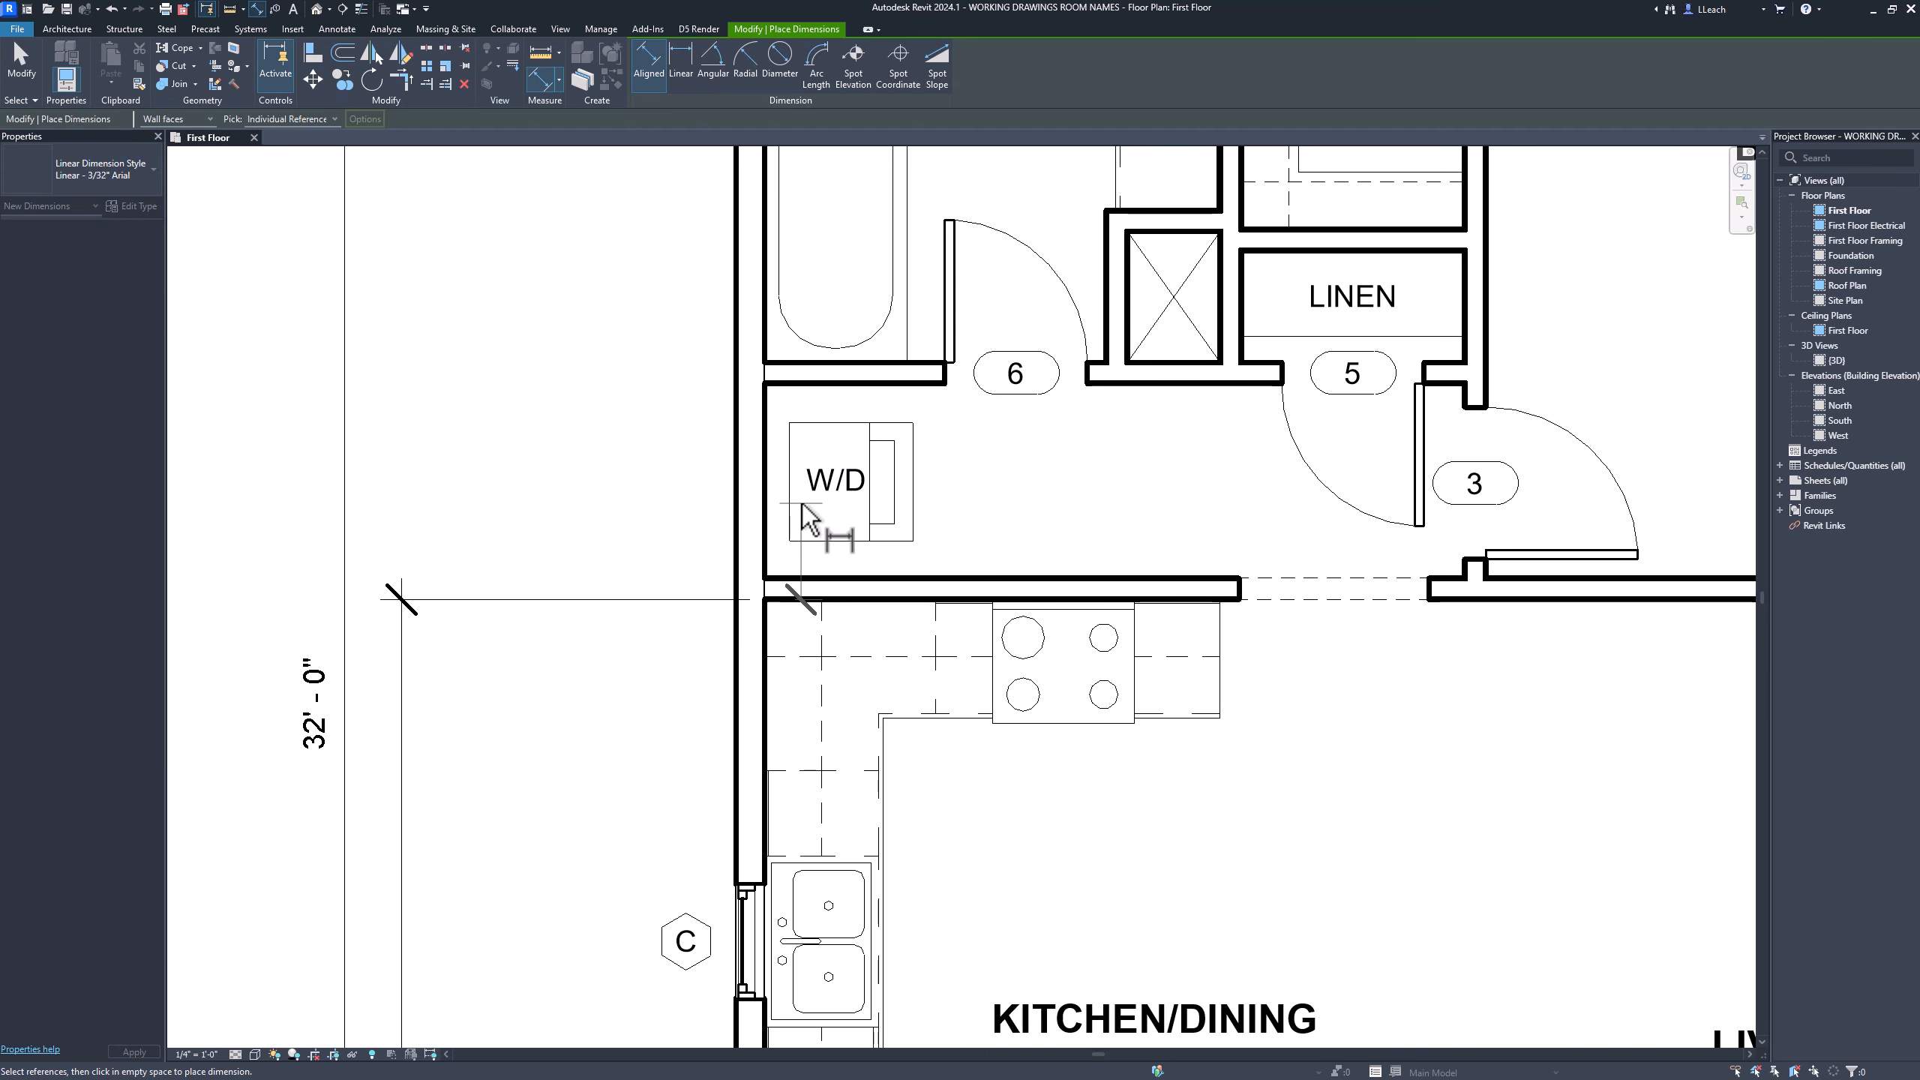
Continue the left wall string from the kitchen wall's kitchen face to the bath/laundry wall's bath face and on to the shower partition's tub side
{"action": "left_click", "coordinate": [801, 360]}
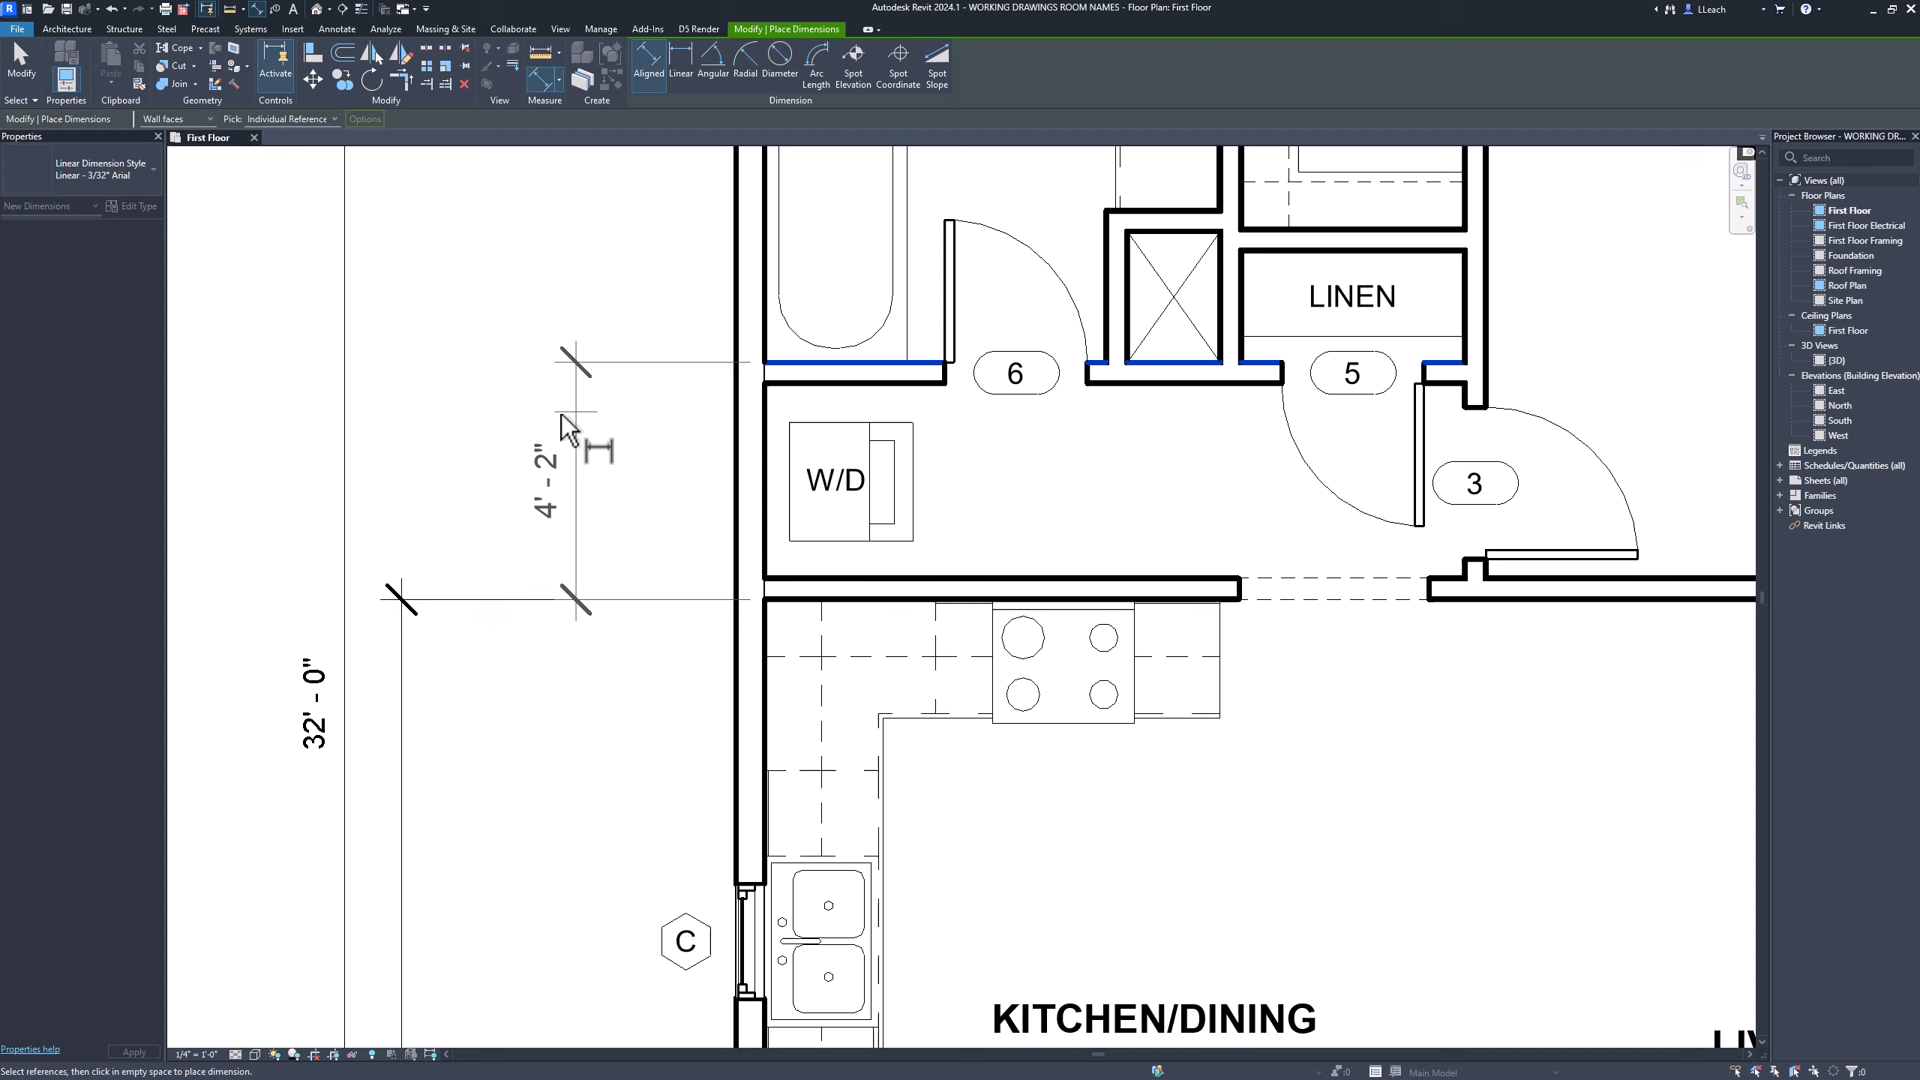
{"action": "left_click", "coordinate": [405, 453]}
{"action": "middle_click_drag", "start_coordinate": [650, 415], "coordinate": [673, 808]}
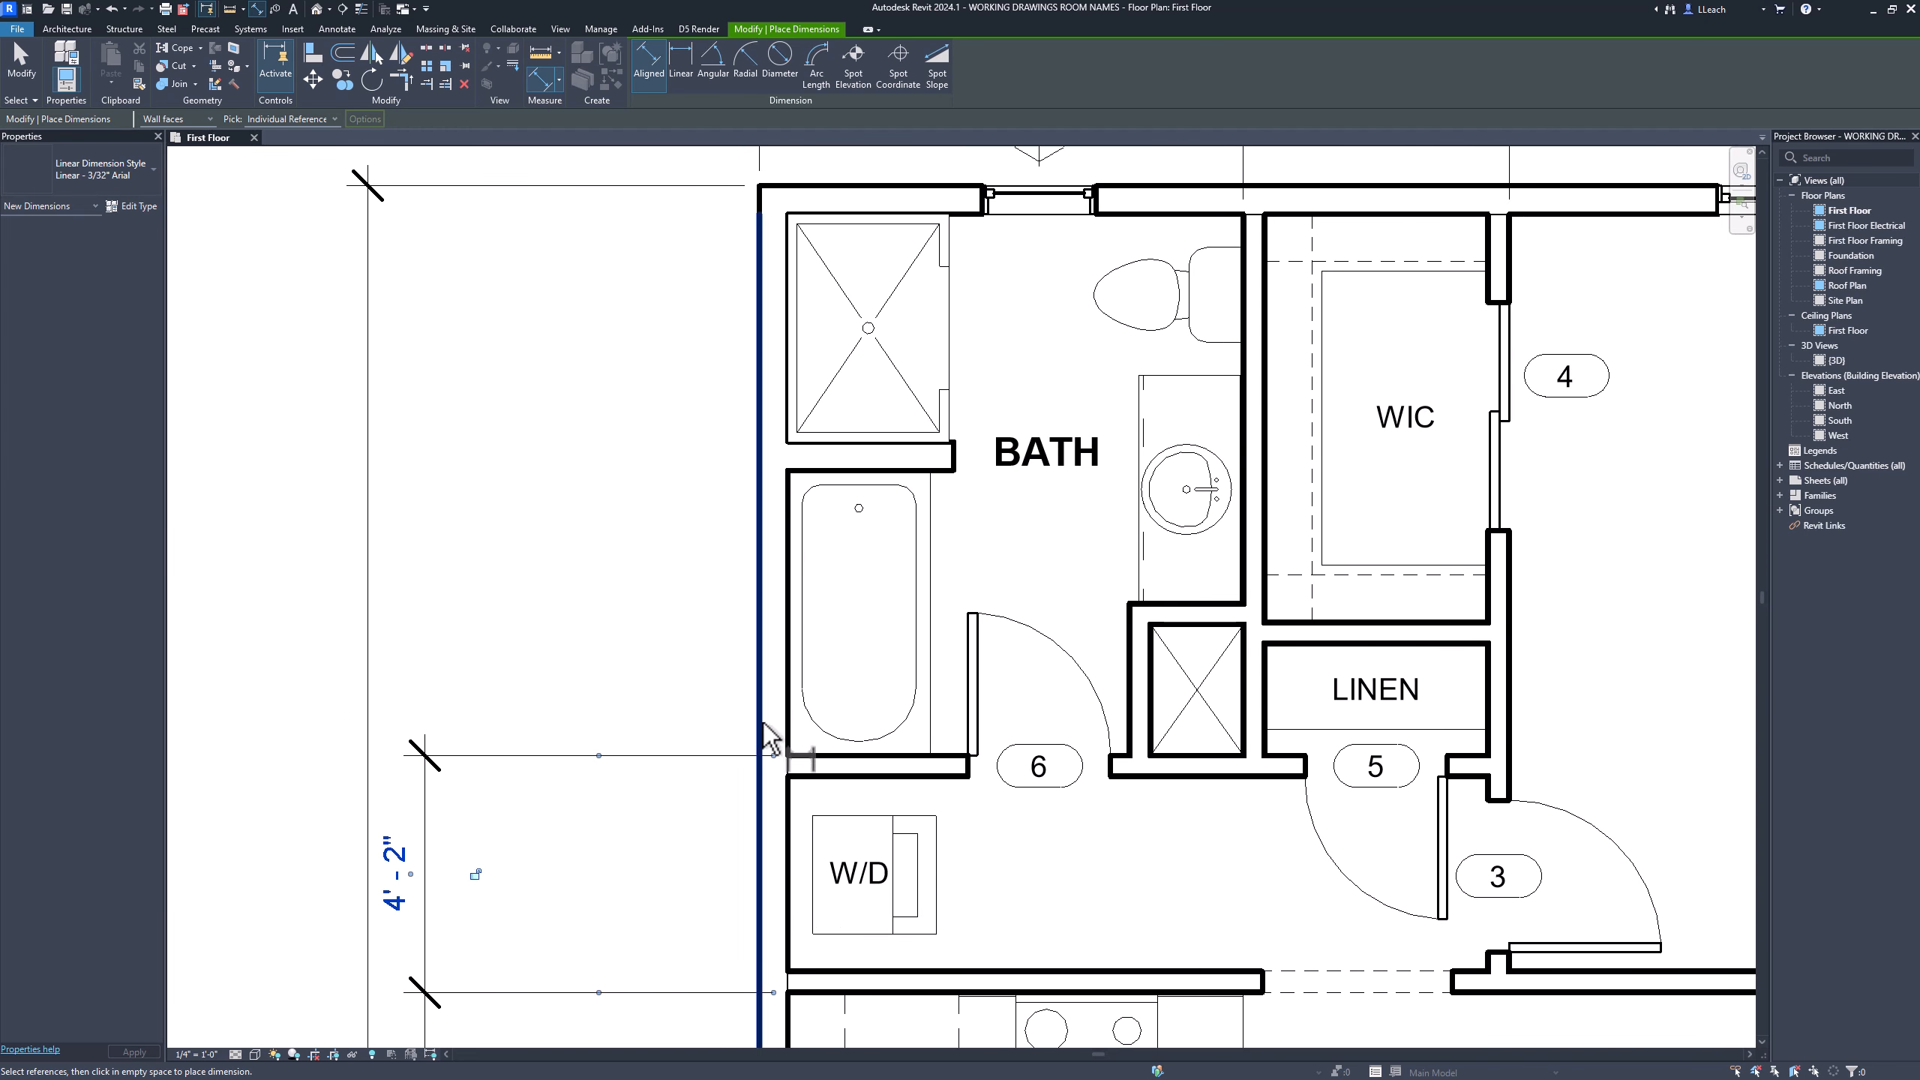
{"action": "left_click", "coordinate": [819, 755]}
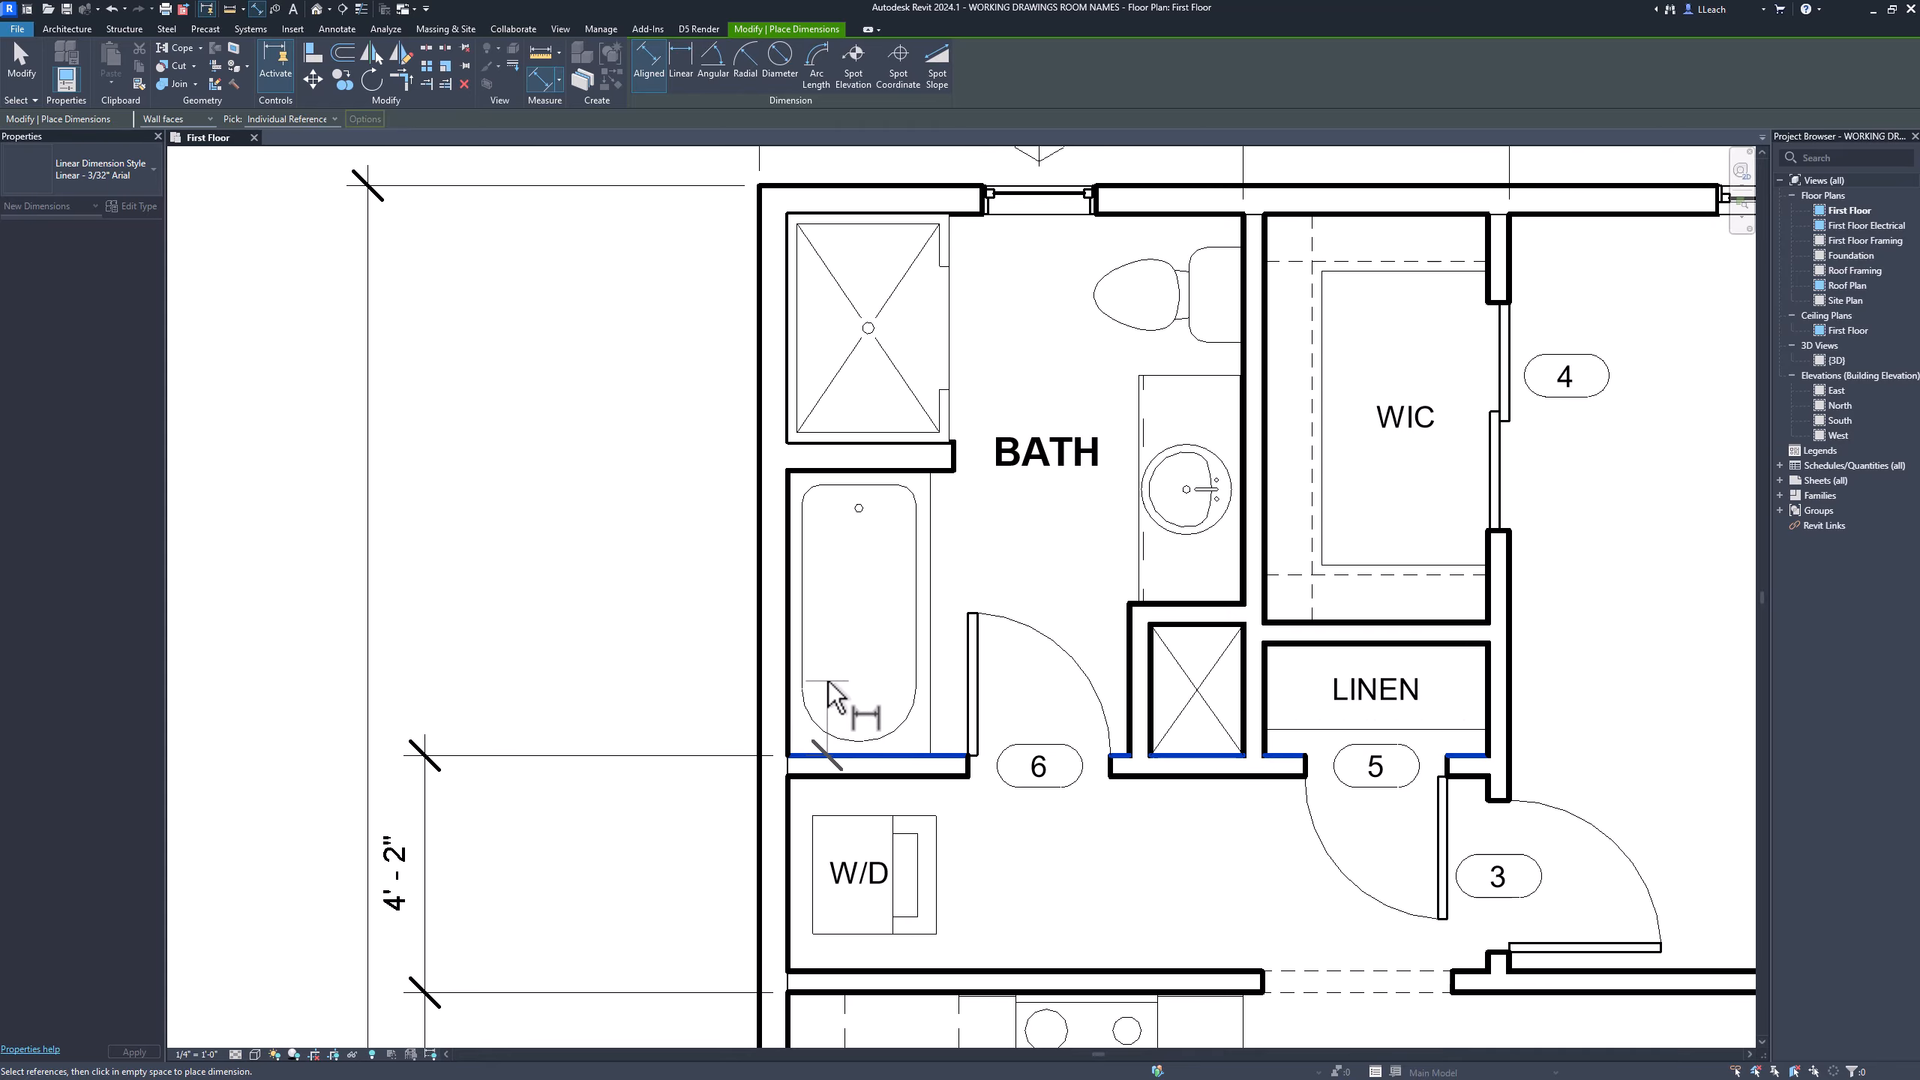
{"action": "left_click", "coordinate": [833, 473]}
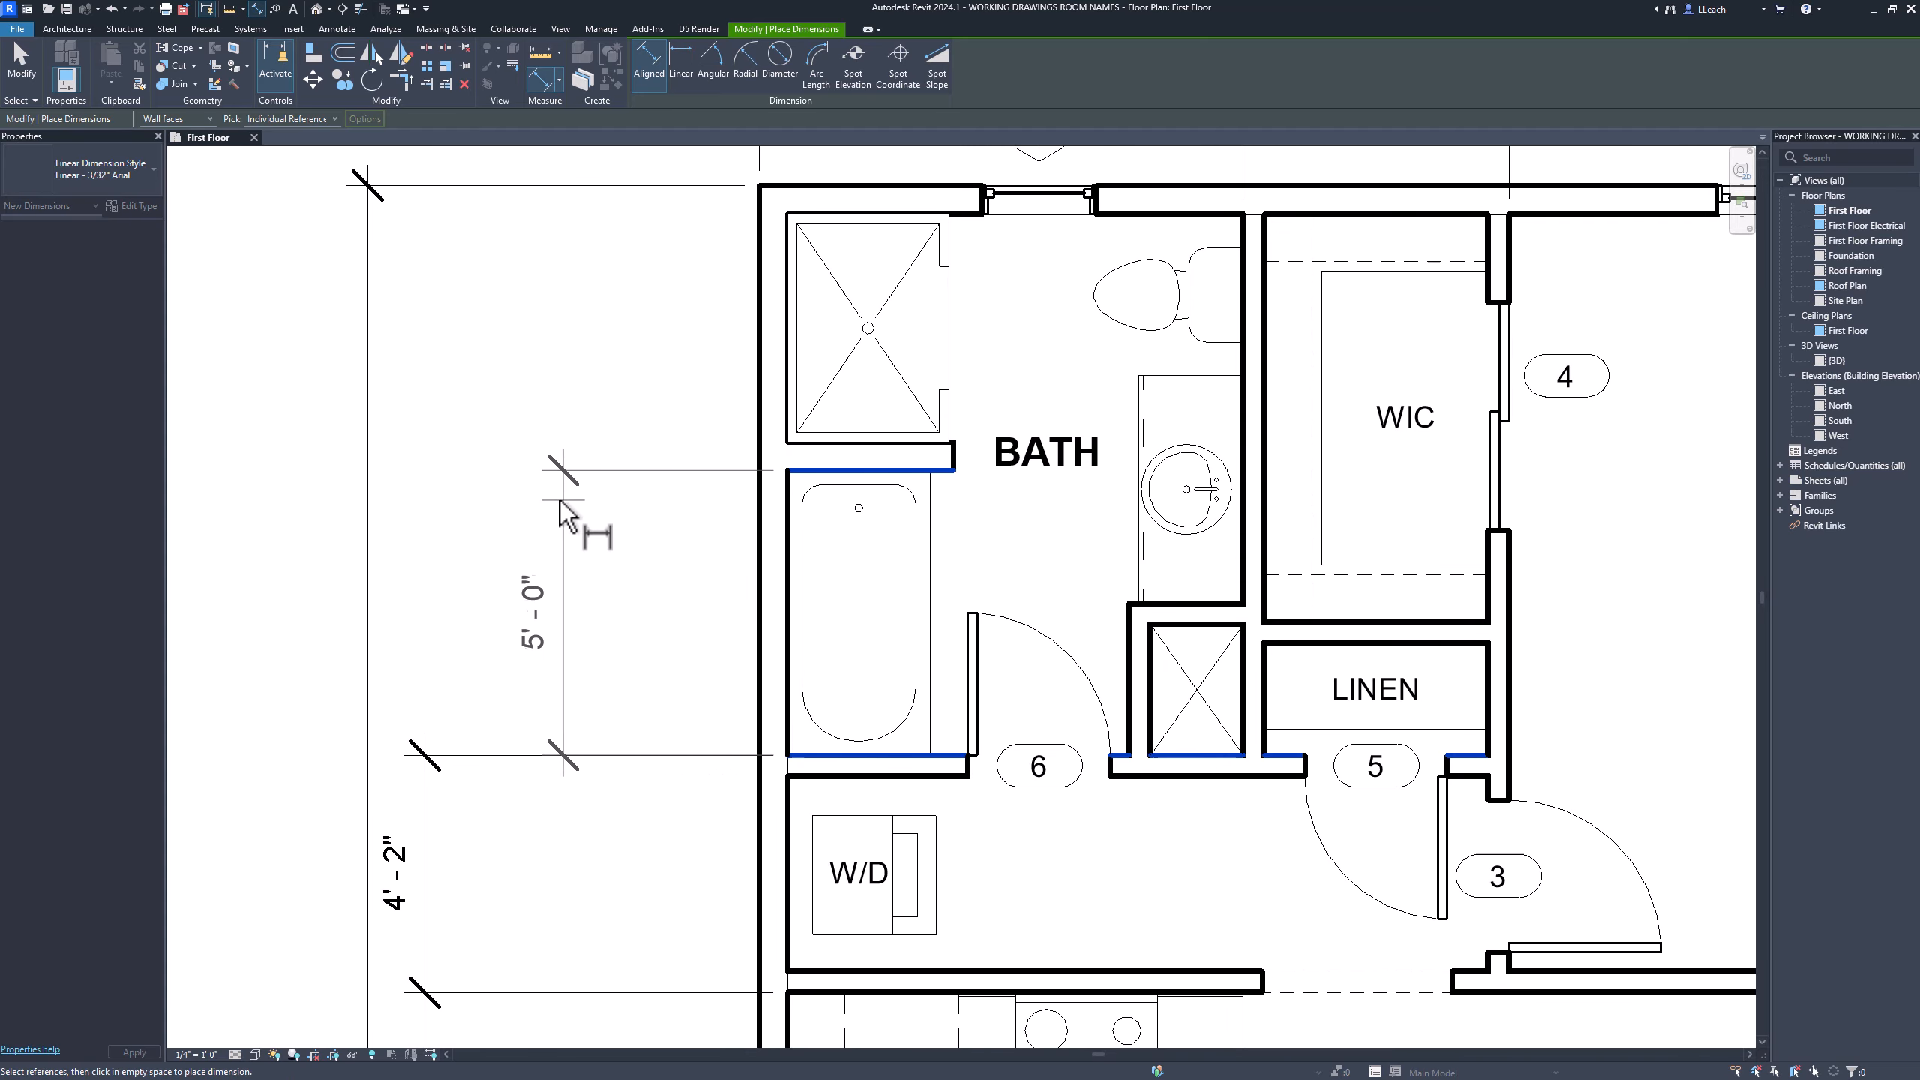
{"action": "left_click", "coordinate": [442, 535]}
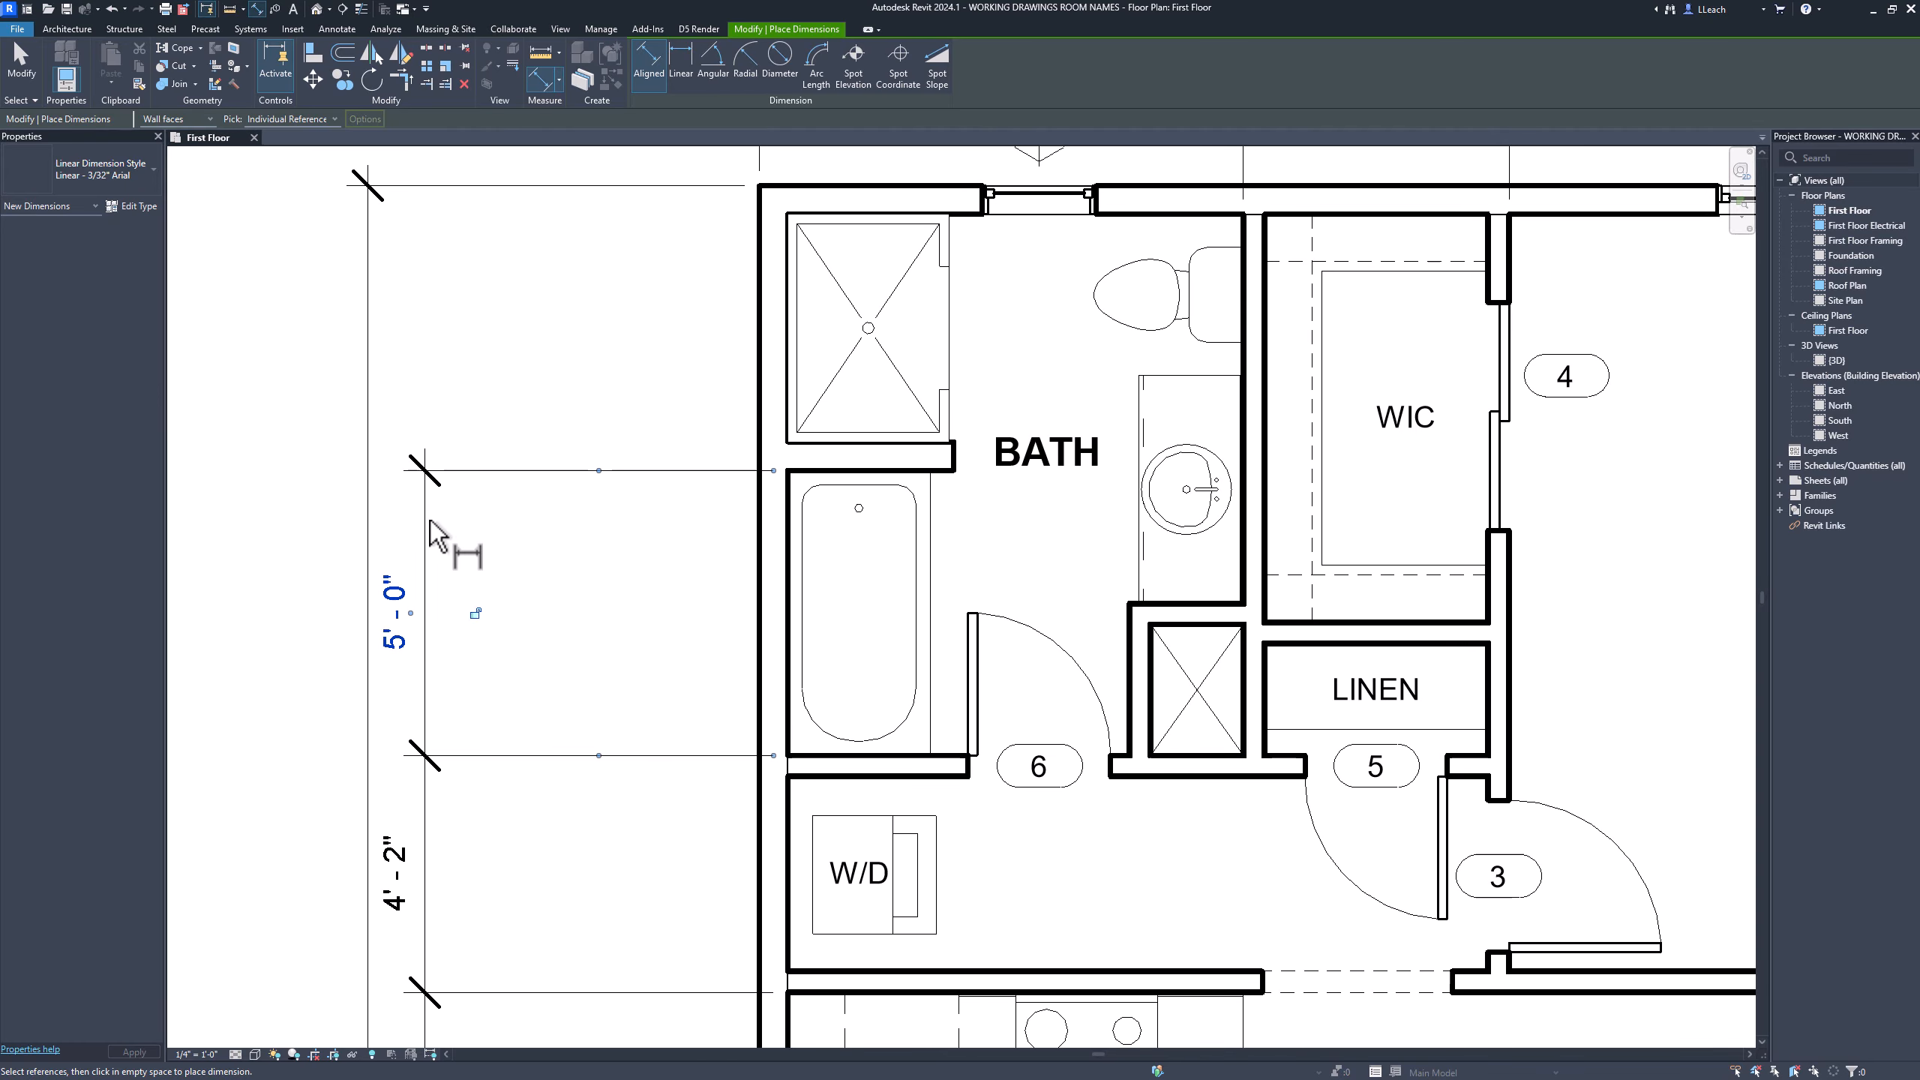
Complete the left wall string with a dimension from the shower partition's tub side to the upper exterior wall's outer face
{"action": "middle_click_drag", "start_coordinate": [634, 503], "coordinate": [642, 709]}
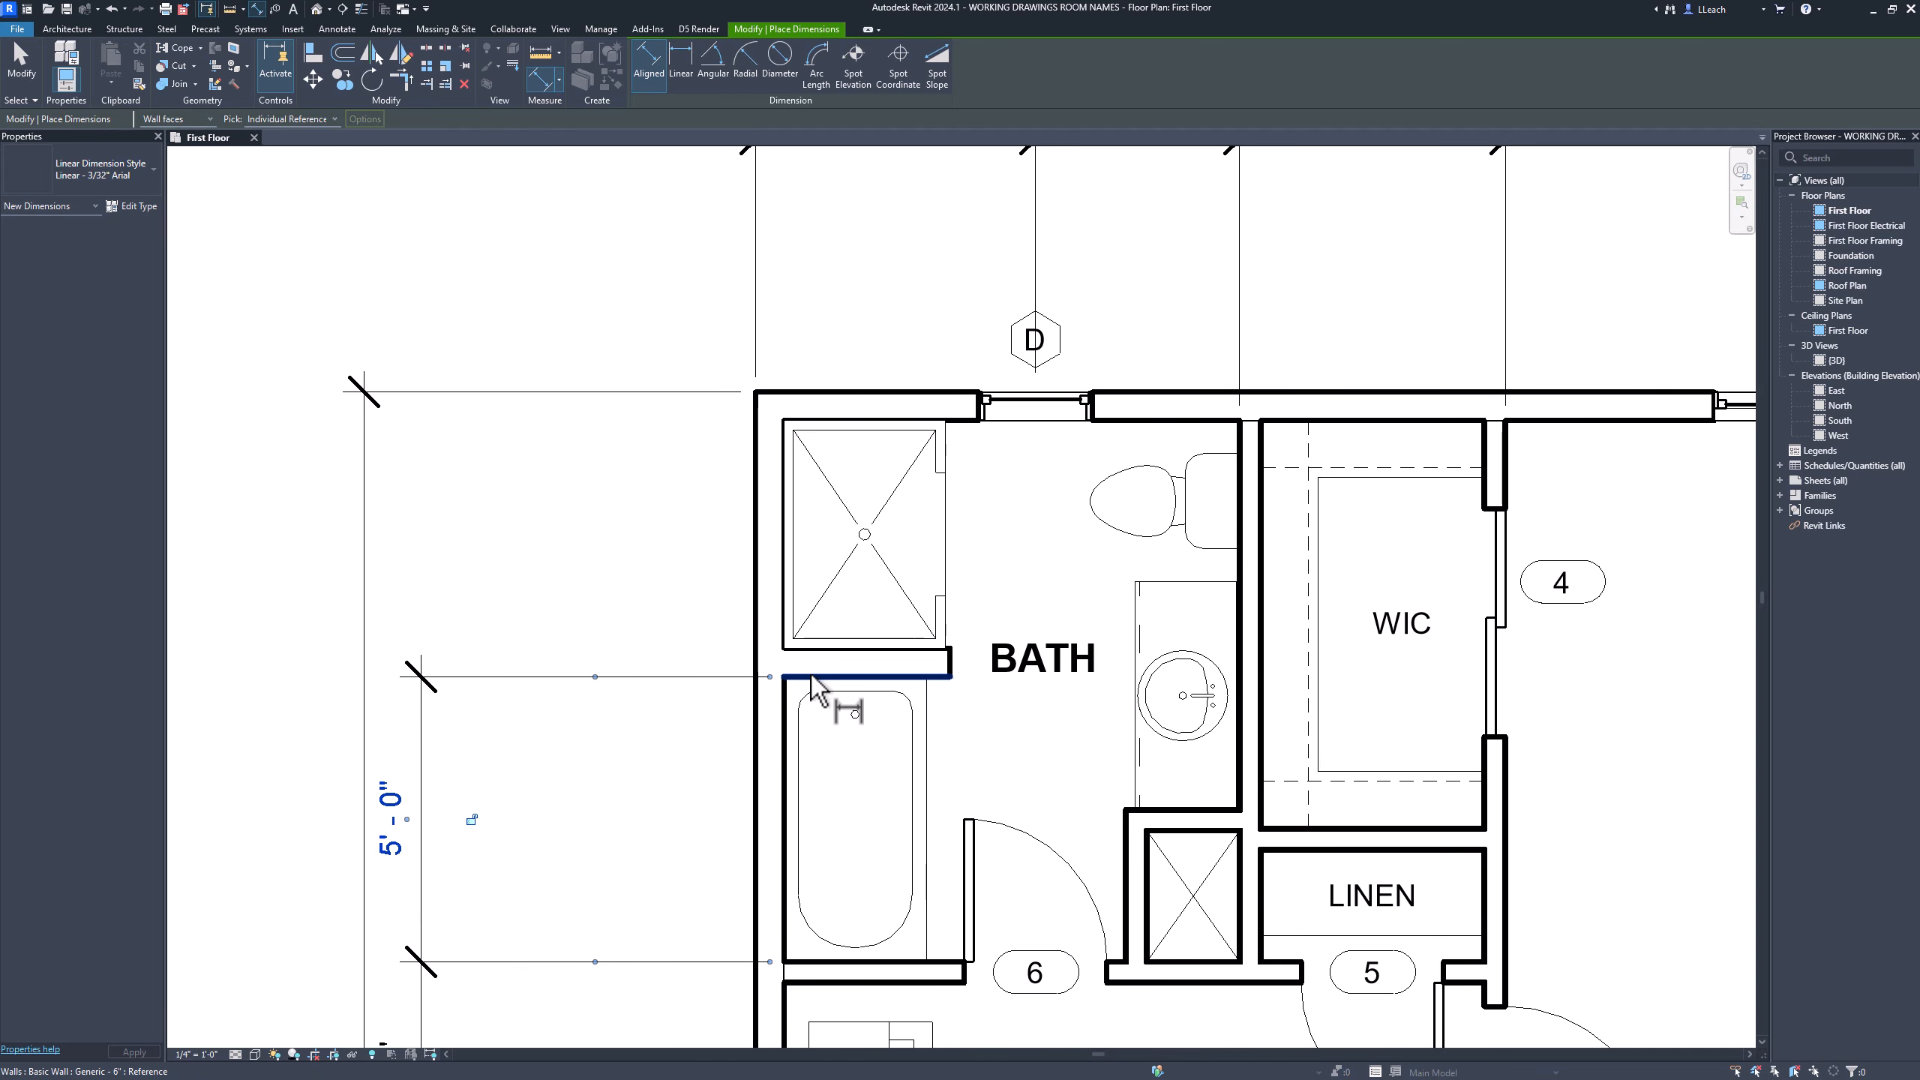
{"action": "left_click", "coordinate": [841, 675]}
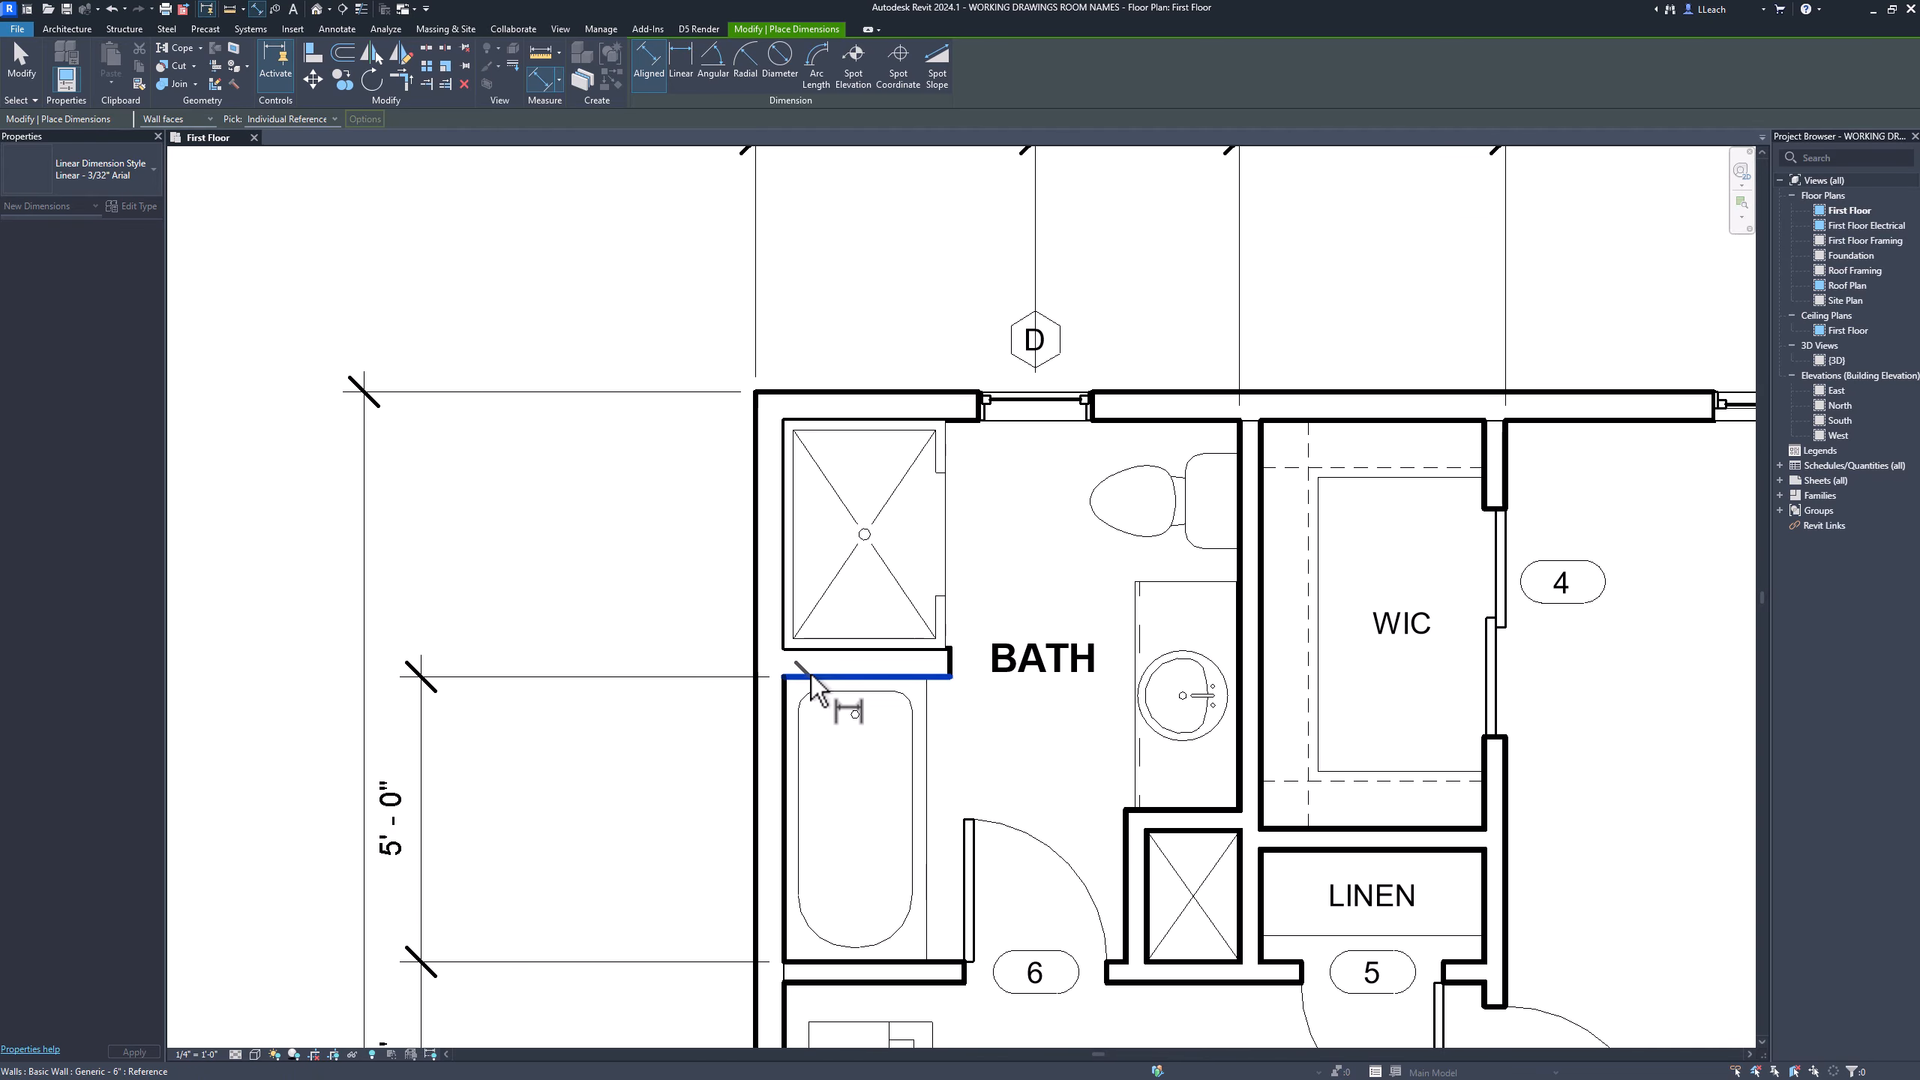
{"action": "left_click", "coordinate": [849, 394]}
{"action": "left_click", "coordinate": [426, 499]}
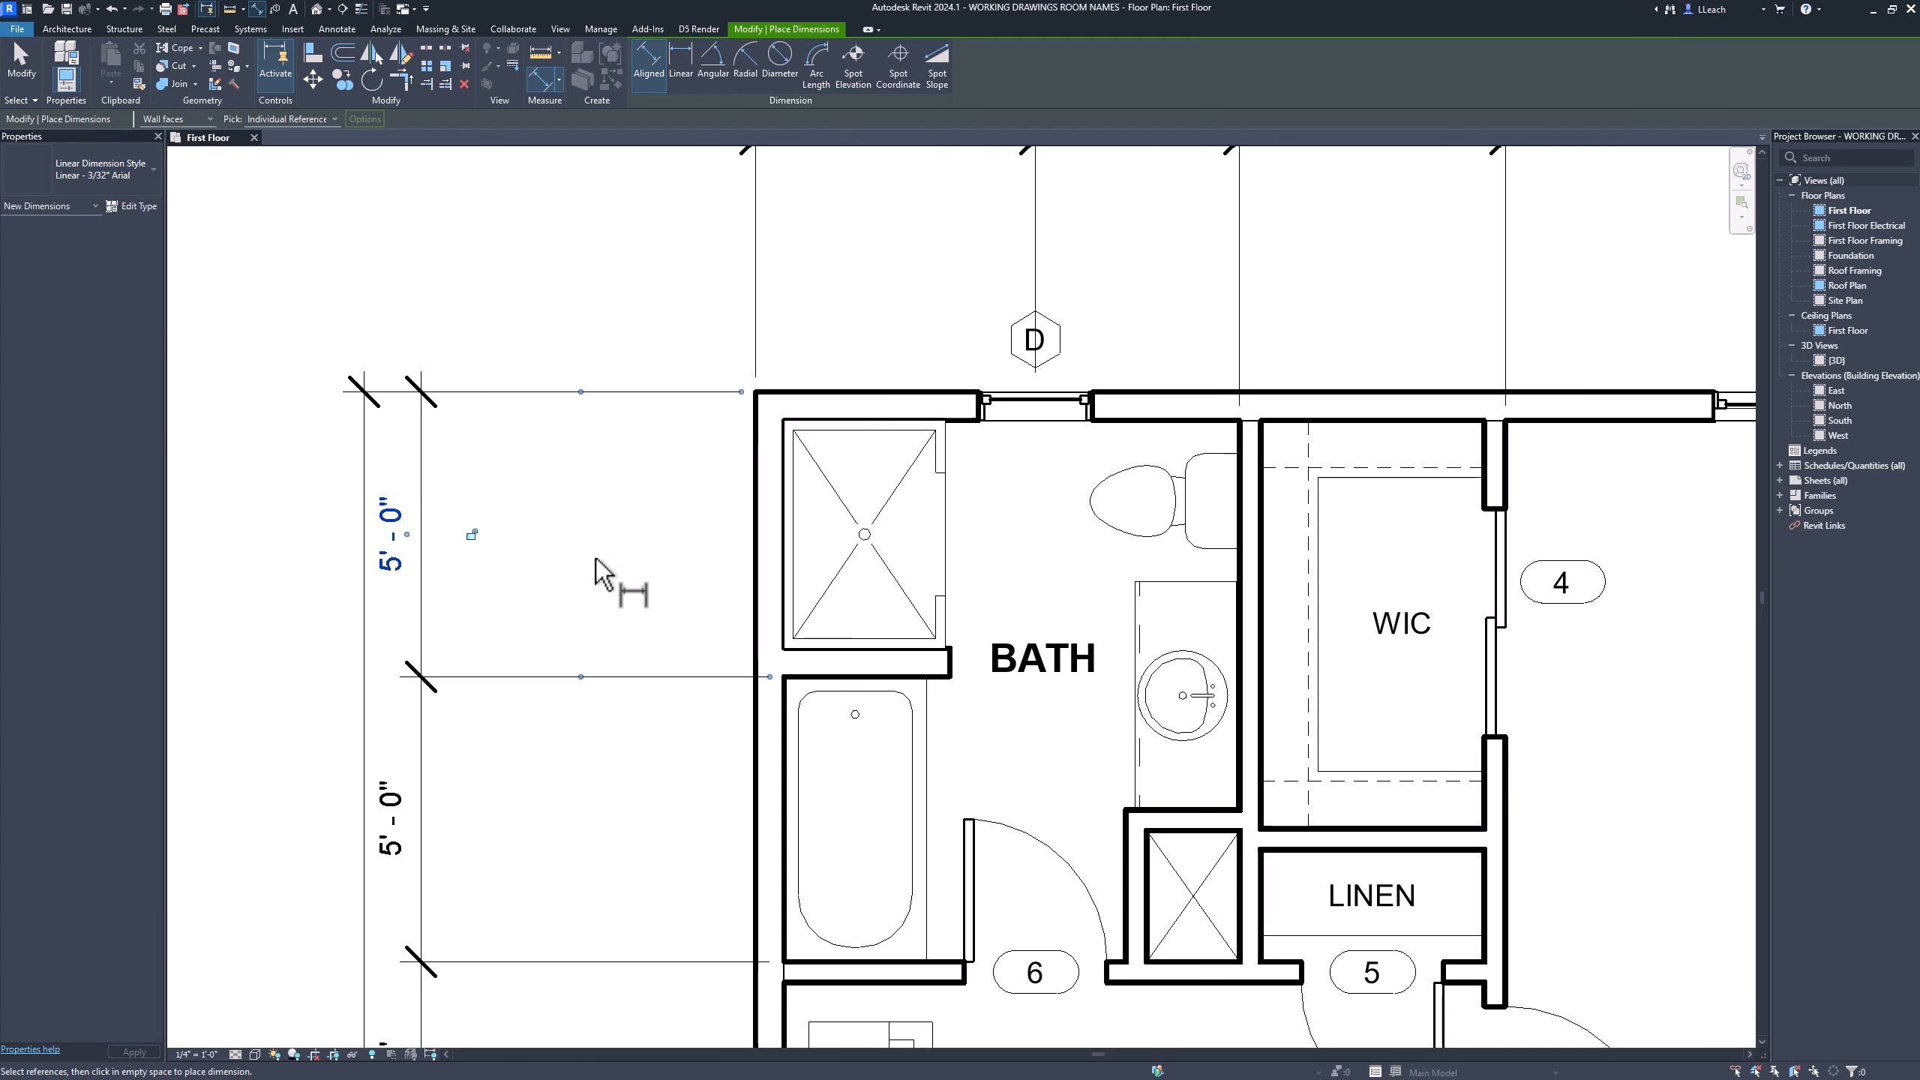
{"action": "scroll", "coordinate": [613, 578], "scroll_direction": "down", "scroll_amount": 1}
{"action": "scroll", "coordinate": [626, 620], "scroll_direction": "down", "scroll_amount": 2}
{"action": "scroll", "coordinate": [633, 639], "scroll_direction": "down", "scroll_amount": 1}
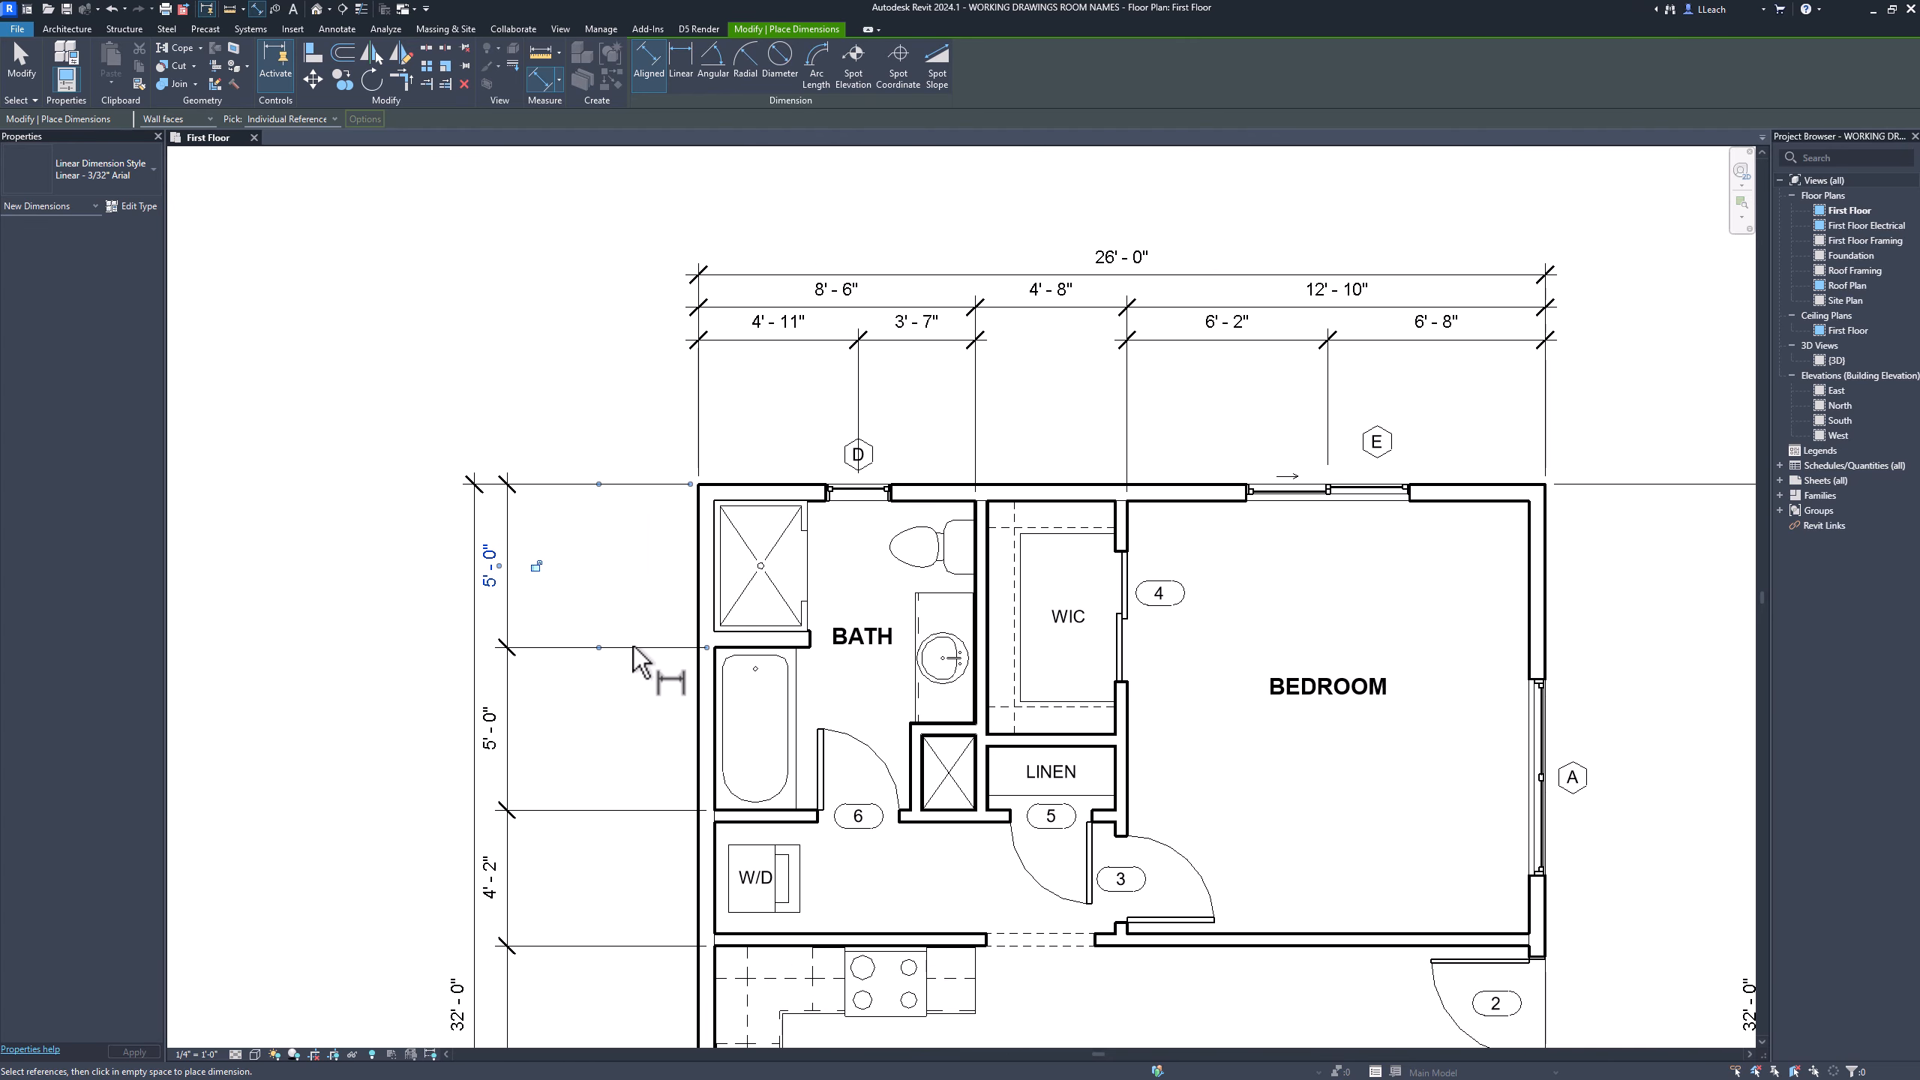
{"action": "middle_click_drag", "start_coordinate": [655, 716], "coordinate": [684, 597]}
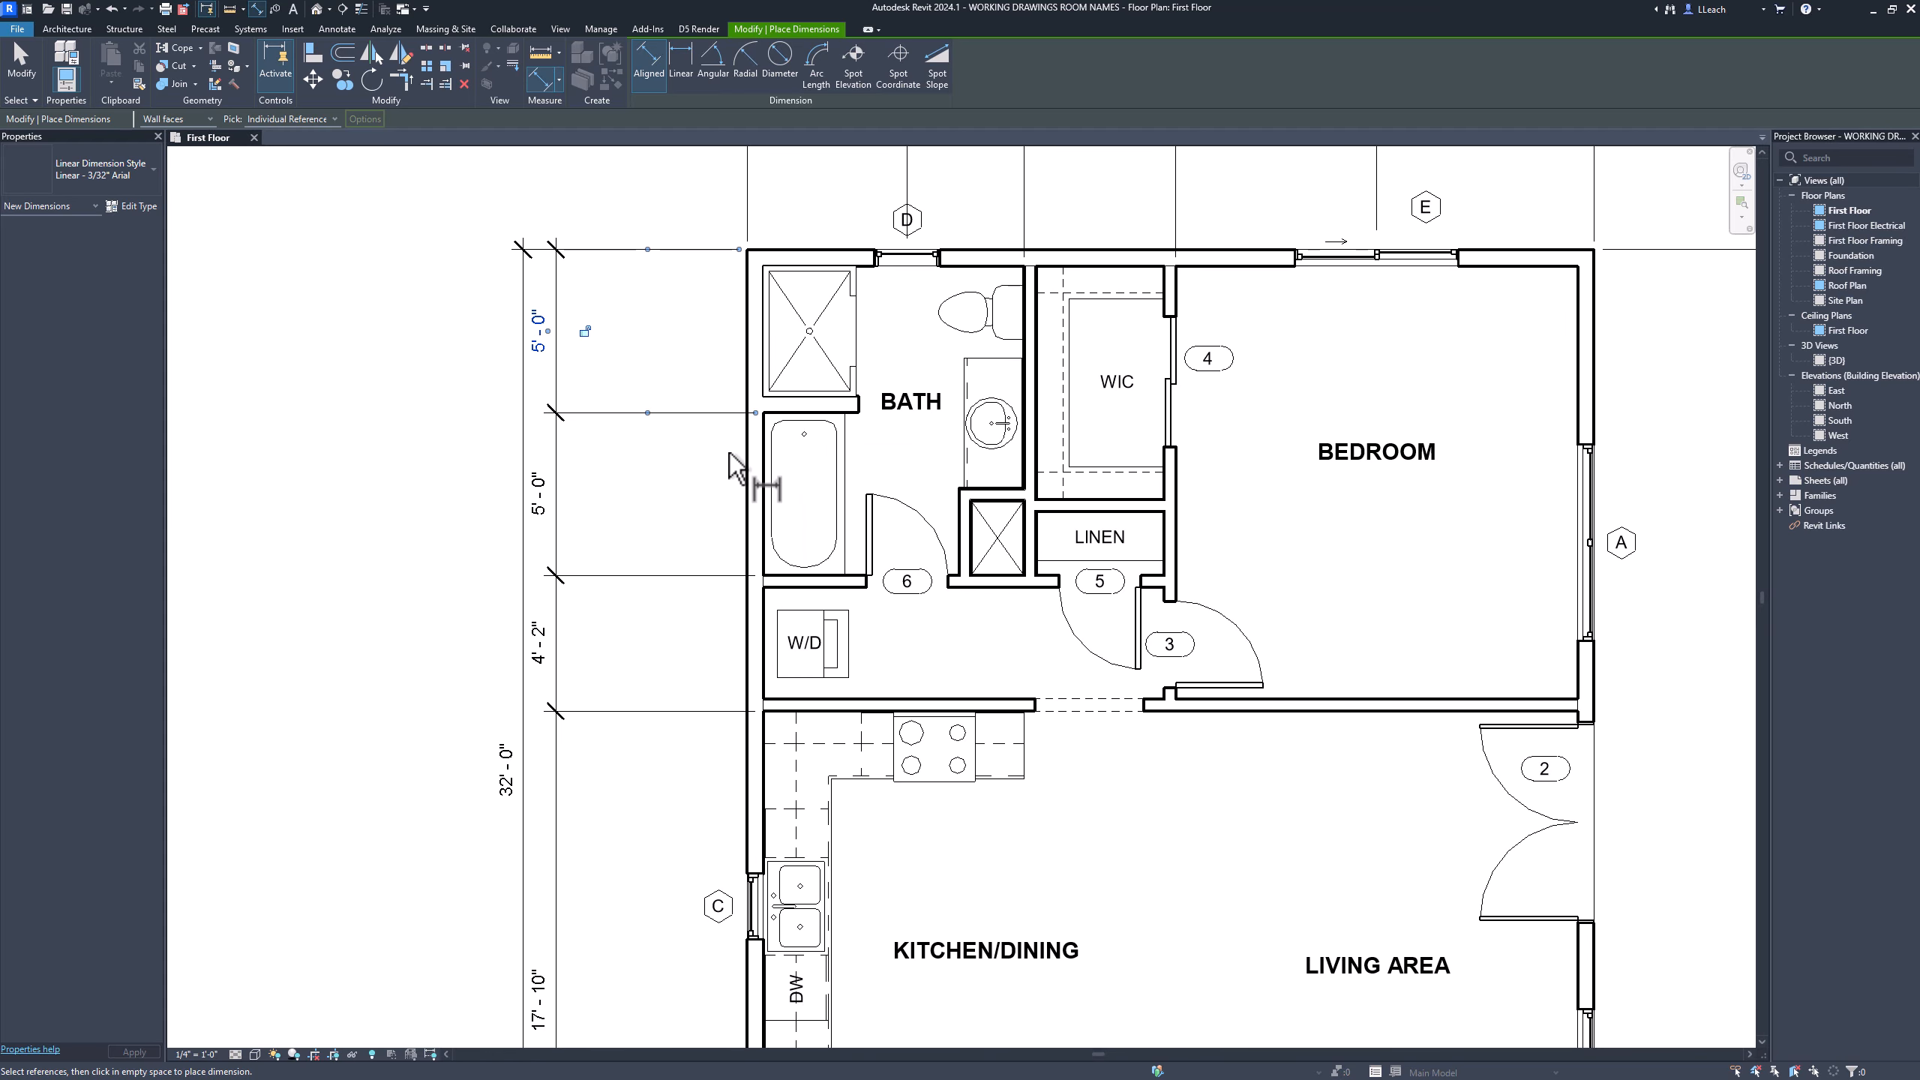
{"action": "middle_click_drag", "start_coordinate": [639, 715], "coordinate": [677, 634]}
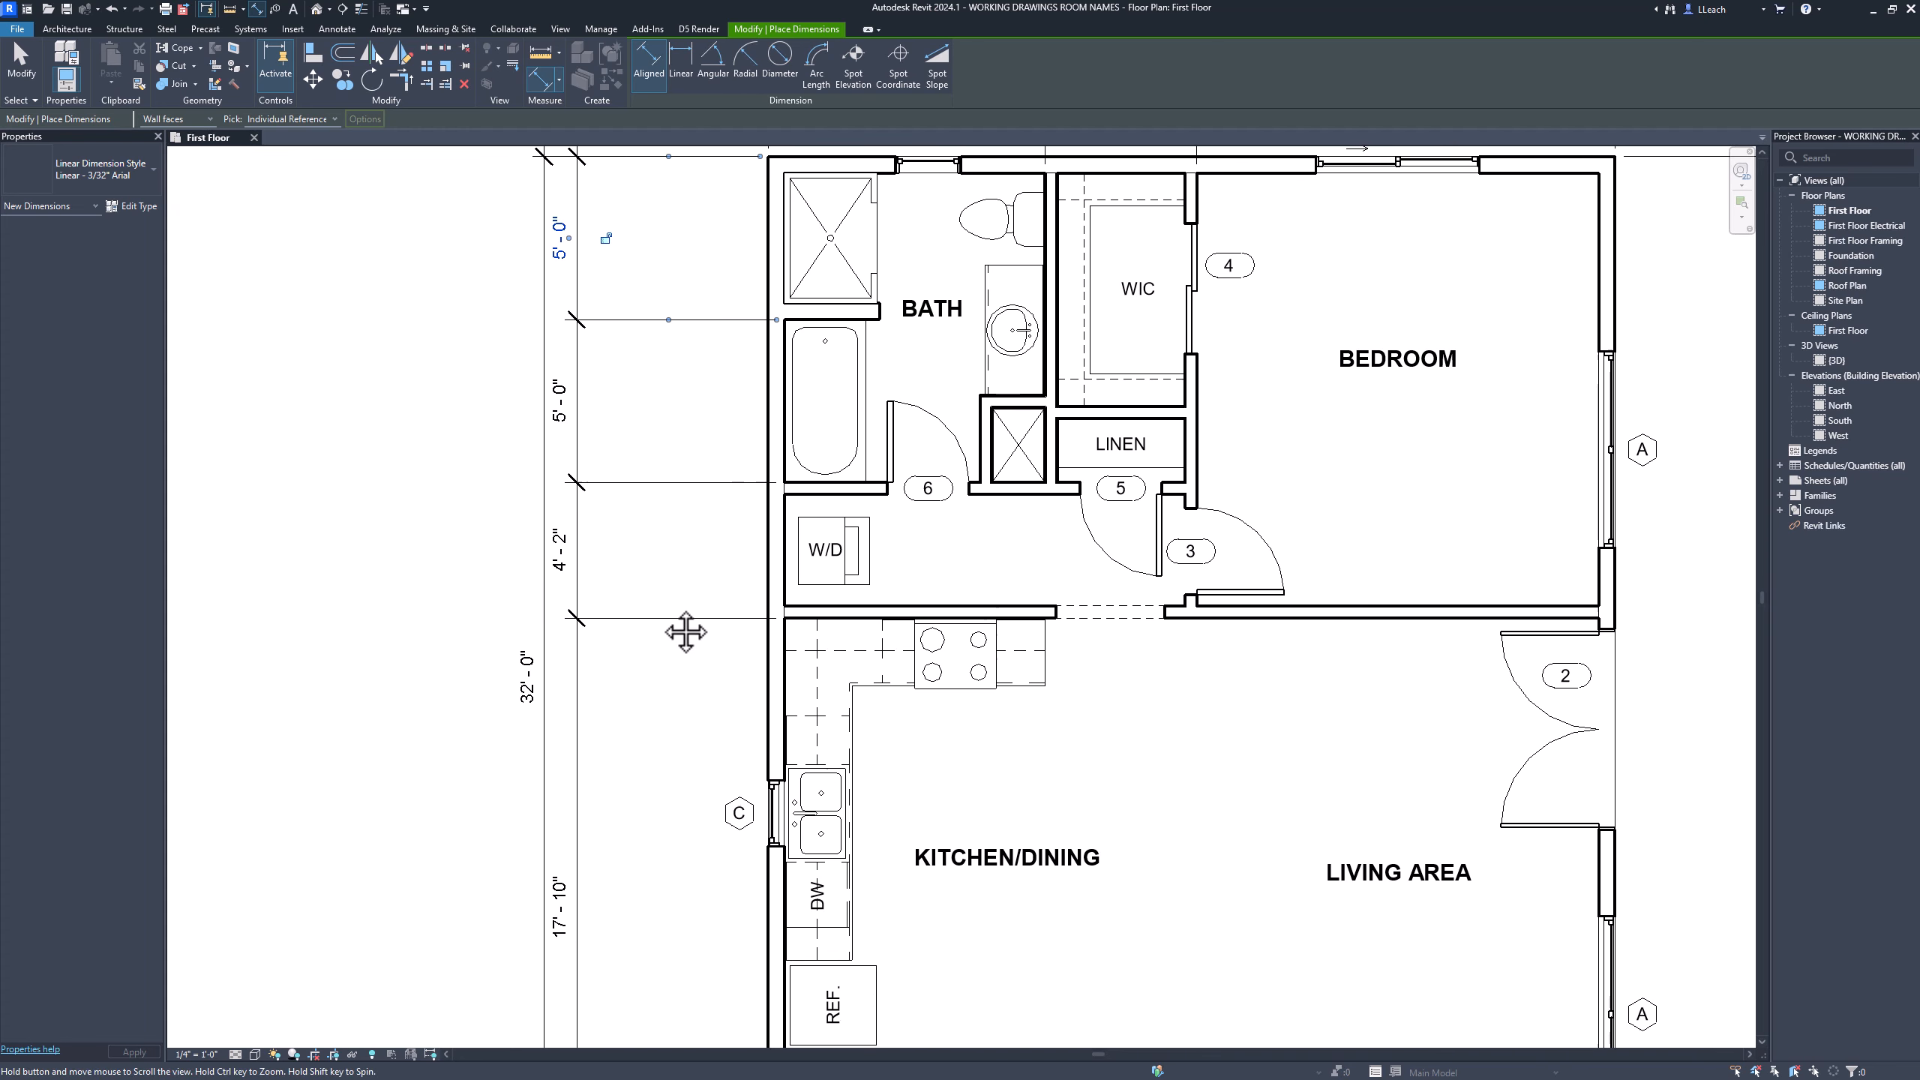
Place an aligned dimension from the lower exterior wall's outer face to window B's centre, inside the left interior wall string
{"action": "mouse_move", "coordinate": [642, 720]}
{"action": "middle_mouse_down"}
{"action": "mouse_move", "coordinate": [672, 607]}
{"action": "mouse_move", "coordinate": [685, 672]}
{"action": "mouse_move", "coordinate": [664, 716]}
{"action": "middle_mouse_up"}
{"action": "scroll", "coordinate": [672, 607], "scroll_direction": "down", "scroll_amount": 2}
{"action": "middle_click_drag", "start_coordinate": [678, 814], "coordinate": [623, 737]}
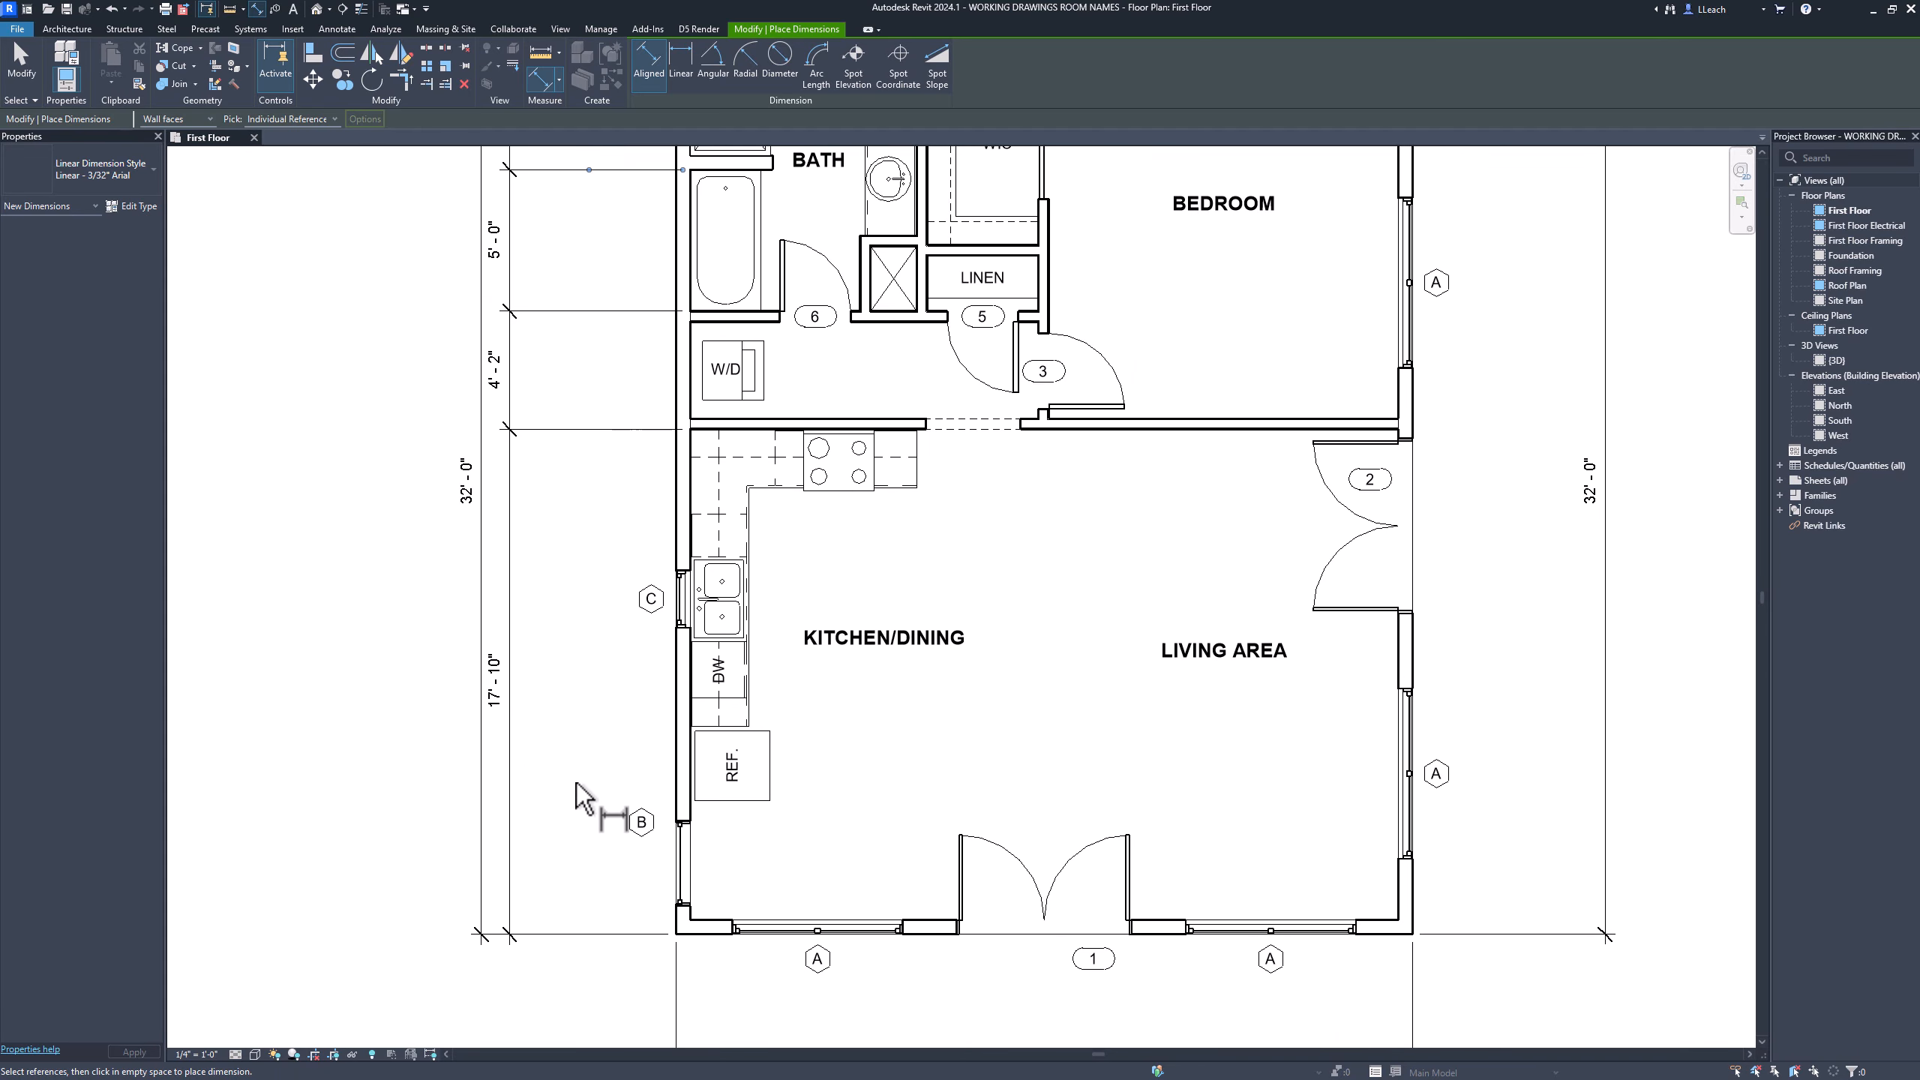
{"action": "scroll", "coordinate": [697, 934], "scroll_direction": "up", "scroll_amount": 2}
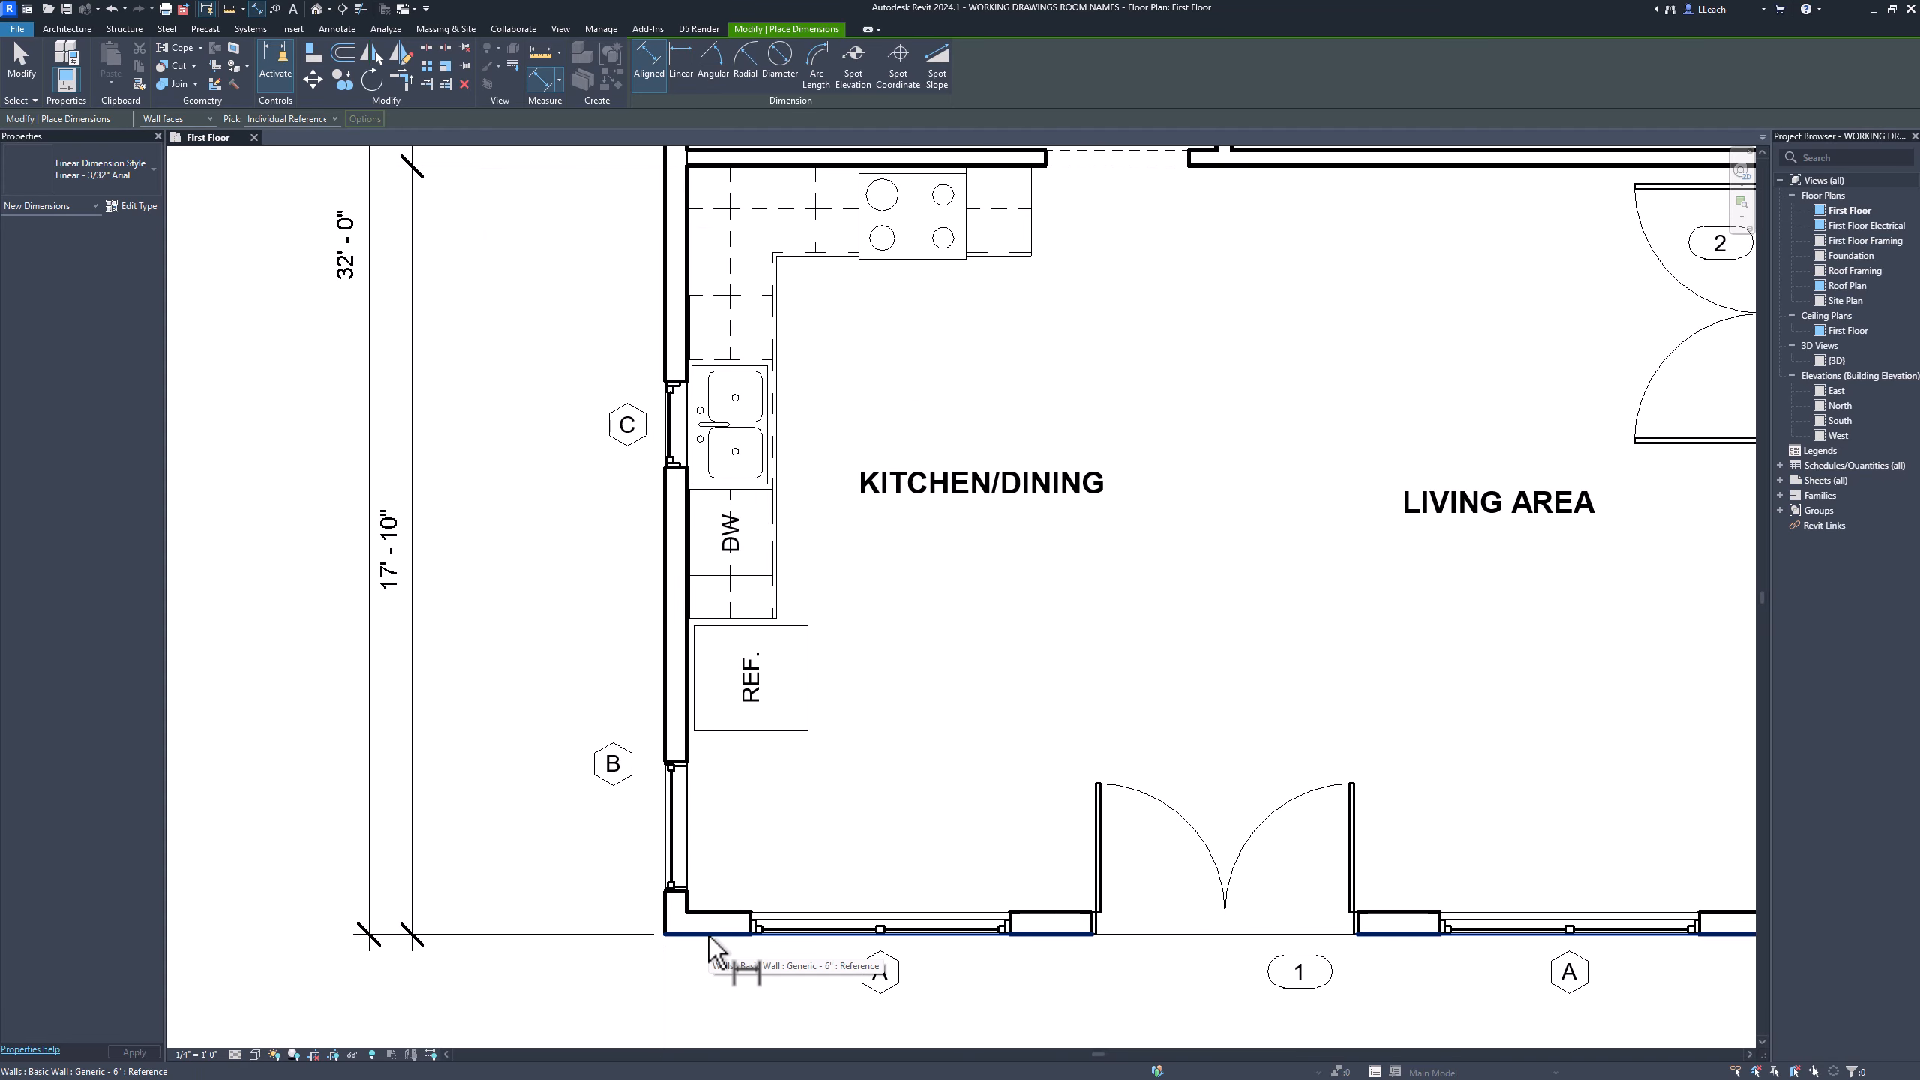
{"action": "left_click", "coordinate": [710, 936]}
{"action": "left_click", "coordinate": [675, 824]}
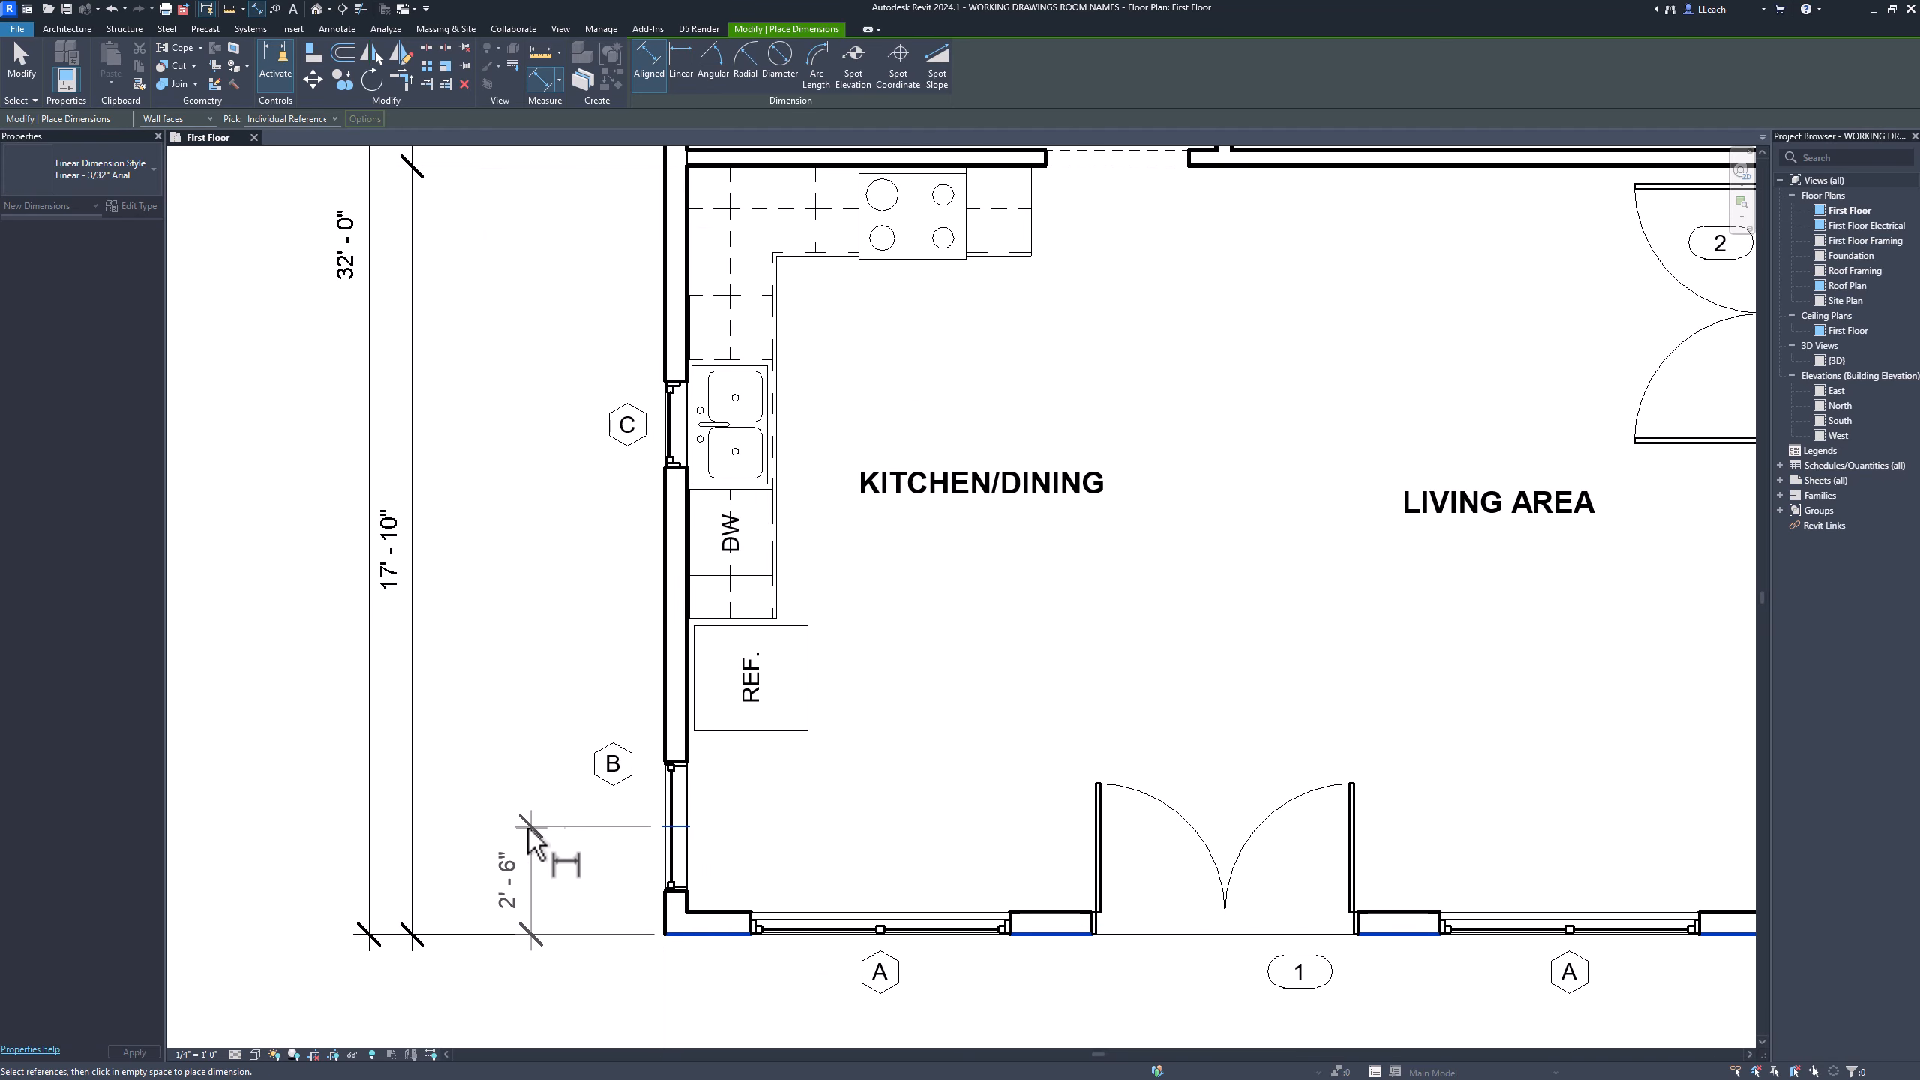
{"action": "left_click", "coordinate": [459, 832]}
Continue the left window string from window B's centre to window C's centre, in line with the previous dimension
{"action": "scroll", "coordinate": [643, 716], "scroll_direction": "up", "scroll_amount": 2}
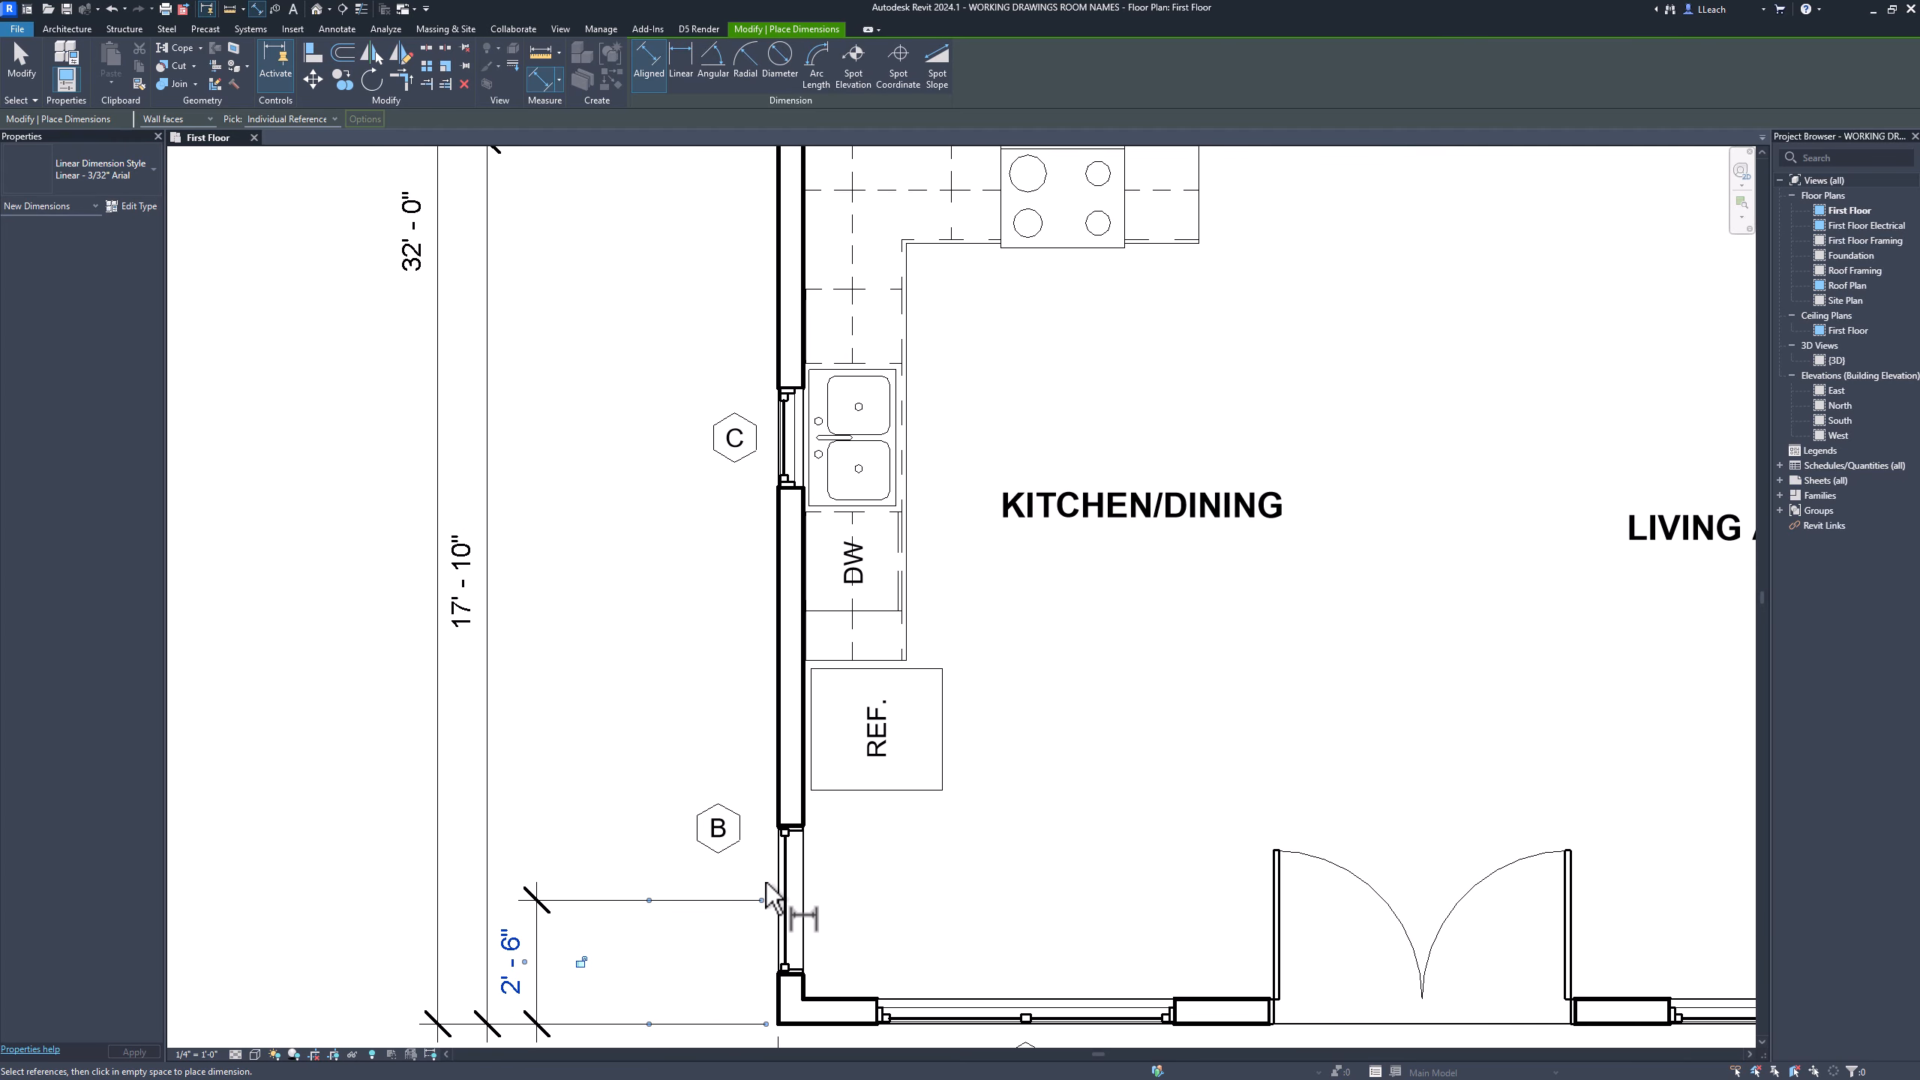
{"action": "left_click", "coordinate": [784, 898]}
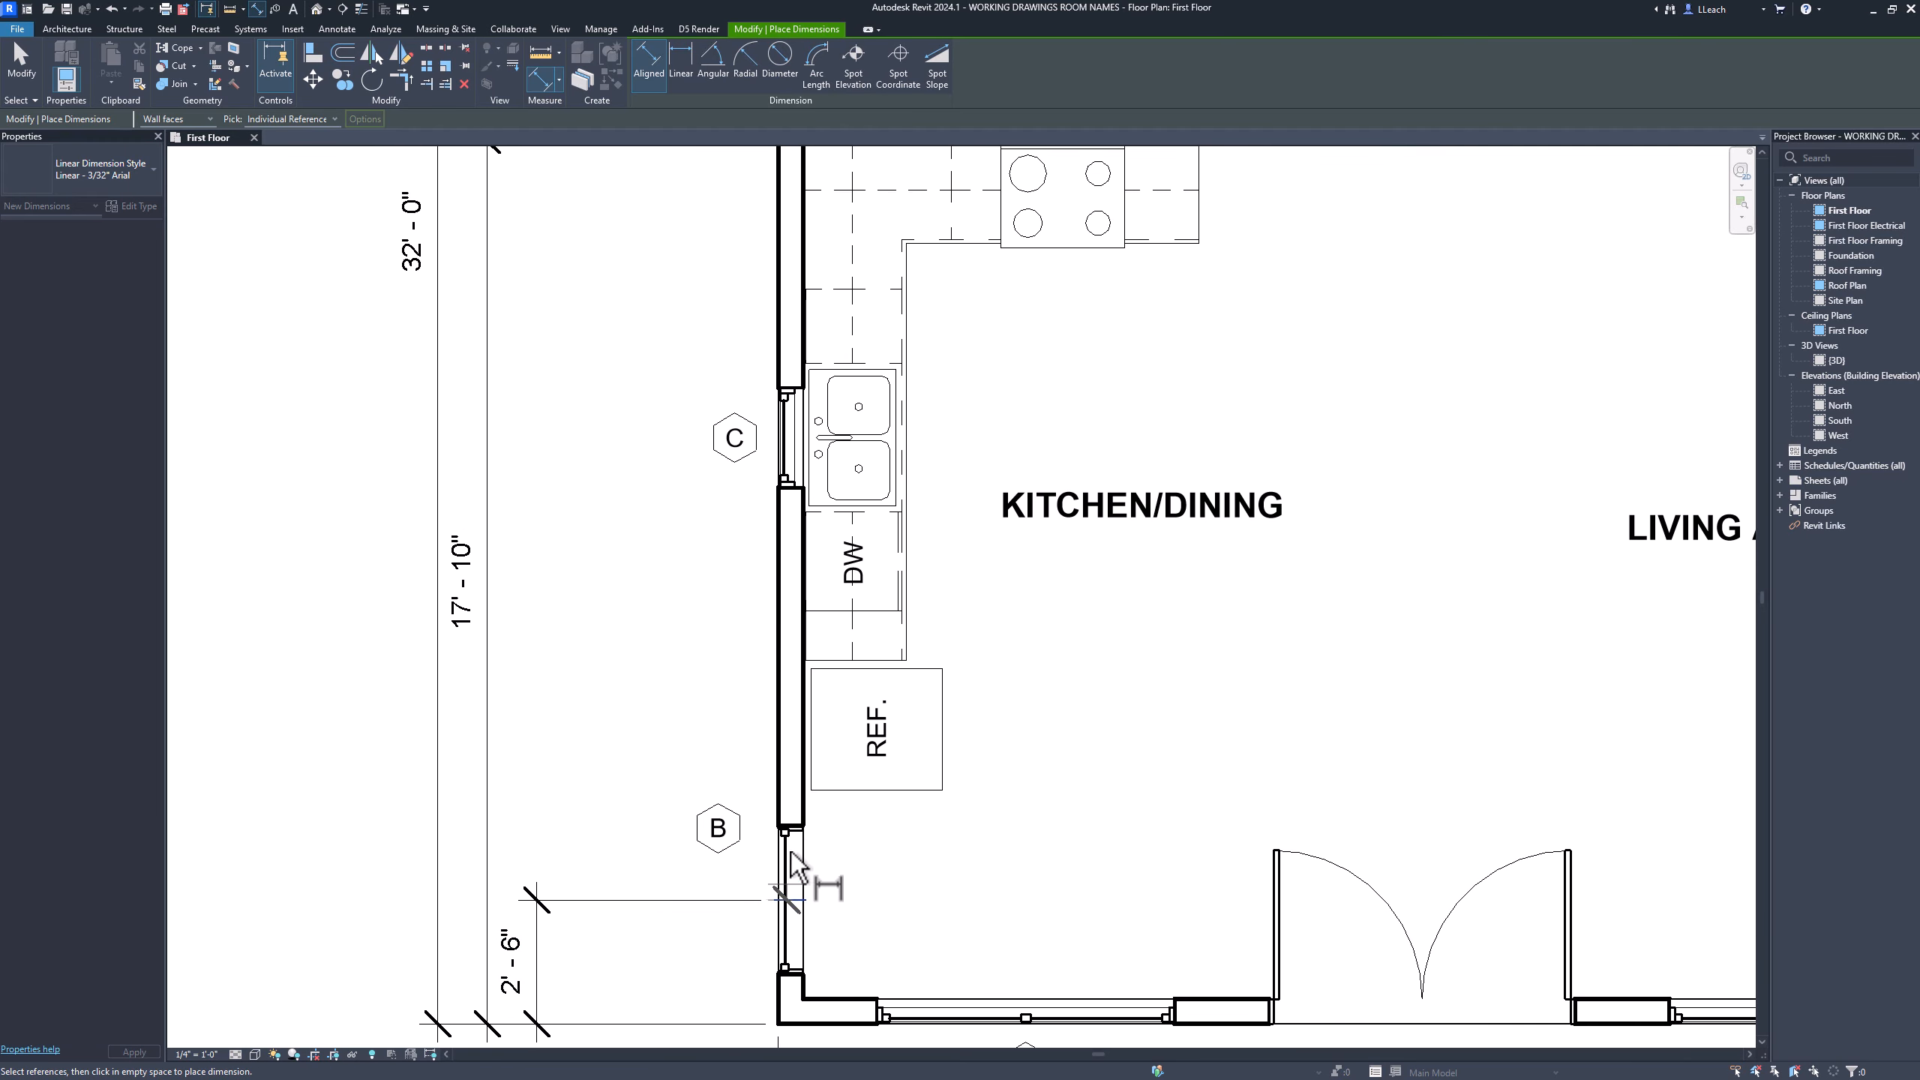
{"action": "left_click", "coordinate": [790, 438]}
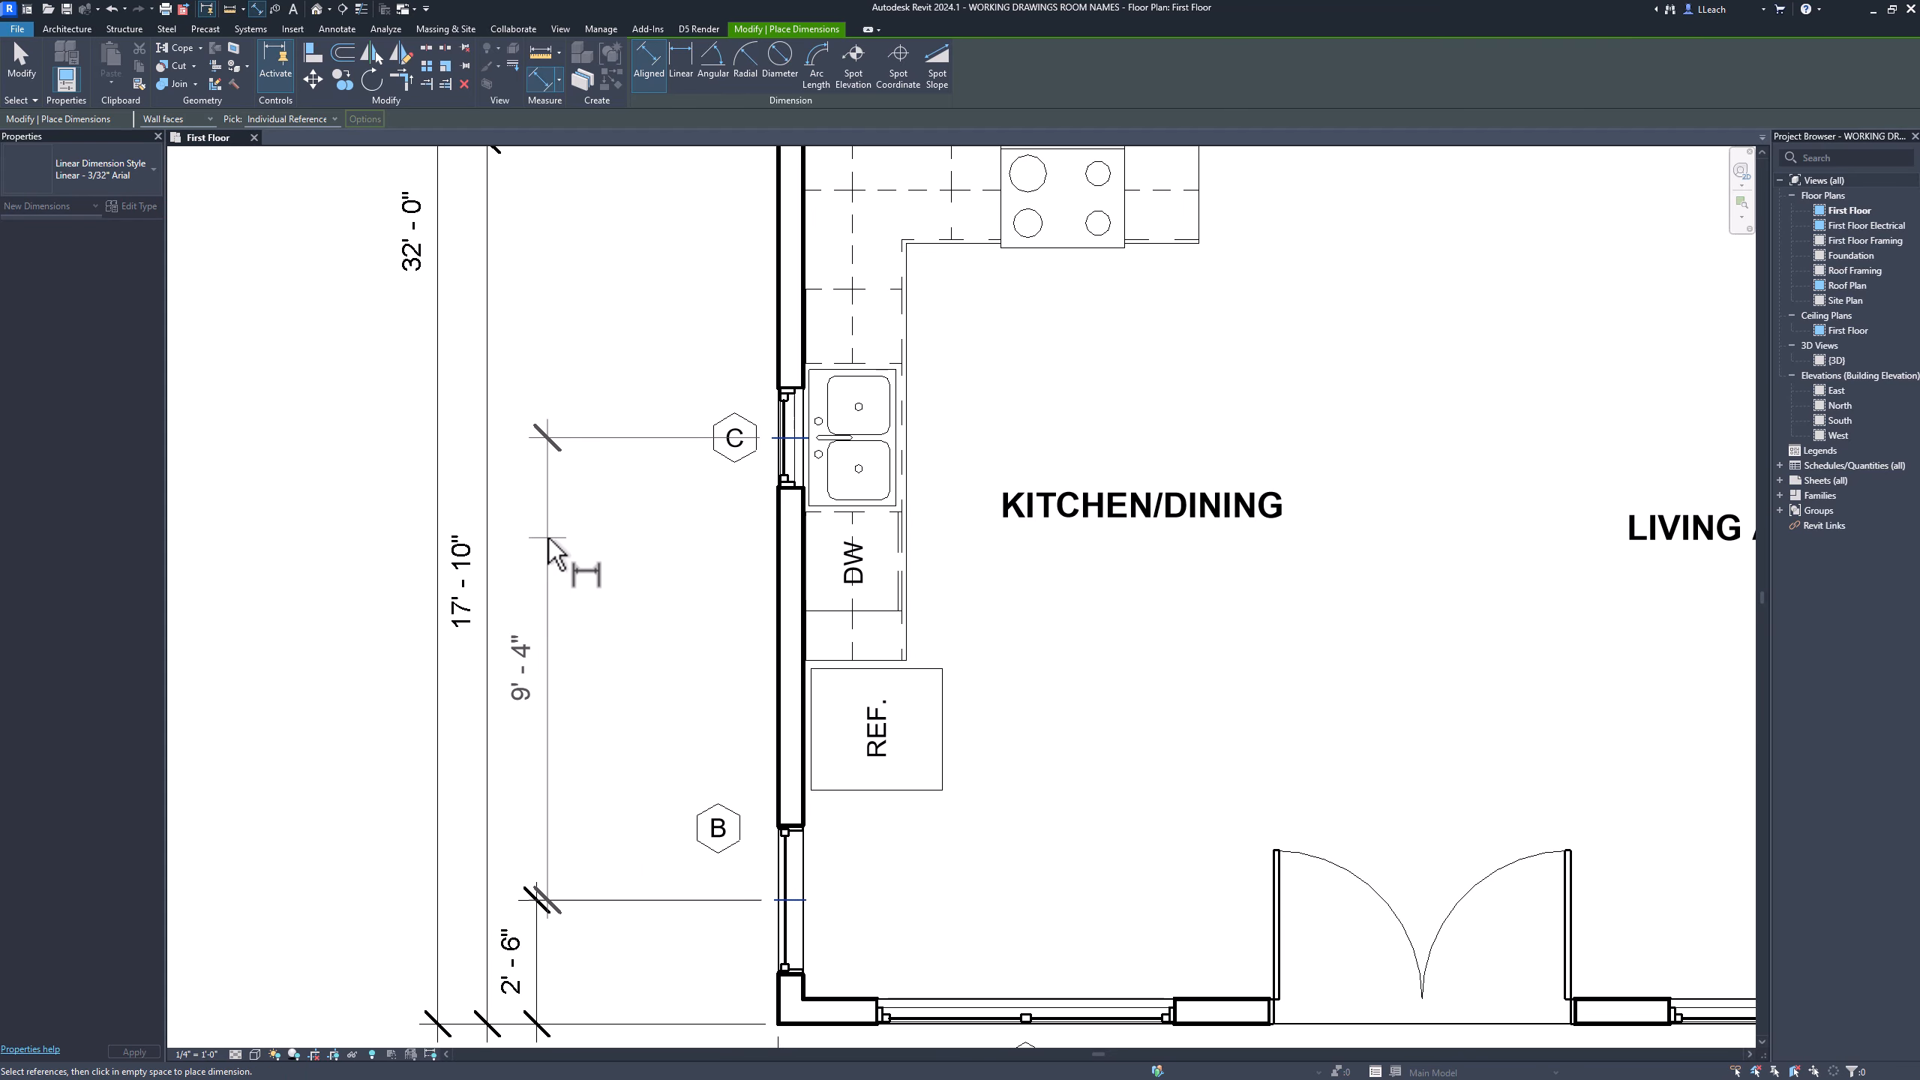
{"action": "left_click", "coordinate": [537, 575]}
Finish the left window string with a dimension from window C's centre to the kitchen face of the kitchen/laundry wall
{"action": "middle_click_drag", "start_coordinate": [698, 459], "coordinate": [710, 725]}
{"action": "left_click", "coordinate": [808, 704]}
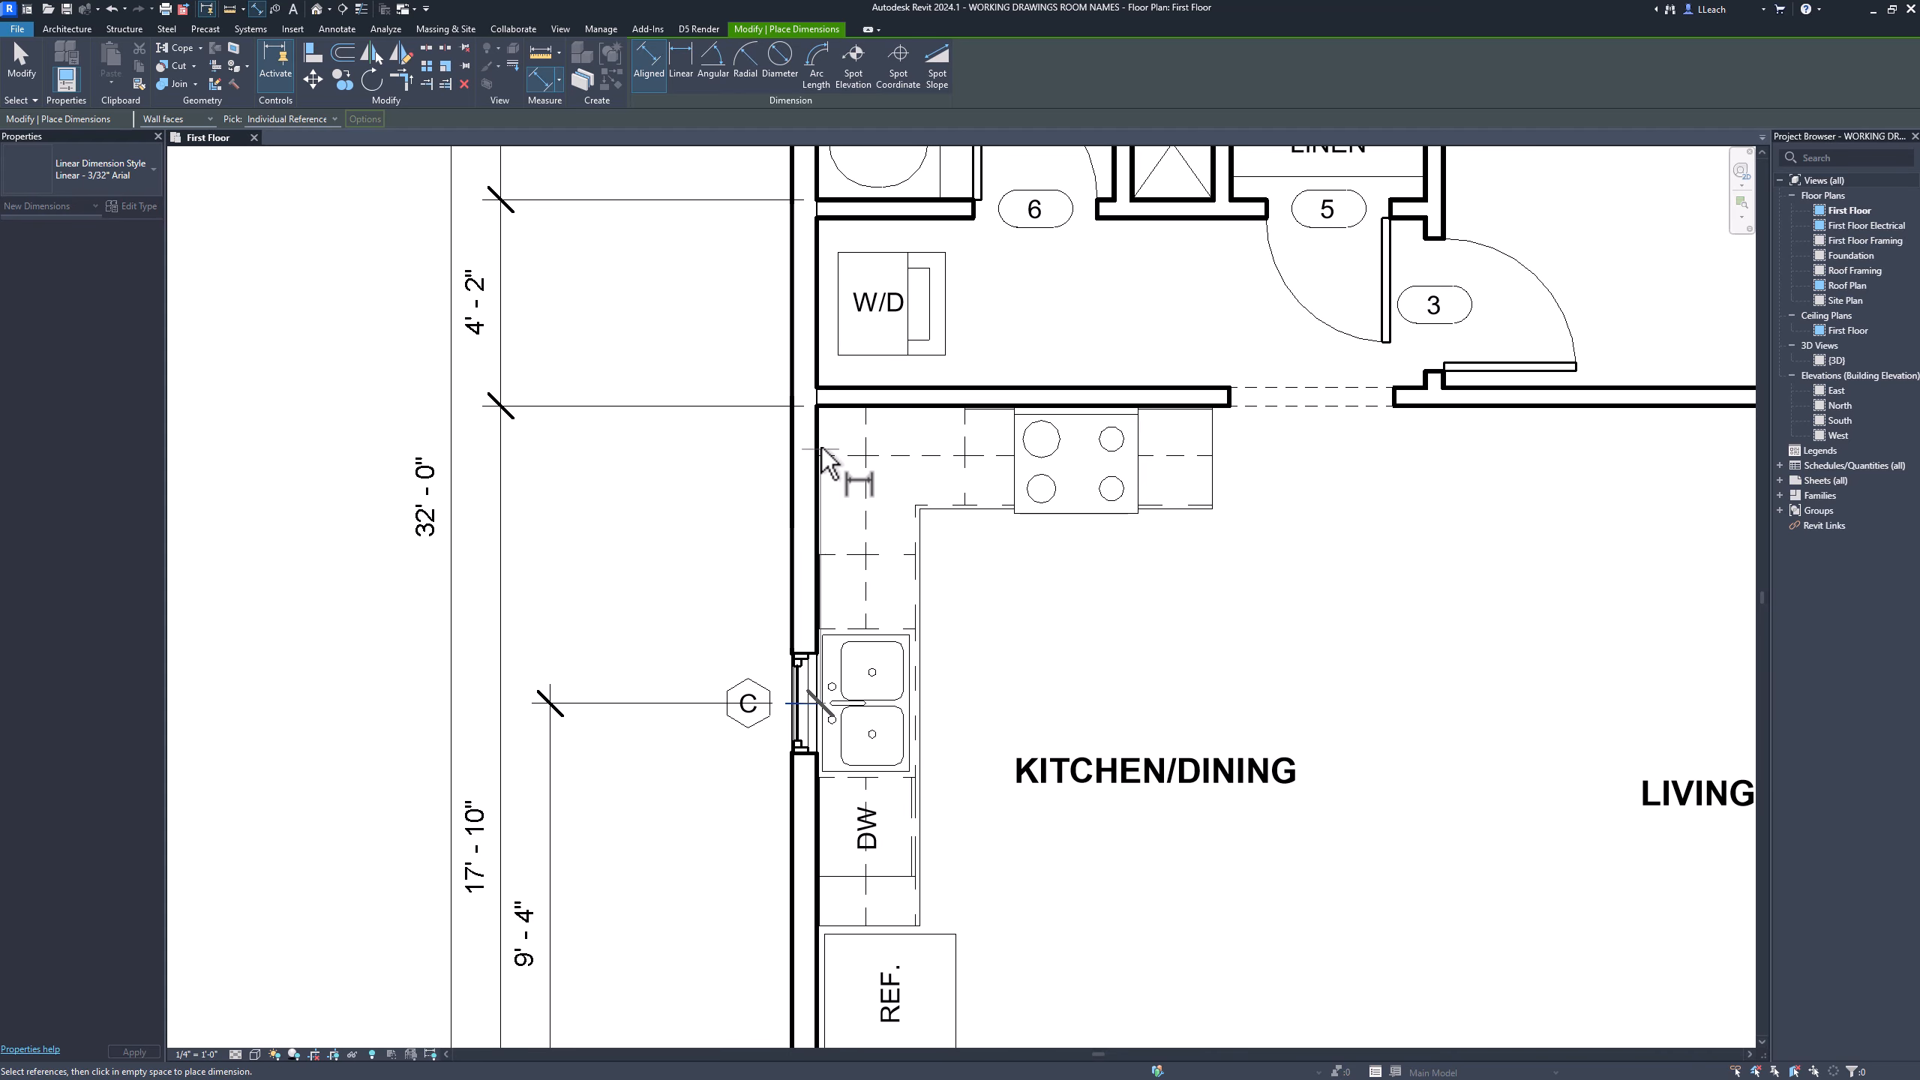
{"action": "left_click", "coordinate": [855, 412]}
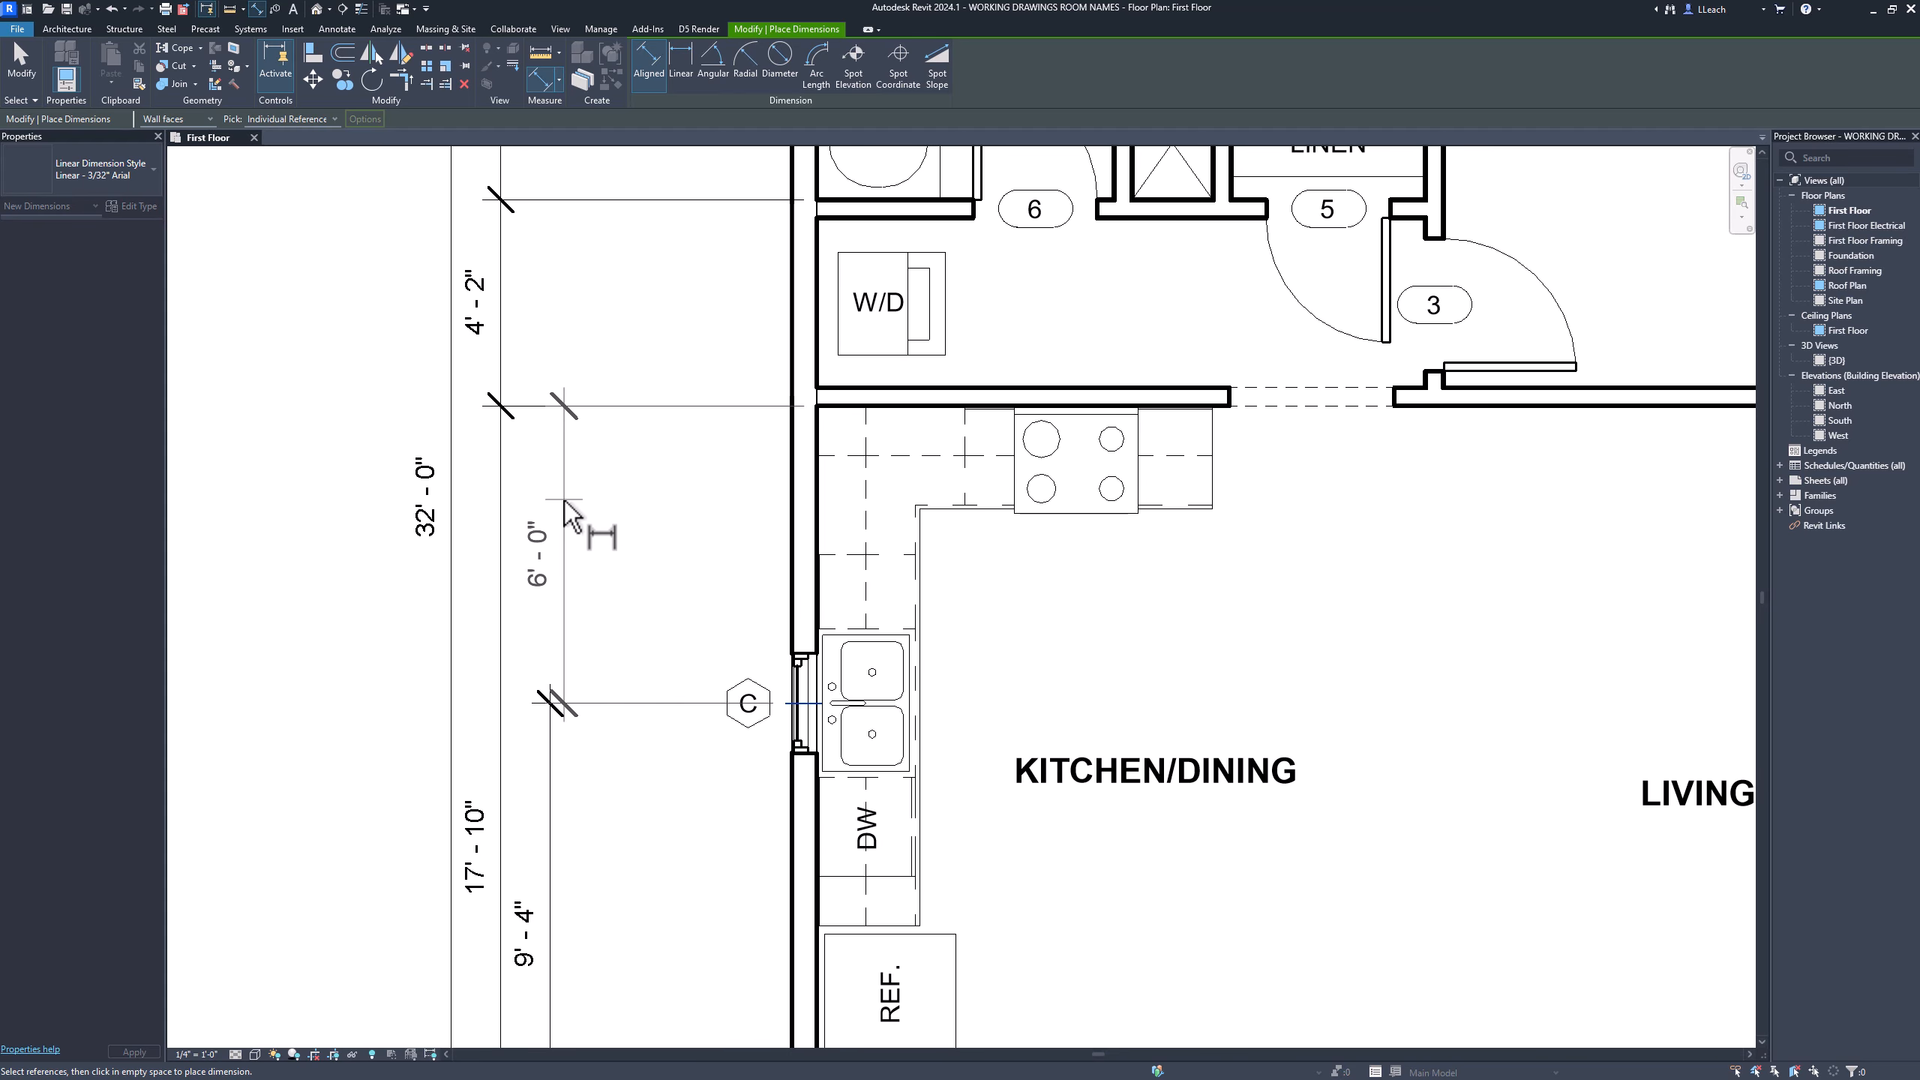
{"action": "left_click", "coordinate": [615, 470]}
Review the dimension strings along the plan's left side and above it, and end the dimension command
{"action": "scroll", "coordinate": [615, 468], "scroll_direction": "down", "scroll_amount": 1}
{"action": "middle_click_drag", "start_coordinate": [621, 434], "coordinate": [680, 666]}
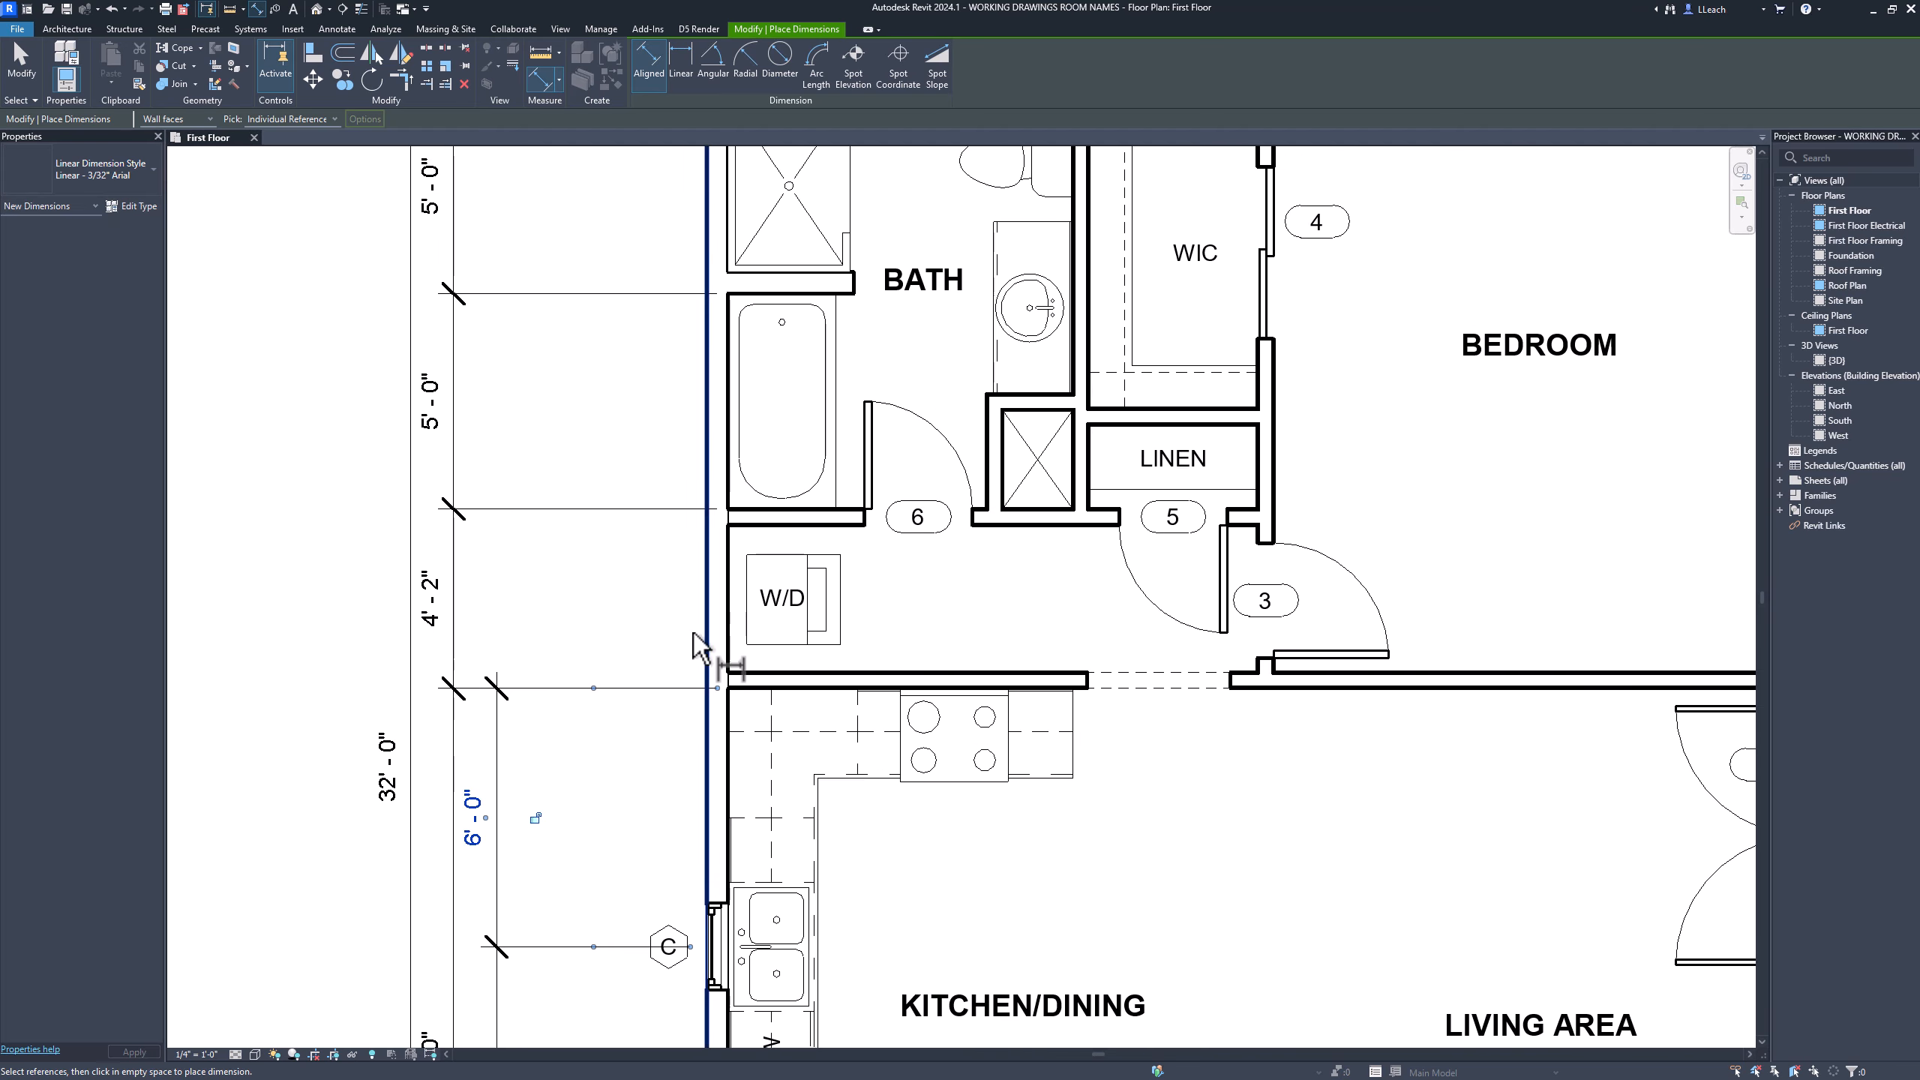
{"action": "middle_click_drag", "start_coordinate": [728, 544], "coordinate": [737, 685]}
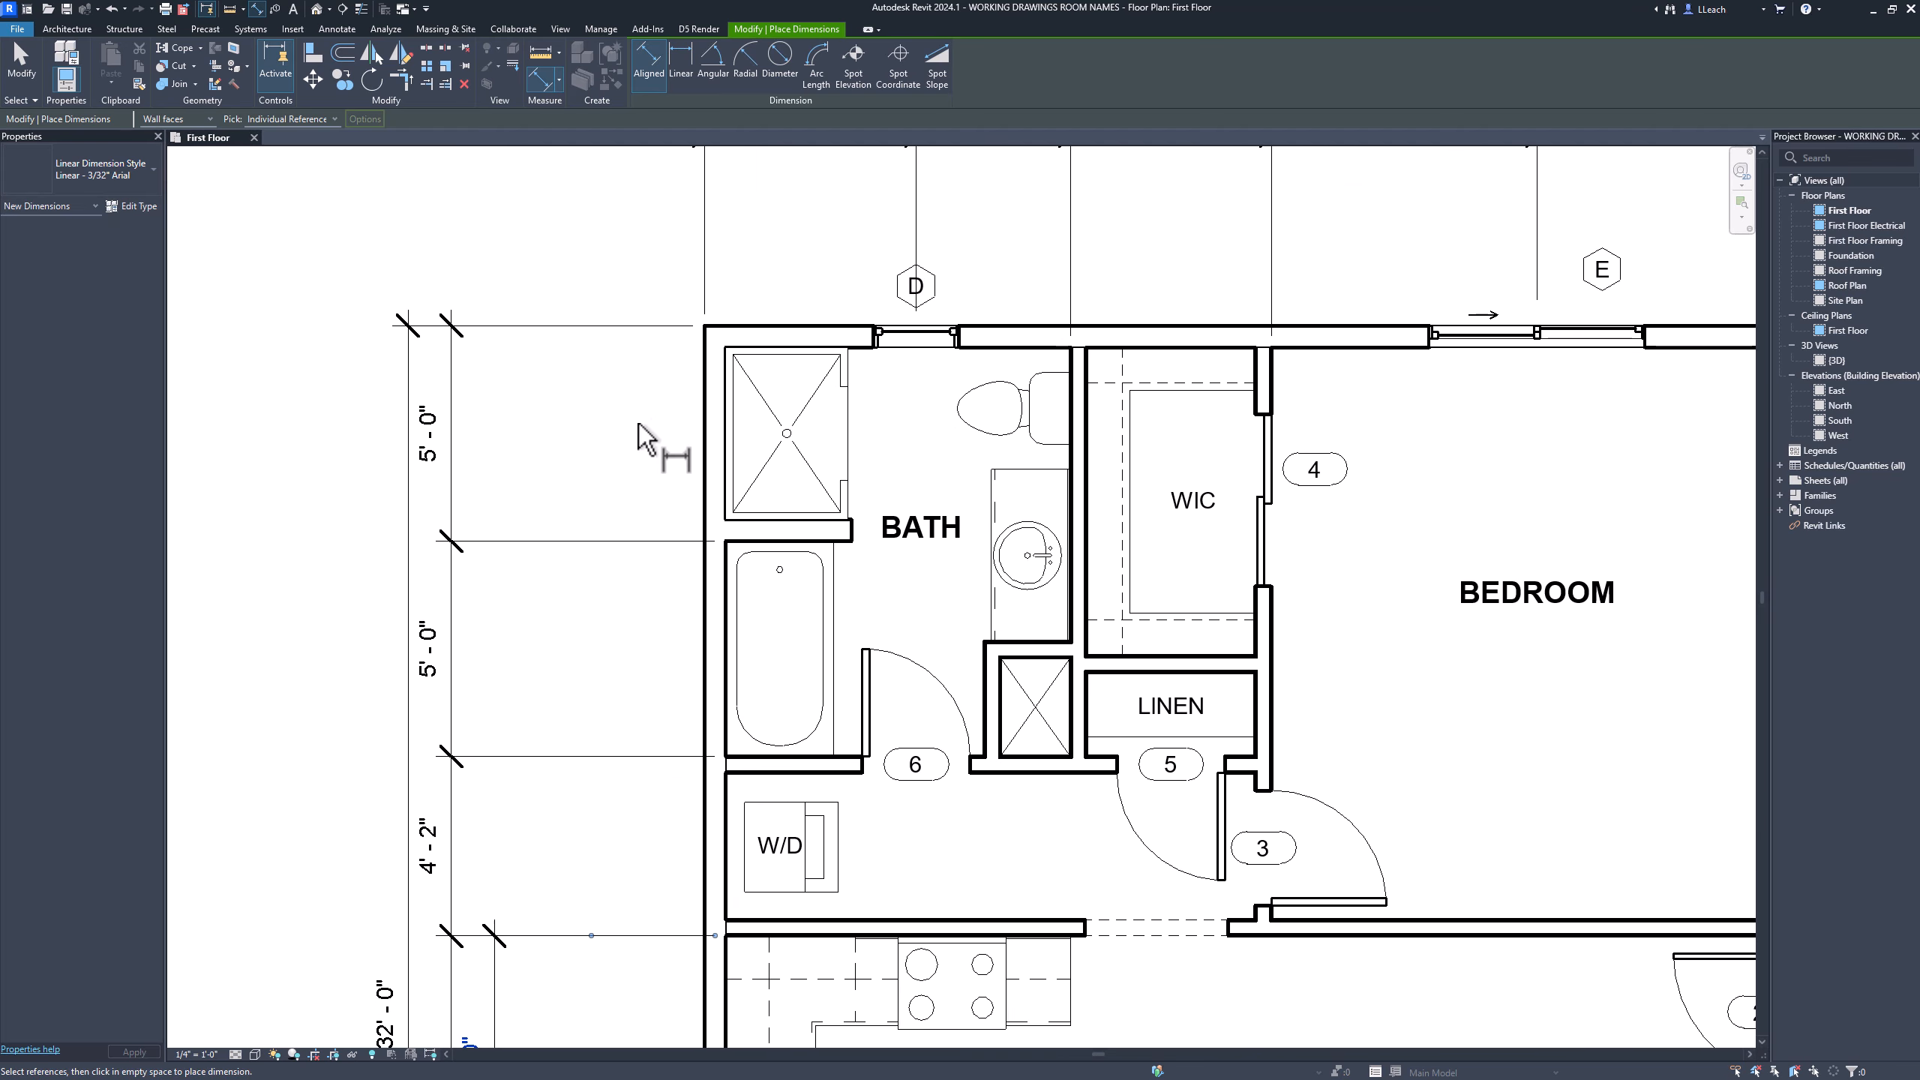
{"action": "scroll", "coordinate": [636, 456], "scroll_direction": "down", "scroll_amount": 1}
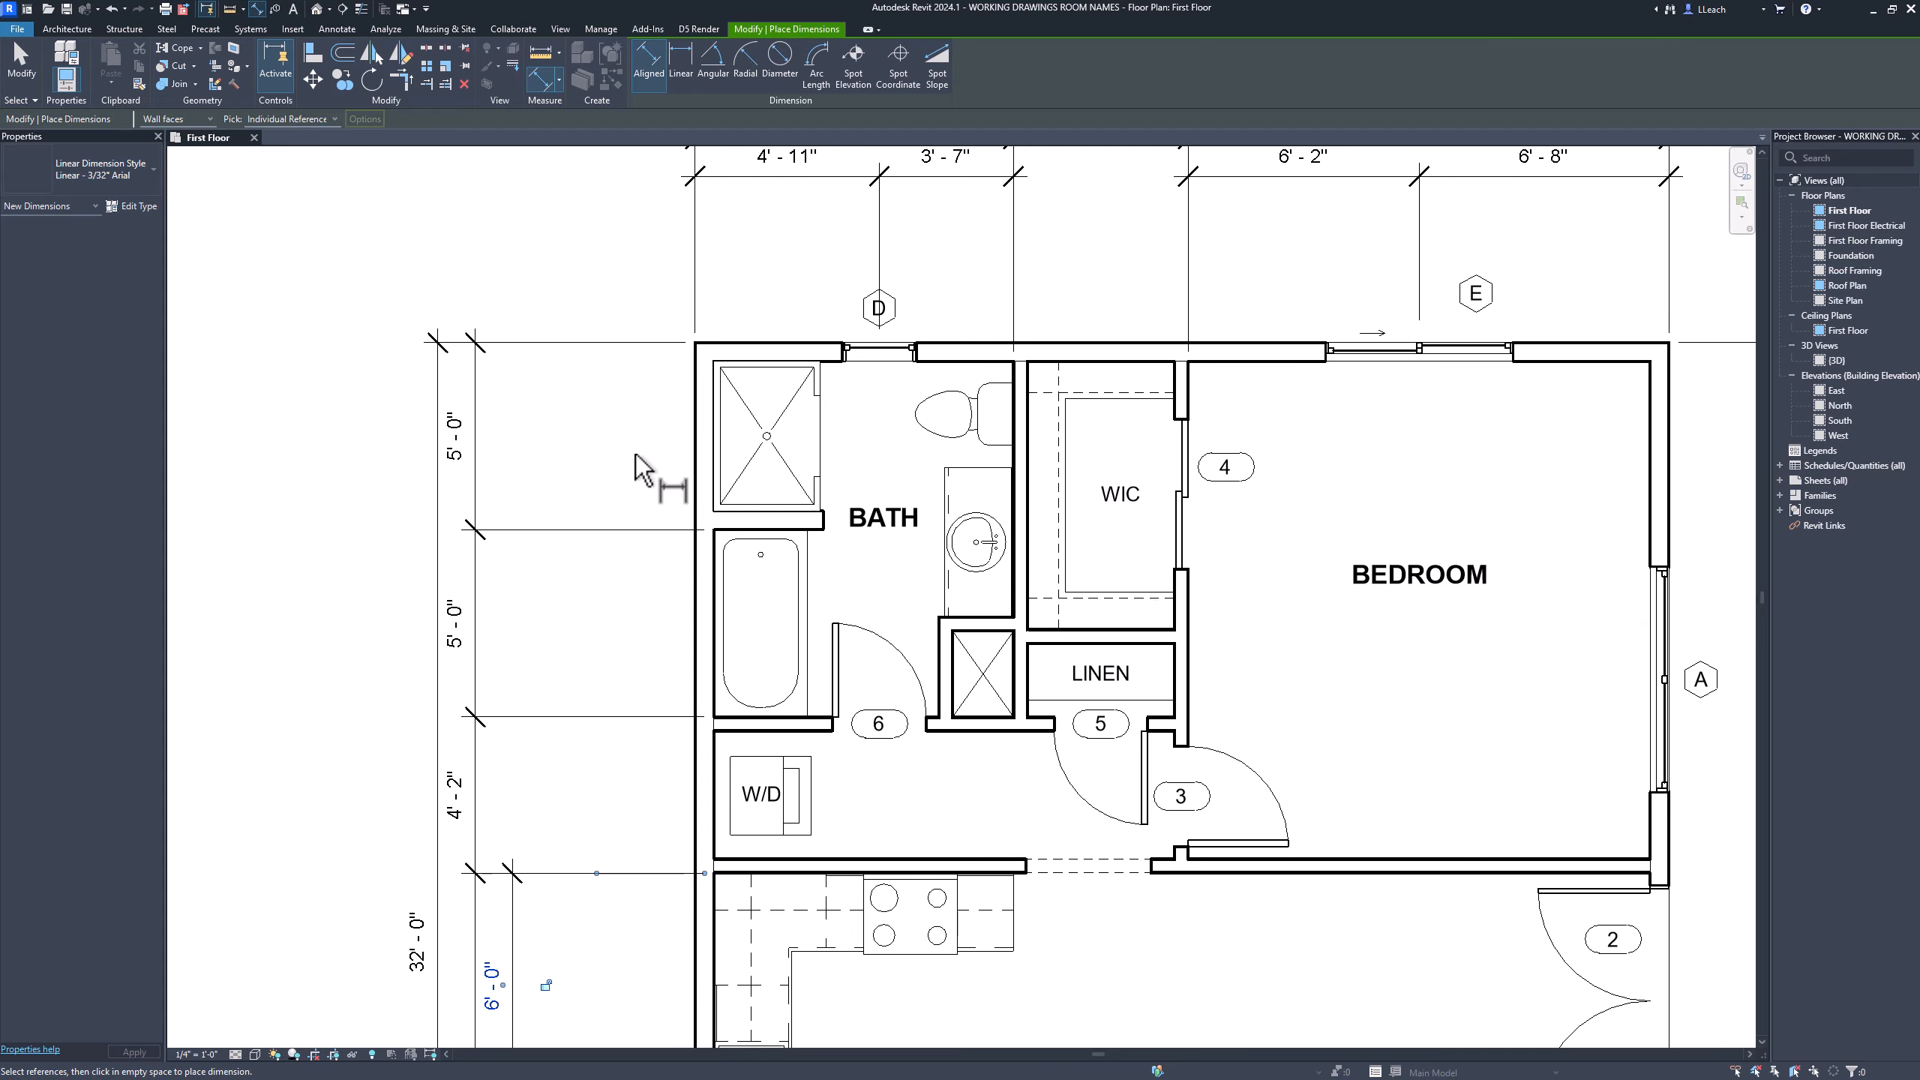
{"action": "scroll", "coordinate": [636, 456], "scroll_direction": "down", "scroll_amount": 1}
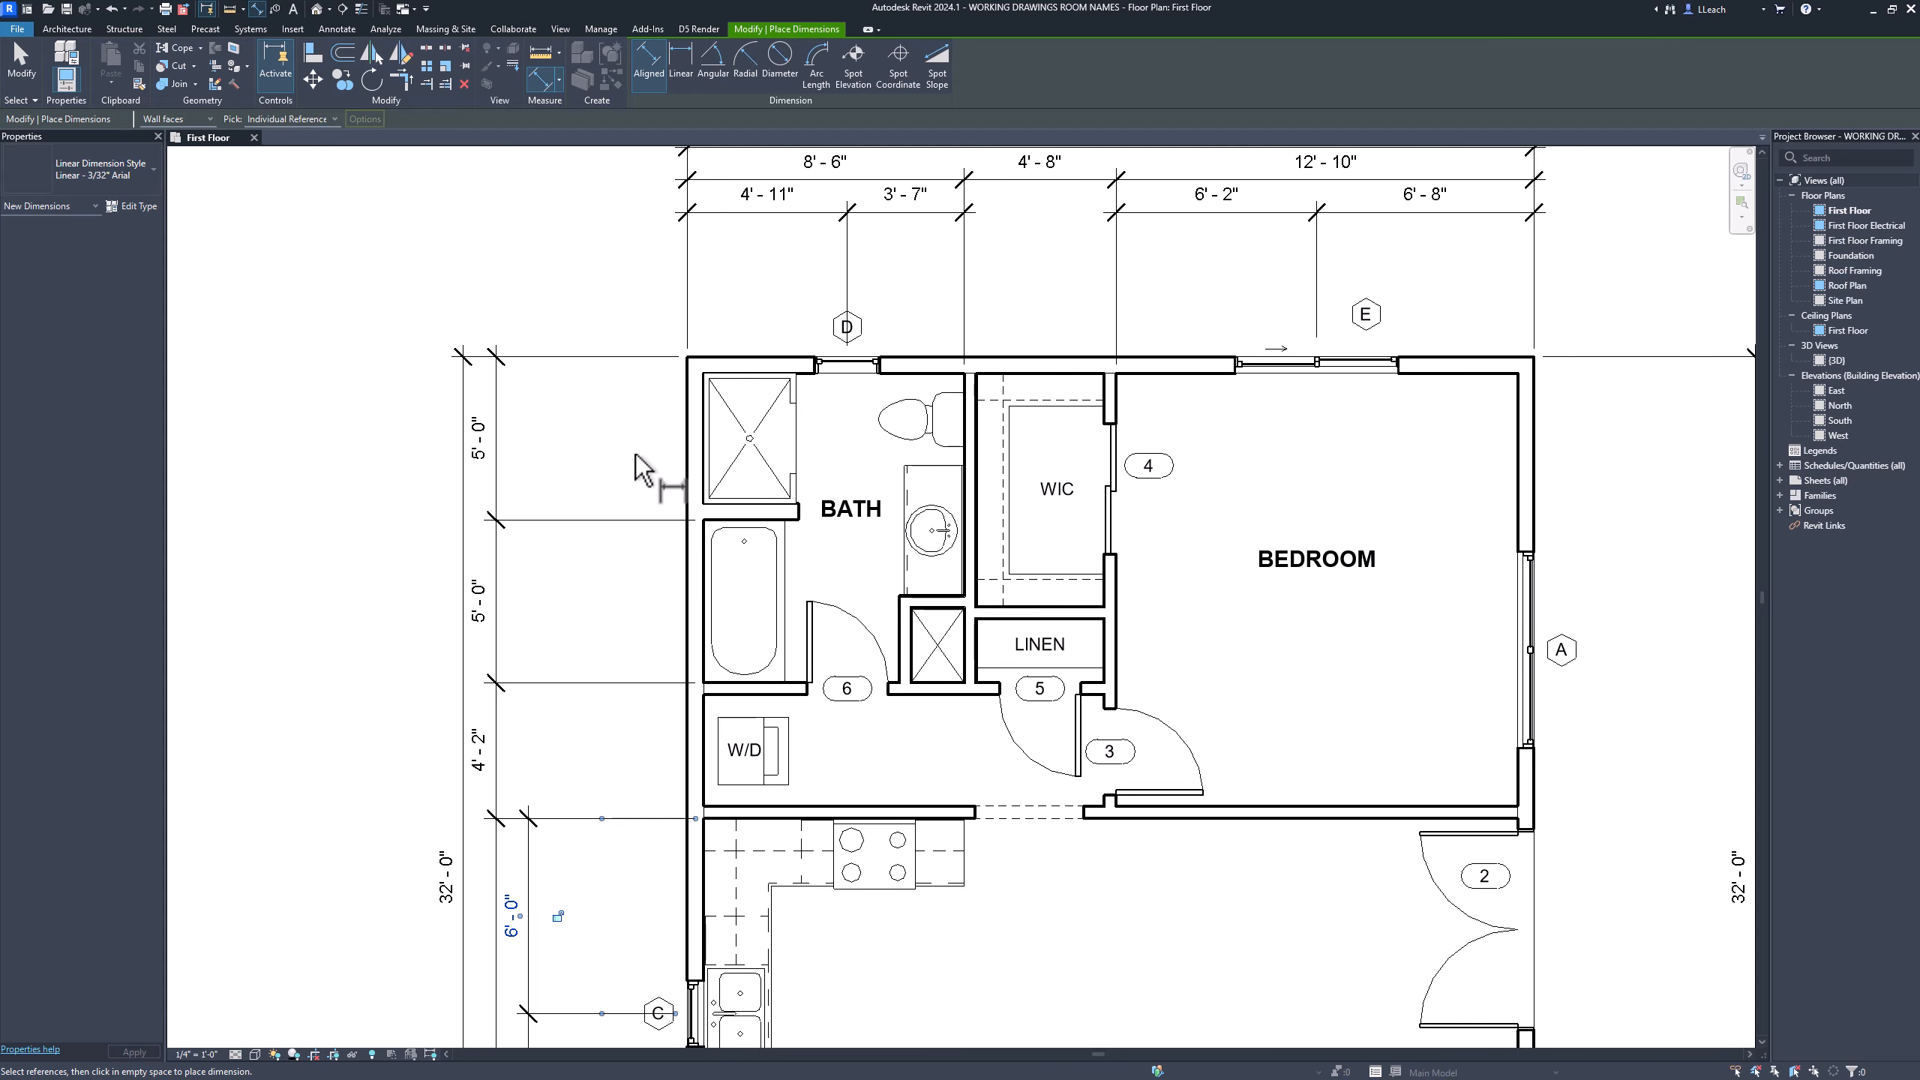
{"action": "scroll", "coordinate": [635, 456], "scroll_direction": "down", "scroll_amount": 1}
{"action": "scroll", "coordinate": [664, 453], "scroll_direction": "down", "scroll_amount": 2}
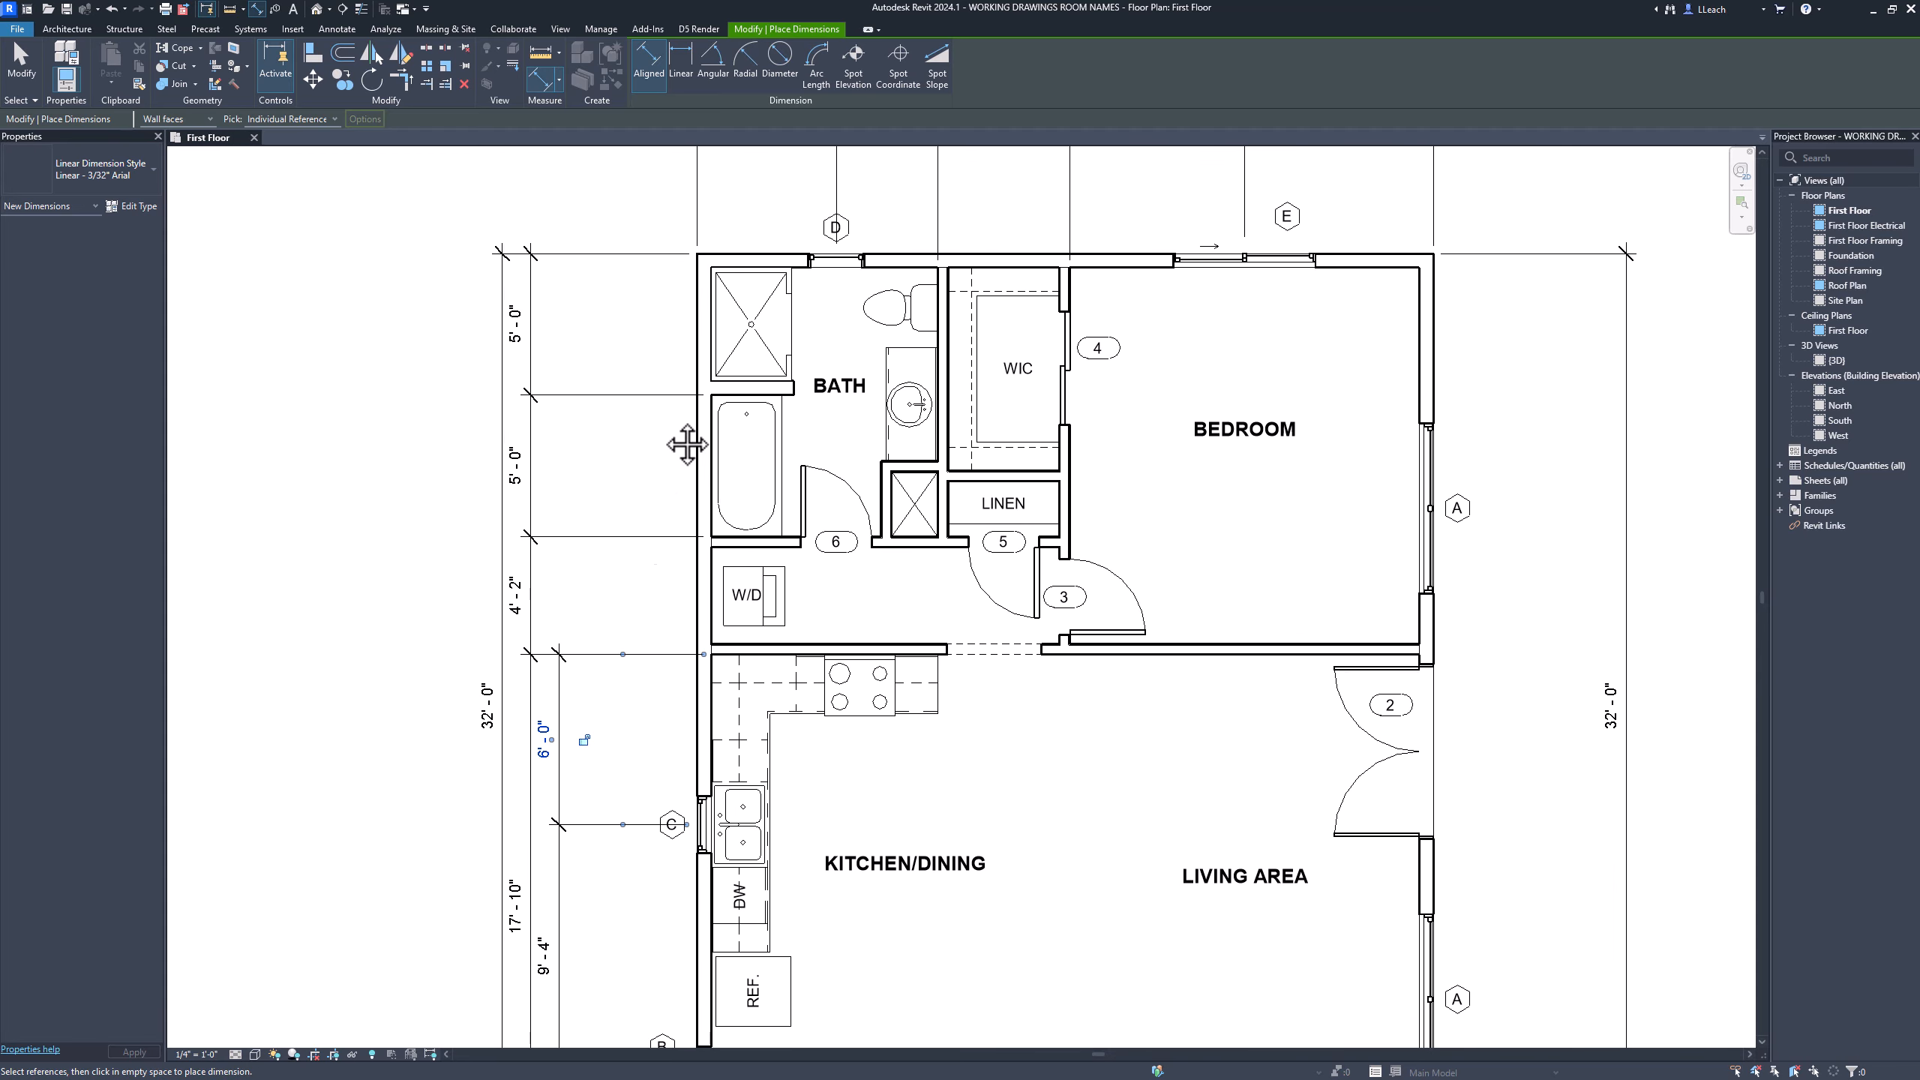
{"action": "scroll", "coordinate": [664, 452], "scroll_direction": "down", "scroll_amount": 1}
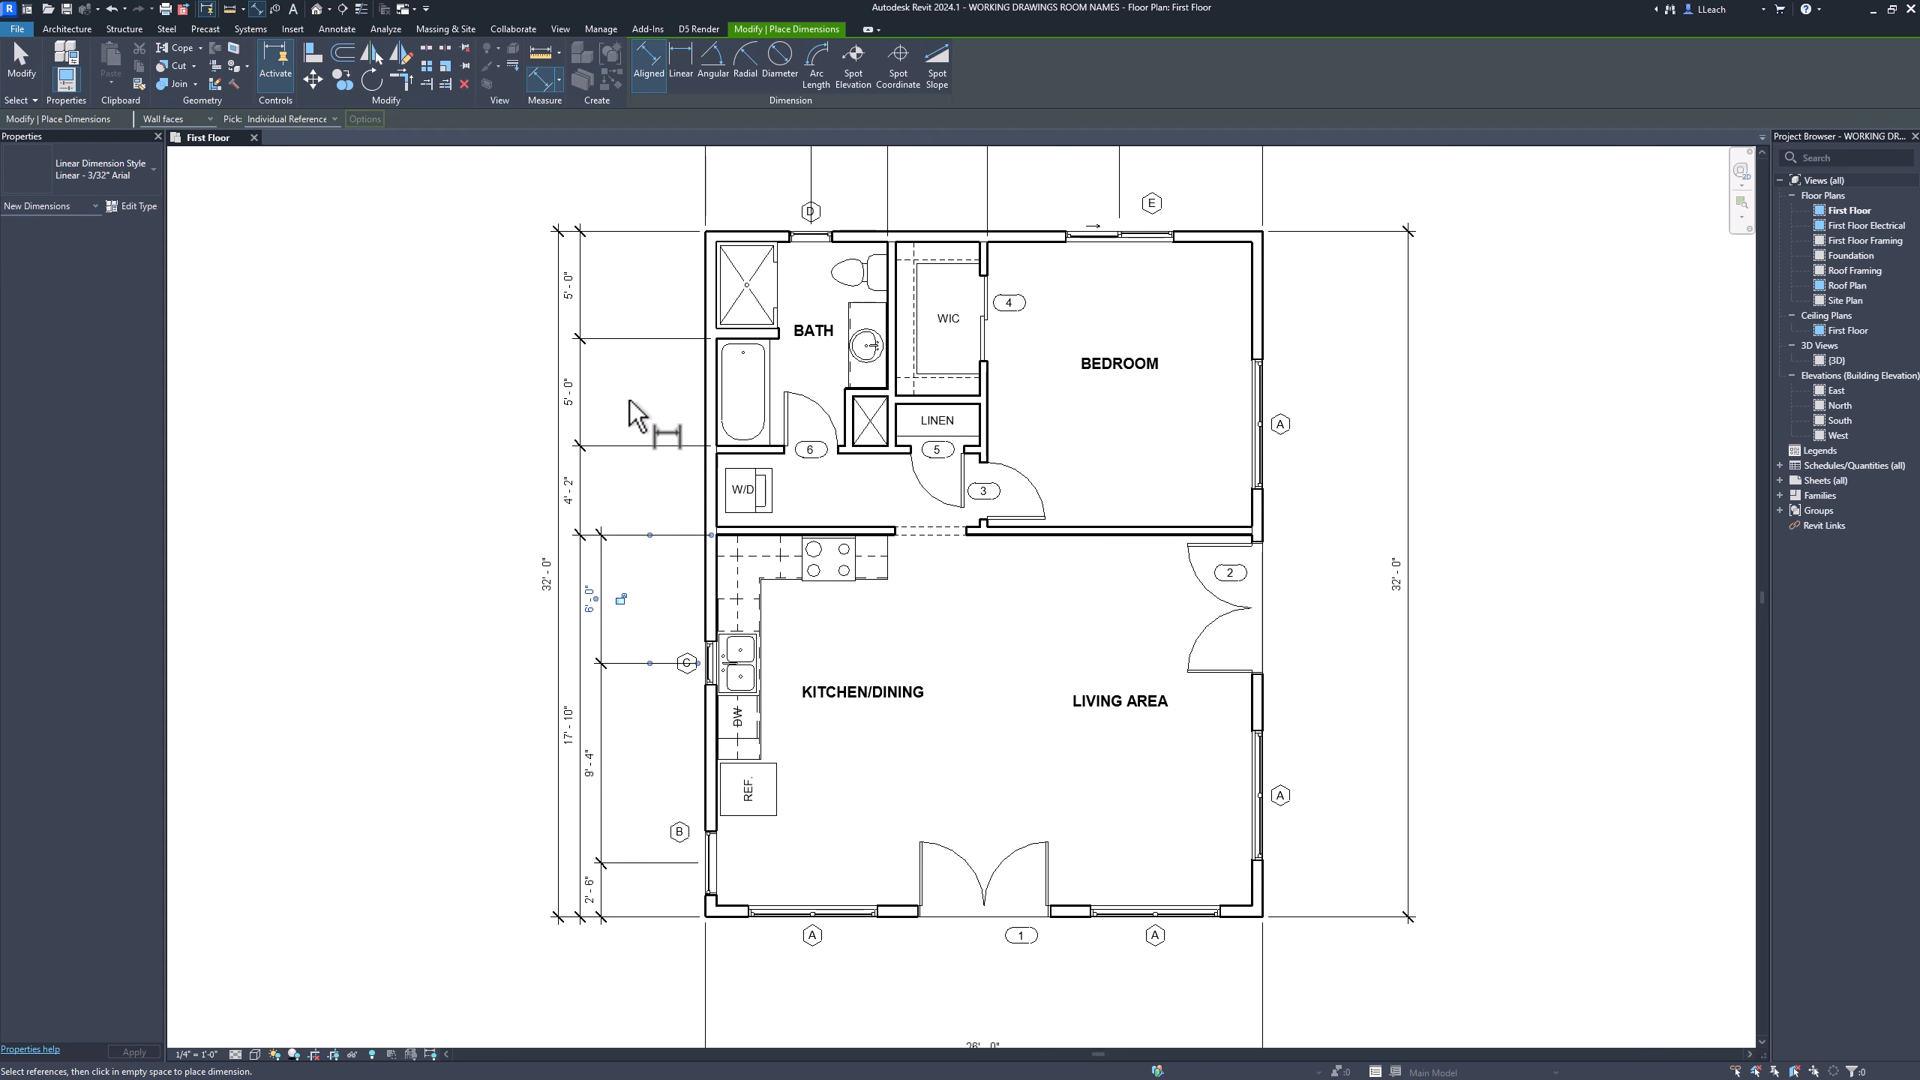
{"action": "left_click", "coordinate": [23, 78]}
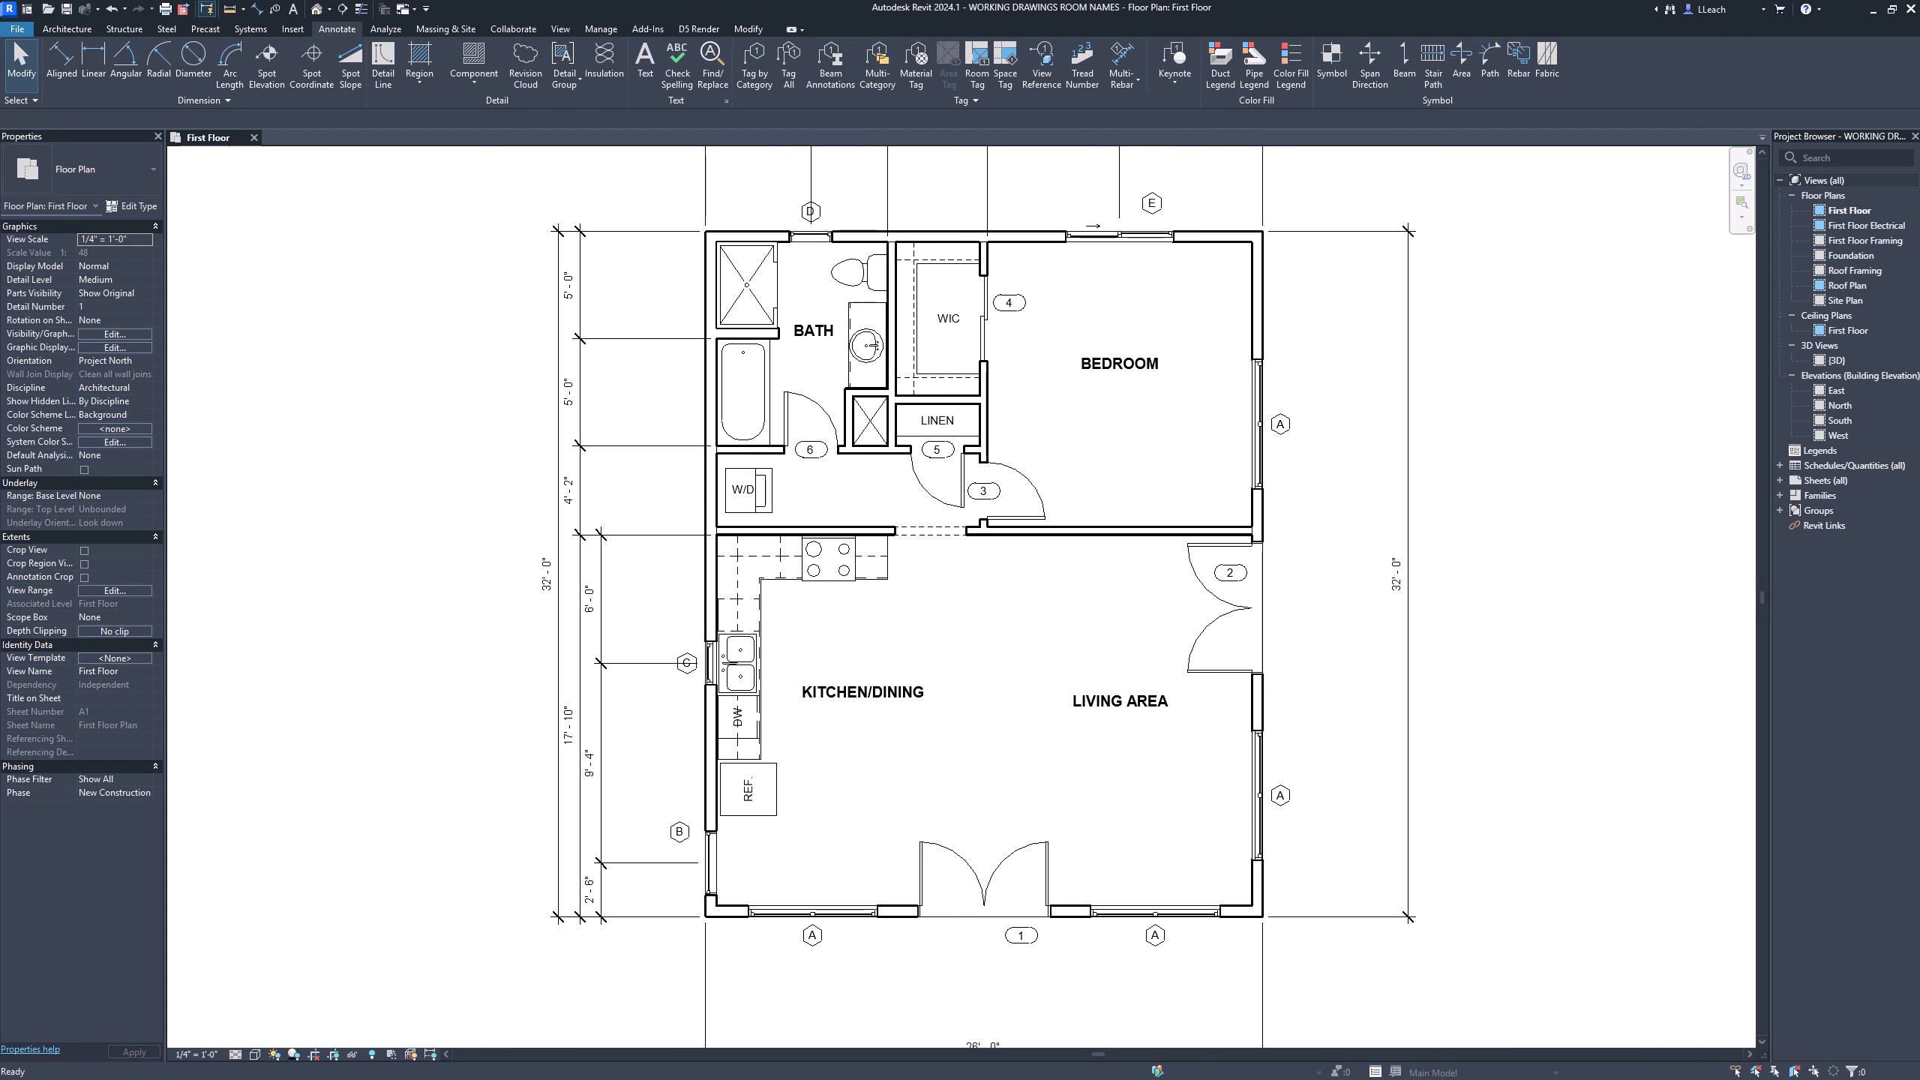
Place an aligned dimension from the left exterior wall's outer face to the left front window A's centre, inside the lower overall dimension
{"action": "scroll", "coordinate": [857, 858], "scroll_direction": "up", "scroll_amount": 3}
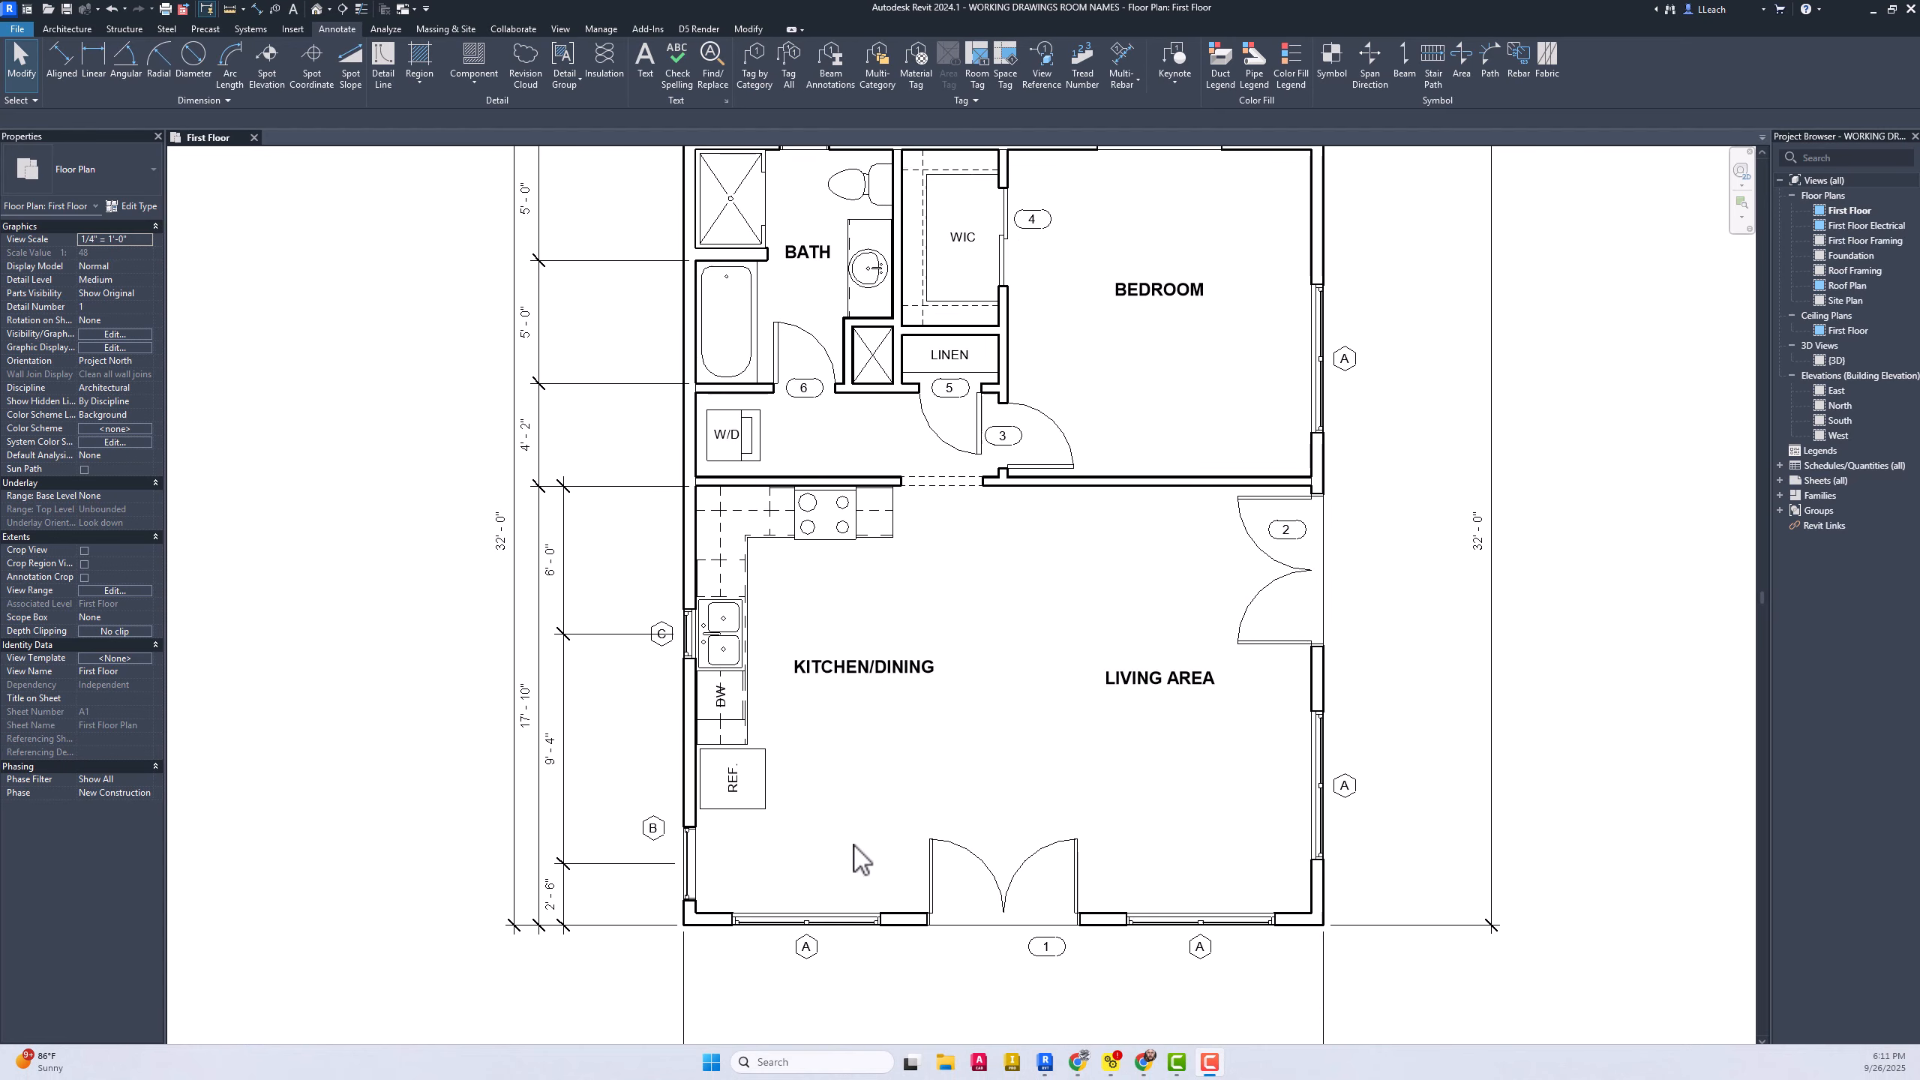
{"action": "middle_click_drag", "start_coordinate": [907, 900], "coordinate": [717, 658]}
{"action": "scroll", "coordinate": [718, 647], "scroll_direction": "up", "scroll_amount": 2}
{"action": "middle_click_drag", "start_coordinate": [804, 701], "coordinate": [759, 706]}
{"action": "left_click", "coordinate": [67, 60]}
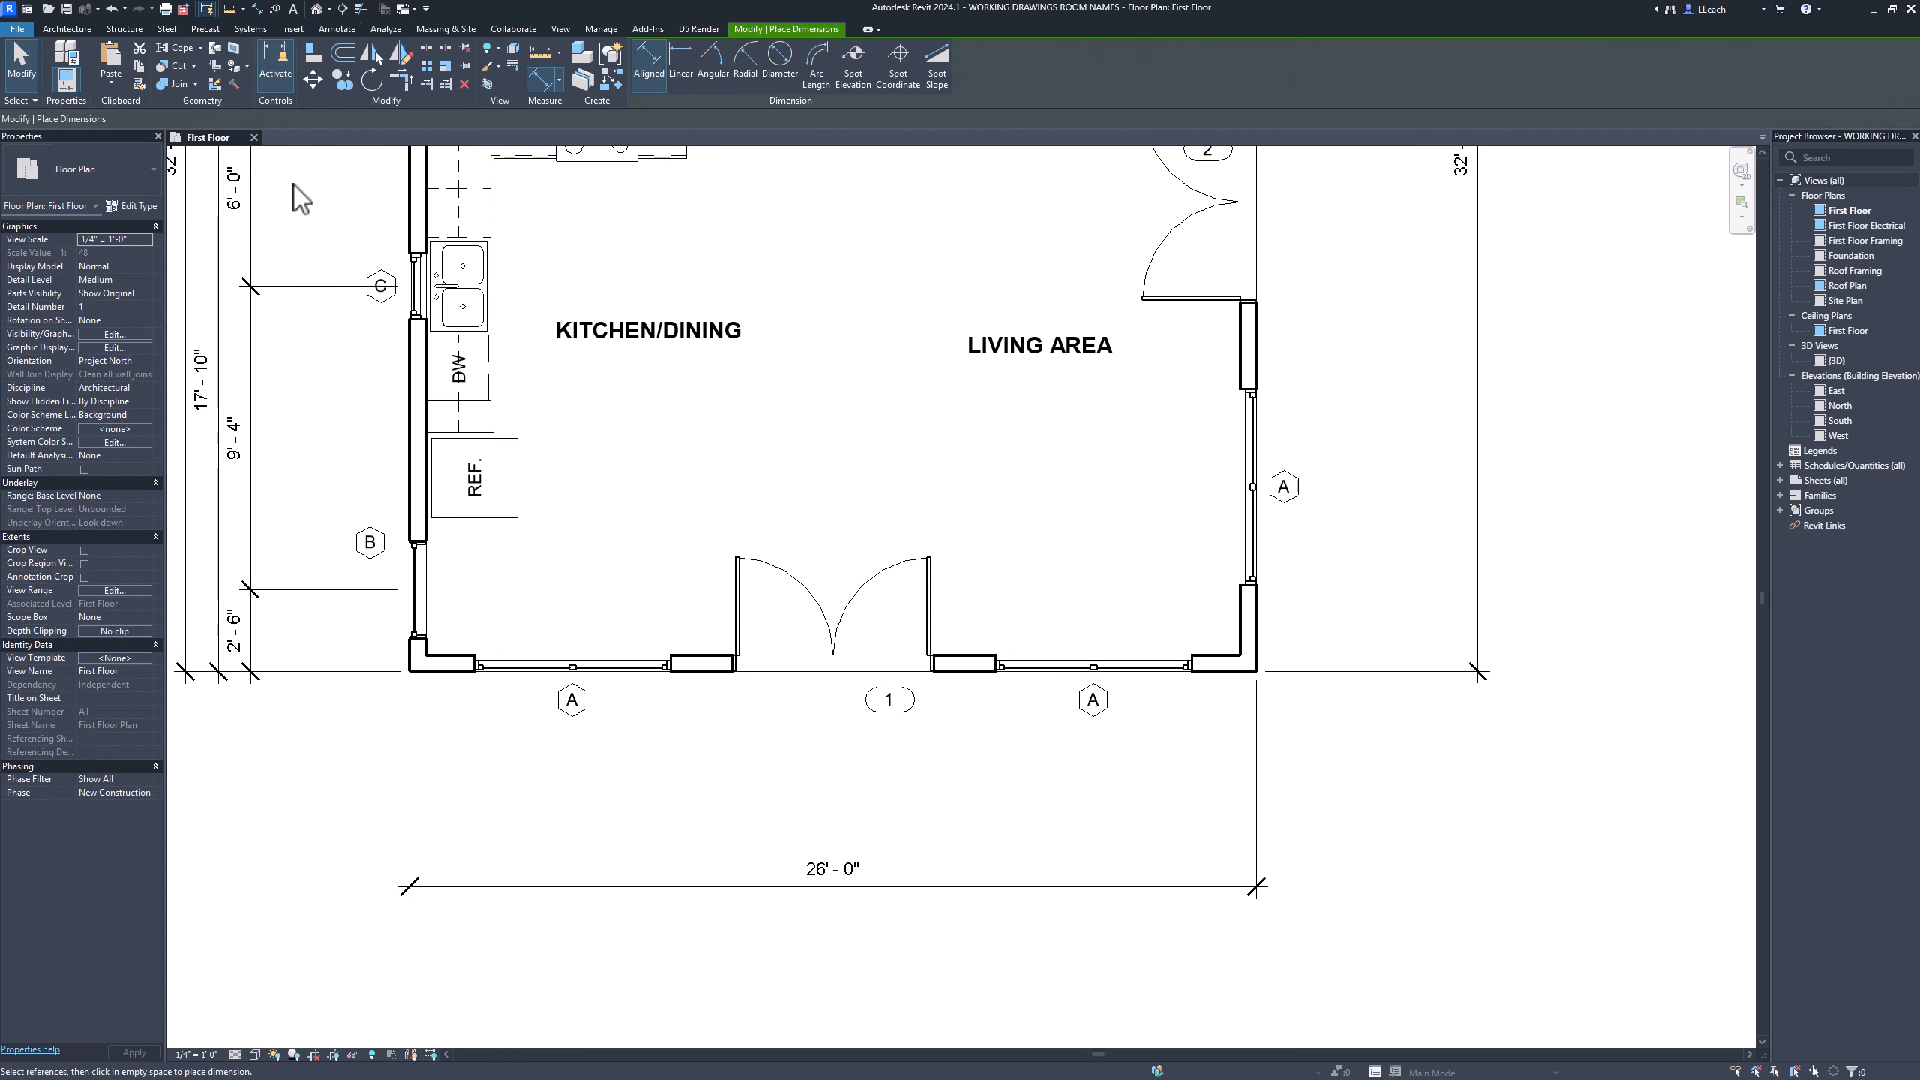
{"action": "left_click", "coordinate": [411, 656]}
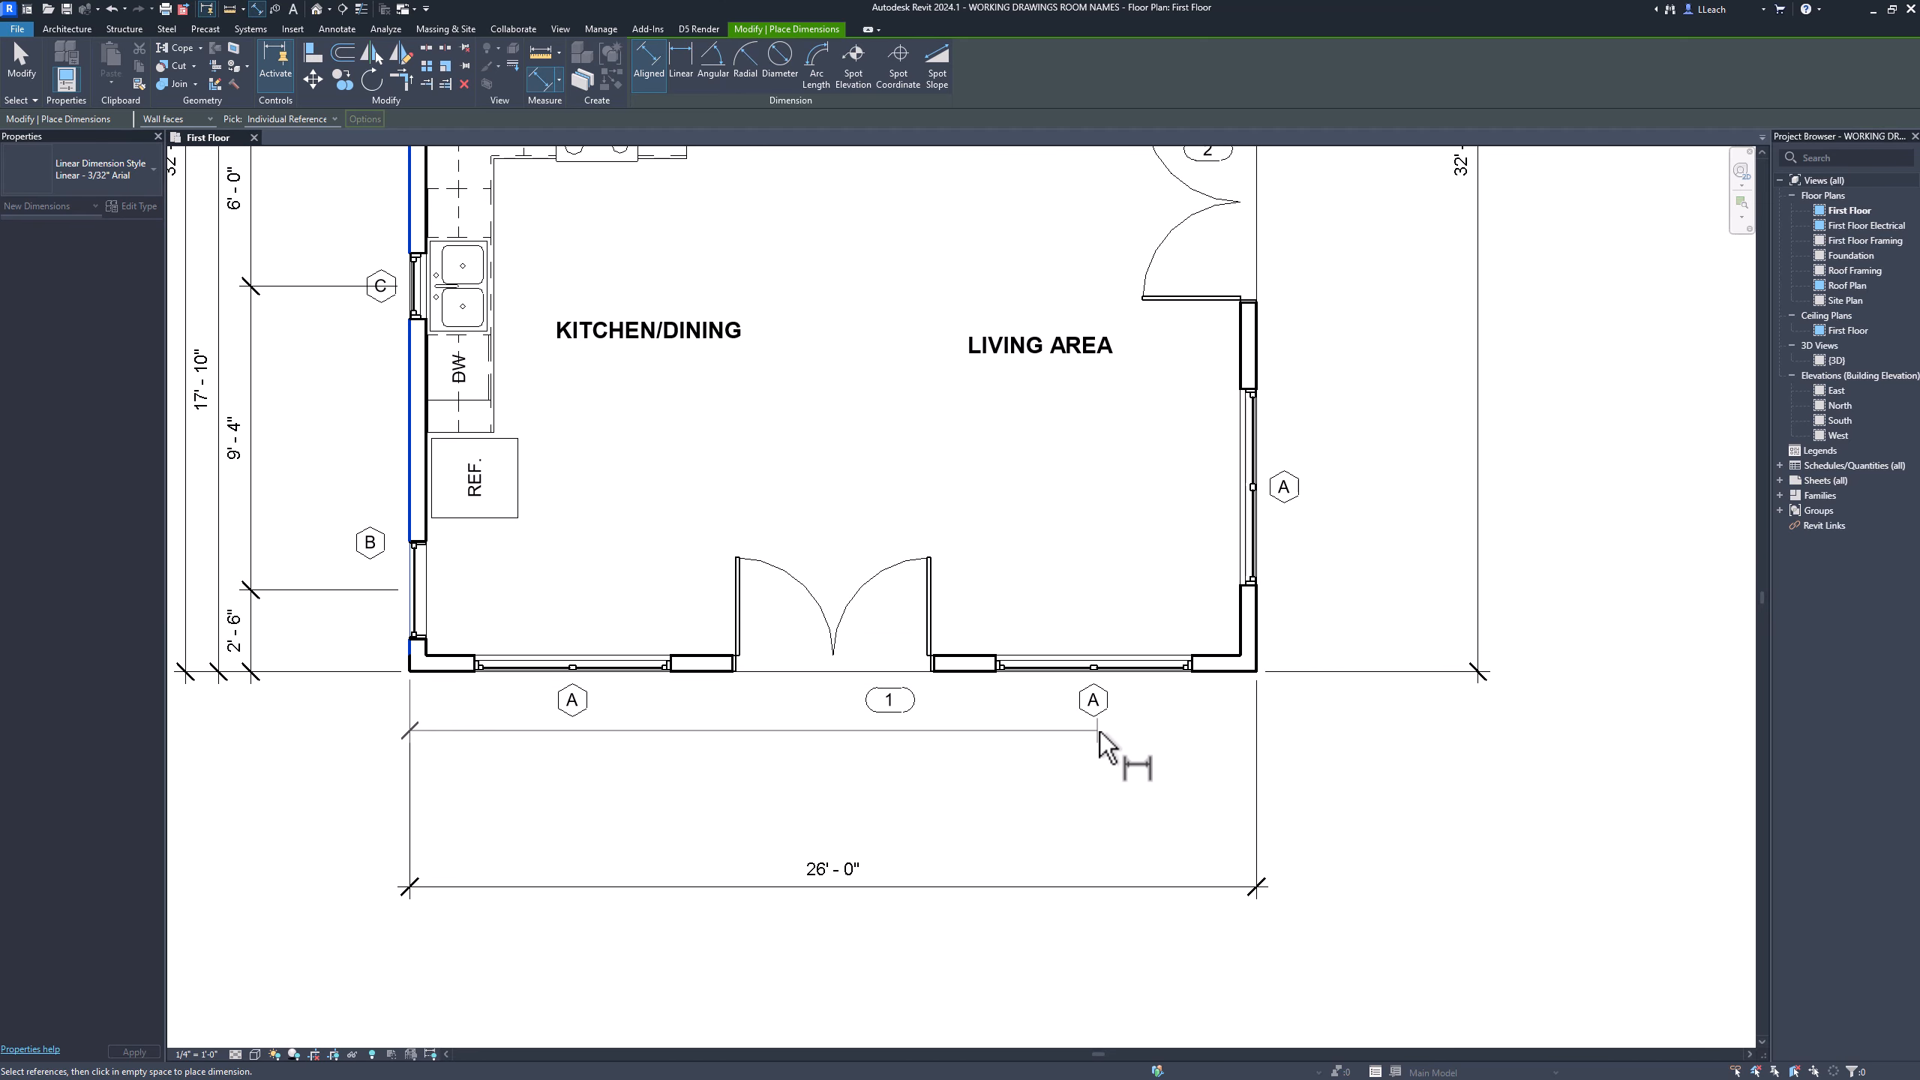
{"action": "left_click", "coordinate": [573, 670]}
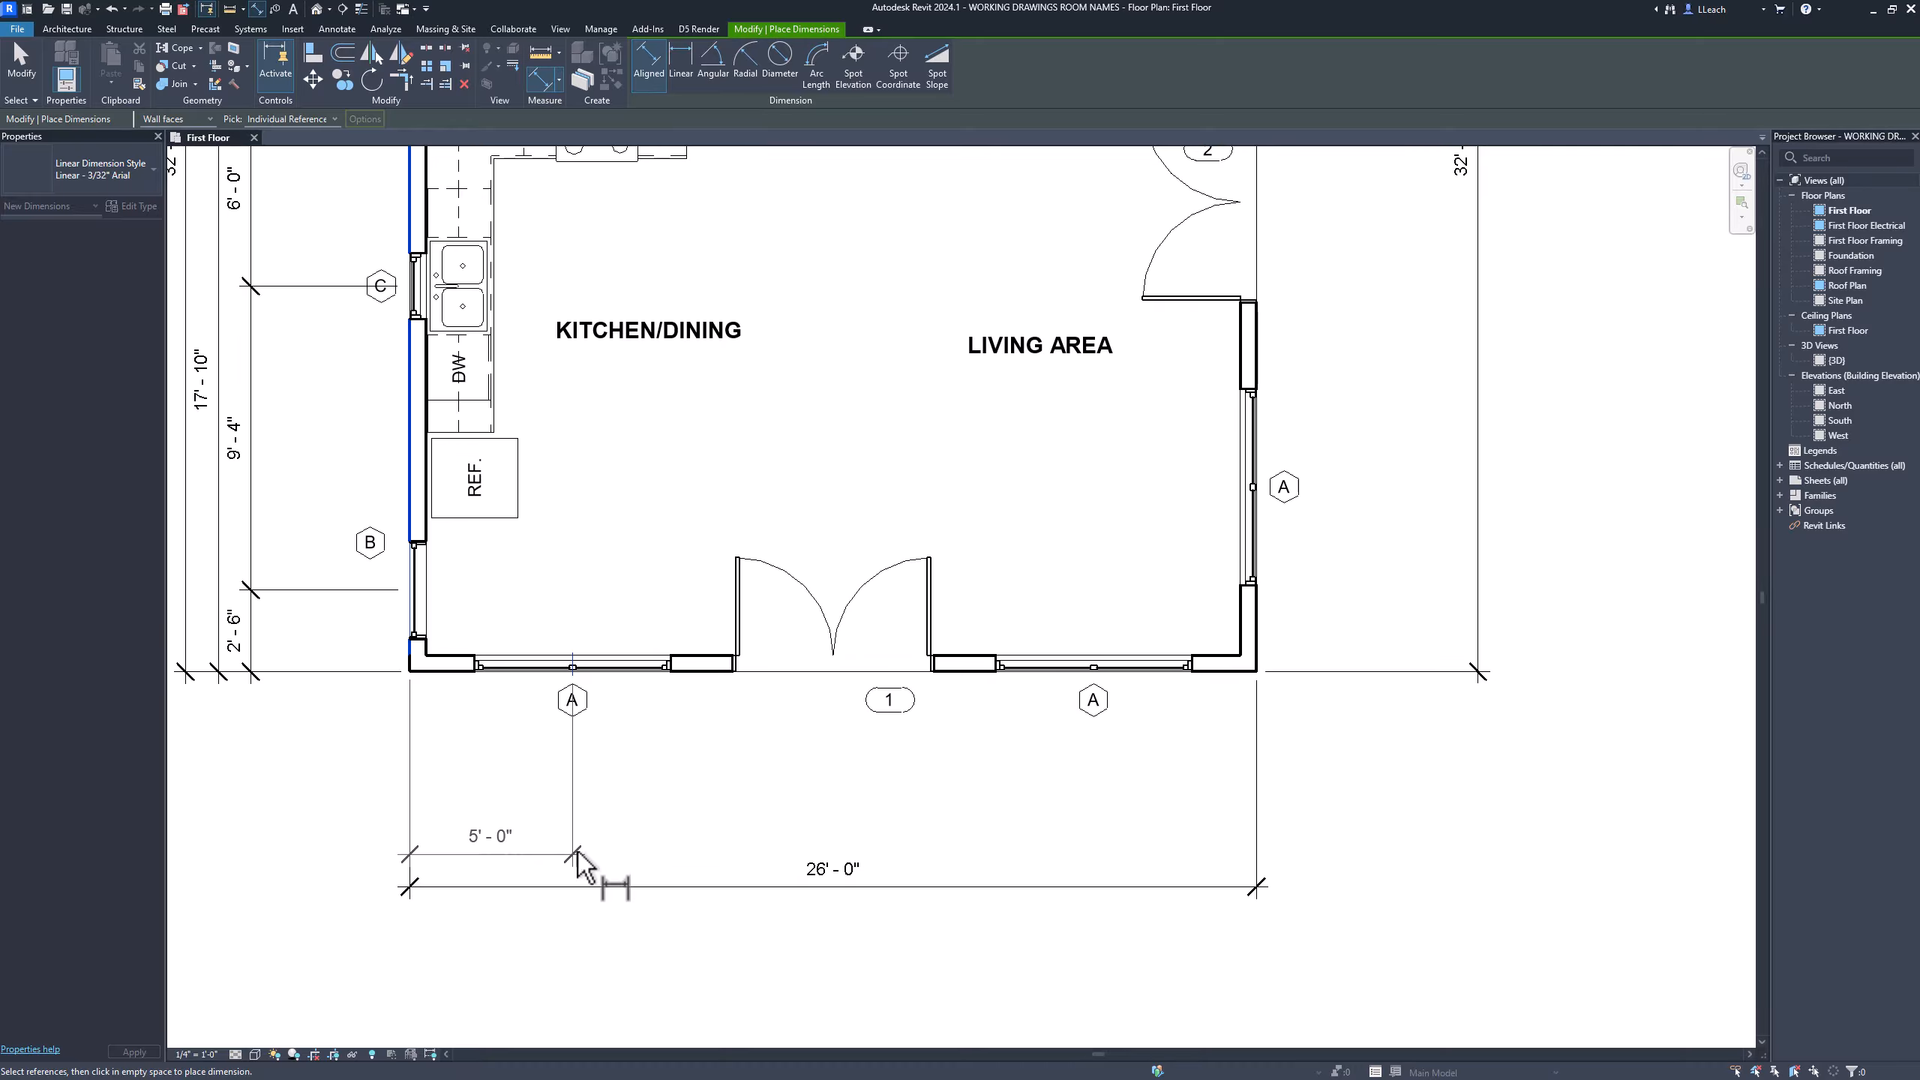
{"action": "left_click", "coordinate": [579, 852]}
Continue the lower opening string from the left window A's centre to double door 1's centre and on to the right window A's centre
{"action": "left_click", "coordinate": [576, 668]}
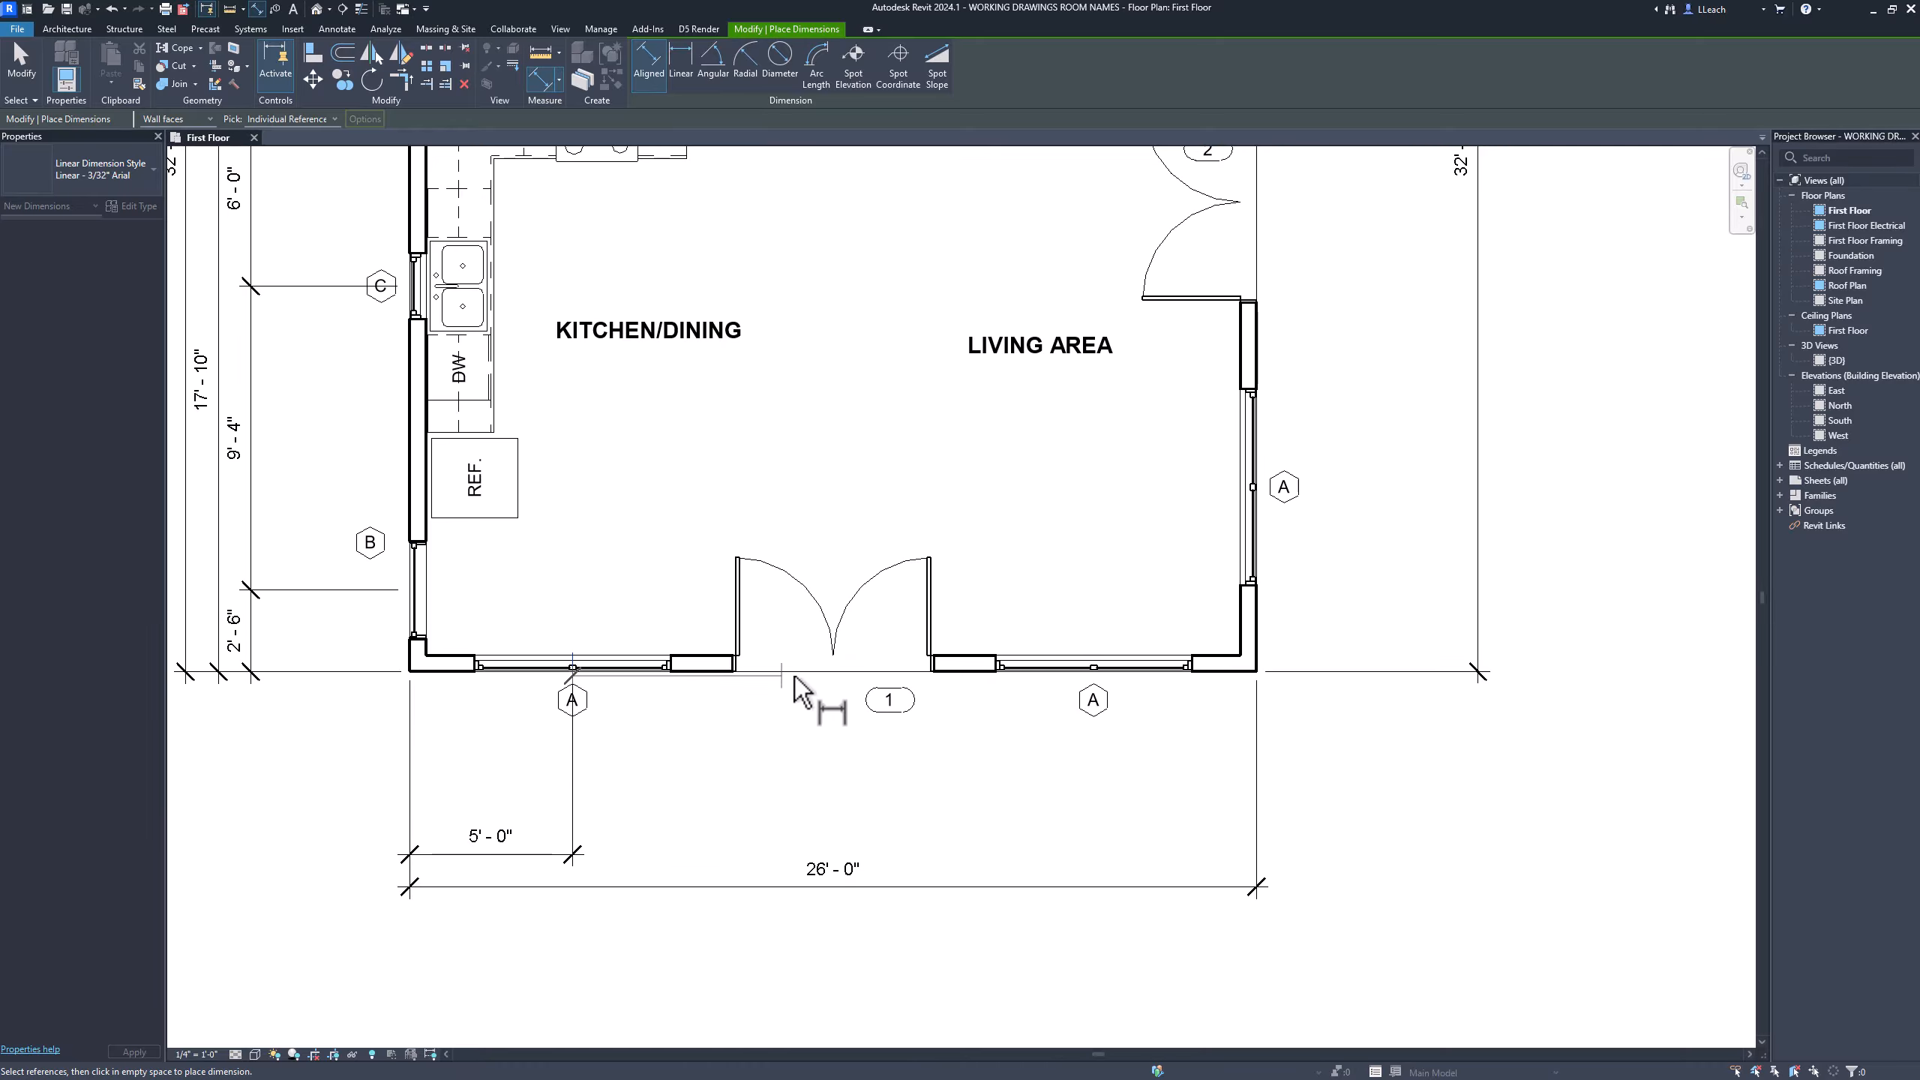
{"action": "left_click", "coordinate": [834, 660]}
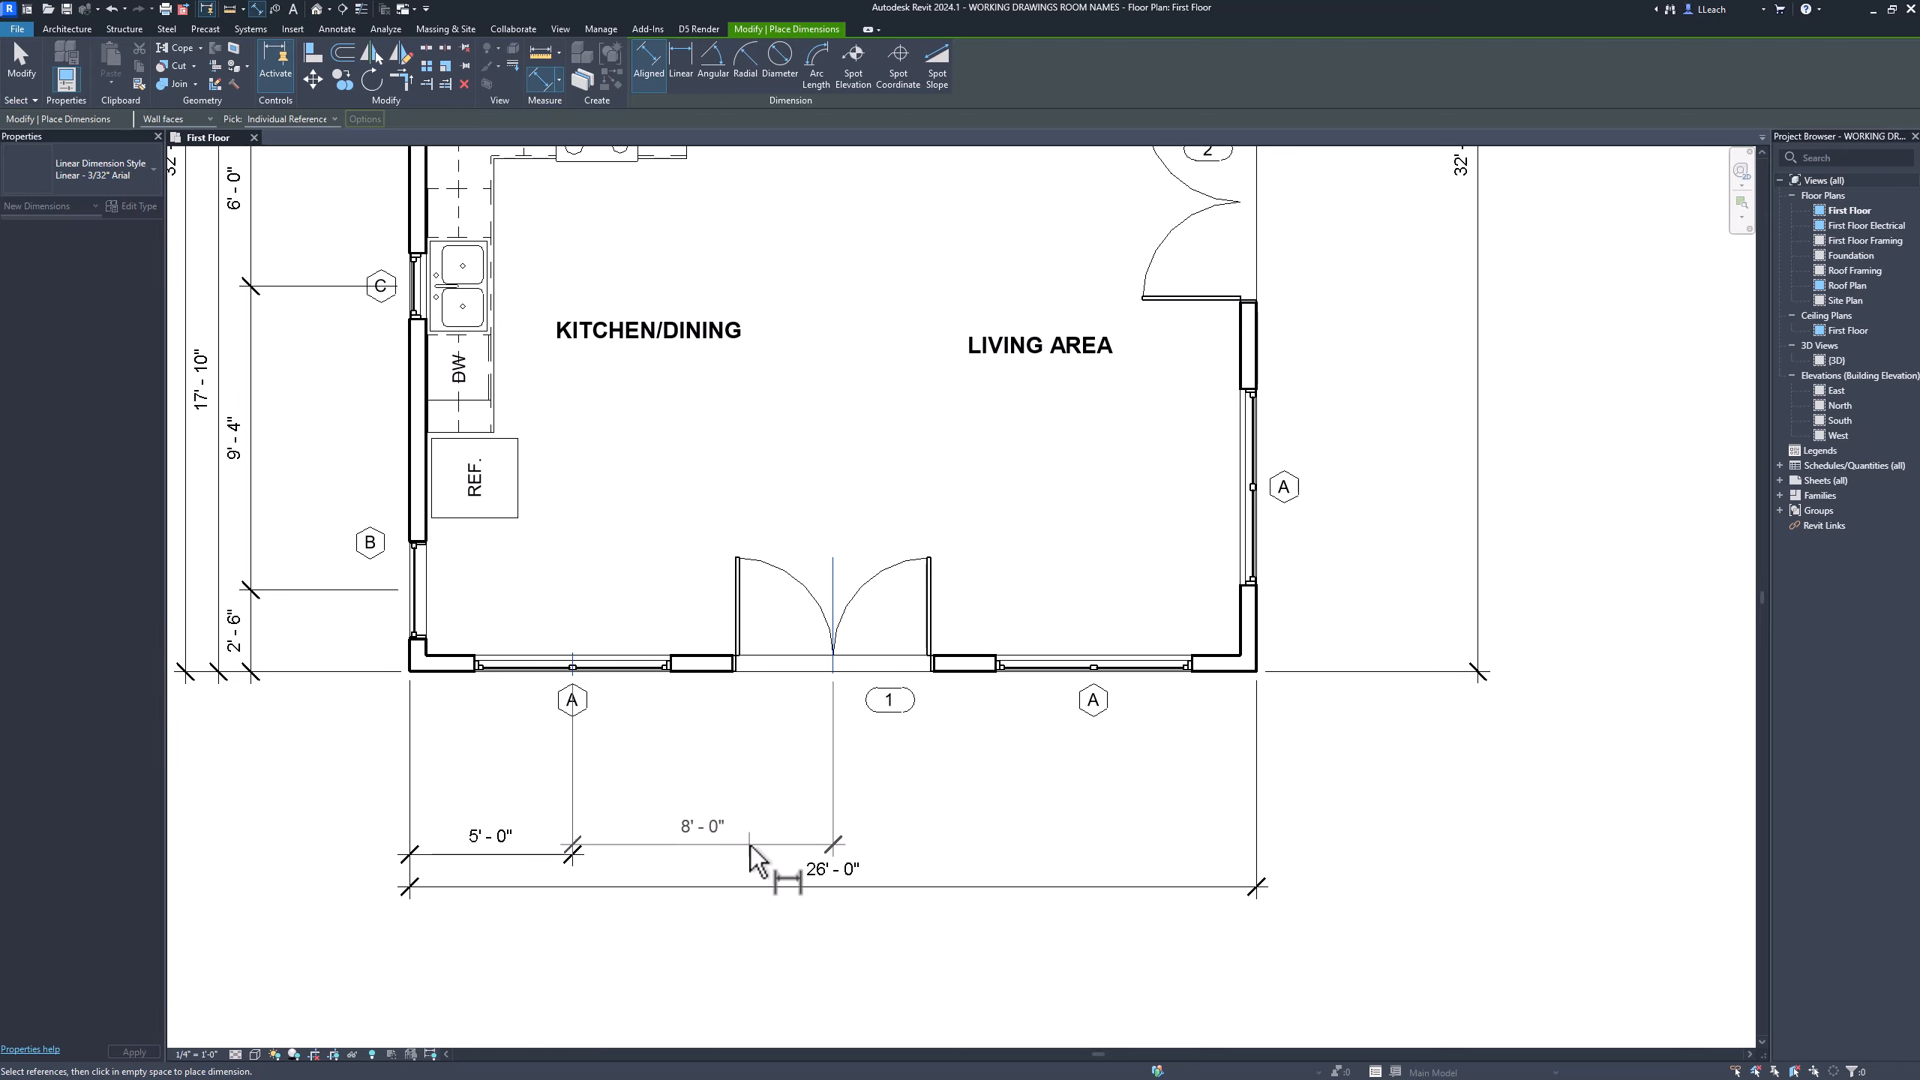
{"action": "left_click", "coordinate": [765, 854]}
{"action": "left_click", "coordinate": [836, 661]}
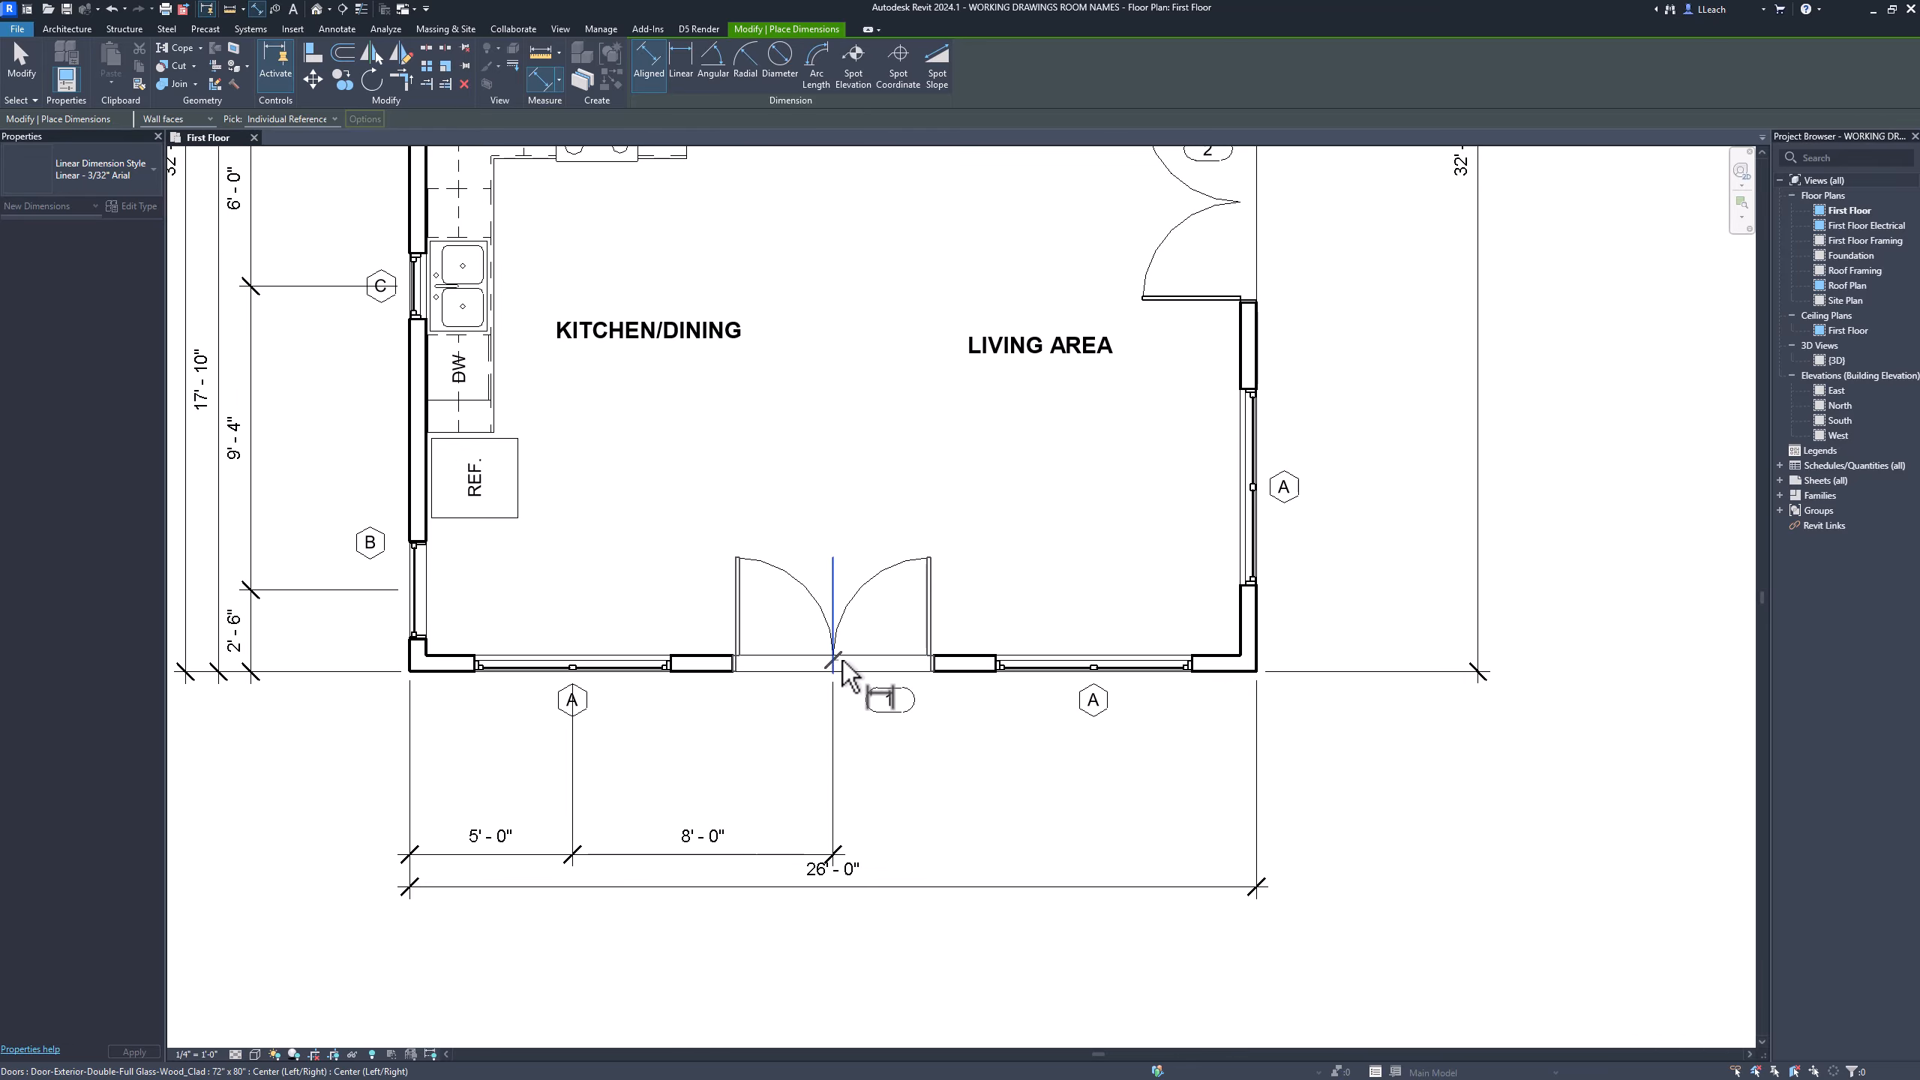
{"action": "left_click", "coordinate": [1089, 727]}
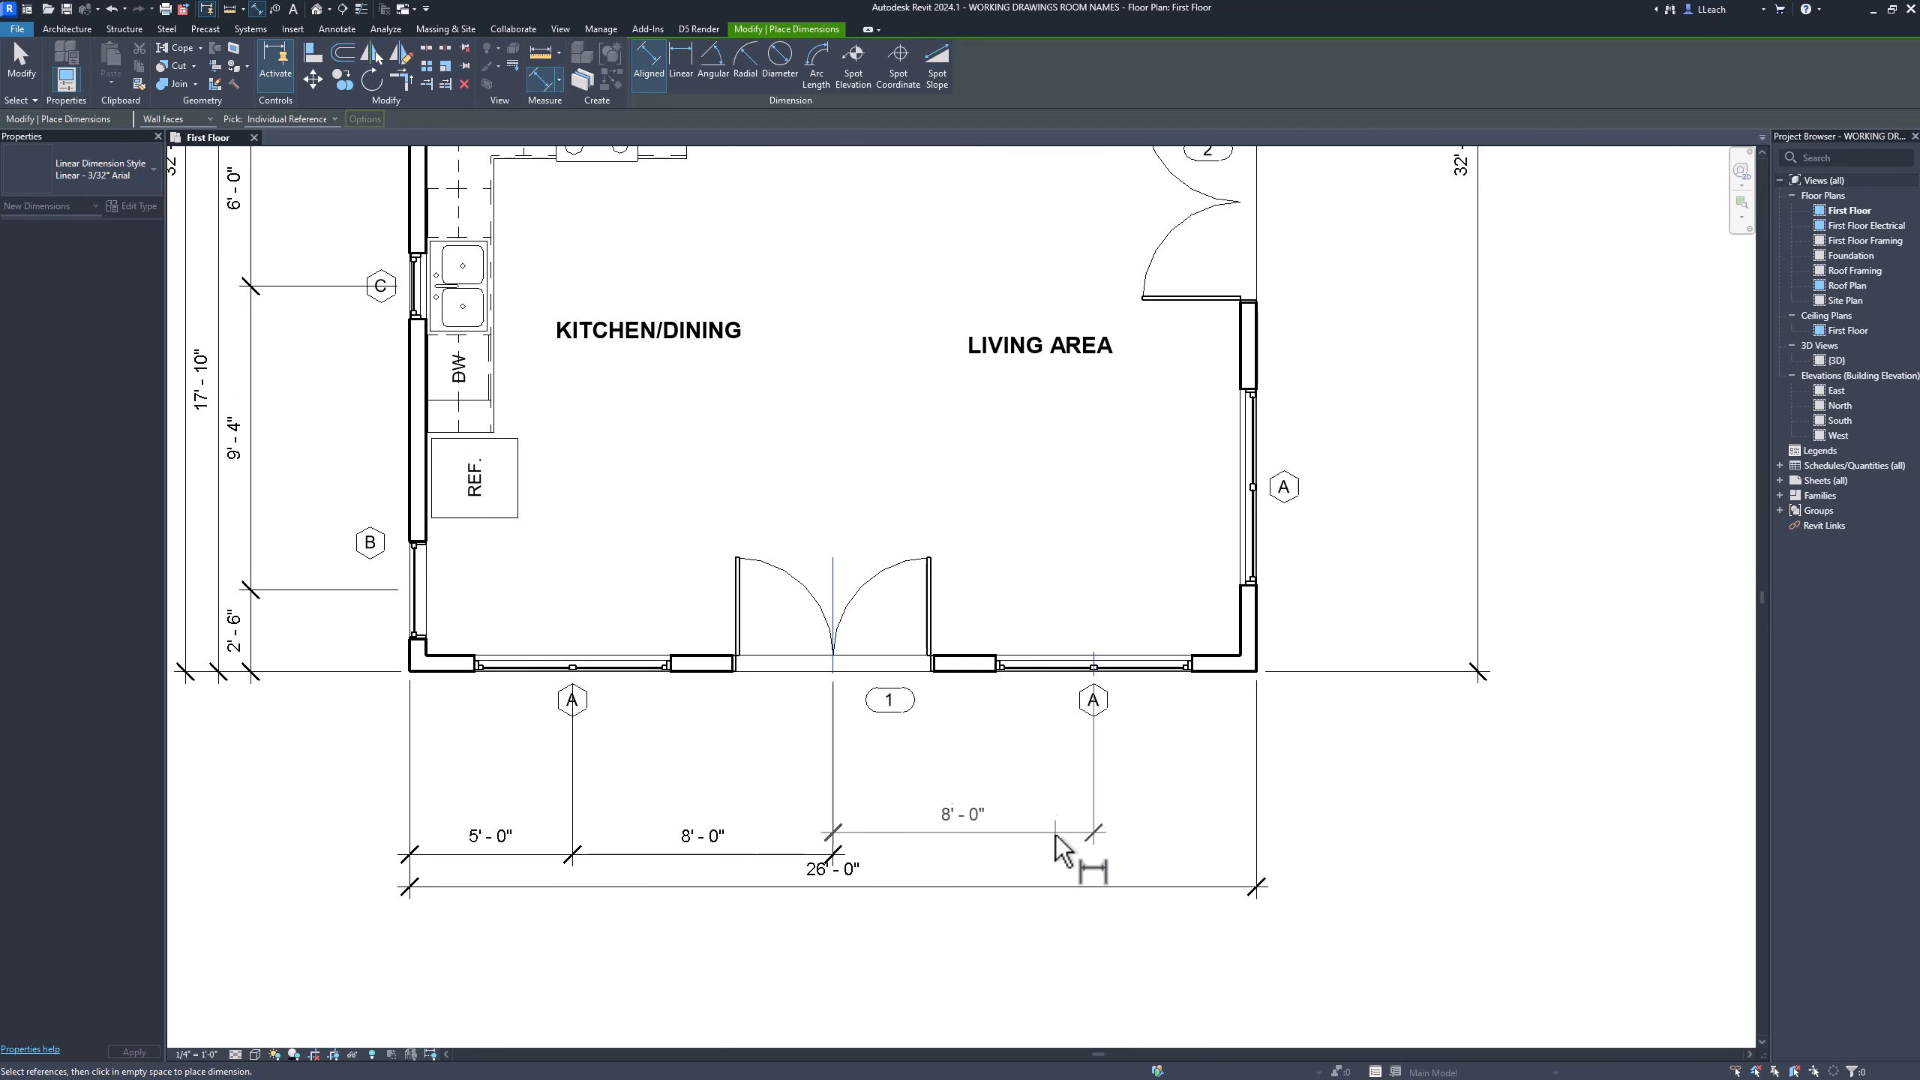
{"action": "left_click", "coordinate": [1057, 853]}
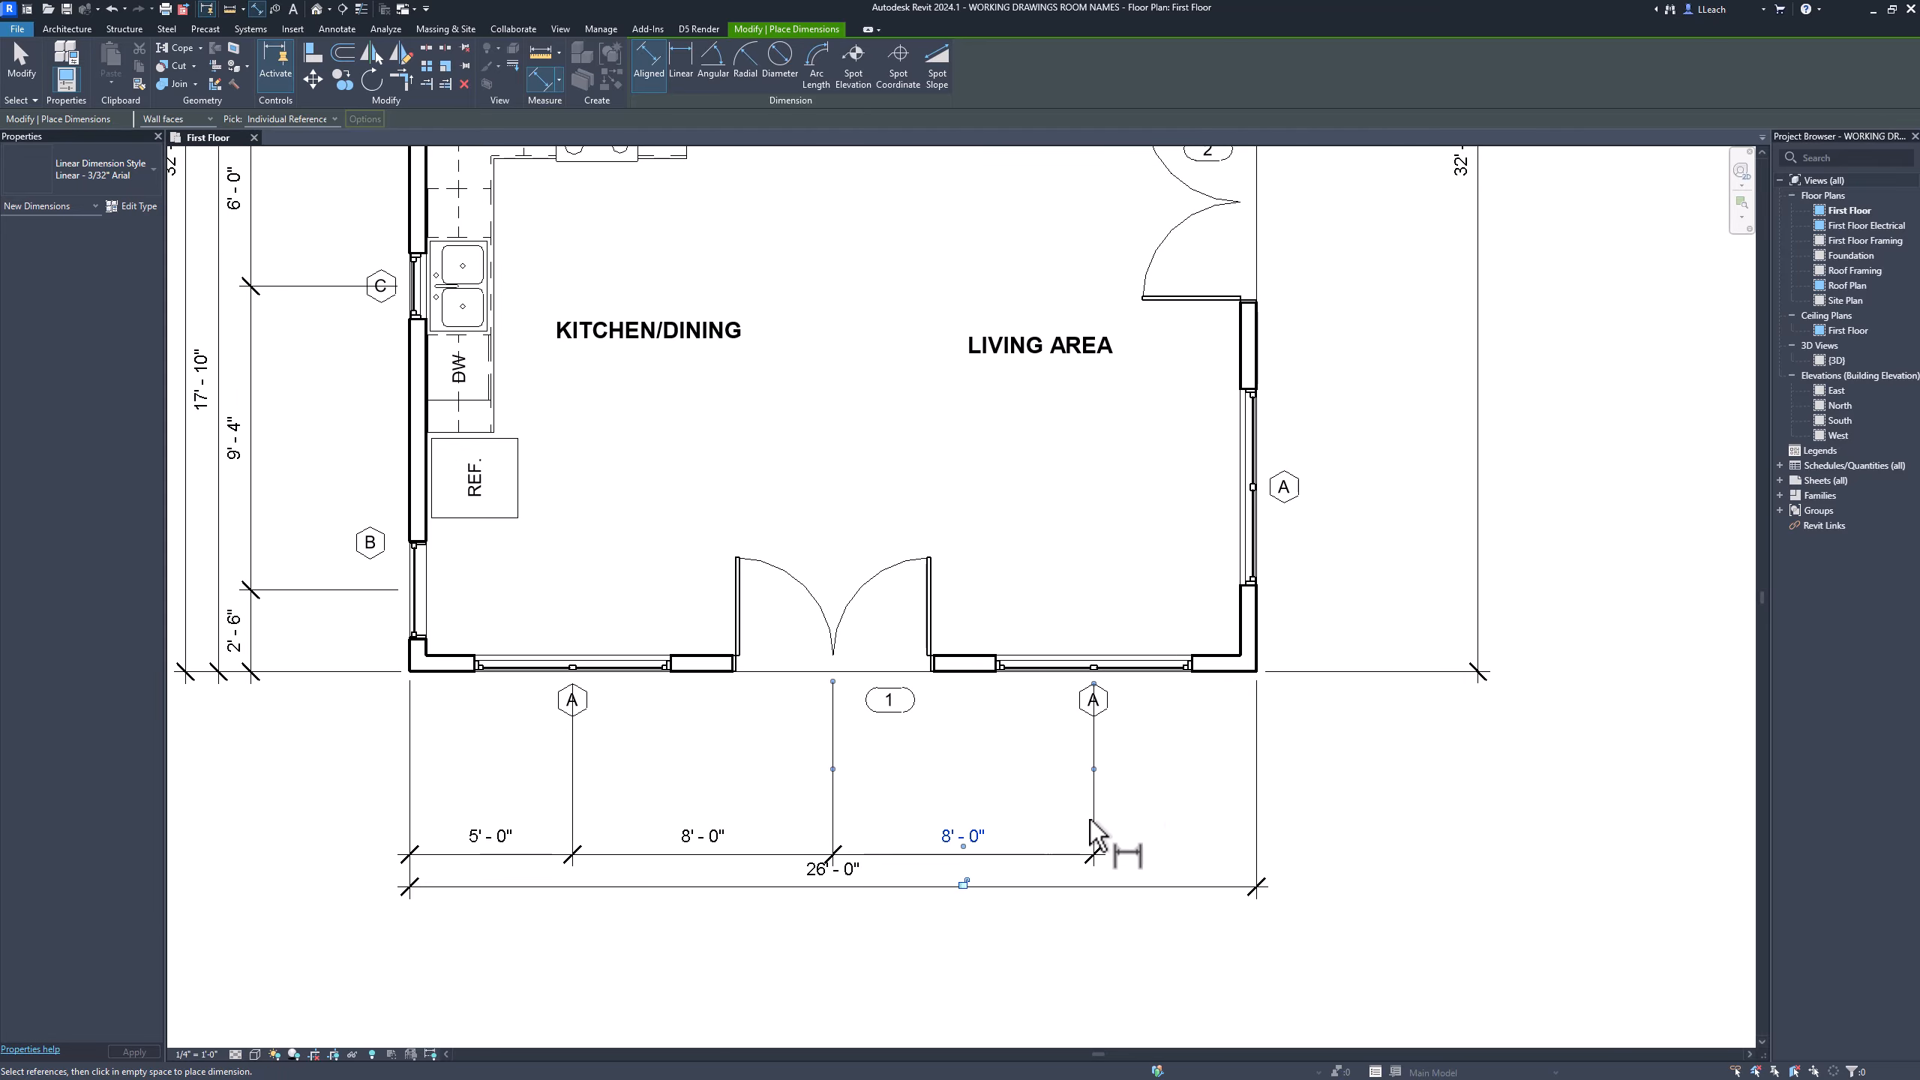
Complete the lower opening string with a dimension from the right window A's centre to the right exterior wall's outer face
{"action": "left_click", "coordinate": [1103, 664]}
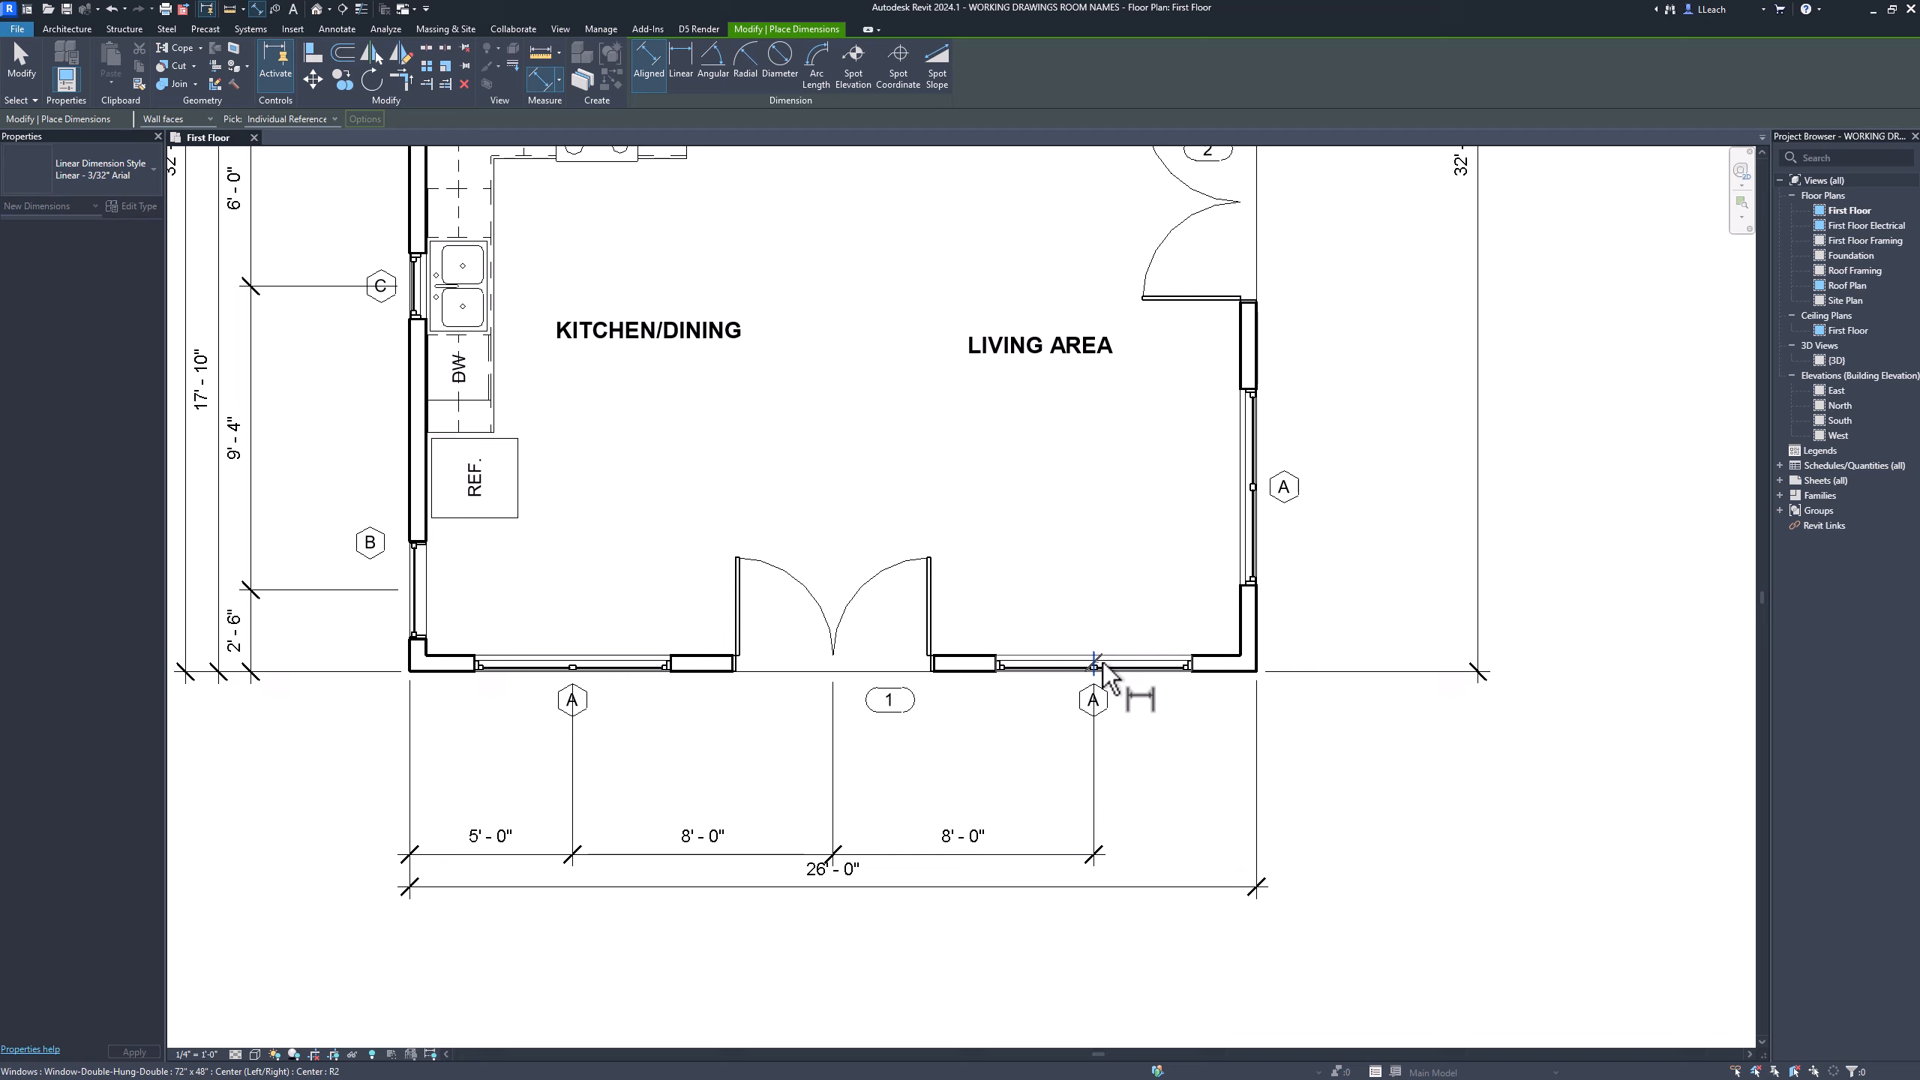
{"action": "left_click", "coordinate": [1262, 663]}
{"action": "left_click", "coordinate": [1191, 849]}
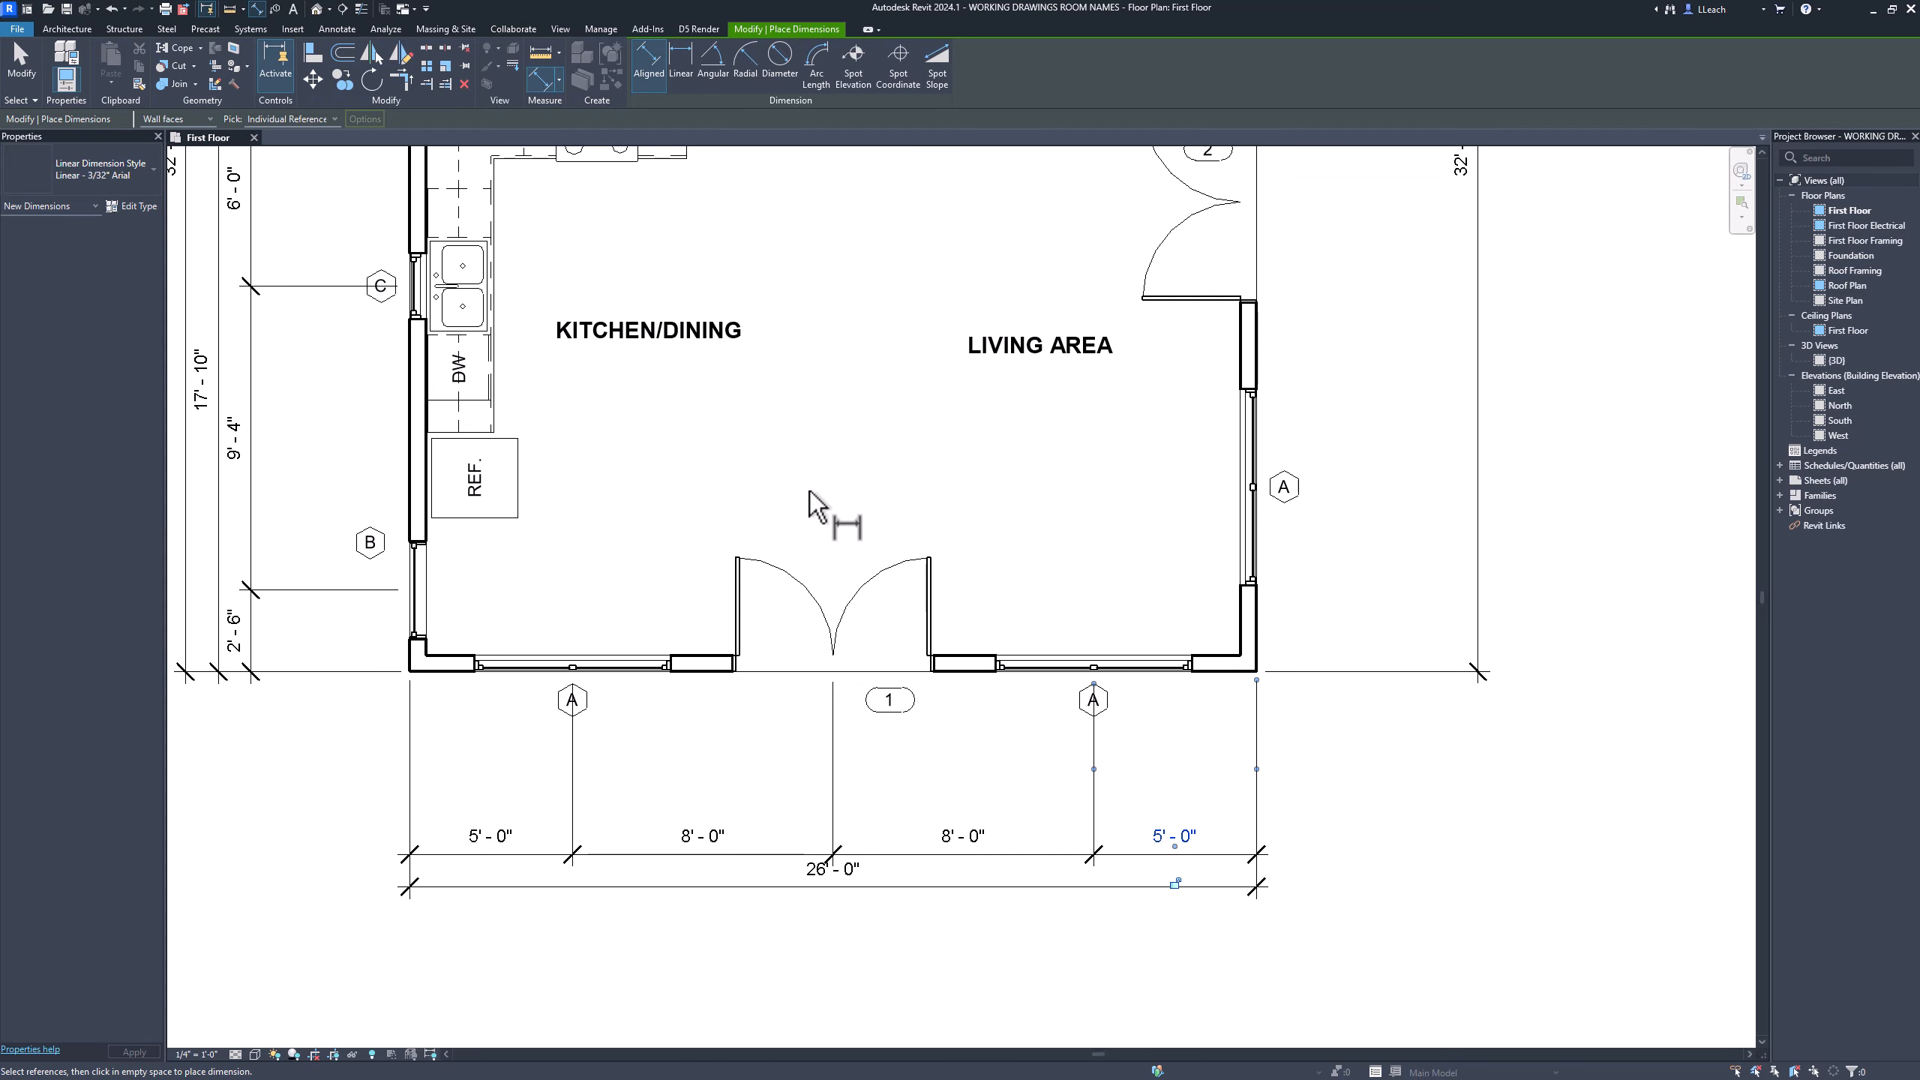
{"action": "scroll", "coordinate": [852, 468], "scroll_direction": "down", "scroll_amount": 4}
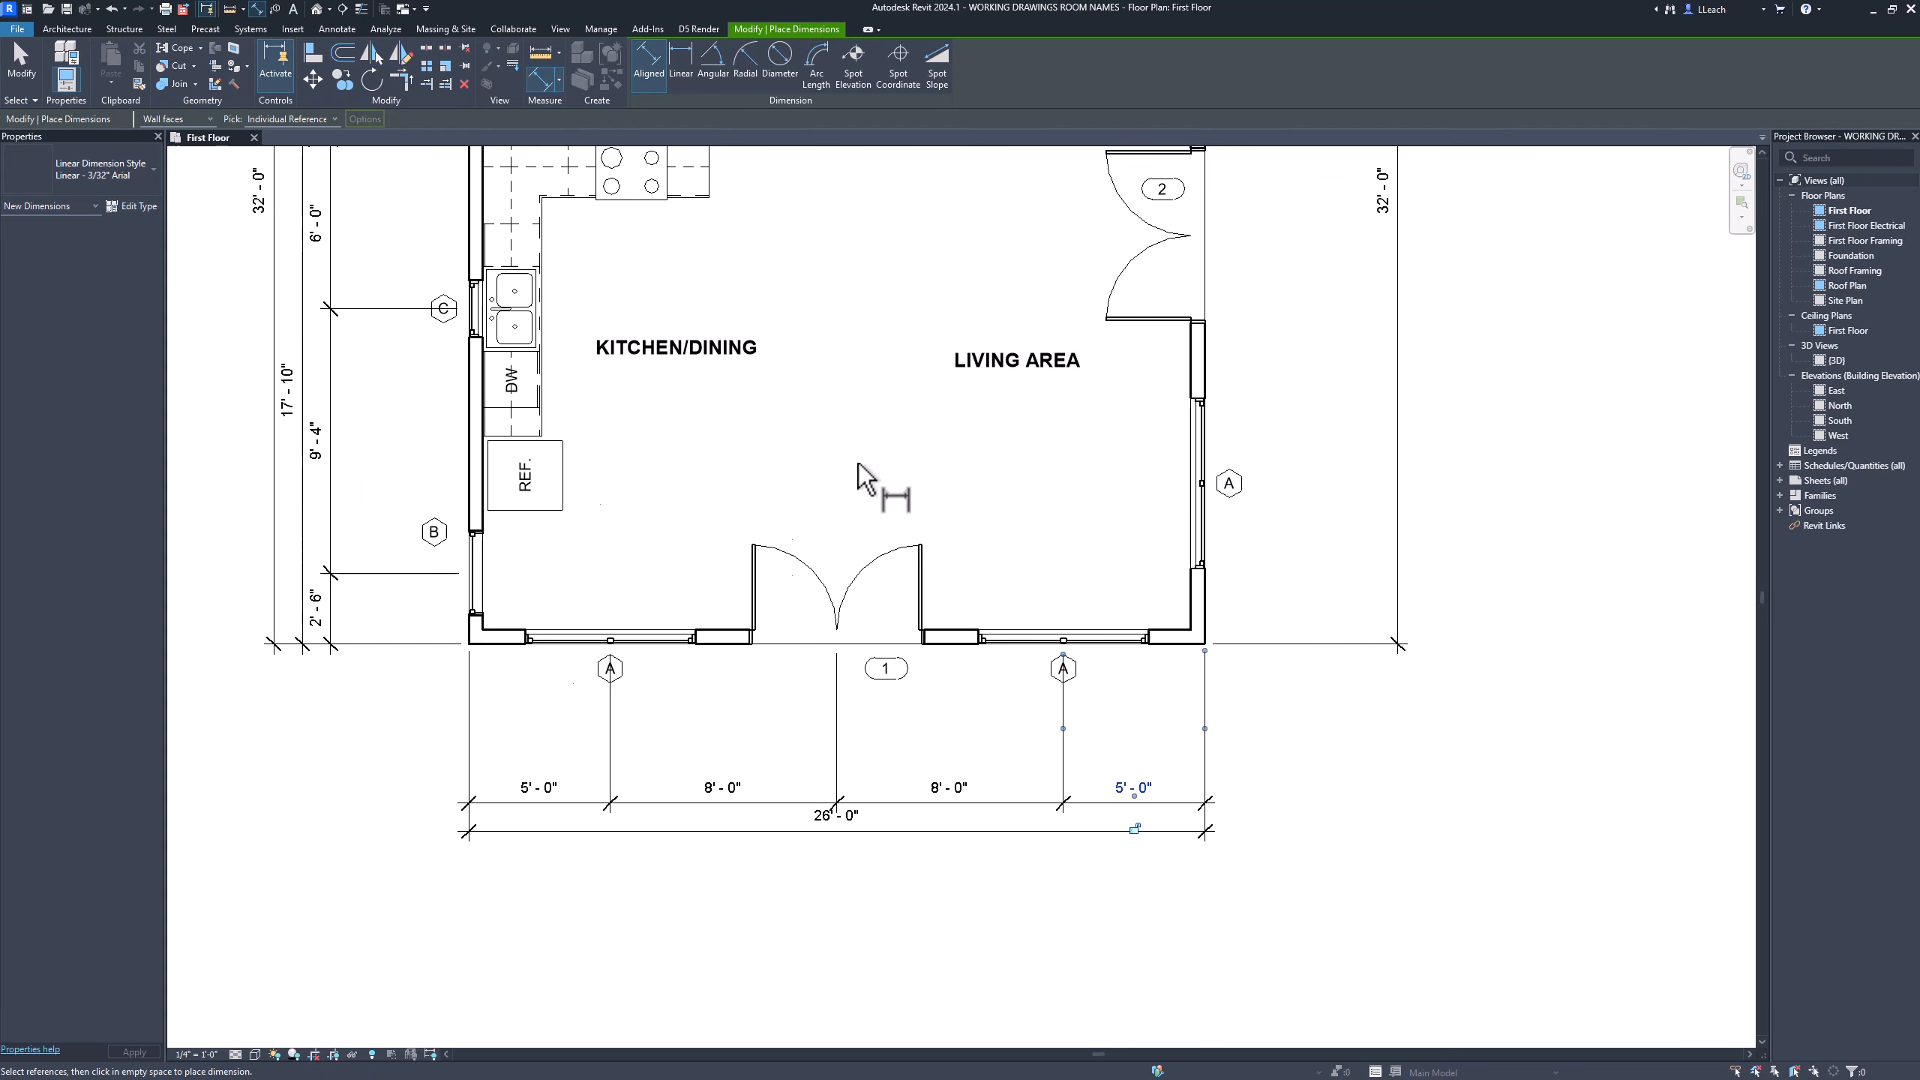
{"action": "left_click", "coordinate": [27, 63]}
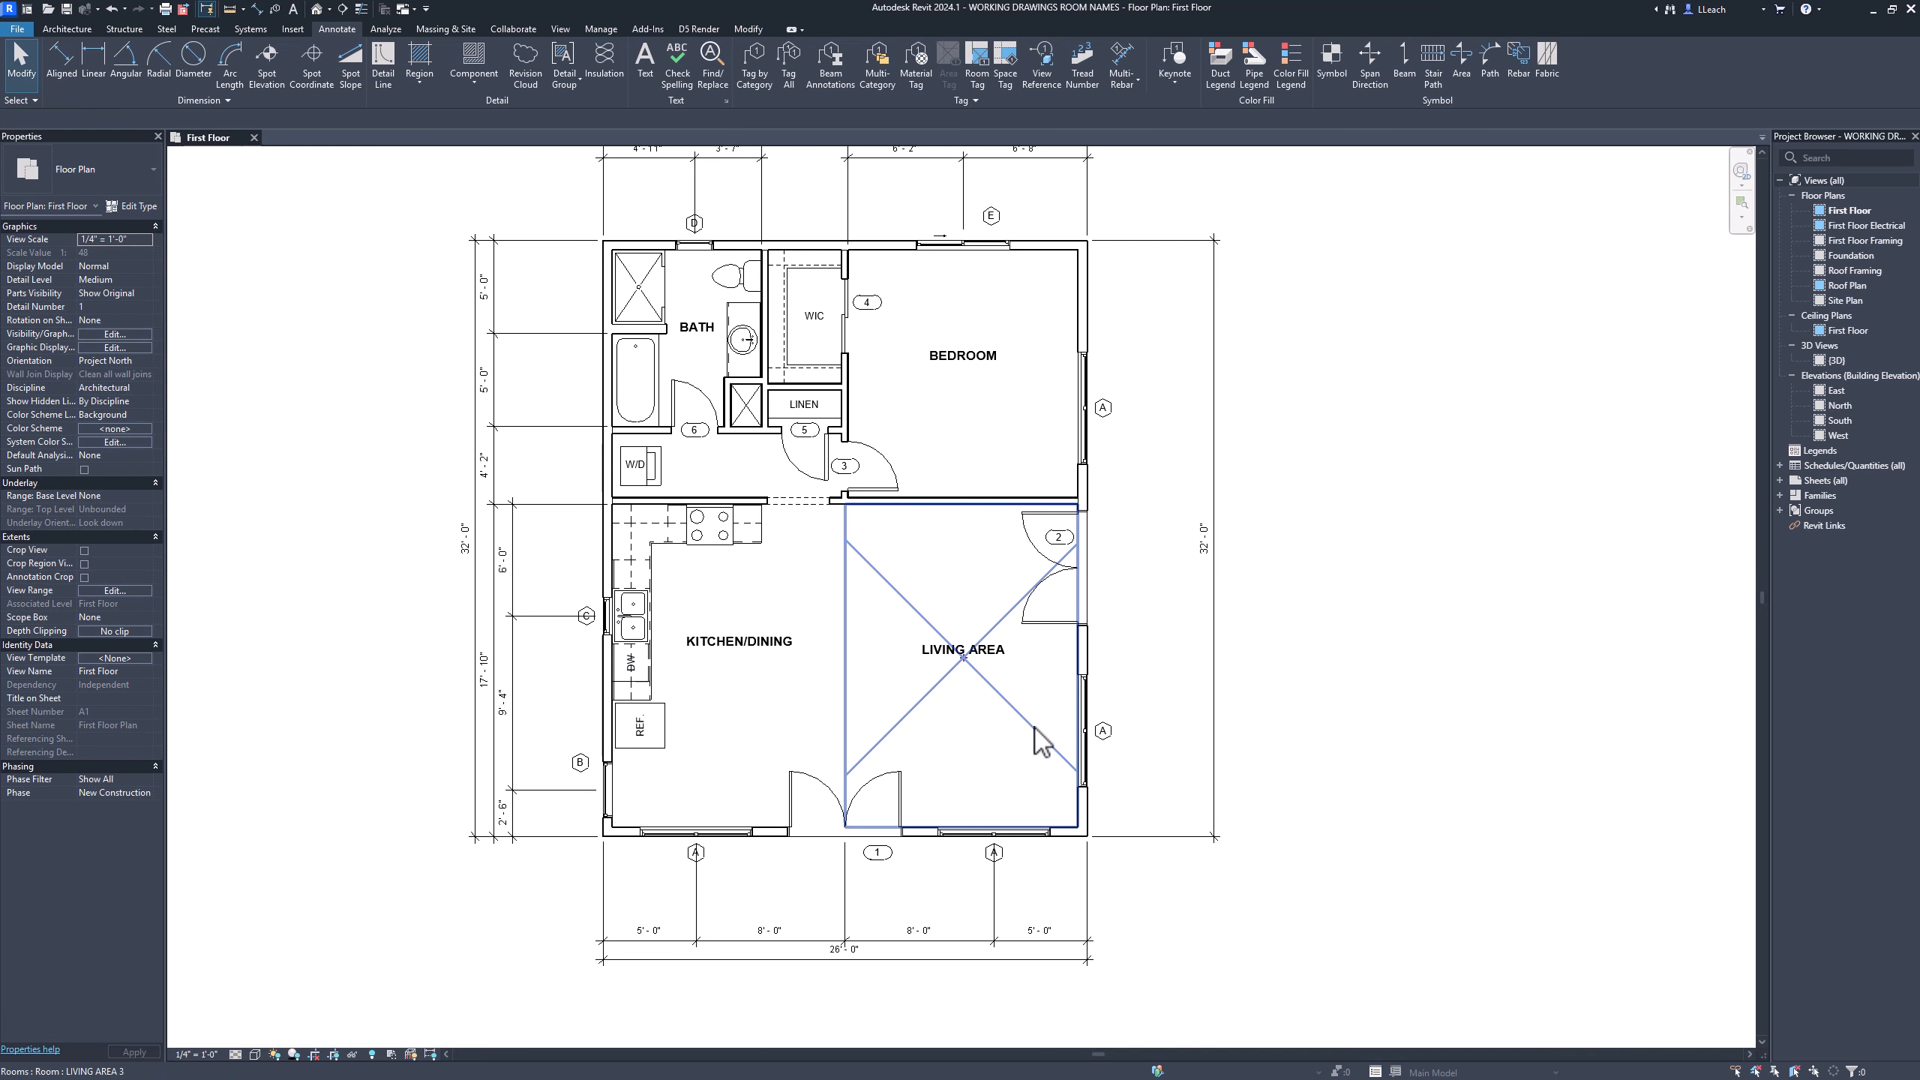
Place an aligned dimension from the lower exterior wall's outer face to the bedroom/living area wall's living area face, inside the right overall dimension
{"action": "middle_click_drag", "start_coordinate": [1031, 752], "coordinate": [892, 771]}
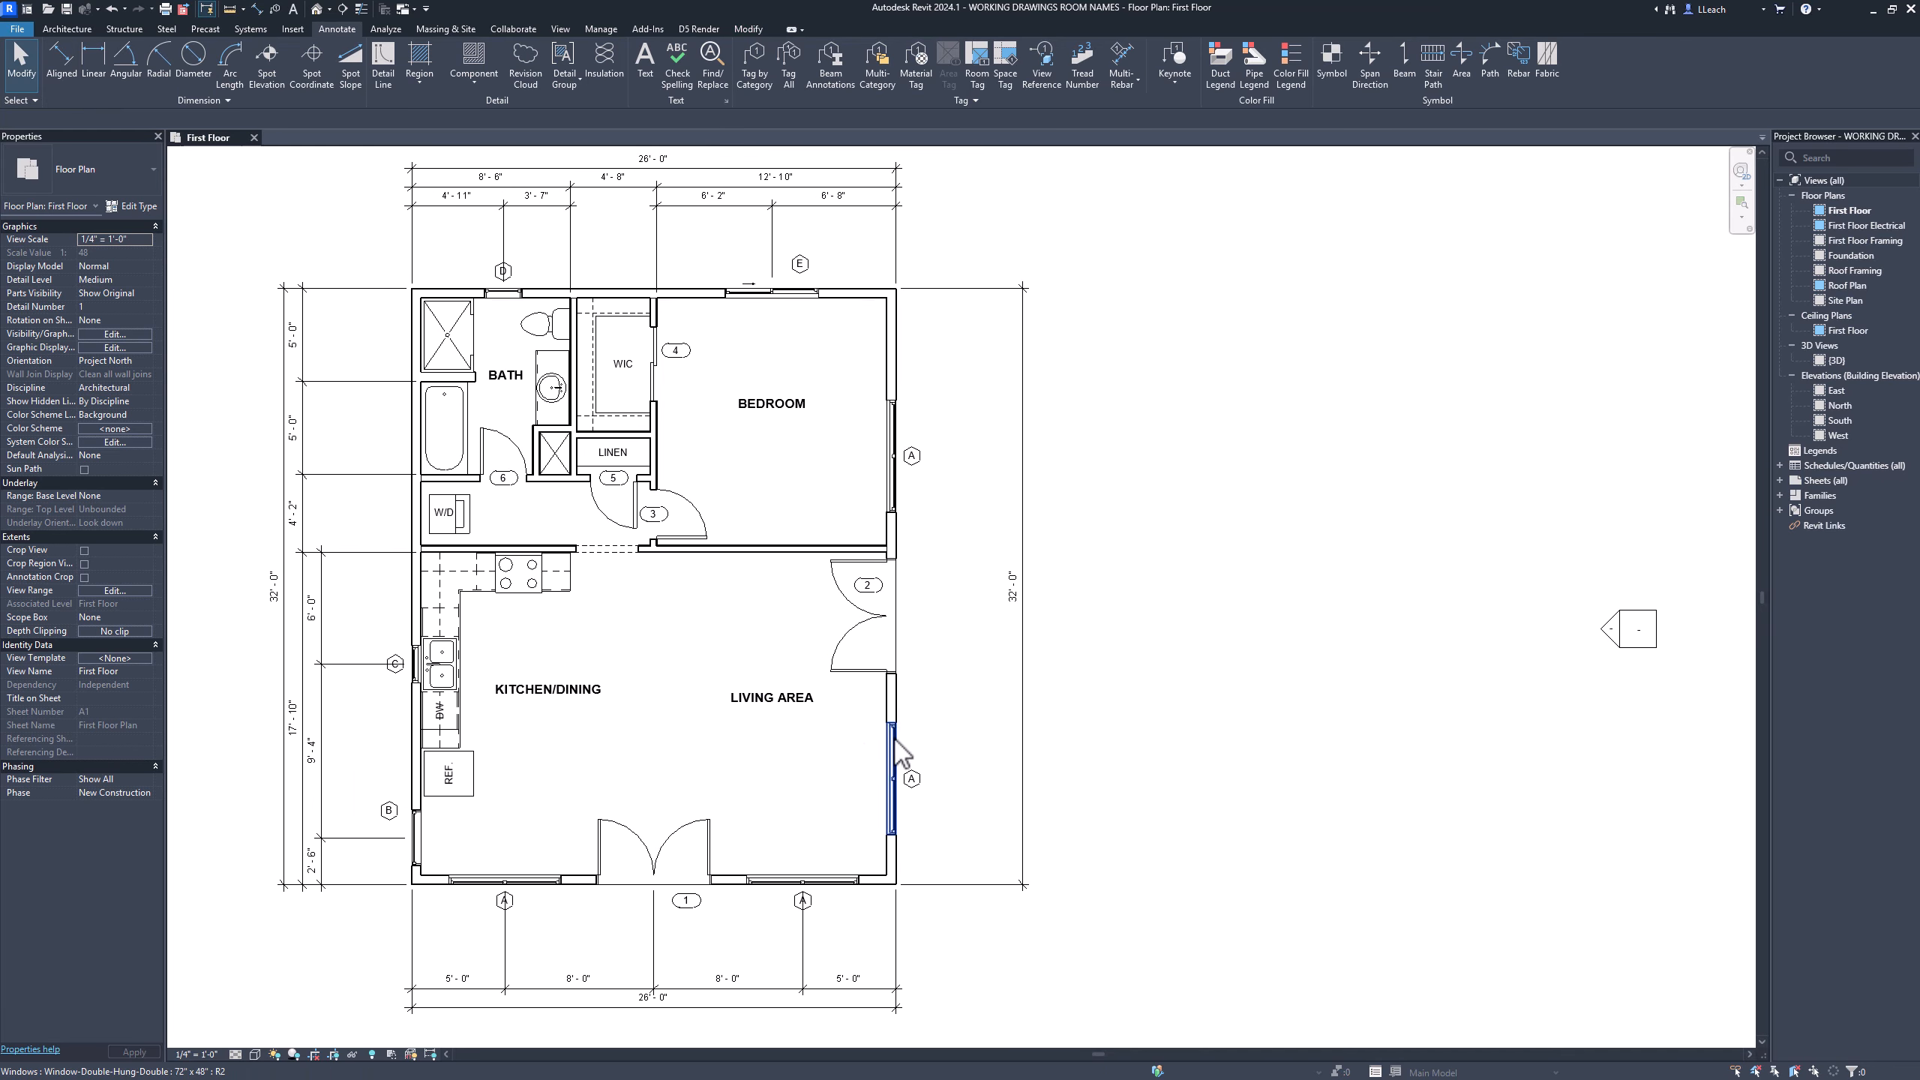
{"action": "middle_click_drag", "start_coordinate": [840, 523], "coordinate": [782, 499]}
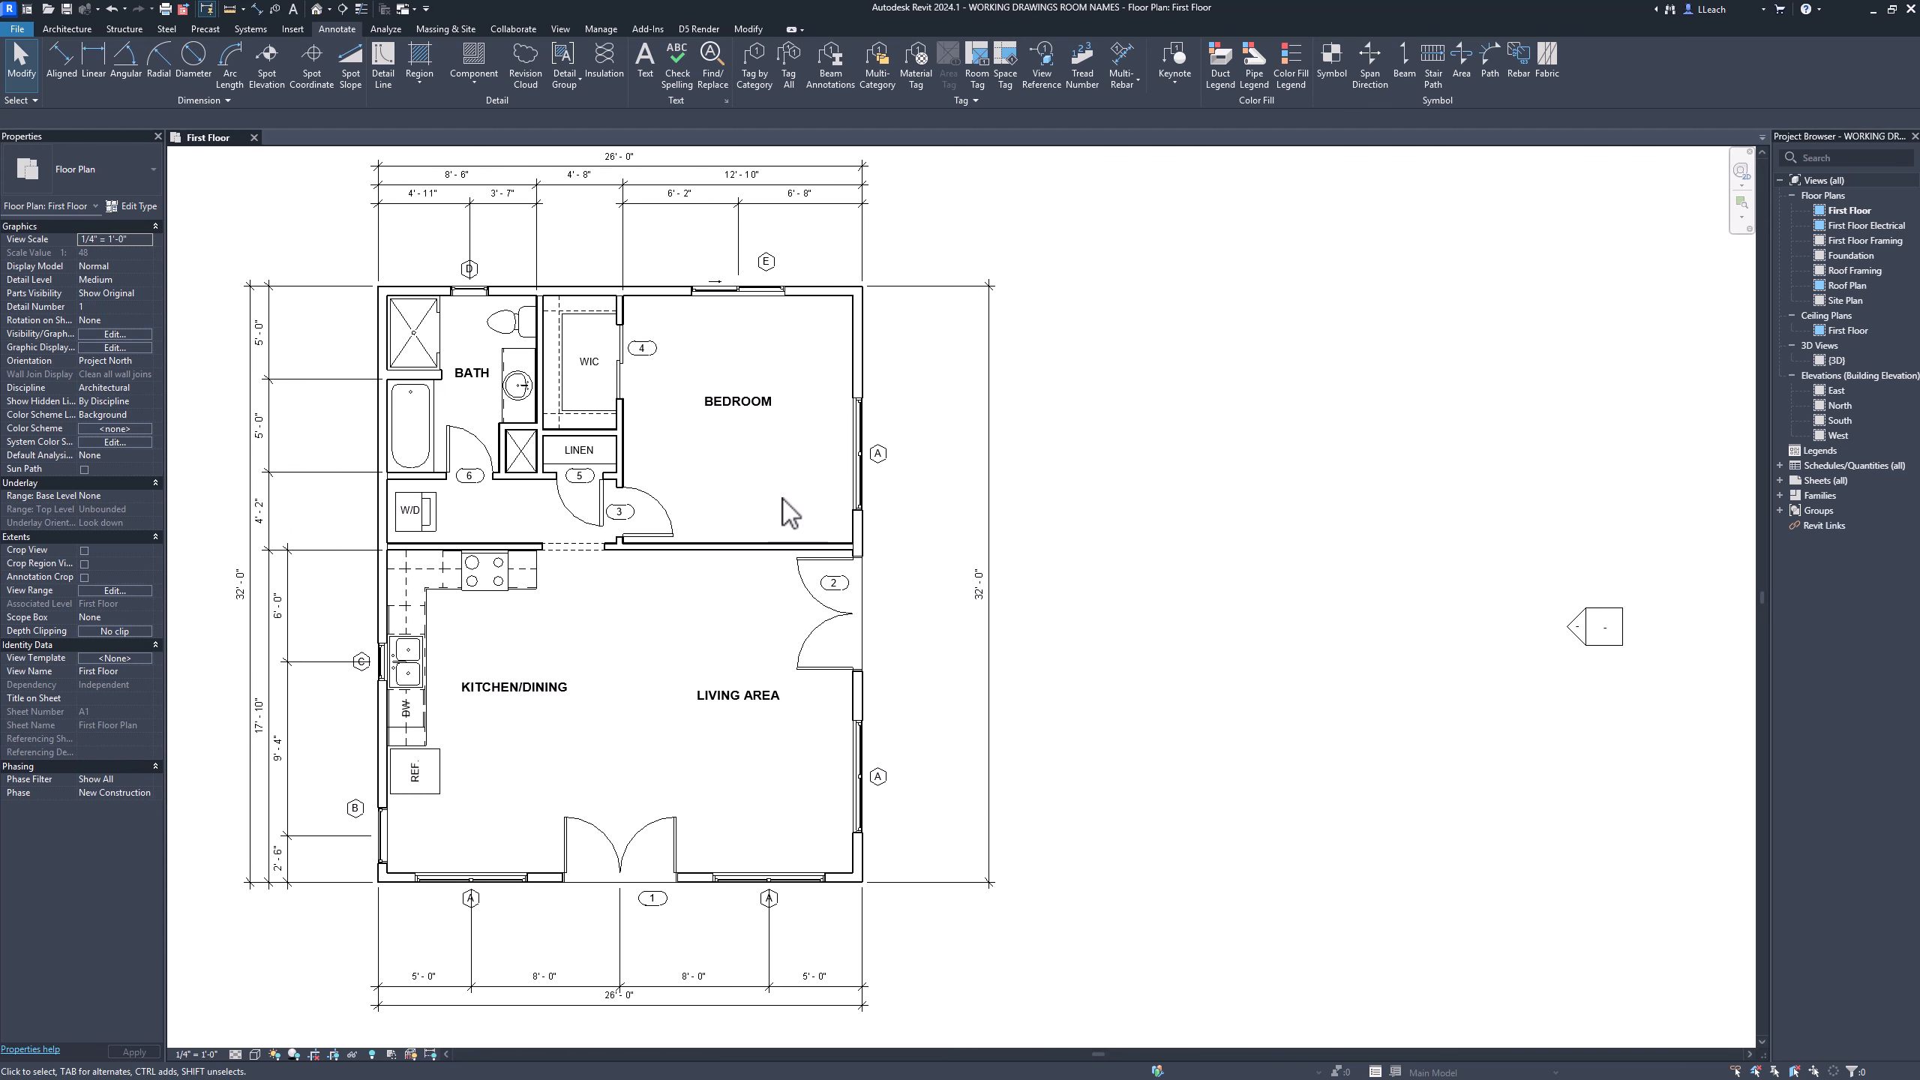
{"action": "left_click", "coordinate": [63, 60]}
{"action": "scroll", "coordinate": [924, 839], "scroll_direction": "up", "scroll_amount": 1}
{"action": "scroll", "coordinate": [921, 855], "scroll_direction": "up", "scroll_amount": 4}
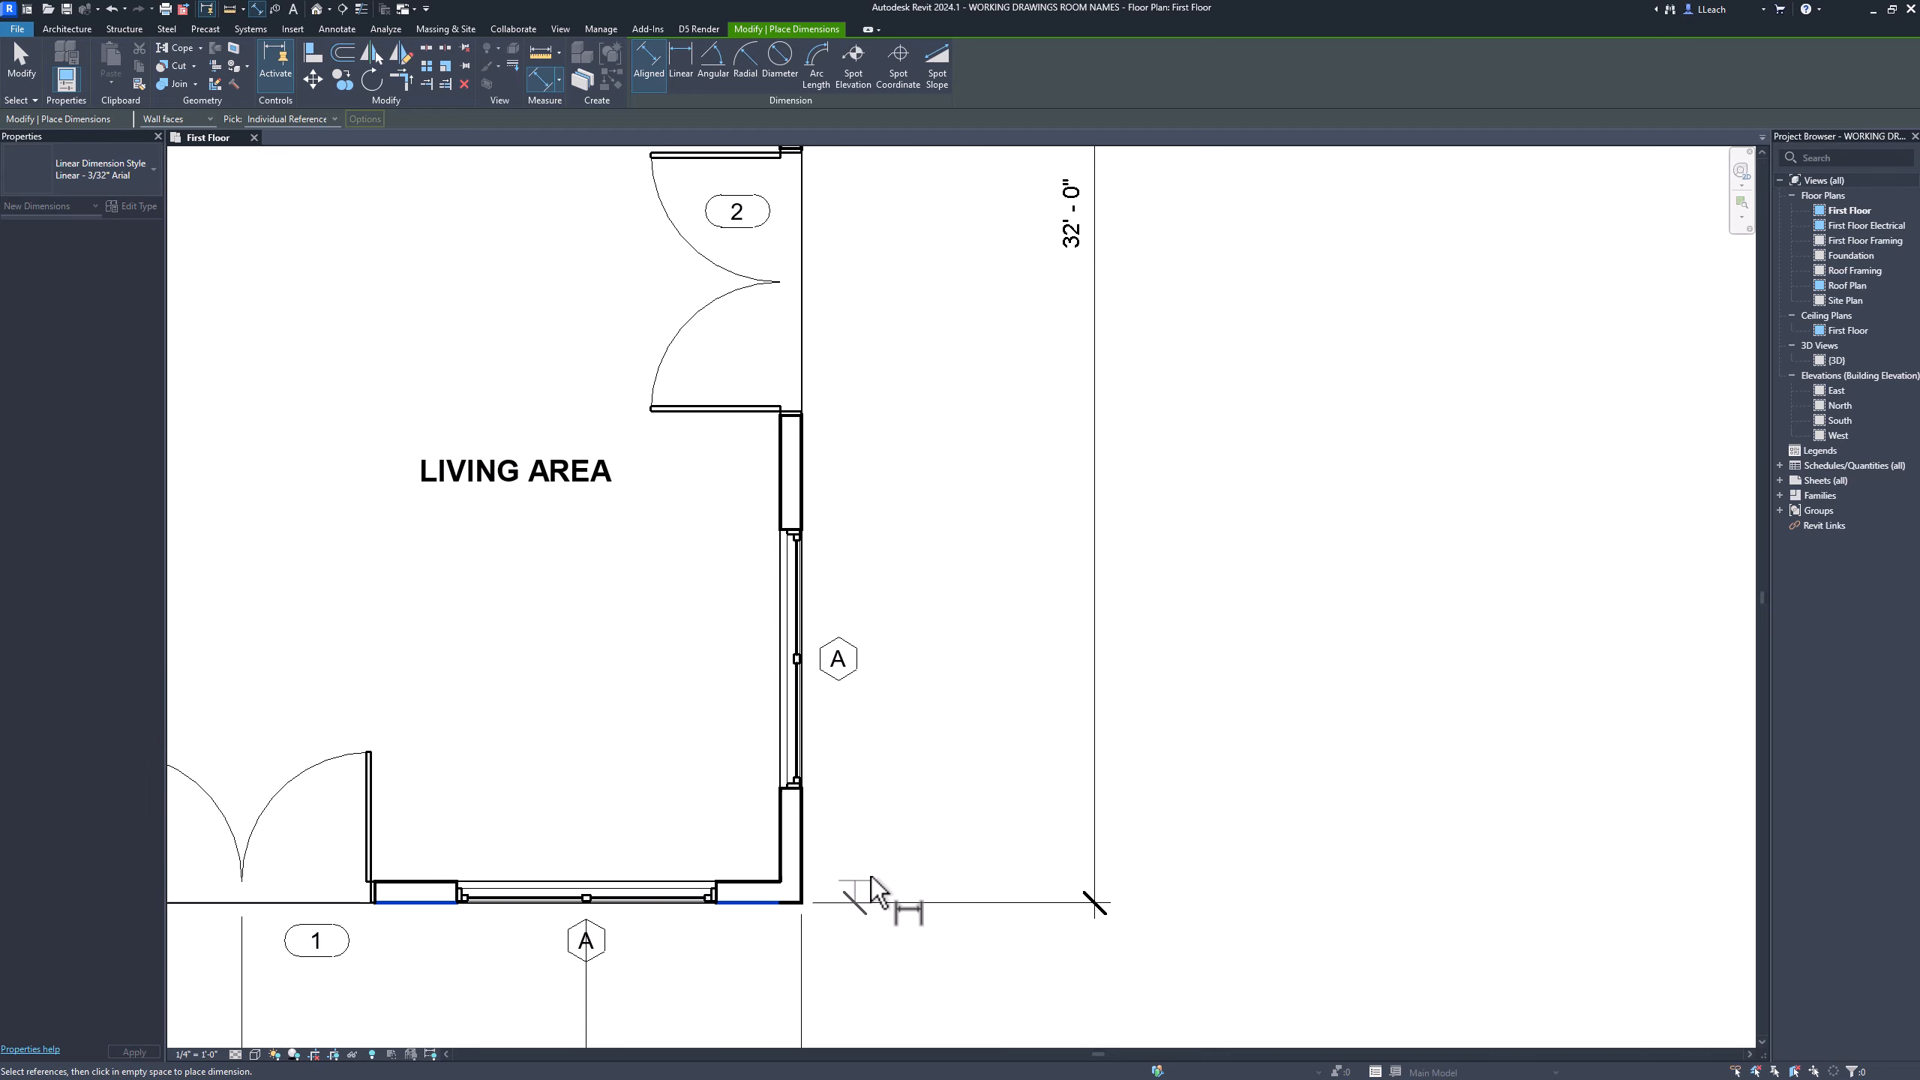
{"action": "scroll", "coordinate": [969, 744], "scroll_direction": "down", "scroll_amount": 3}
{"action": "middle_click_drag", "start_coordinate": [973, 729], "coordinate": [907, 771]}
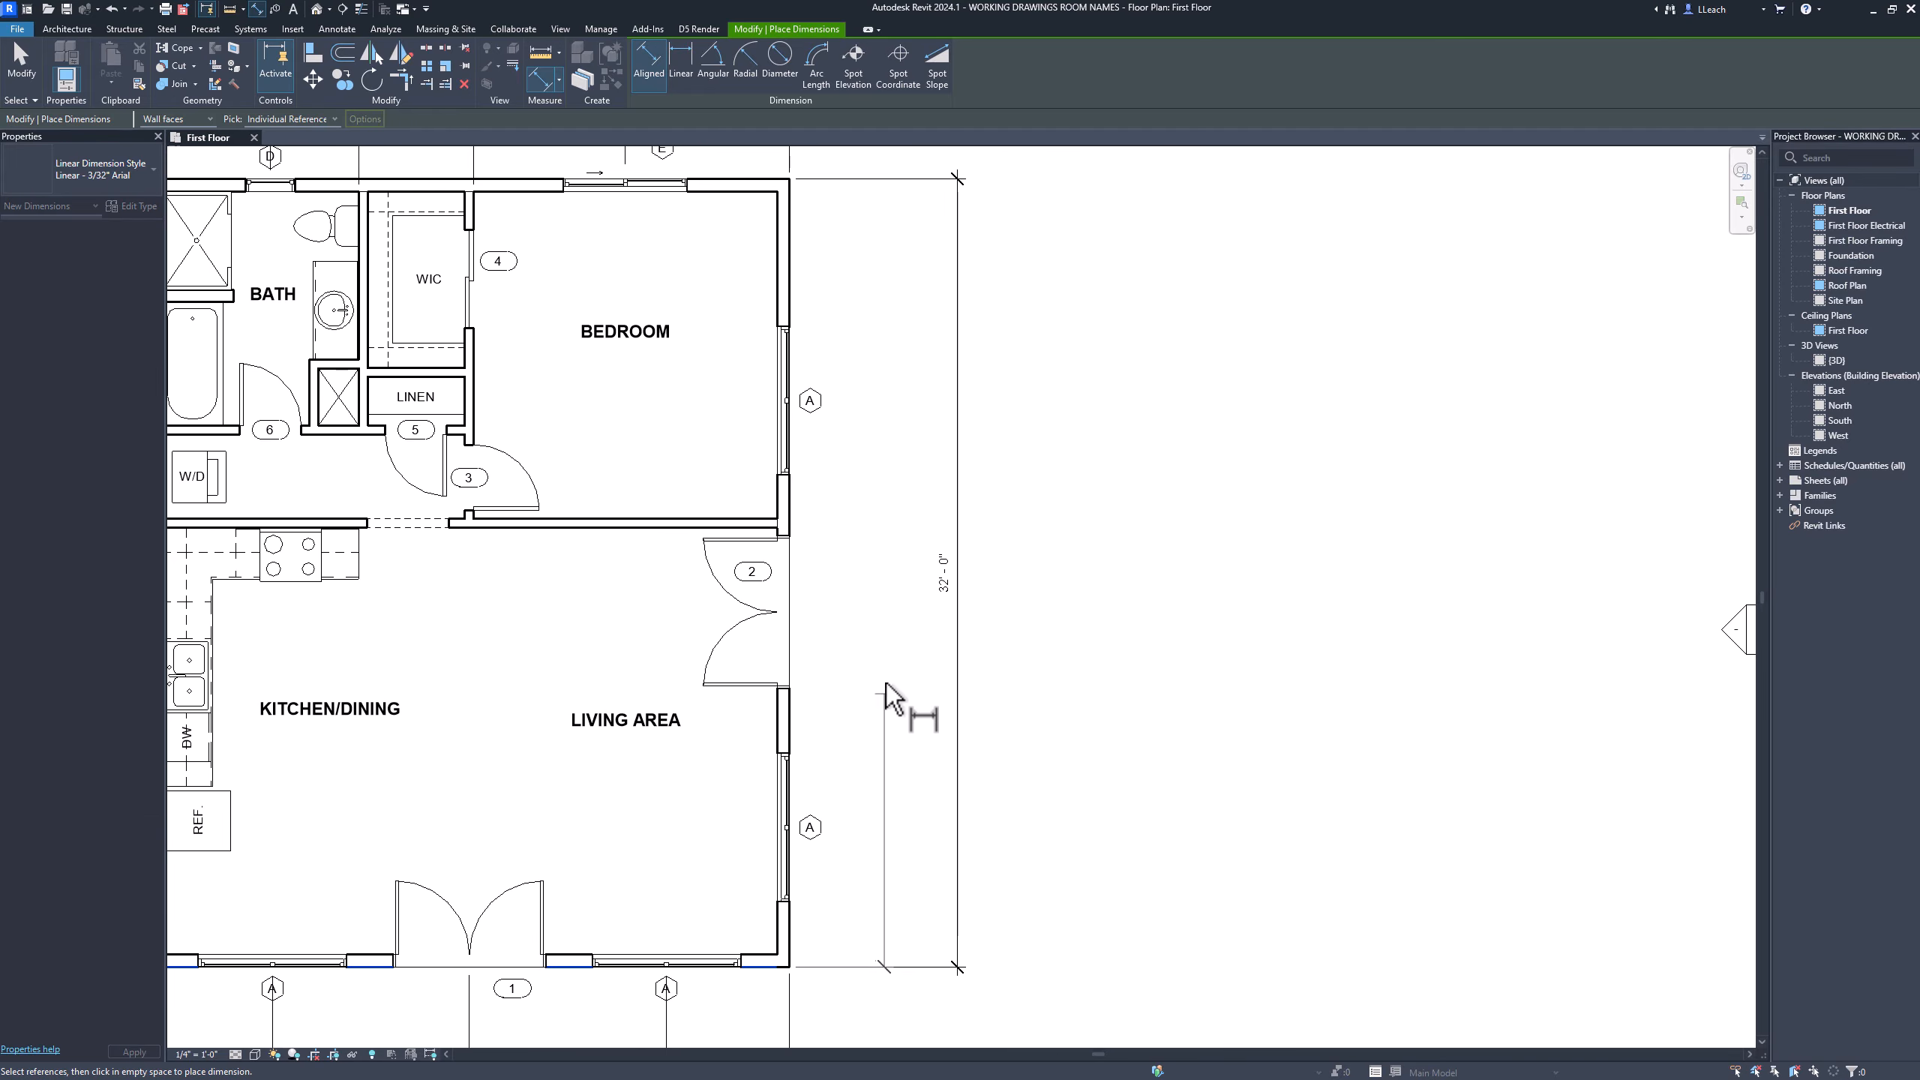
{"action": "middle_click_drag", "start_coordinate": [866, 543], "coordinate": [1064, 551]}
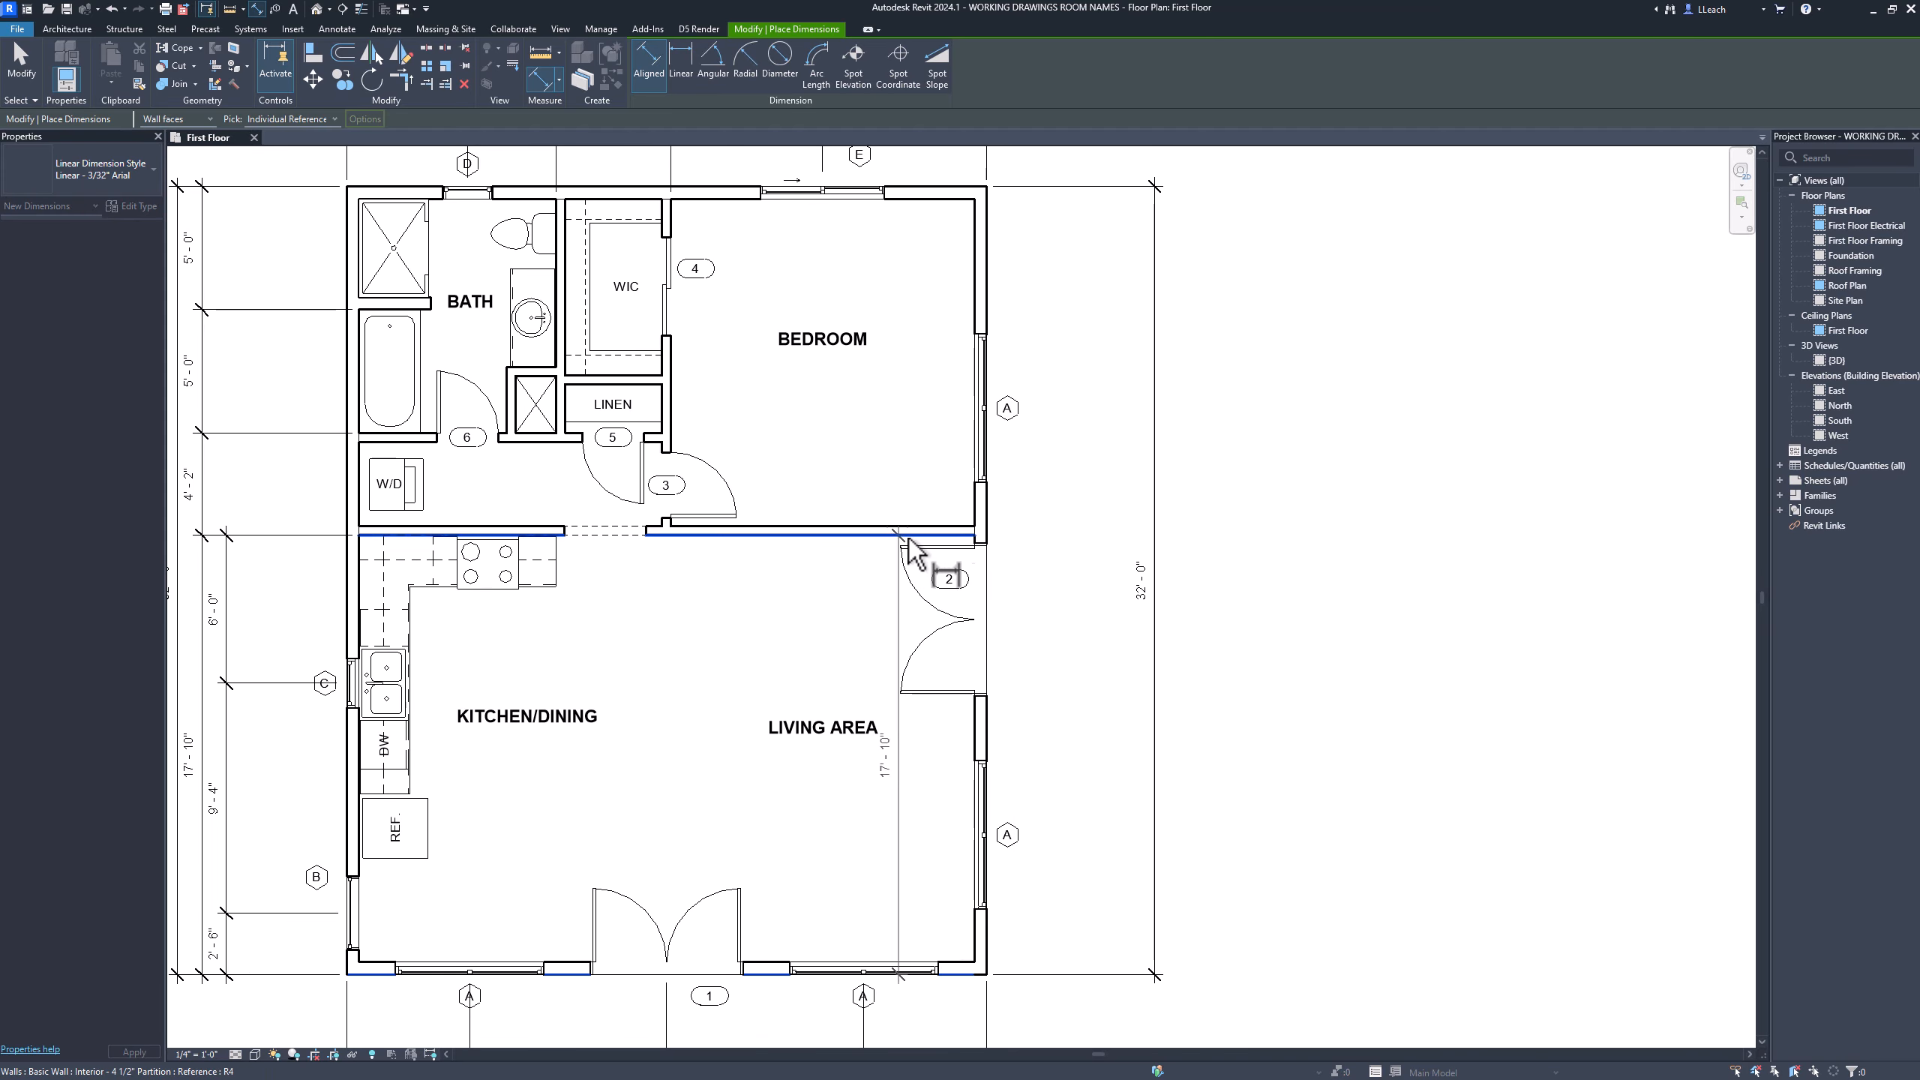
{"action": "left_click", "coordinate": [1130, 604]}
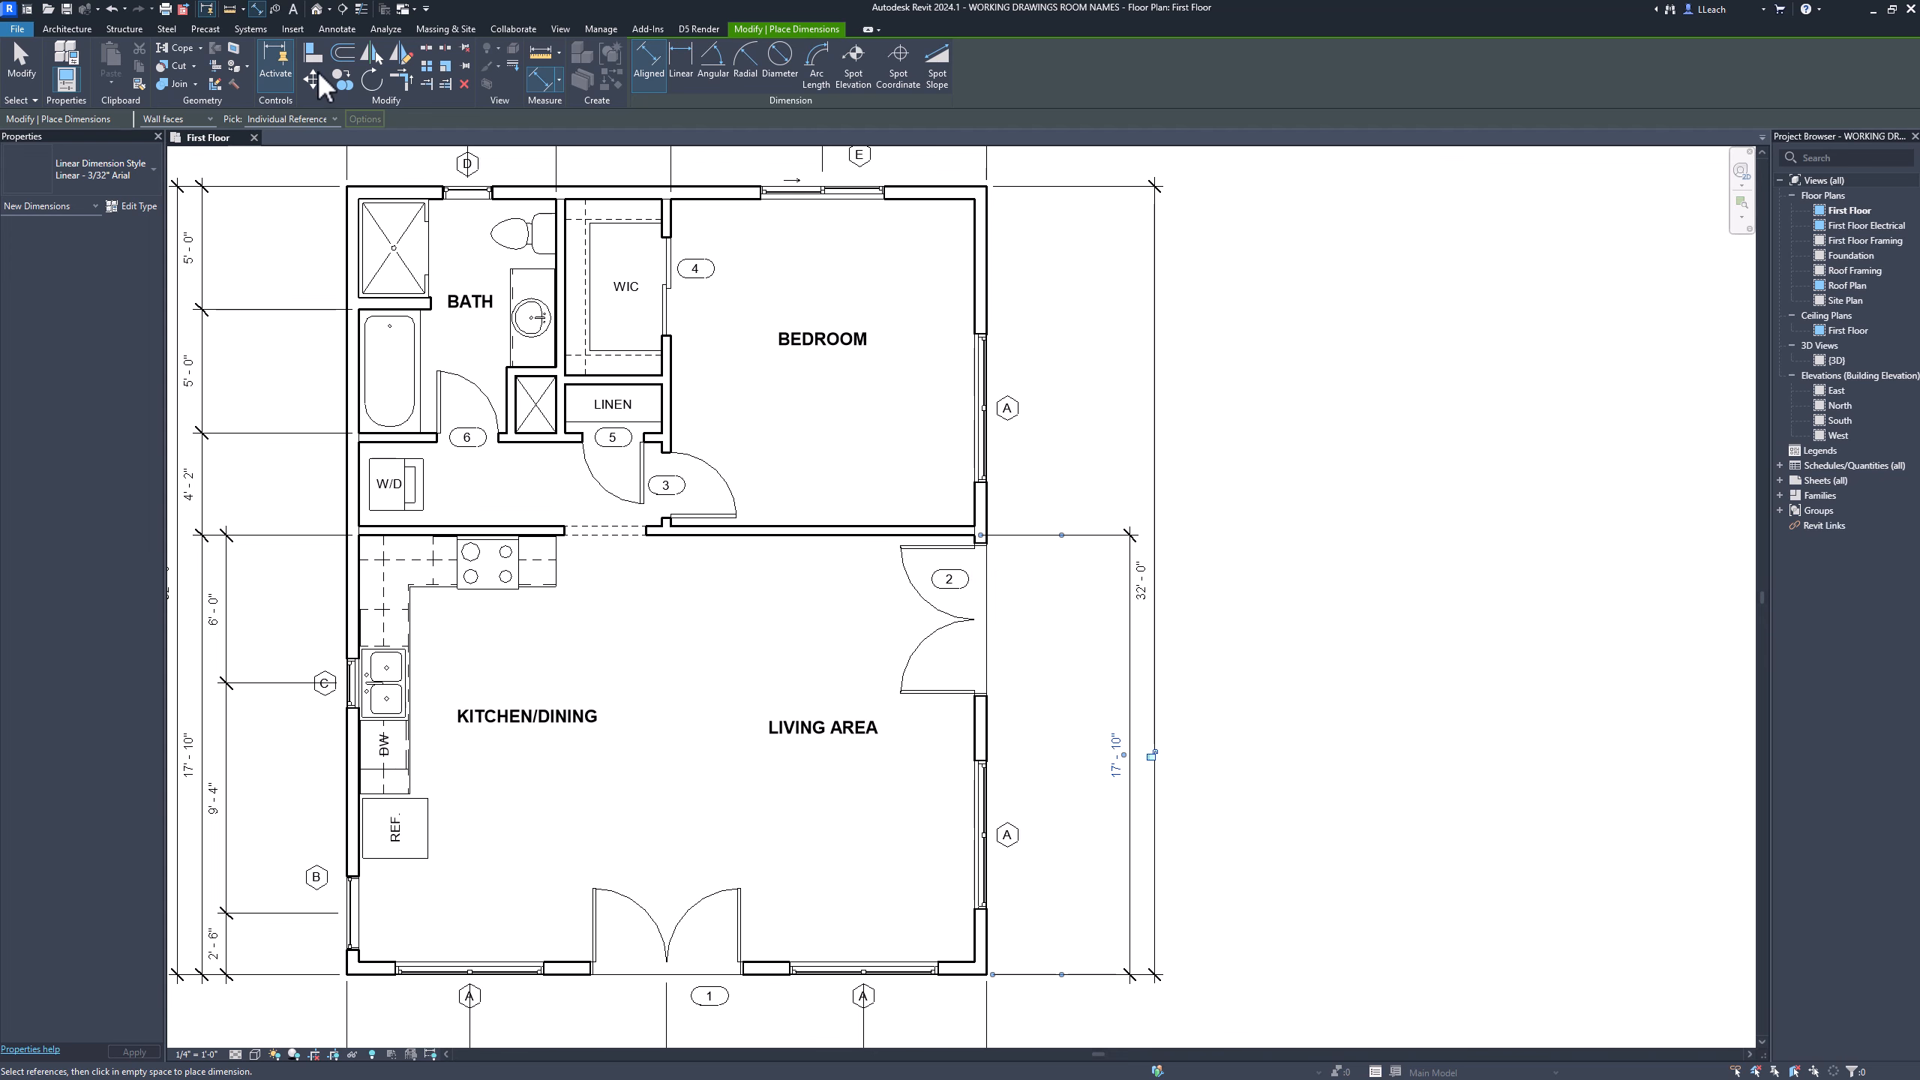
{"action": "left_click", "coordinate": [337, 29]}
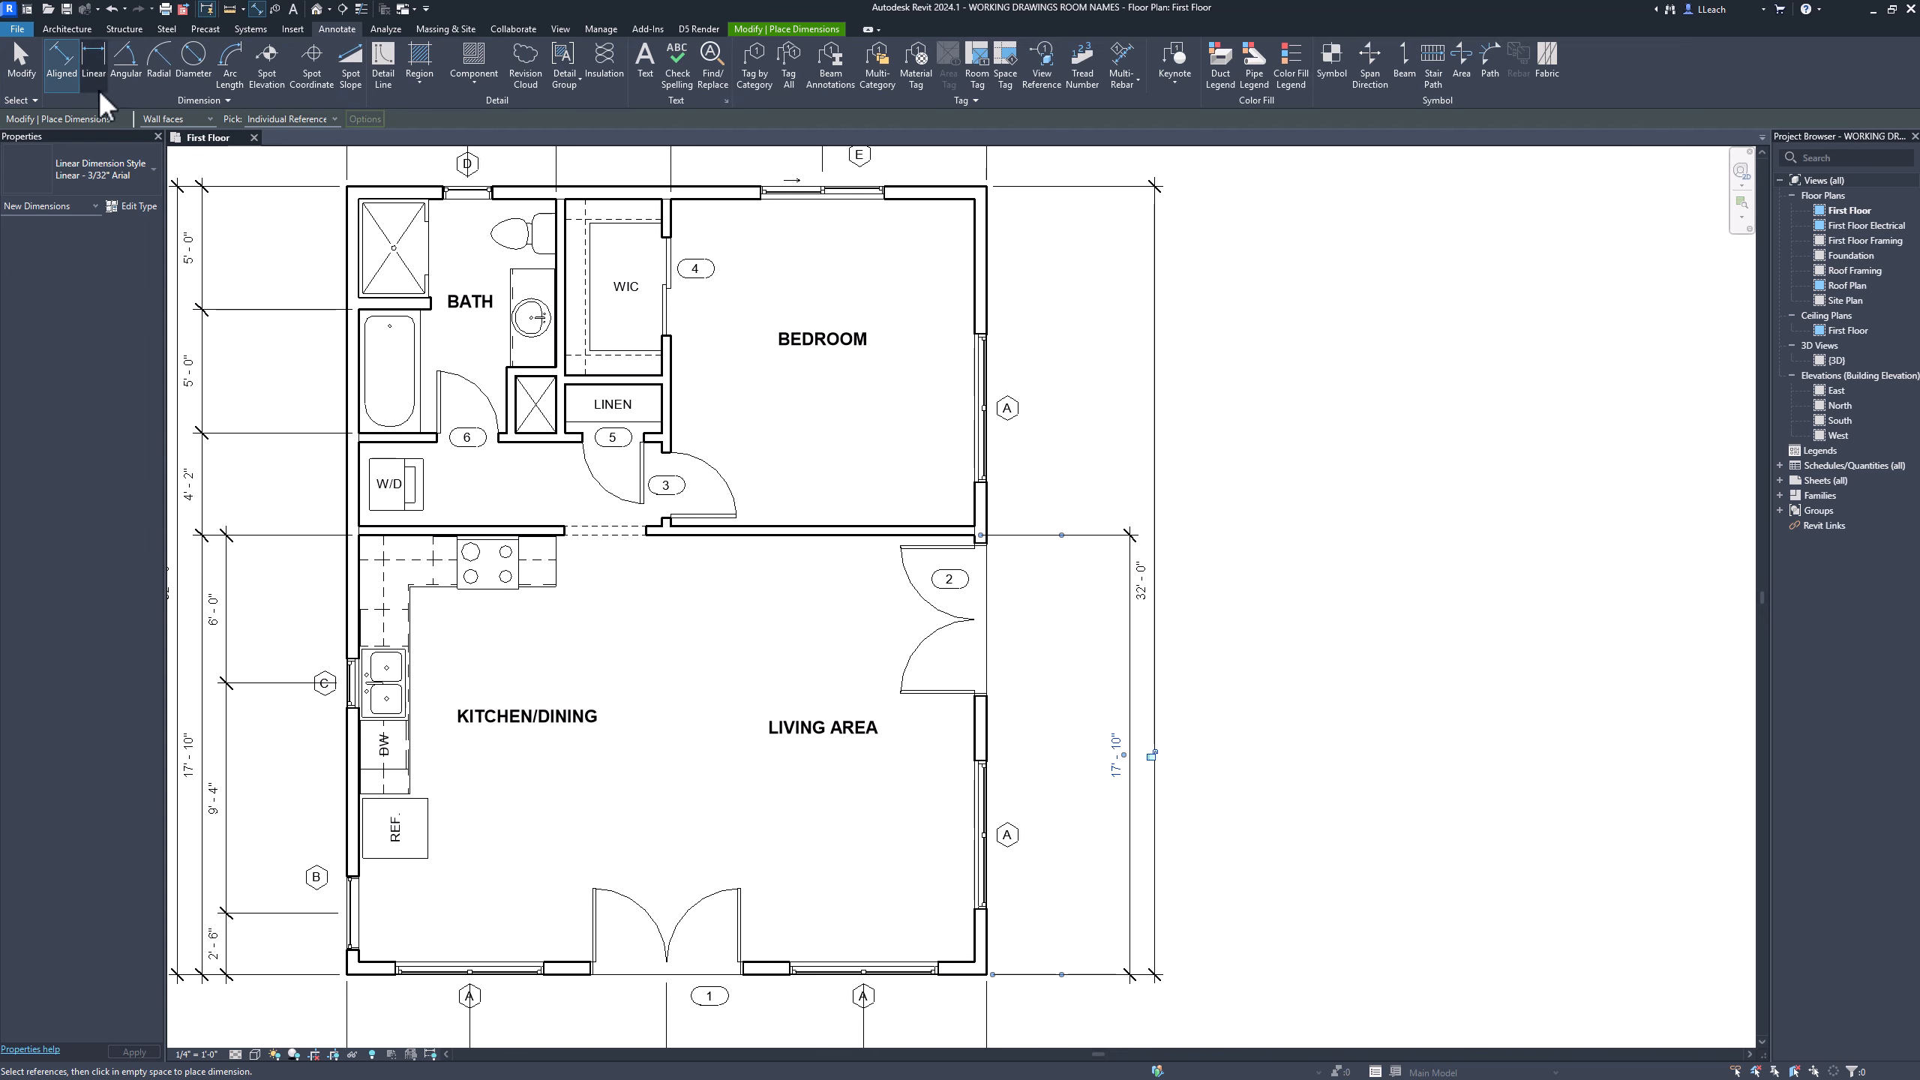
Place an aligned dimension from the bedroom/living area wall's living area face to the upper exterior wall's outer face, completing the right interior wall string
{"action": "left_click", "coordinate": [62, 65]}
{"action": "scroll", "coordinate": [992, 556], "scroll_direction": "up", "scroll_amount": 1}
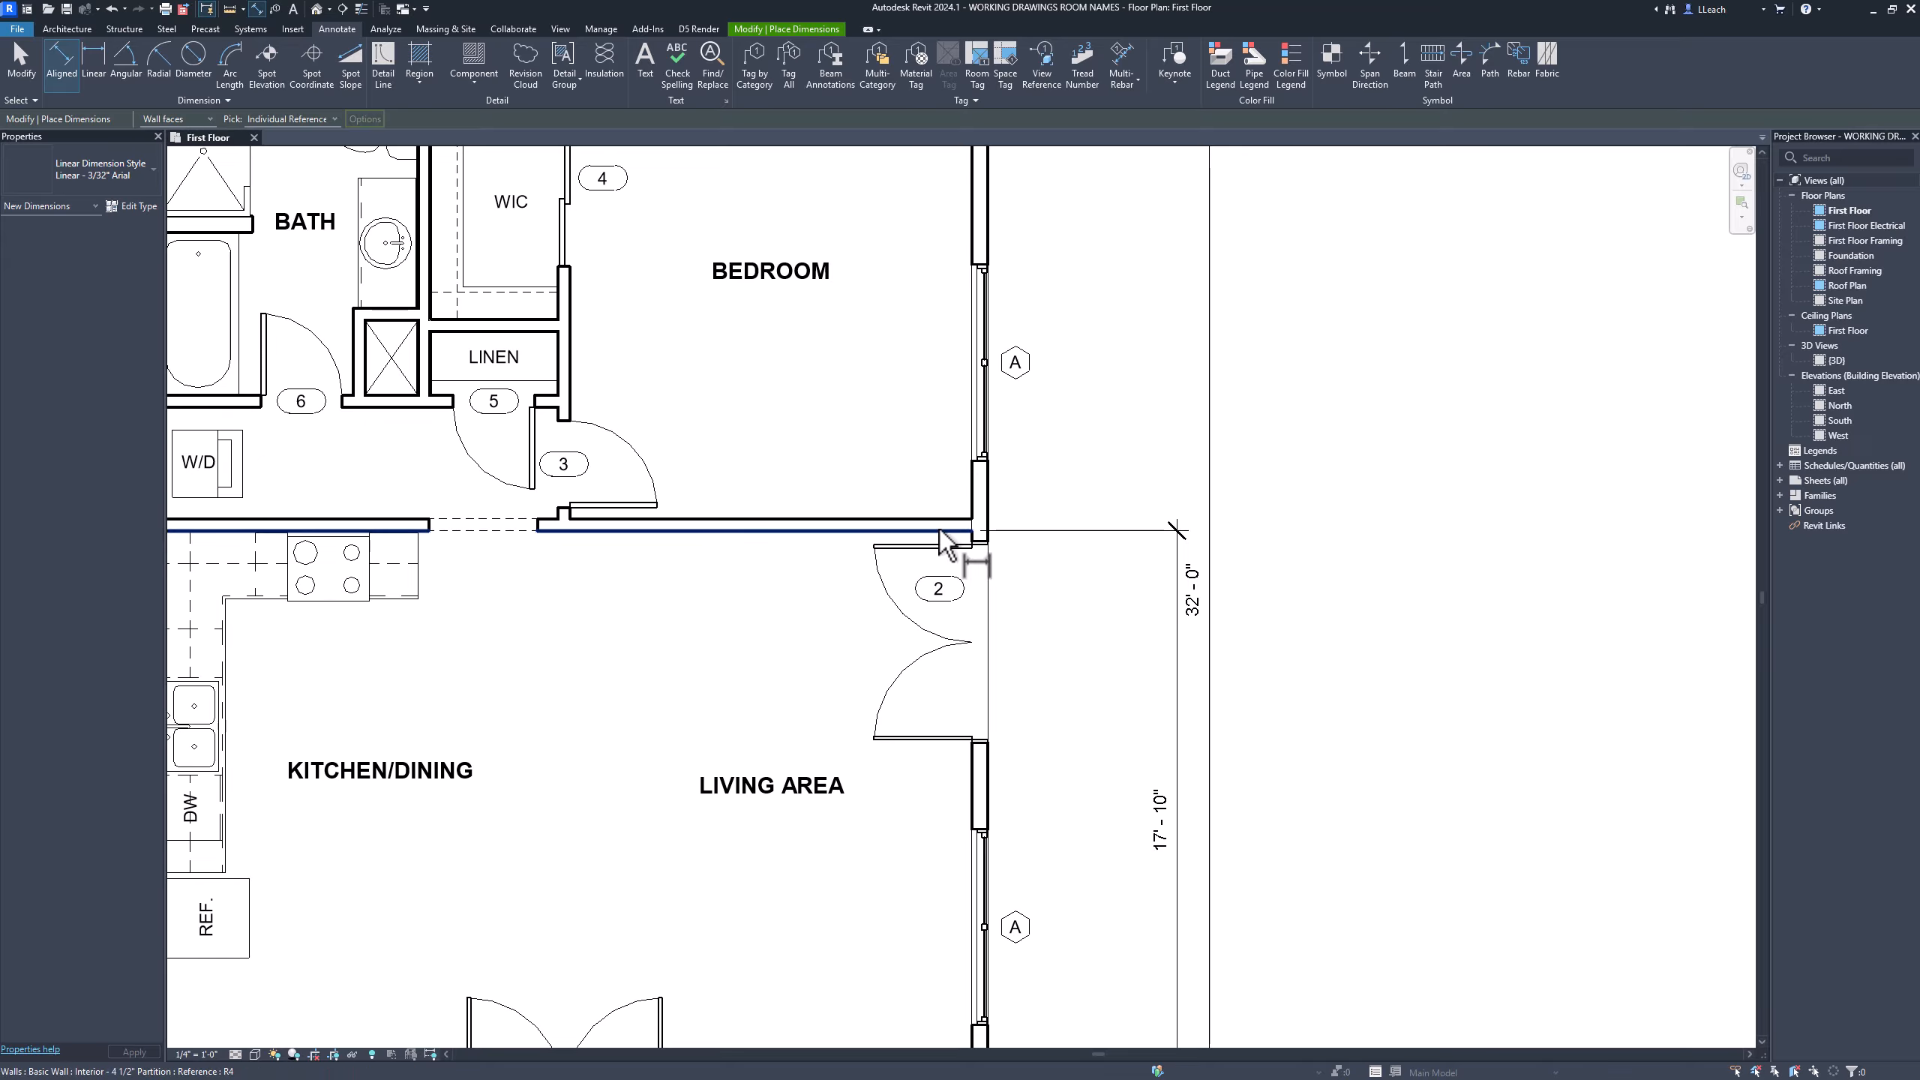
{"action": "left_click", "coordinate": [945, 538]}
{"action": "scroll", "coordinate": [1110, 472], "scroll_direction": "down", "scroll_amount": 1}
{"action": "middle_click_drag", "start_coordinate": [1112, 483], "coordinate": [1004, 672]}
{"action": "scroll", "coordinate": [894, 381], "scroll_direction": "up", "scroll_amount": 2}
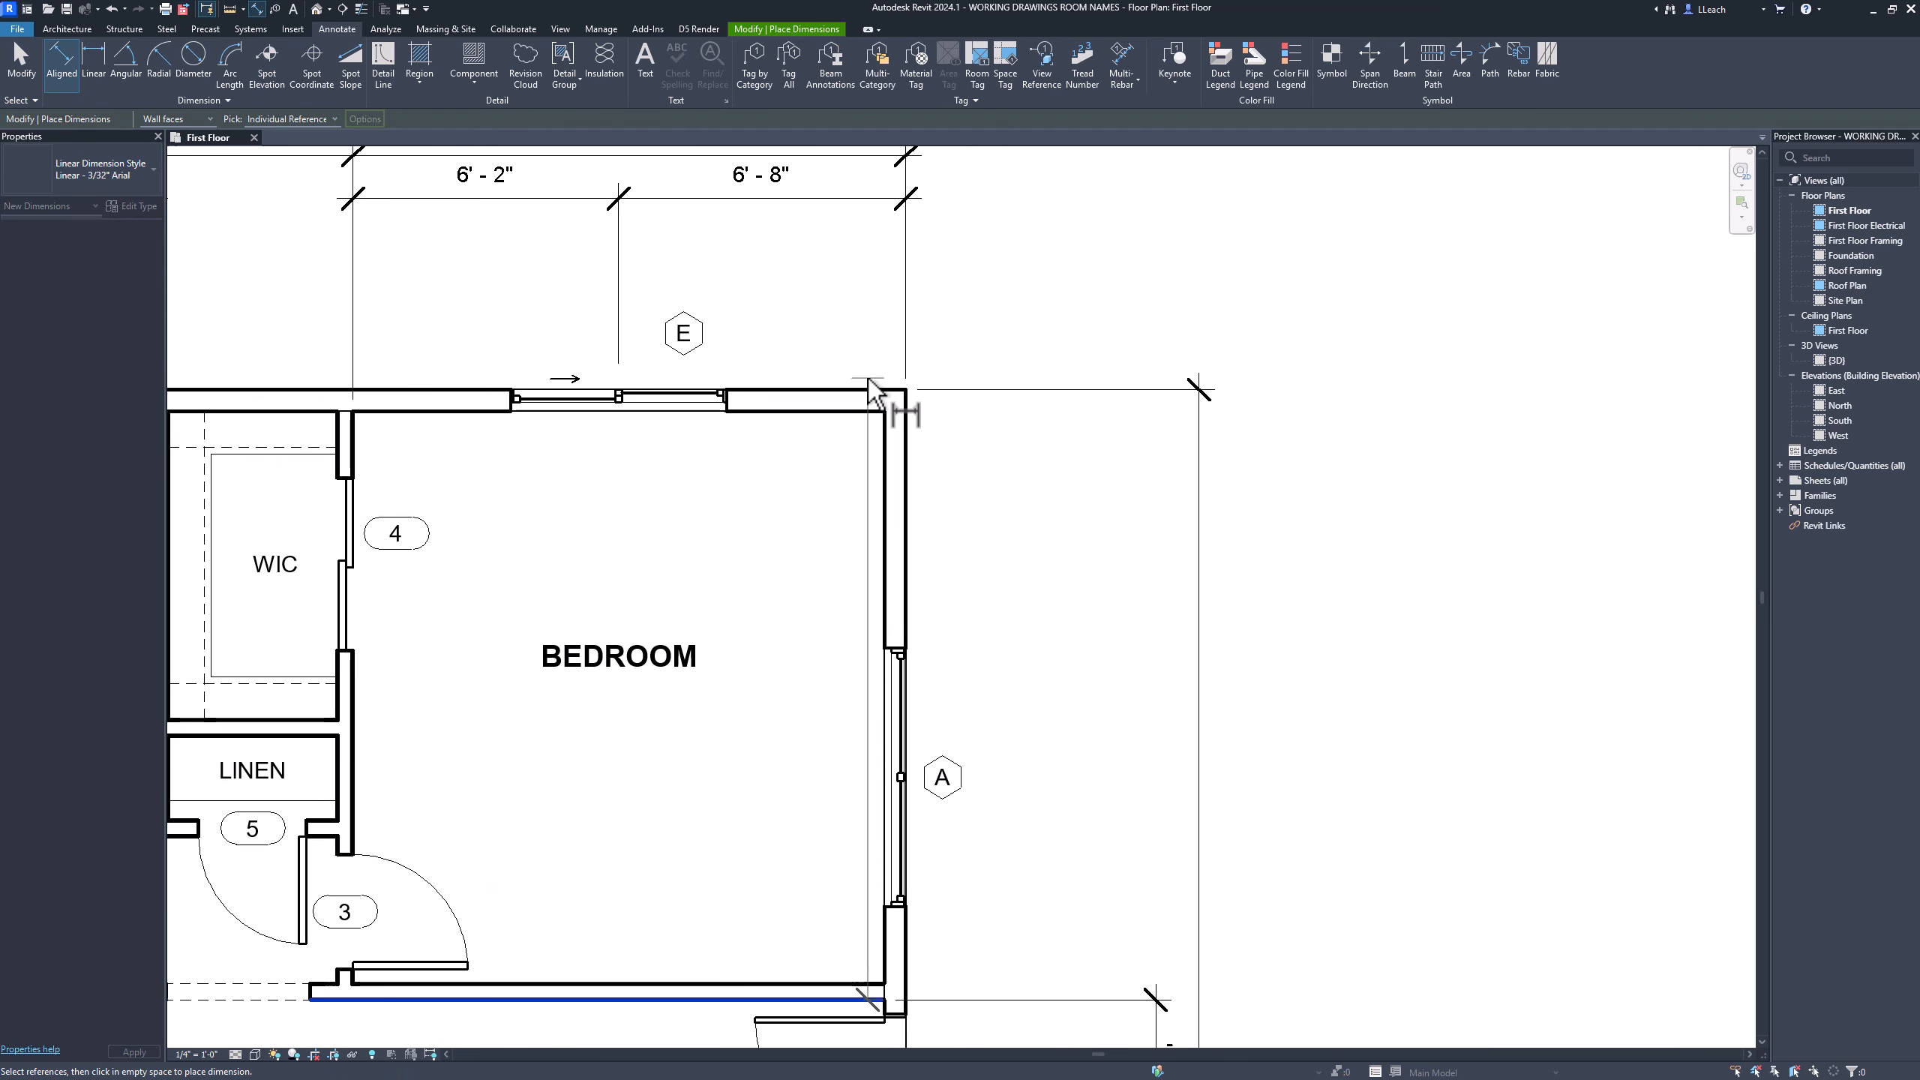
{"action": "left_click", "coordinate": [859, 385]}
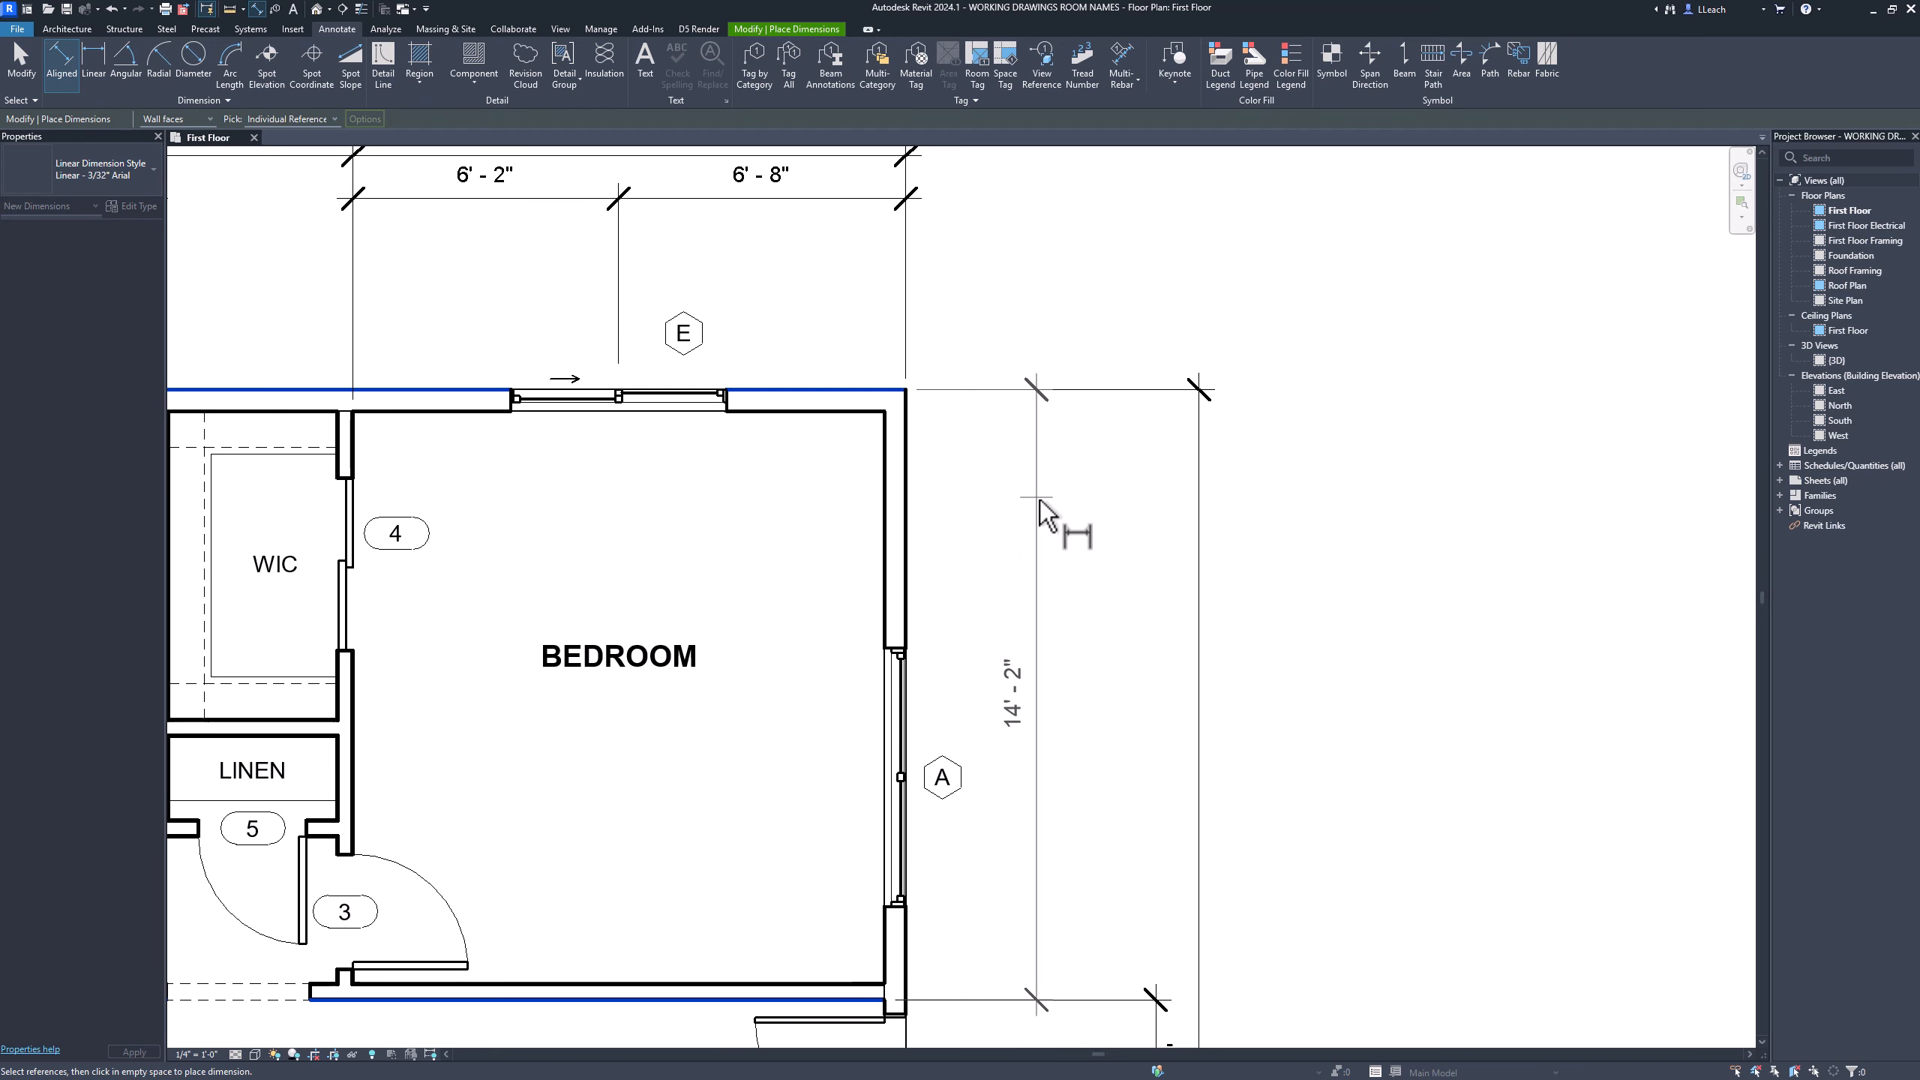
{"action": "left_click", "coordinate": [1154, 711]}
{"action": "scroll", "coordinate": [1077, 609], "scroll_direction": "down", "scroll_amount": 5}
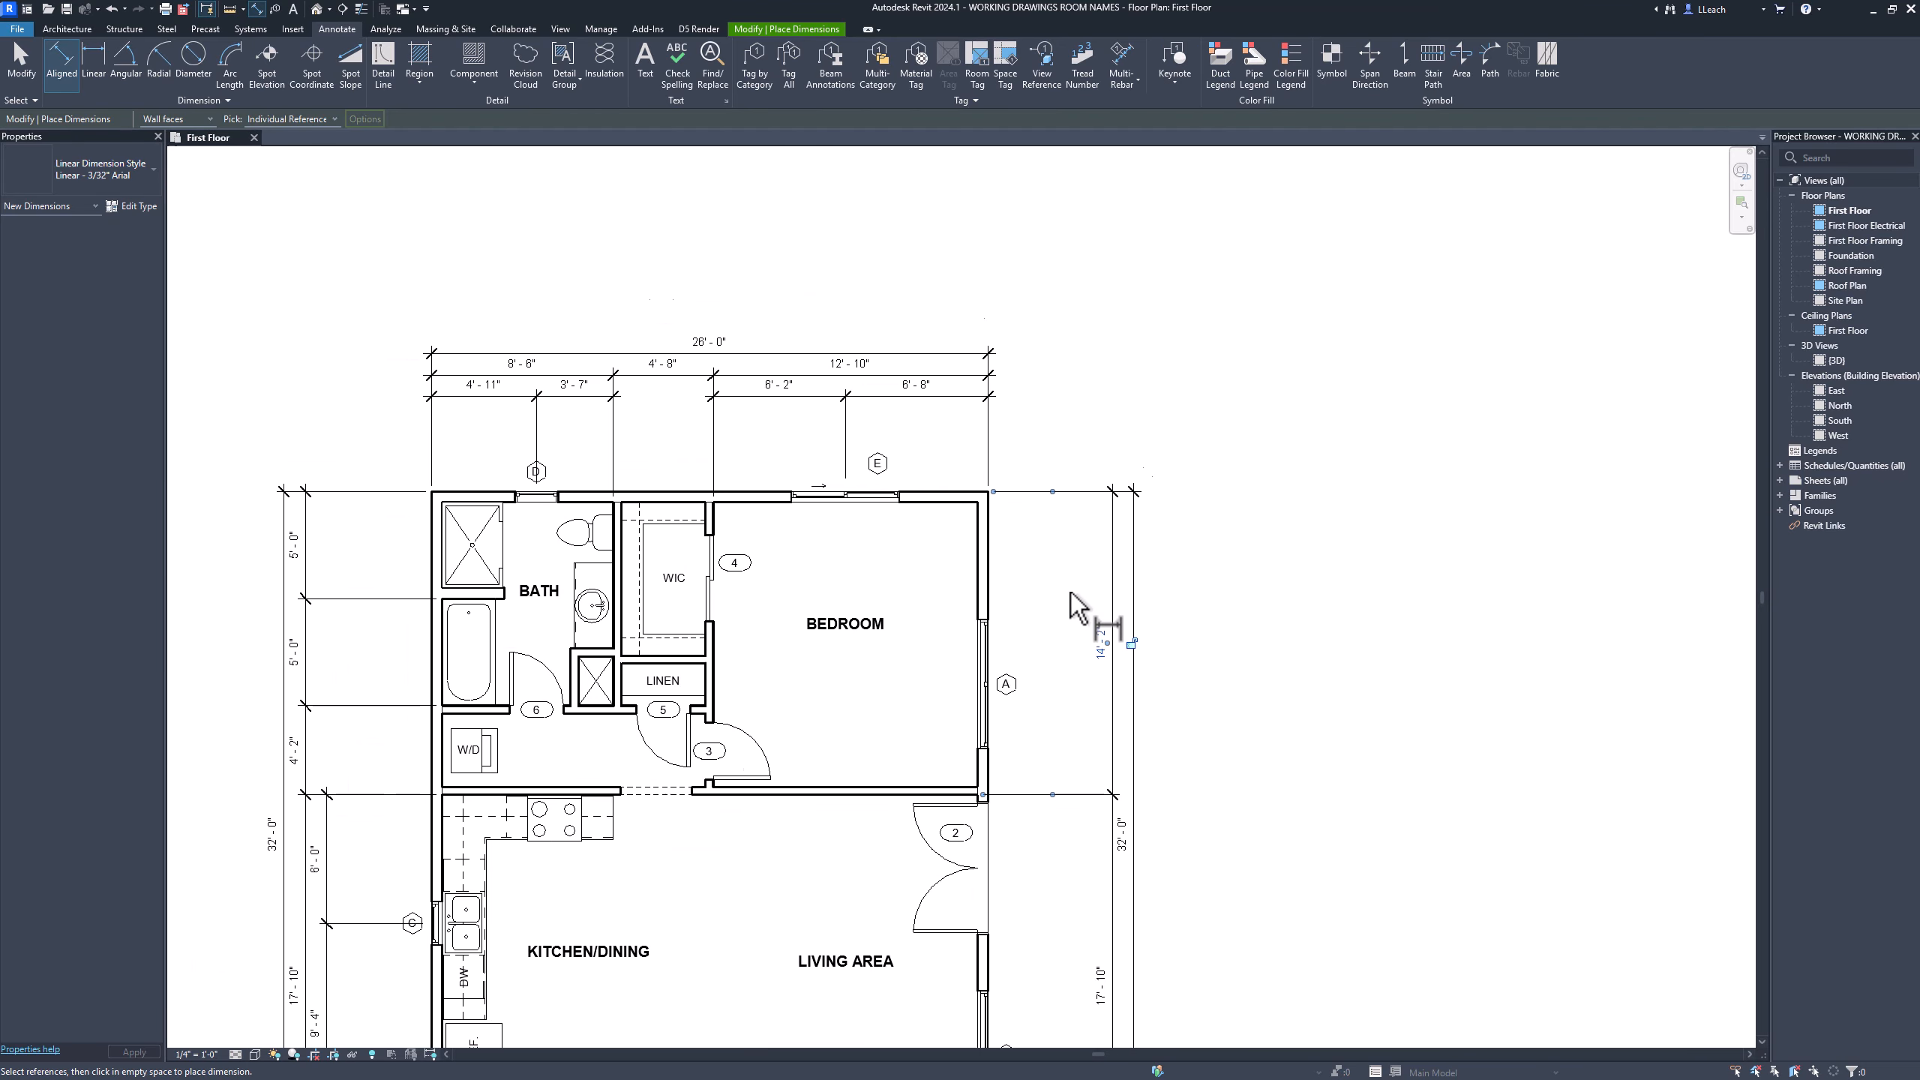
Place an aligned dimension from the lower exterior wall's outer face to the living area window A's centre, inside the right interior wall string
{"action": "middle_click_drag", "start_coordinate": [1110, 699], "coordinate": [1017, 704]}
{"action": "middle_click_drag", "start_coordinate": [1016, 693], "coordinate": [1006, 639]}
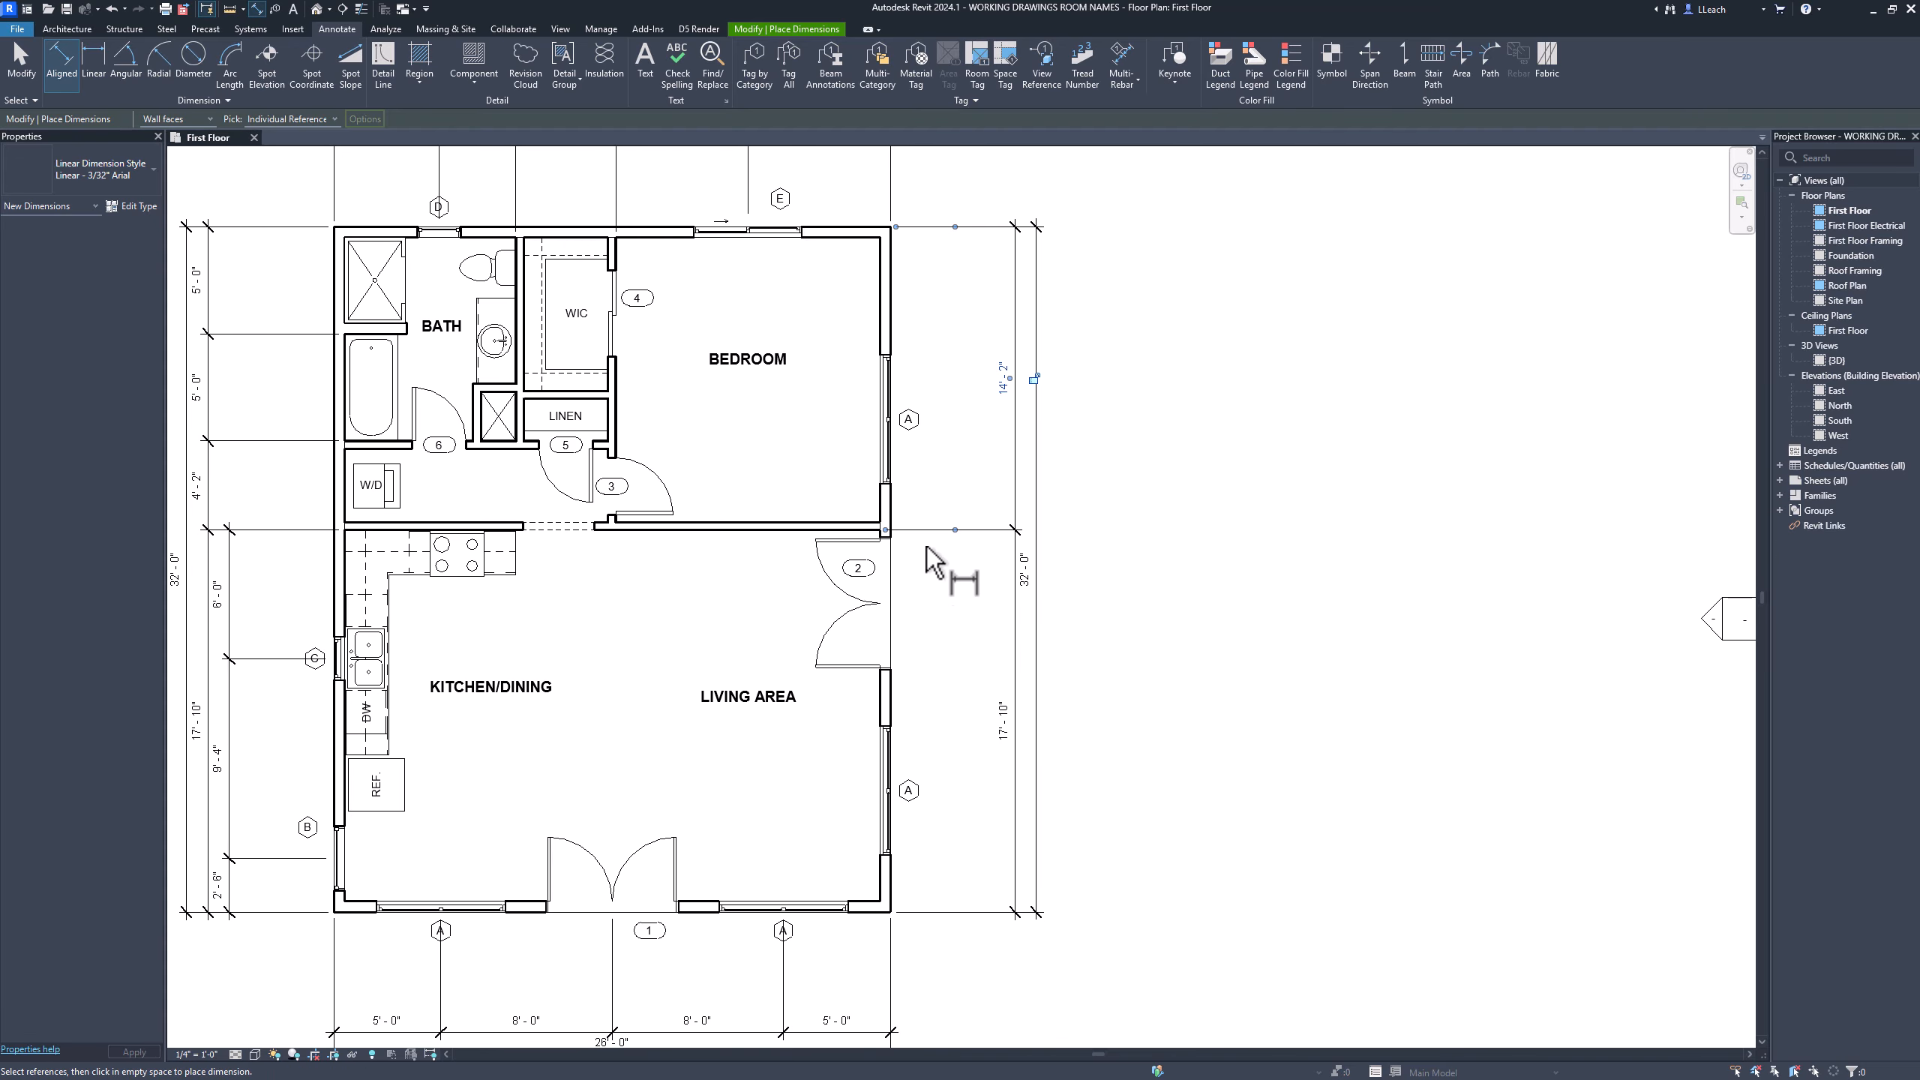
{"action": "scroll", "coordinate": [956, 666], "scroll_direction": "up", "scroll_amount": 1}
{"action": "scroll", "coordinate": [908, 699], "scroll_direction": "up", "scroll_amount": 1}
{"action": "scroll", "coordinate": [845, 780], "scroll_direction": "up", "scroll_amount": 2}
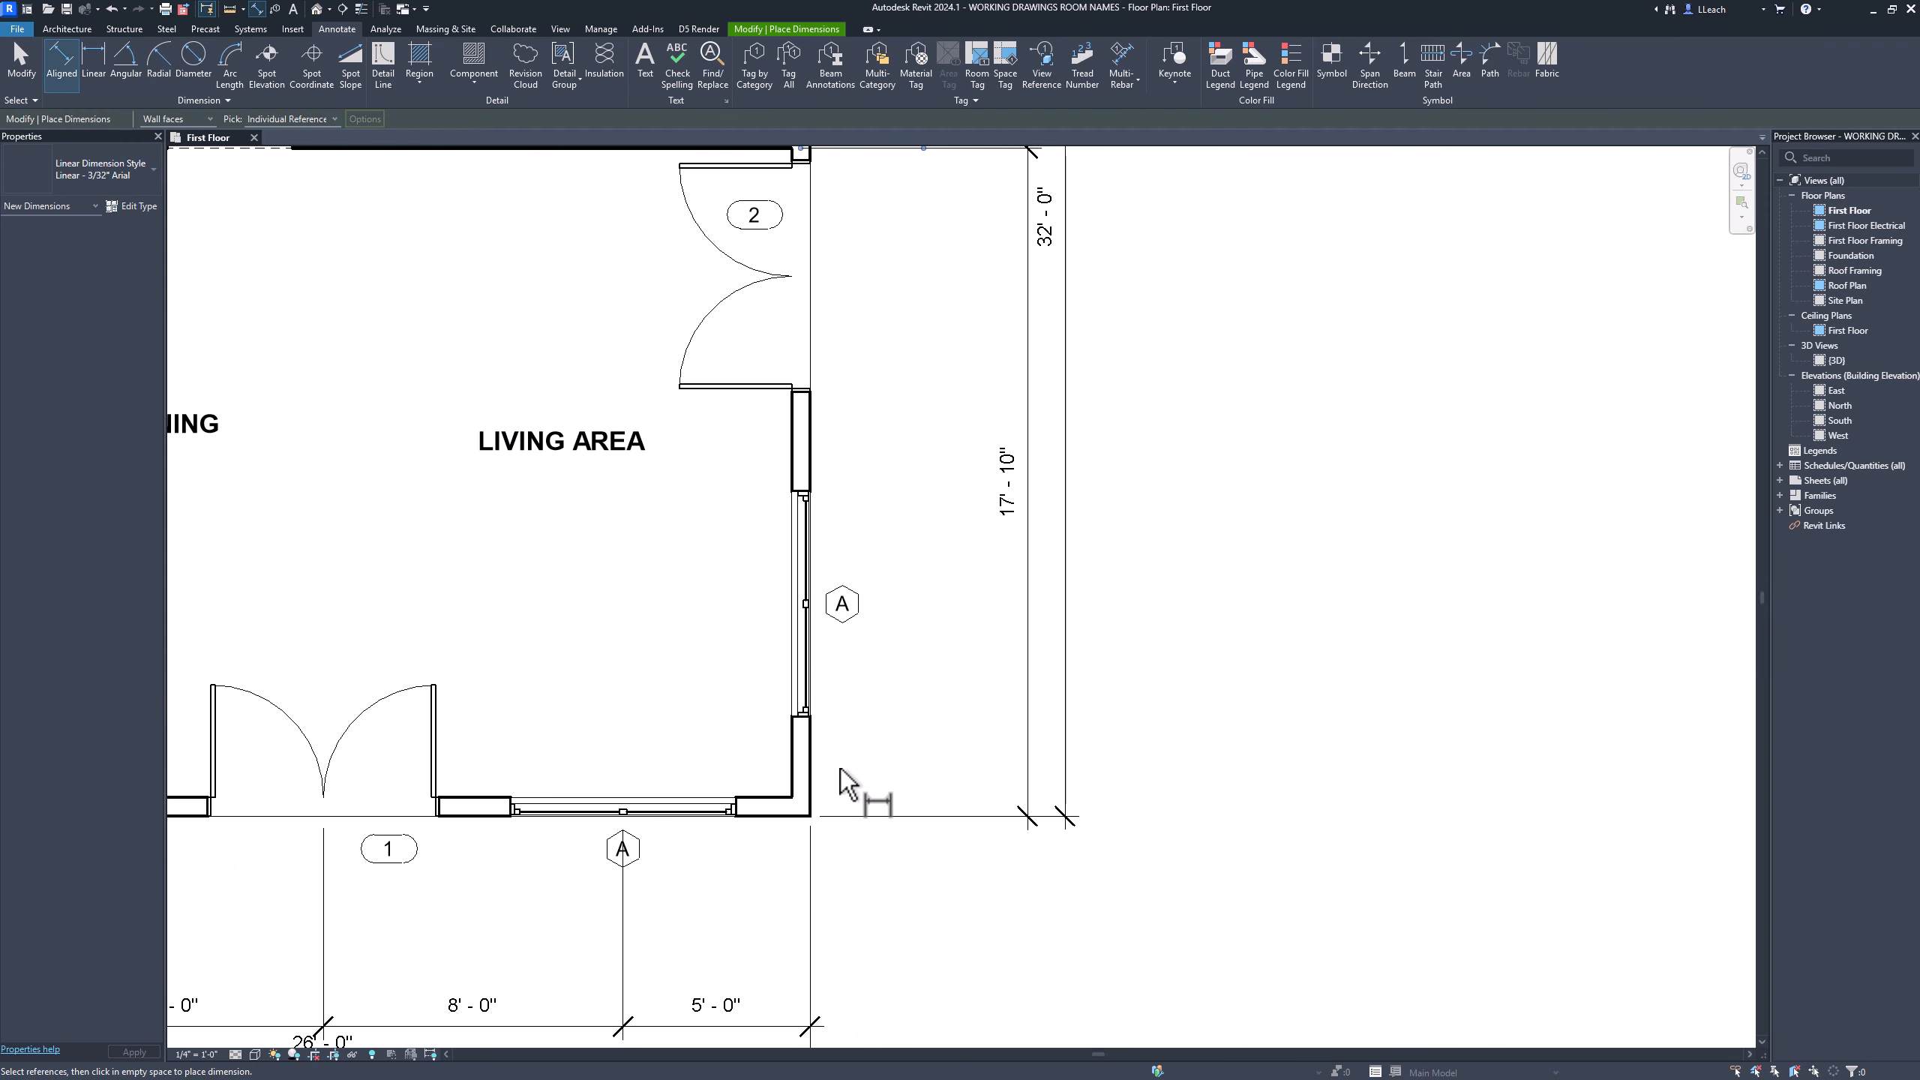
{"action": "scroll", "coordinate": [771, 820], "scroll_direction": "up", "scroll_amount": 1}
{"action": "left_click", "coordinate": [783, 817]}
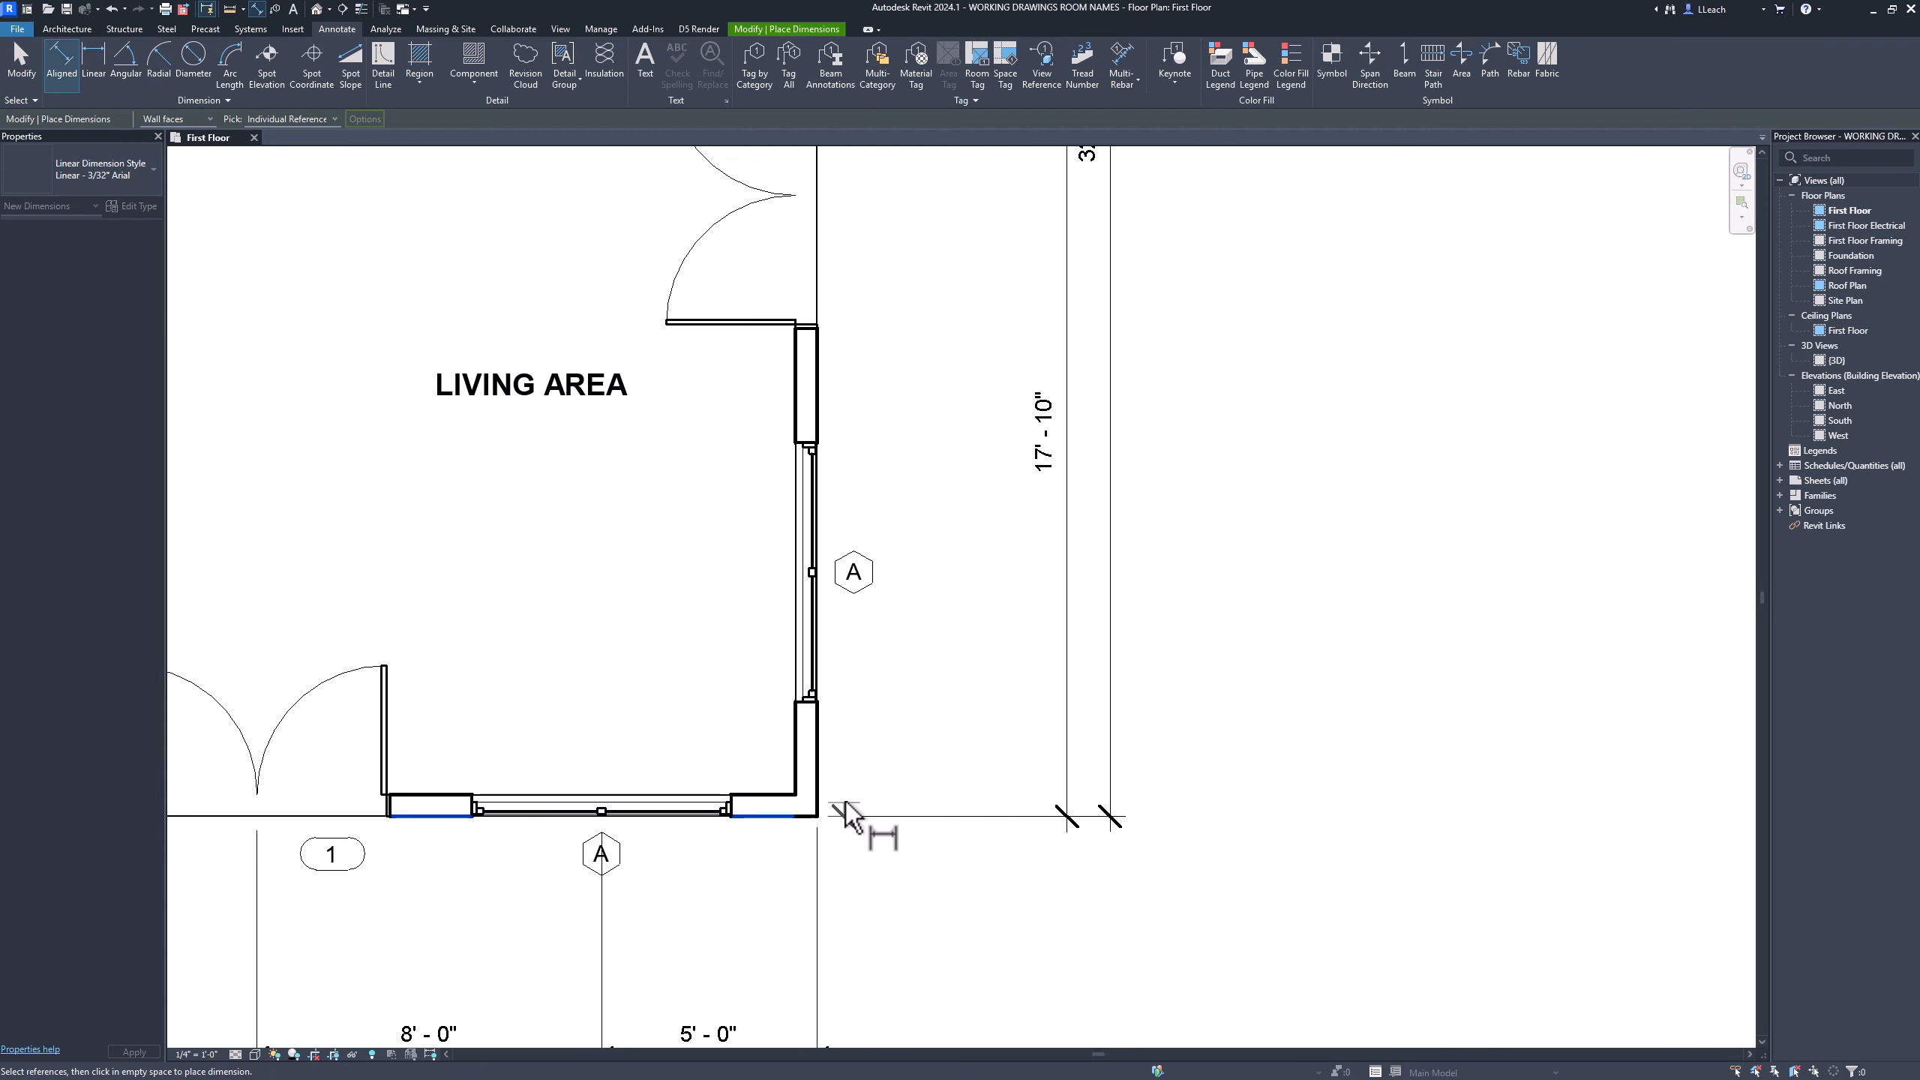
{"action": "left_click", "coordinate": [818, 583]}
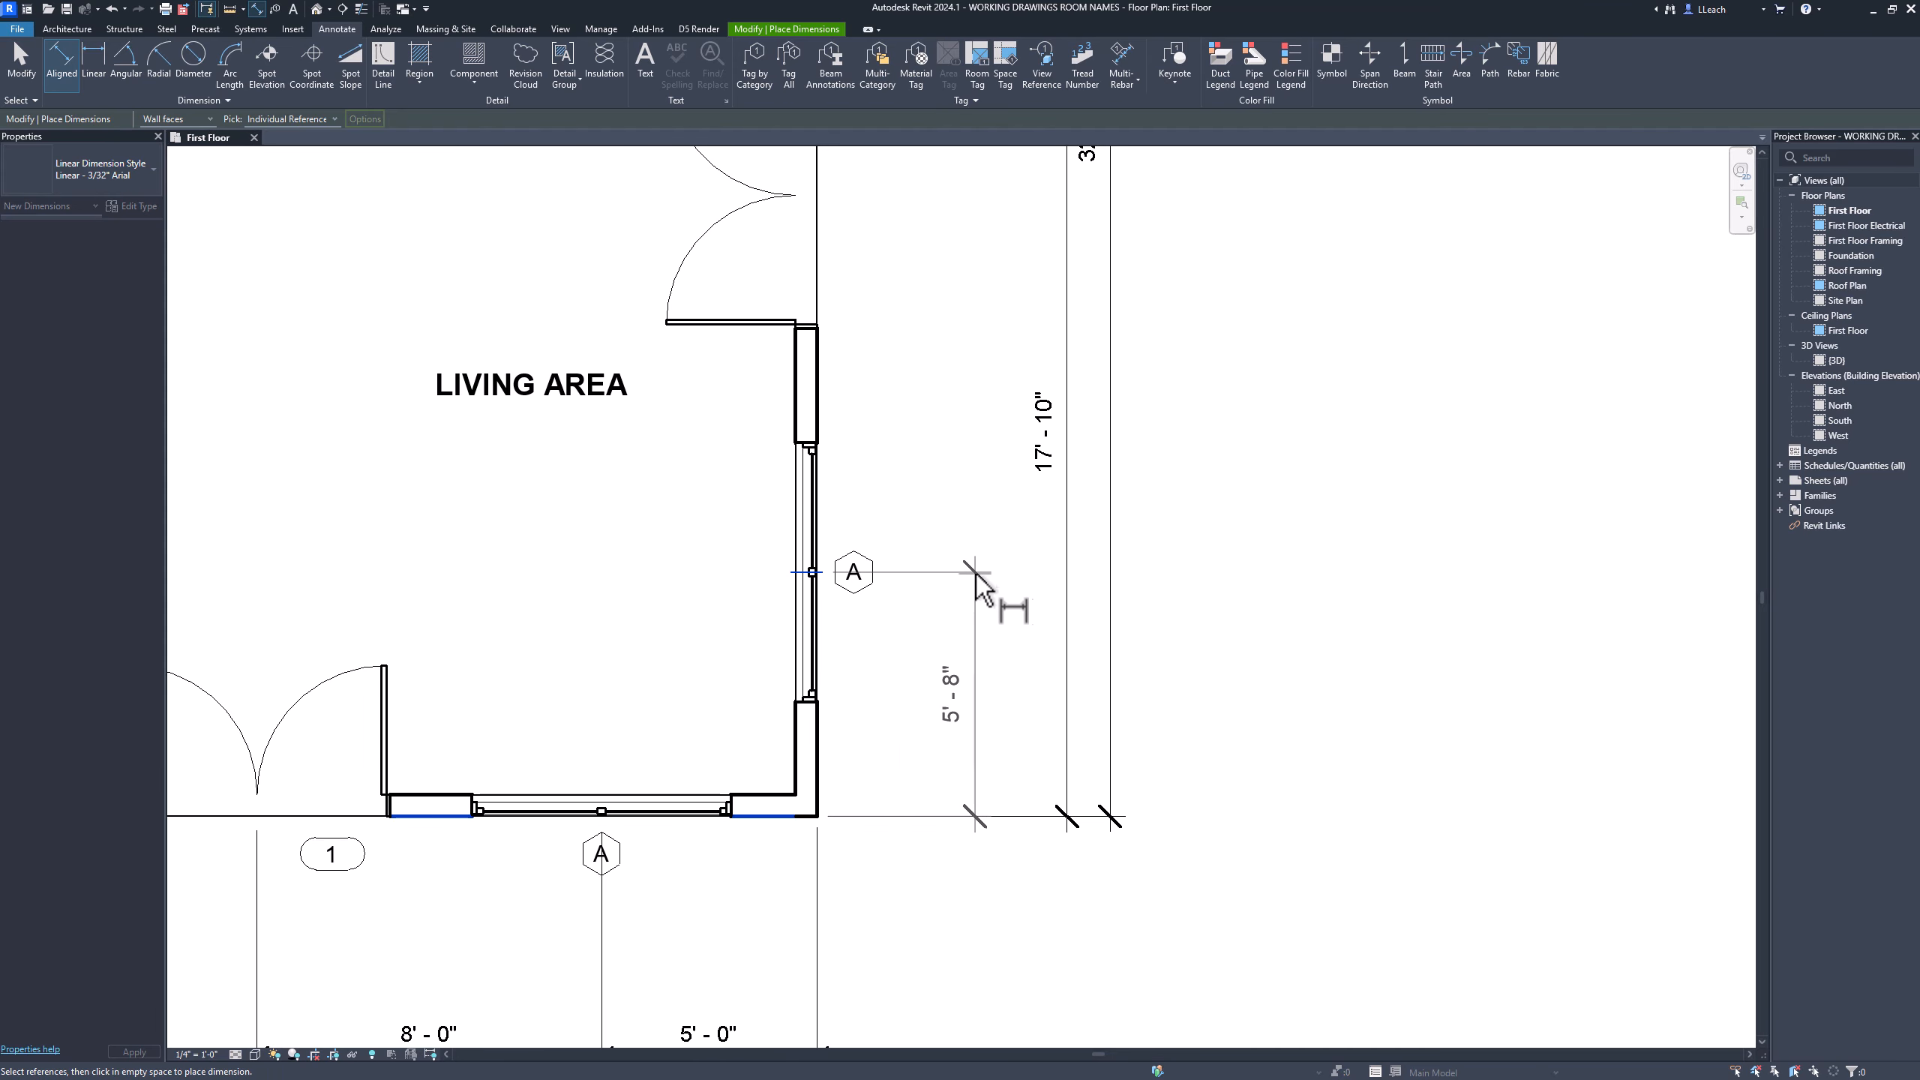
{"action": "left_click", "coordinate": [1023, 583]}
Continue the right opening string from the living area window A's centre to double door 2's centre
{"action": "left_click", "coordinate": [815, 573]}
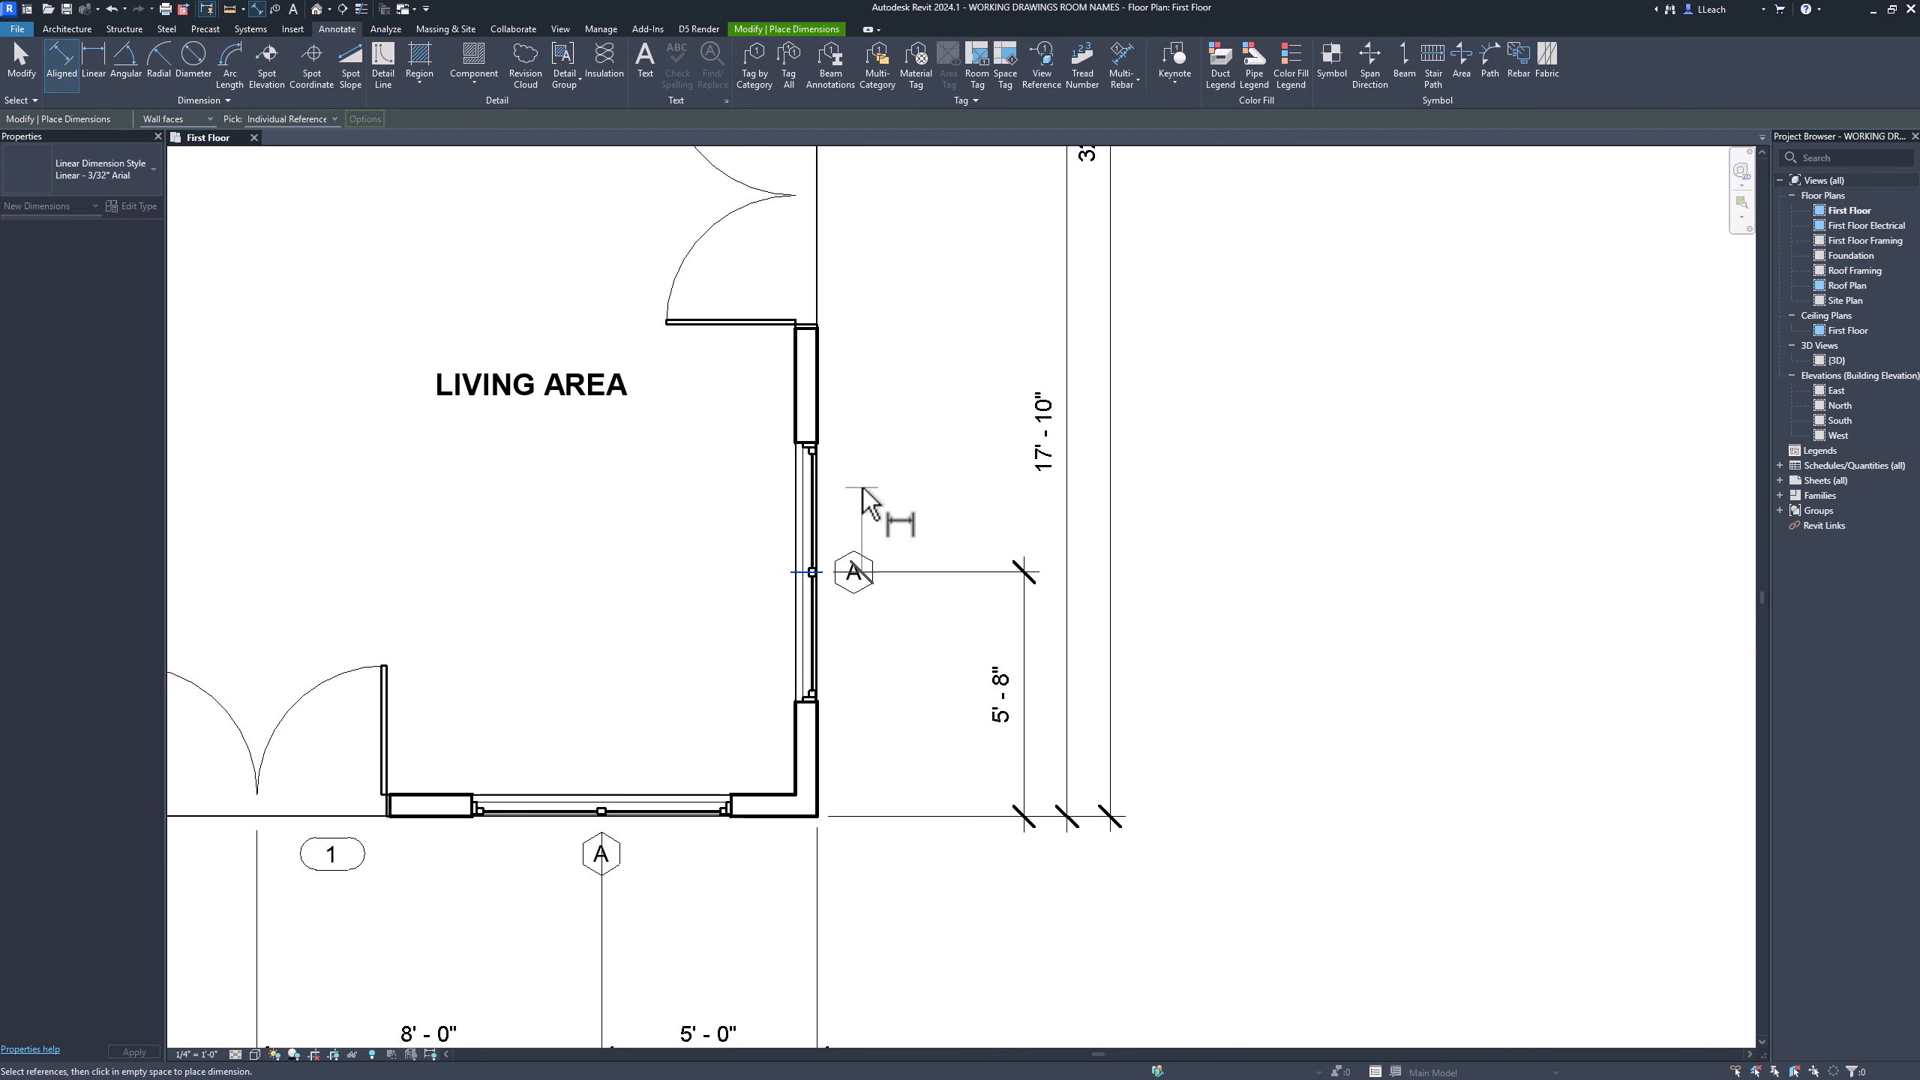
{"action": "middle_click_drag", "start_coordinate": [899, 511], "coordinate": [807, 822]}
{"action": "left_click", "coordinate": [738, 507]}
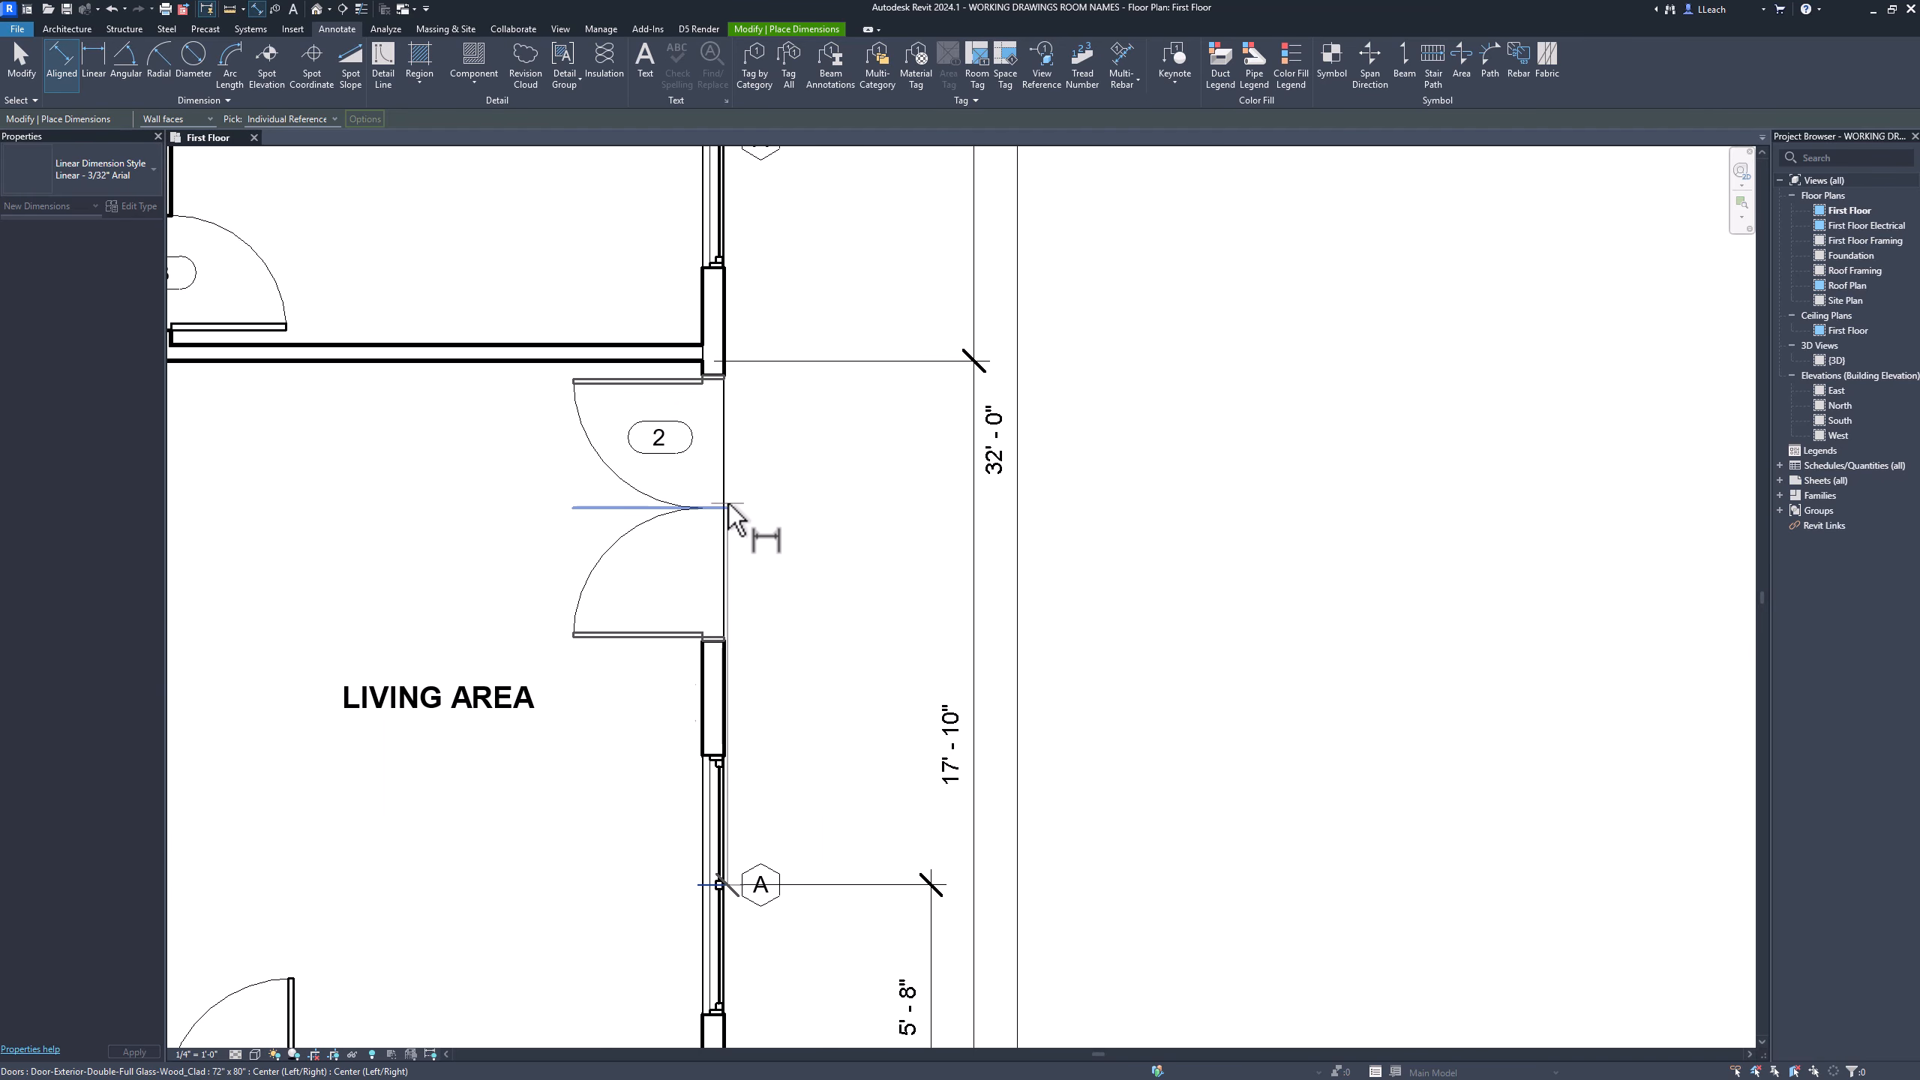
{"action": "left_click", "coordinate": [935, 839]}
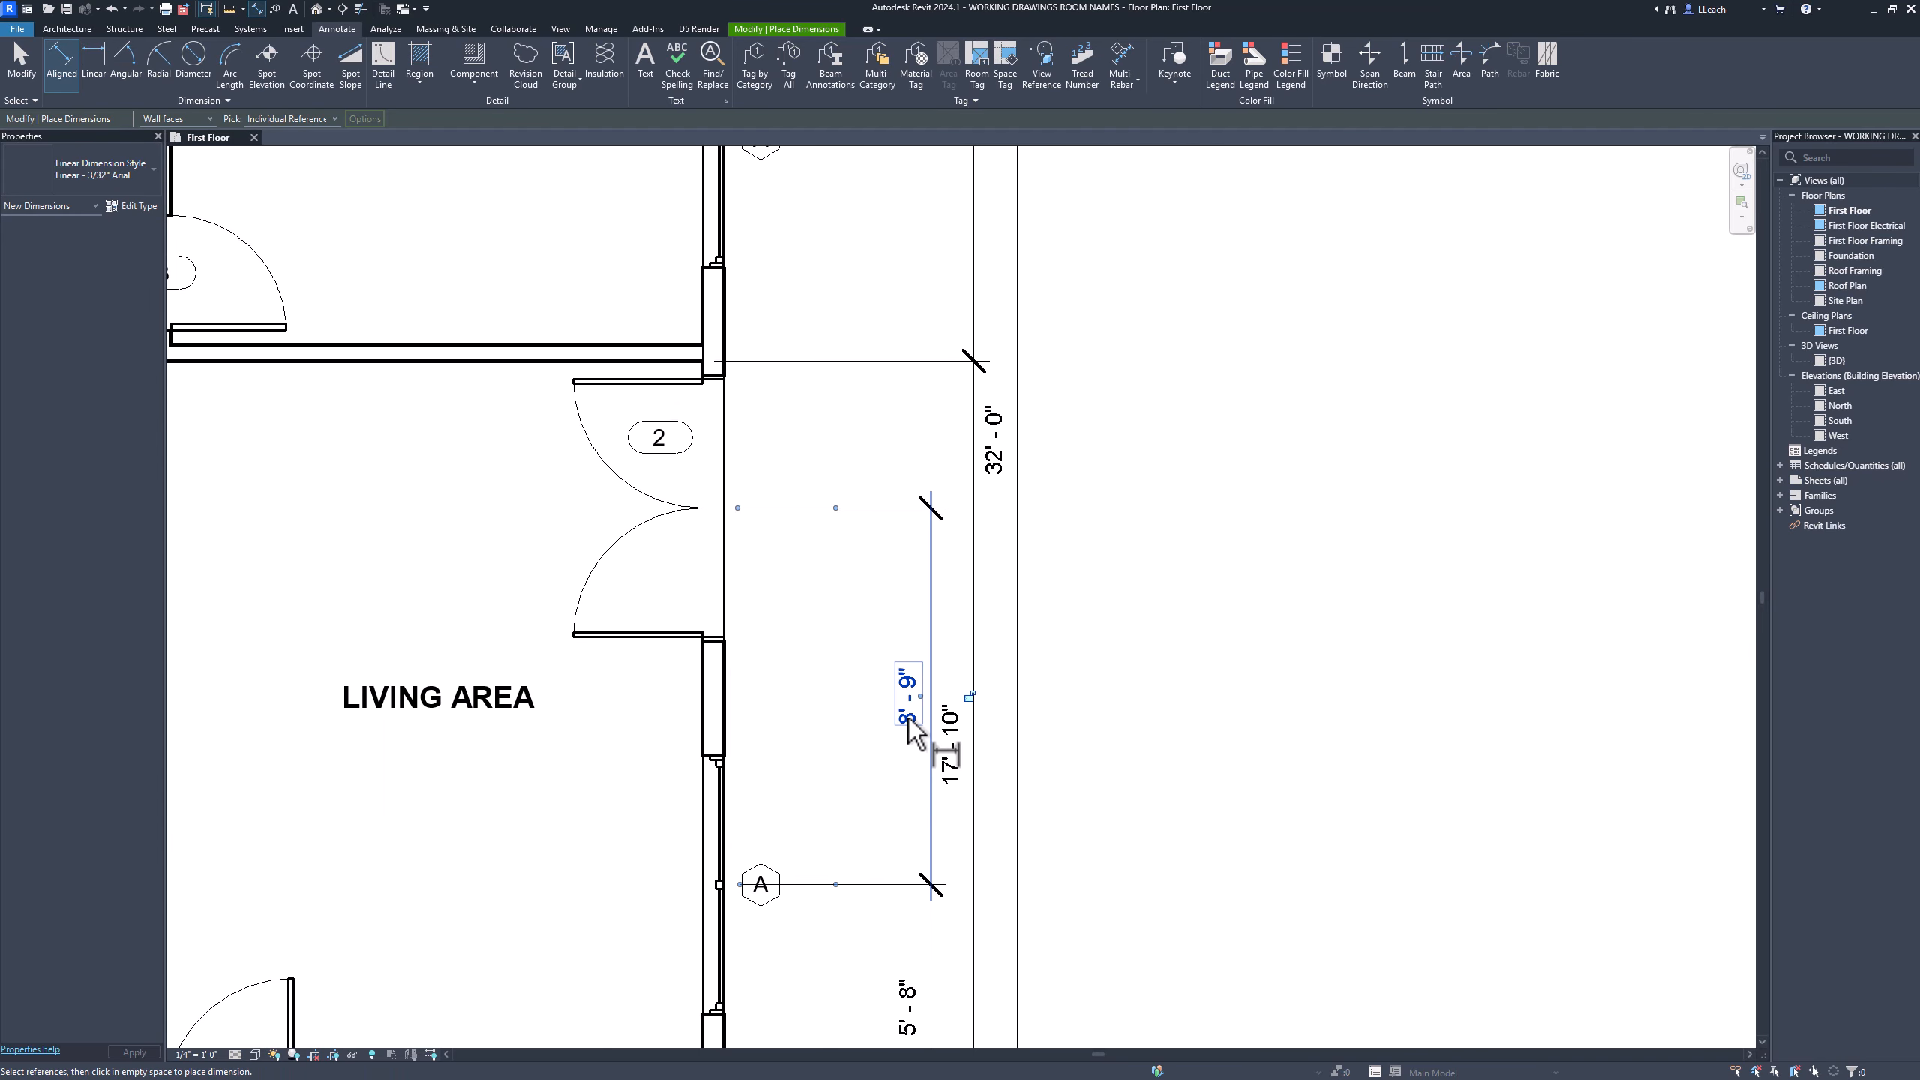
Extend the right opening string from double door 2's centre to the bedroom/living area wall's living area face
{"action": "middle_click_drag", "start_coordinate": [823, 511], "coordinate": [723, 775]}
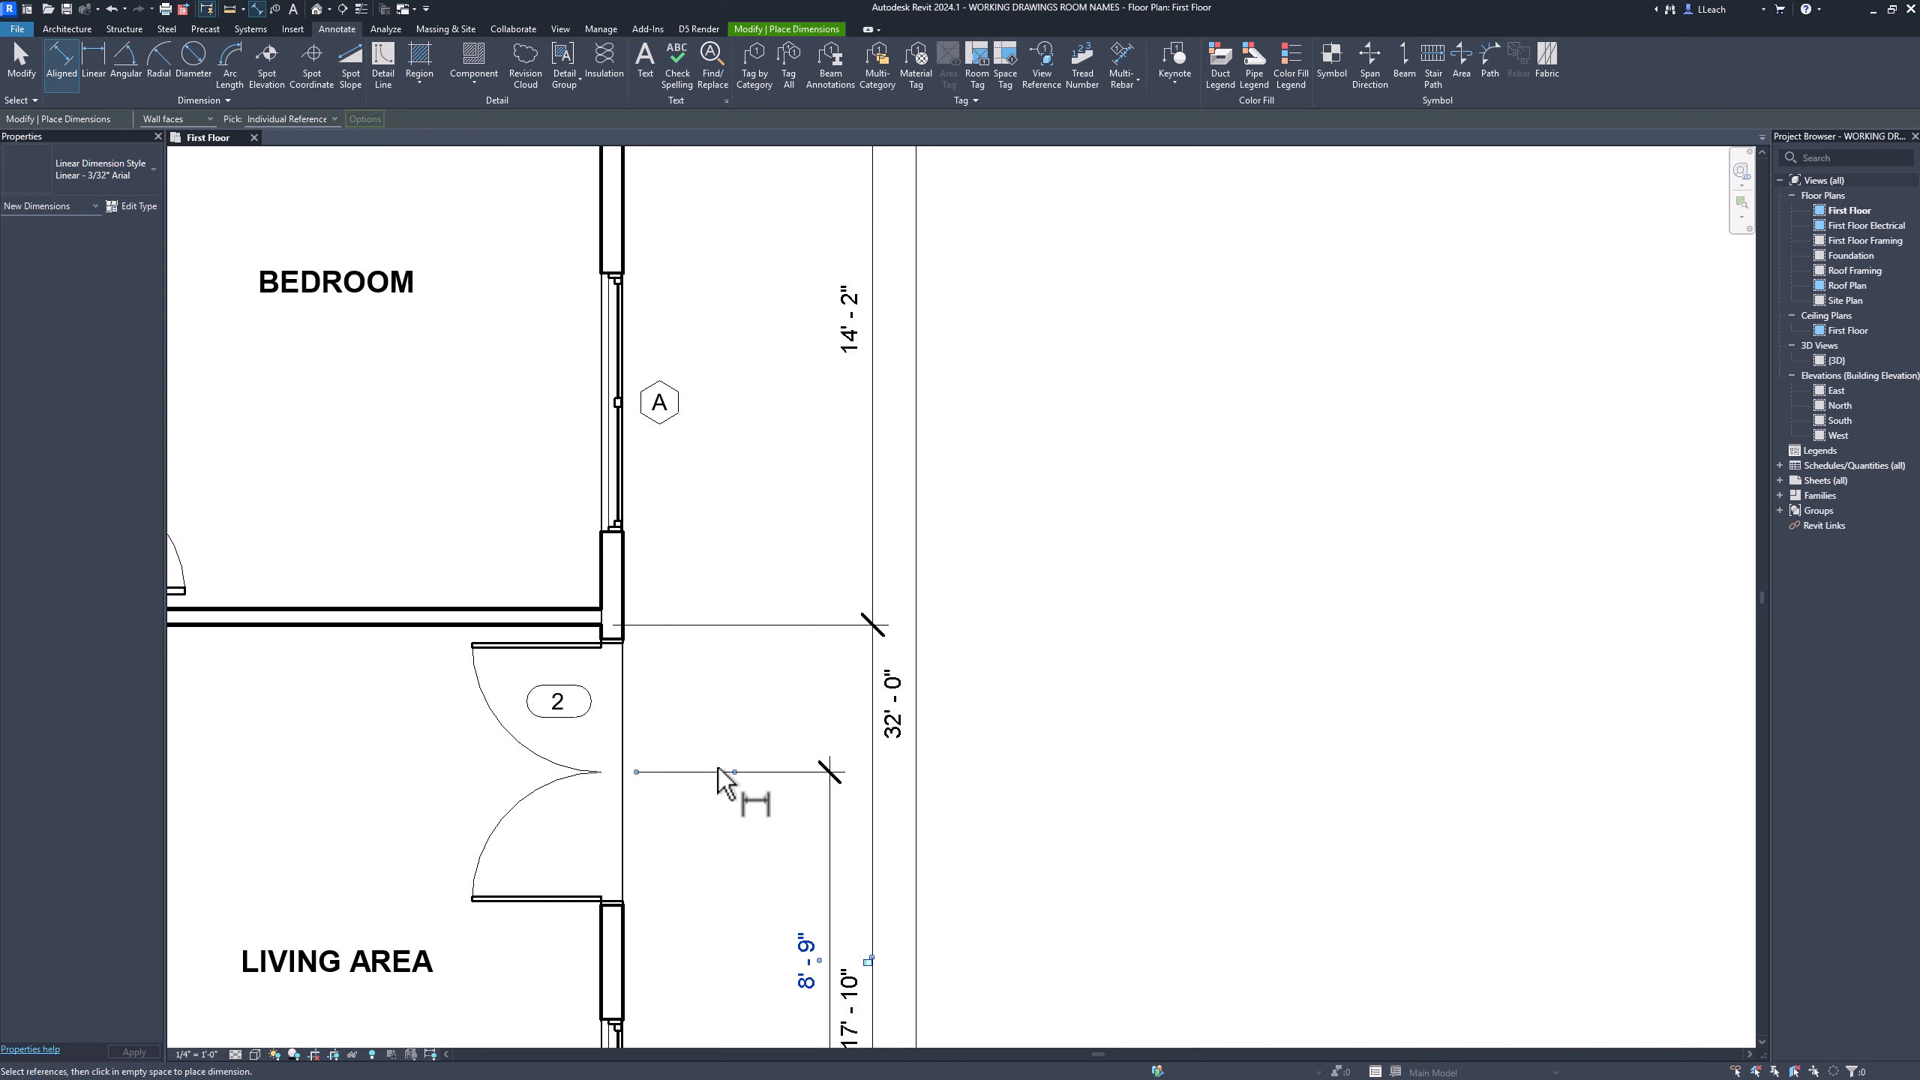
{"action": "left_click", "coordinate": [627, 772]}
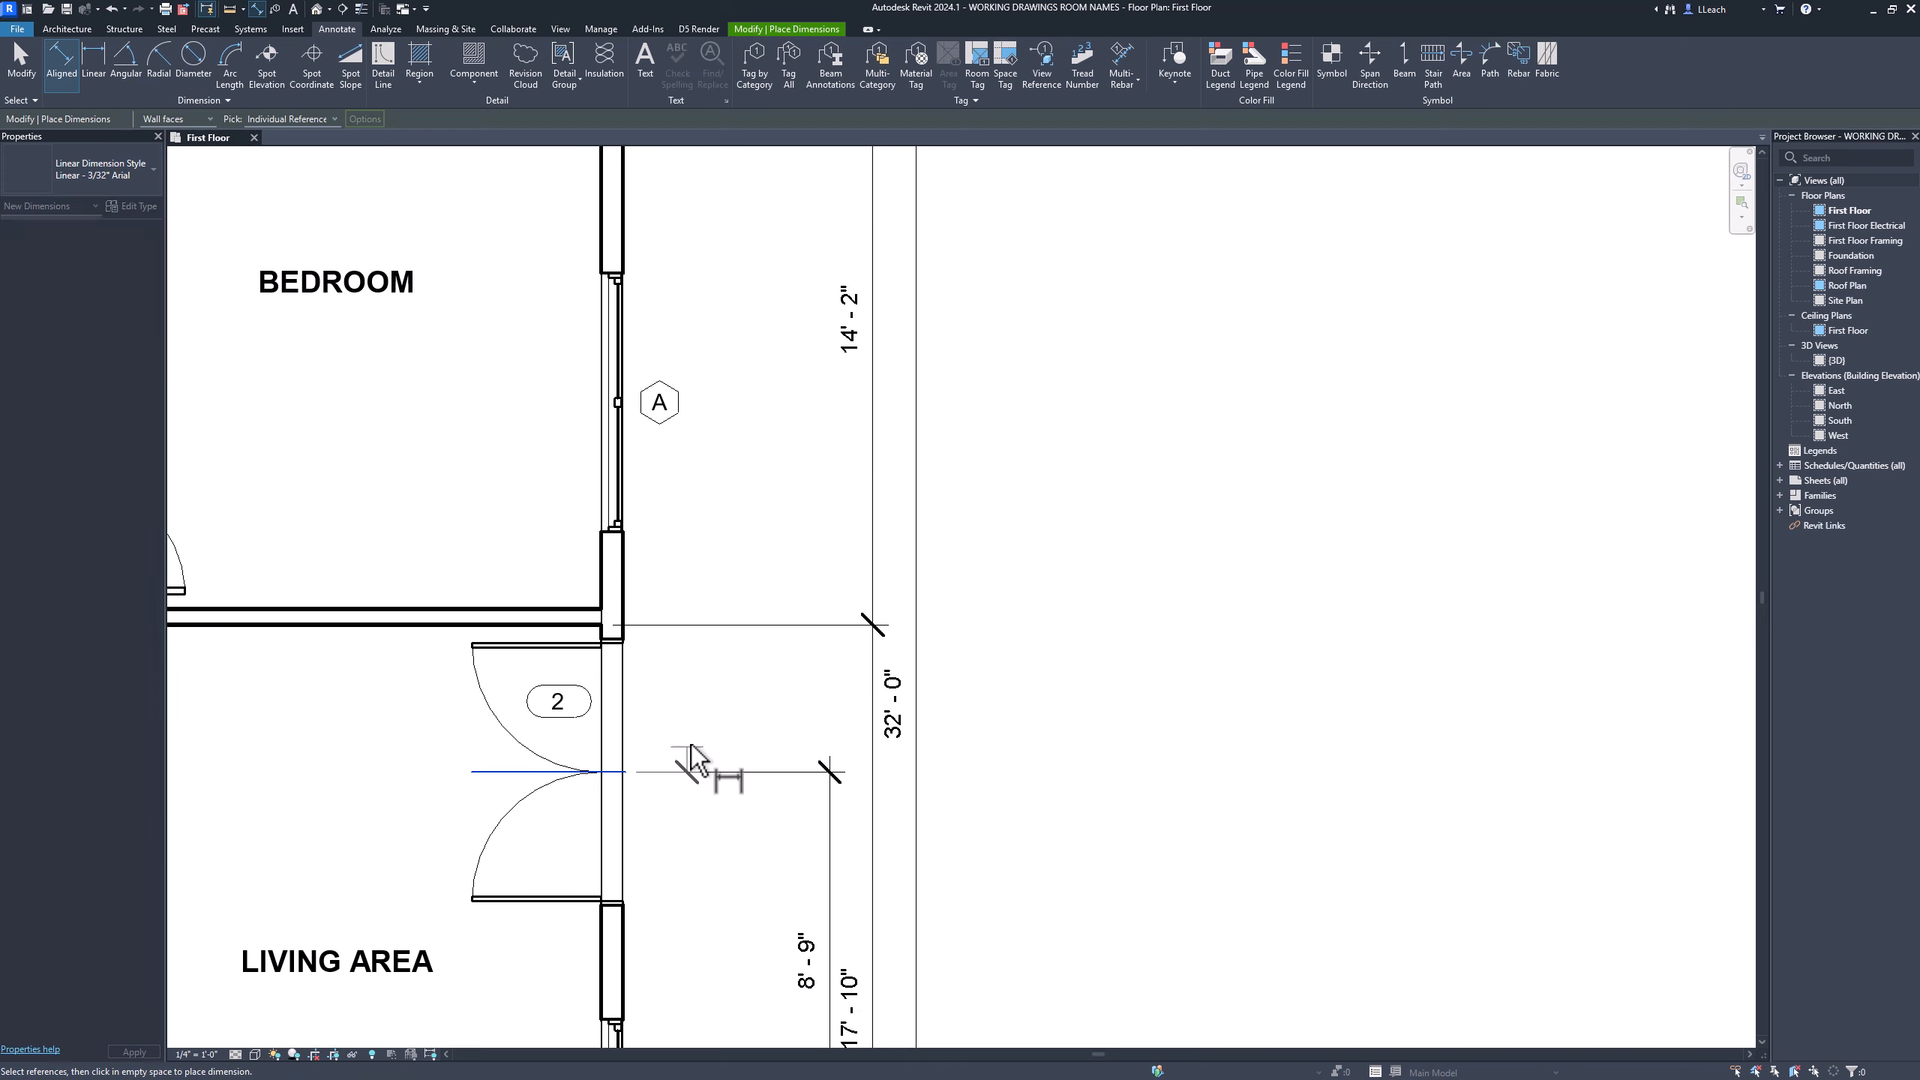
{"action": "left_click", "coordinate": [568, 628]}
{"action": "left_click", "coordinate": [834, 707]}
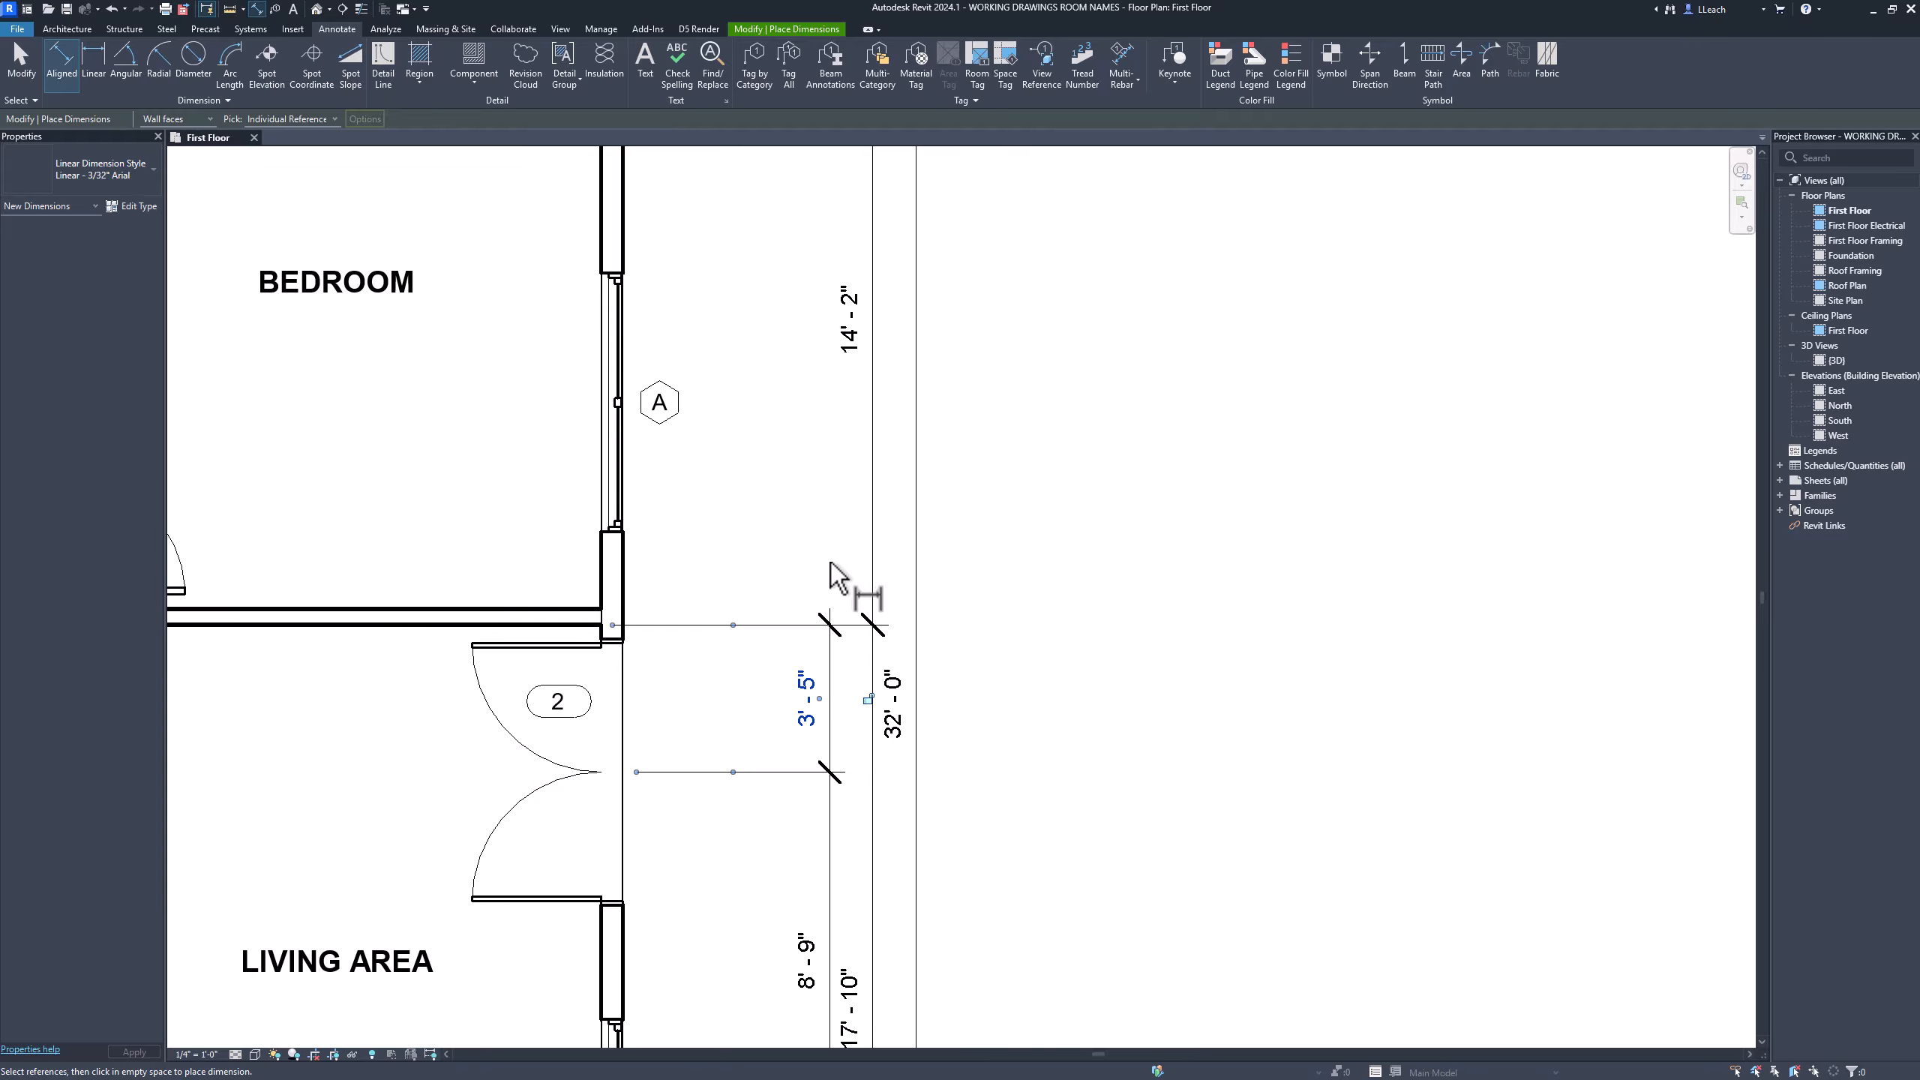
Add an aligned dimension from the bedroom/living area wall's living area face to the bedroom's right window A's centre, in line with the opening string
{"action": "middle_click_drag", "start_coordinate": [840, 579], "coordinate": [772, 886]}
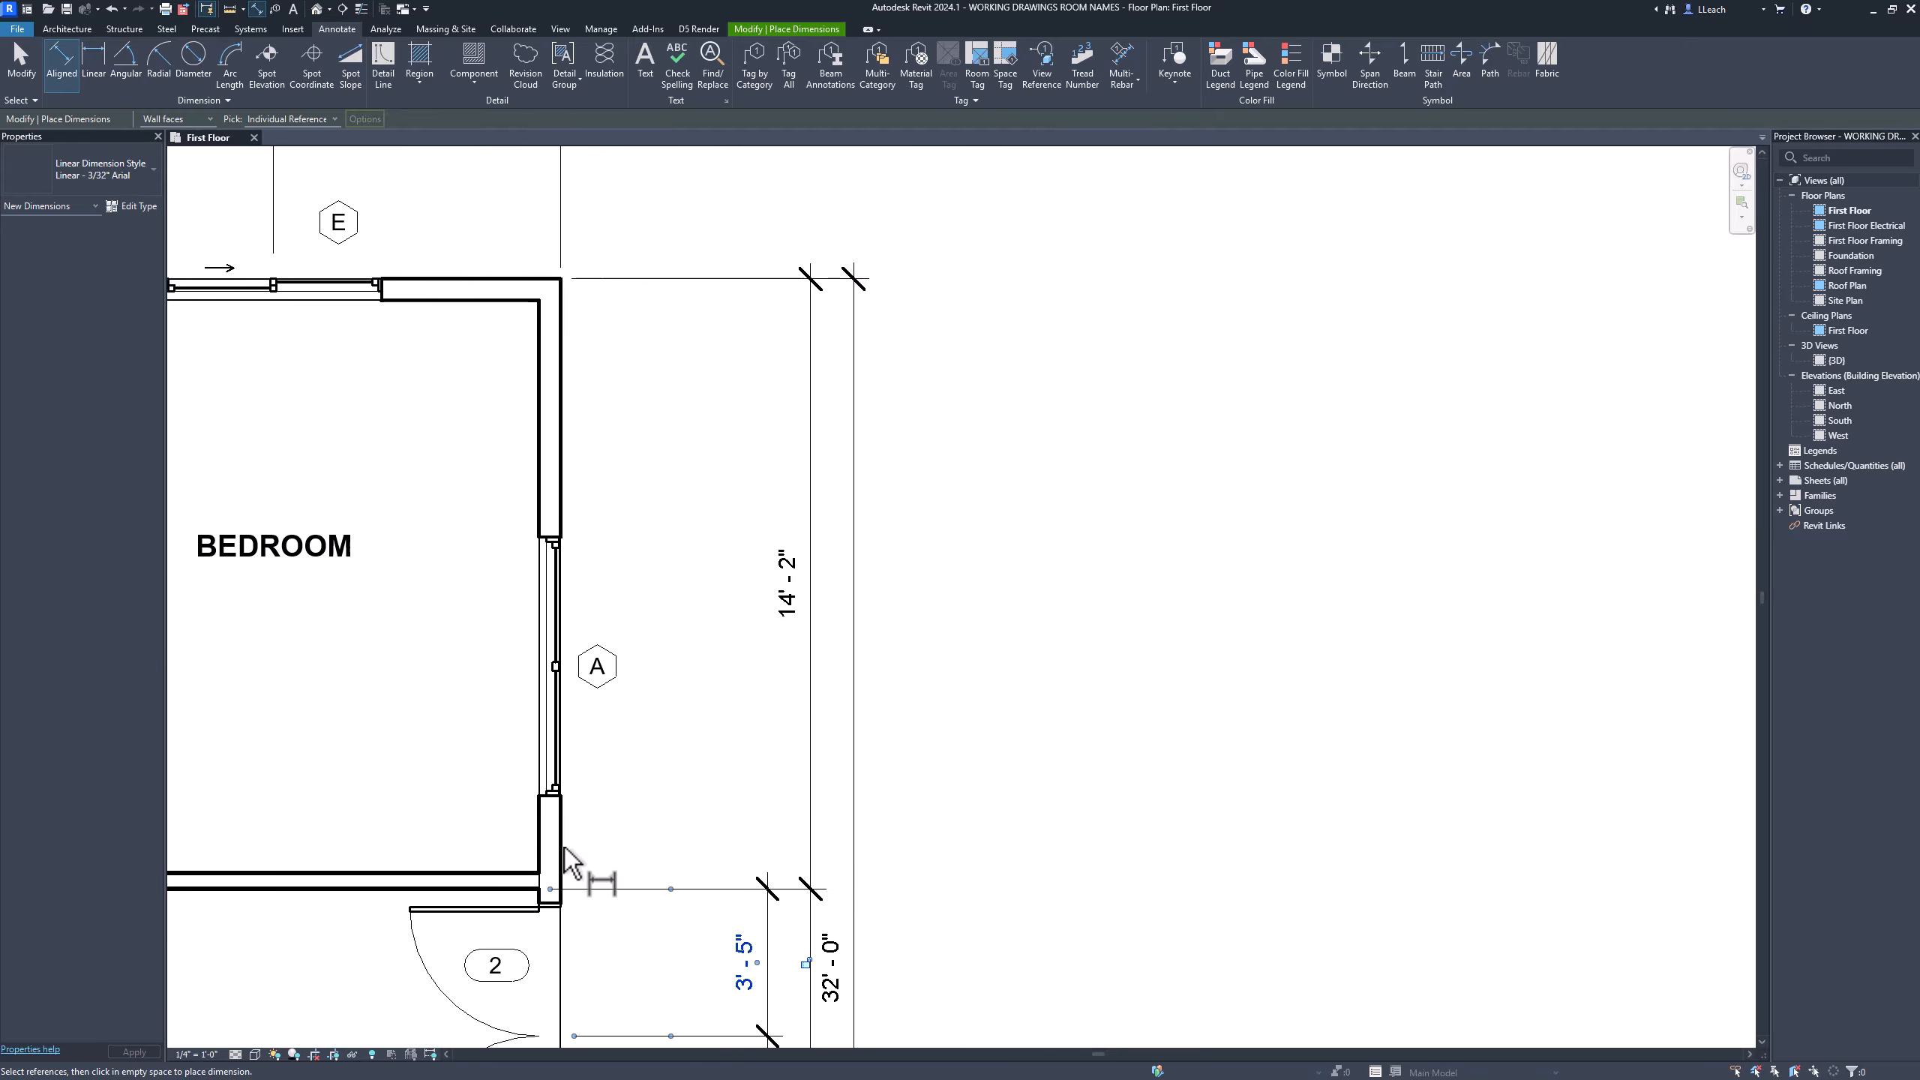
{"action": "left_click", "coordinate": [513, 898]}
{"action": "left_click", "coordinate": [560, 672]}
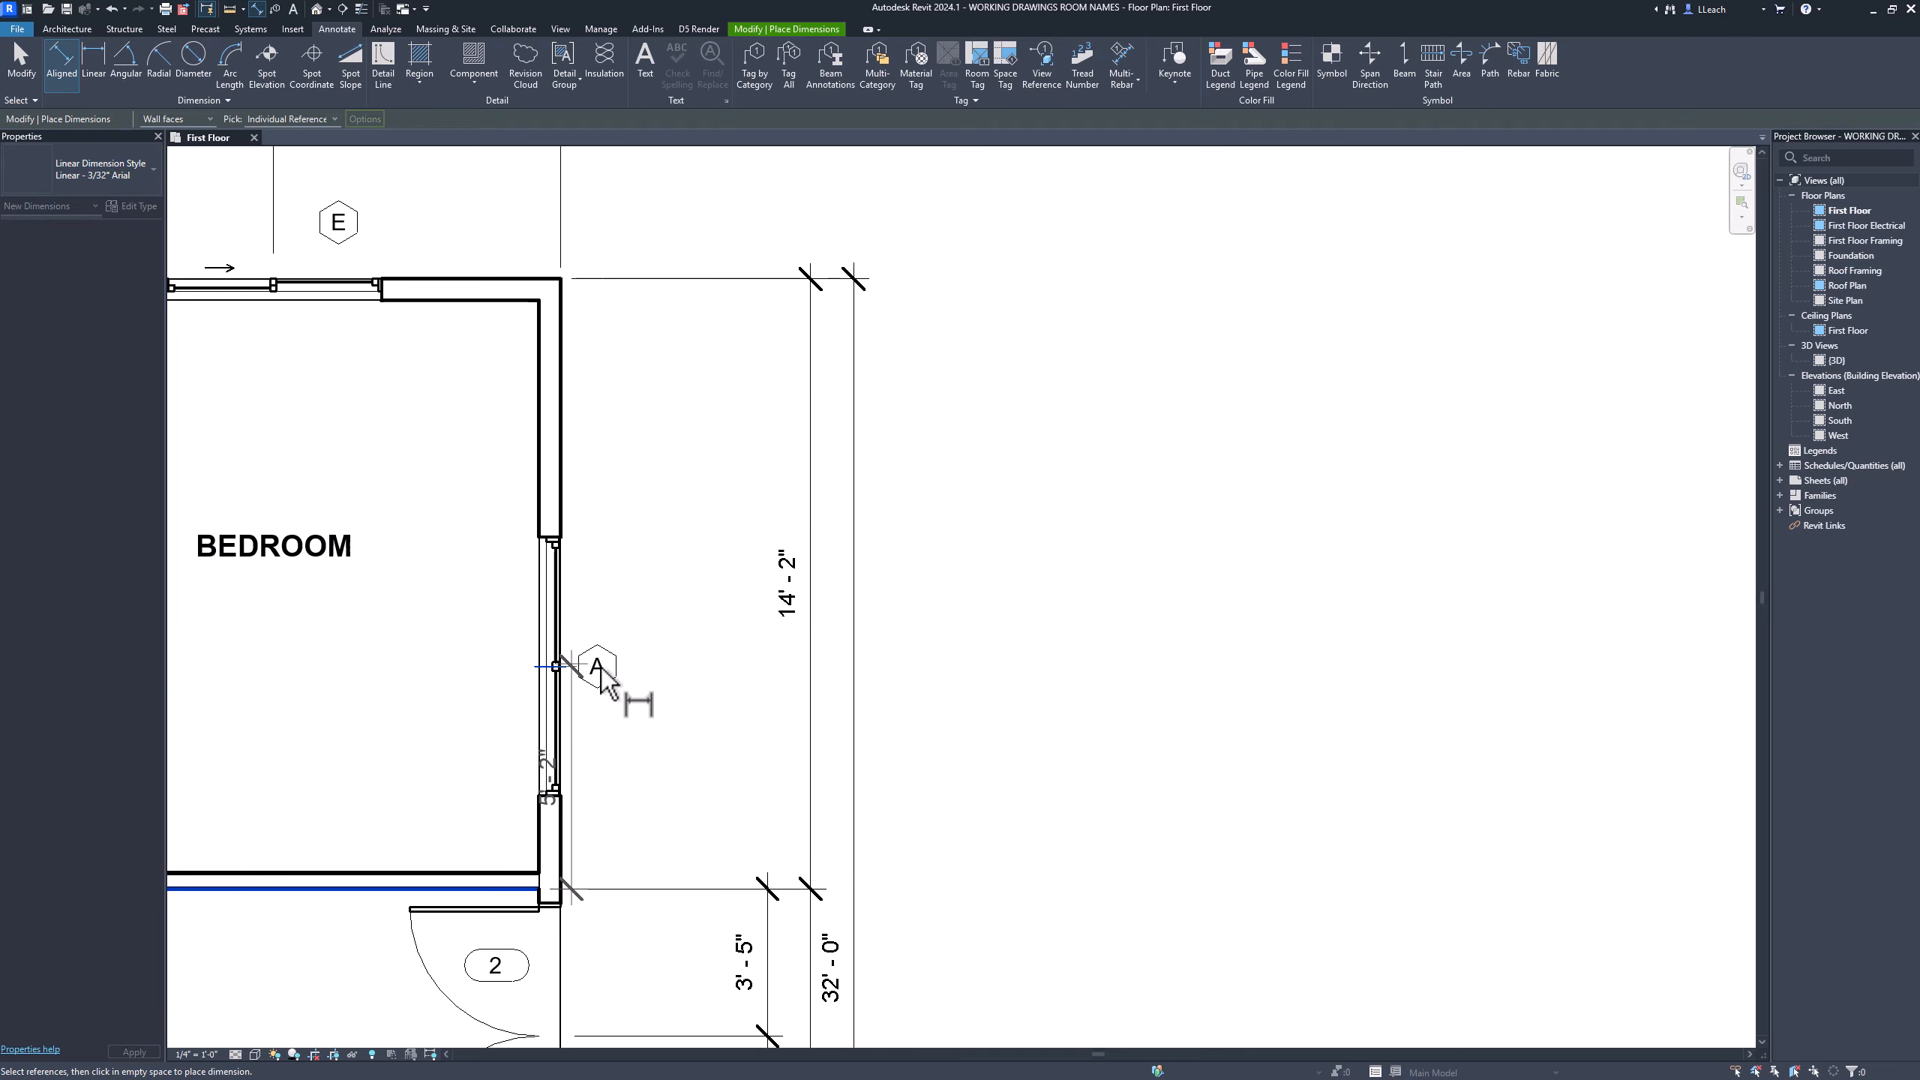
{"action": "left_click", "coordinate": [773, 772]}
Complete the right opening string from the bedroom window A's centre to the upper exterior wall's outer face and end dimensioning
{"action": "middle_click_drag", "start_coordinate": [629, 628], "coordinate": [630, 772]}
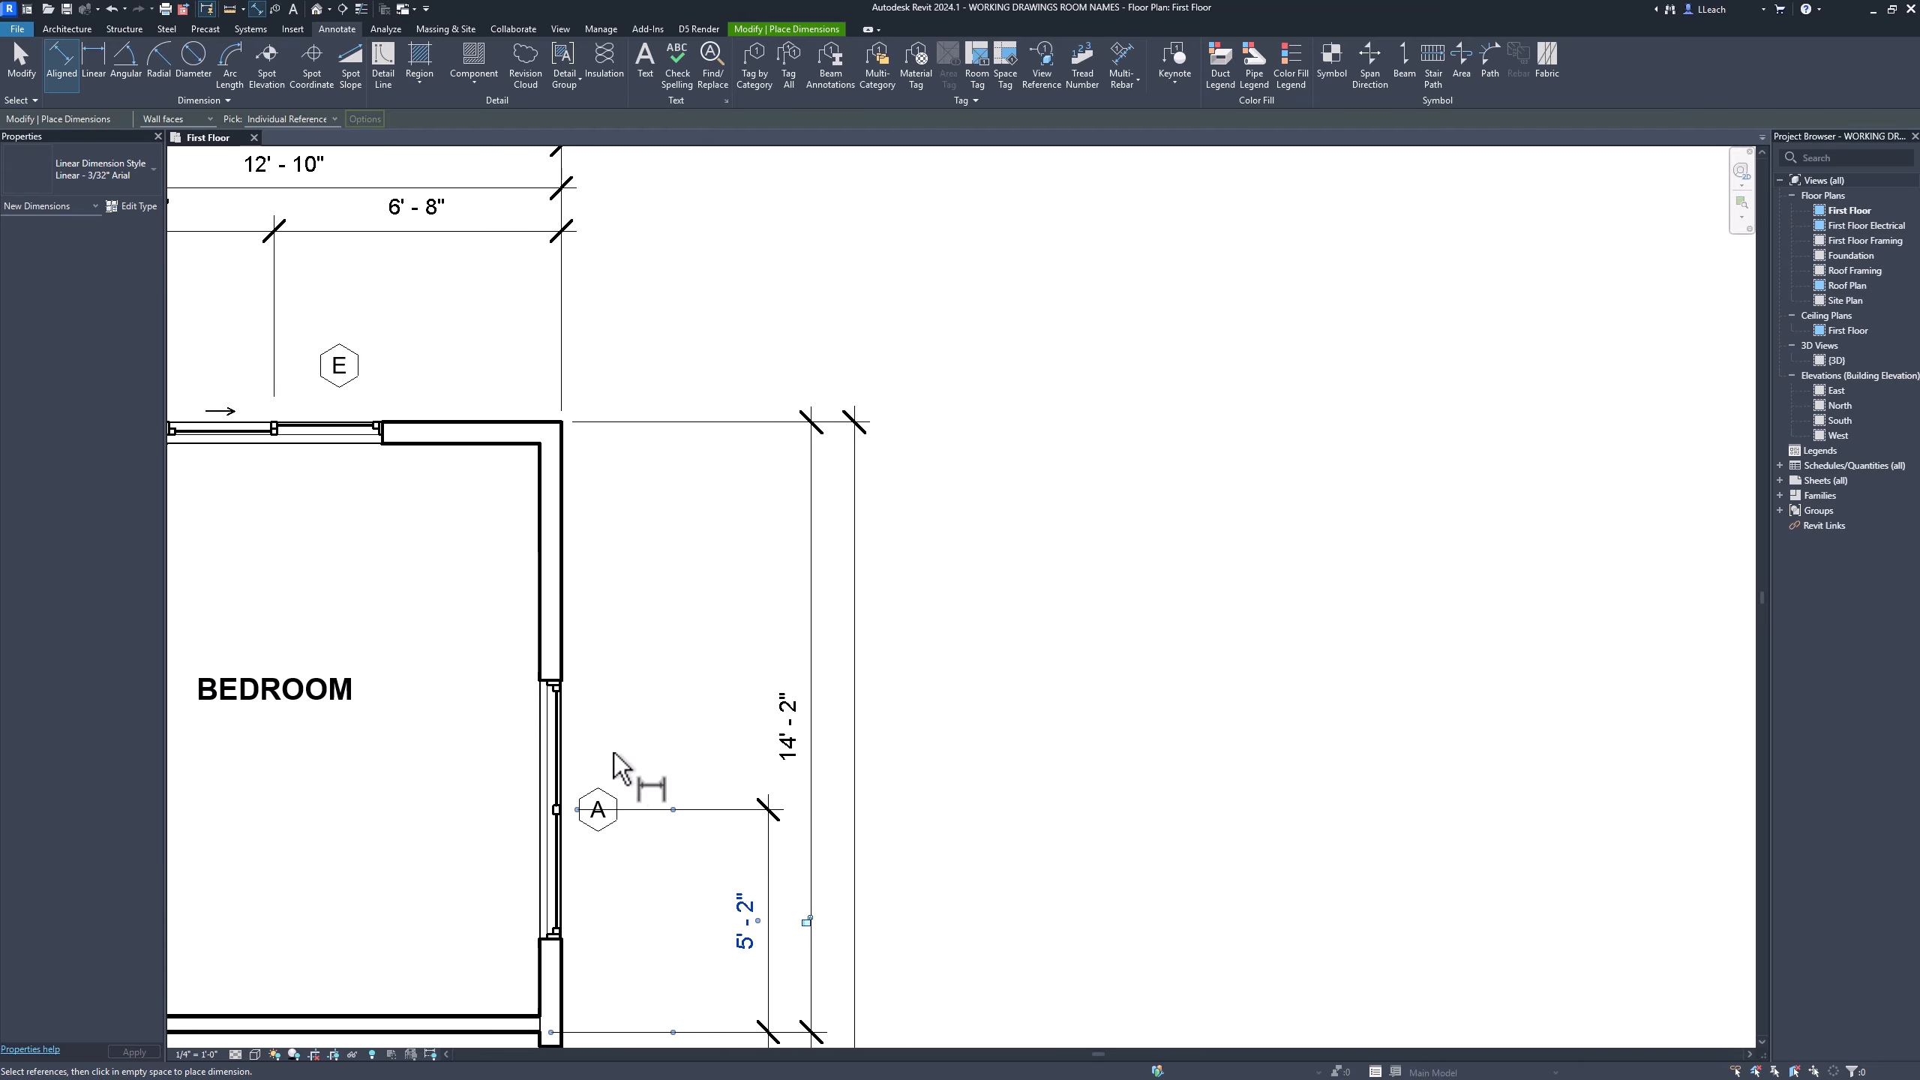
{"action": "left_click", "coordinate": [559, 811]}
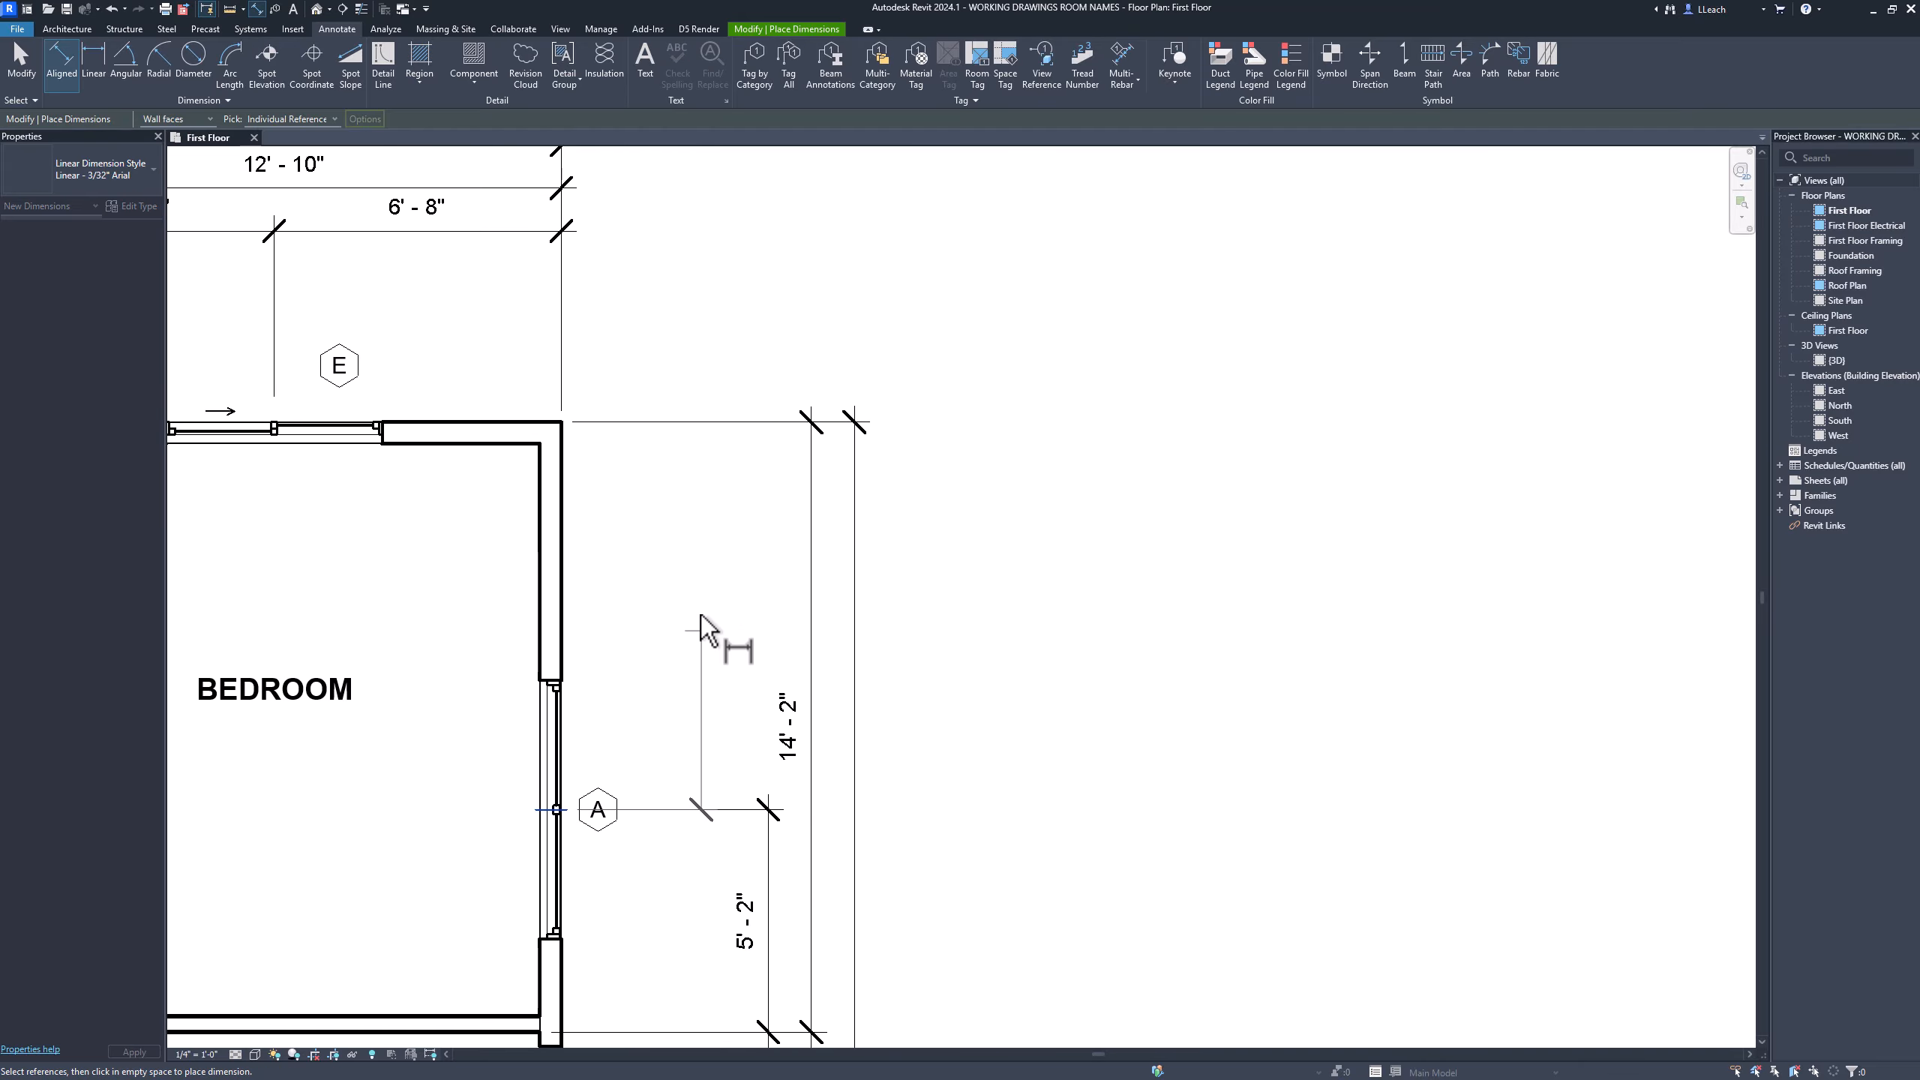
{"action": "left_click", "coordinate": [552, 439]}
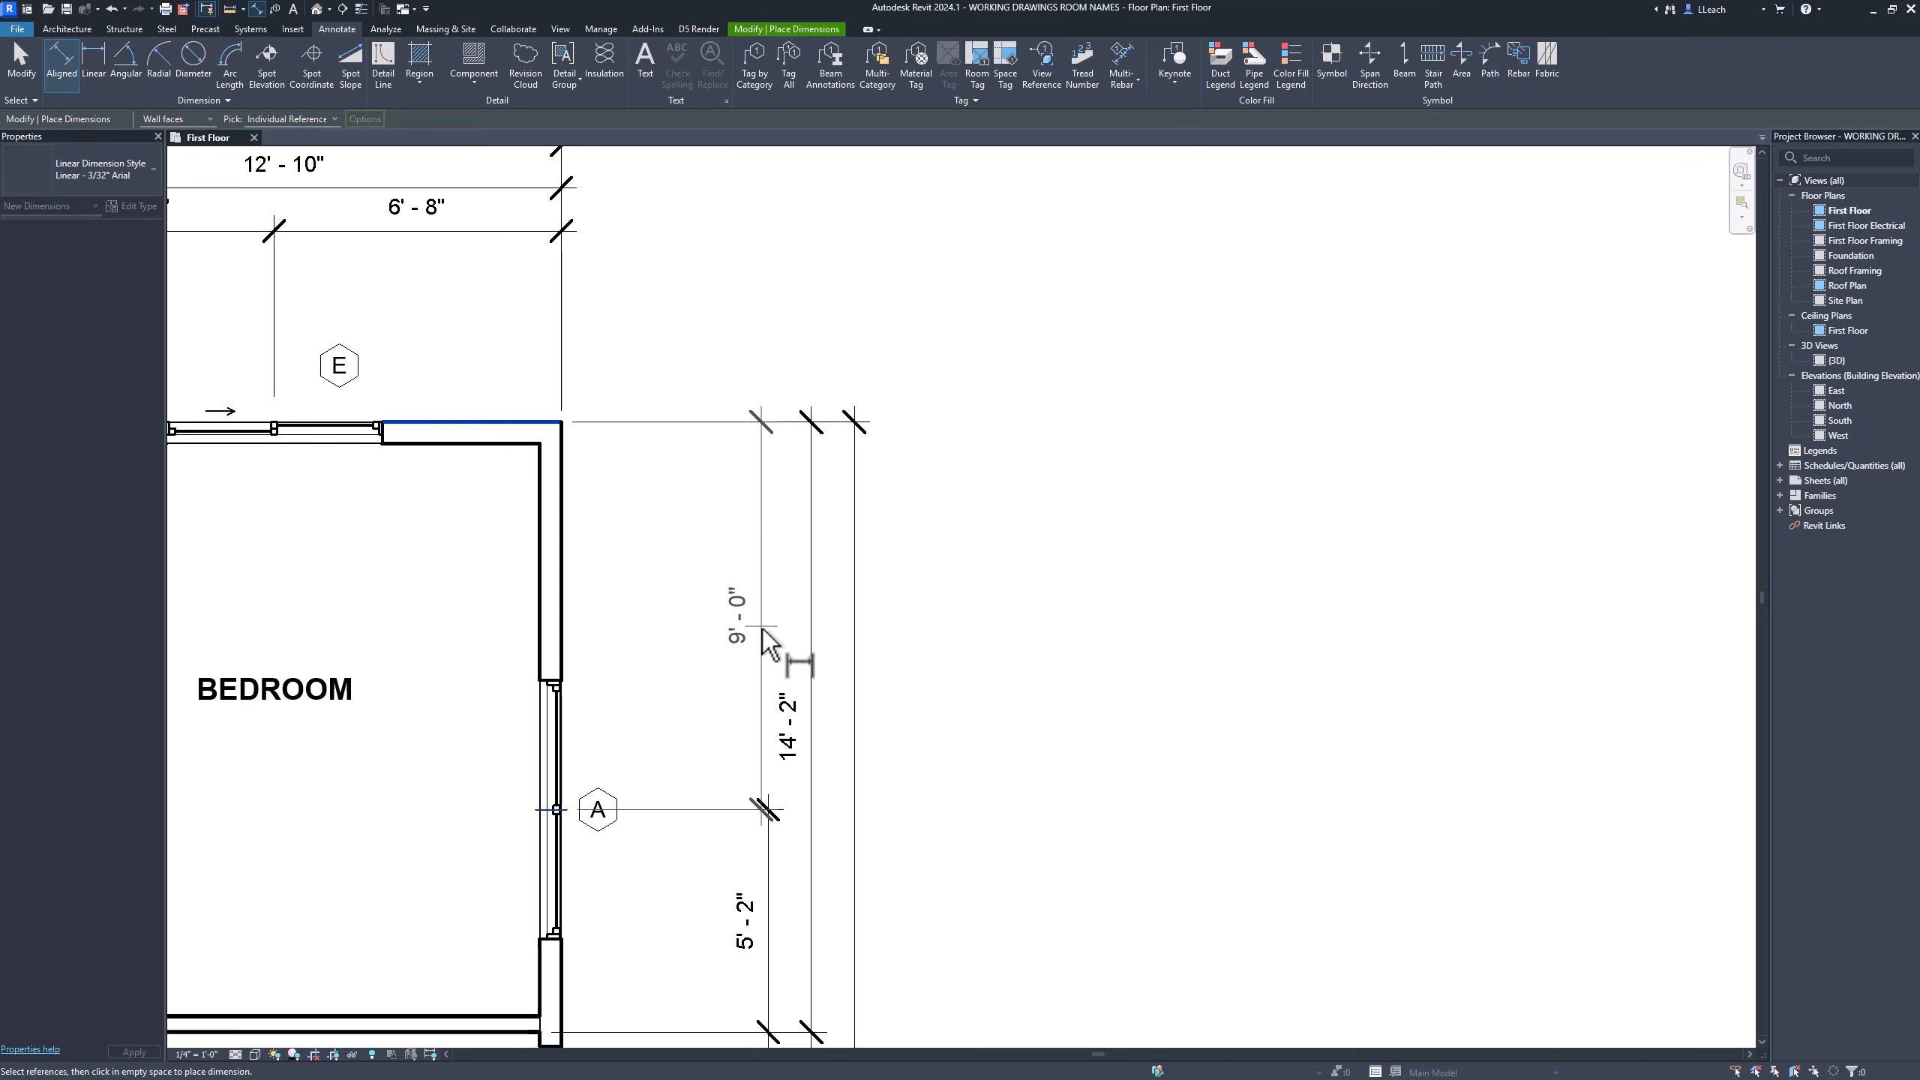
{"action": "left_click", "coordinate": [767, 633]}
{"action": "scroll", "coordinate": [757, 474], "scroll_direction": "down", "scroll_amount": 6}
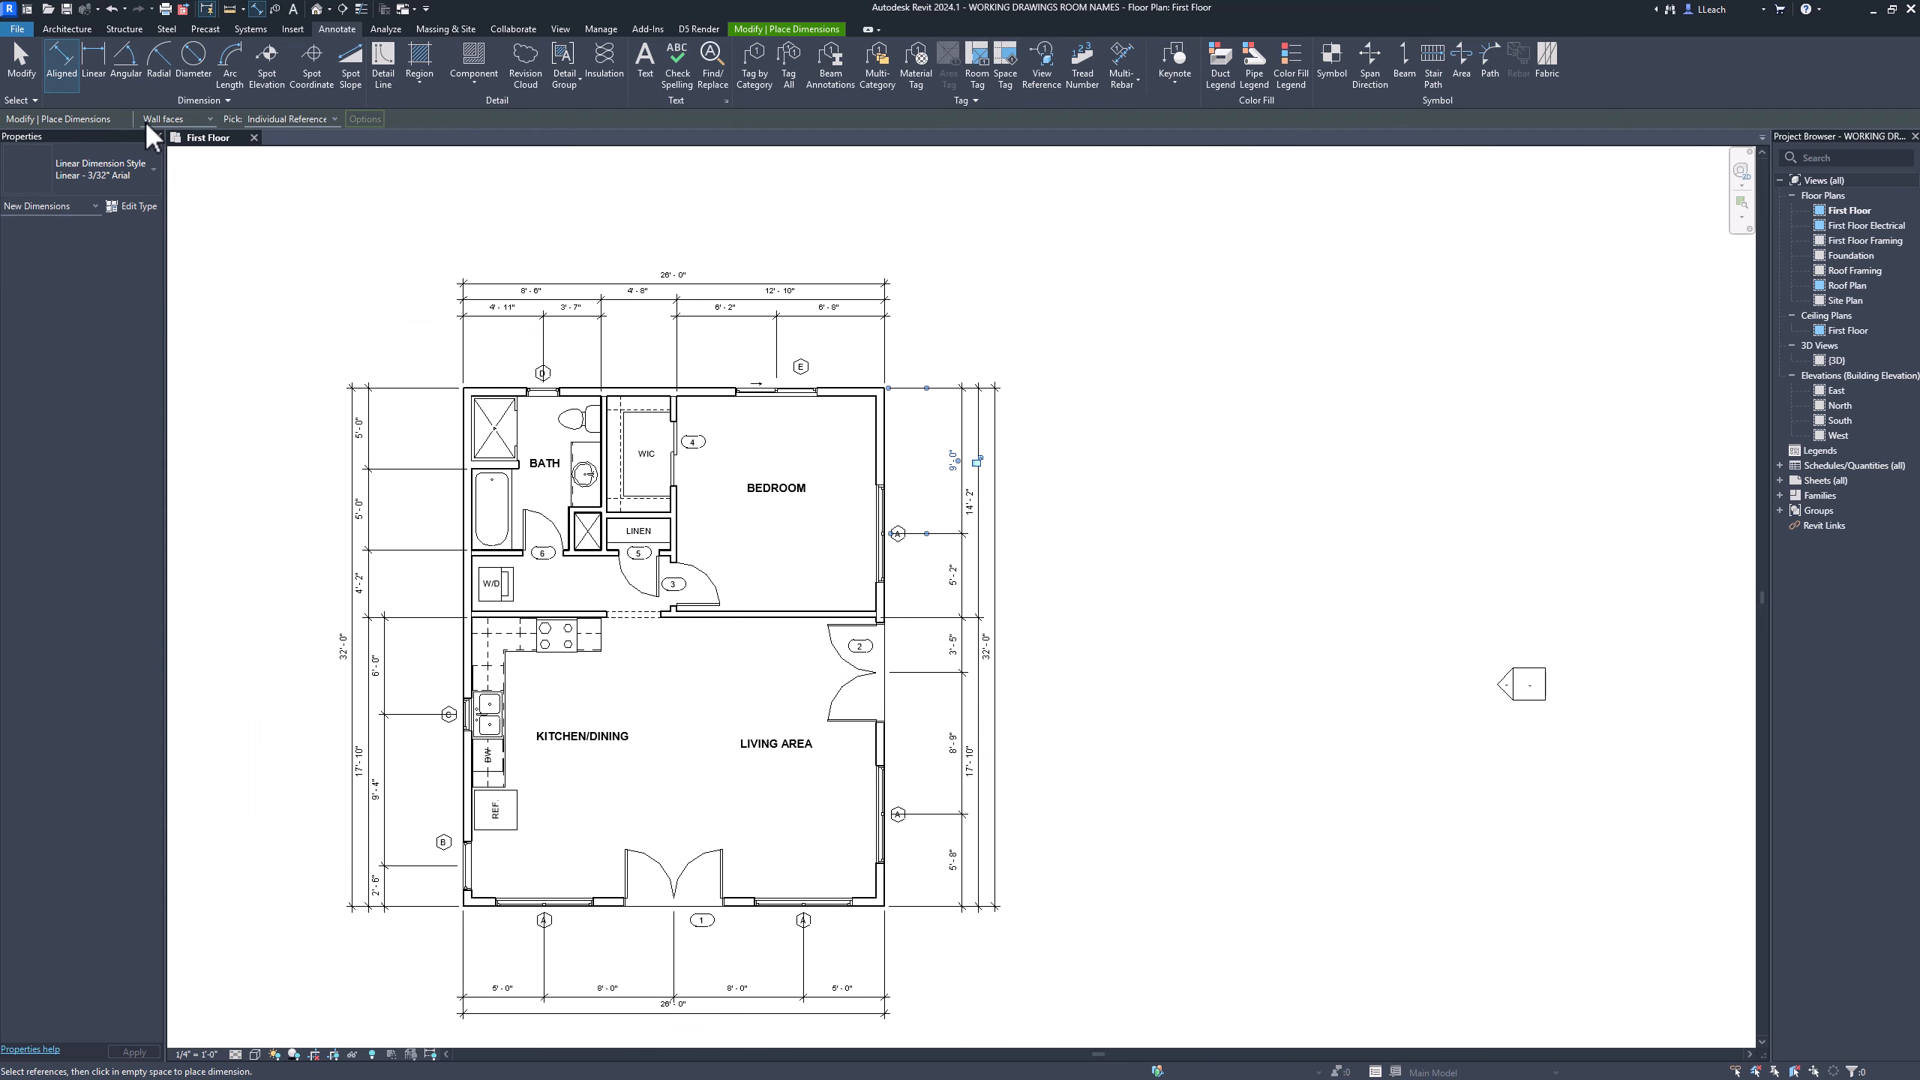
{"action": "left_click", "coordinate": [18, 69]}
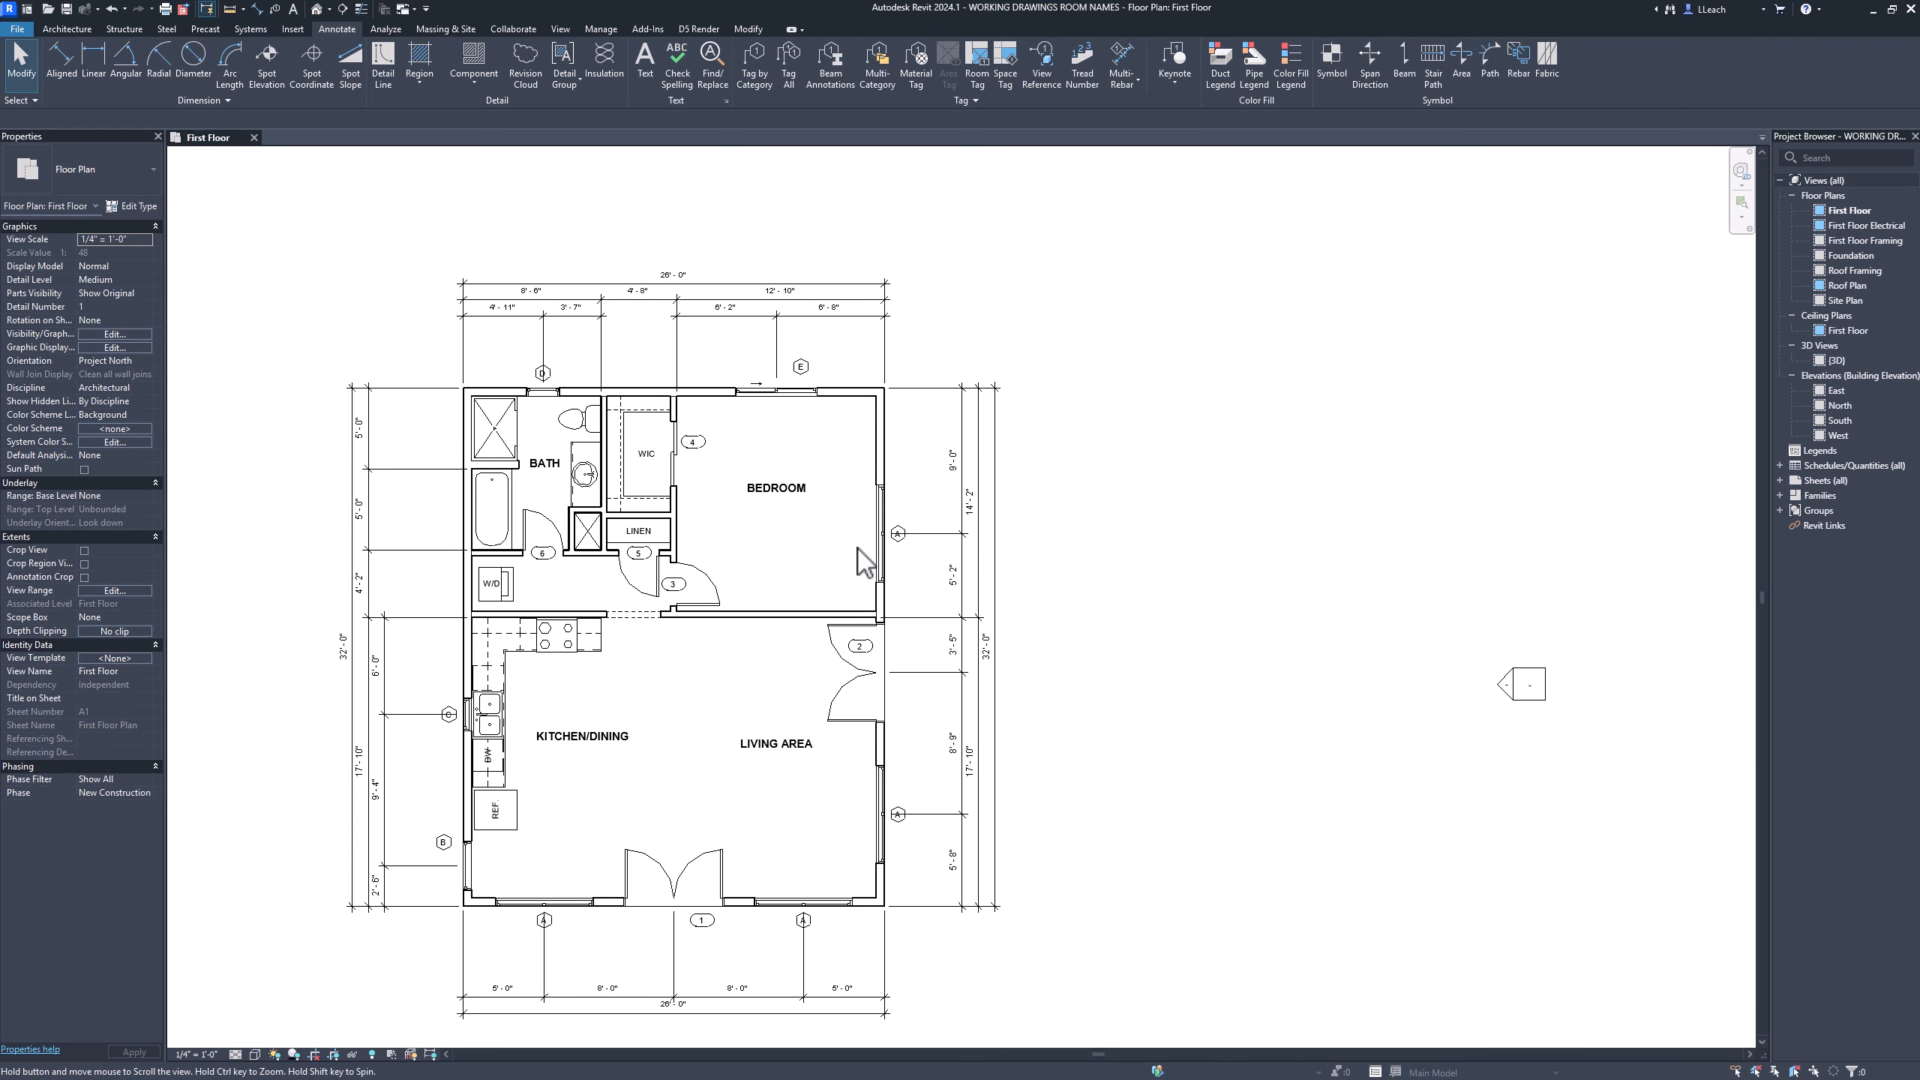
Move the living area's right window tag A upward, clear of its dimension extension line
{"action": "middle_click_drag", "start_coordinate": [884, 573], "coordinate": [966, 564]}
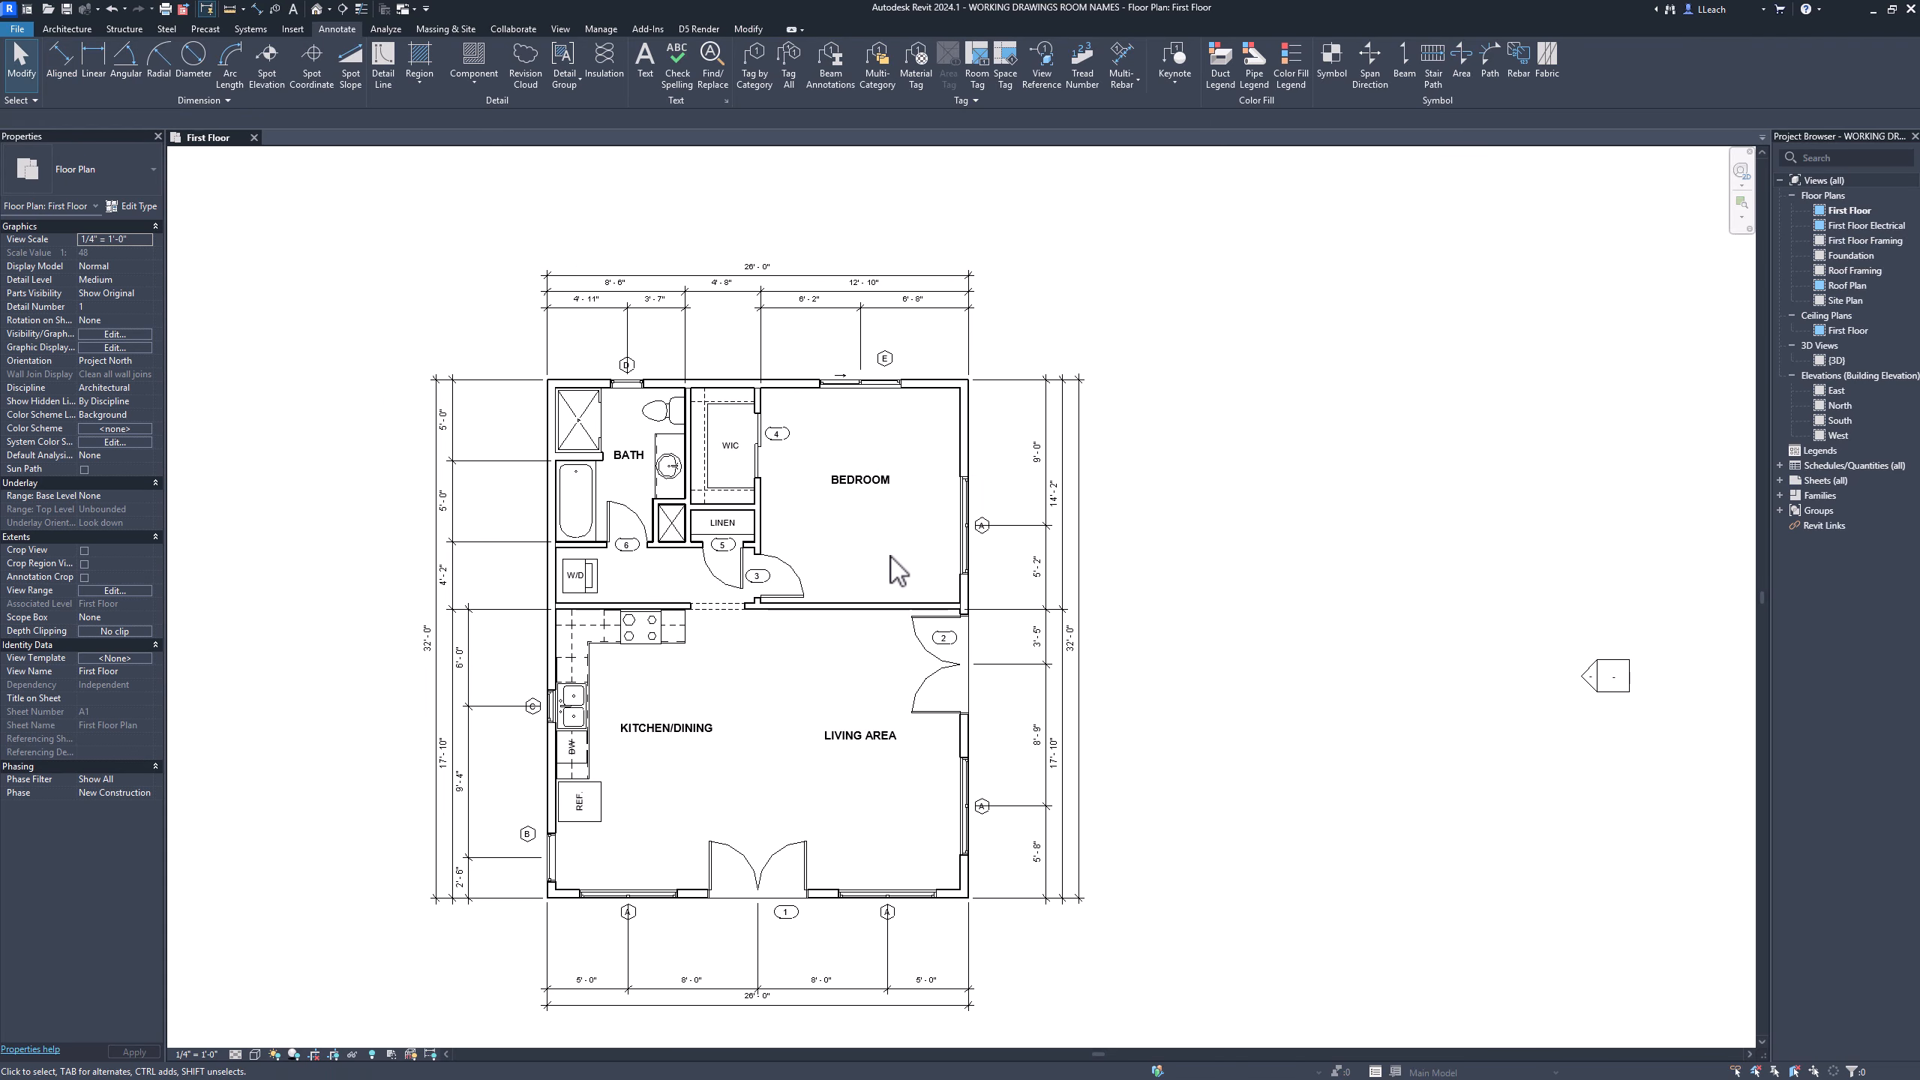
{"action": "scroll", "coordinate": [737, 716], "scroll_direction": "up", "scroll_amount": 2}
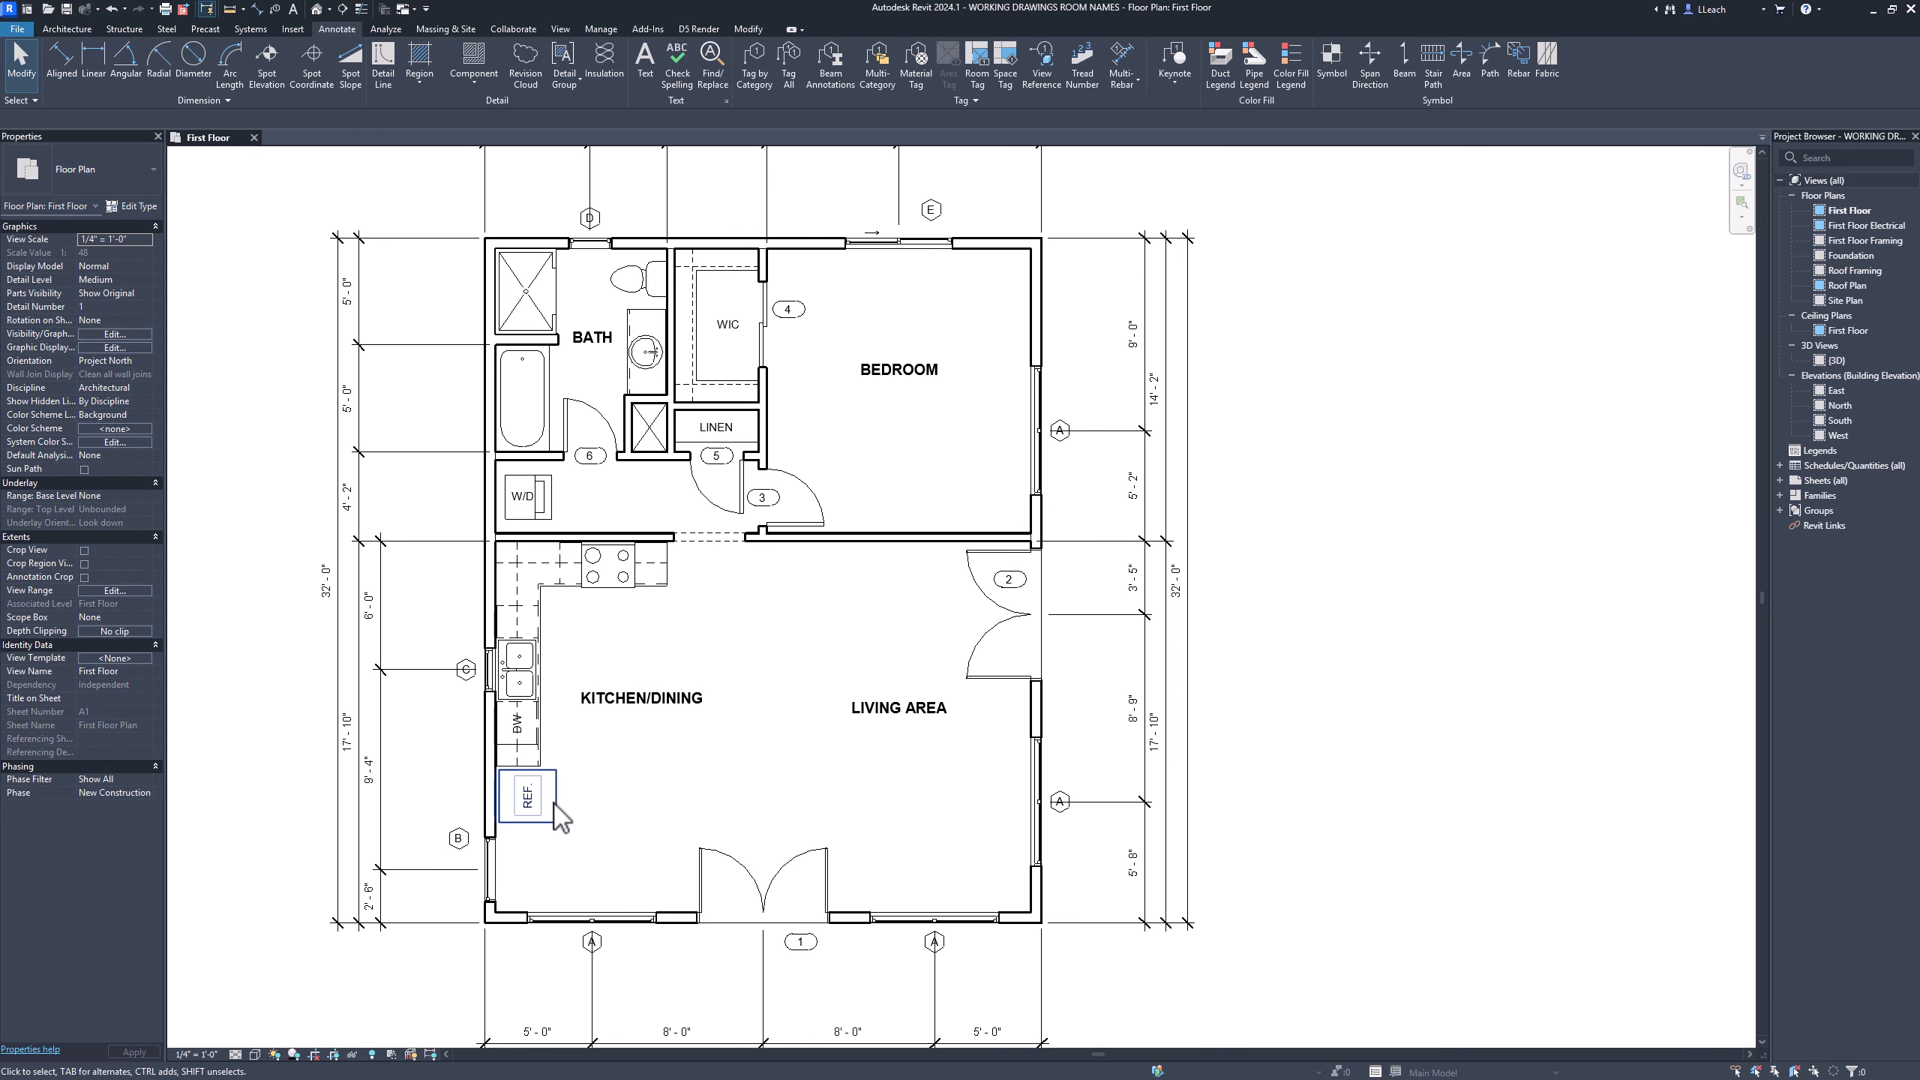
{"action": "scroll", "coordinate": [1062, 805], "scroll_direction": "up", "scroll_amount": 8}
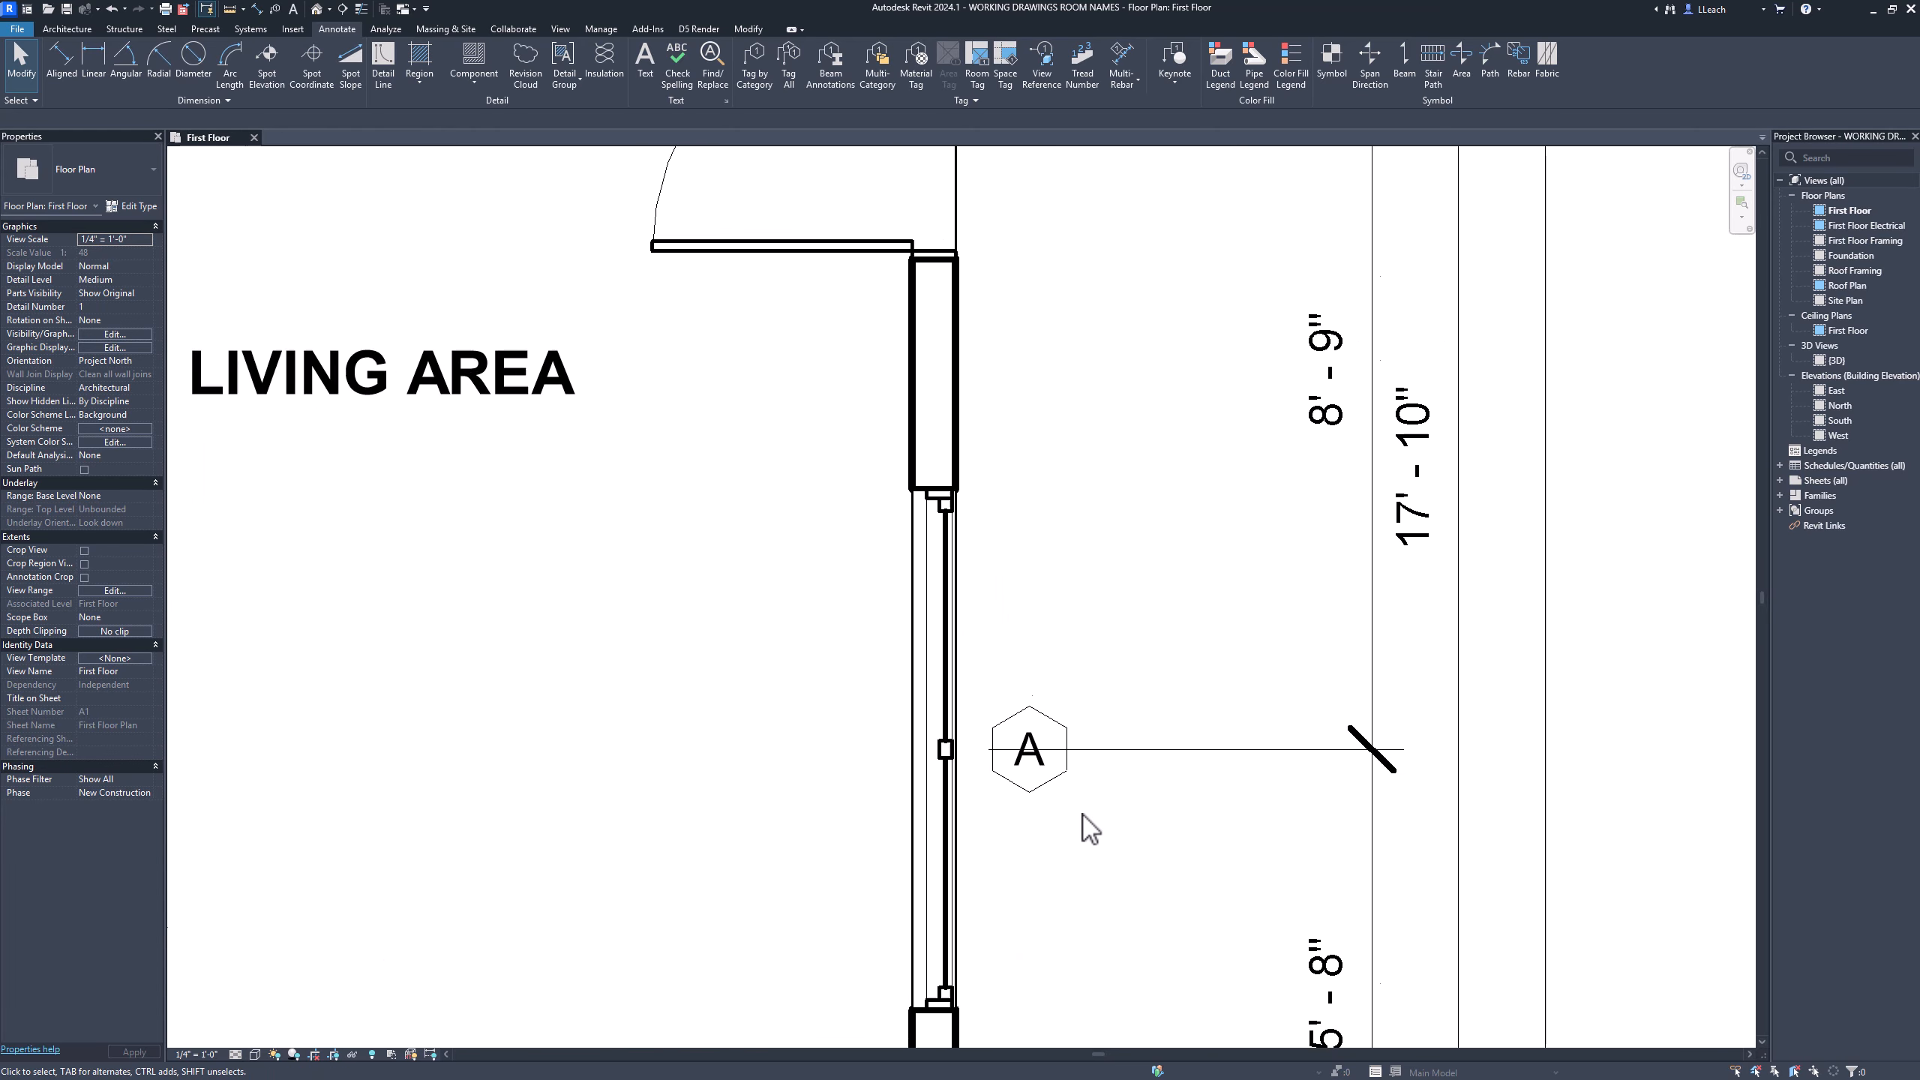
{"action": "scroll", "coordinate": [1051, 780], "scroll_direction": "down", "scroll_amount": 6}
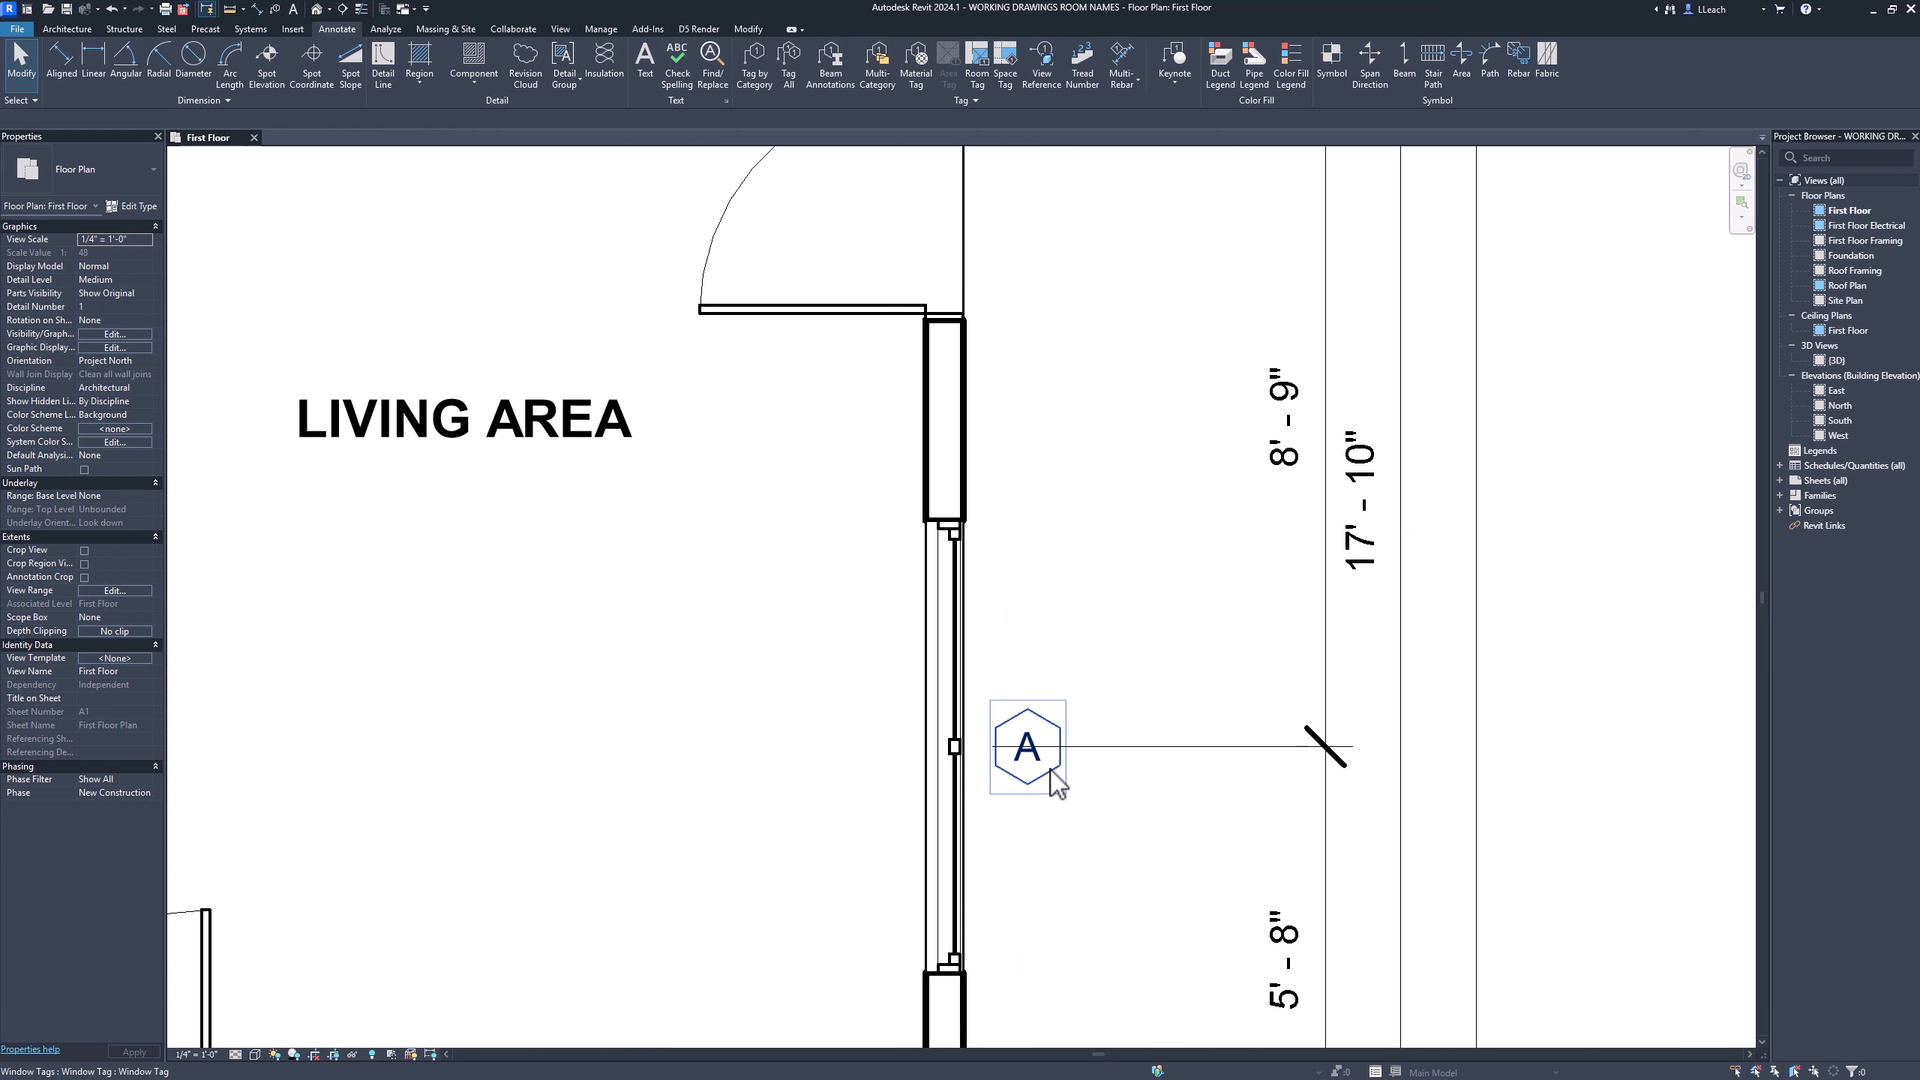
{"action": "scroll", "coordinate": [1066, 786], "scroll_direction": "up", "scroll_amount": 6}
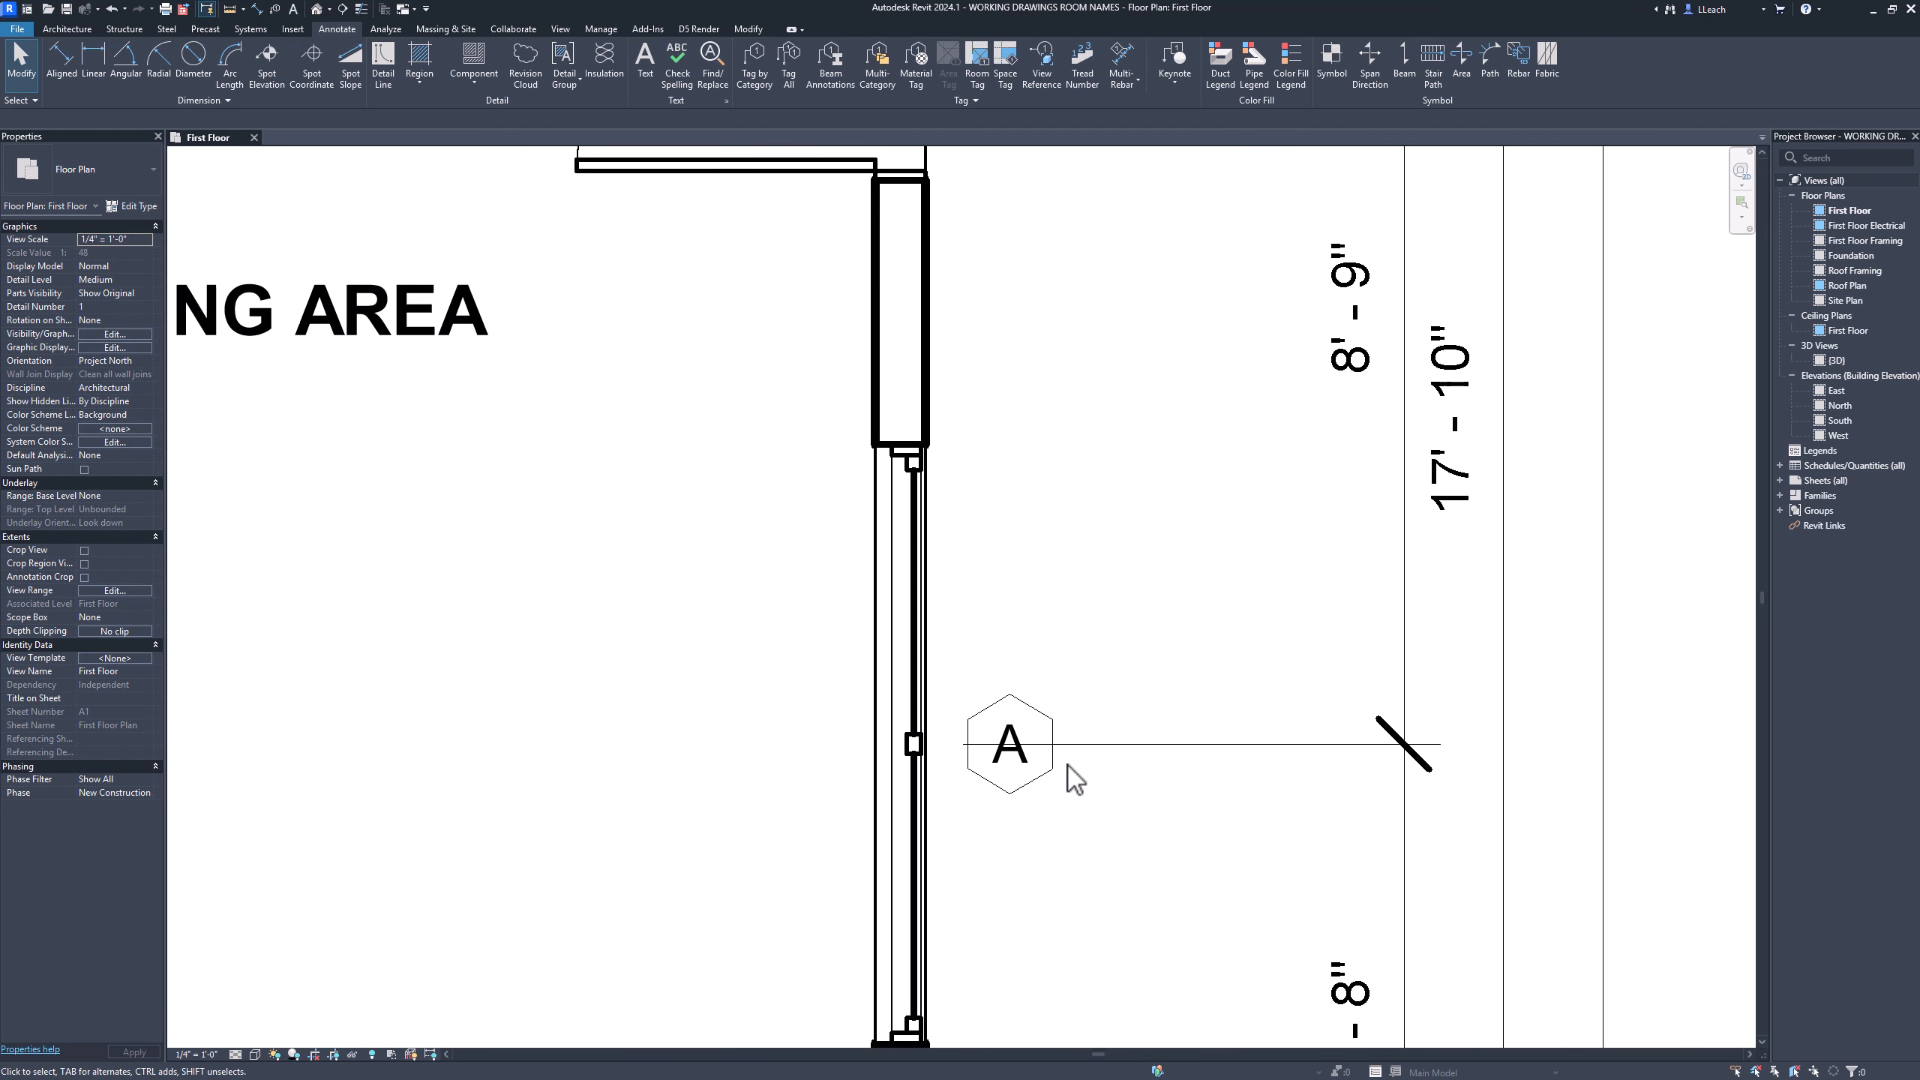
{"action": "left_click_drag", "start_coordinate": [1050, 790], "coordinate": [1025, 689]}
Move the bedroom's right window tag A above its dimension extension line
{"action": "scroll", "coordinate": [1051, 606], "scroll_direction": "down", "scroll_amount": 4}
{"action": "middle_click_drag", "start_coordinate": [1075, 562], "coordinate": [818, 892]}
{"action": "scroll", "coordinate": [745, 588], "scroll_direction": "up", "scroll_amount": 3}
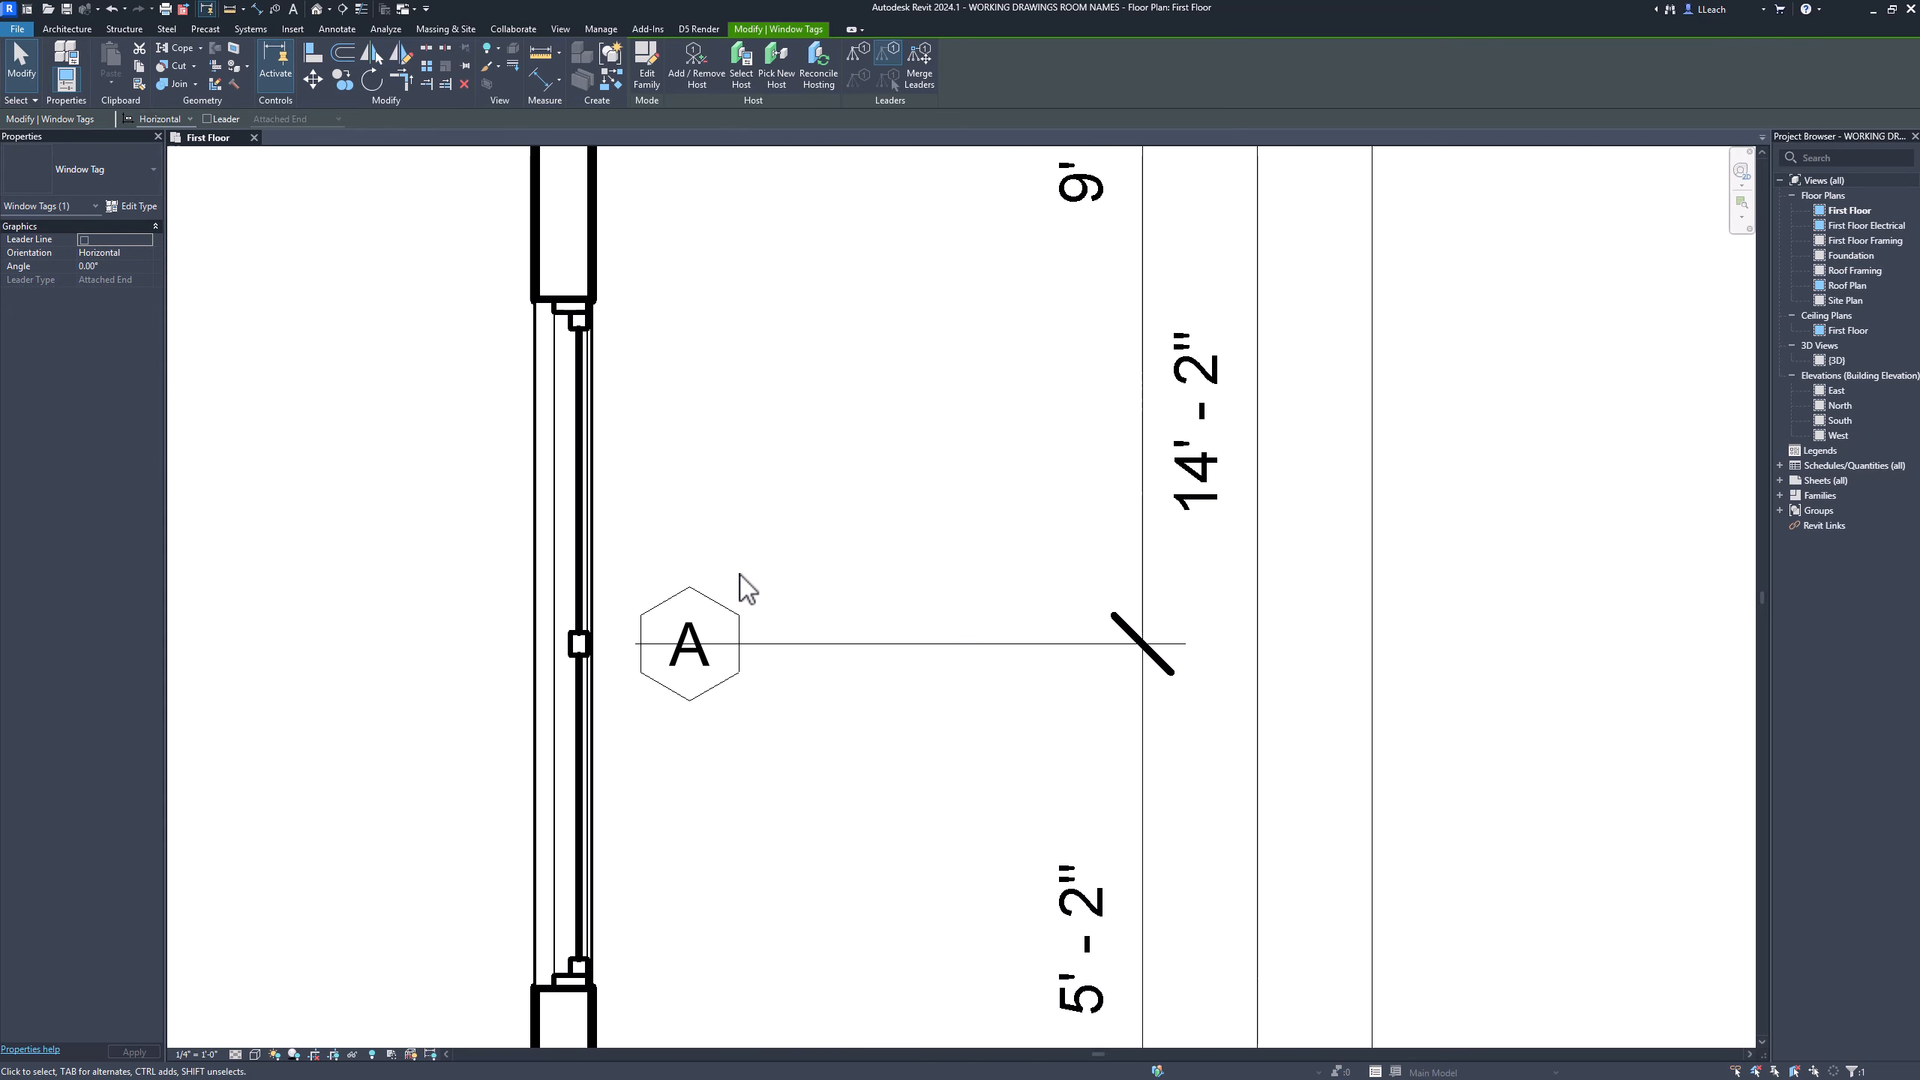
{"action": "left_click_drag", "start_coordinate": [729, 613], "coordinate": [692, 503]}
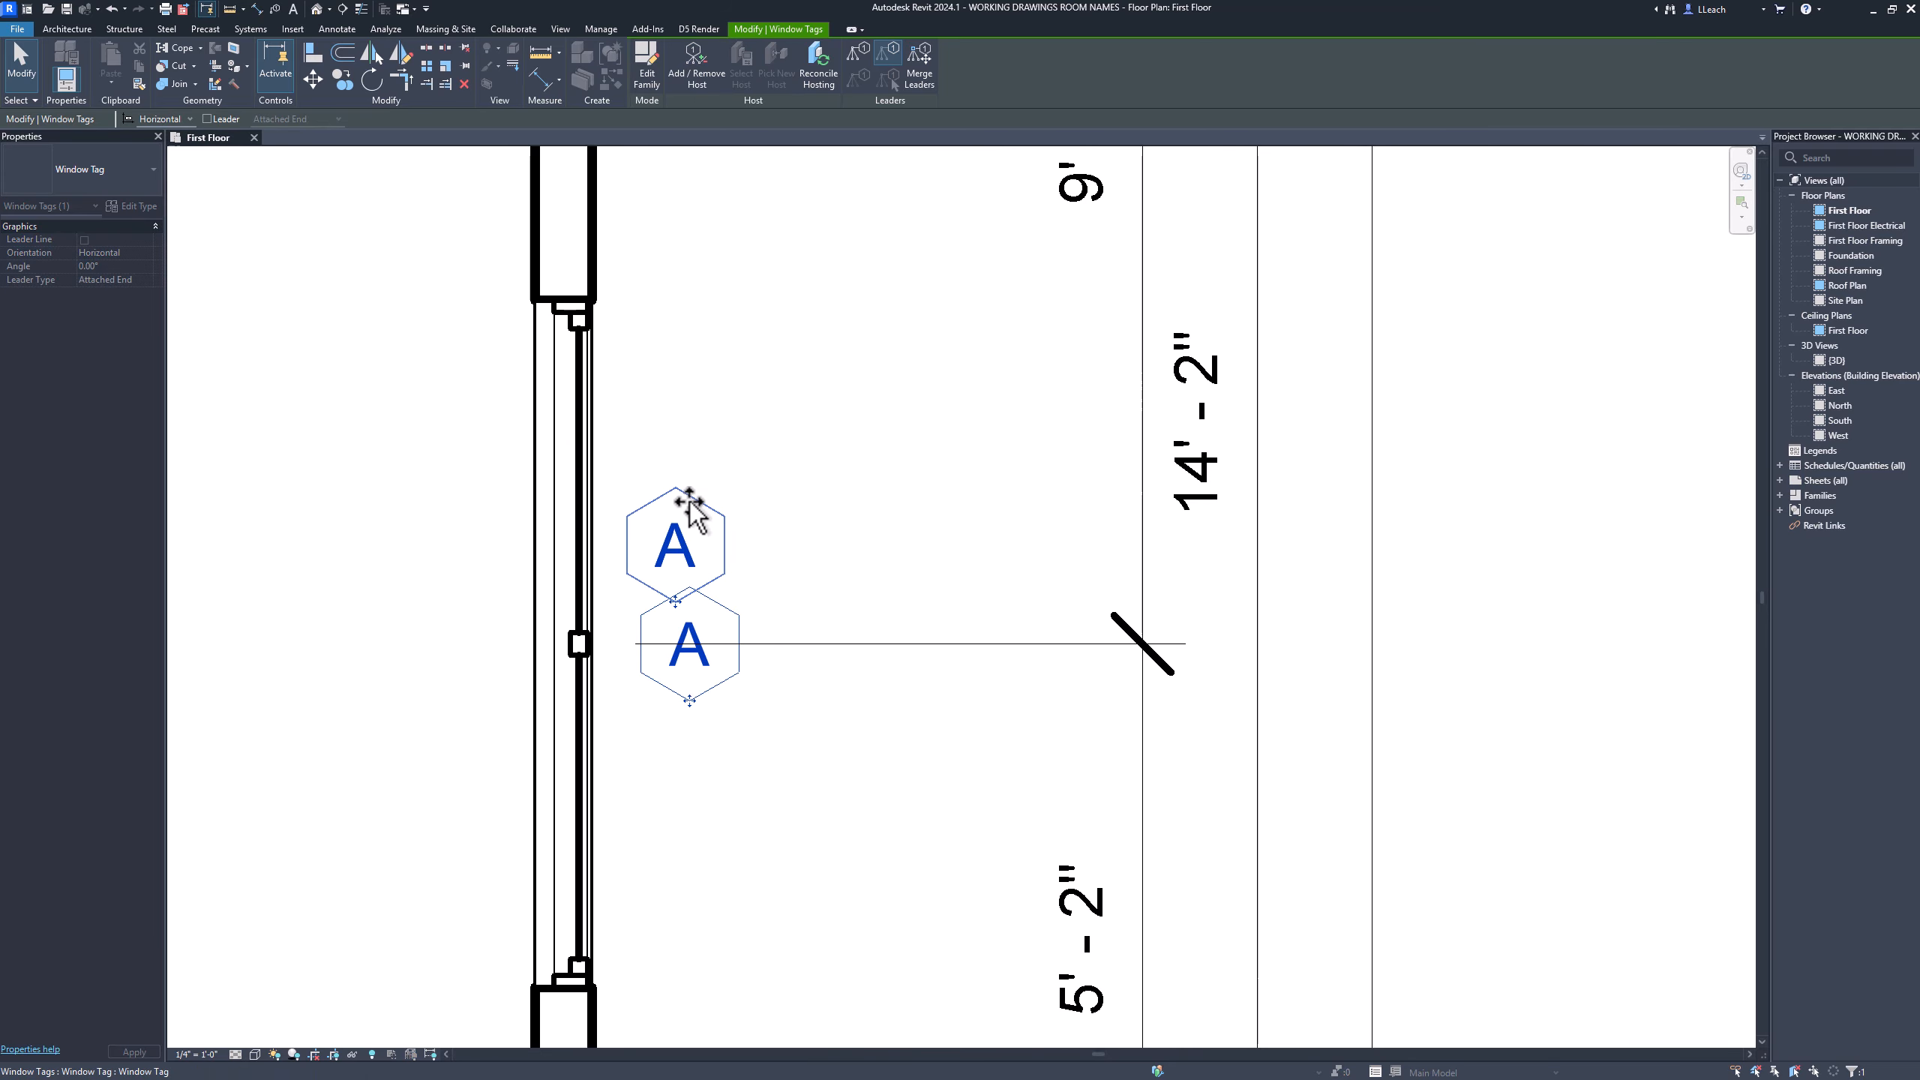
Move window tag E down, closer to the bedroom's upper window
{"action": "scroll", "coordinate": [763, 523], "scroll_direction": "down", "scroll_amount": 4}
{"action": "scroll", "coordinate": [760, 475], "scroll_direction": "down", "scroll_amount": 2}
{"action": "middle_click_drag", "start_coordinate": [794, 549], "coordinate": [918, 882]}
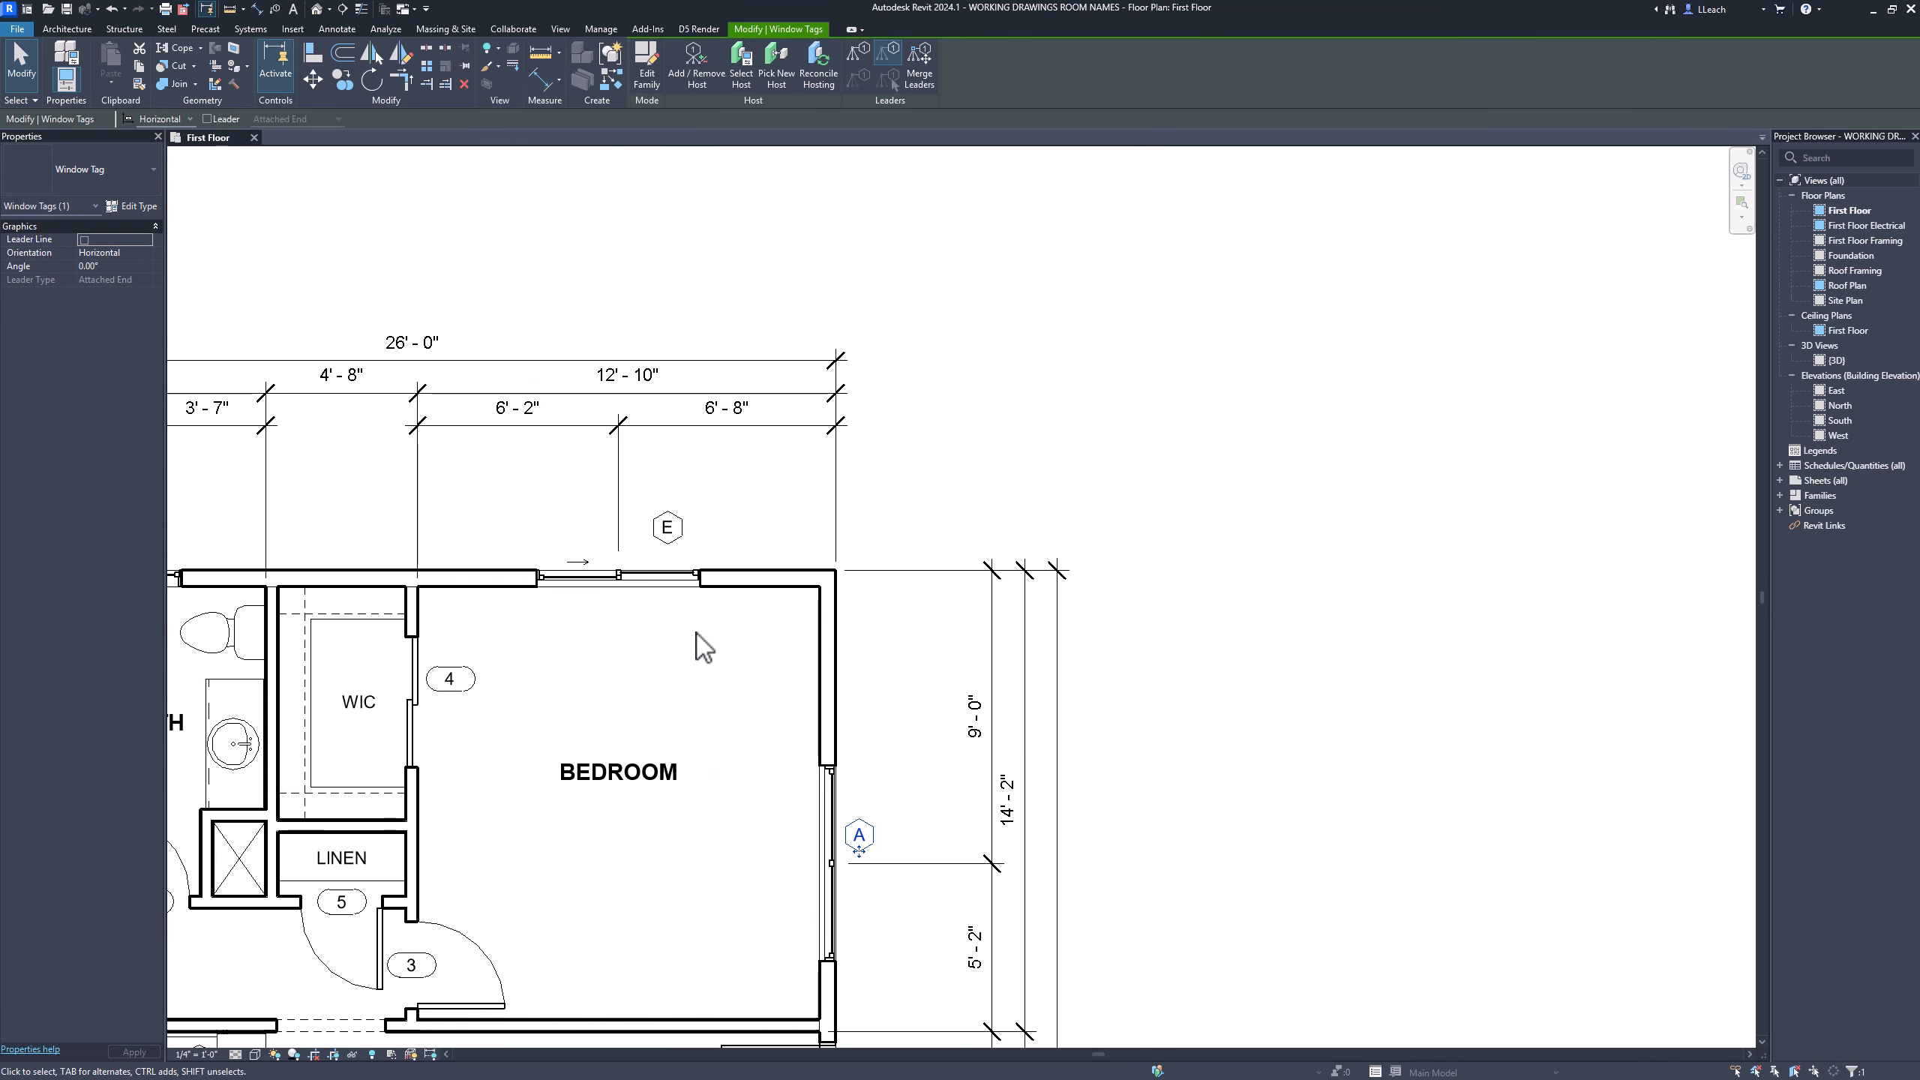
{"action": "middle_click_drag", "start_coordinate": [722, 657], "coordinate": [917, 641]}
{"action": "scroll", "coordinate": [906, 524], "scroll_direction": "up", "scroll_amount": 3}
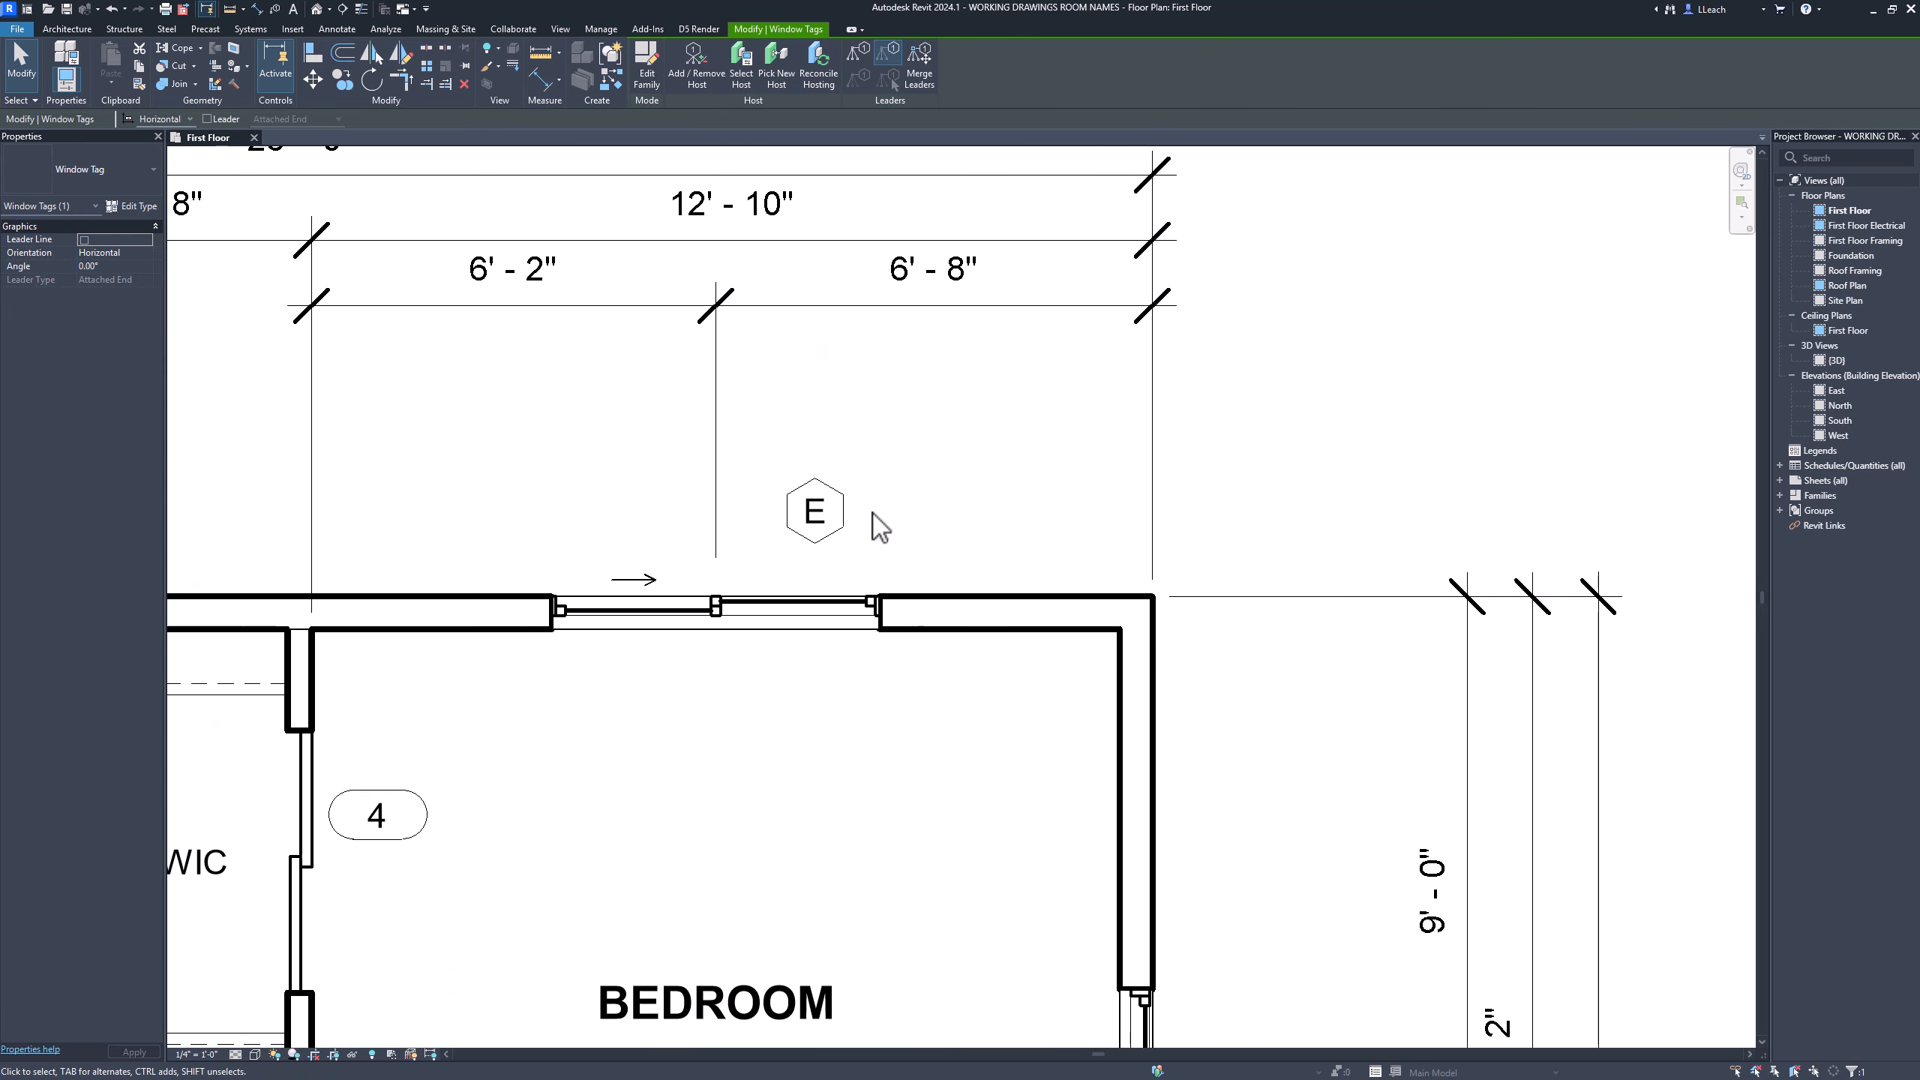
{"action": "left_click_drag", "start_coordinate": [835, 537], "coordinate": [823, 573]}
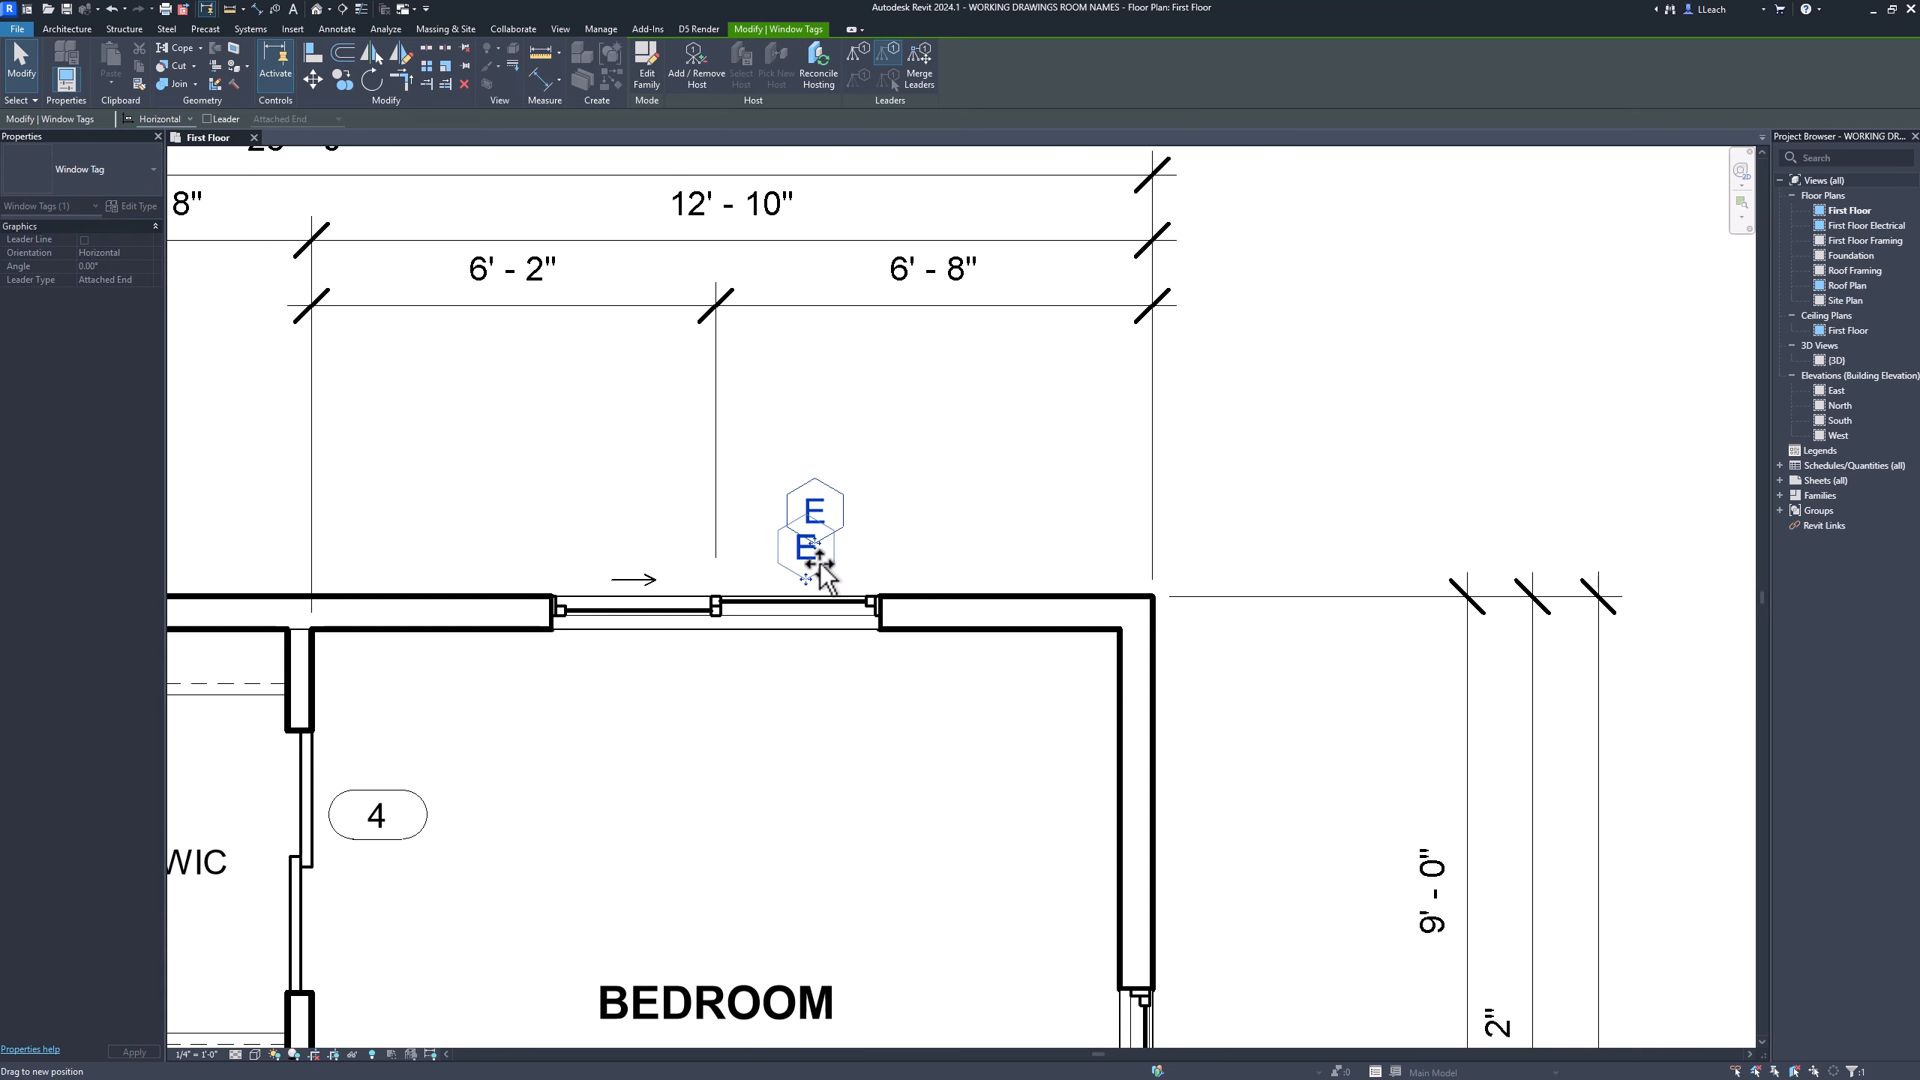
Shift the bath window tag D to the right of its dimension extension line and deselect it
{"action": "scroll", "coordinate": [742, 772], "scroll_direction": "down", "scroll_amount": 2}
{"action": "scroll", "coordinate": [742, 772], "scroll_direction": "down", "scroll_amount": 1}
{"action": "middle_click_drag", "start_coordinate": [742, 771], "coordinate": [1079, 709]}
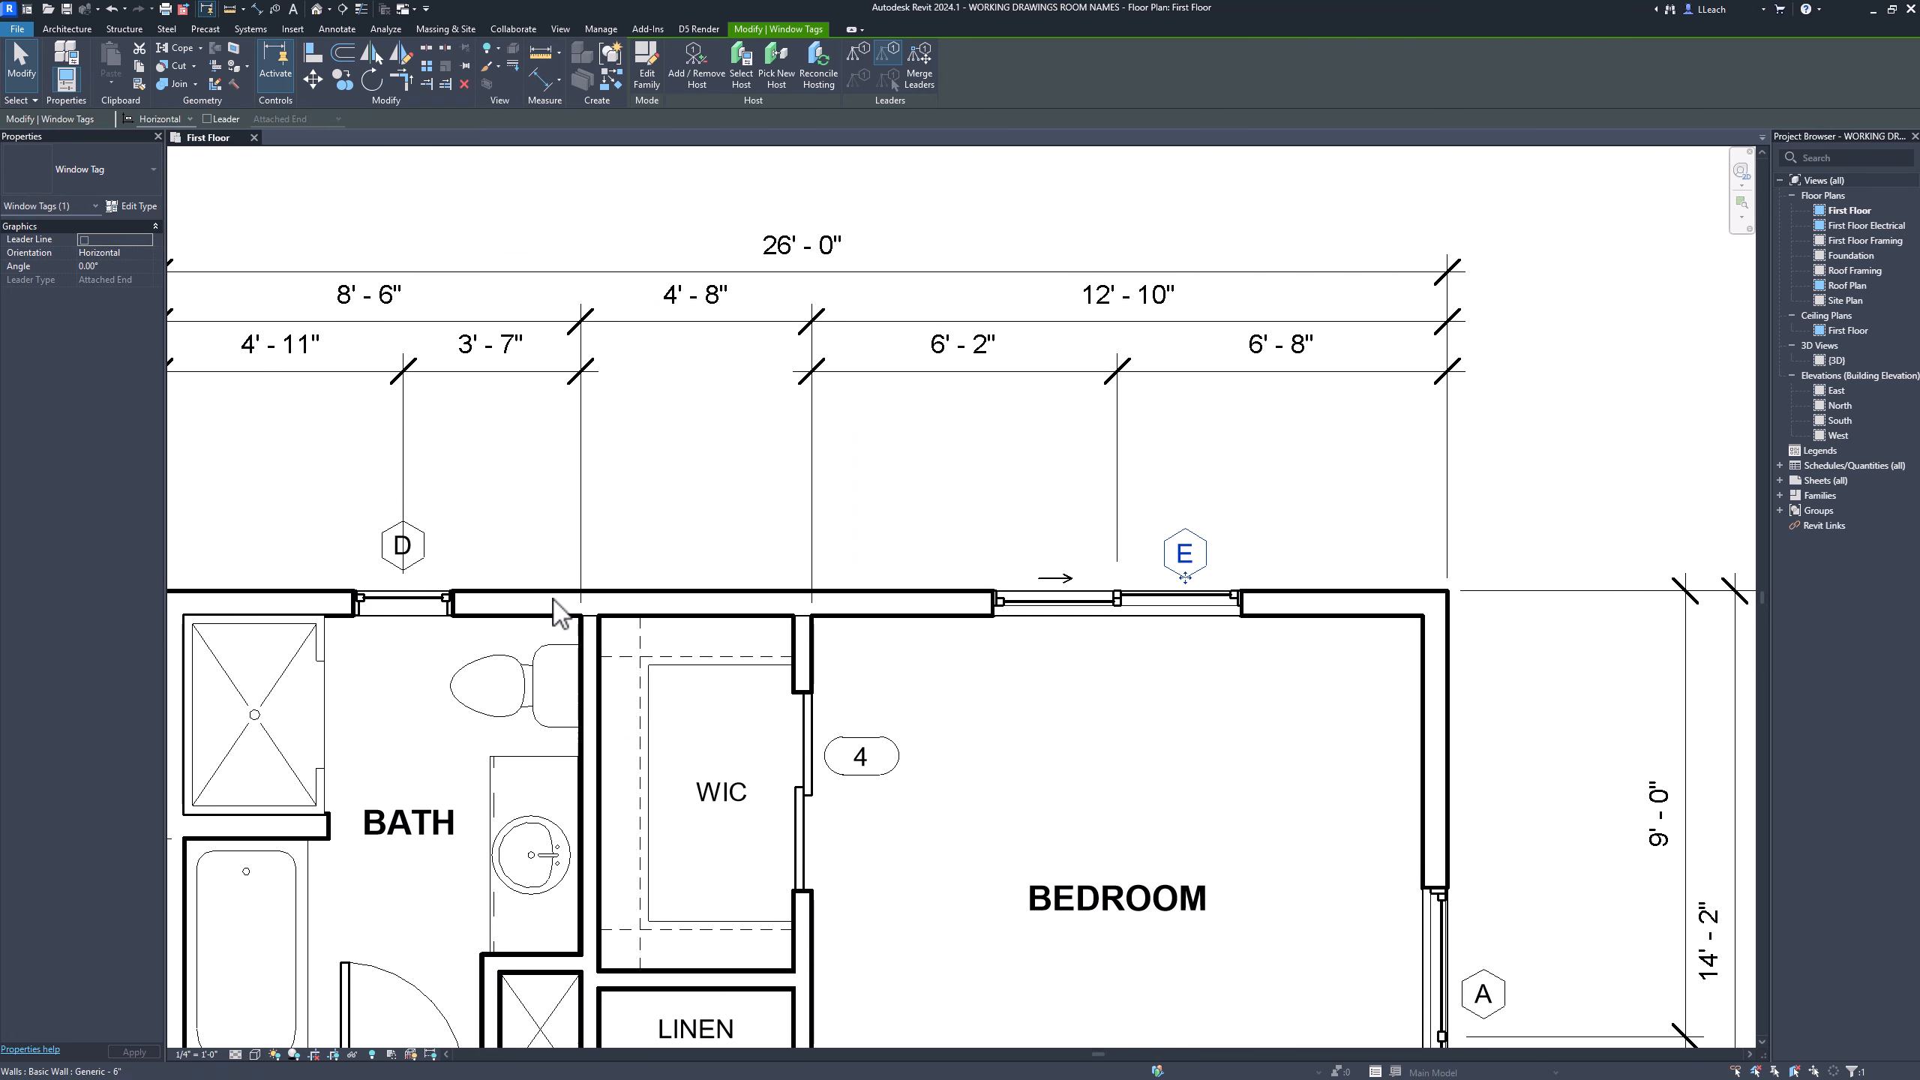
{"action": "left_click_drag", "start_coordinate": [422, 552], "coordinate": [457, 560]}
{"action": "left_click", "coordinate": [423, 715]}
{"action": "scroll", "coordinate": [454, 688], "scroll_direction": "down", "scroll_amount": 3}
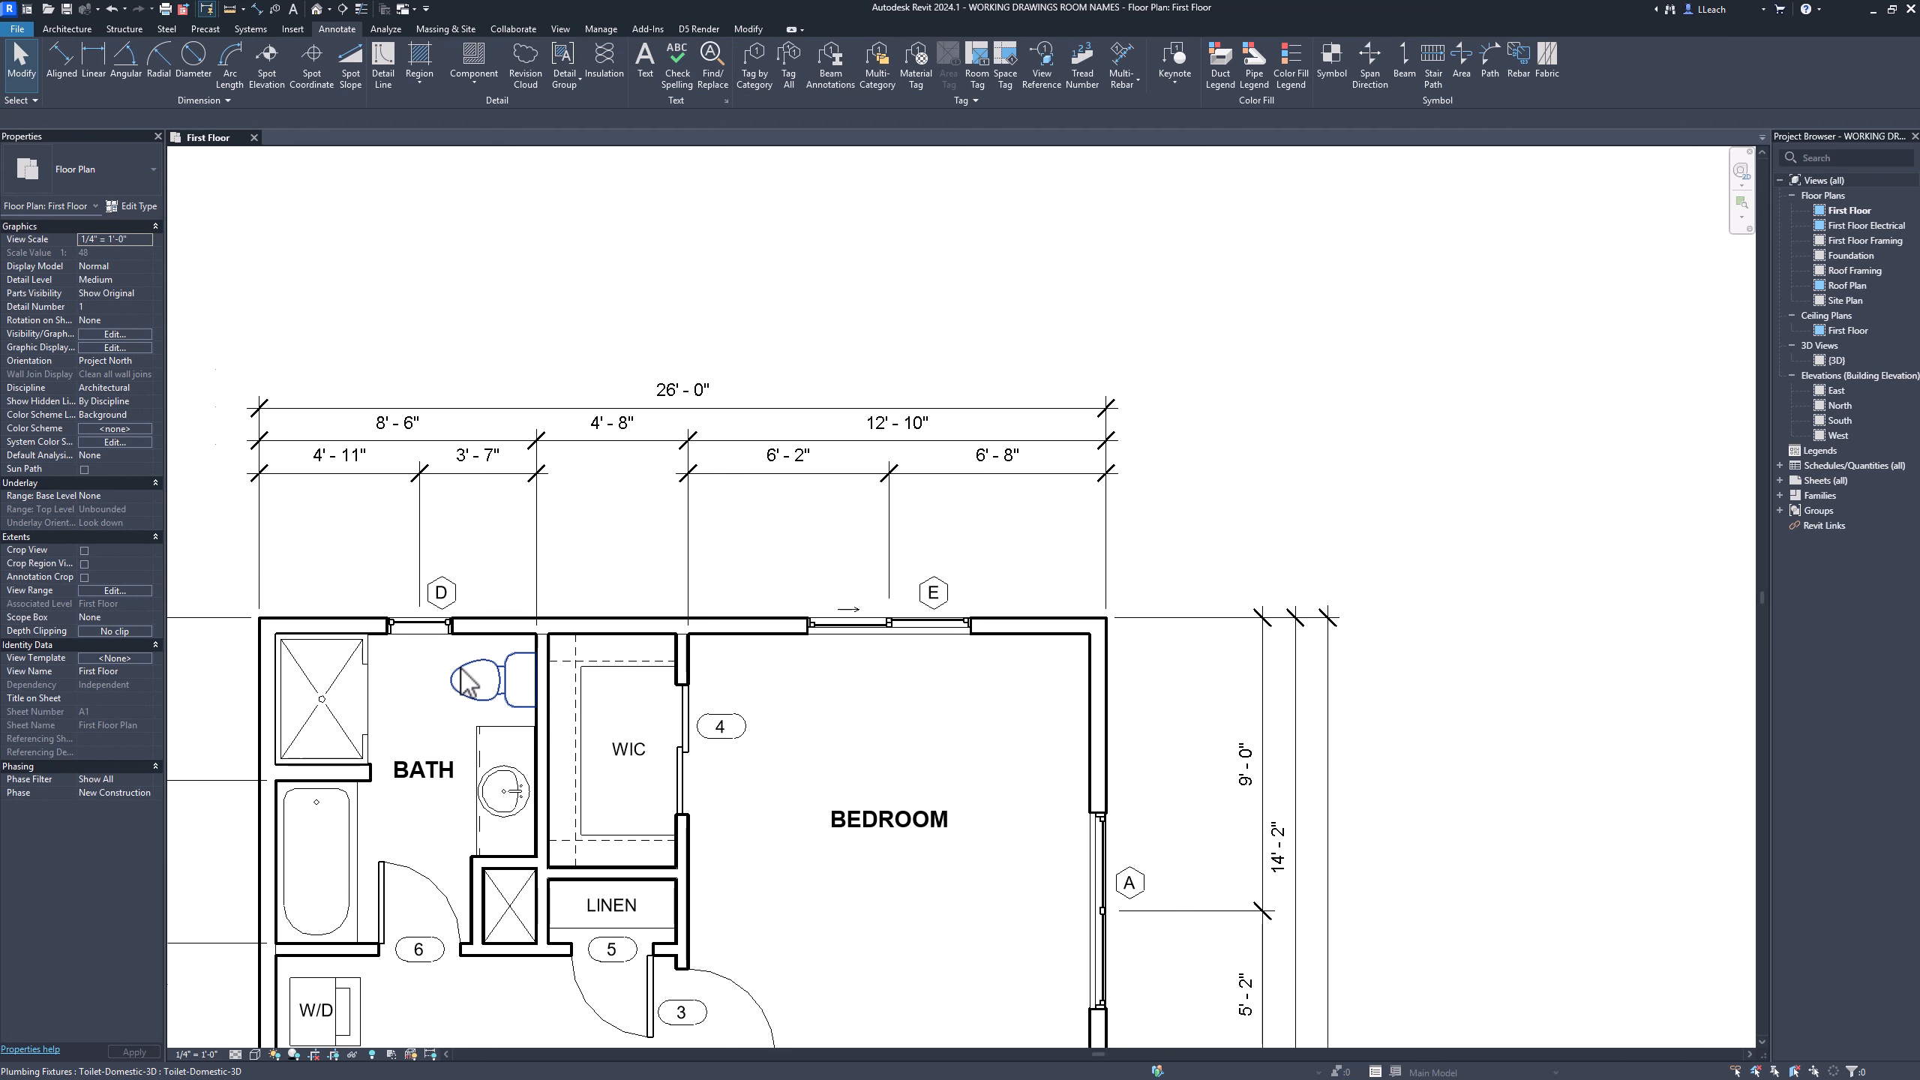
Move the kitchen window tag C below its dimension extension line
{"action": "middle_click_drag", "start_coordinate": [575, 787], "coordinate": [728, 339]}
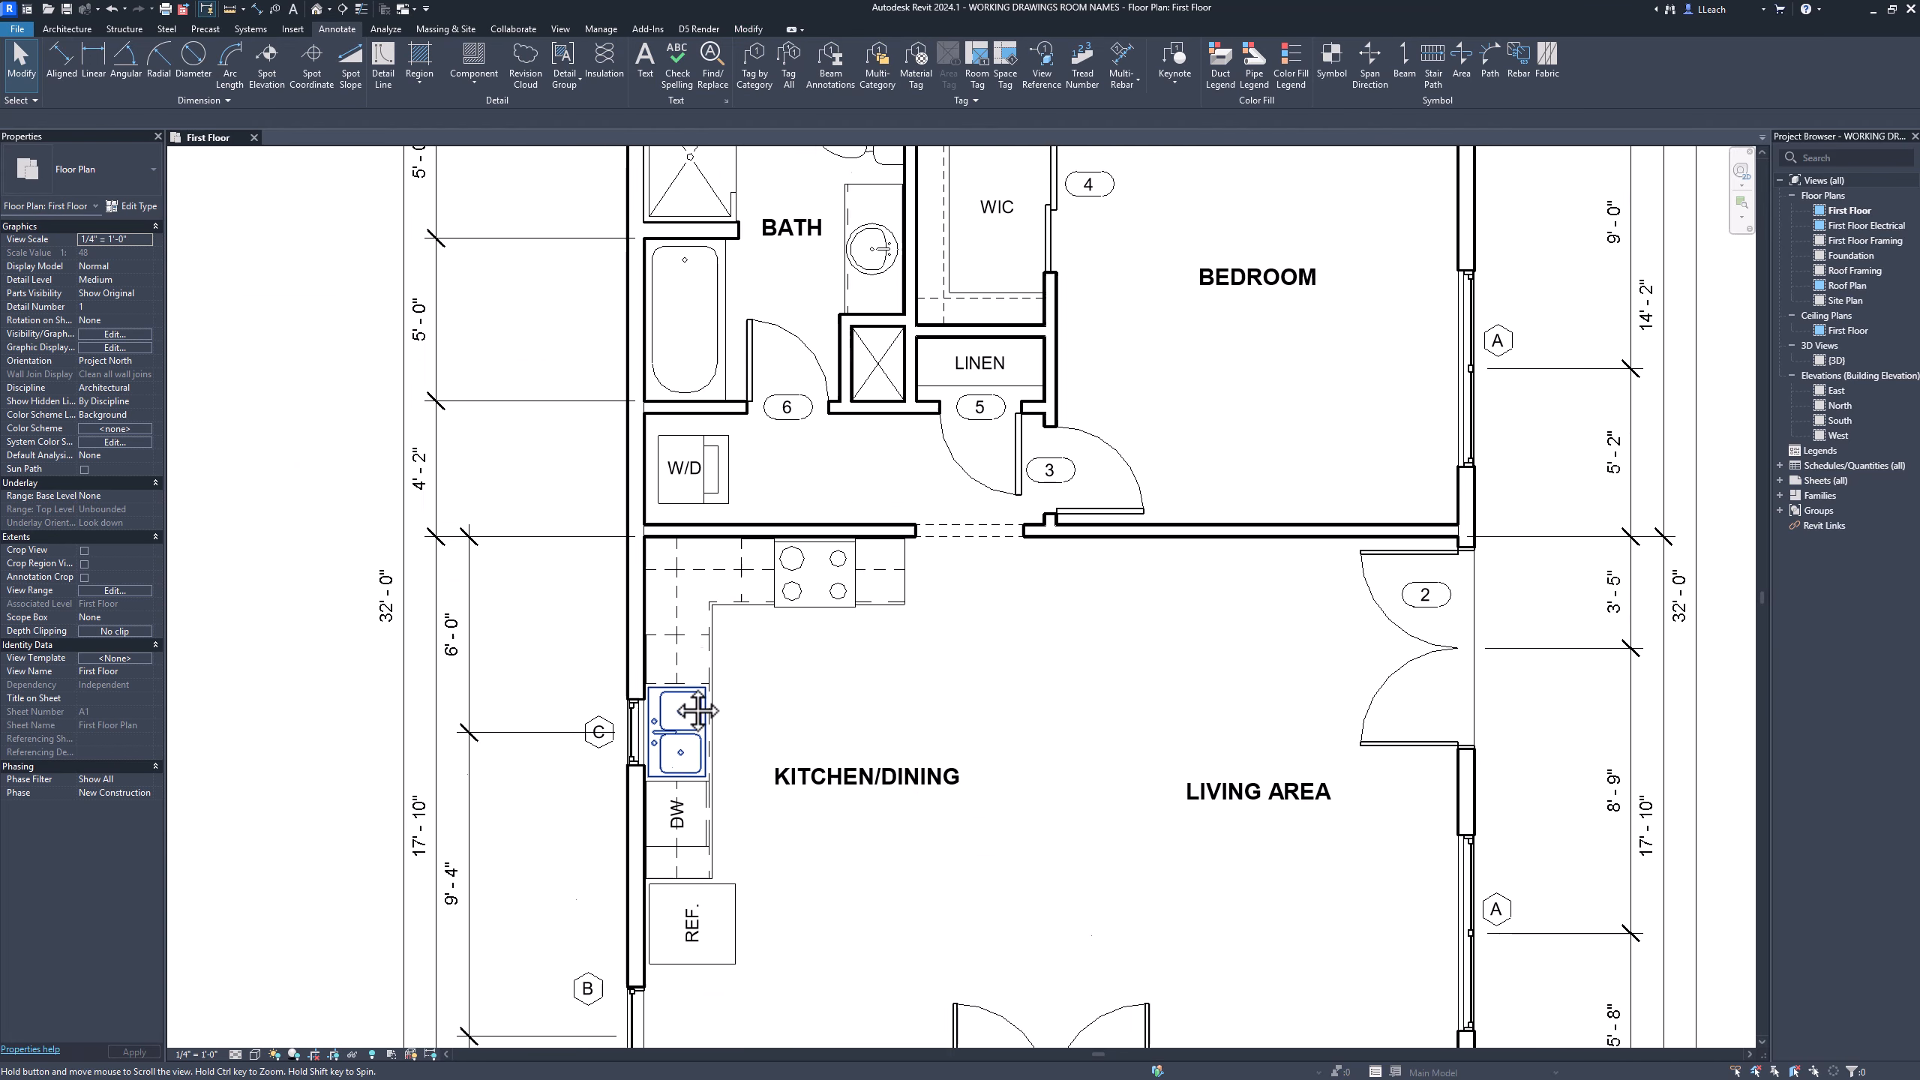
{"action": "scroll", "coordinate": [563, 598], "scroll_direction": "up", "scroll_amount": 5}
{"action": "left_click_drag", "start_coordinate": [536, 583], "coordinate": [547, 642]}
Move window tag B closer to its window on the left exterior wall, keeping it clear of the extension line
{"action": "middle_click_drag", "start_coordinate": [604, 827], "coordinate": [576, 609]}
{"action": "left_click_drag", "start_coordinate": [553, 614], "coordinate": [583, 655]}
{"action": "middle_click_drag", "start_coordinate": [1140, 914], "coordinate": [833, 584]}
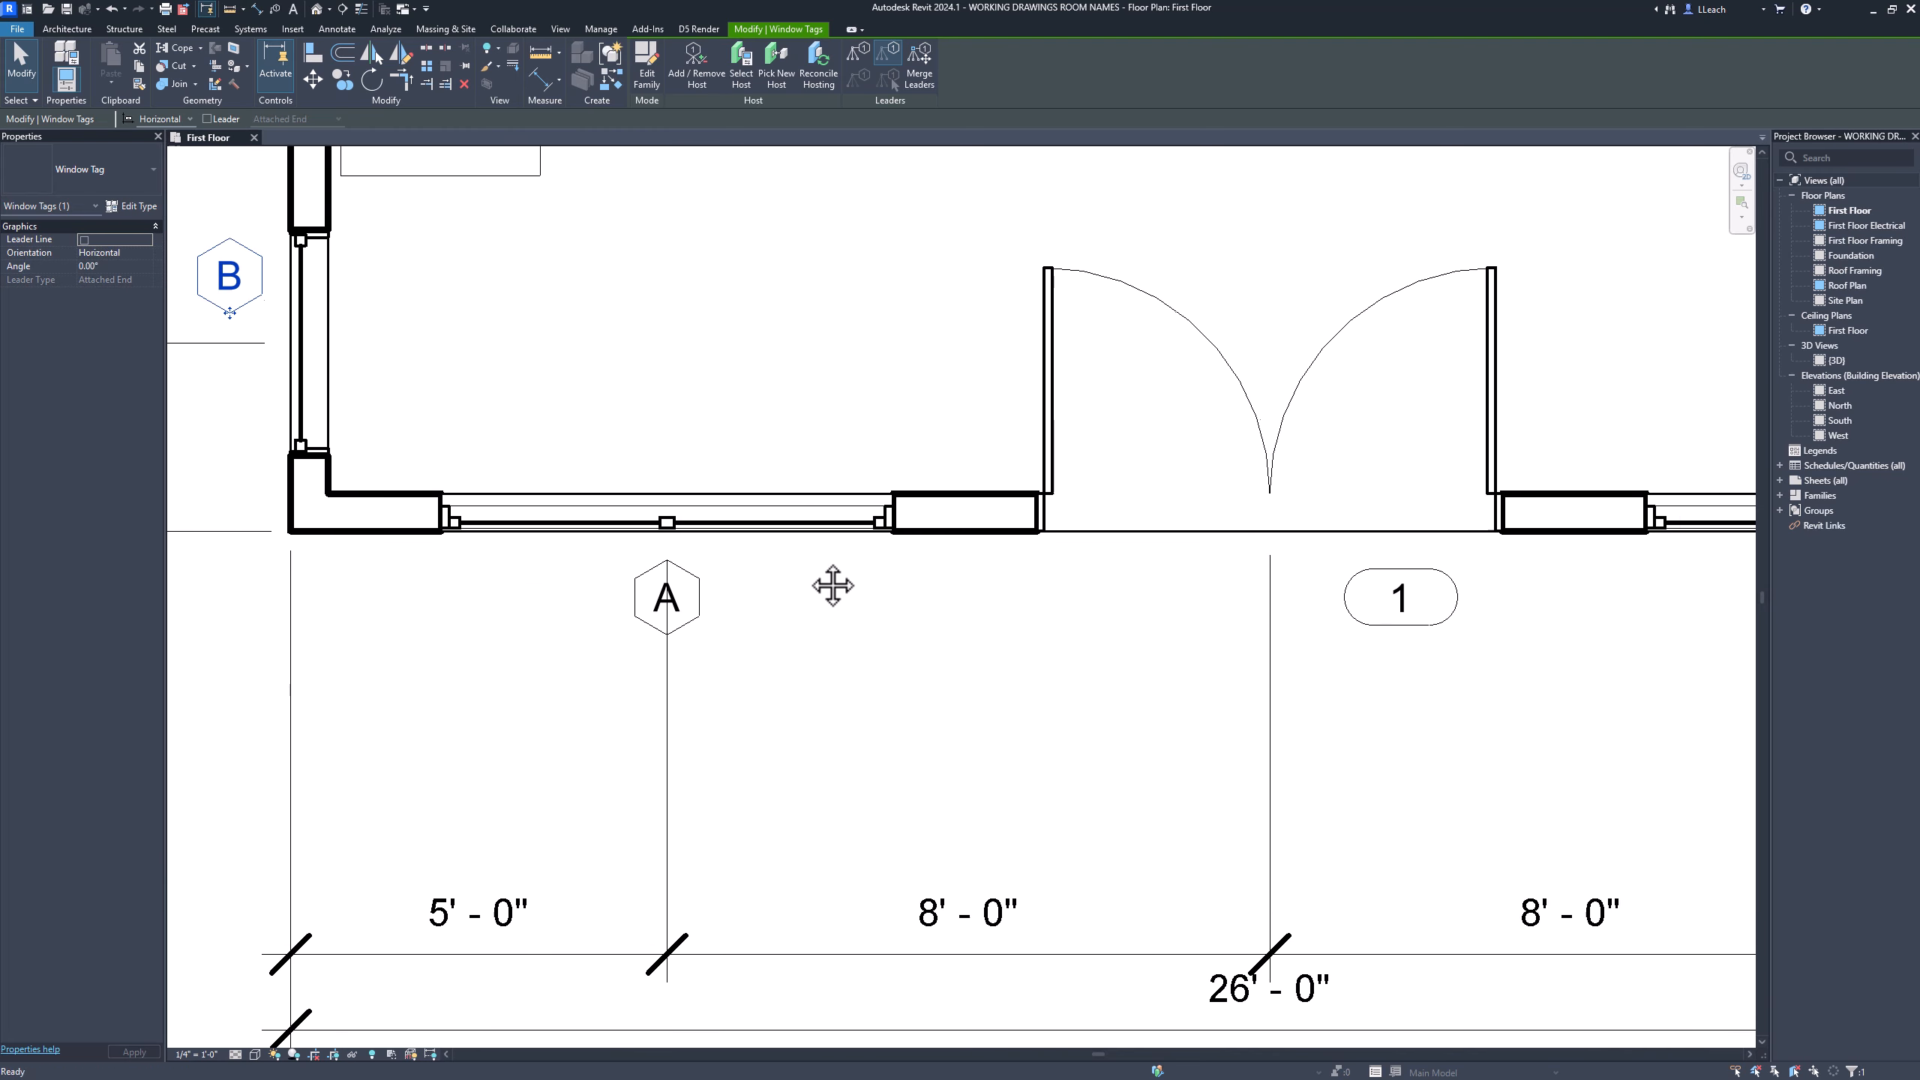
Shift window tag A below the kitchen/dining window to the right of its dimension extension line and deselect it
{"action": "left_click_drag", "start_coordinate": [699, 606], "coordinate": [771, 598]}
{"action": "left_click", "coordinate": [1436, 652]}
{"action": "scroll", "coordinate": [1530, 613], "scroll_direction": "up", "scroll_amount": 1}
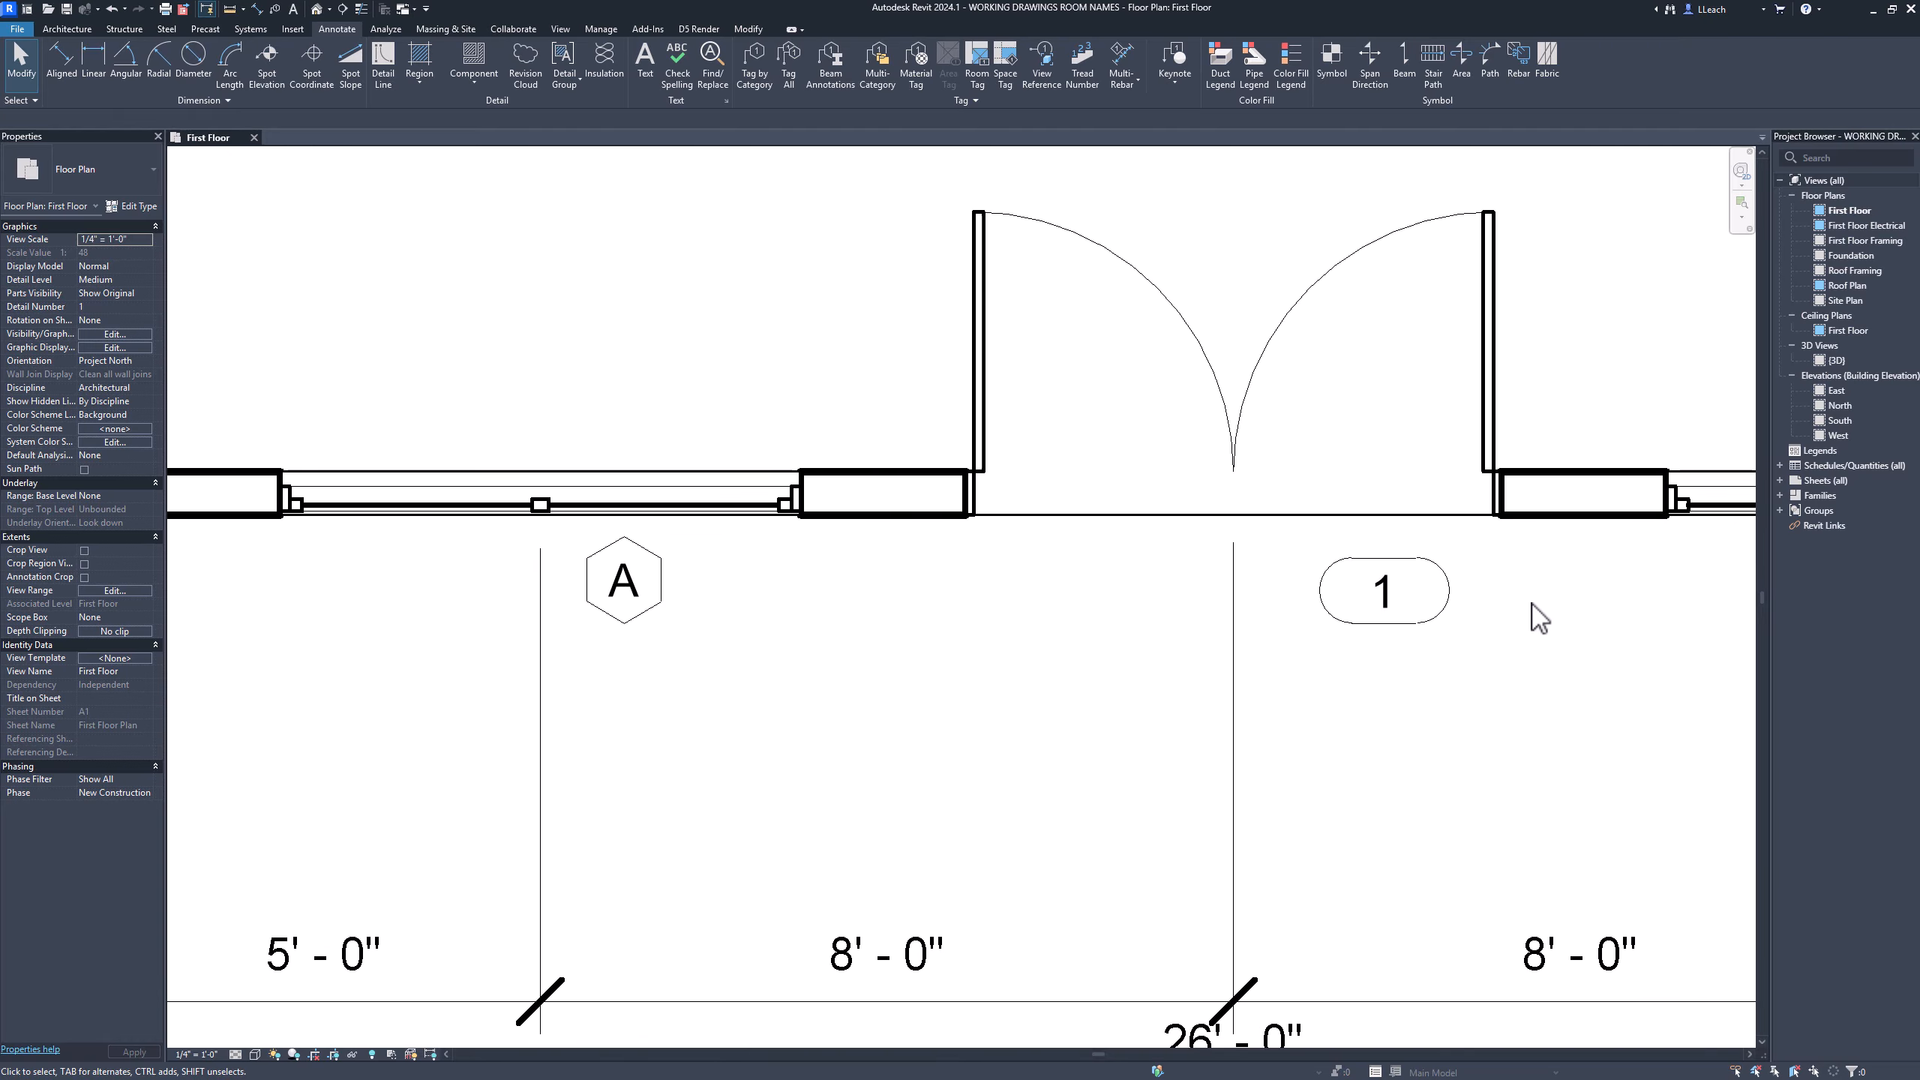
Move door tag 1 from outside the lower exterior wall up into the double door's swing and deselect it
{"action": "mouse_move", "coordinate": [1530, 614]}
{"action": "middle_mouse_down"}
{"action": "mouse_move", "coordinate": [1095, 731]}
{"action": "mouse_move", "coordinate": [930, 794]}
{"action": "mouse_move", "coordinate": [935, 818]}
{"action": "middle_mouse_up"}
{"action": "scroll", "coordinate": [1081, 722], "scroll_direction": "down", "scroll_amount": 4}
{"action": "scroll", "coordinate": [1106, 703], "scroll_direction": "up", "scroll_amount": 1}
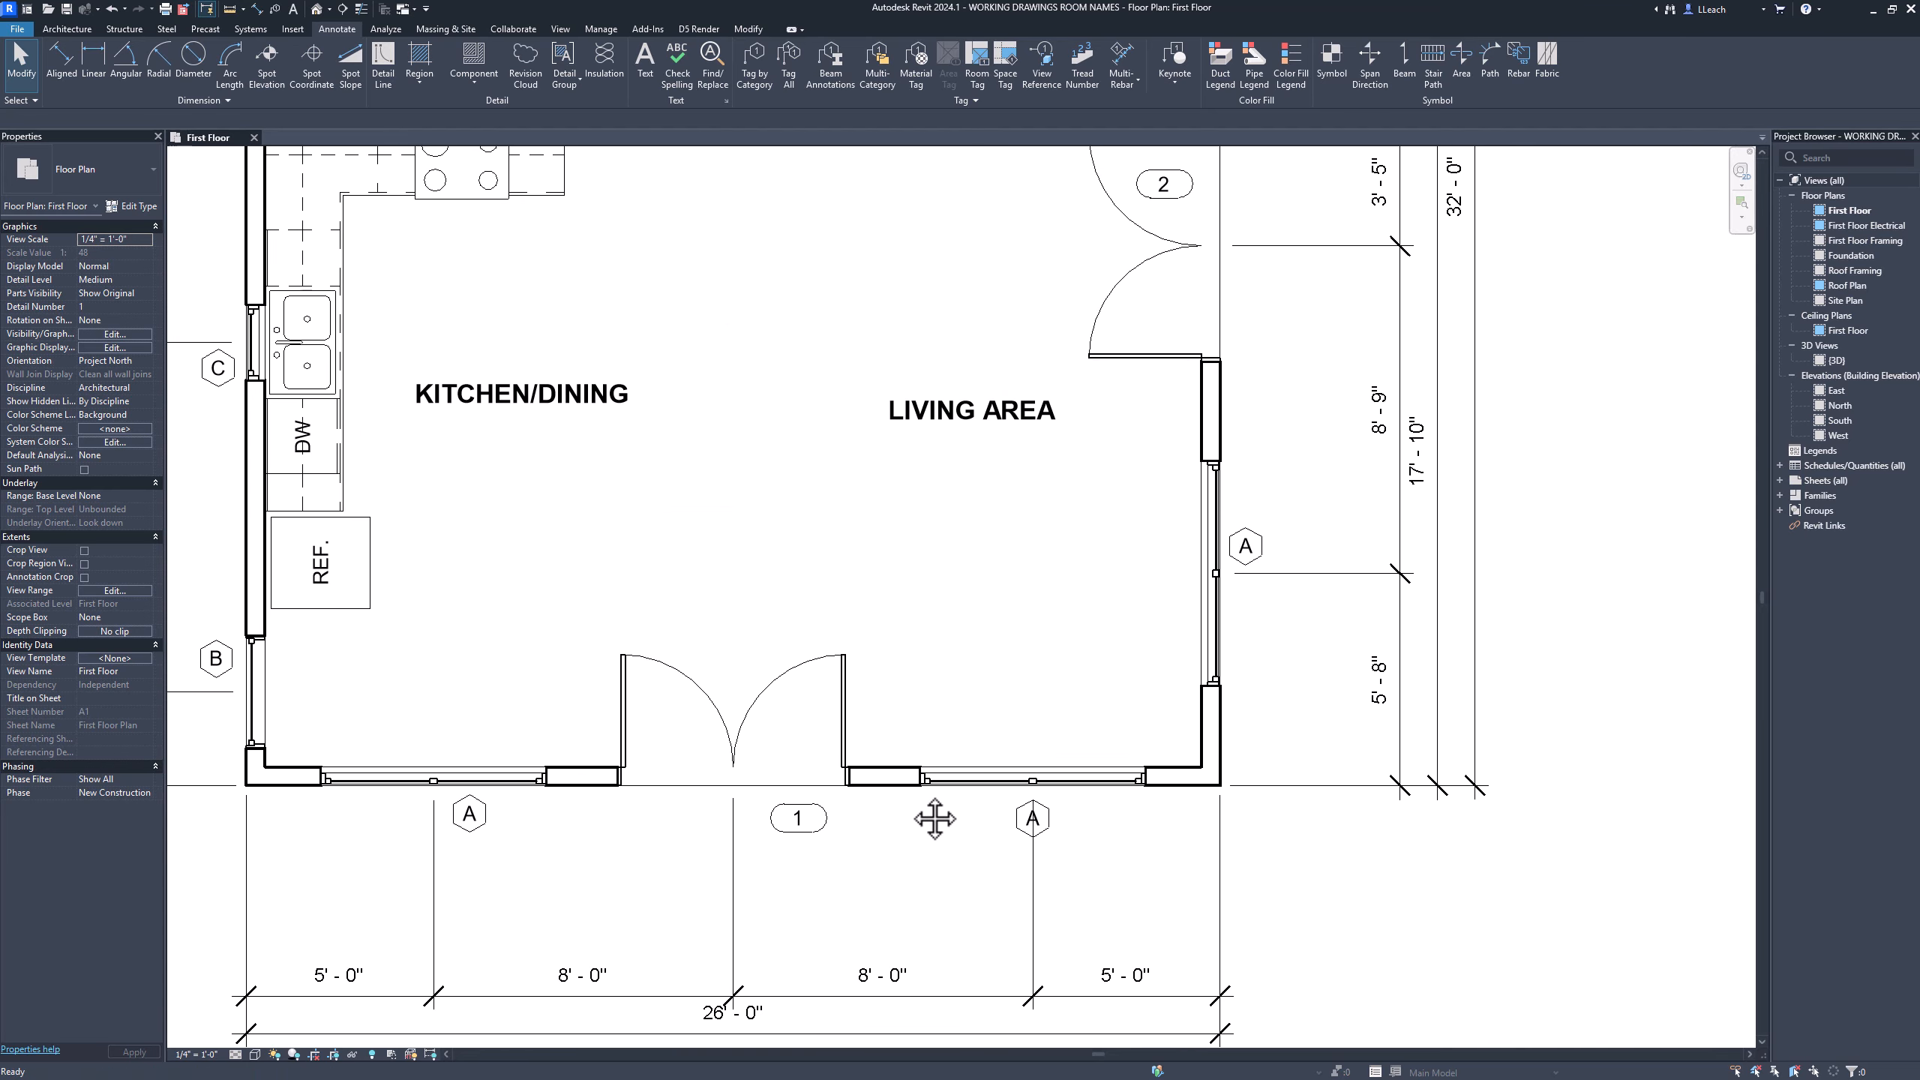
{"action": "left_click", "coordinate": [826, 830]}
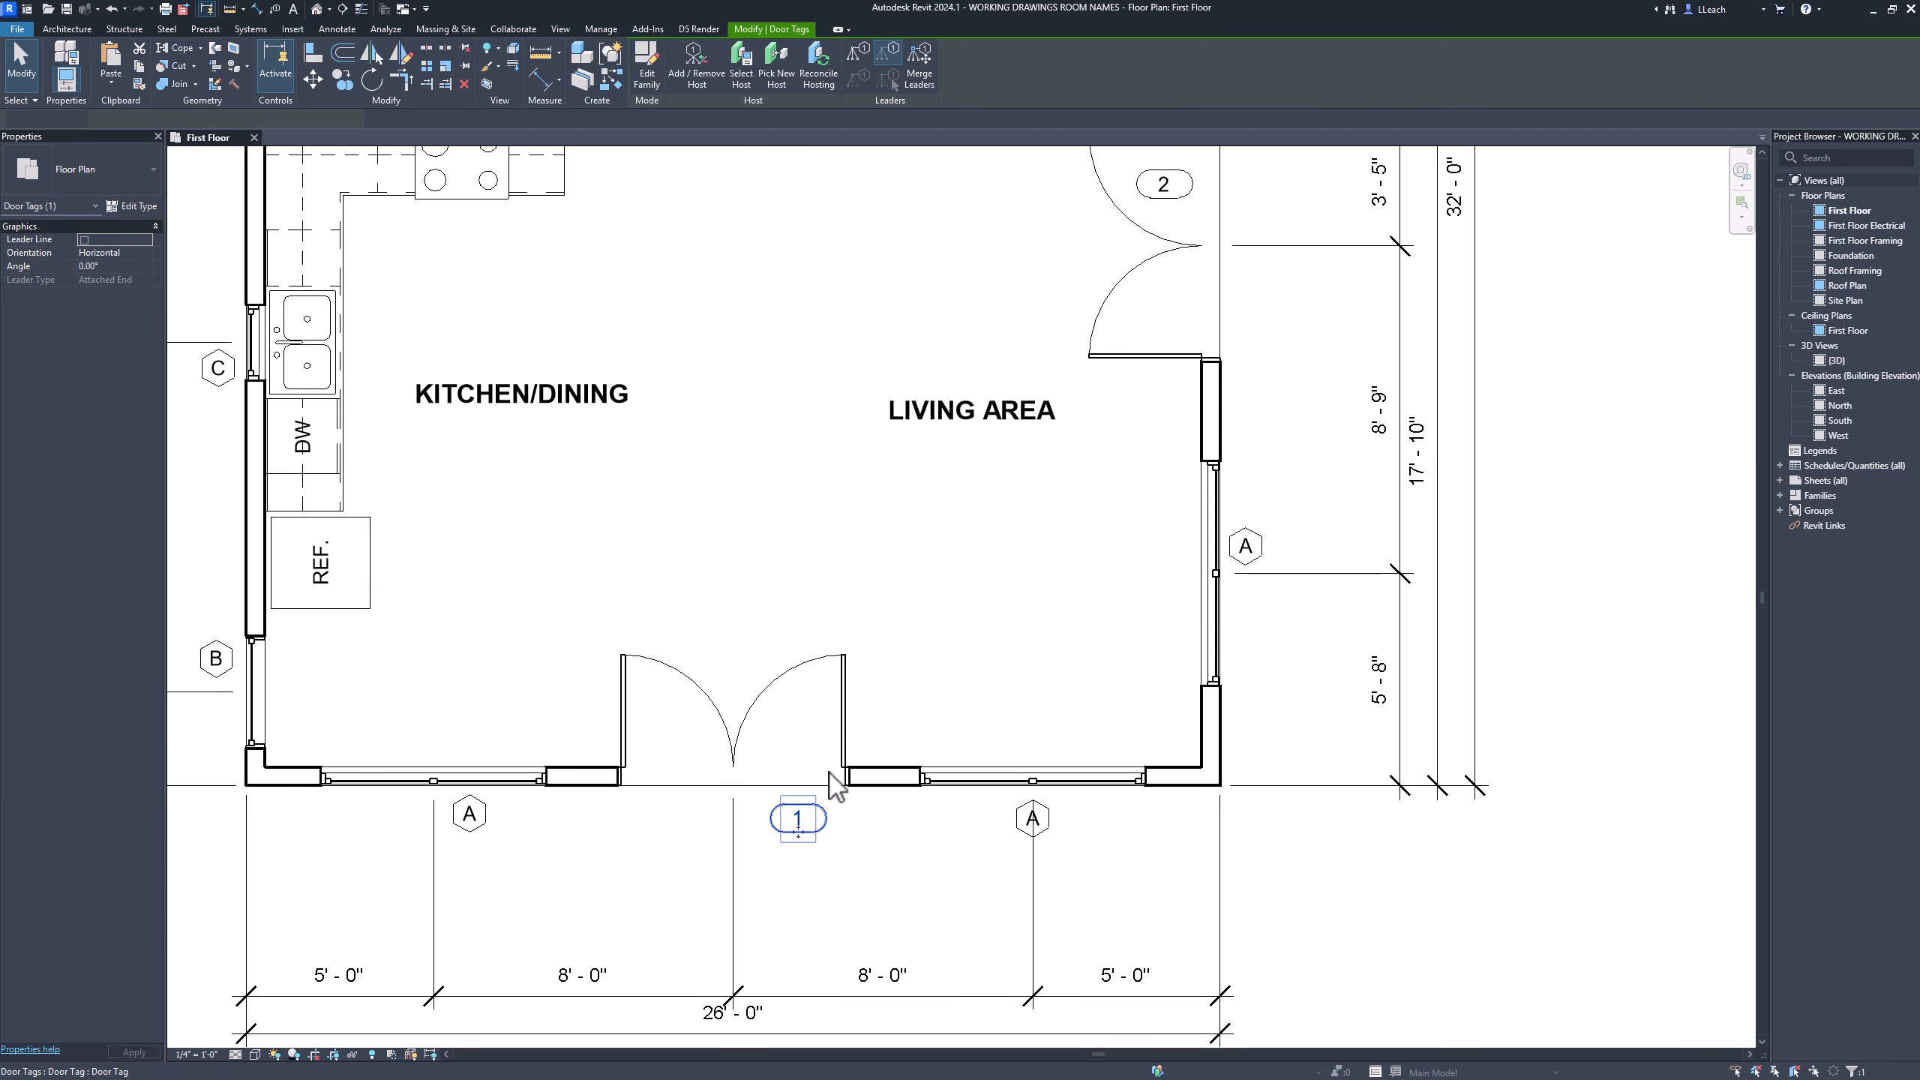
{"action": "left_click_drag", "start_coordinate": [826, 830], "coordinate": [819, 736]}
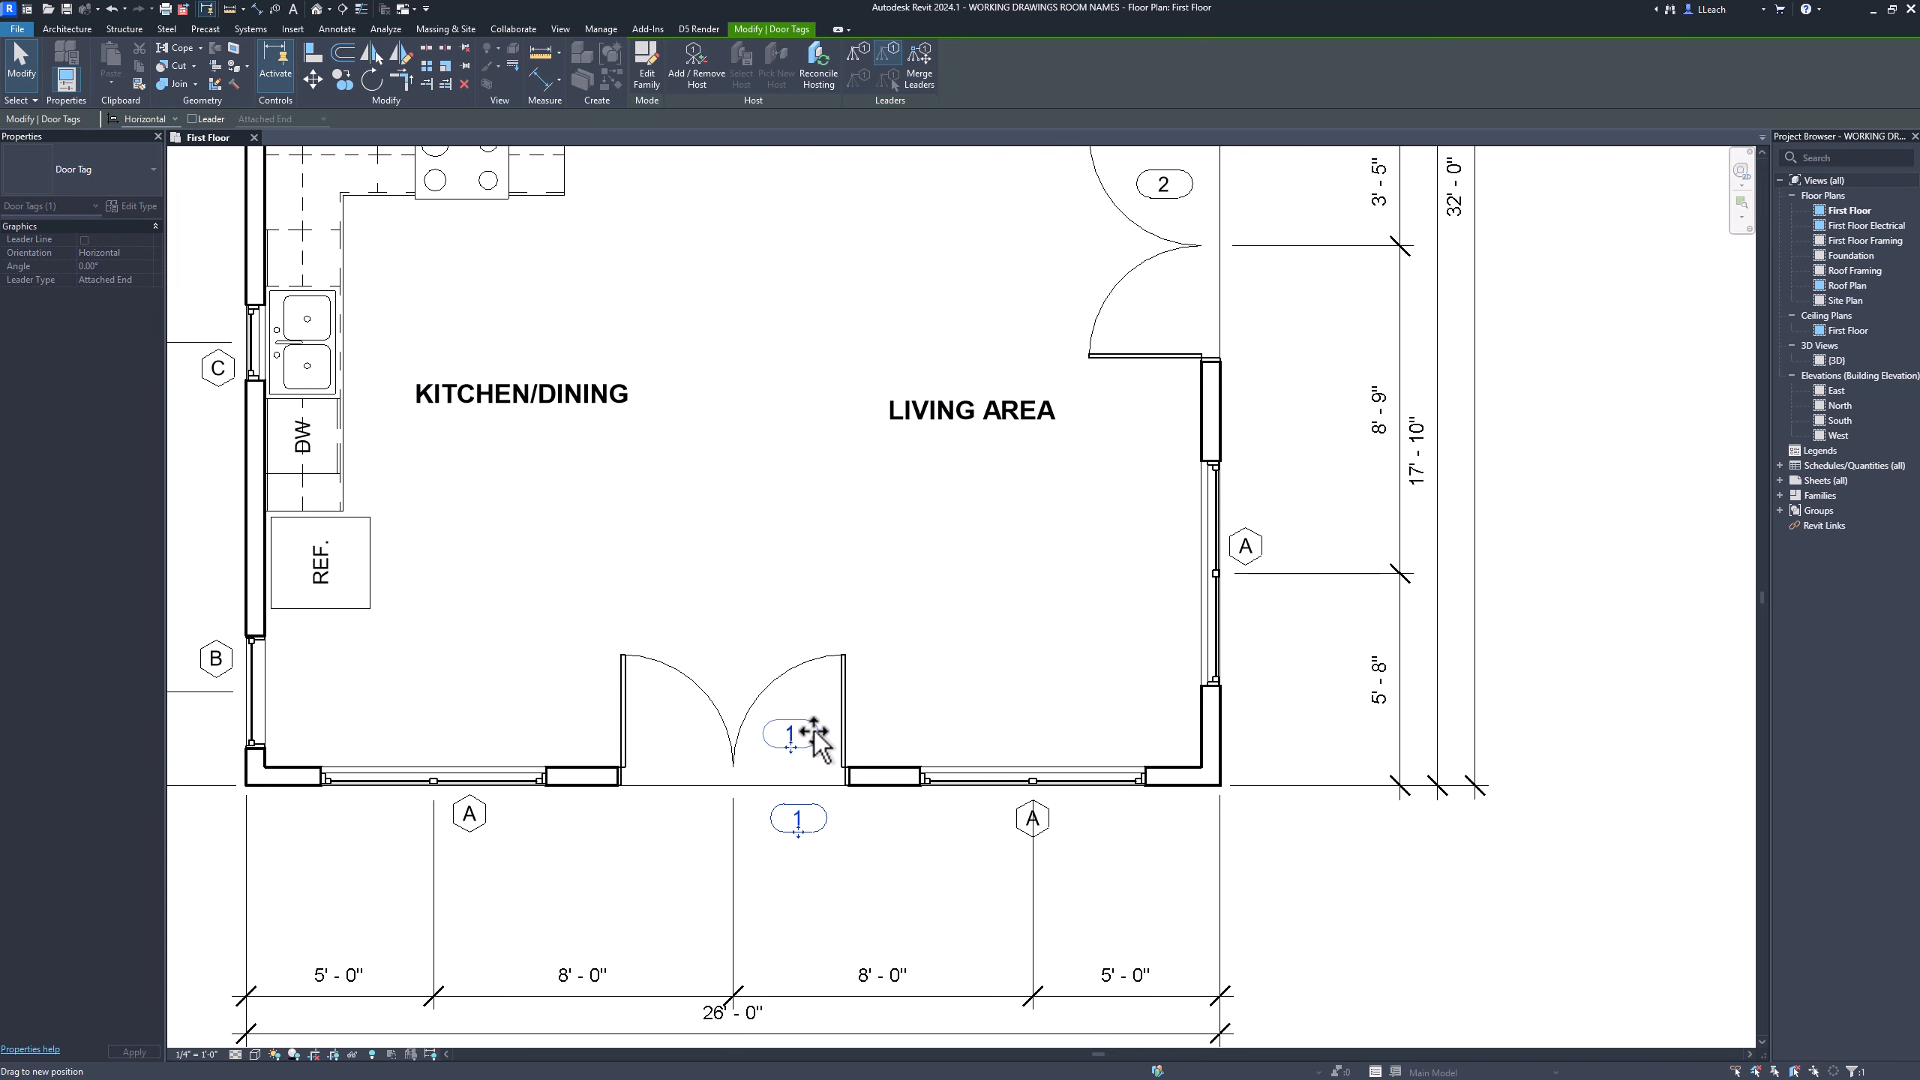
{"action": "left_click_drag", "start_coordinate": [815, 732], "coordinate": [815, 732]}
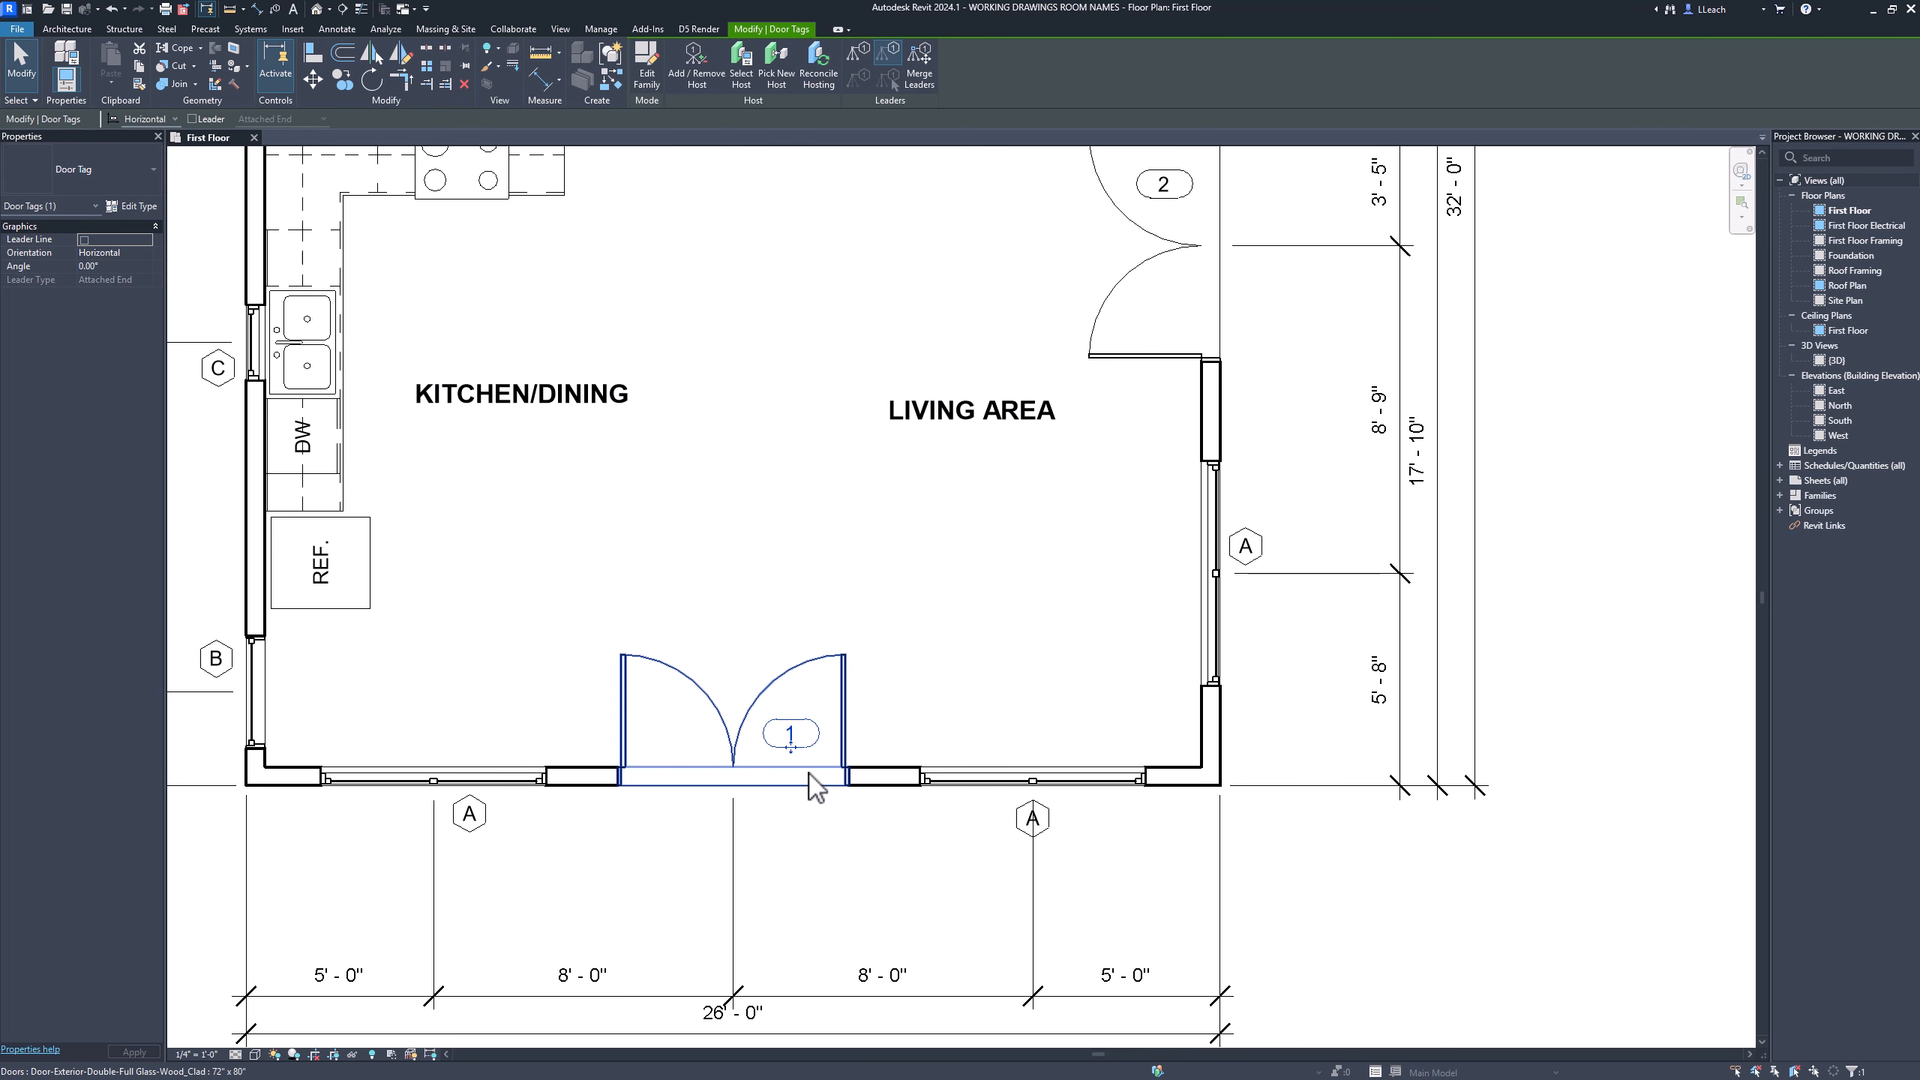
{"action": "left_click_drag", "start_coordinate": [800, 746], "coordinate": [793, 750]}
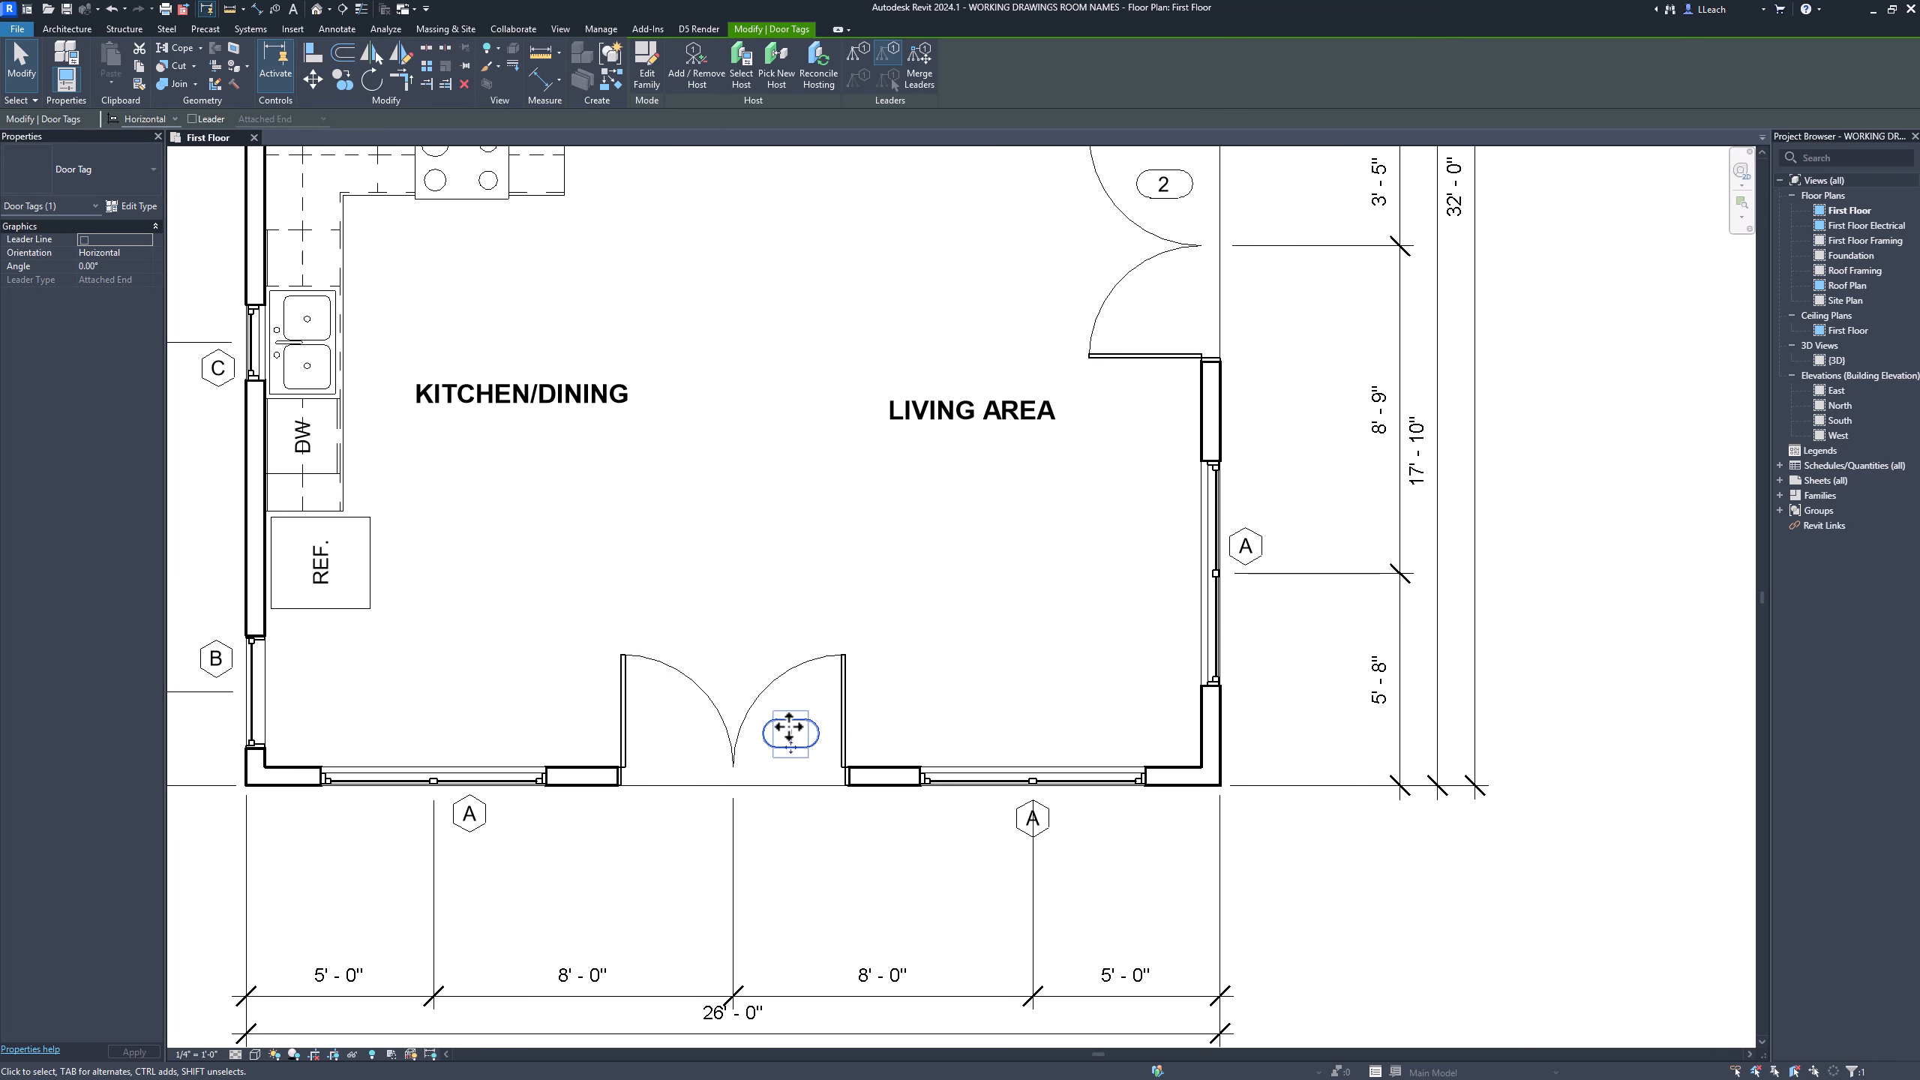
{"action": "key", "text": "Escape"}
Move door tag 3 into the bedroom door's swing and door tag 5 down into the linen closet door's swing
{"action": "scroll", "coordinate": [1029, 617], "scroll_direction": "down", "scroll_amount": 4}
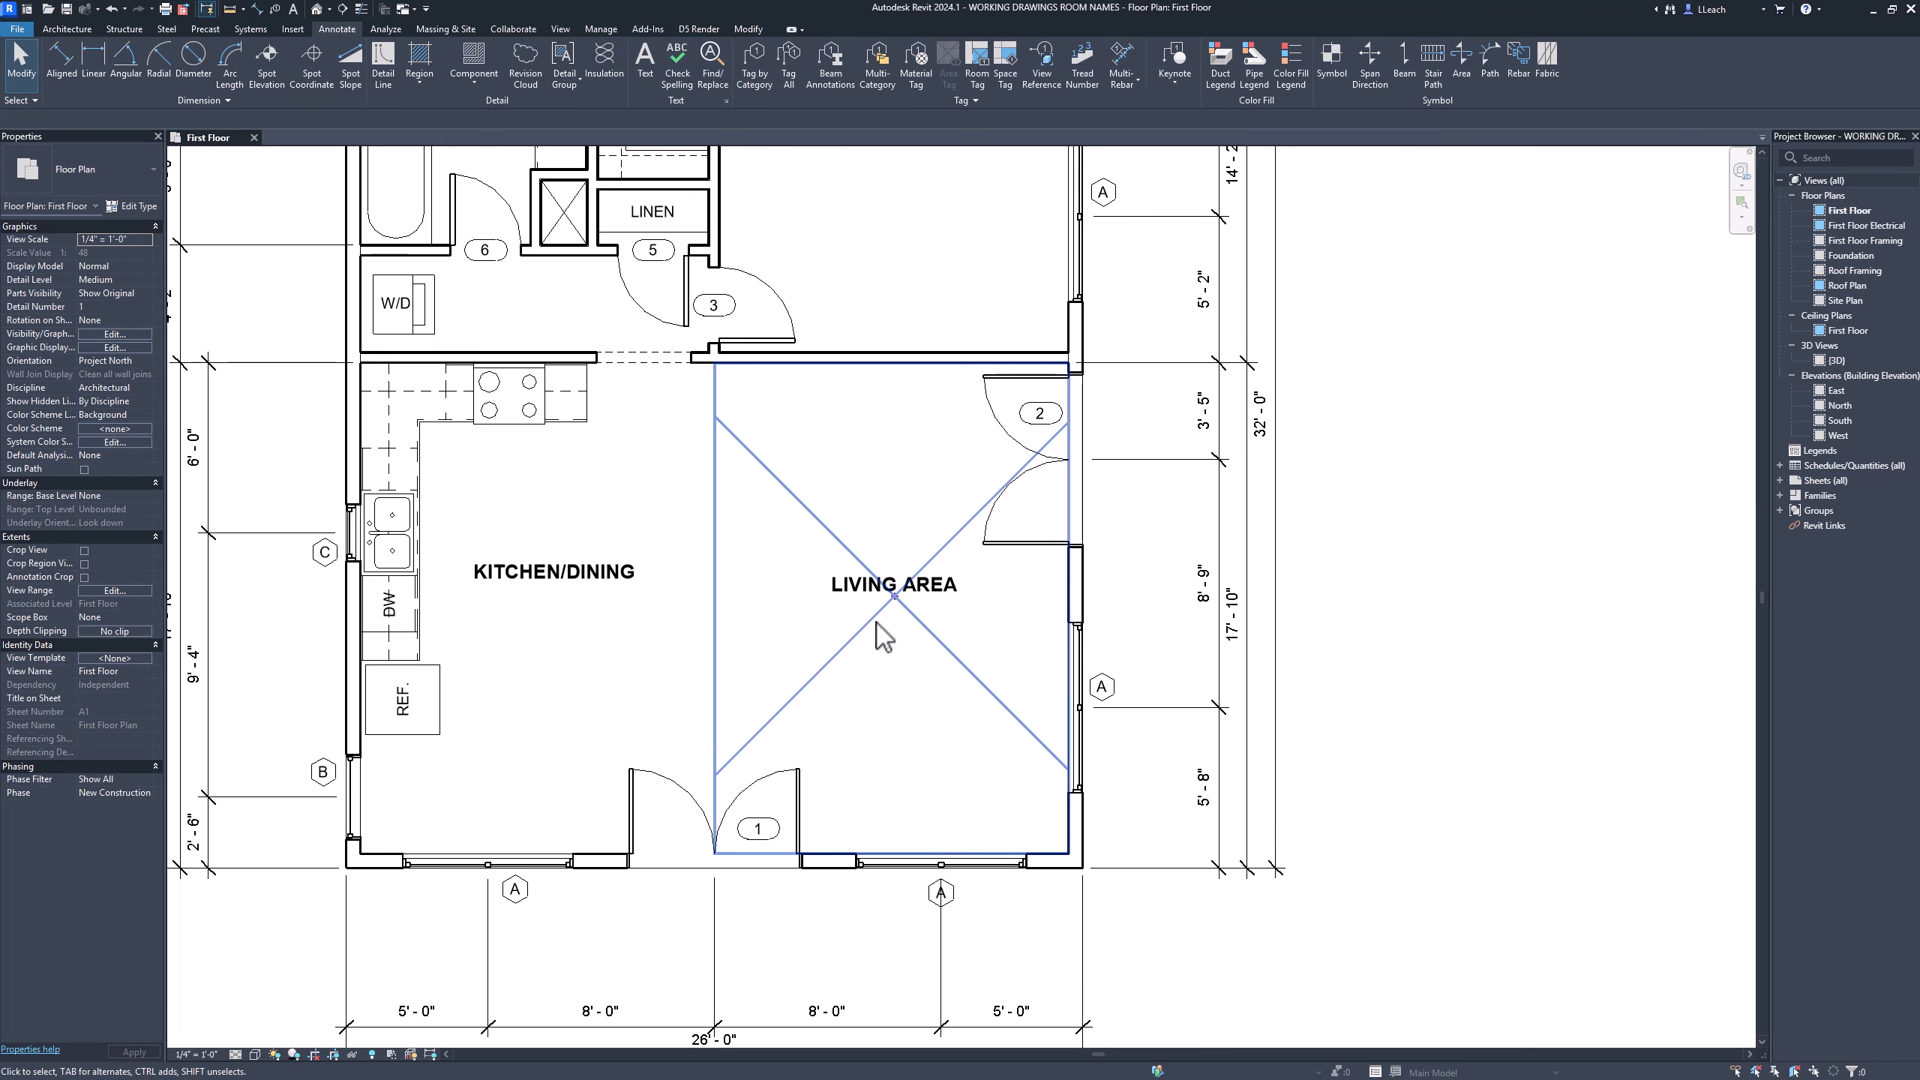
{"action": "scroll", "coordinate": [750, 480], "scroll_direction": "up", "scroll_amount": 3}
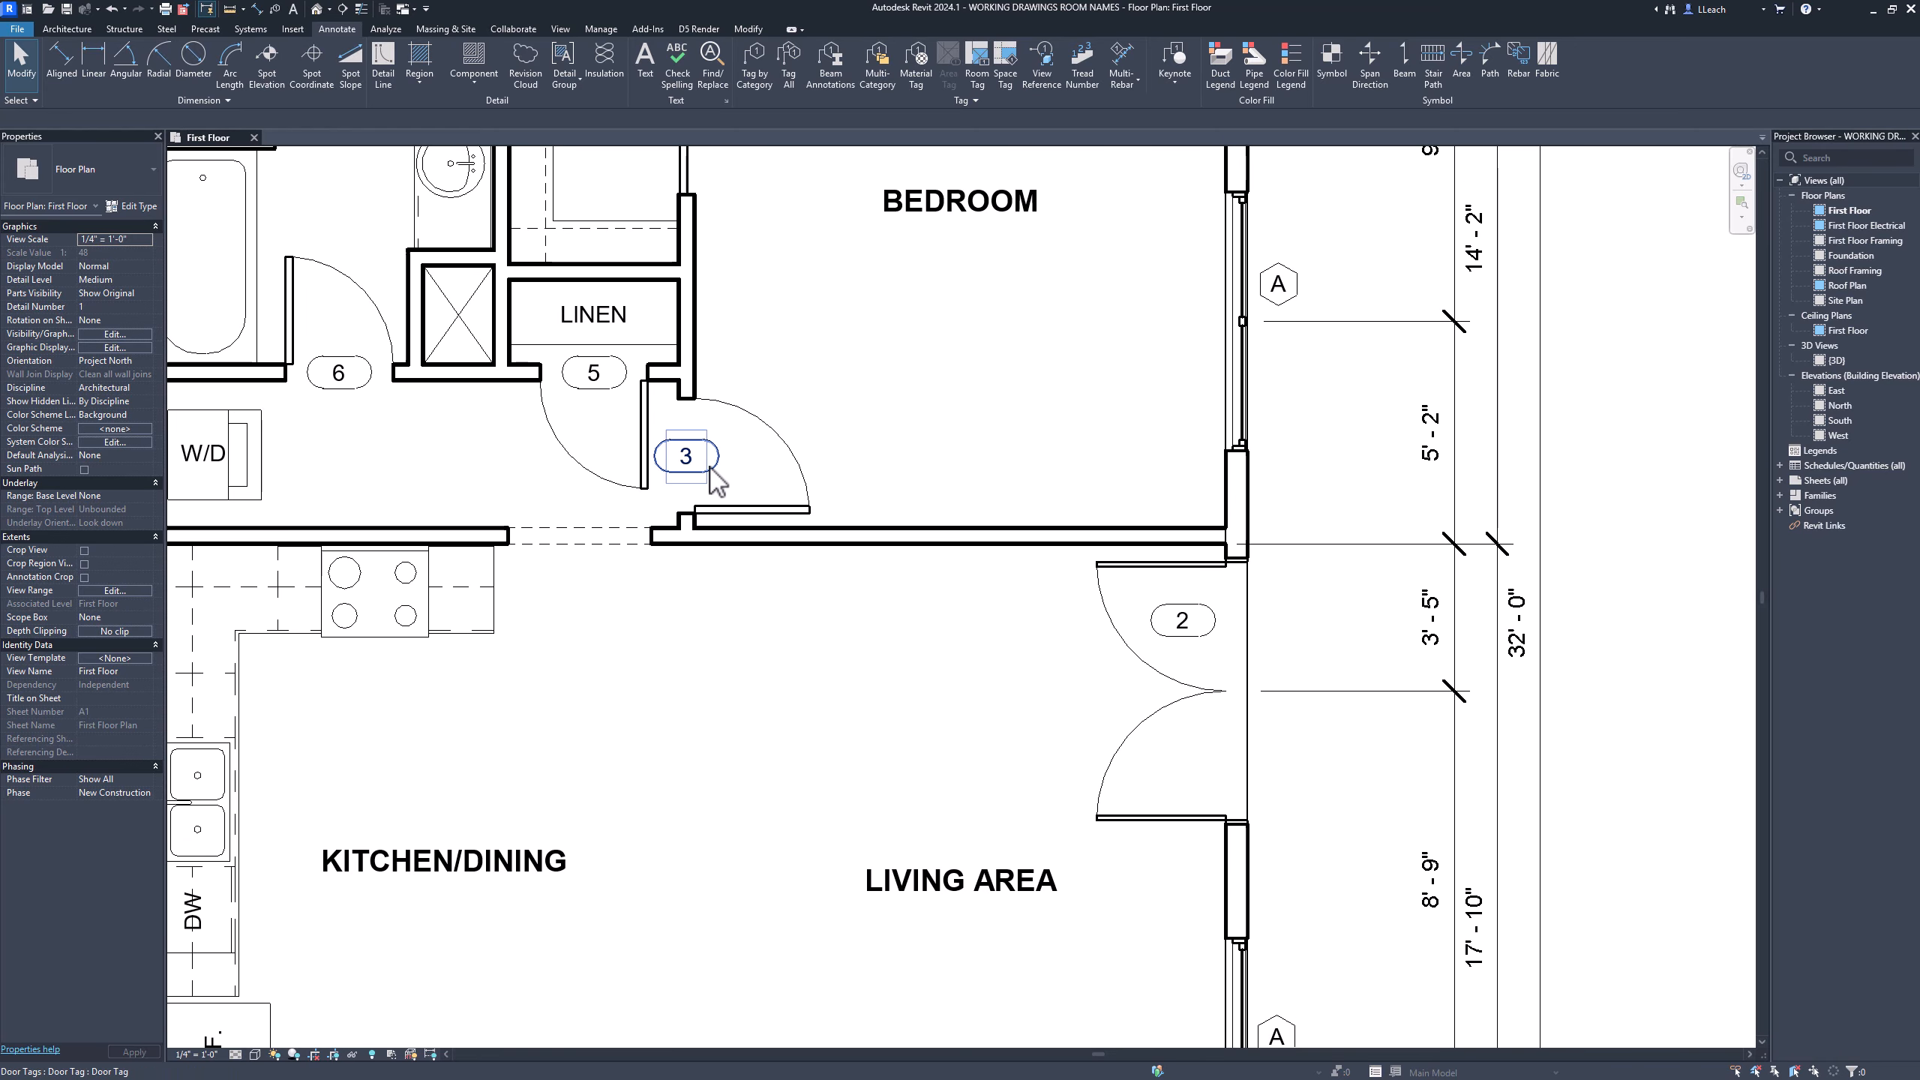
{"action": "left_click_drag", "start_coordinate": [724, 470], "coordinate": [759, 477]}
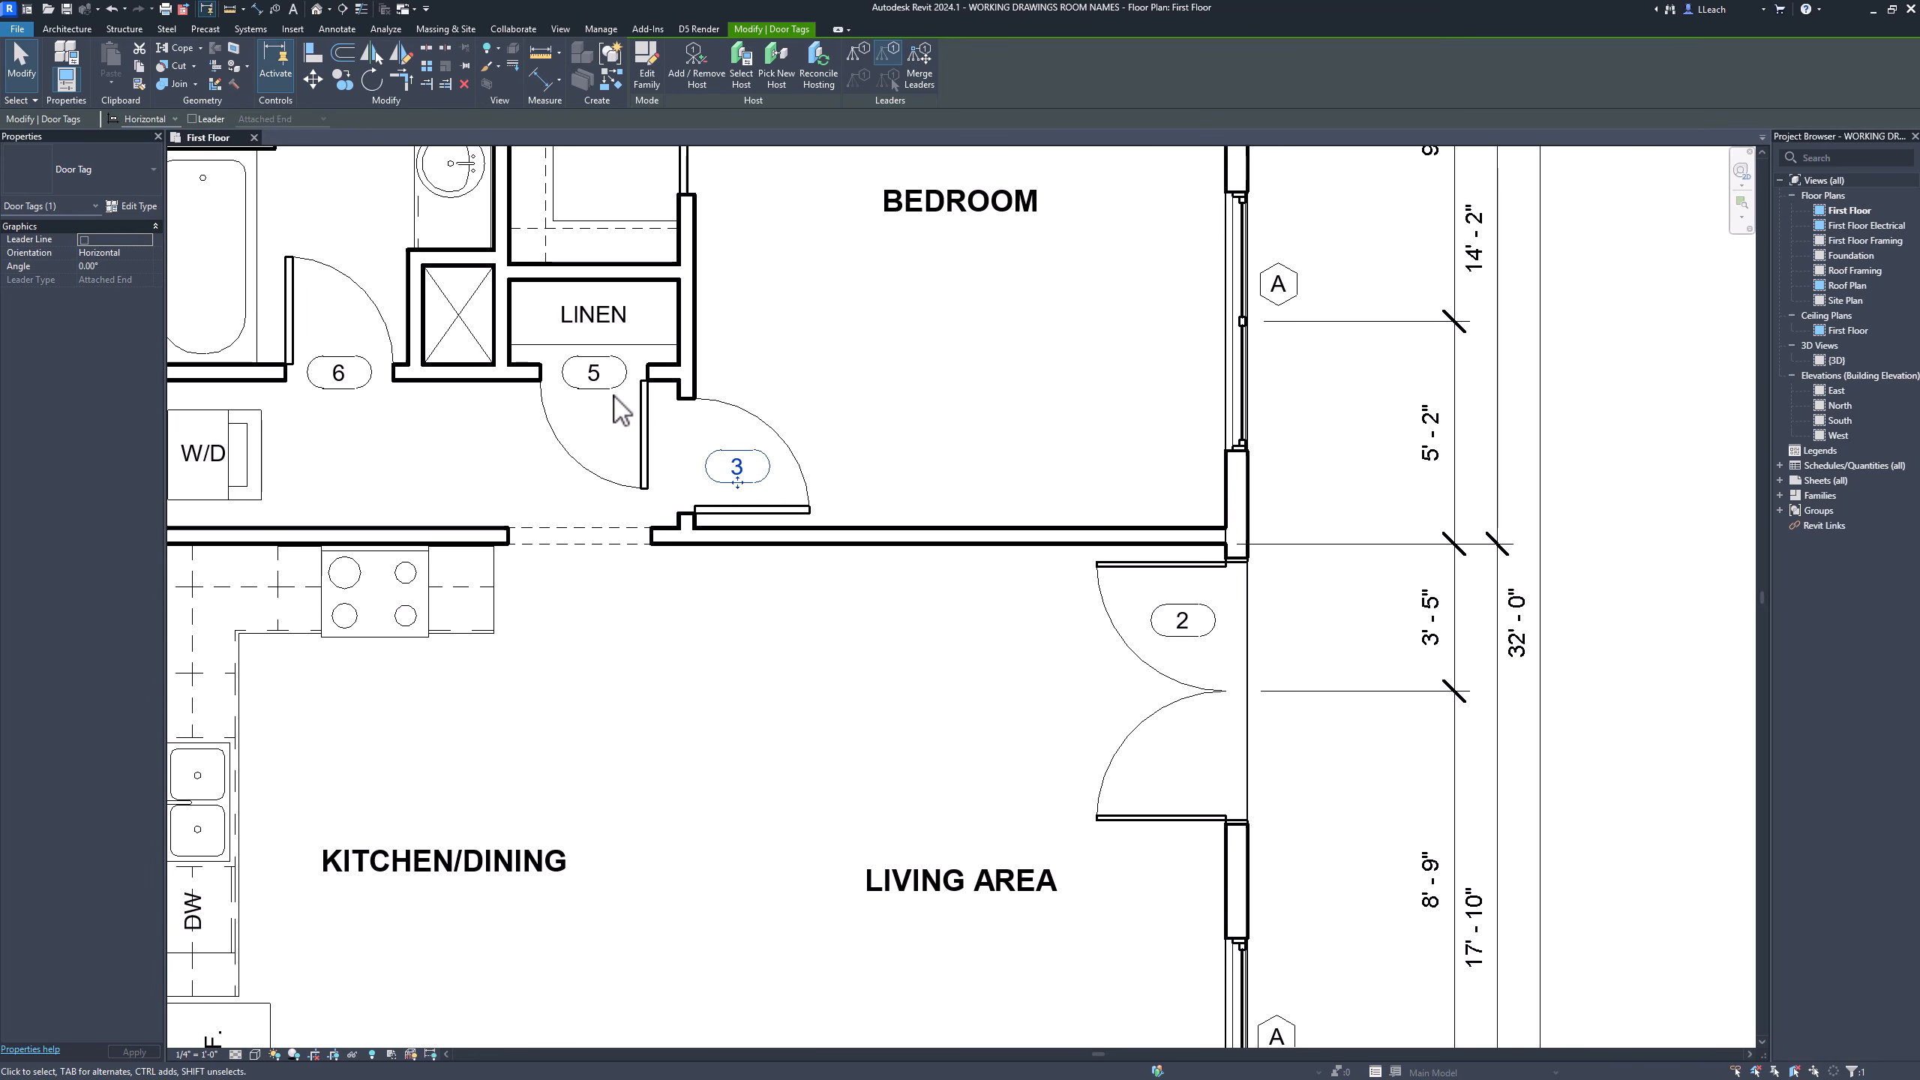
{"action": "left_click_drag", "start_coordinate": [614, 400], "coordinate": [613, 444]}
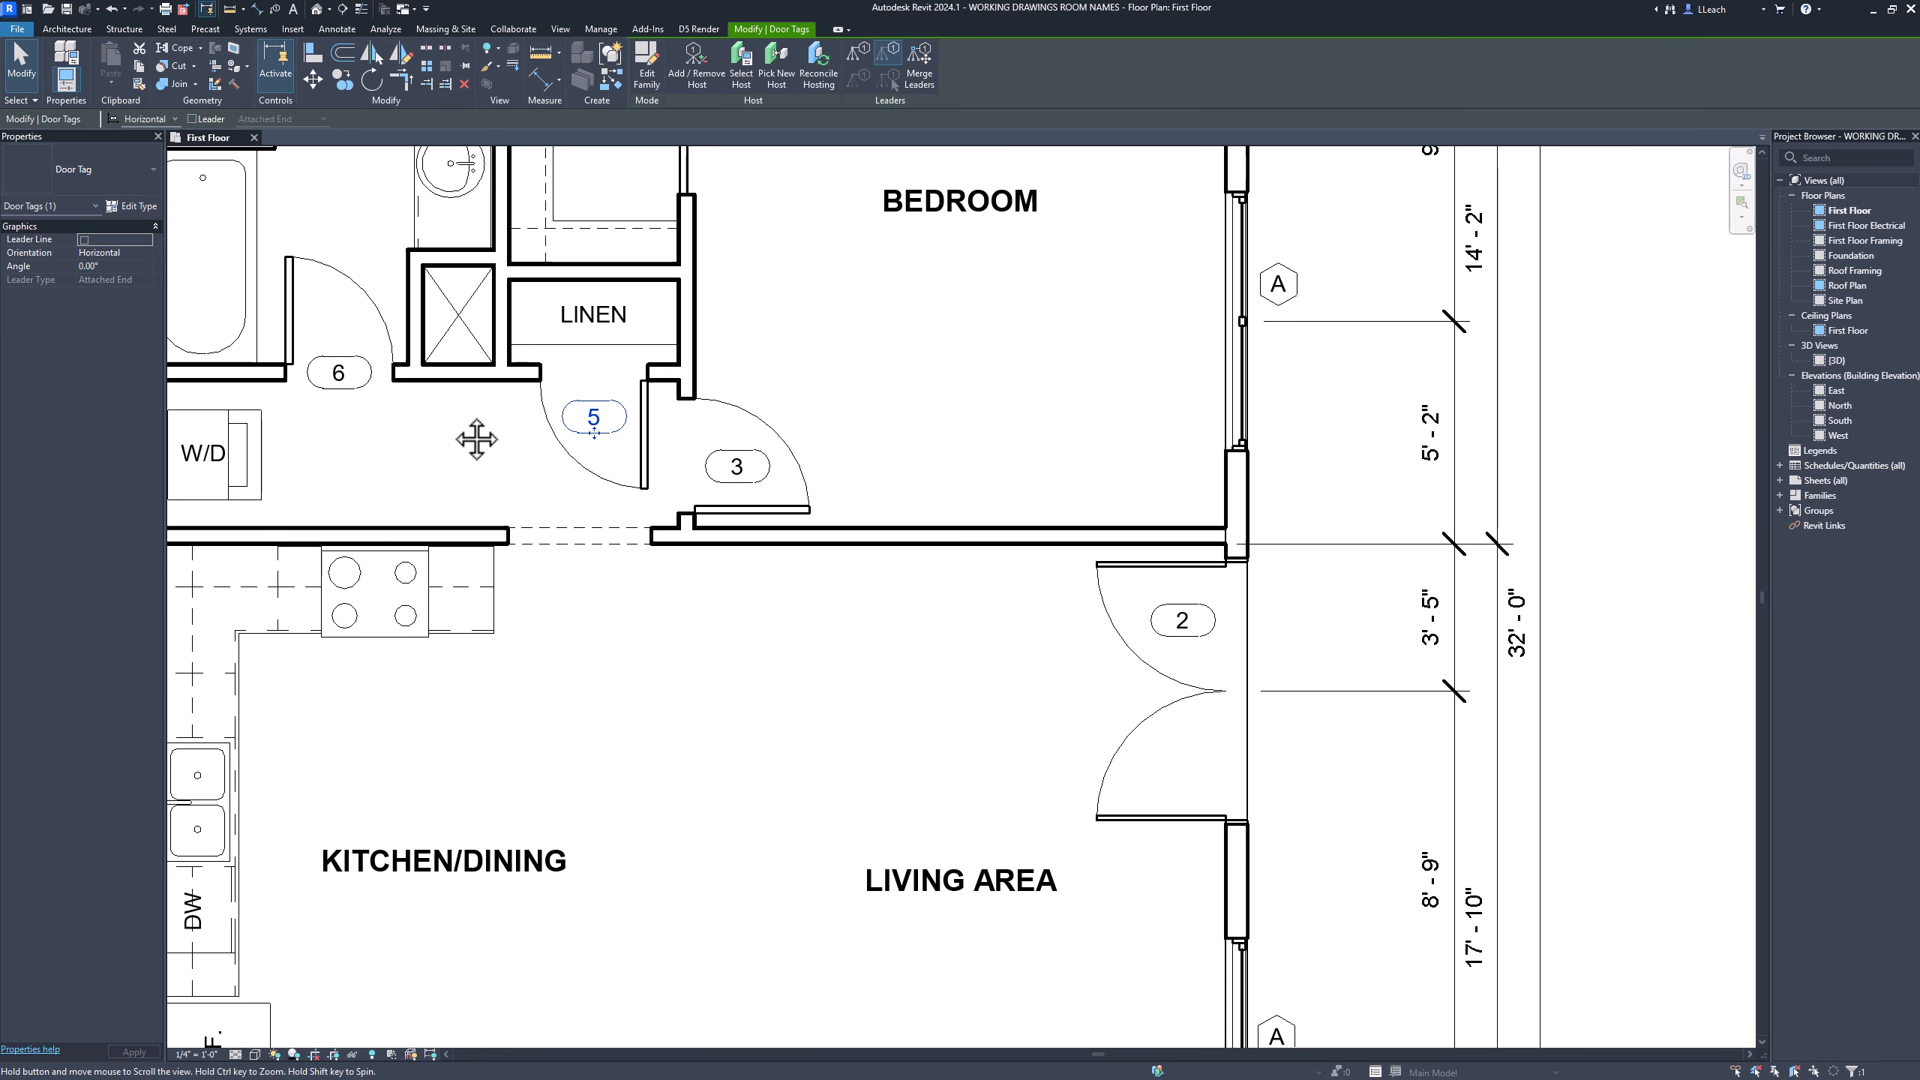
{"action": "middle_click_drag", "start_coordinate": [484, 434], "coordinate": [627, 561]}
{"action": "left_click_drag", "start_coordinate": [514, 497], "coordinate": [505, 471]}
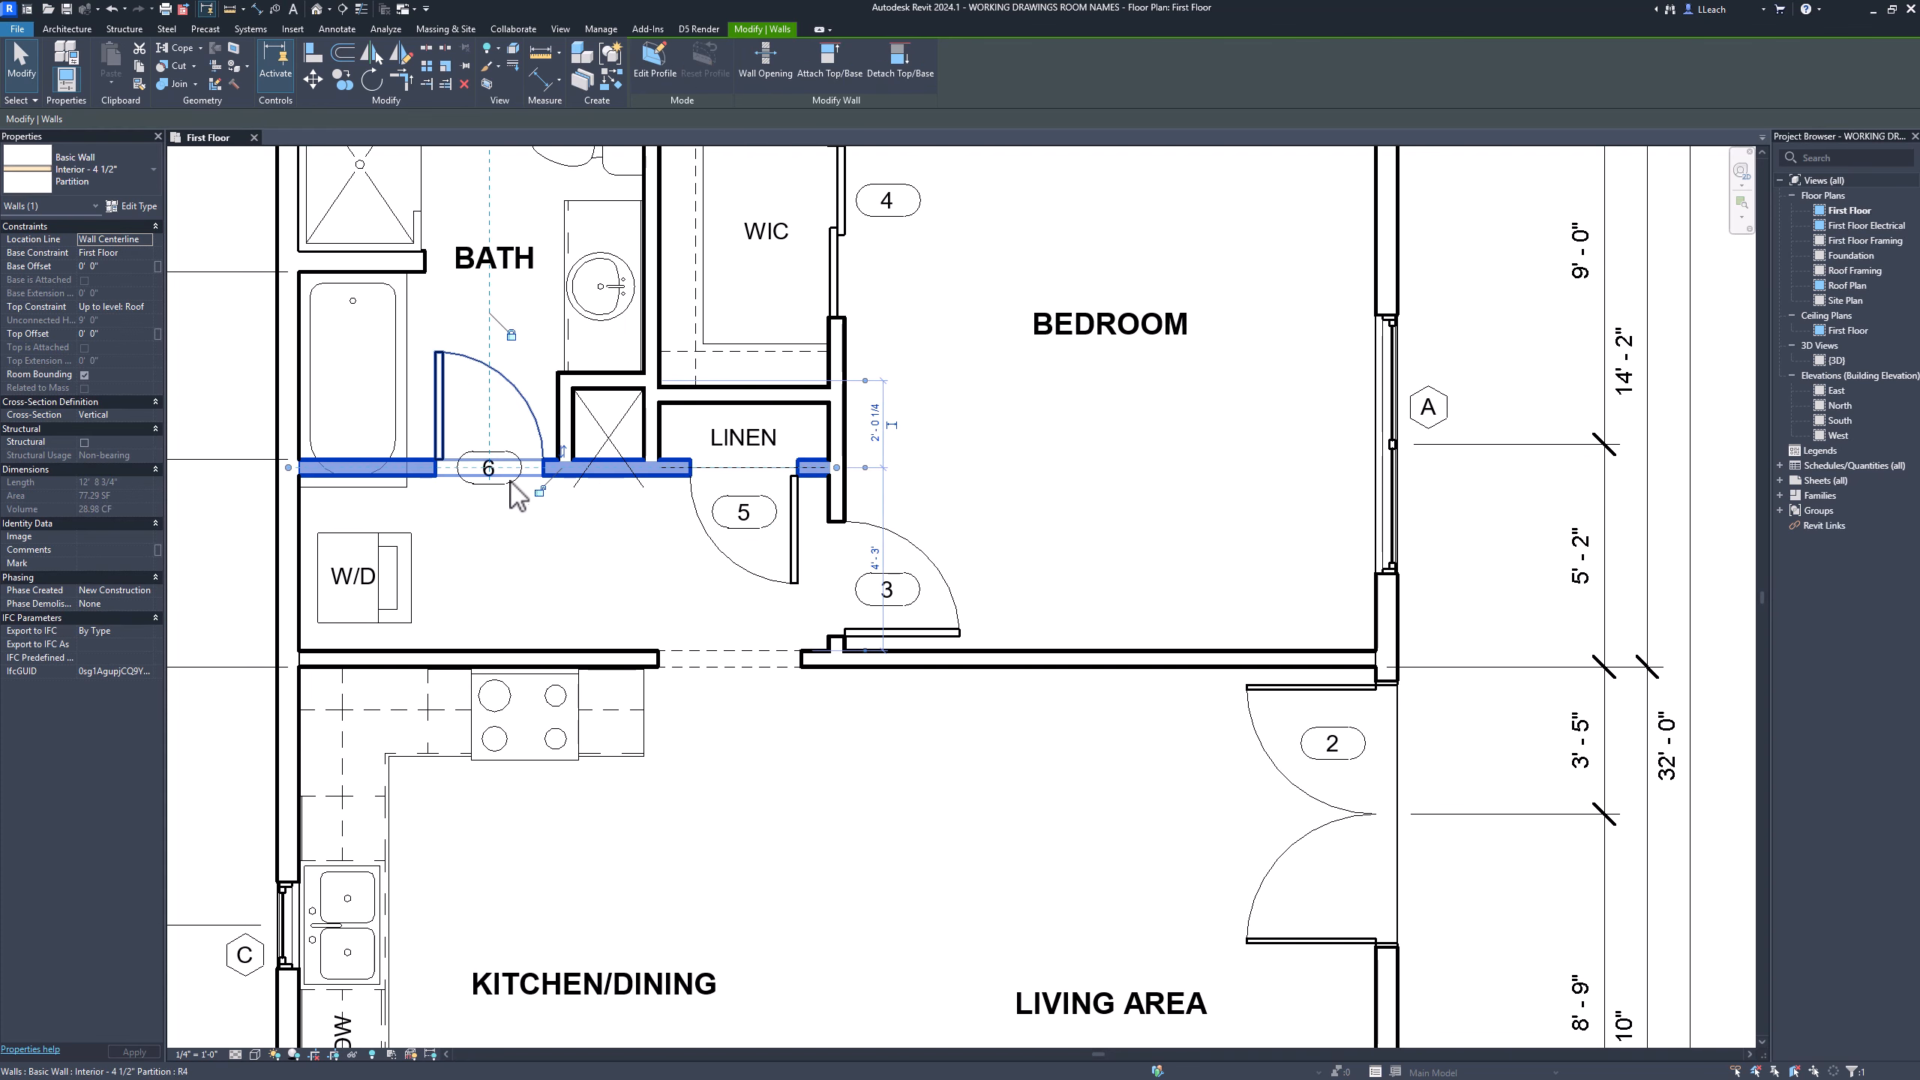
{"action": "left_click", "coordinate": [111, 9]}
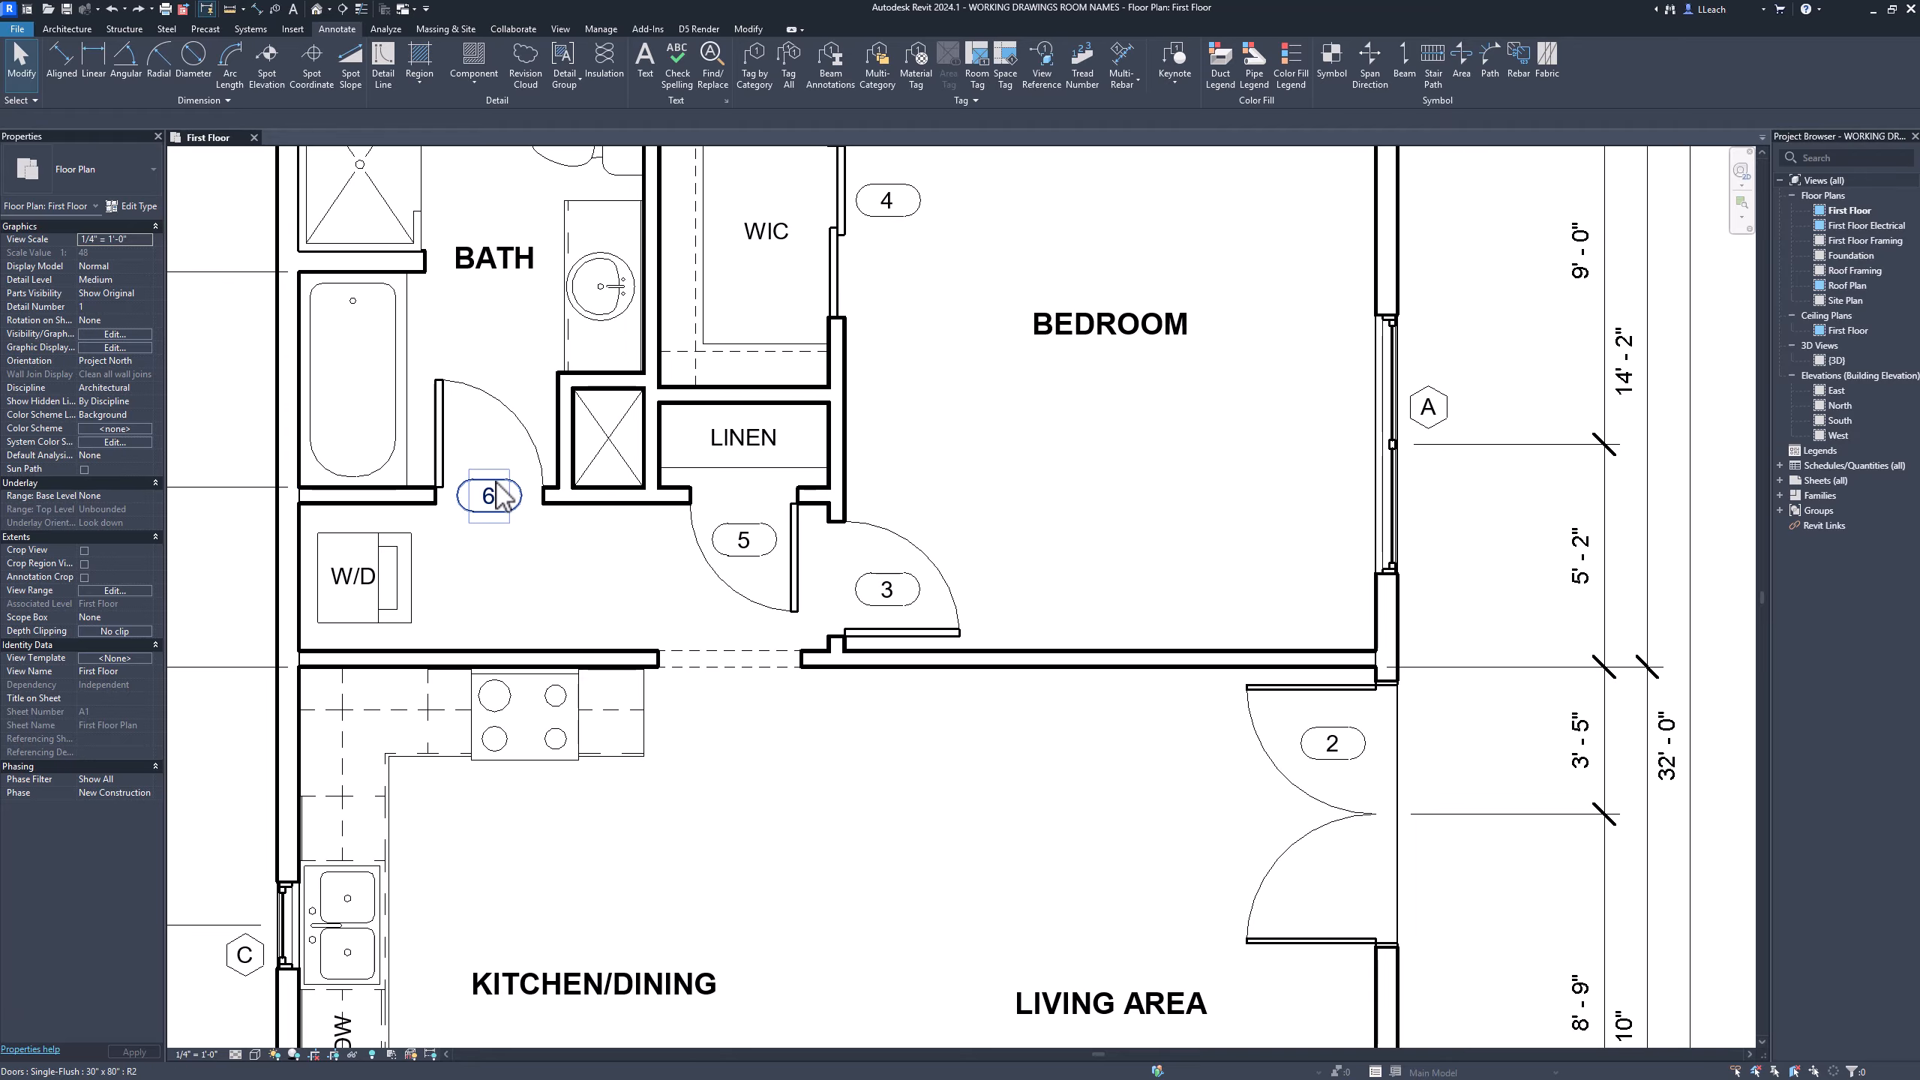
Move door tag 6 up off the wall into the bath door's swing
{"action": "left_click_drag", "start_coordinate": [499, 479], "coordinate": [499, 440]}
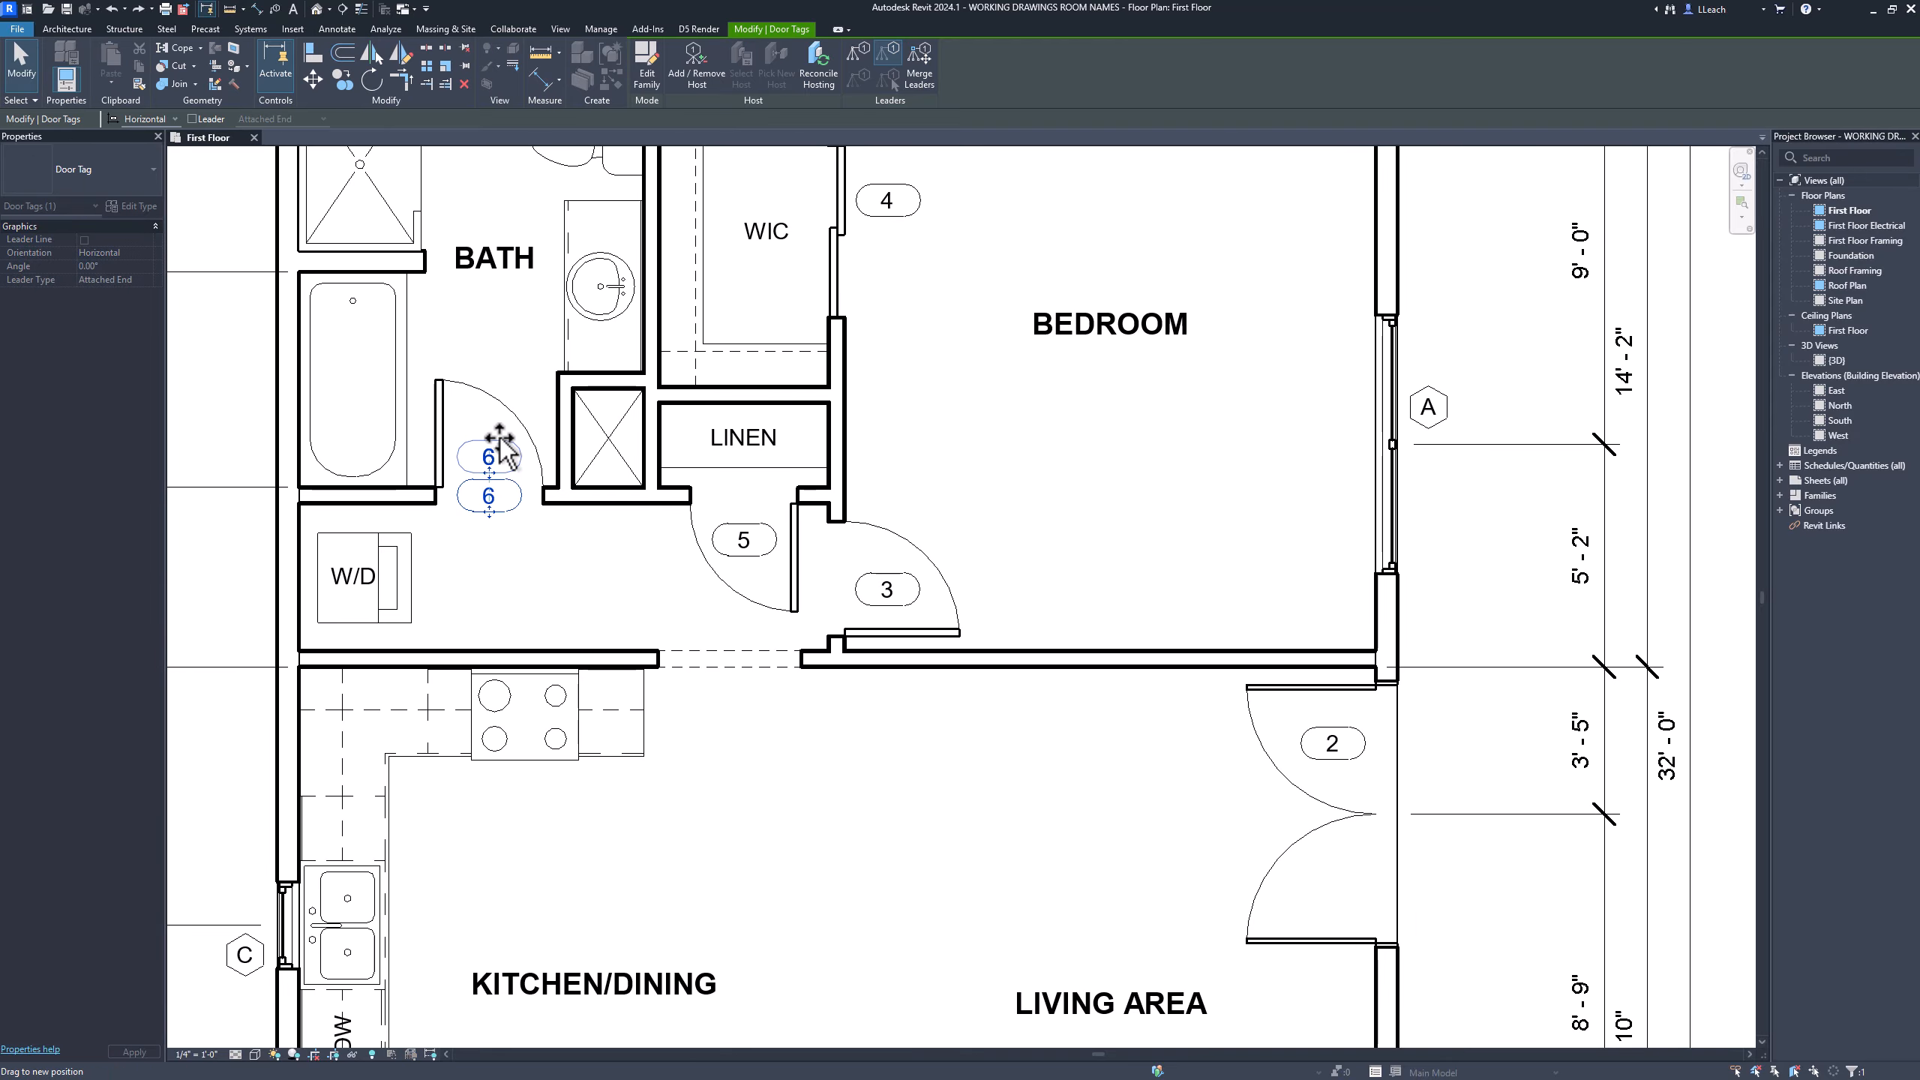
{"action": "scroll", "coordinate": [545, 574], "scroll_direction": "down", "scroll_amount": 3}
{"action": "scroll", "coordinate": [600, 582], "scroll_direction": "up", "scroll_amount": 5}
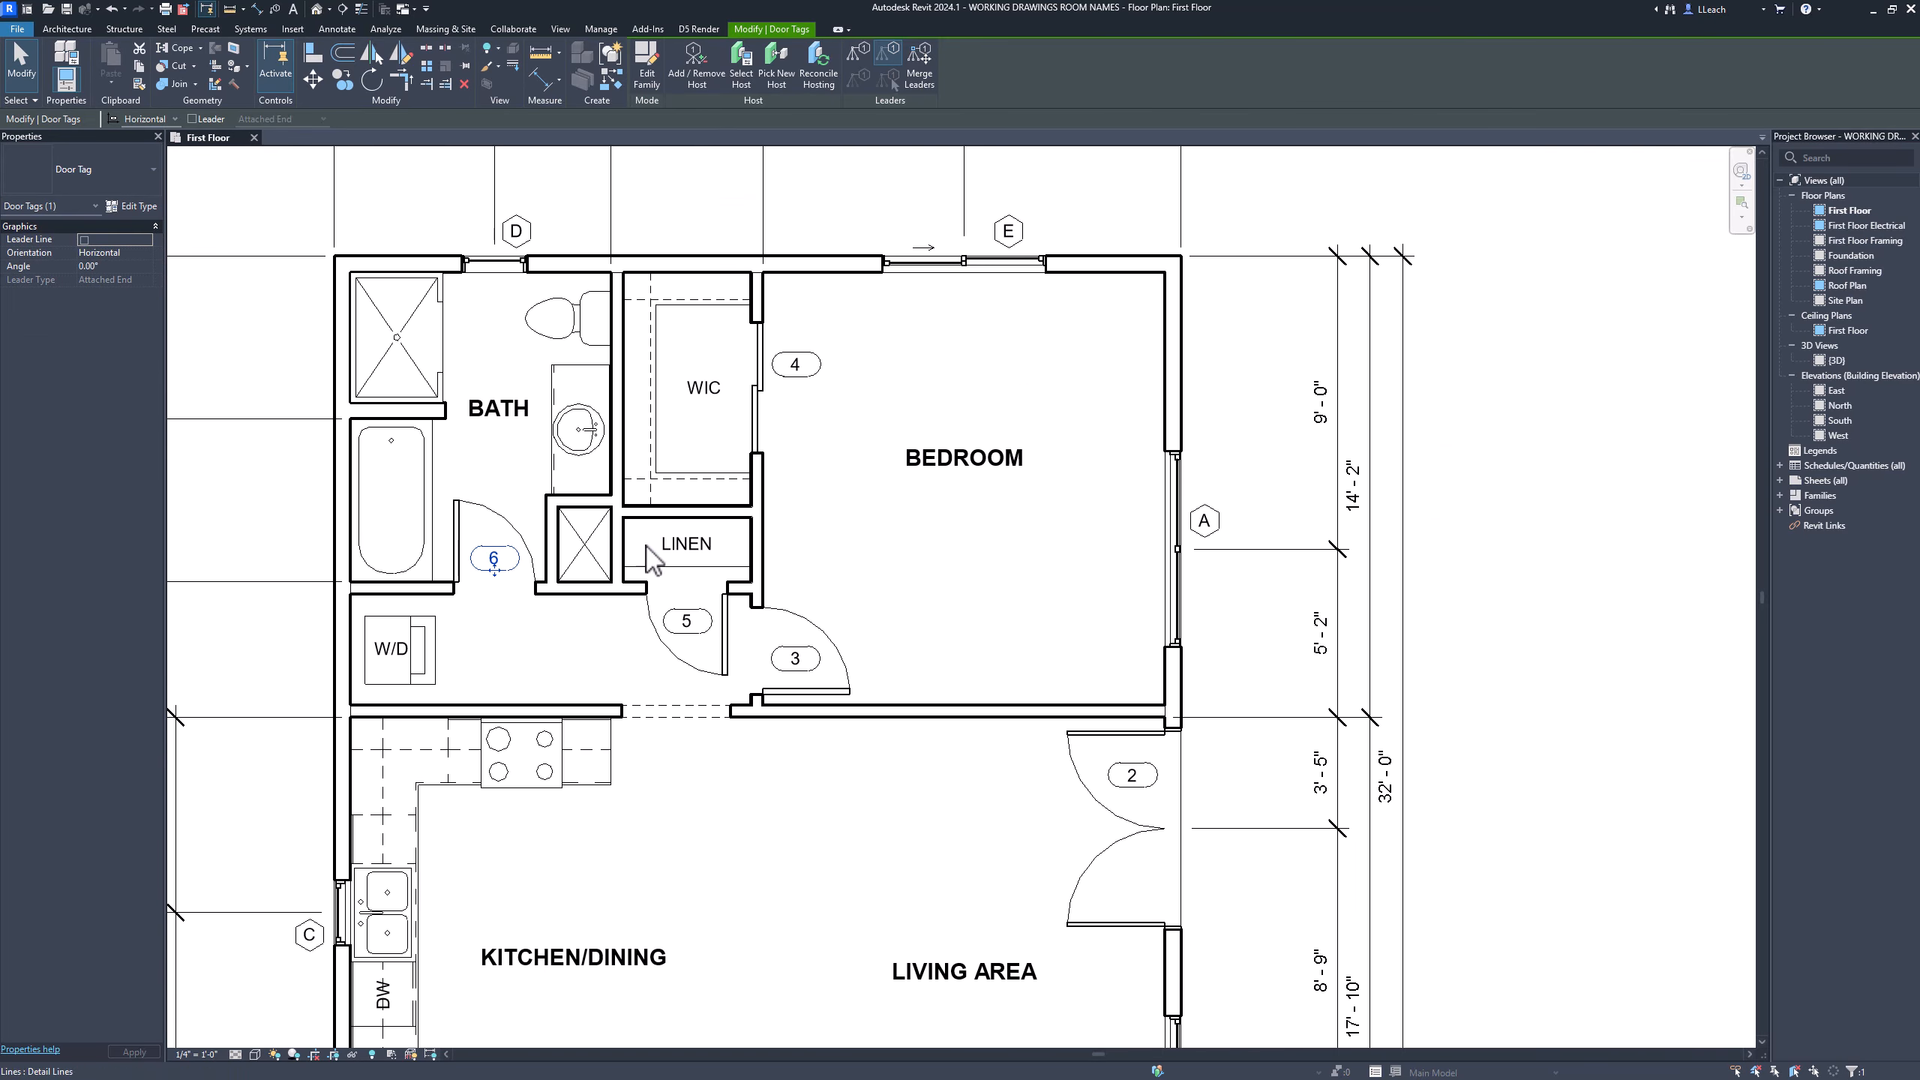
Review the floor plan's tags and dimension strings, checking which interior walls around the bath and closets still lack dimensions
{"action": "scroll", "coordinate": [860, 489], "scroll_direction": "down", "scroll_amount": 2}
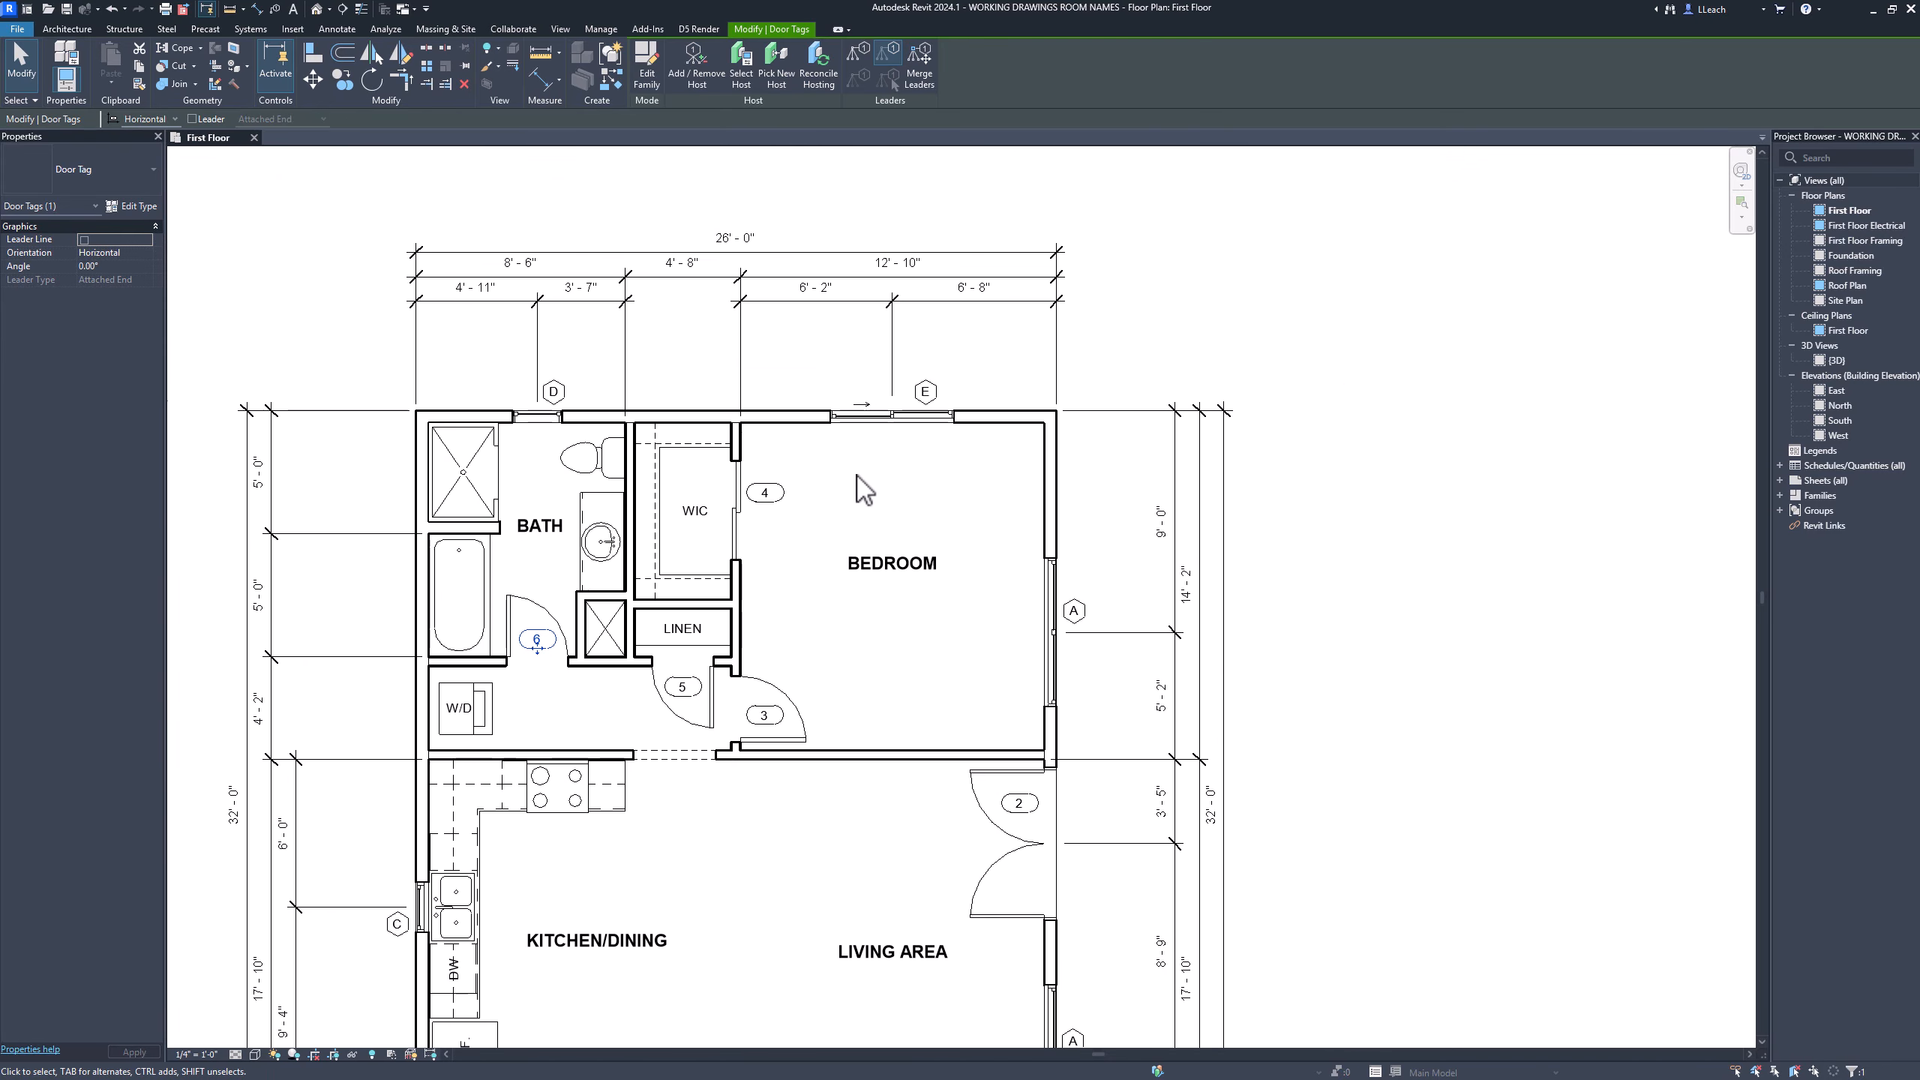
{"action": "middle_click_drag", "start_coordinate": [965, 628], "coordinate": [1011, 540]}
{"action": "scroll", "coordinate": [981, 527], "scroll_direction": "down", "scroll_amount": 2}
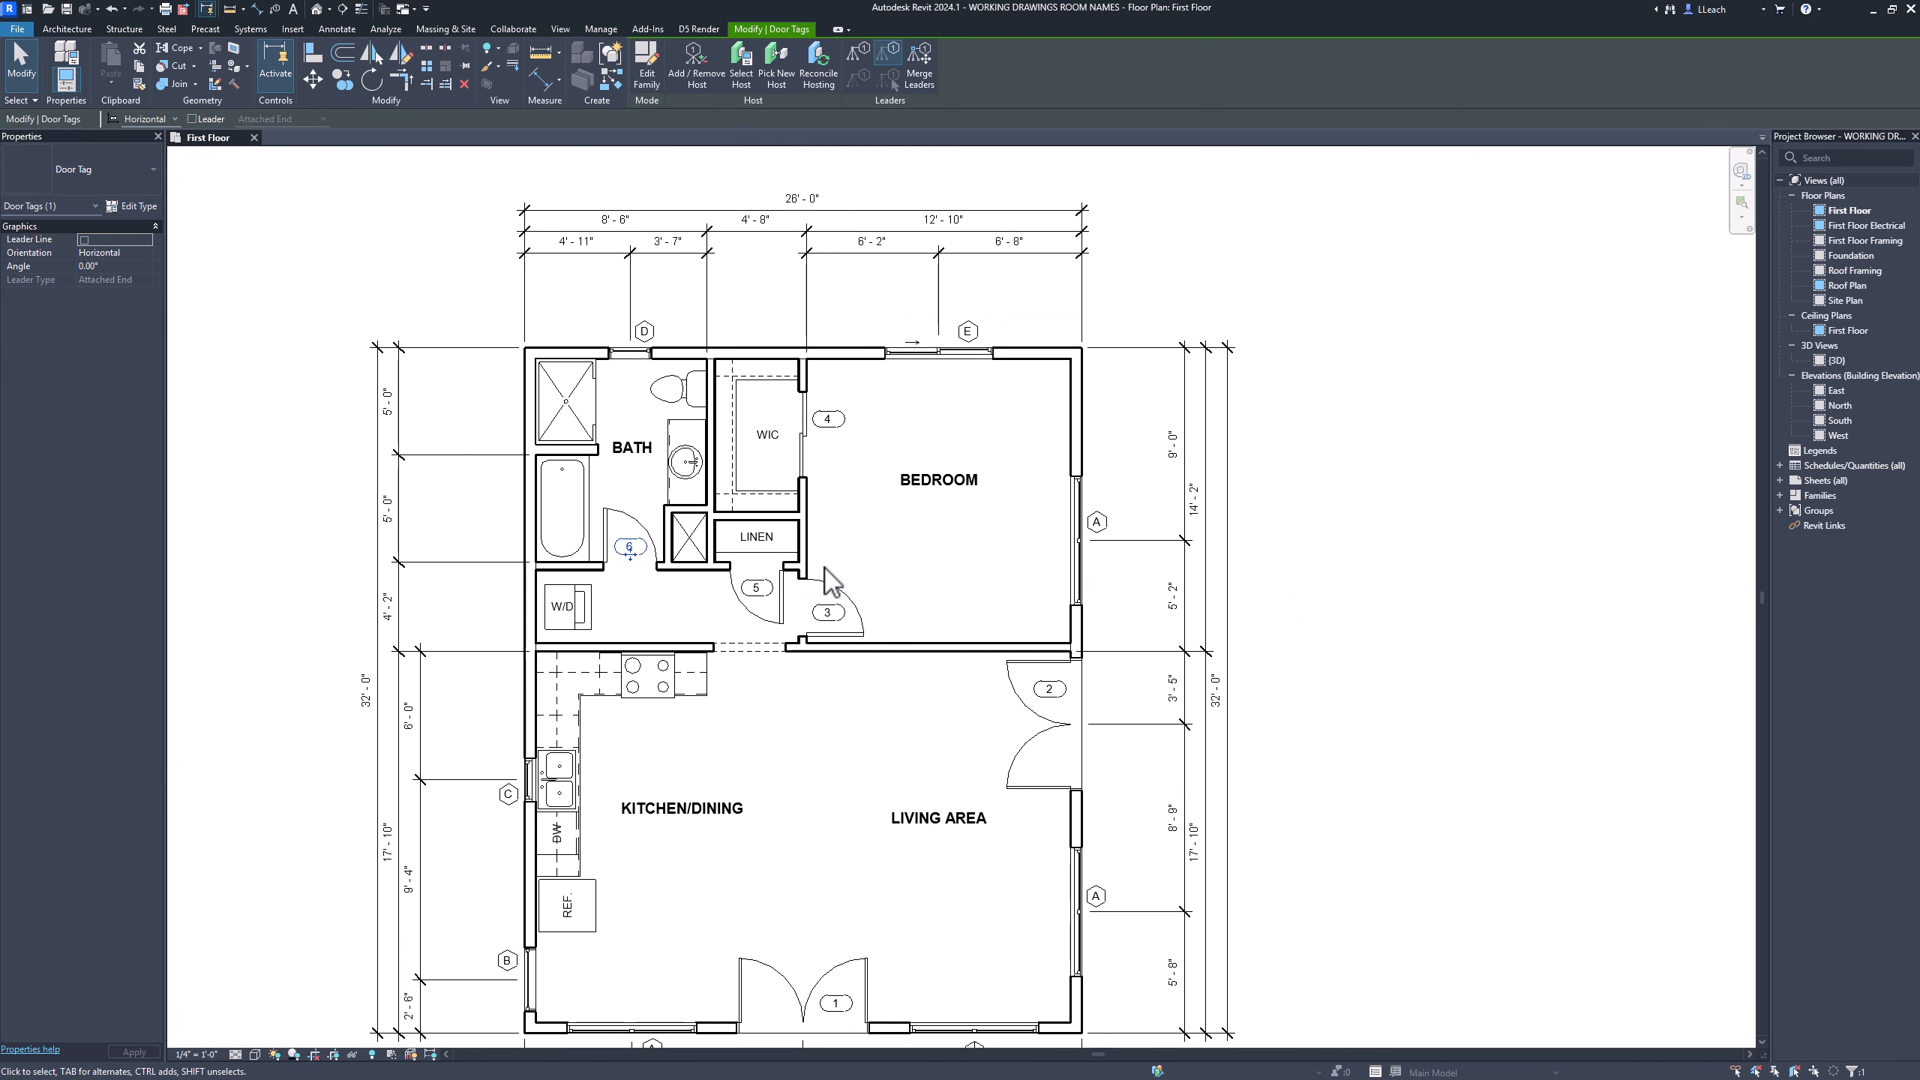
{"action": "scroll", "coordinate": [727, 652], "scroll_direction": "up", "scroll_amount": 3}
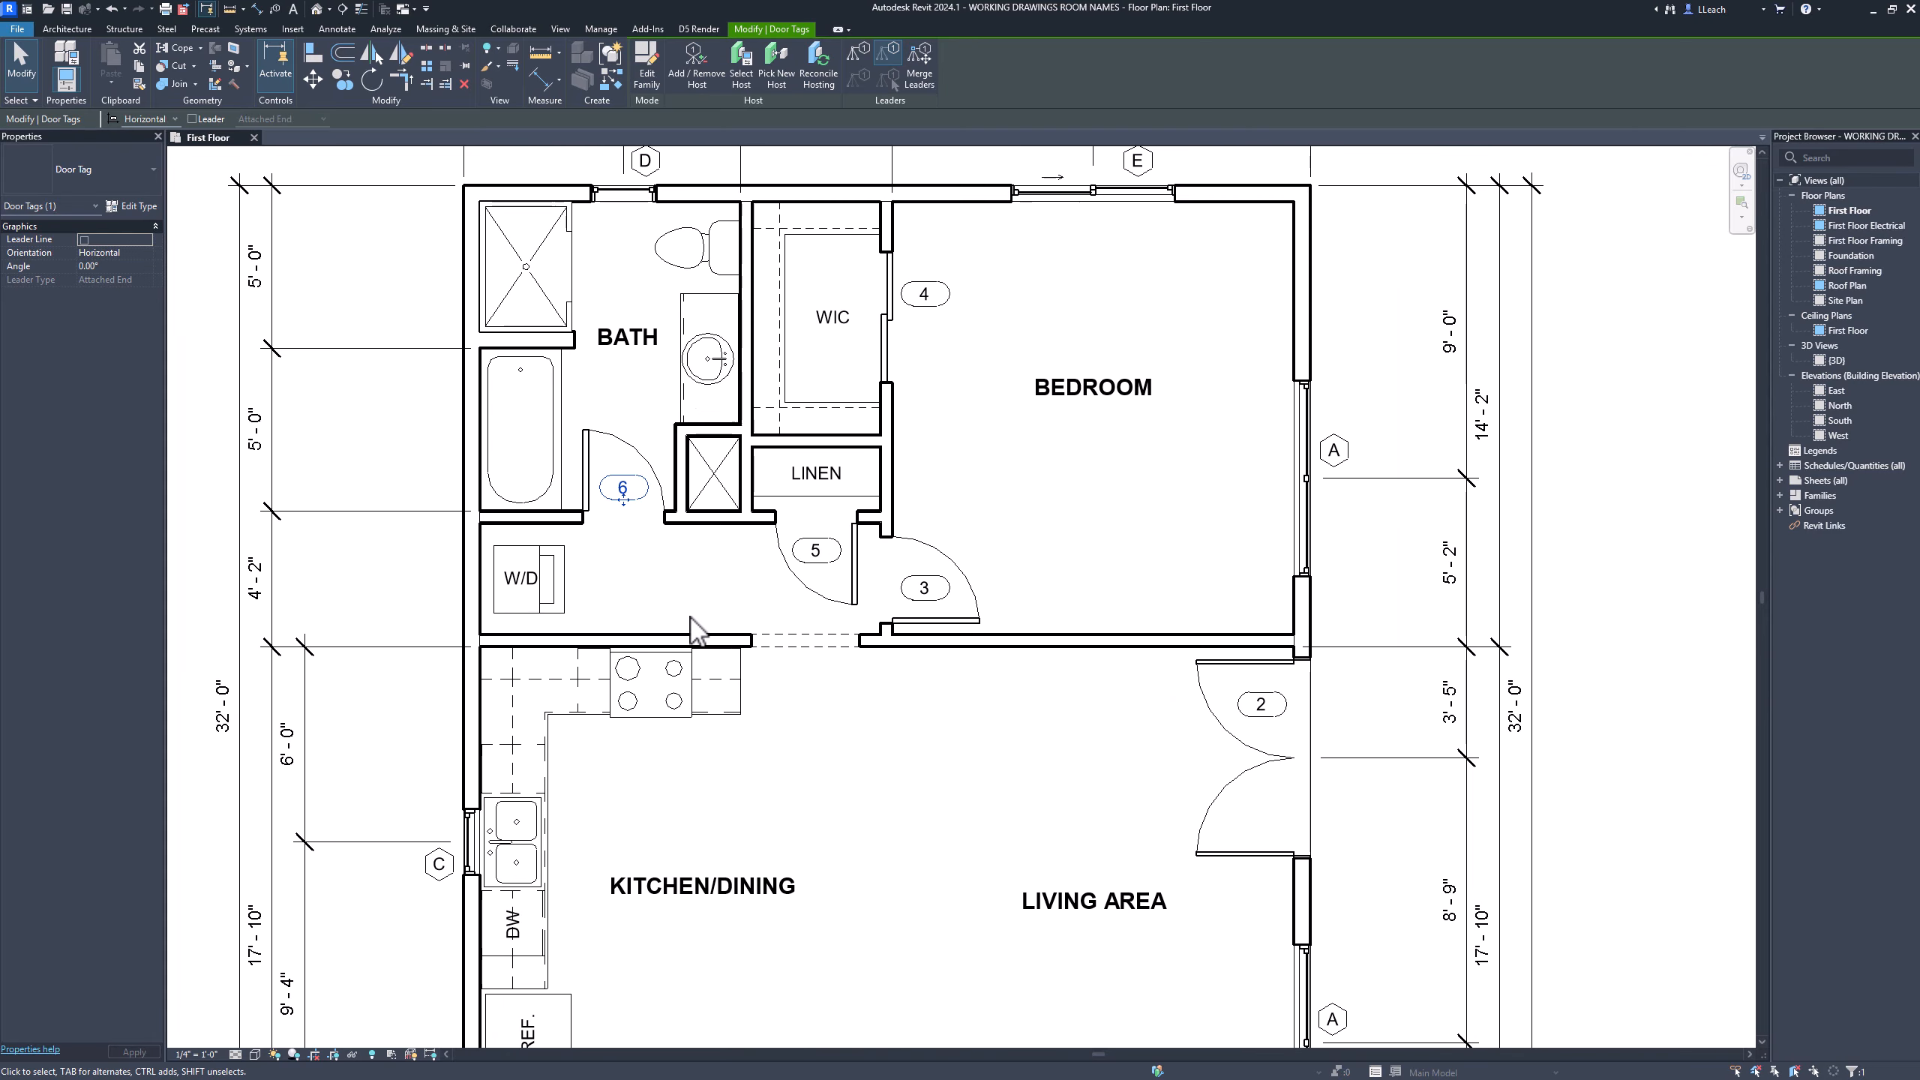
{"action": "middle_click_drag", "start_coordinate": [712, 619], "coordinate": [737, 686]}
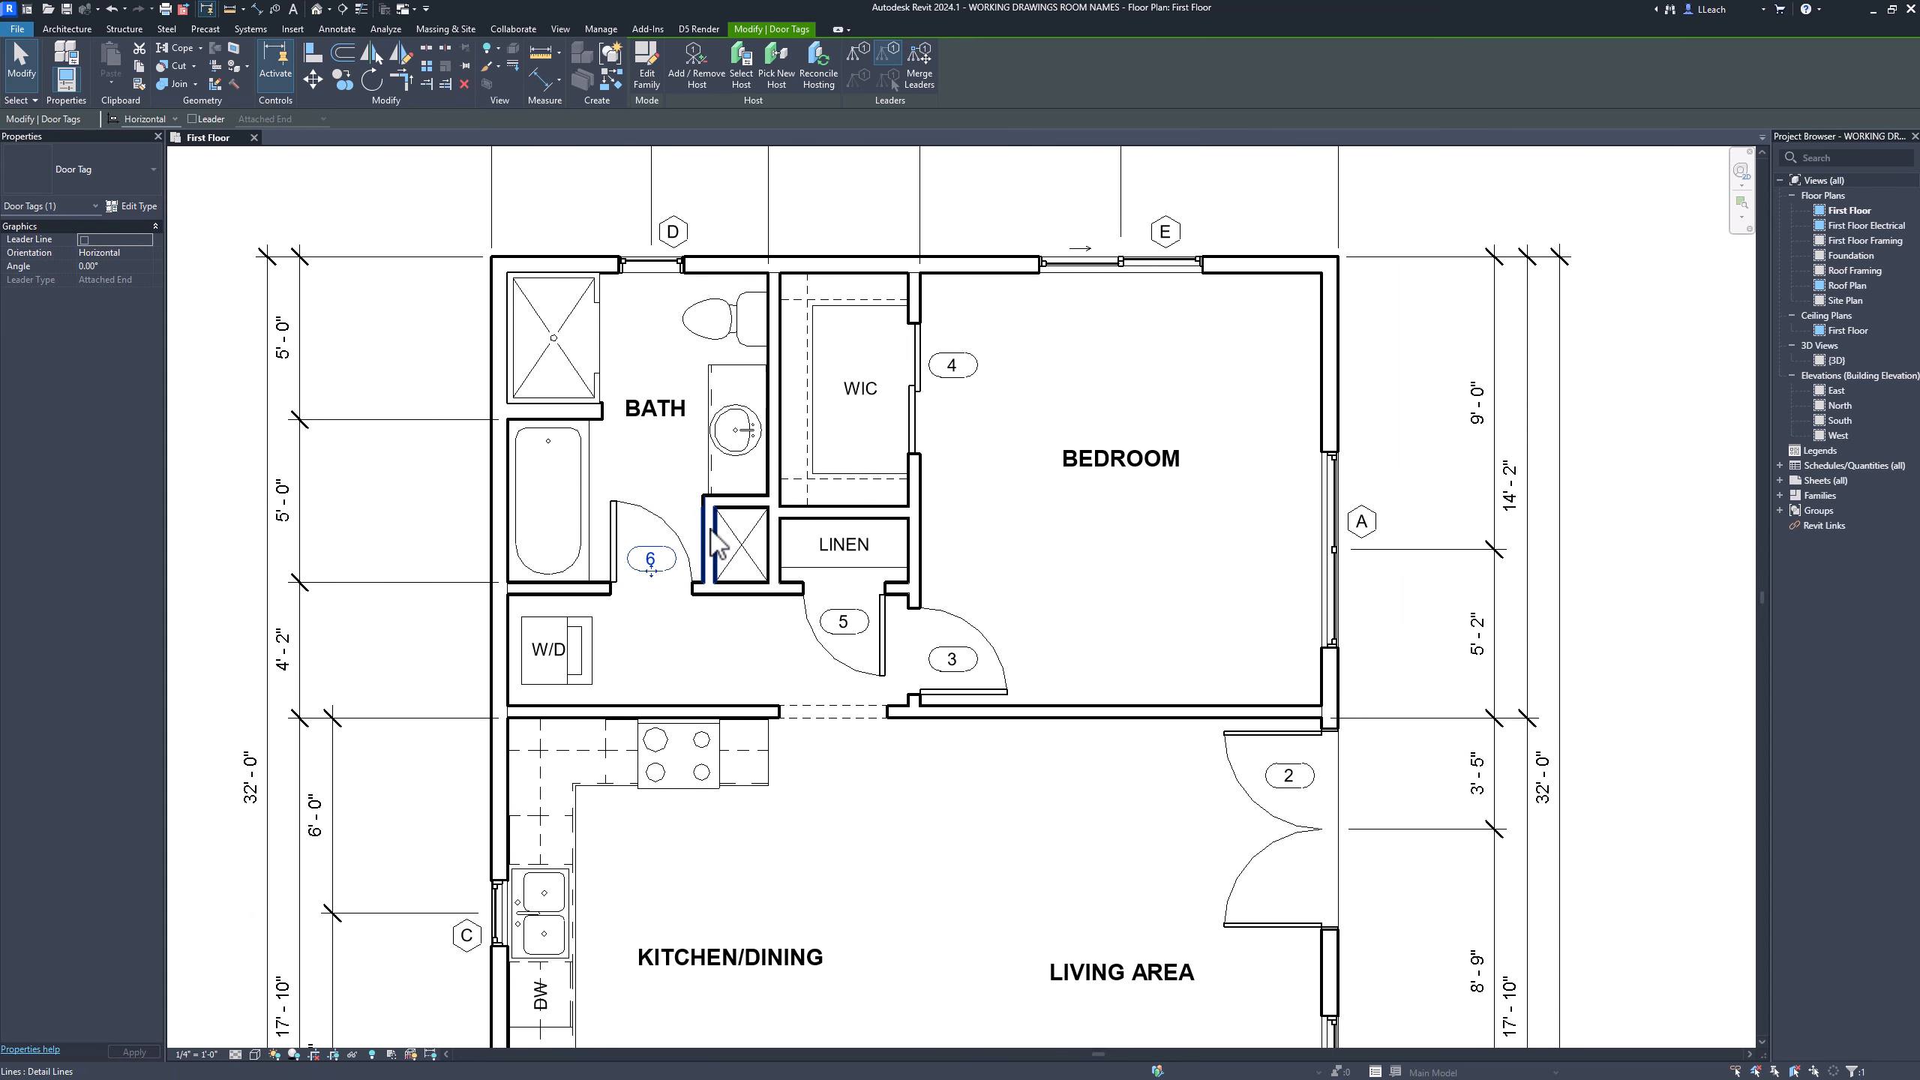
{"action": "scroll", "coordinate": [726, 508], "scroll_direction": "up", "scroll_amount": 2}
{"action": "scroll", "coordinate": [724, 511], "scroll_direction": "up", "scroll_amount": 1}
{"action": "middle_click_drag", "start_coordinate": [754, 385], "coordinate": [891, 605]}
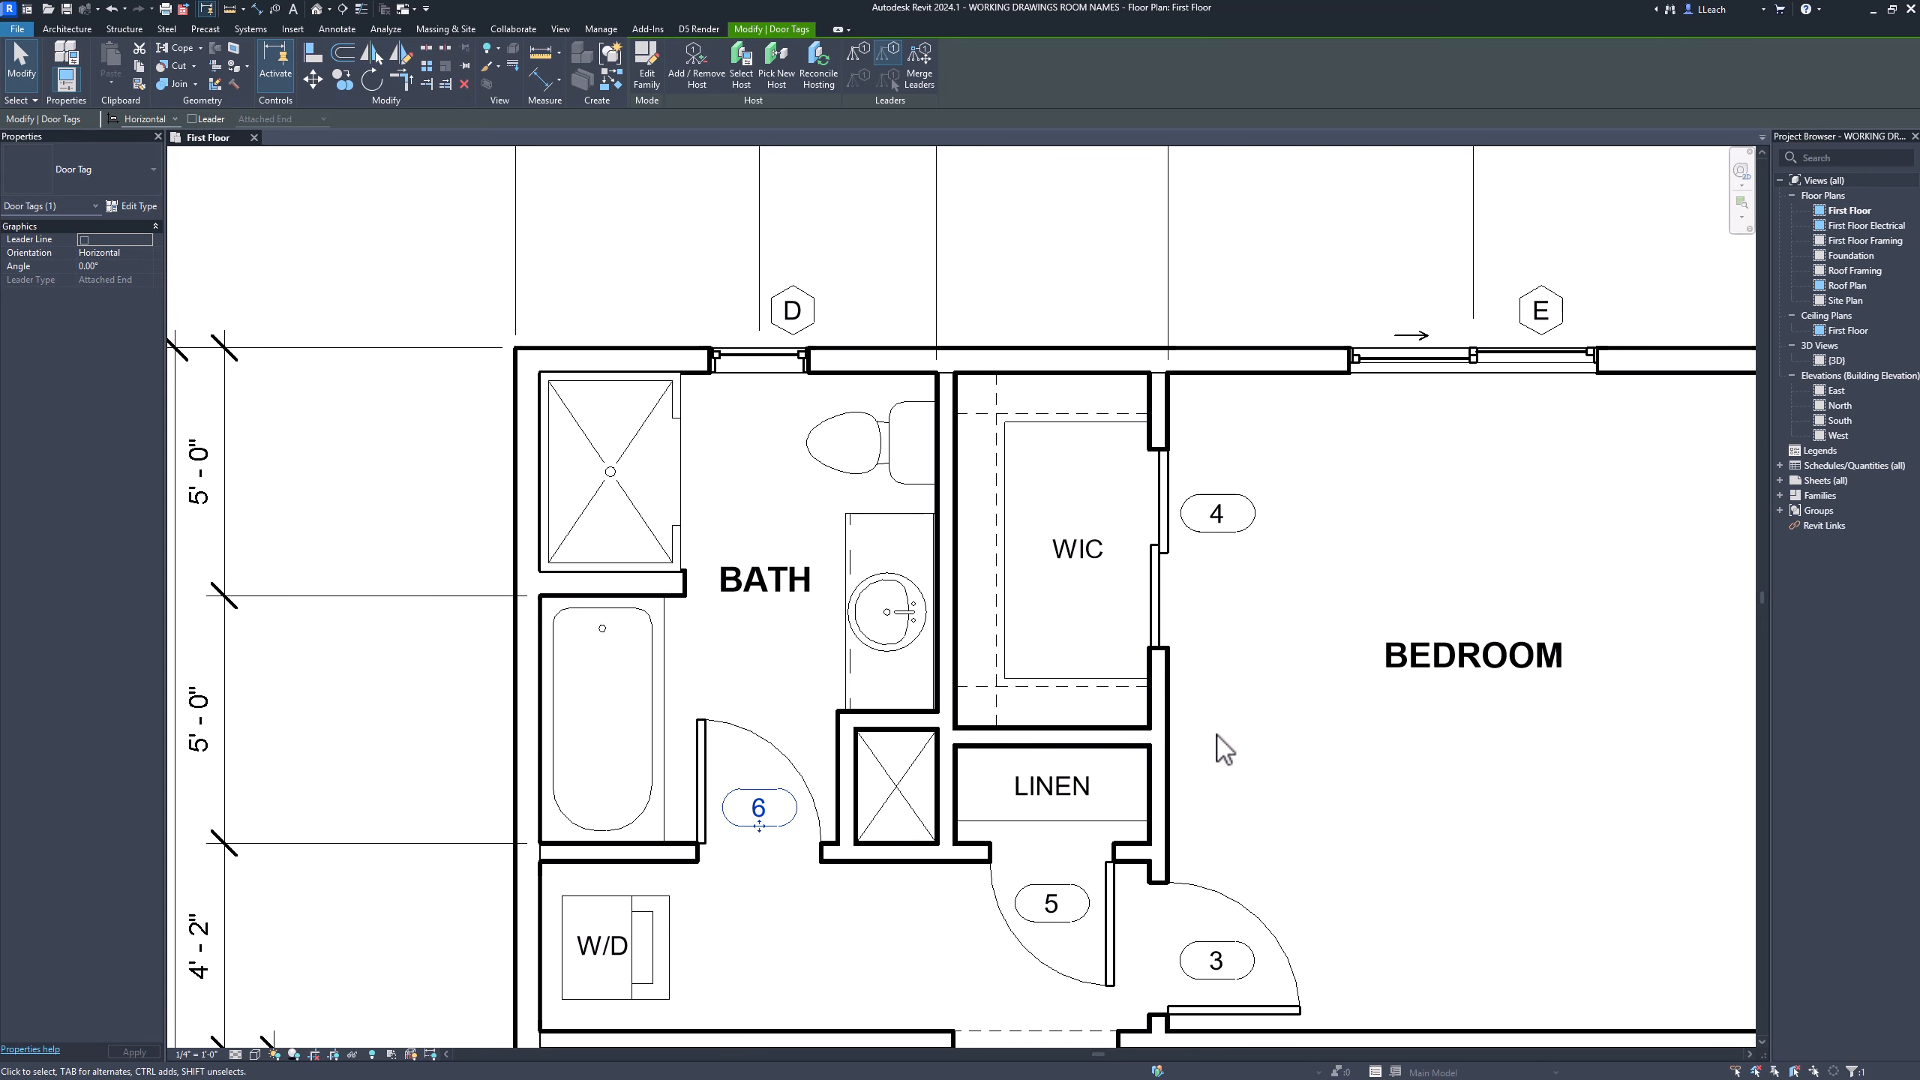
{"action": "scroll", "coordinate": [1170, 748], "scroll_direction": "down", "scroll_amount": 1}
{"action": "scroll", "coordinate": [1210, 759], "scroll_direction": "down", "scroll_amount": 3}
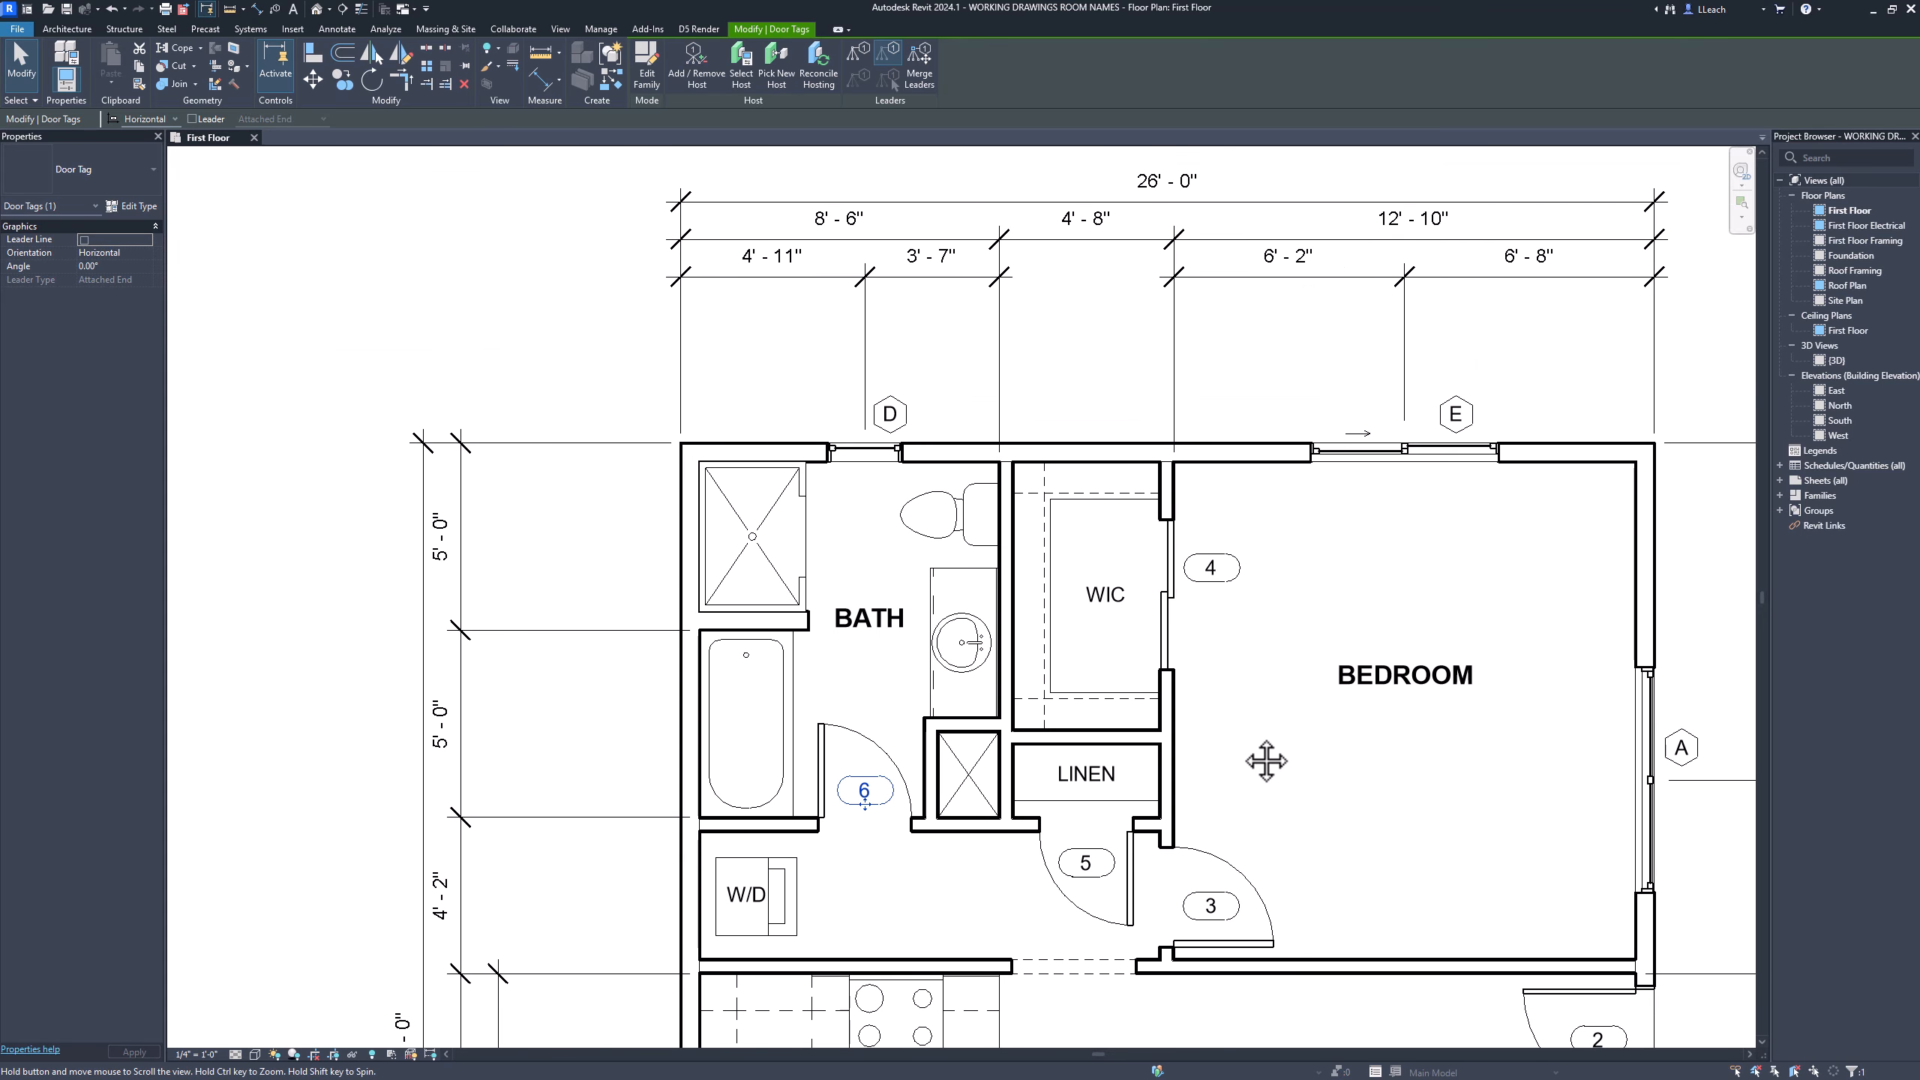
{"action": "scroll", "coordinate": [1176, 672], "scroll_direction": "up", "scroll_amount": 2}
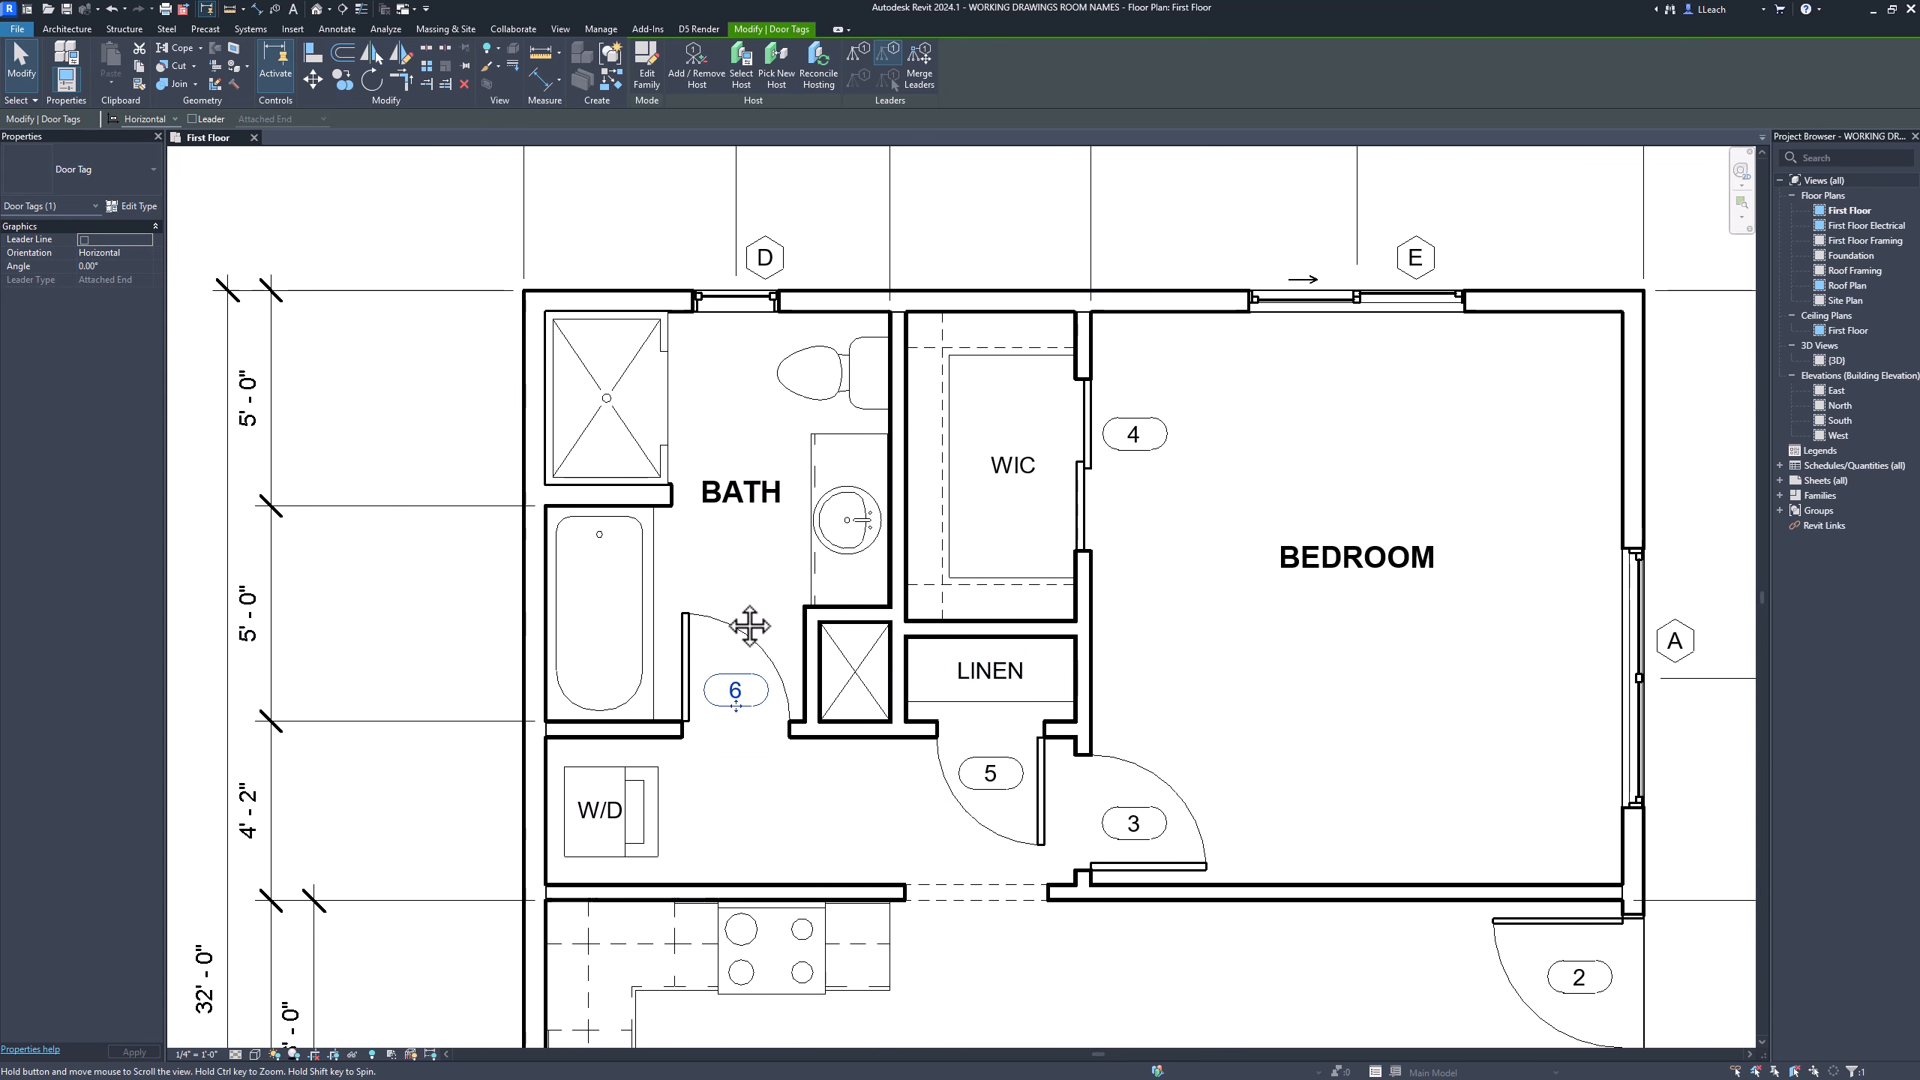
Place an aligned dimension across the bathtub from the exterior wall's outer face to the end of the short shower/tub partition
{"action": "scroll", "coordinate": [665, 620], "scroll_direction": "up", "scroll_amount": 2}
{"action": "middle_click_drag", "start_coordinate": [664, 614], "coordinate": [691, 674]}
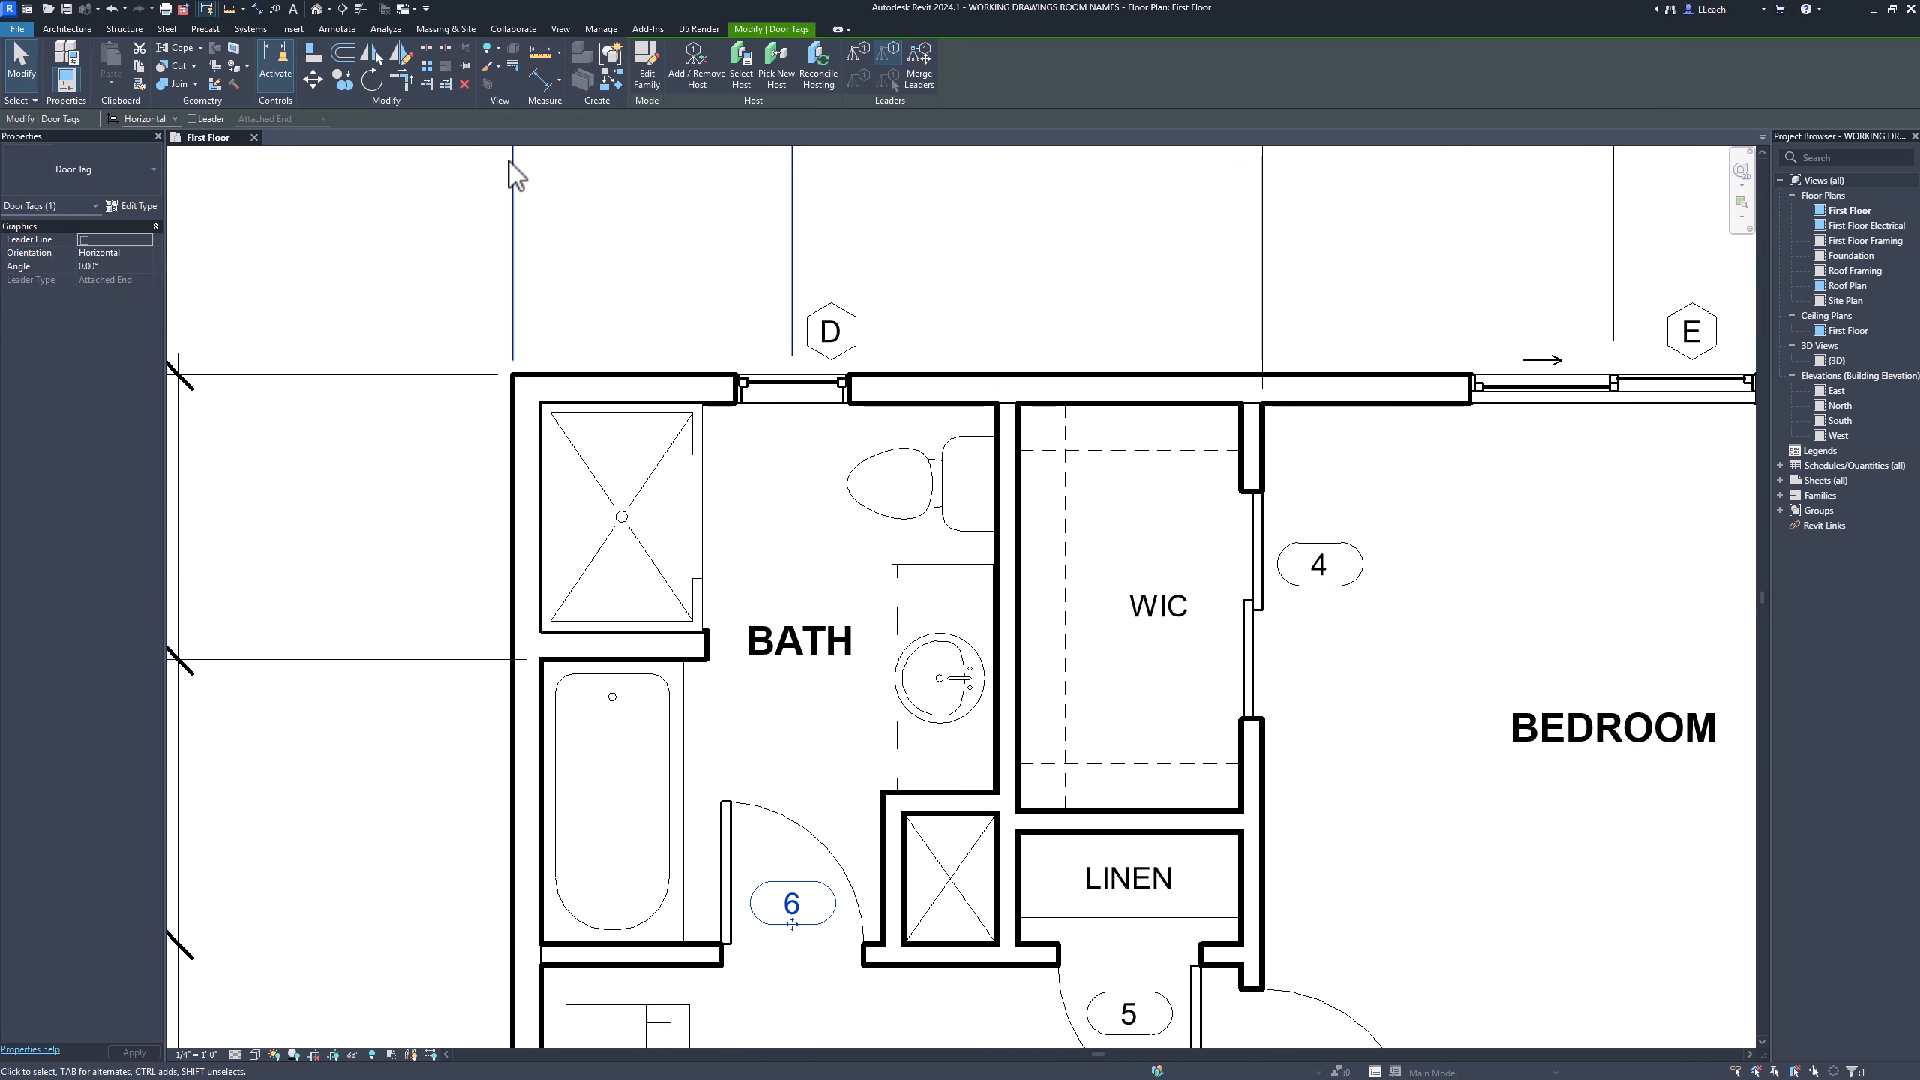
{"action": "left_click", "coordinate": [340, 33]}
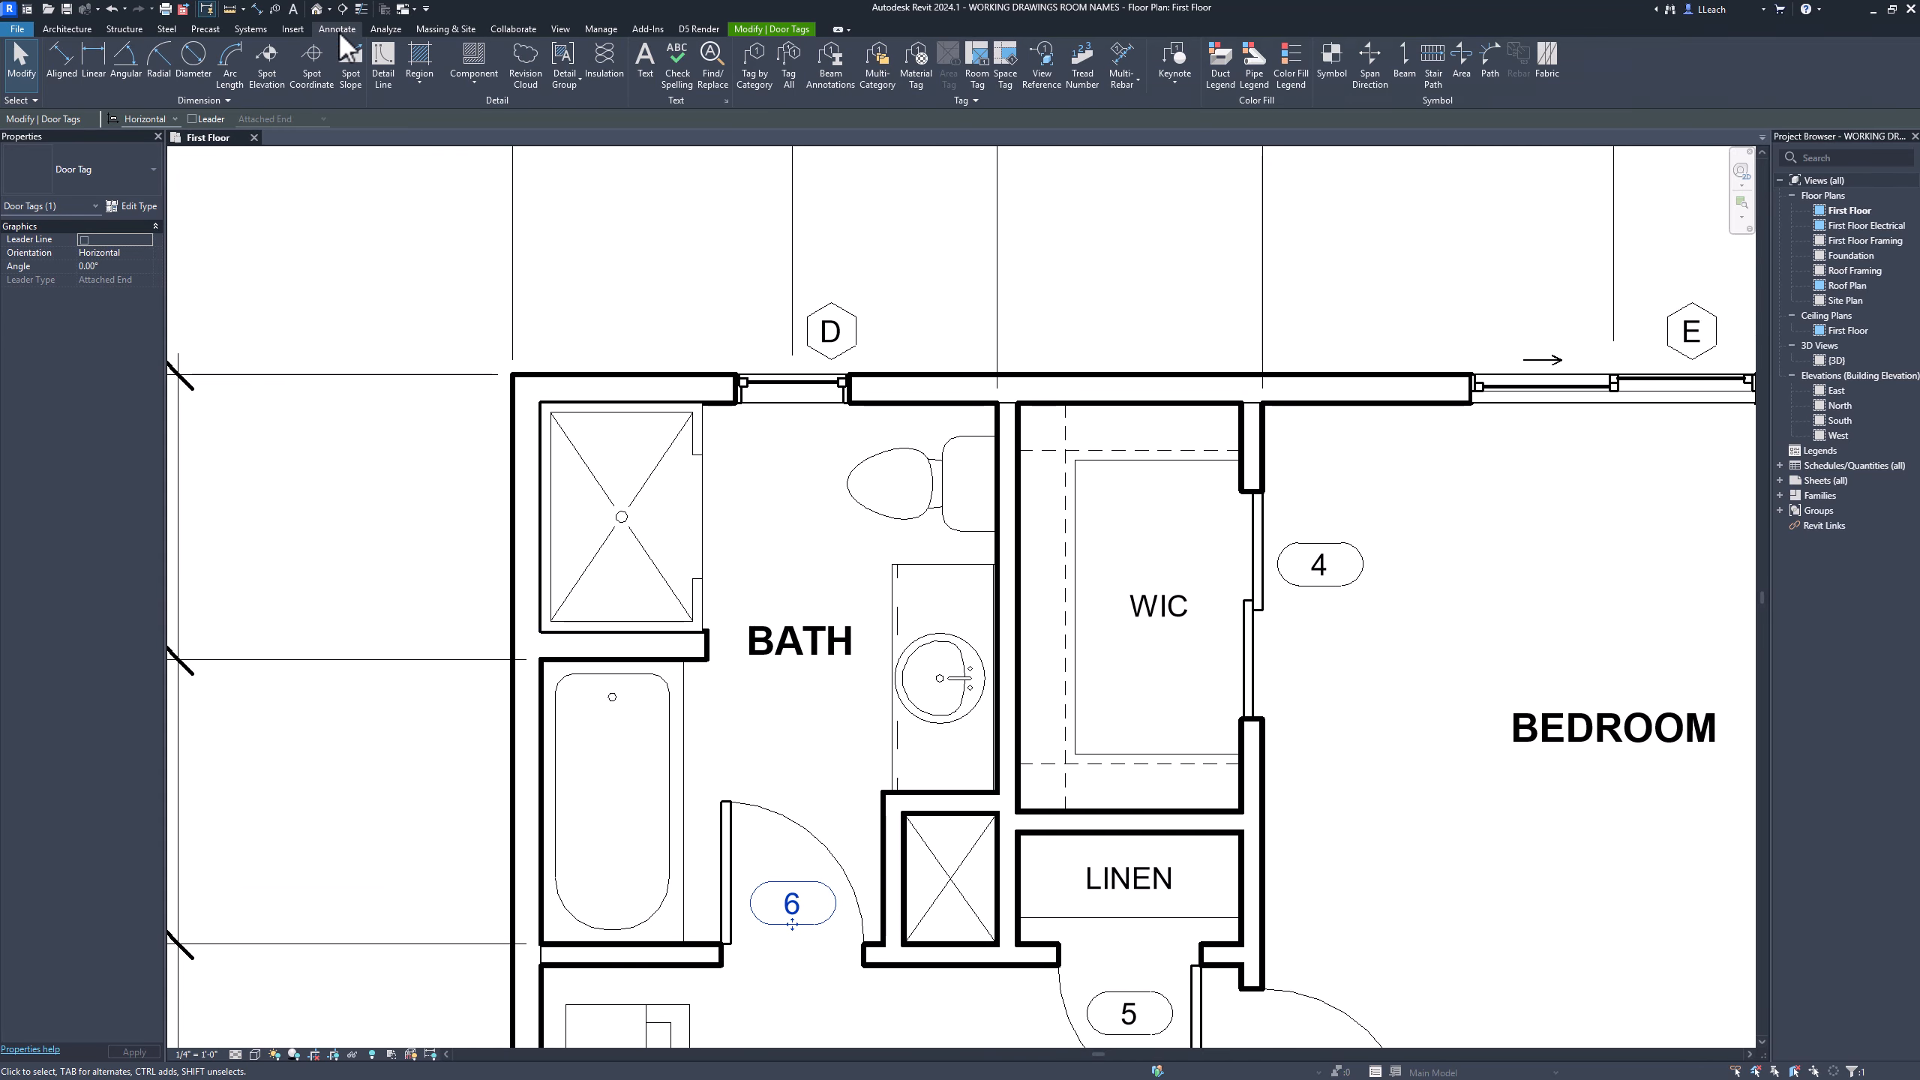
{"action": "left_click", "coordinate": [64, 64]}
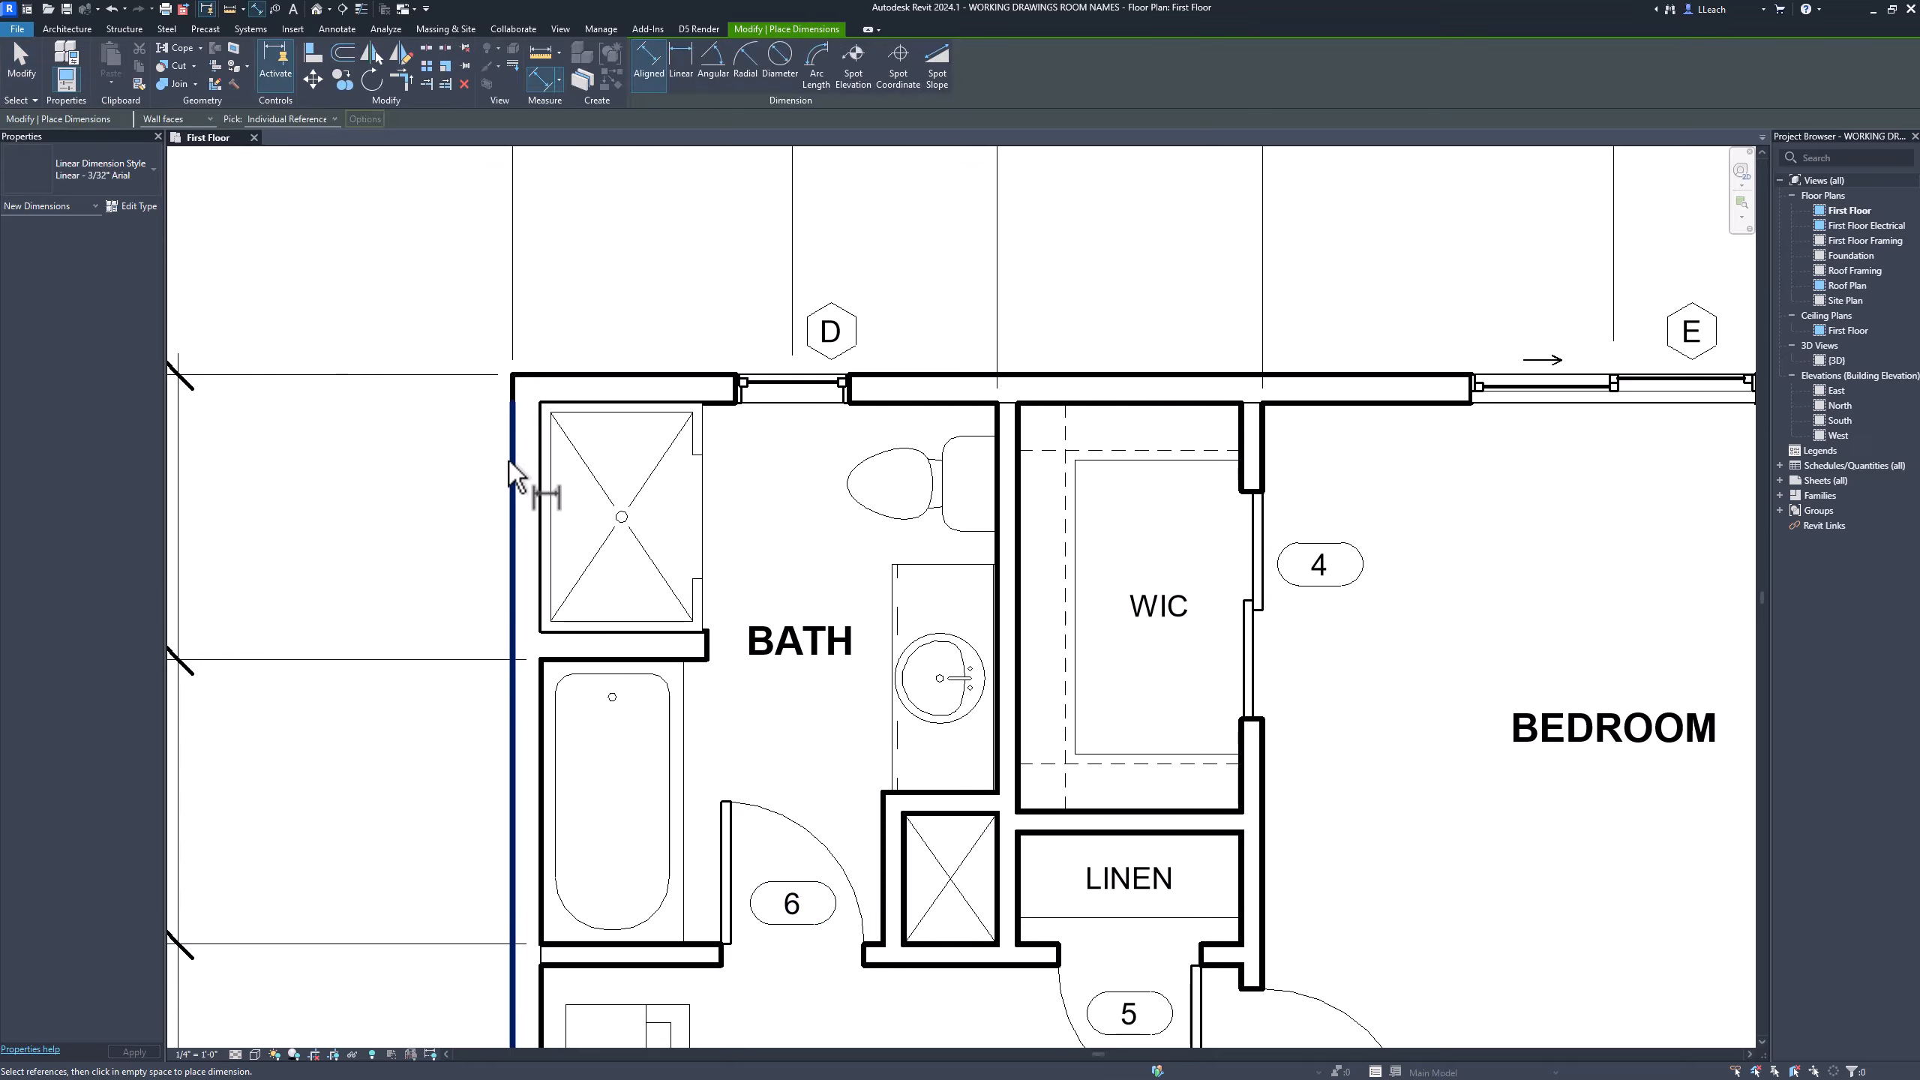
{"action": "left_click", "coordinate": [516, 635]}
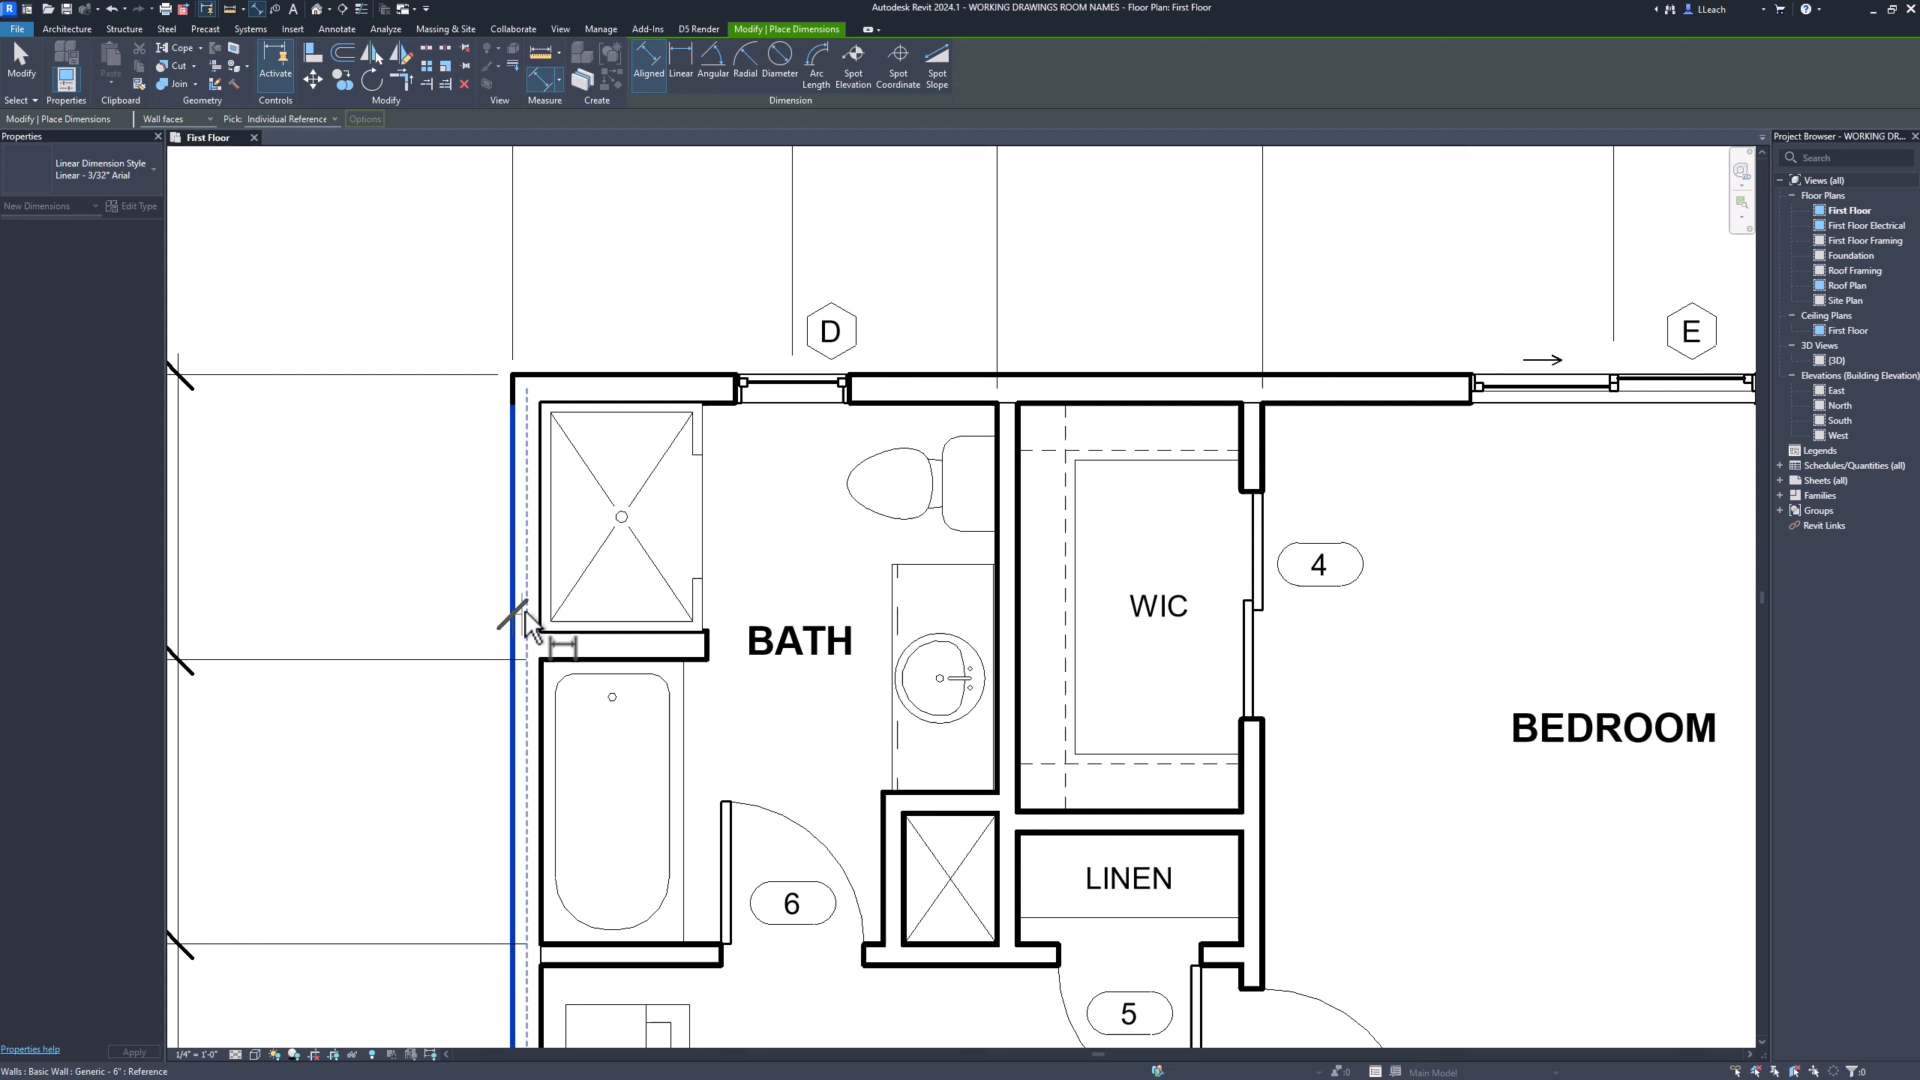
{"action": "left_click", "coordinate": [709, 655]}
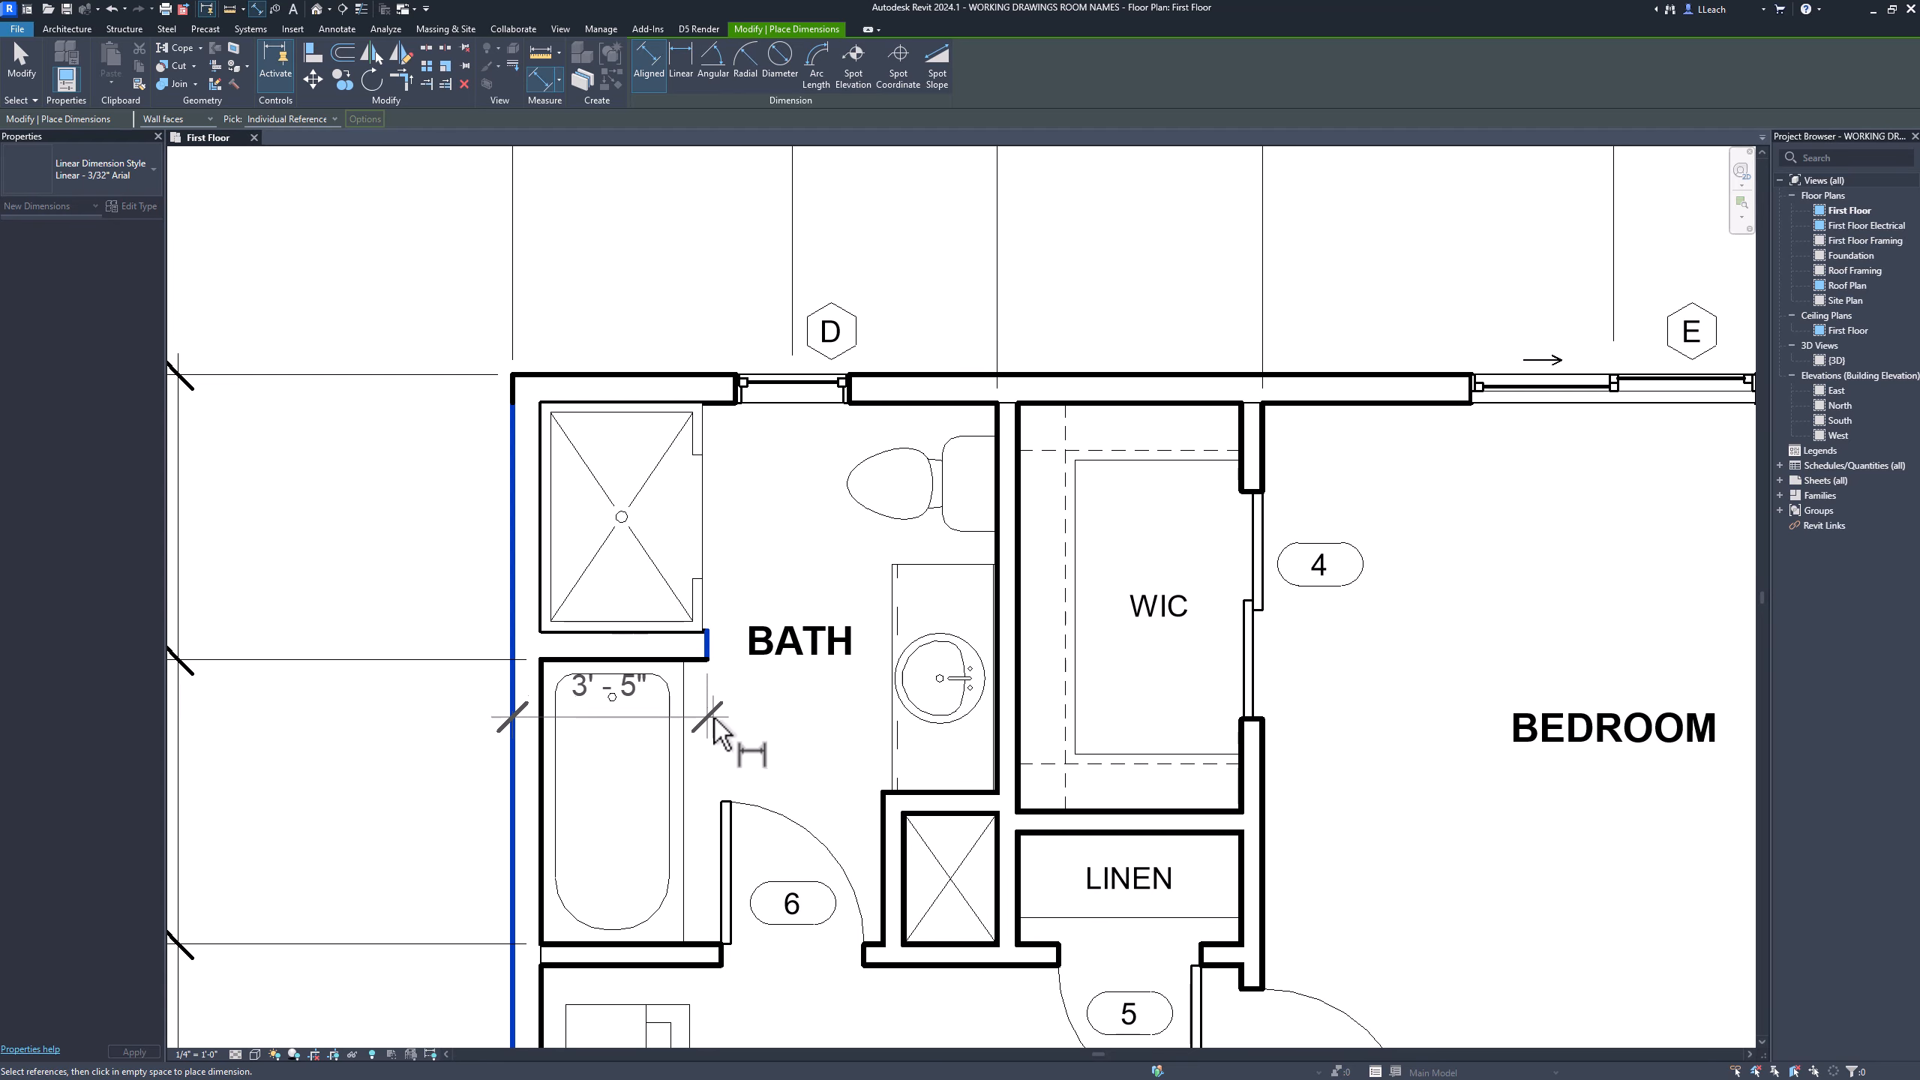
{"action": "middle_click_drag", "start_coordinate": [734, 759], "coordinate": [727, 720]}
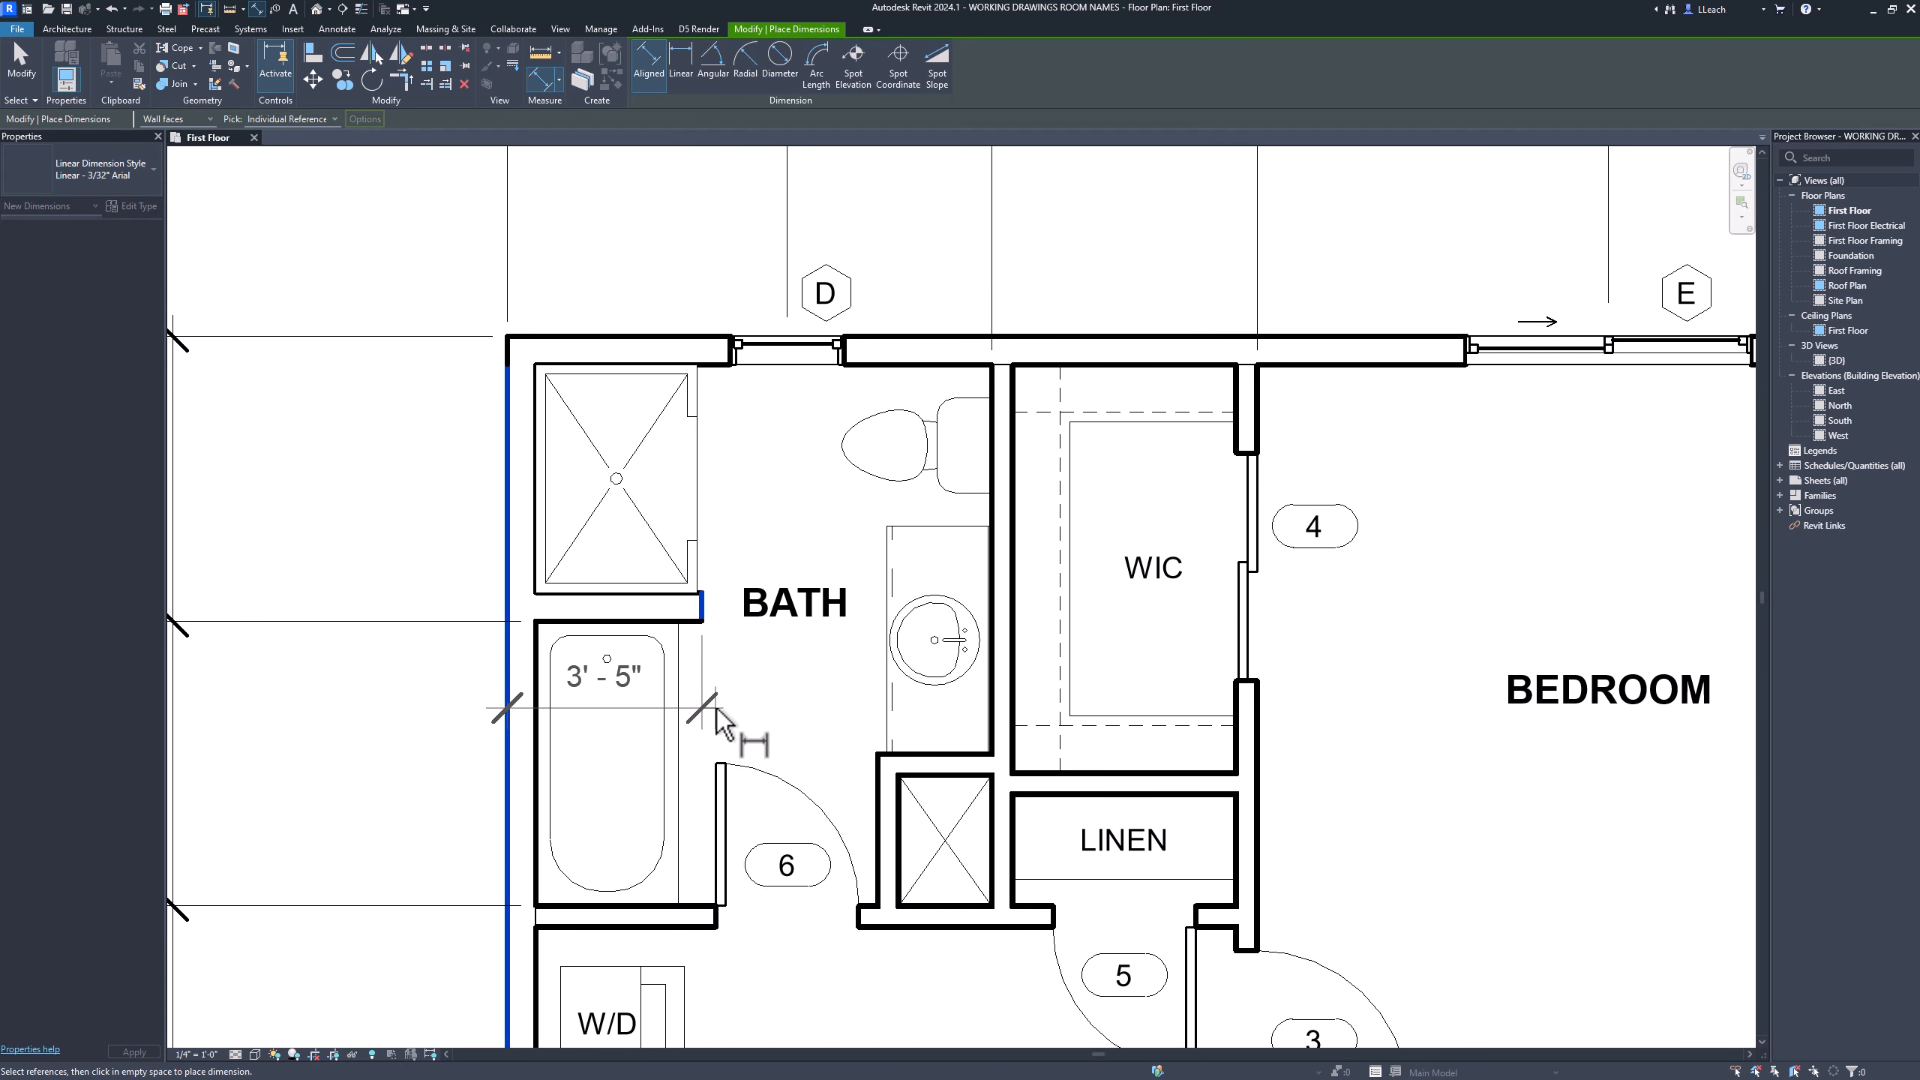
{"action": "left_click", "coordinate": [715, 715]}
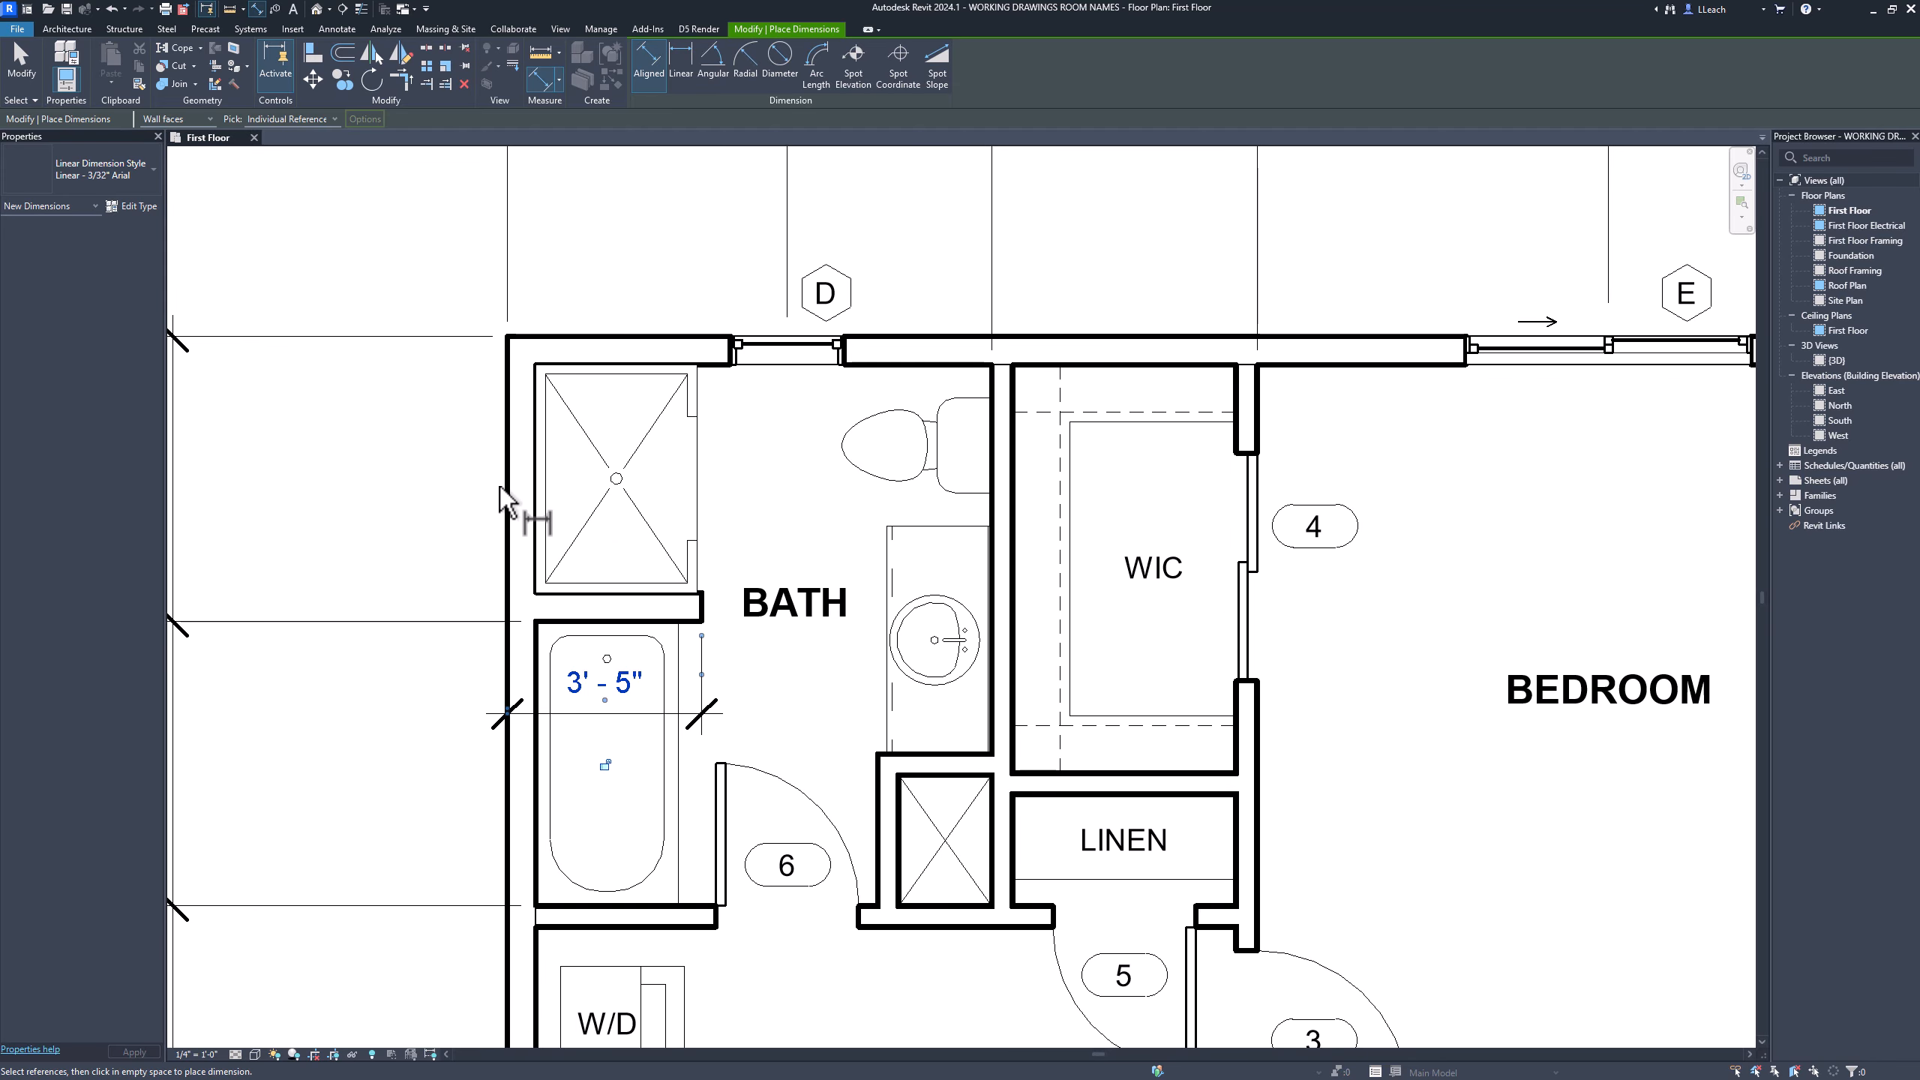
{"action": "middle_click_drag", "start_coordinate": [756, 632], "coordinate": [541, 476]}
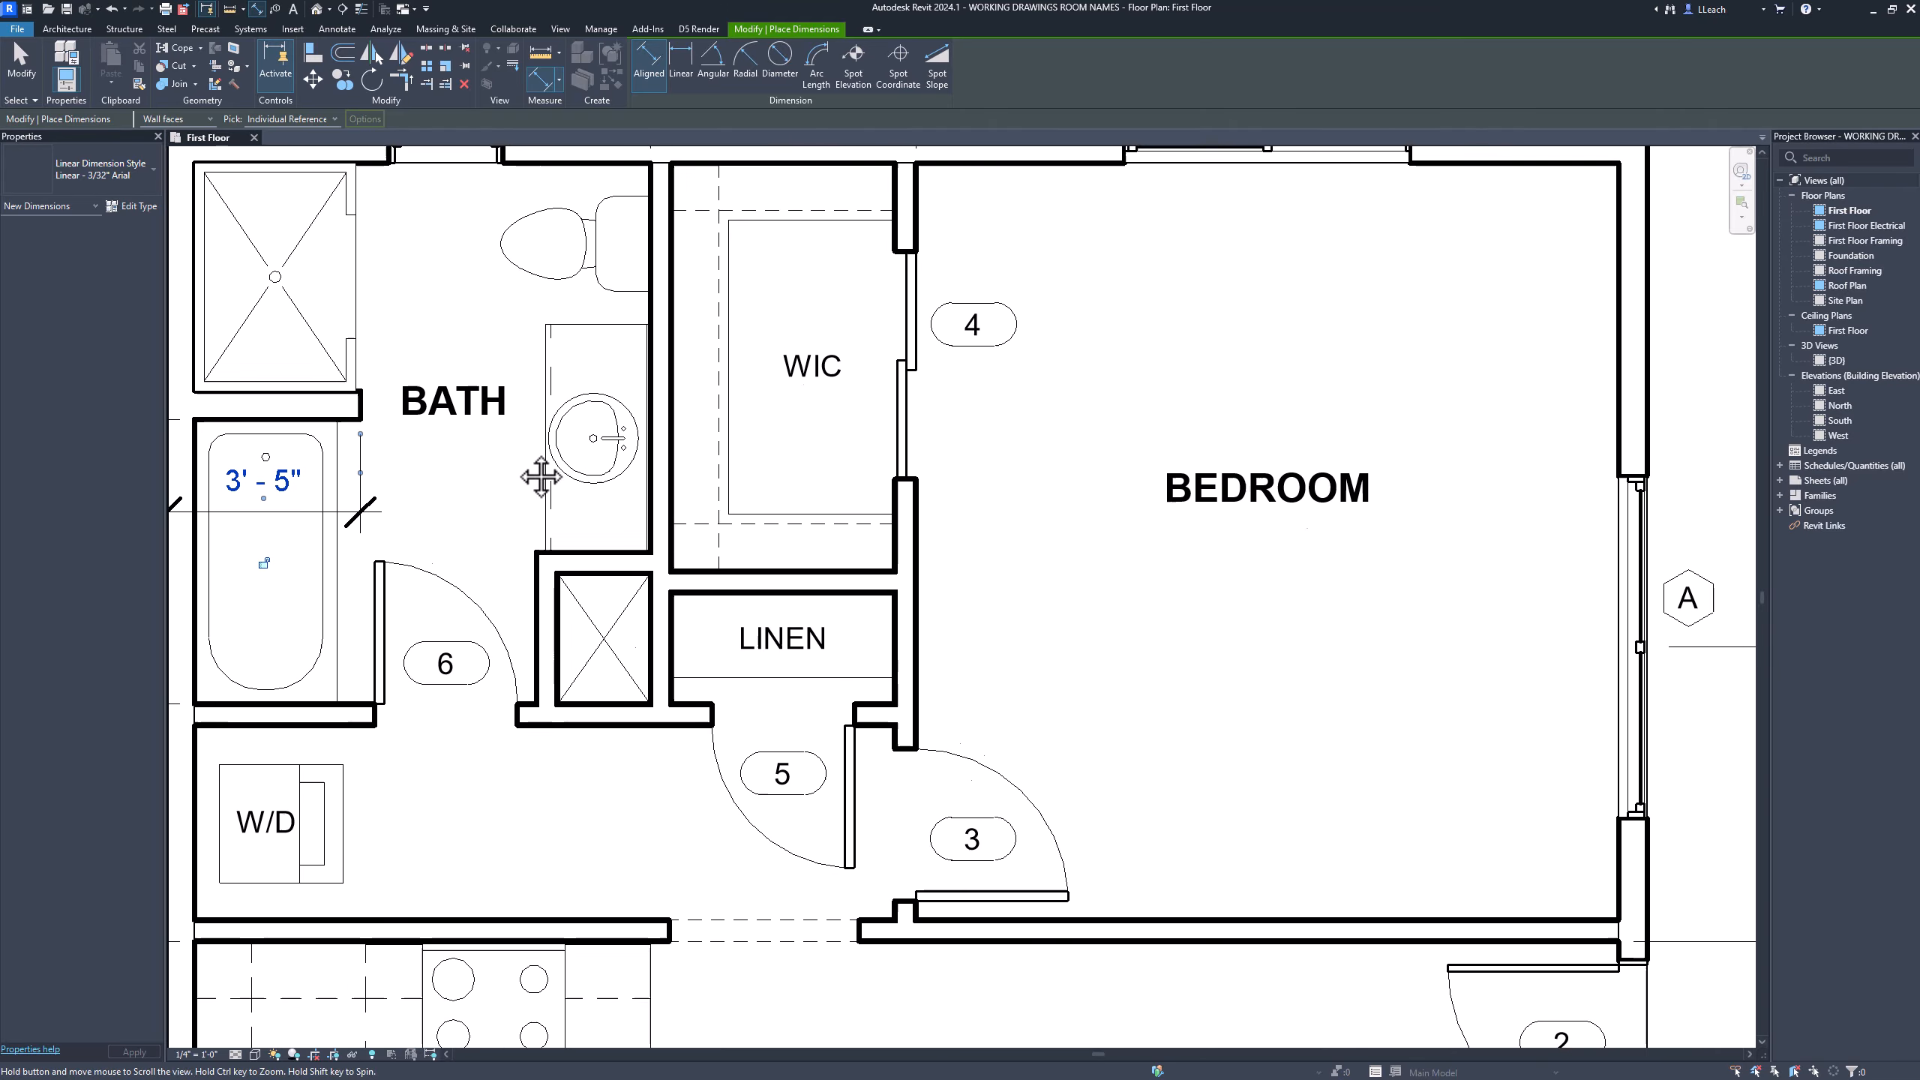
{"action": "scroll", "coordinate": [589, 546], "scroll_direction": "up", "scroll_amount": 1}
{"action": "middle_click_drag", "start_coordinate": [591, 544], "coordinate": [850, 516]}
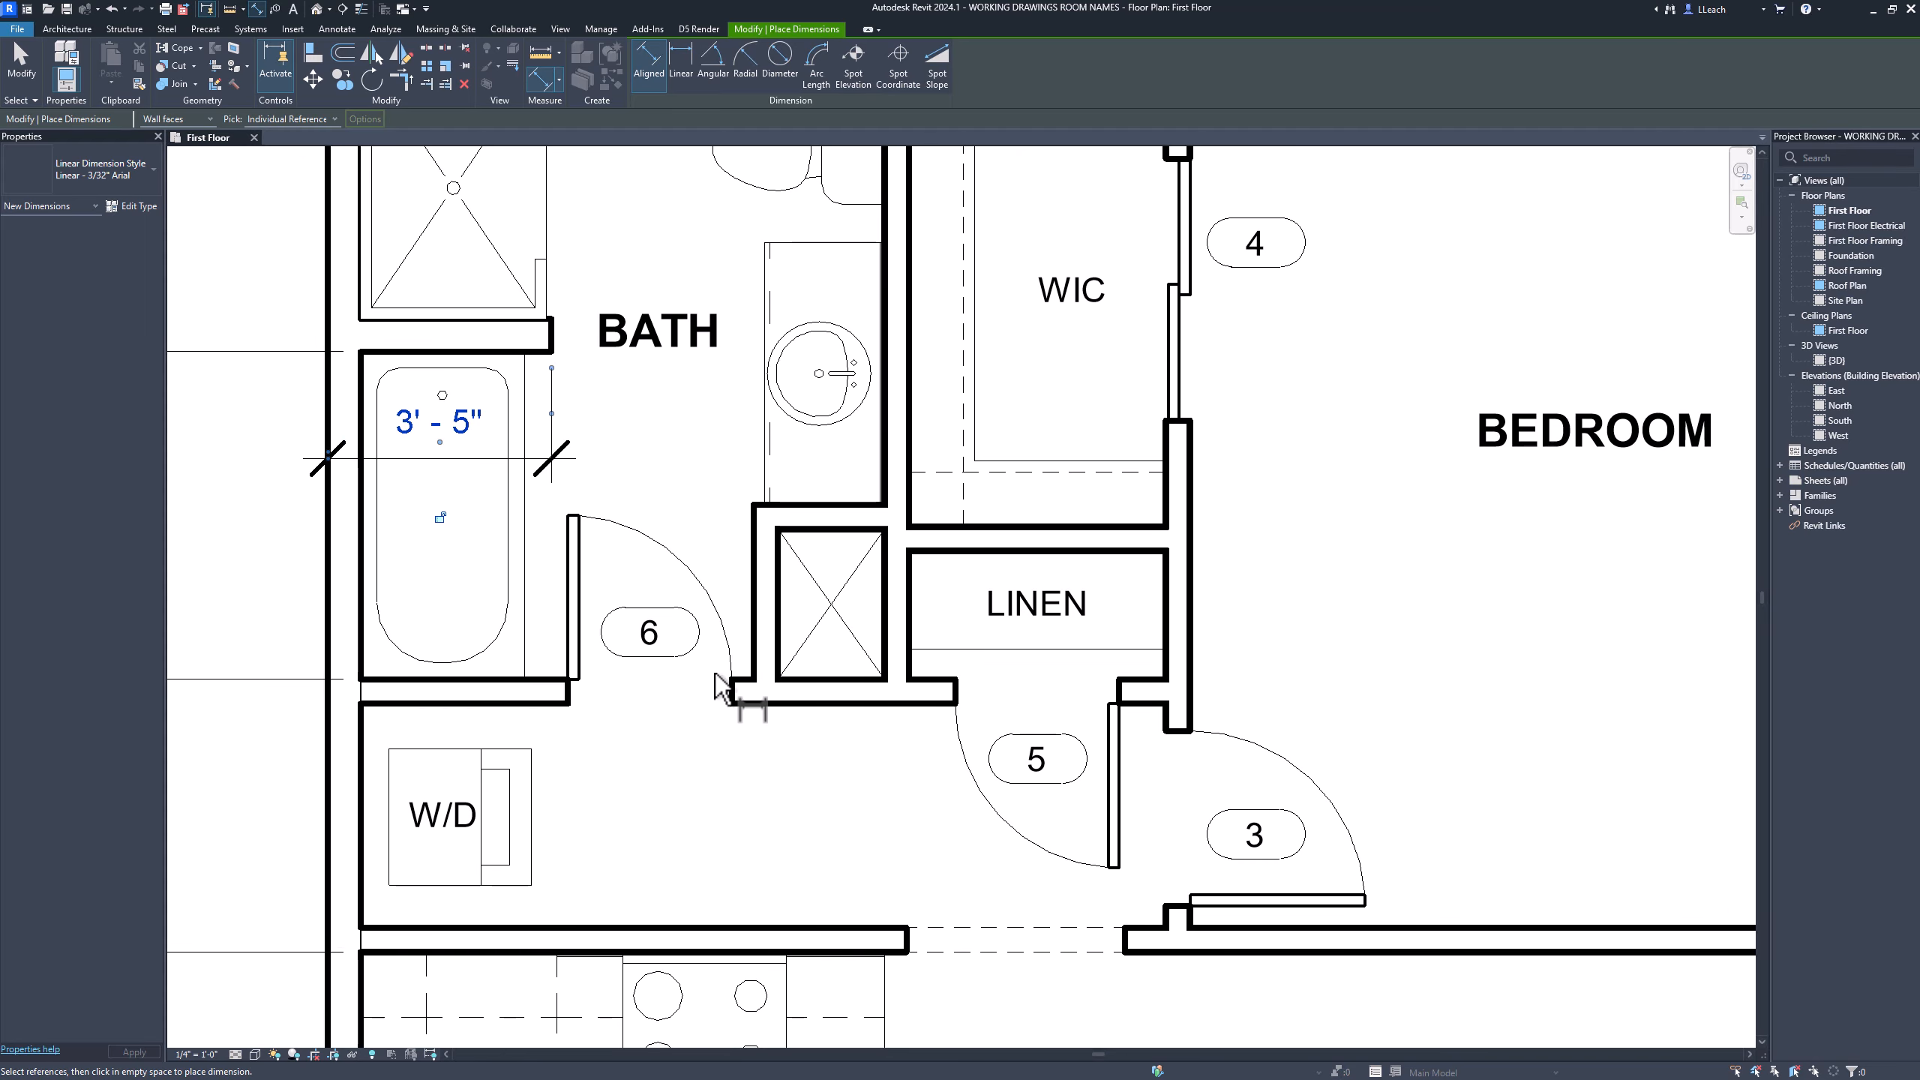
{"action": "left_click", "coordinate": [756, 679]}
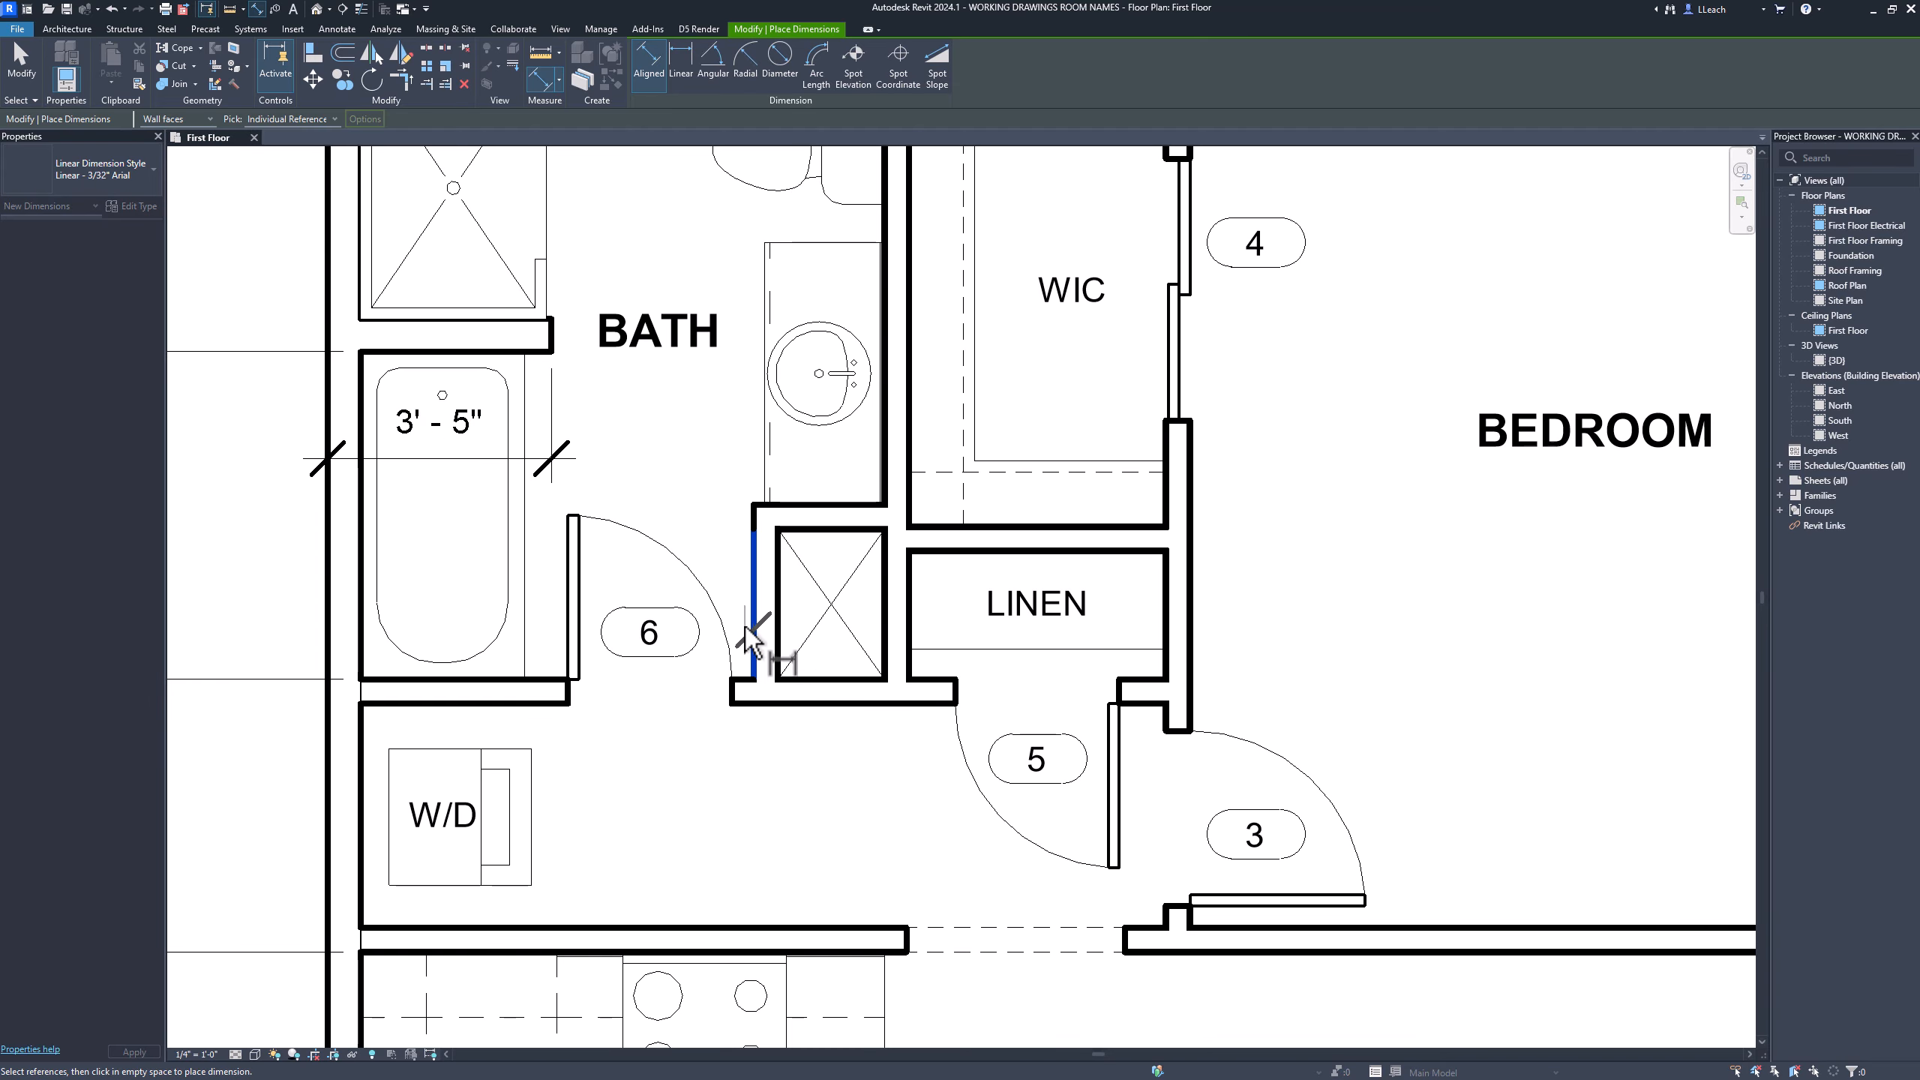
{"action": "left_click", "coordinate": [786, 514]}
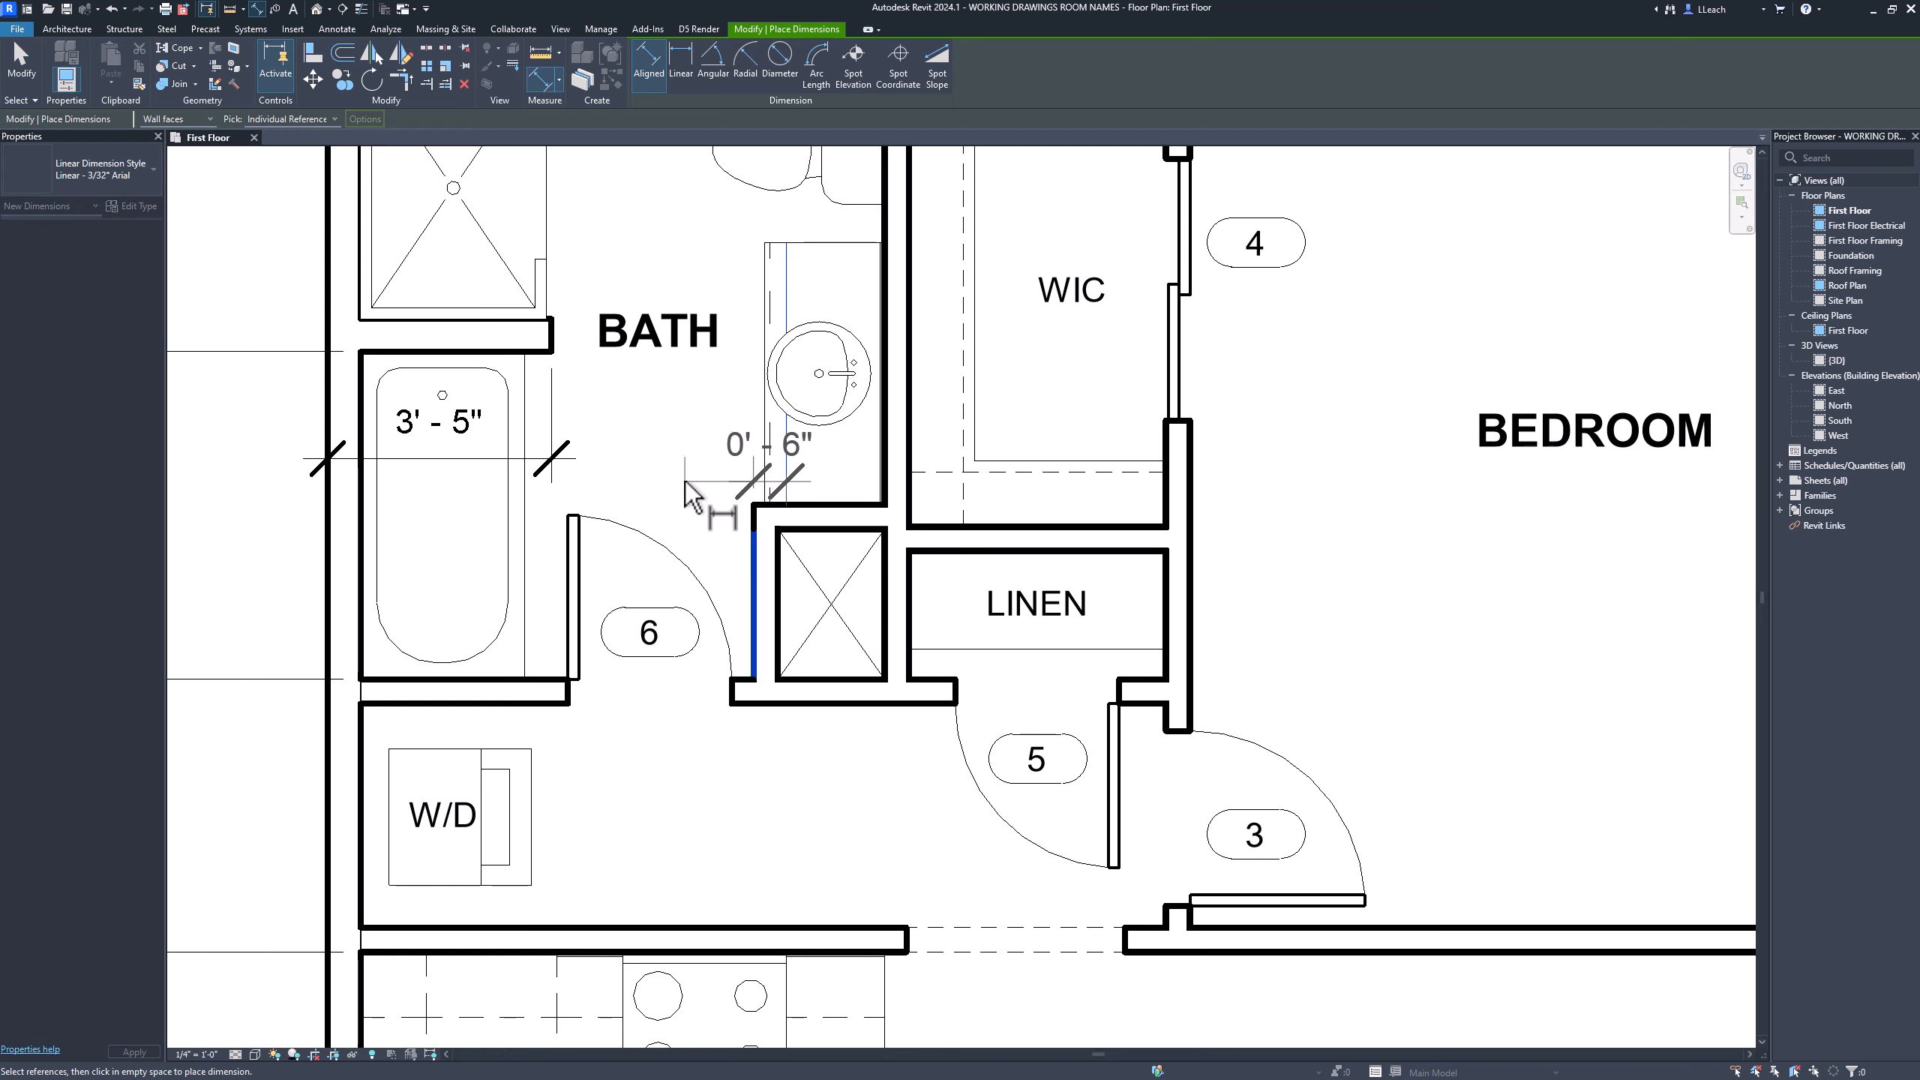
{"action": "key", "text": "Escape"}
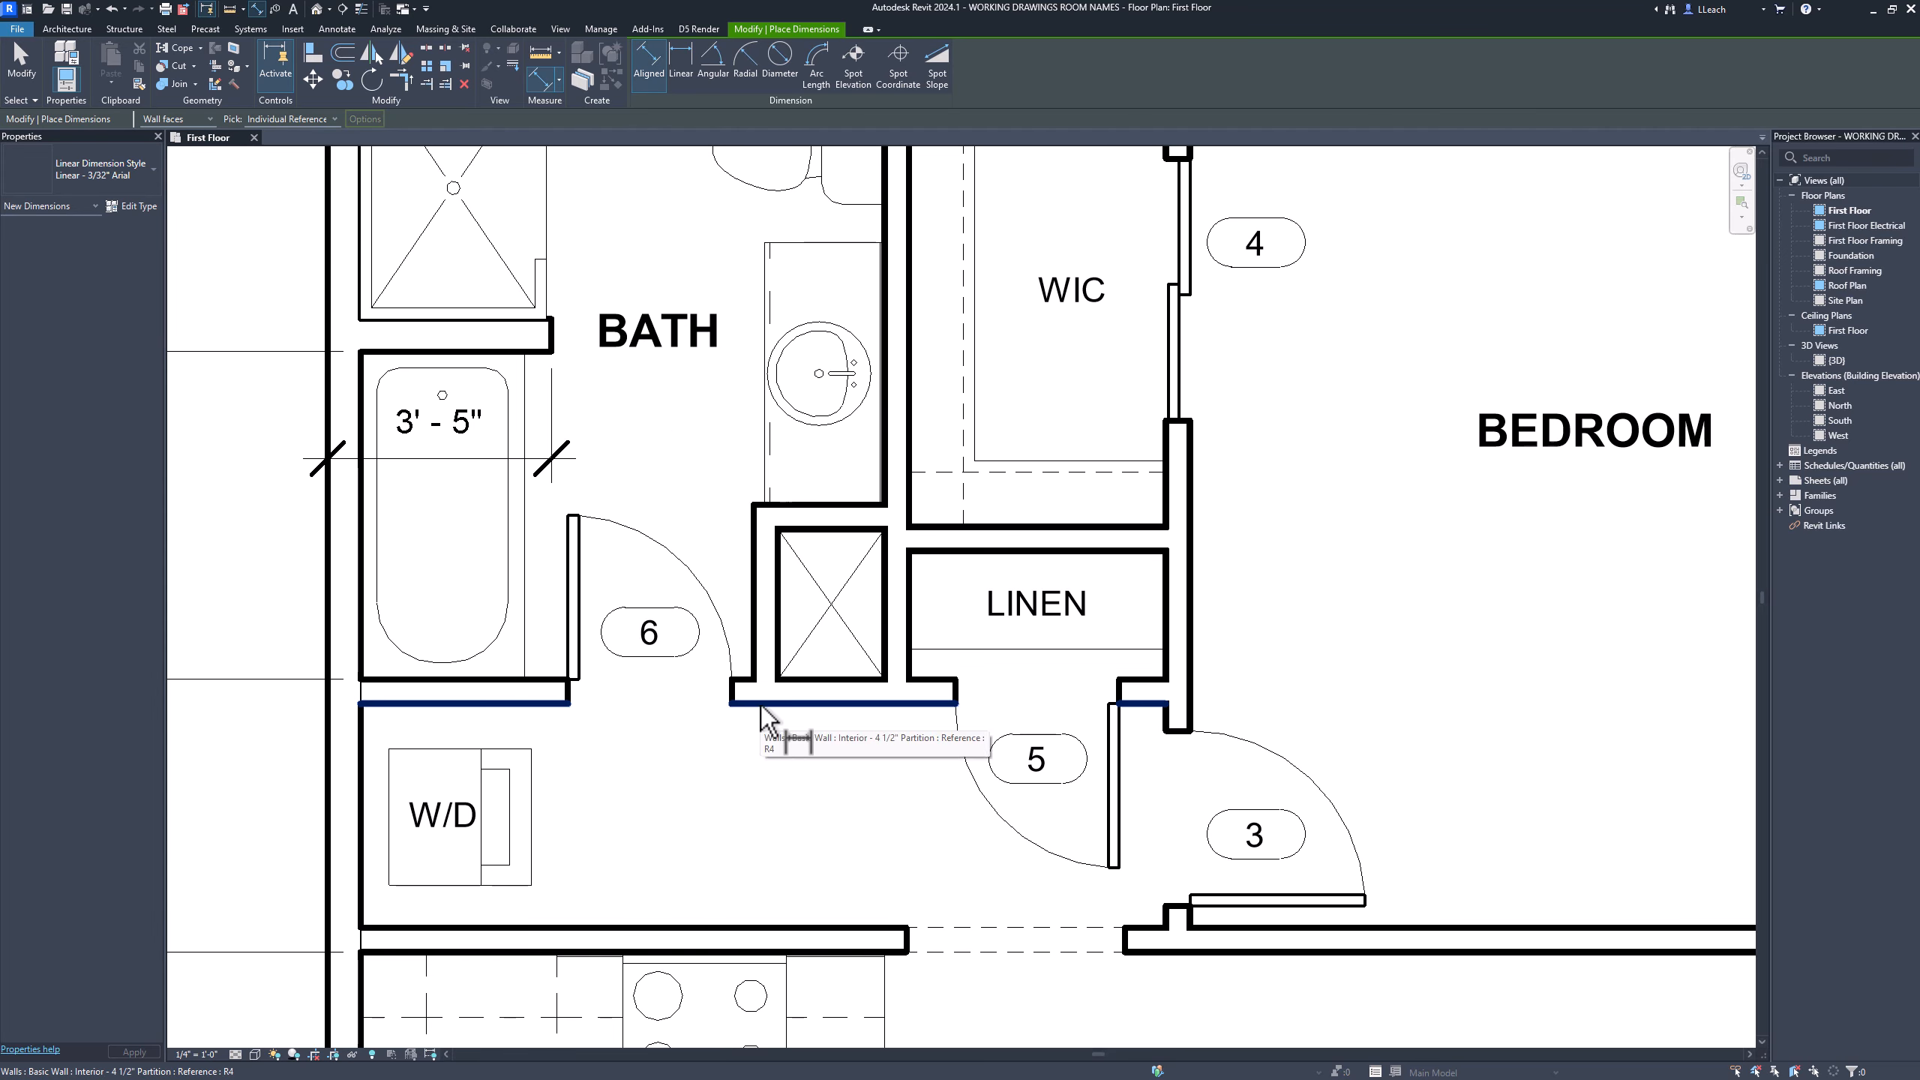
Place a vertical aligned dimension beside the bath chase, from the bath's door wall face to the outer face of the chase's vanity-side wall
{"action": "left_click", "coordinate": [752, 681]}
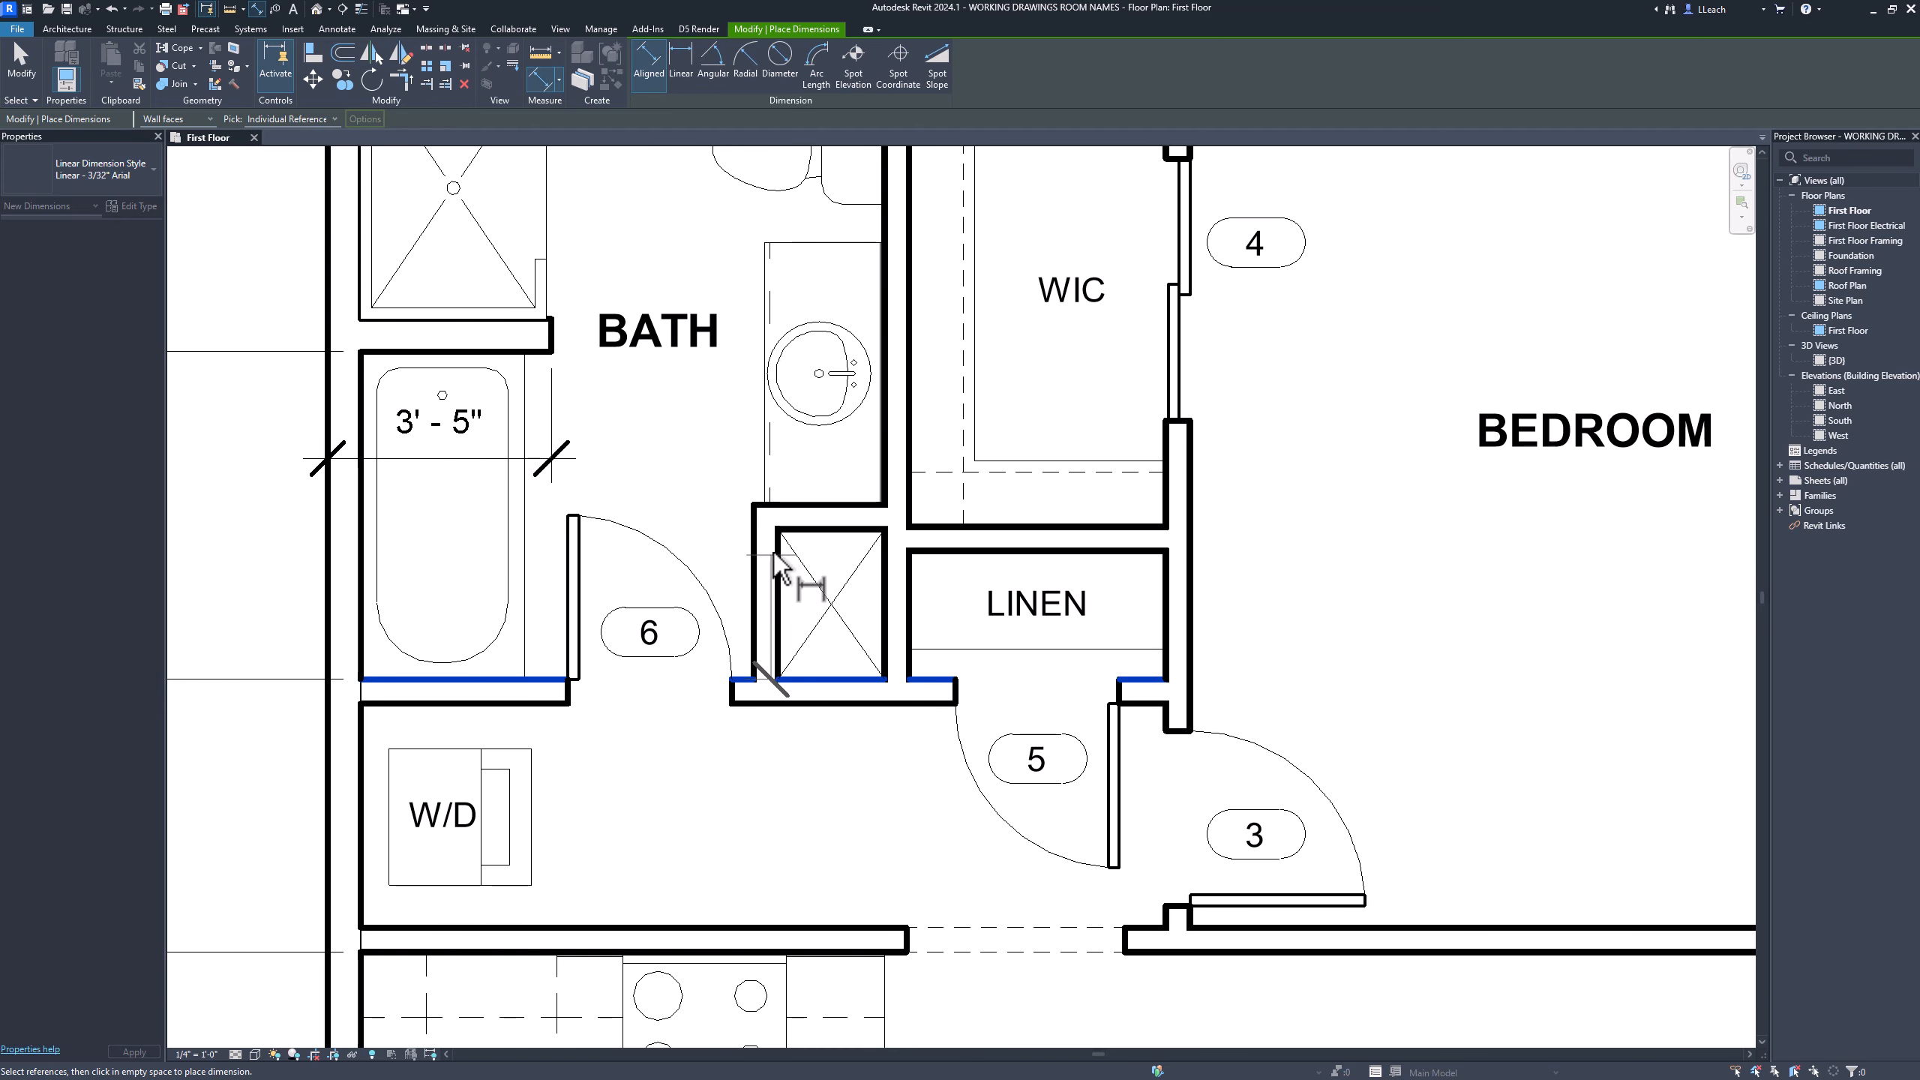
{"action": "left_click", "coordinate": [779, 505]}
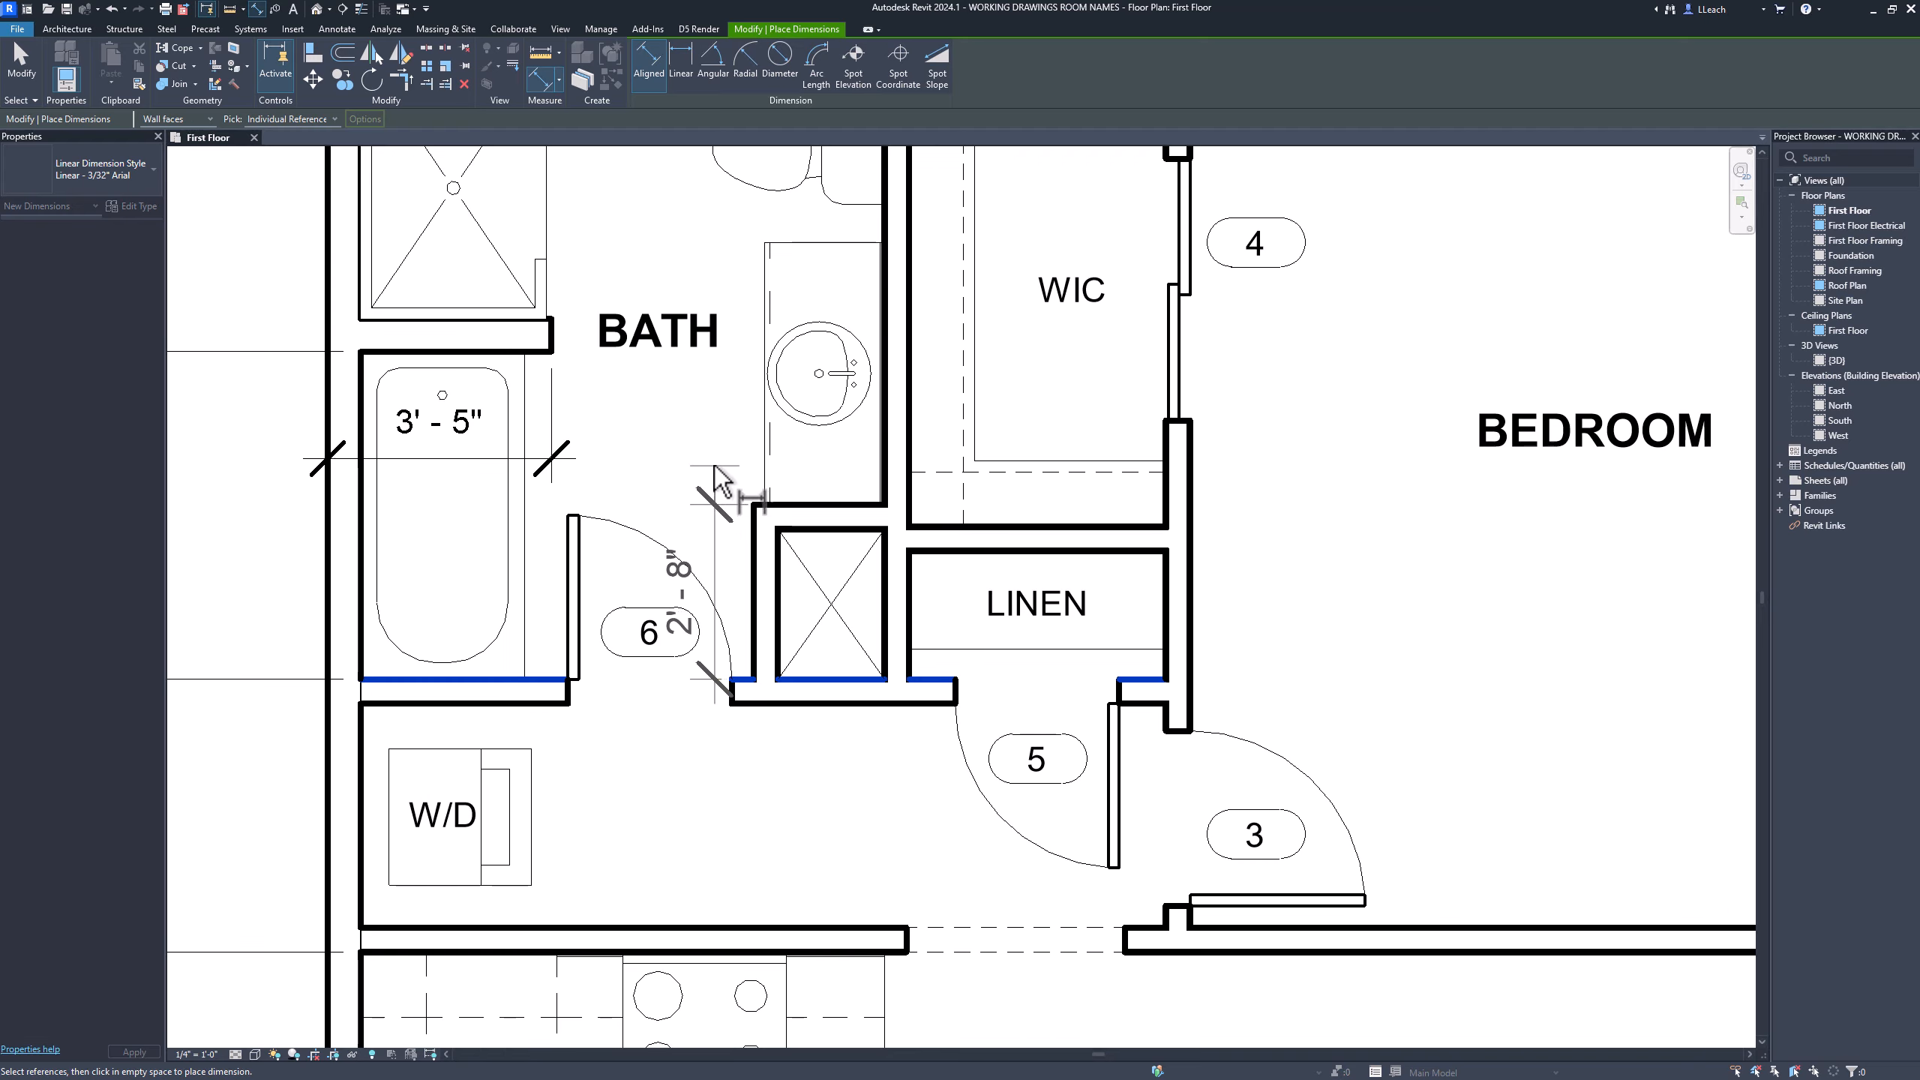
{"action": "left_click", "coordinate": [714, 472]}
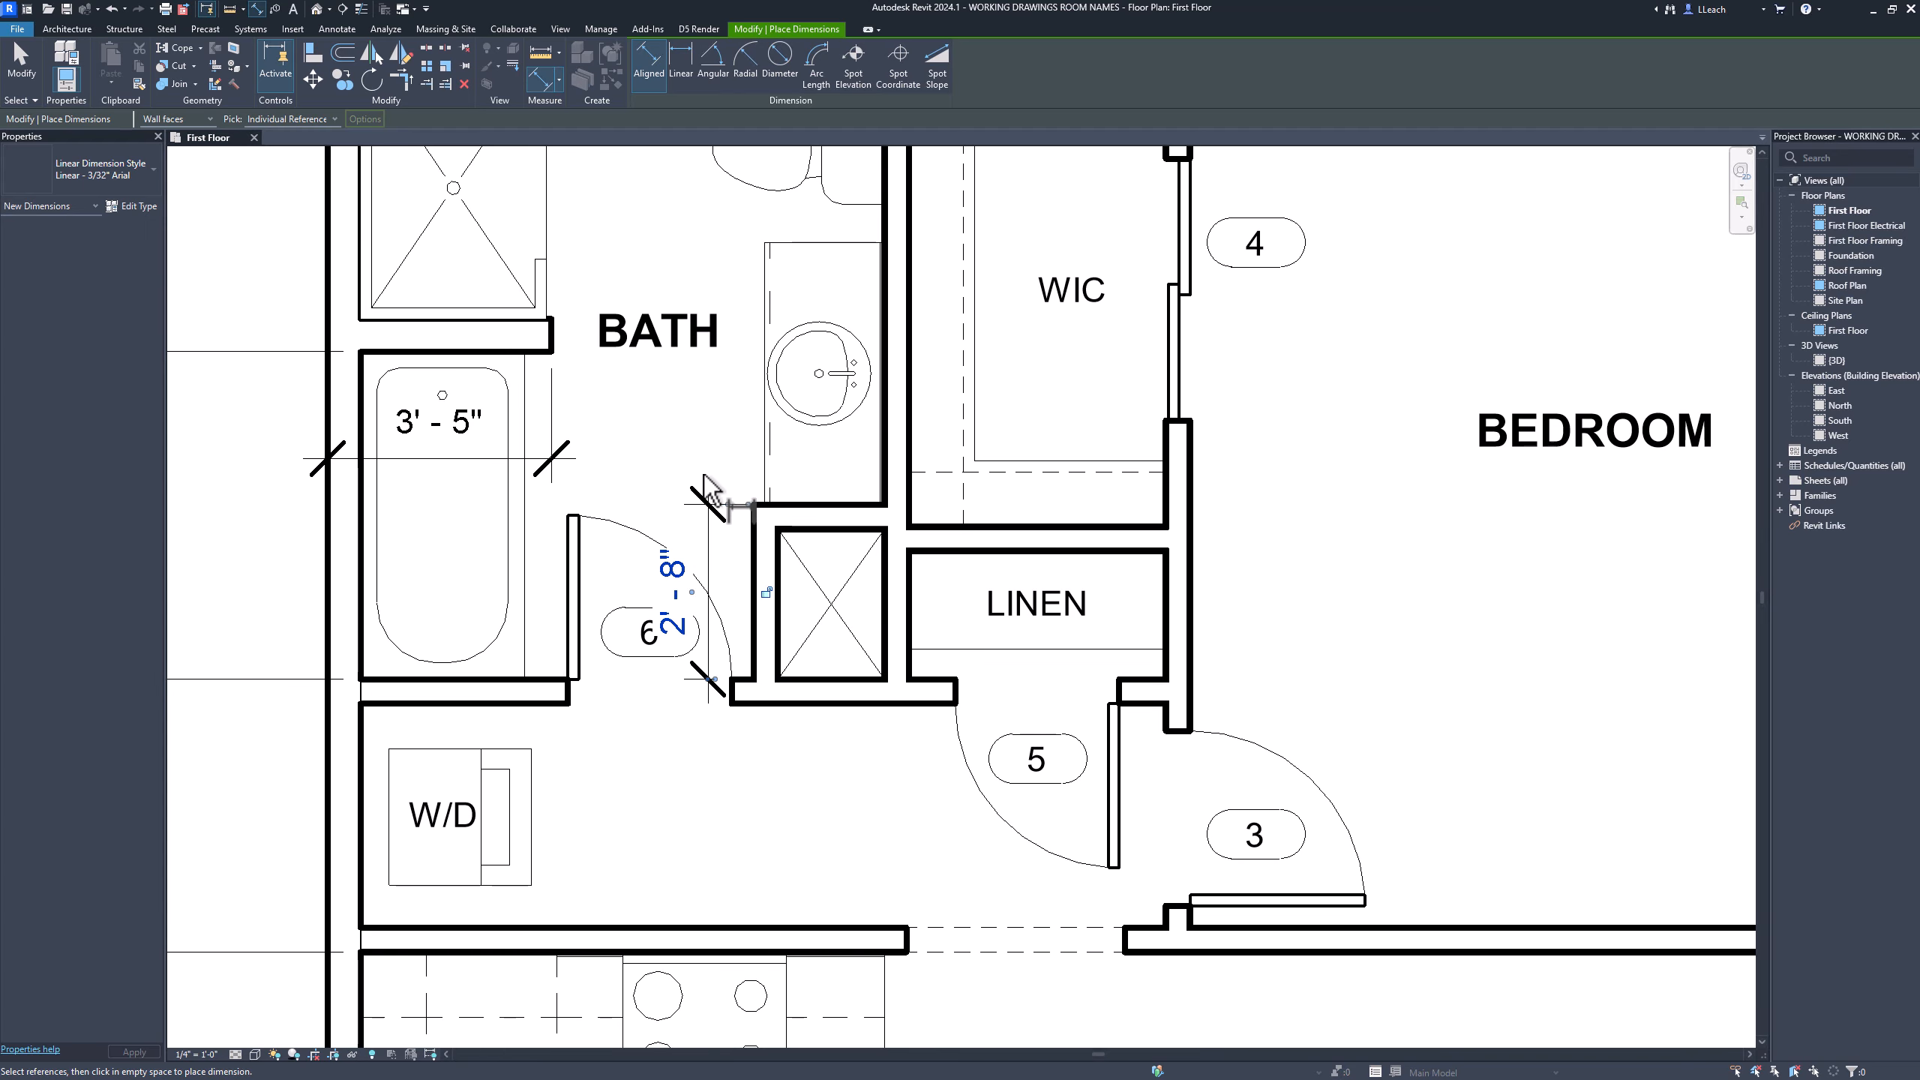
{"action": "key", "text": "Escape"}
{"action": "key", "text": "Escape"}
Move door tag 6 out of the bath door's swing to just below the door opening, clear of the vertical chase dimension
{"action": "scroll", "coordinate": [657, 578], "scroll_direction": "up", "scroll_amount": 2}
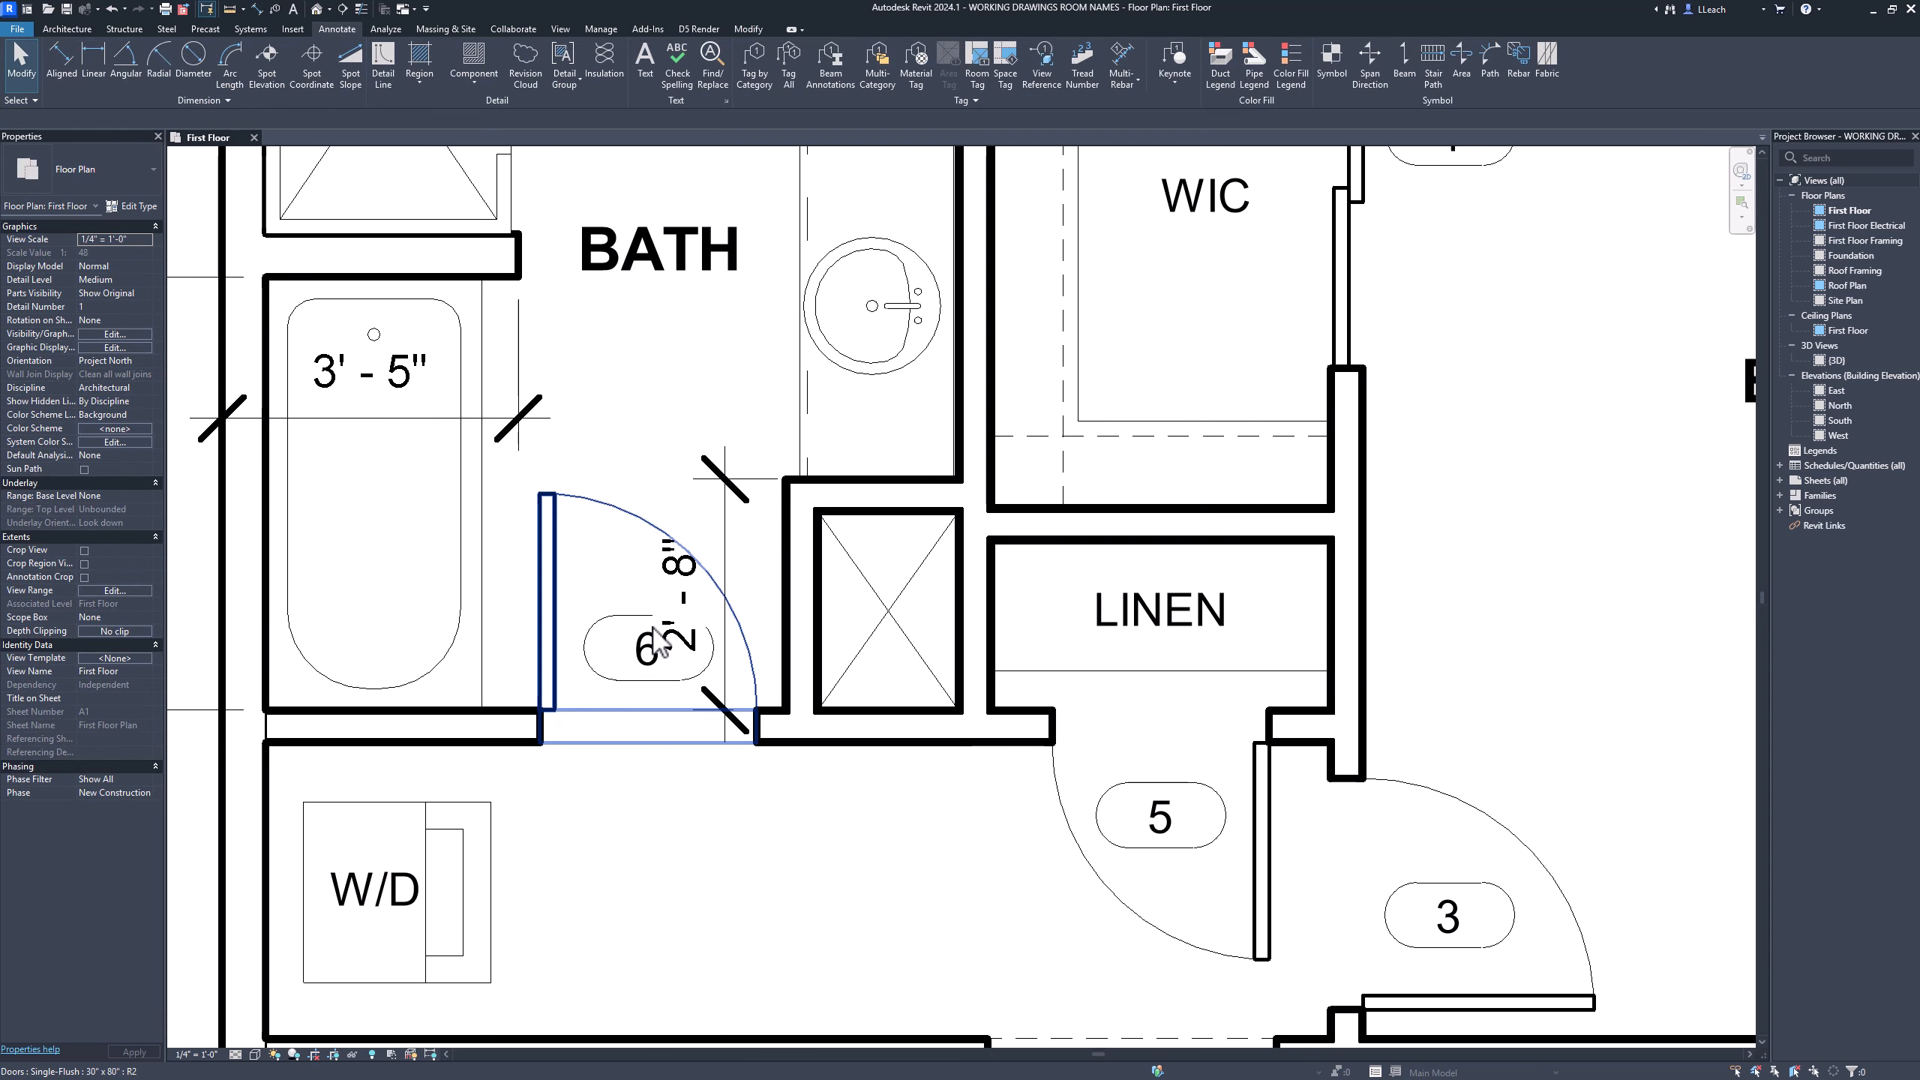
{"action": "scroll", "coordinate": [652, 647], "scroll_direction": "up", "scroll_amount": 3}
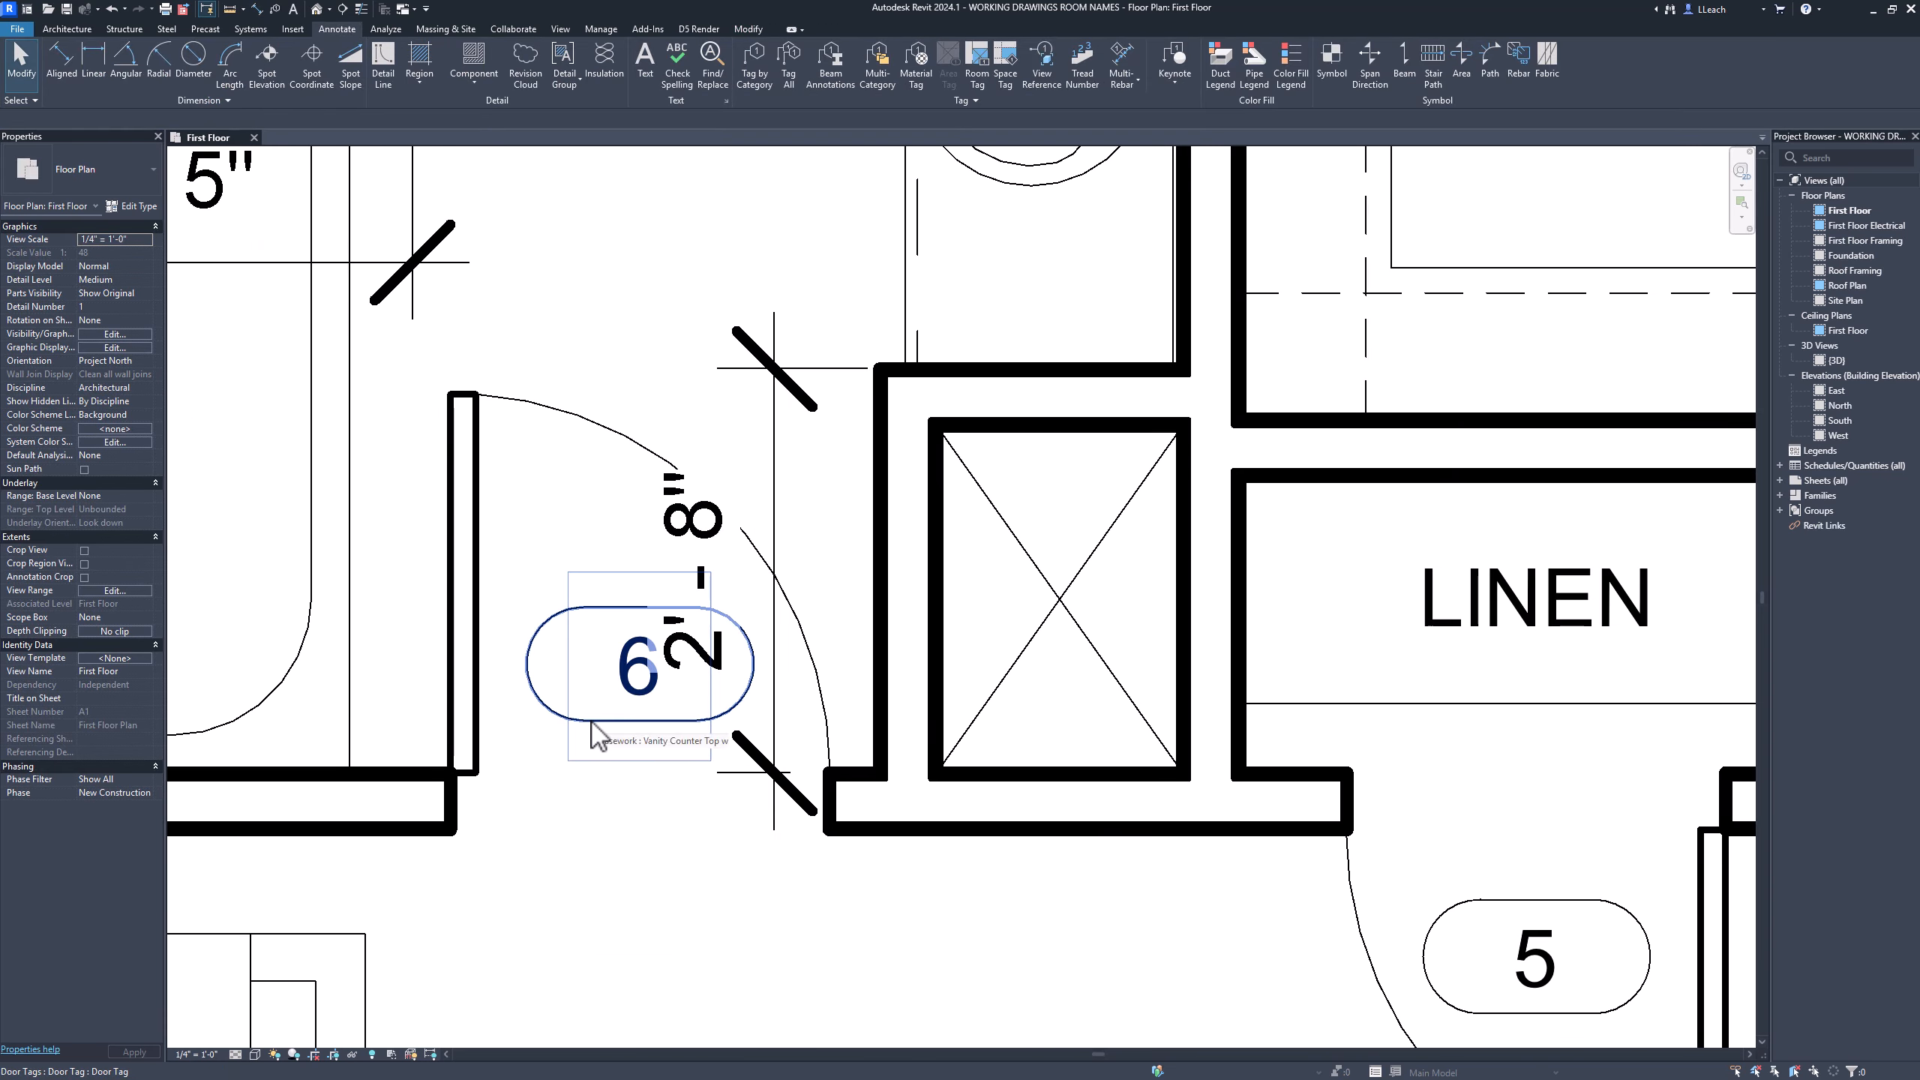
{"action": "left_click_drag", "start_coordinate": [556, 798], "coordinate": [537, 921]}
{"action": "left_click", "coordinate": [562, 776]}
{"action": "scroll", "coordinate": [680, 575], "scroll_direction": "down", "scroll_amount": 3}
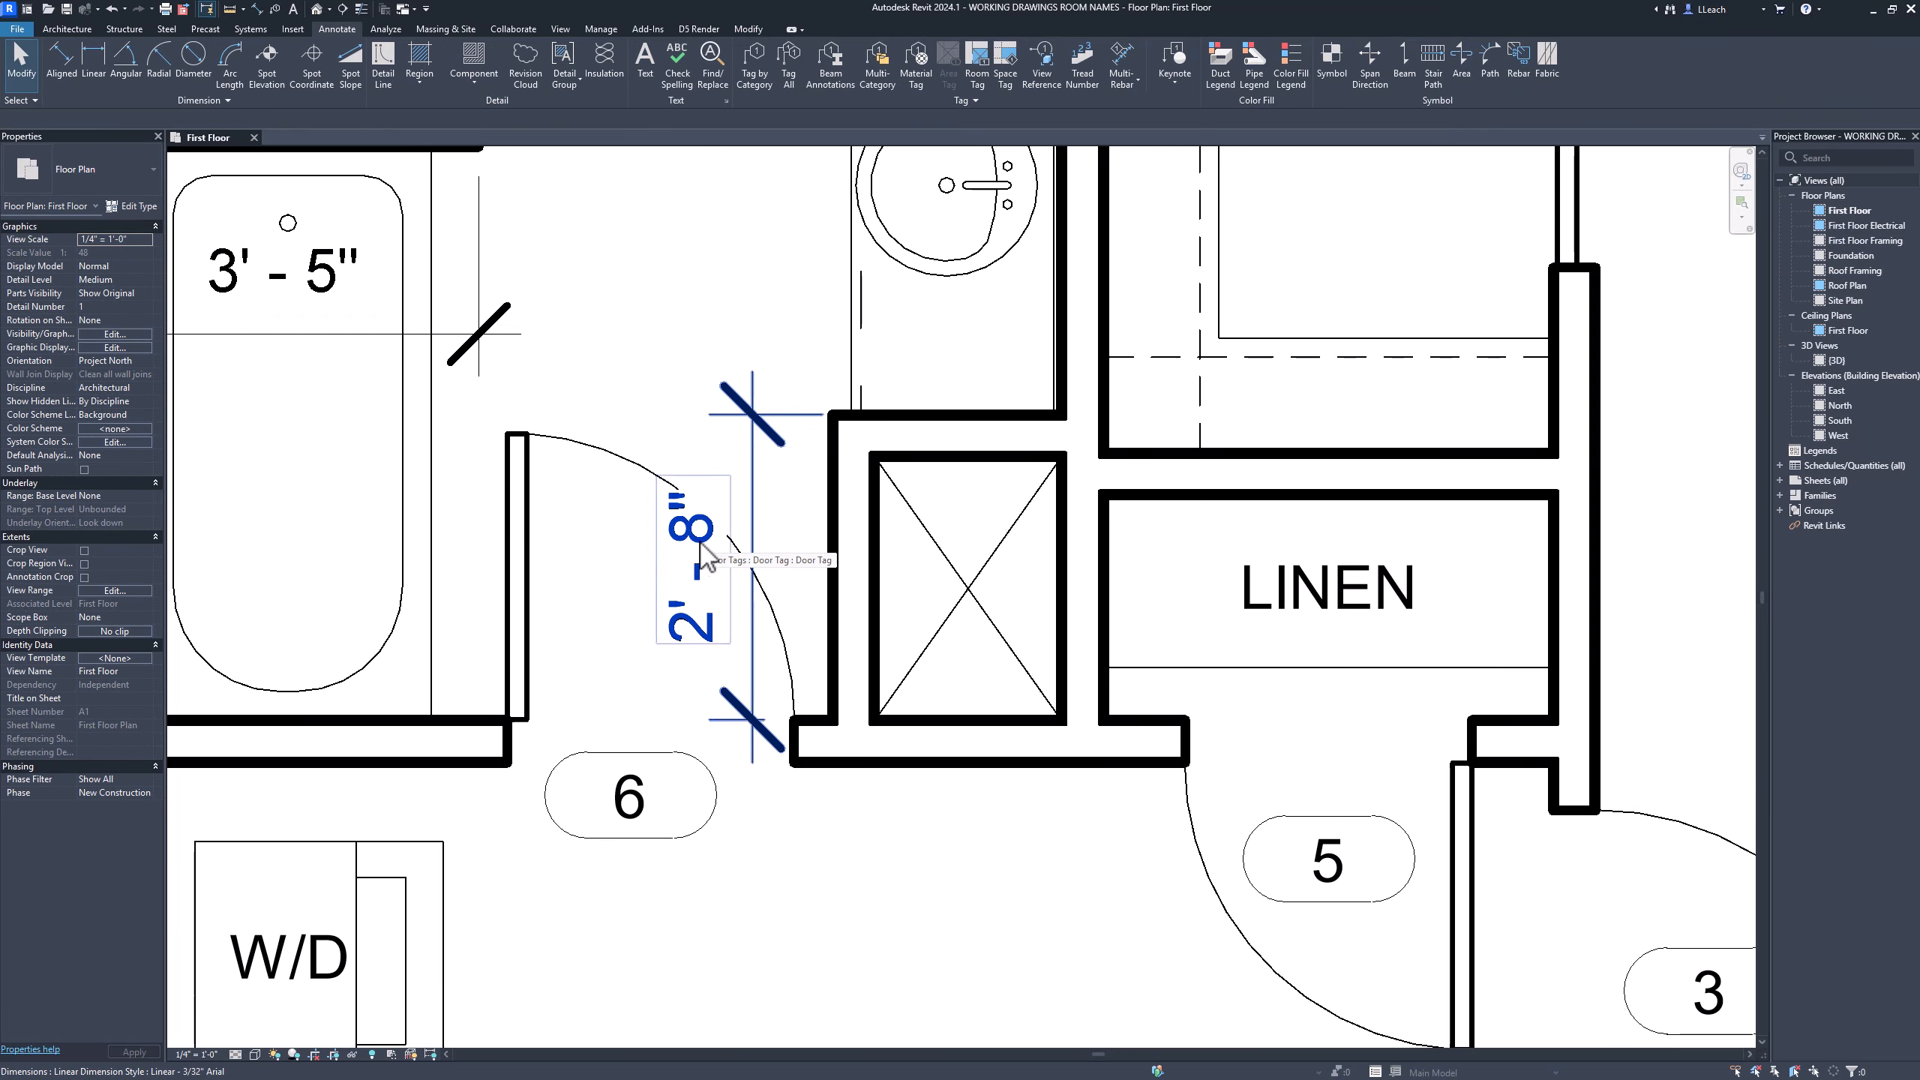
Place a horizontal aligned dimension above the chase, from the bath/WIC partition face to the chase's outer face toward the bath door
{"action": "scroll", "coordinate": [762, 614], "scroll_direction": "up", "scroll_amount": 2}
{"action": "middle_click_drag", "start_coordinate": [762, 613], "coordinate": [542, 668]}
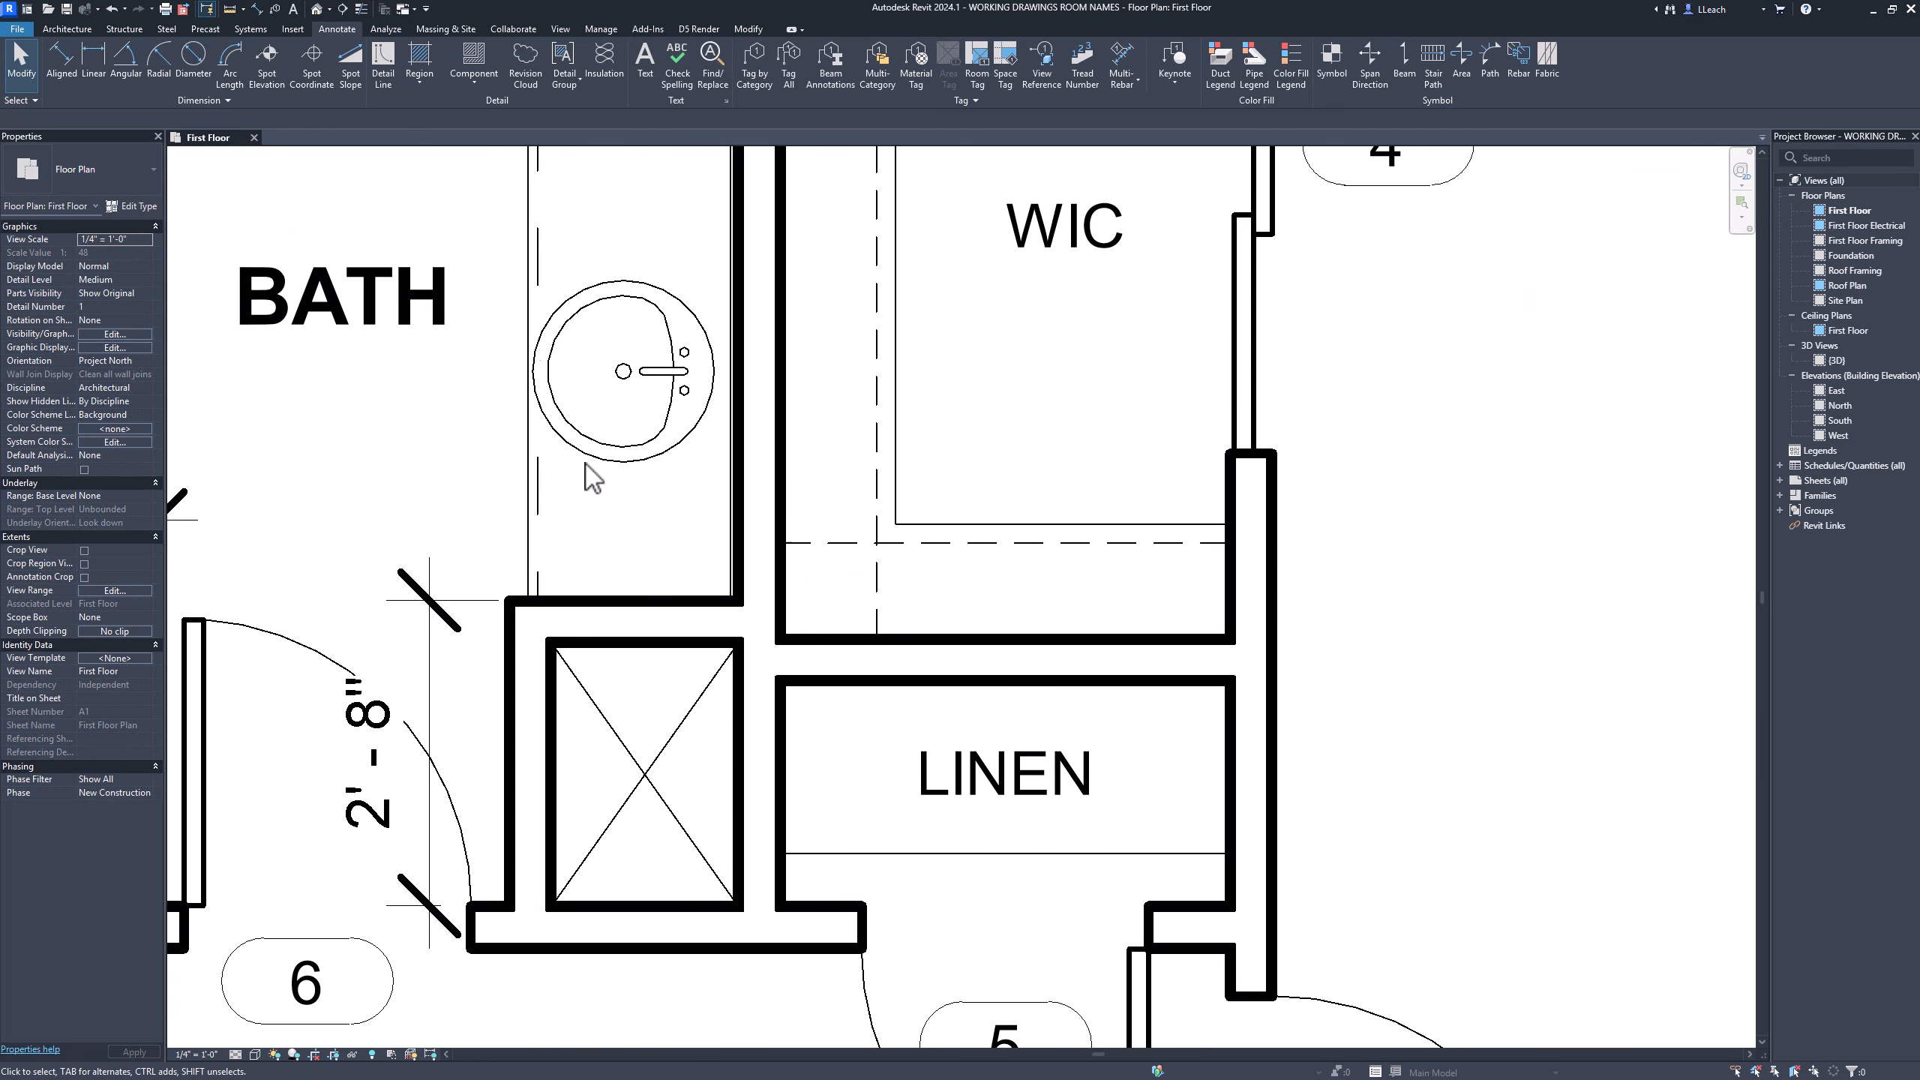
{"action": "left_click", "coordinate": [63, 57]}
{"action": "scroll", "coordinate": [816, 459], "scroll_direction": "up", "scroll_amount": 3}
{"action": "scroll", "coordinate": [816, 458], "scroll_direction": "down", "scroll_amount": 5}
{"action": "scroll", "coordinate": [816, 458], "scroll_direction": "down", "scroll_amount": 4}
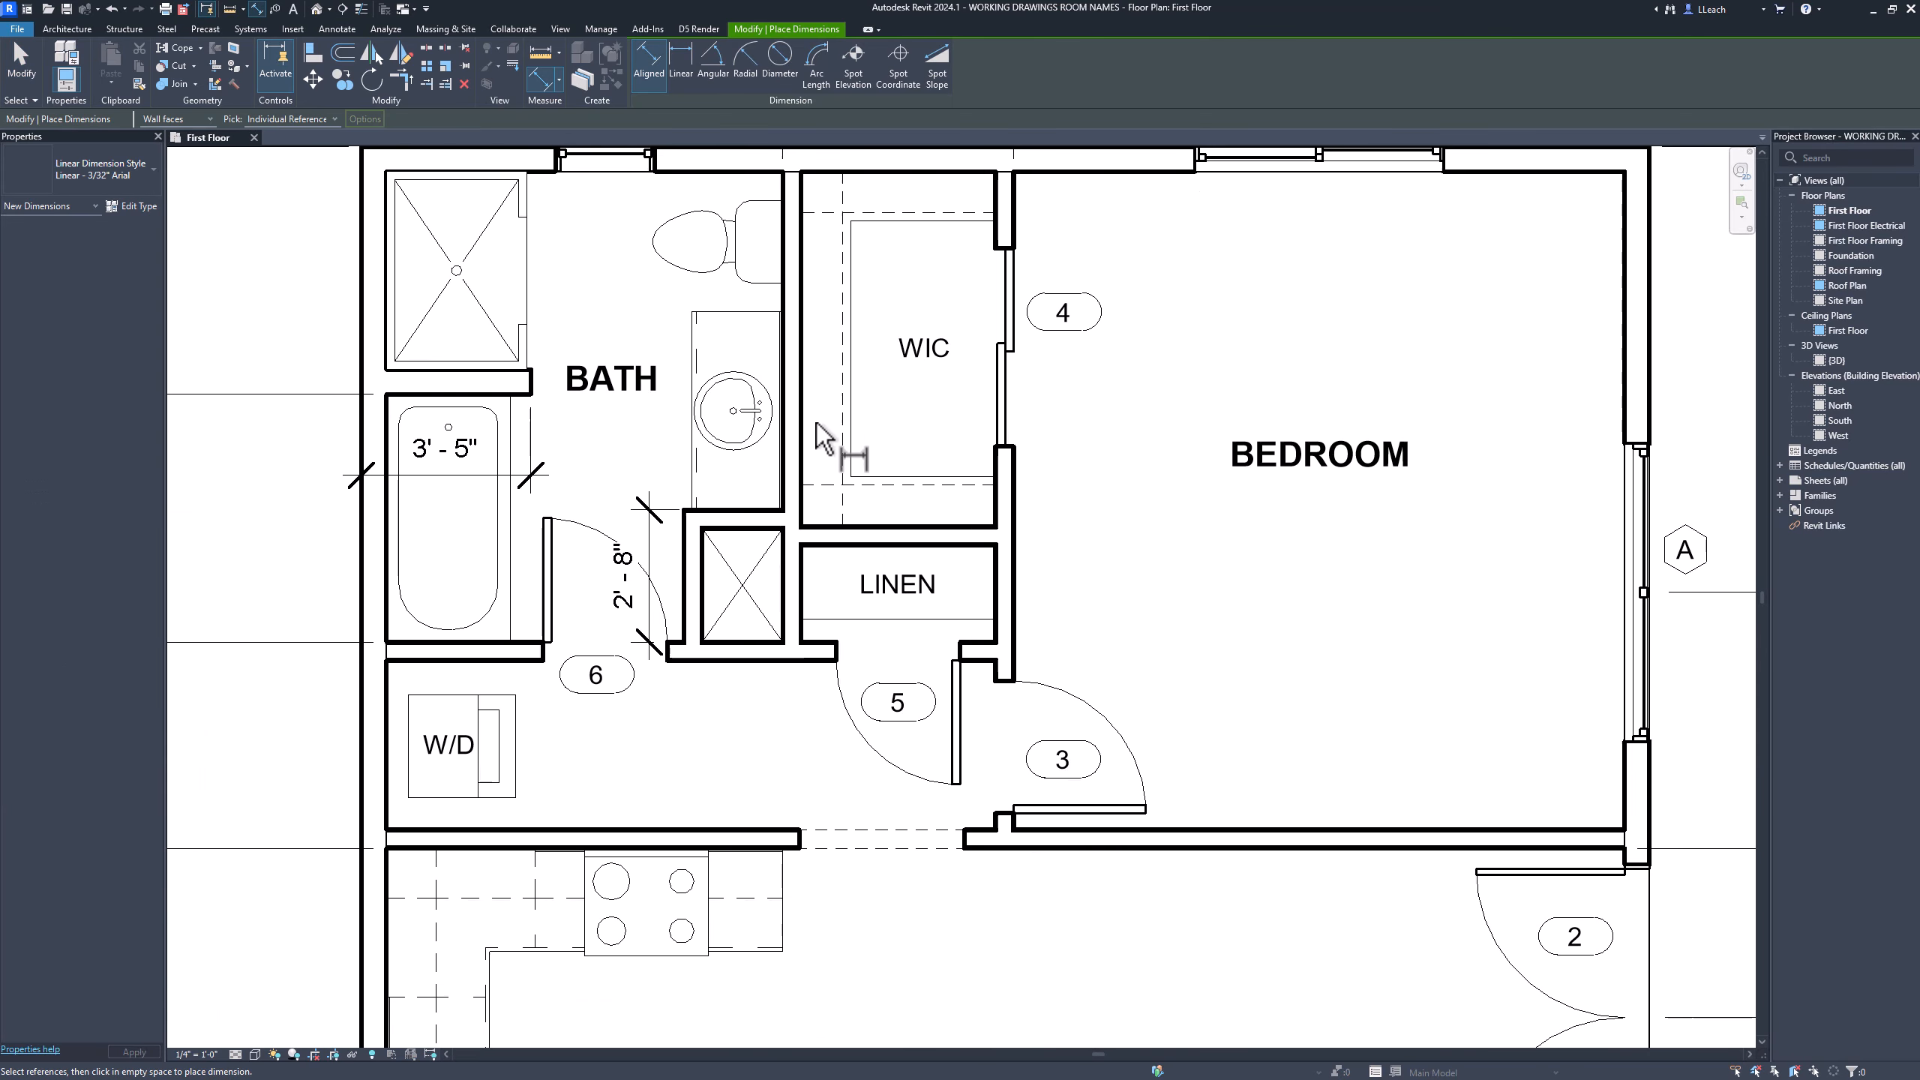
{"action": "scroll", "coordinate": [817, 468], "scroll_direction": "up", "scroll_amount": 2}
{"action": "scroll", "coordinate": [811, 477], "scroll_direction": "up", "scroll_amount": 2}
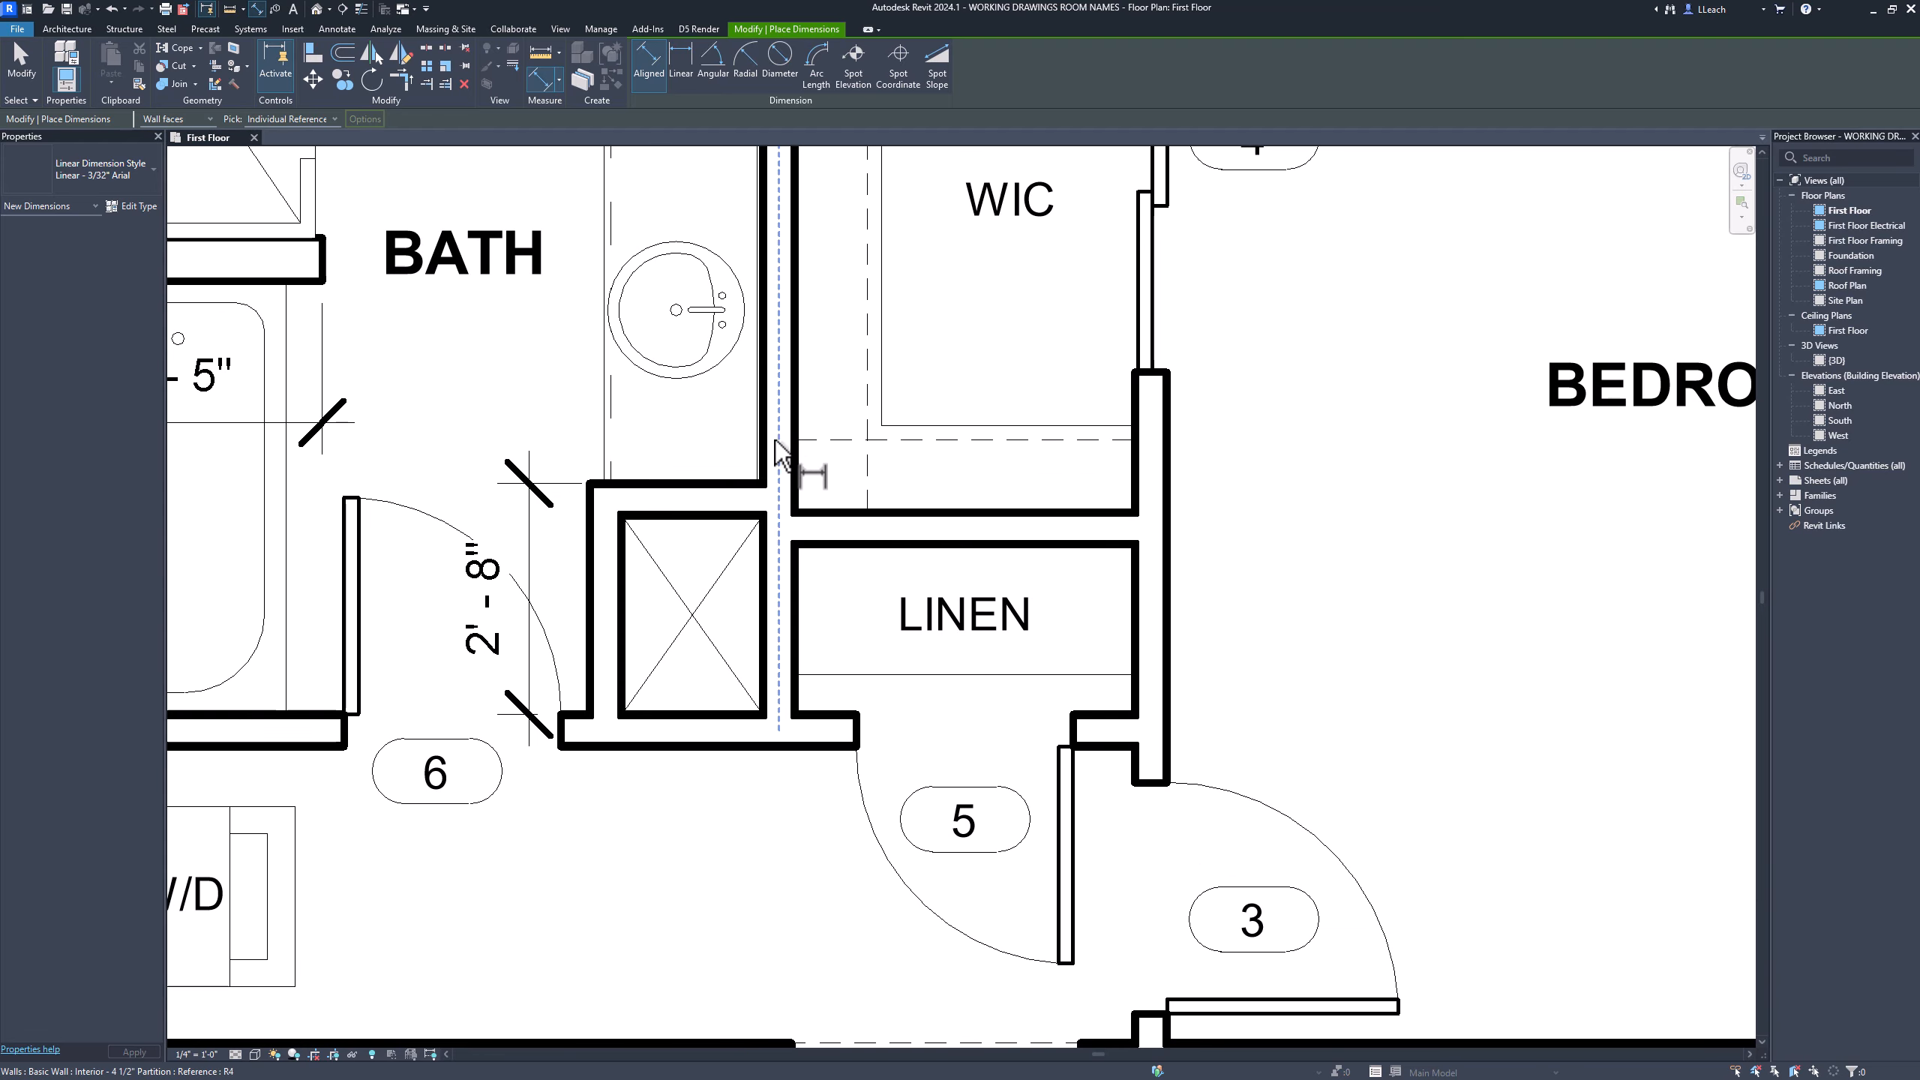
{"action": "left_click", "coordinate": [590, 510]}
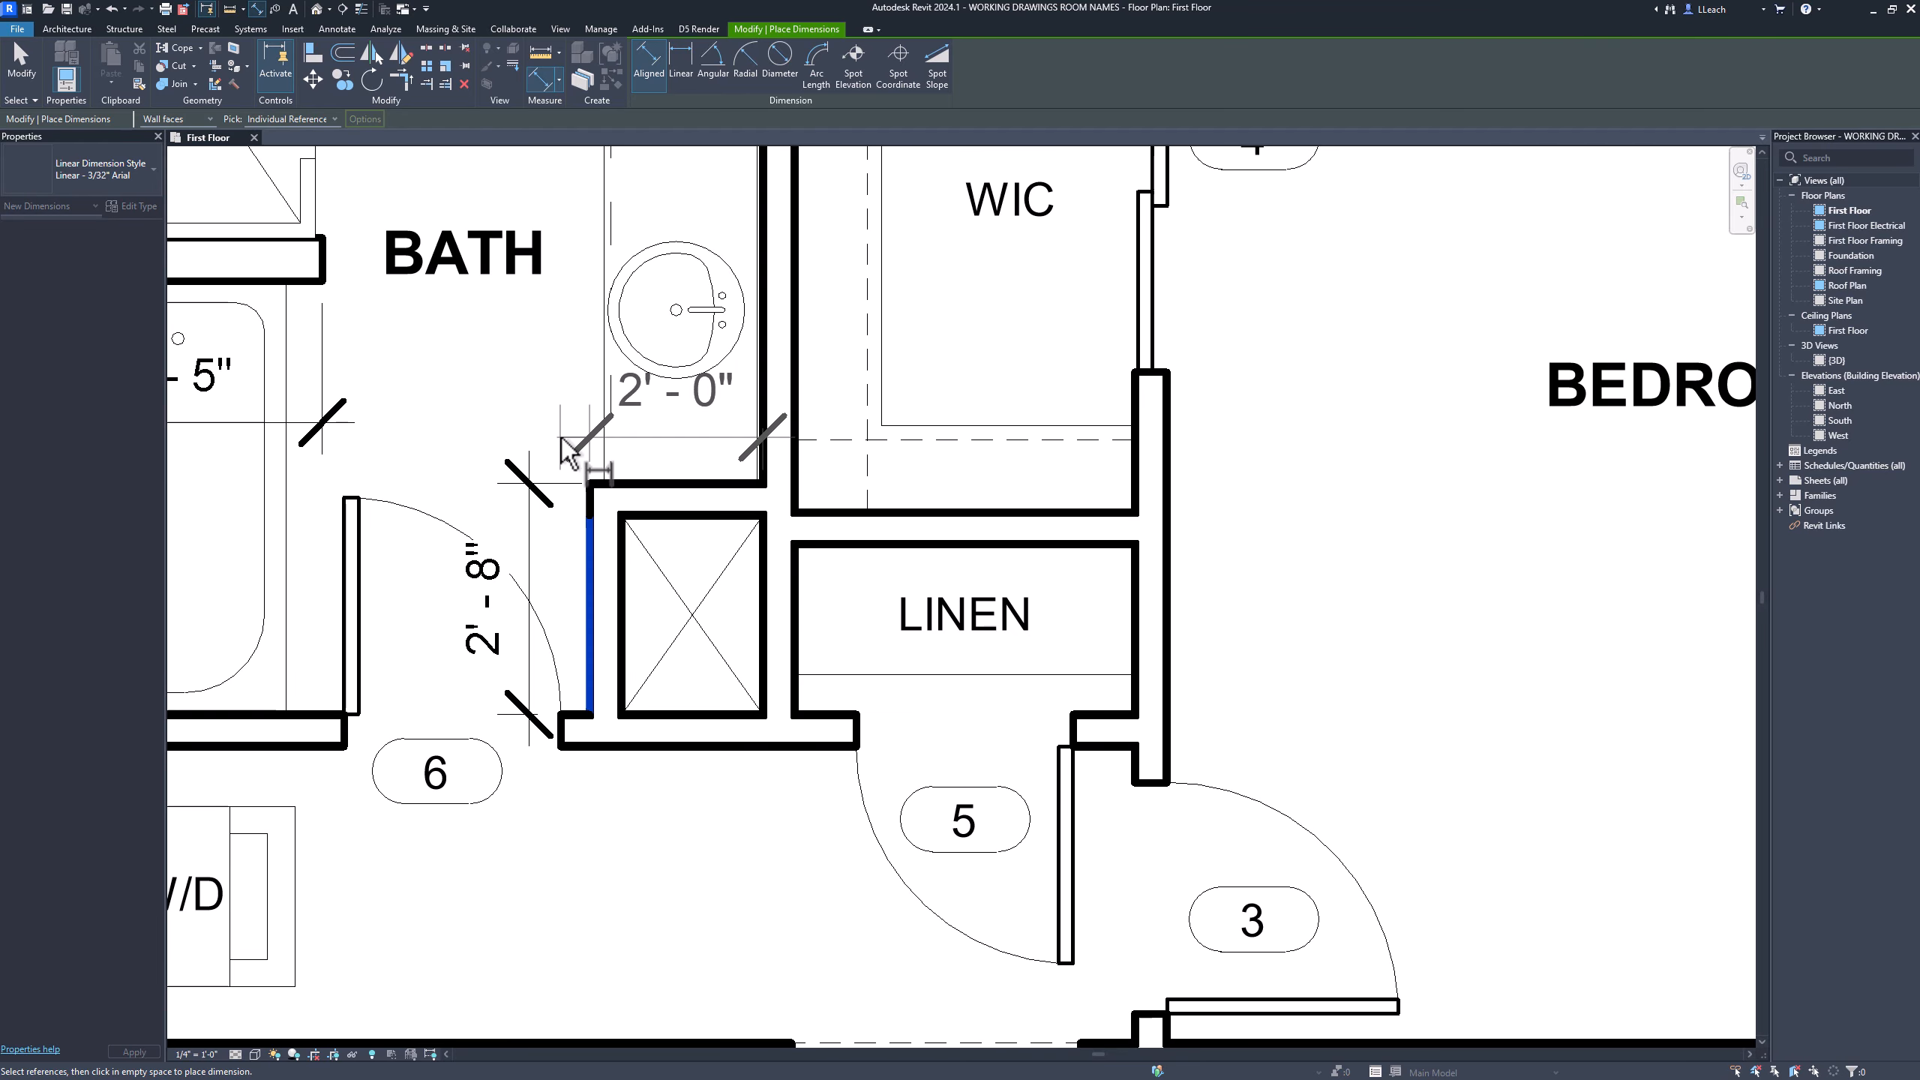
{"action": "left_click", "coordinate": [564, 441]}
{"action": "key", "text": "Escape"}
{"action": "key", "text": "Escape"}
Dimension the width of the dashed wall opening between the hall and kitchen/dining, placing the dimension on the kitchen side
{"action": "scroll", "coordinate": [563, 380], "scroll_direction": "down", "scroll_amount": 3}
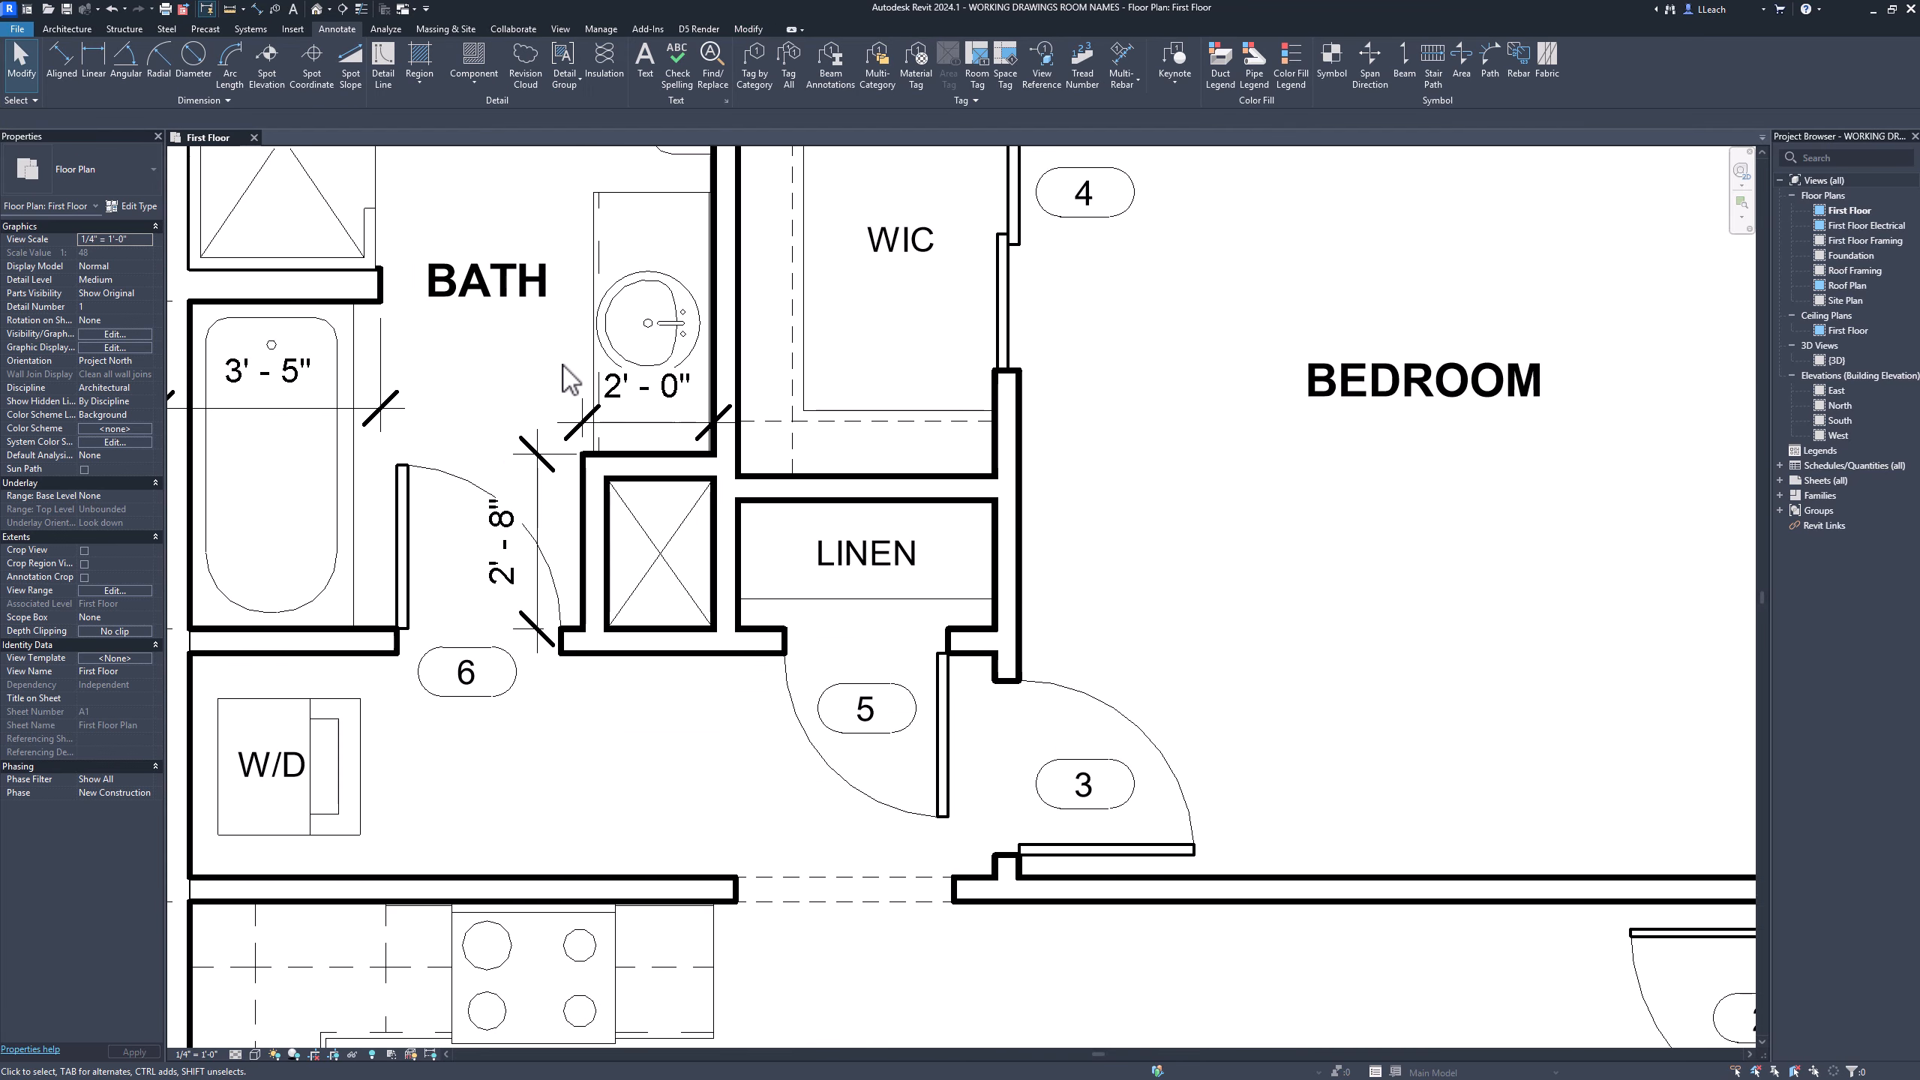
{"action": "scroll", "coordinate": [619, 469], "scroll_direction": "up", "scroll_amount": 1}
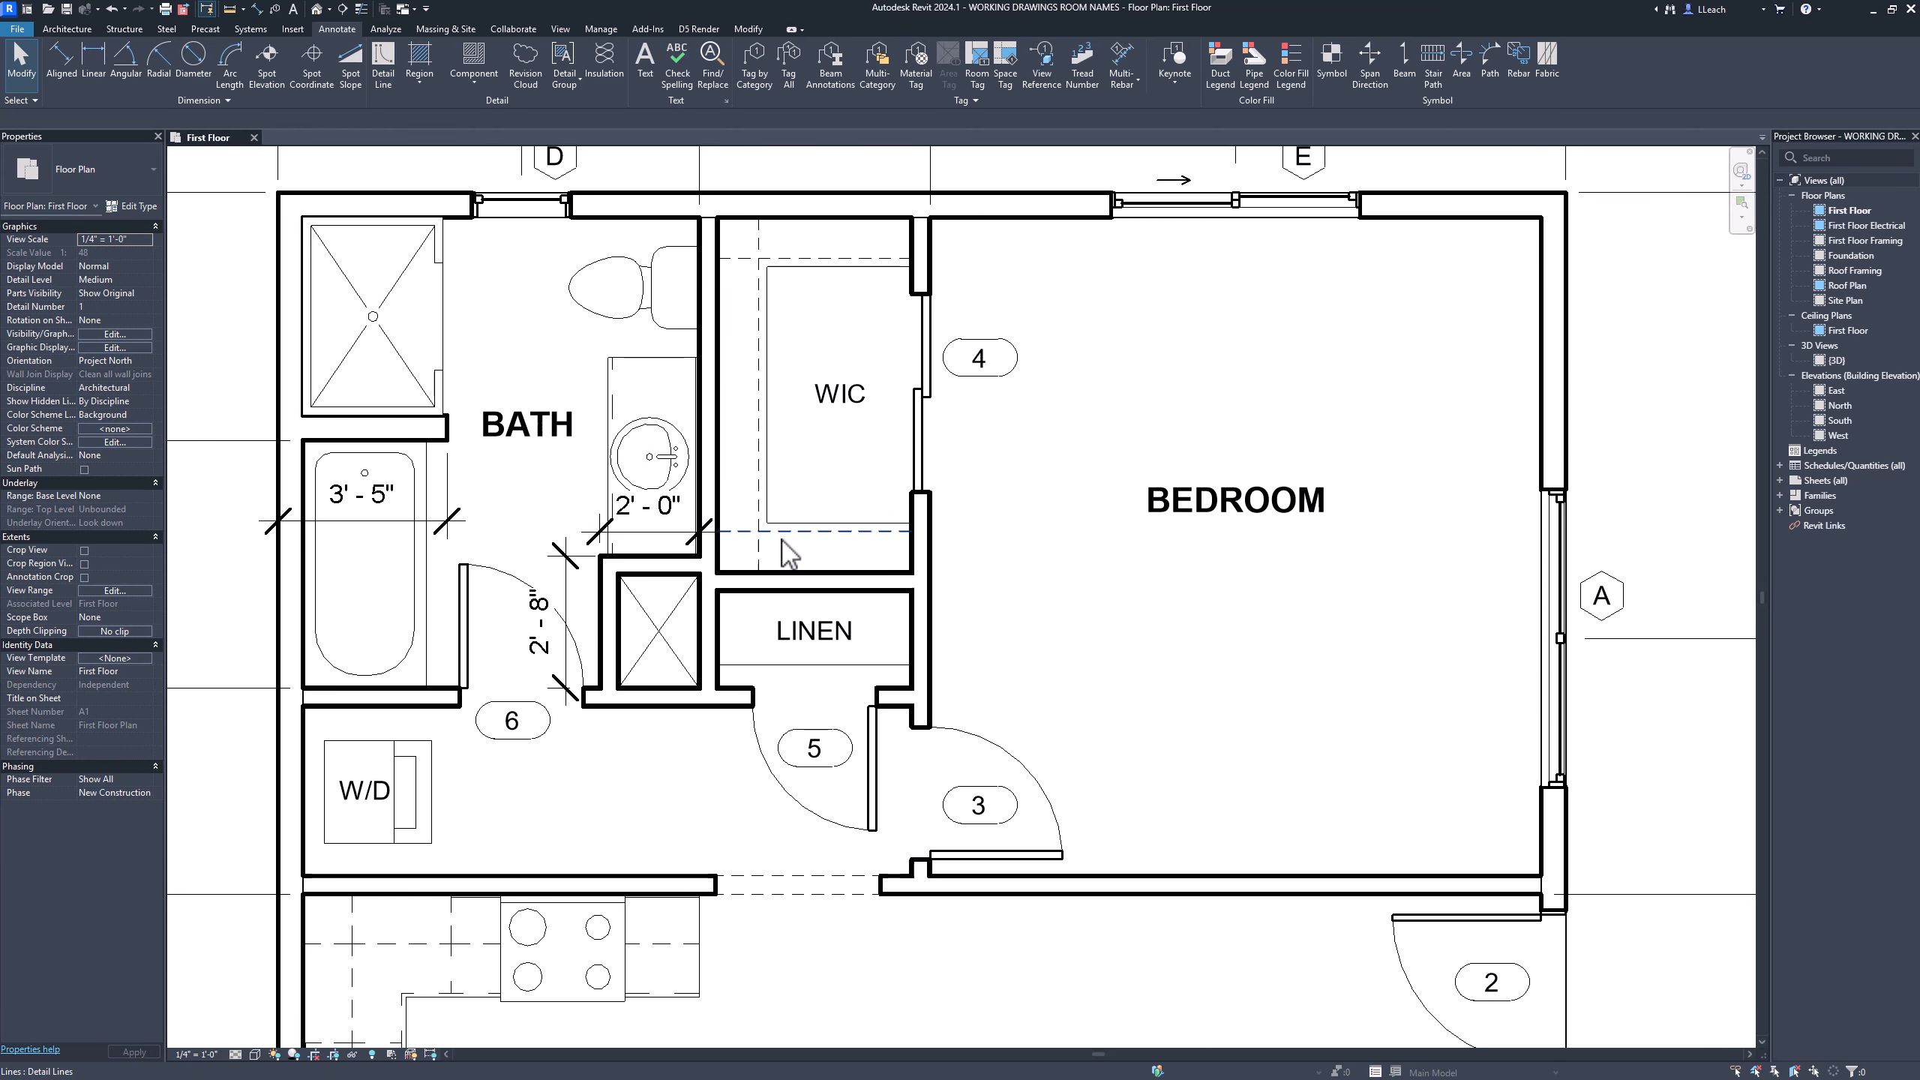
{"action": "middle_click_drag", "start_coordinate": [899, 737], "coordinate": [890, 591]}
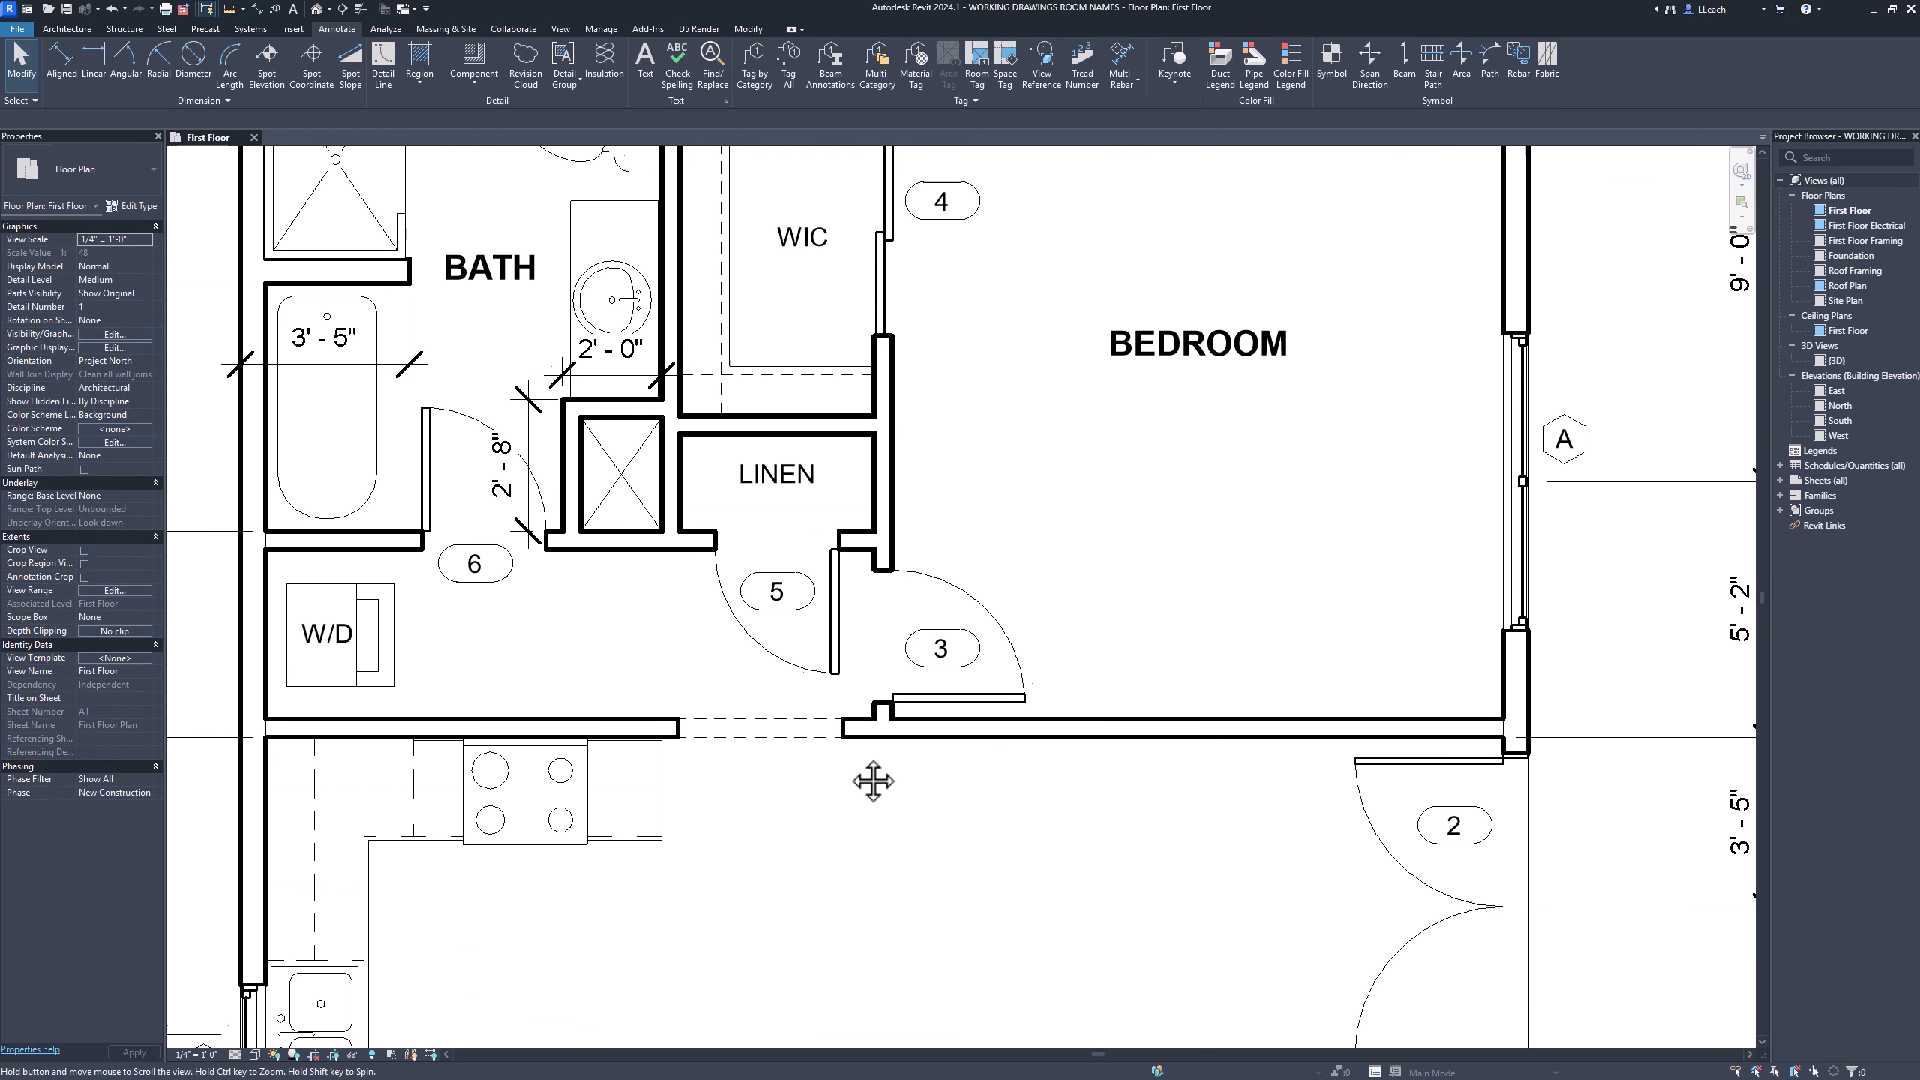
{"action": "middle_click_drag", "start_coordinate": [870, 776], "coordinate": [949, 752]}
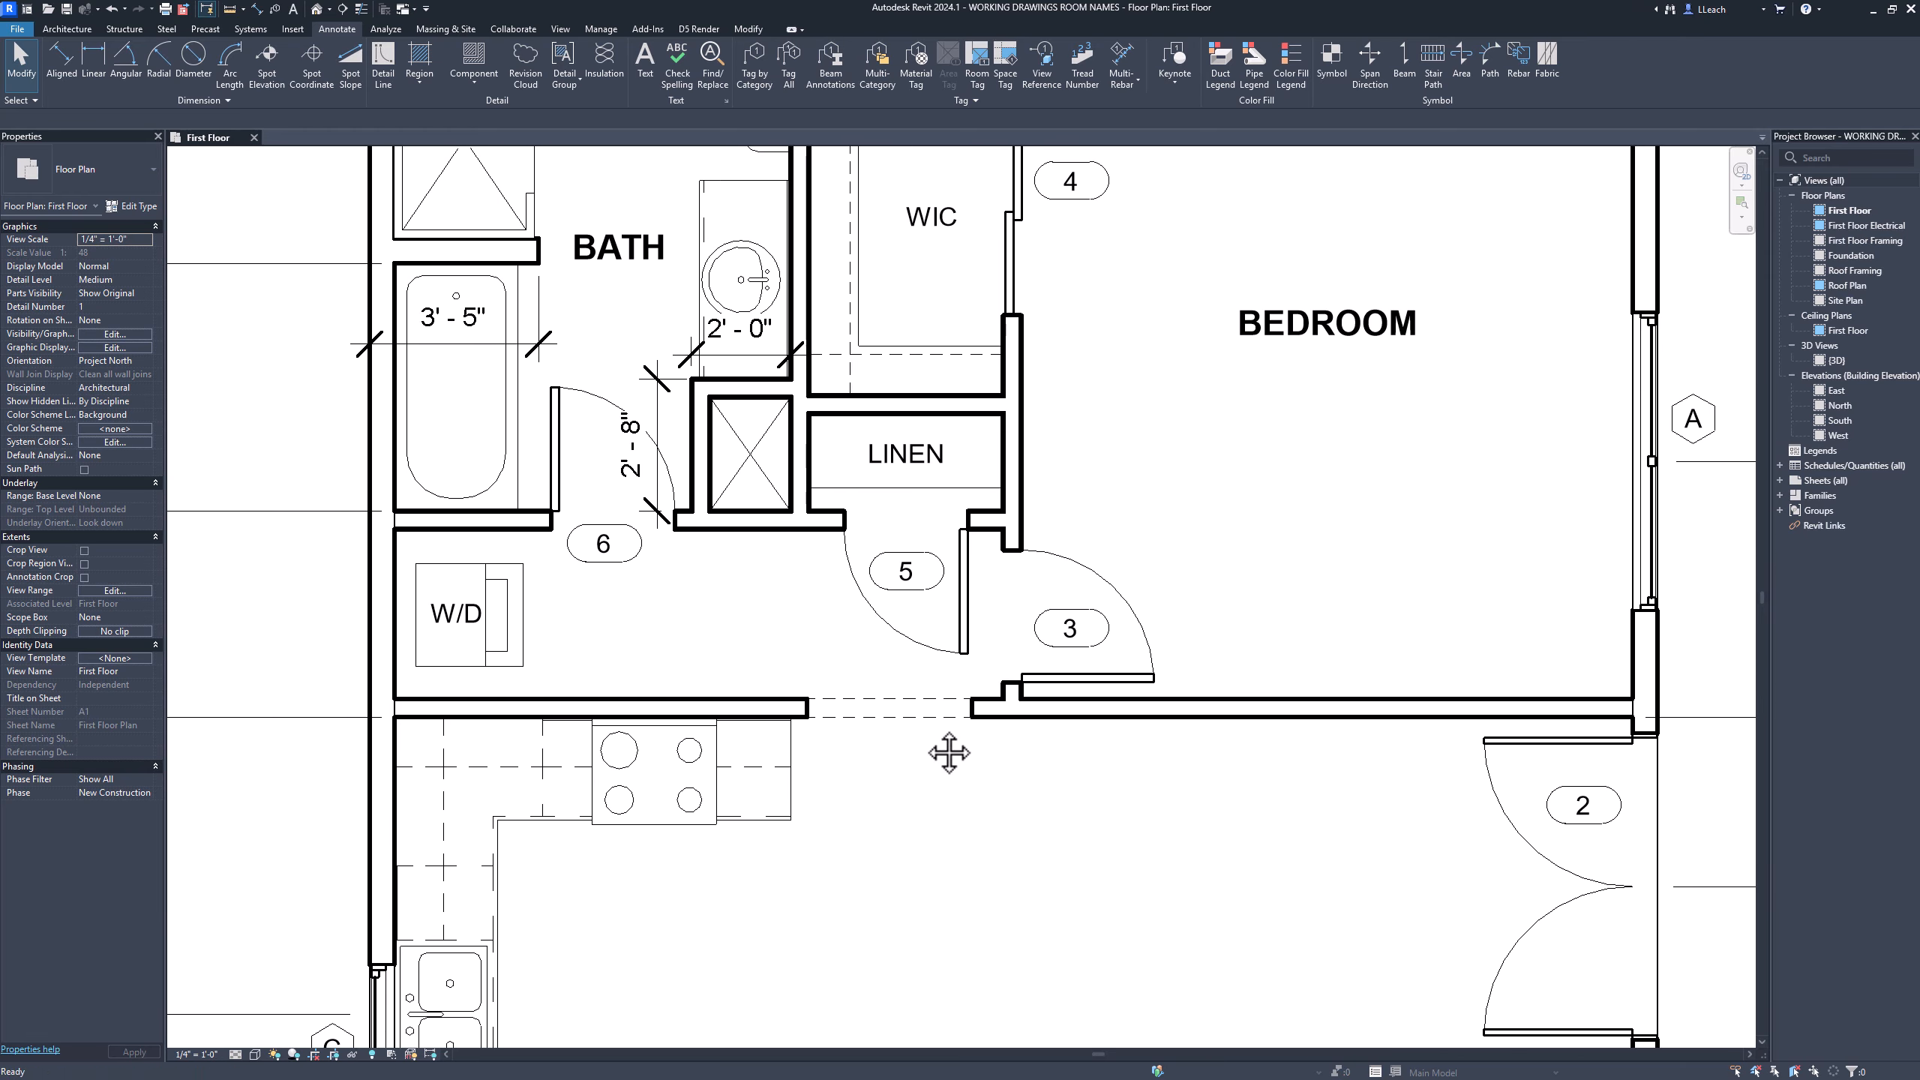
{"action": "scroll", "coordinate": [957, 737], "scroll_direction": "up", "scroll_amount": 3}
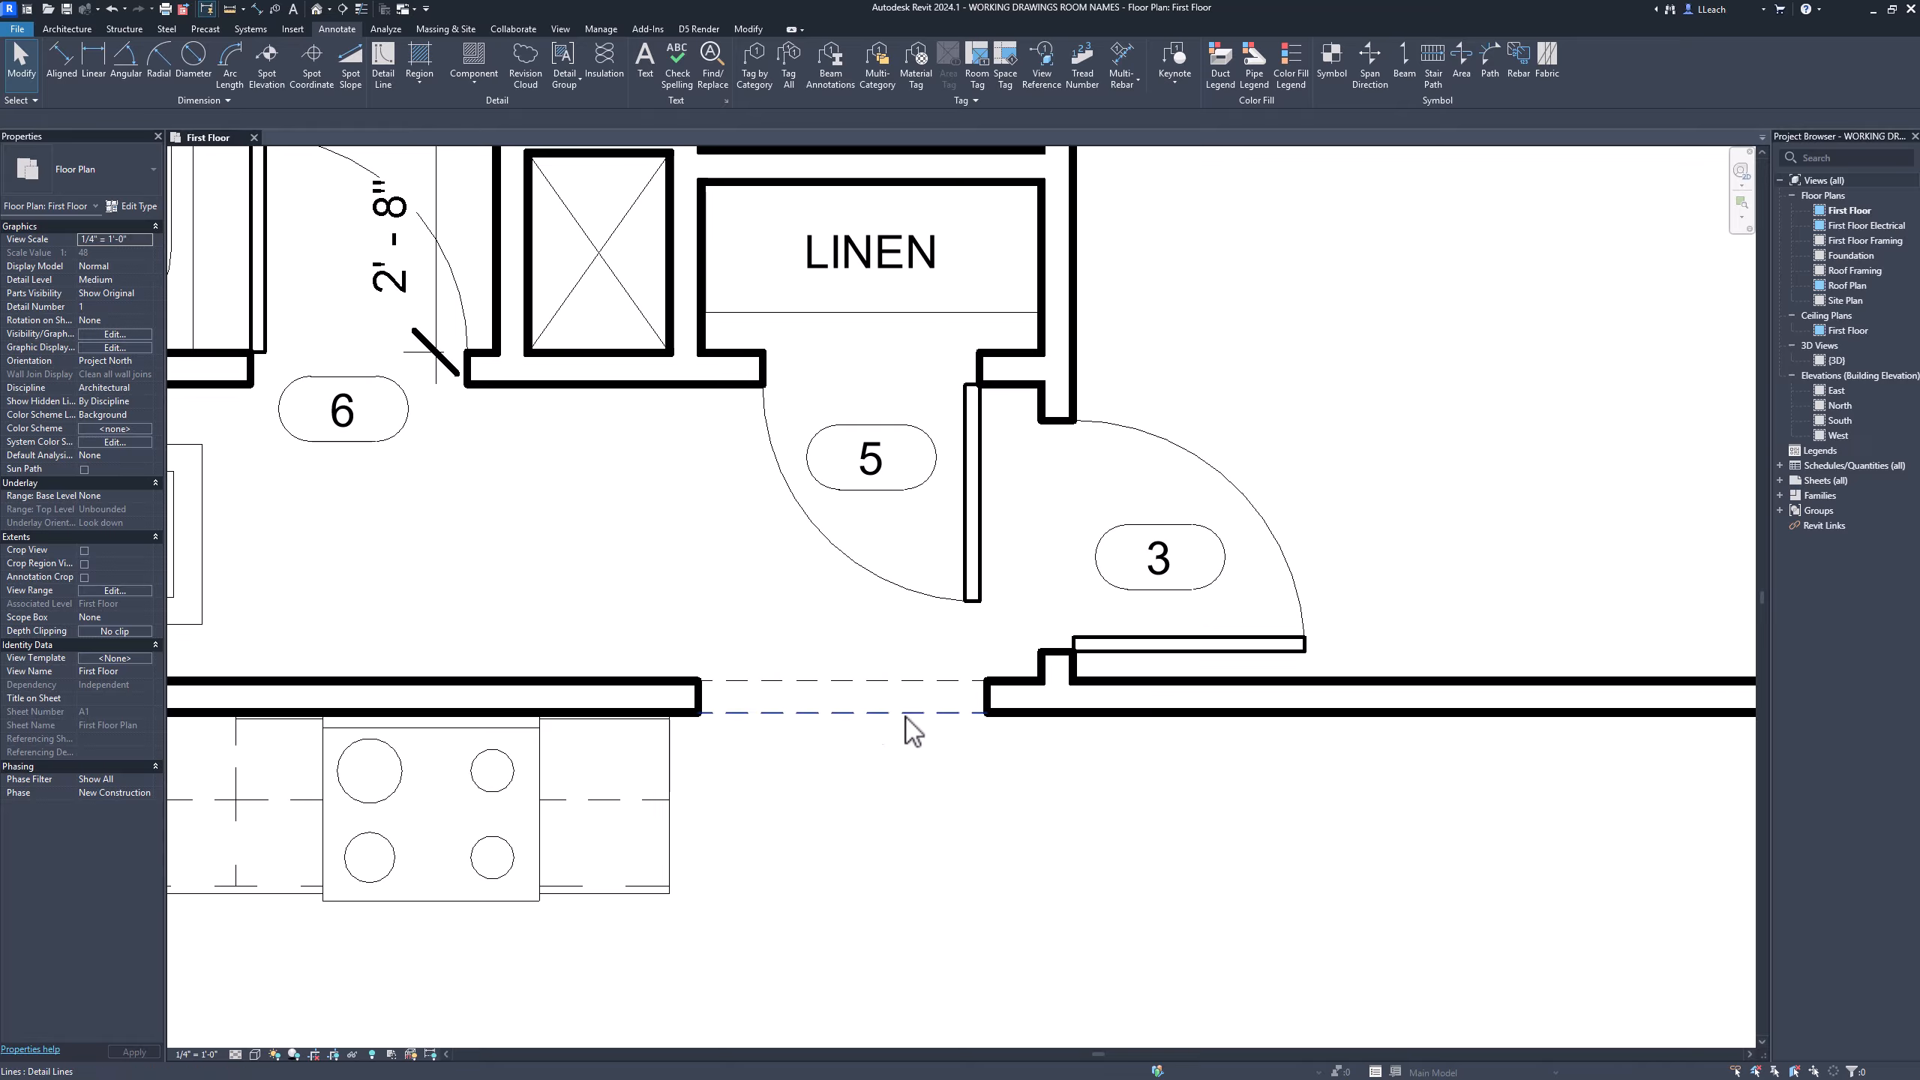
{"action": "left_click", "coordinate": [64, 60]}
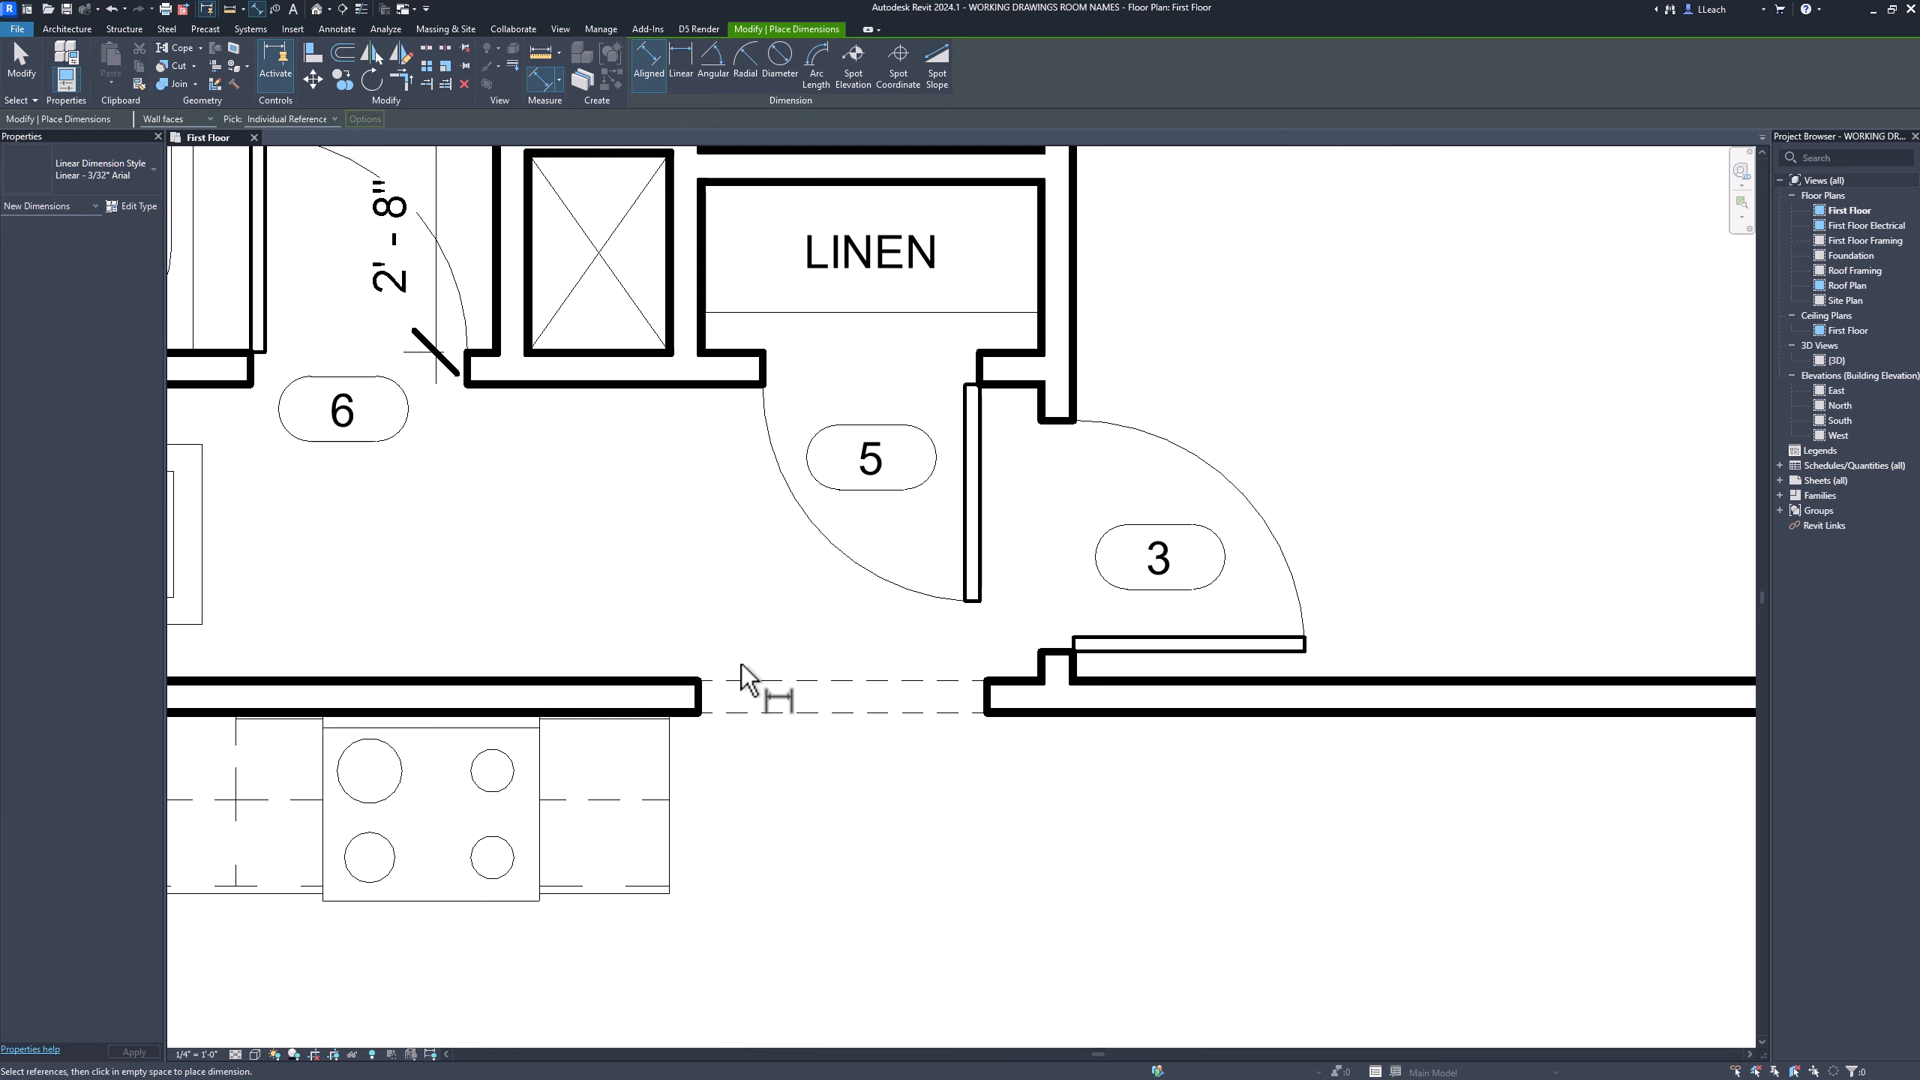
{"action": "left_click", "coordinate": [989, 701]}
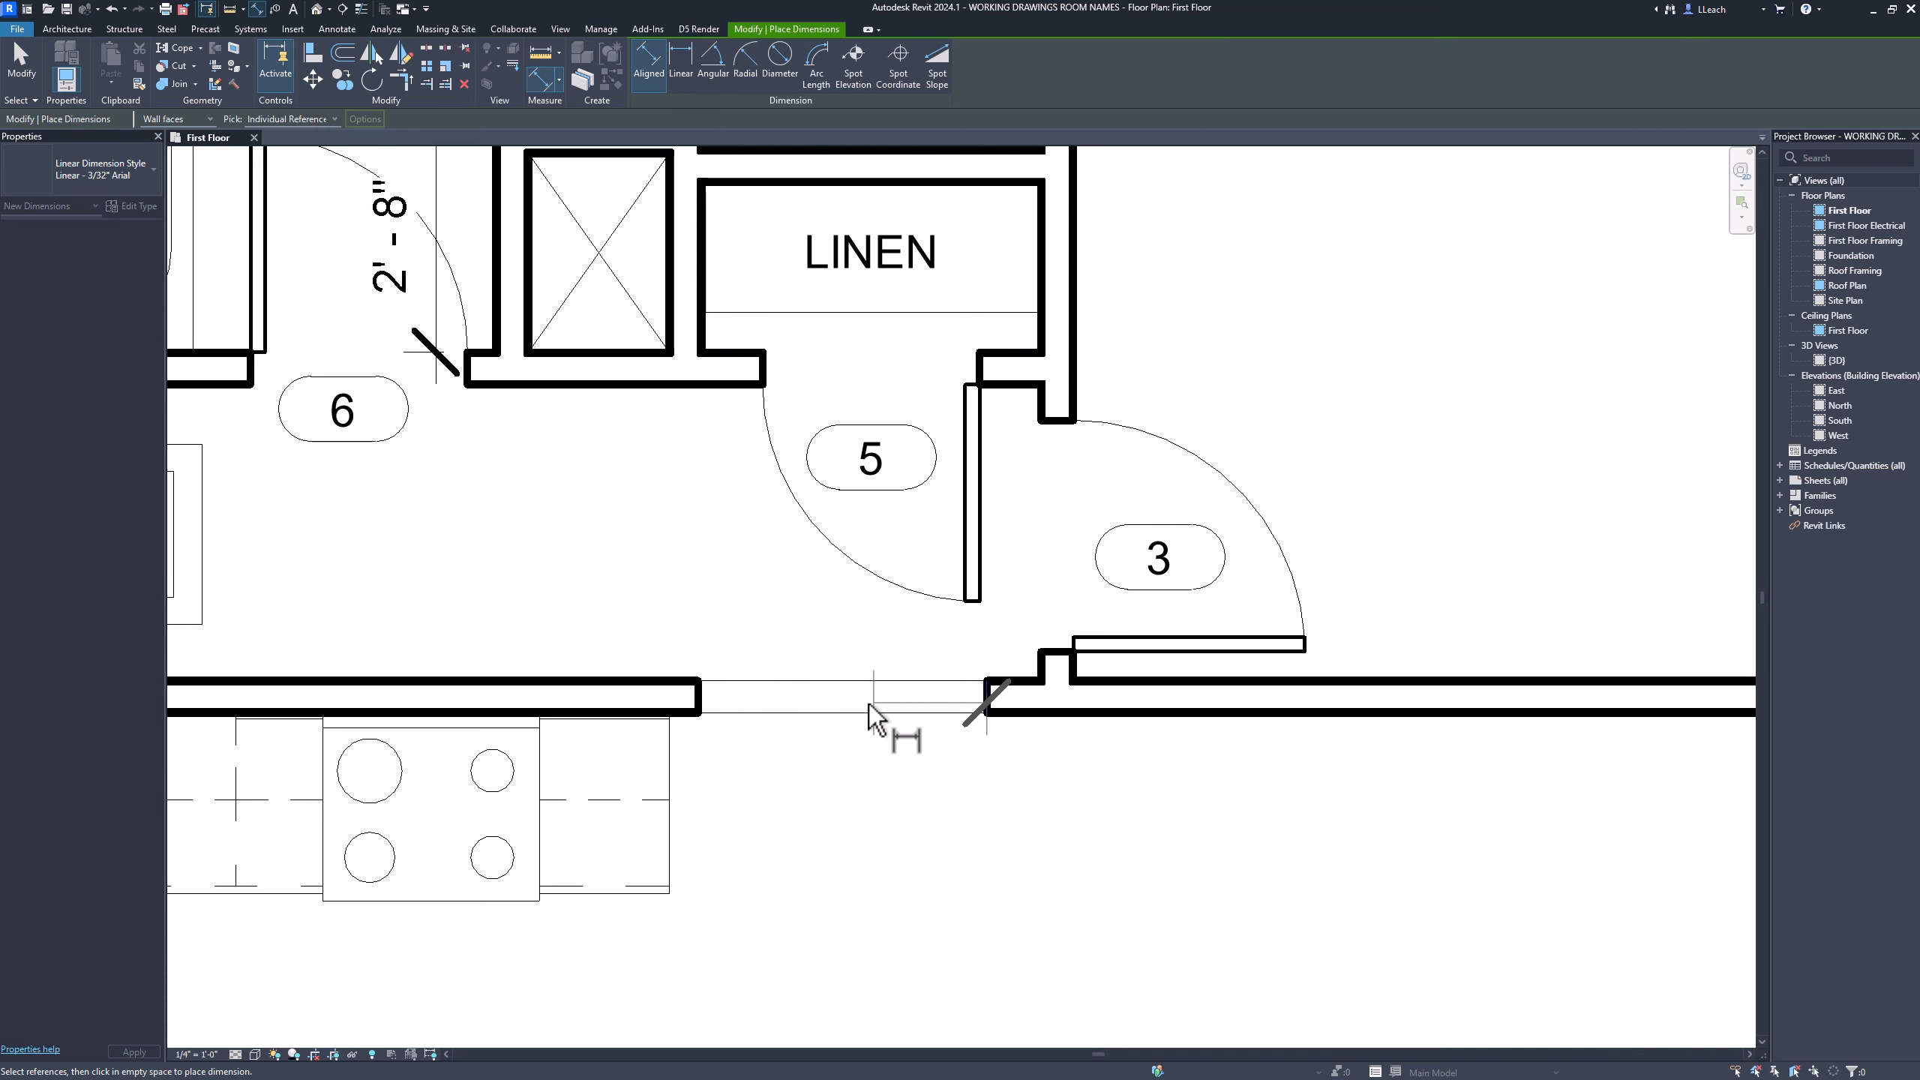
{"action": "left_click", "coordinate": [699, 698]}
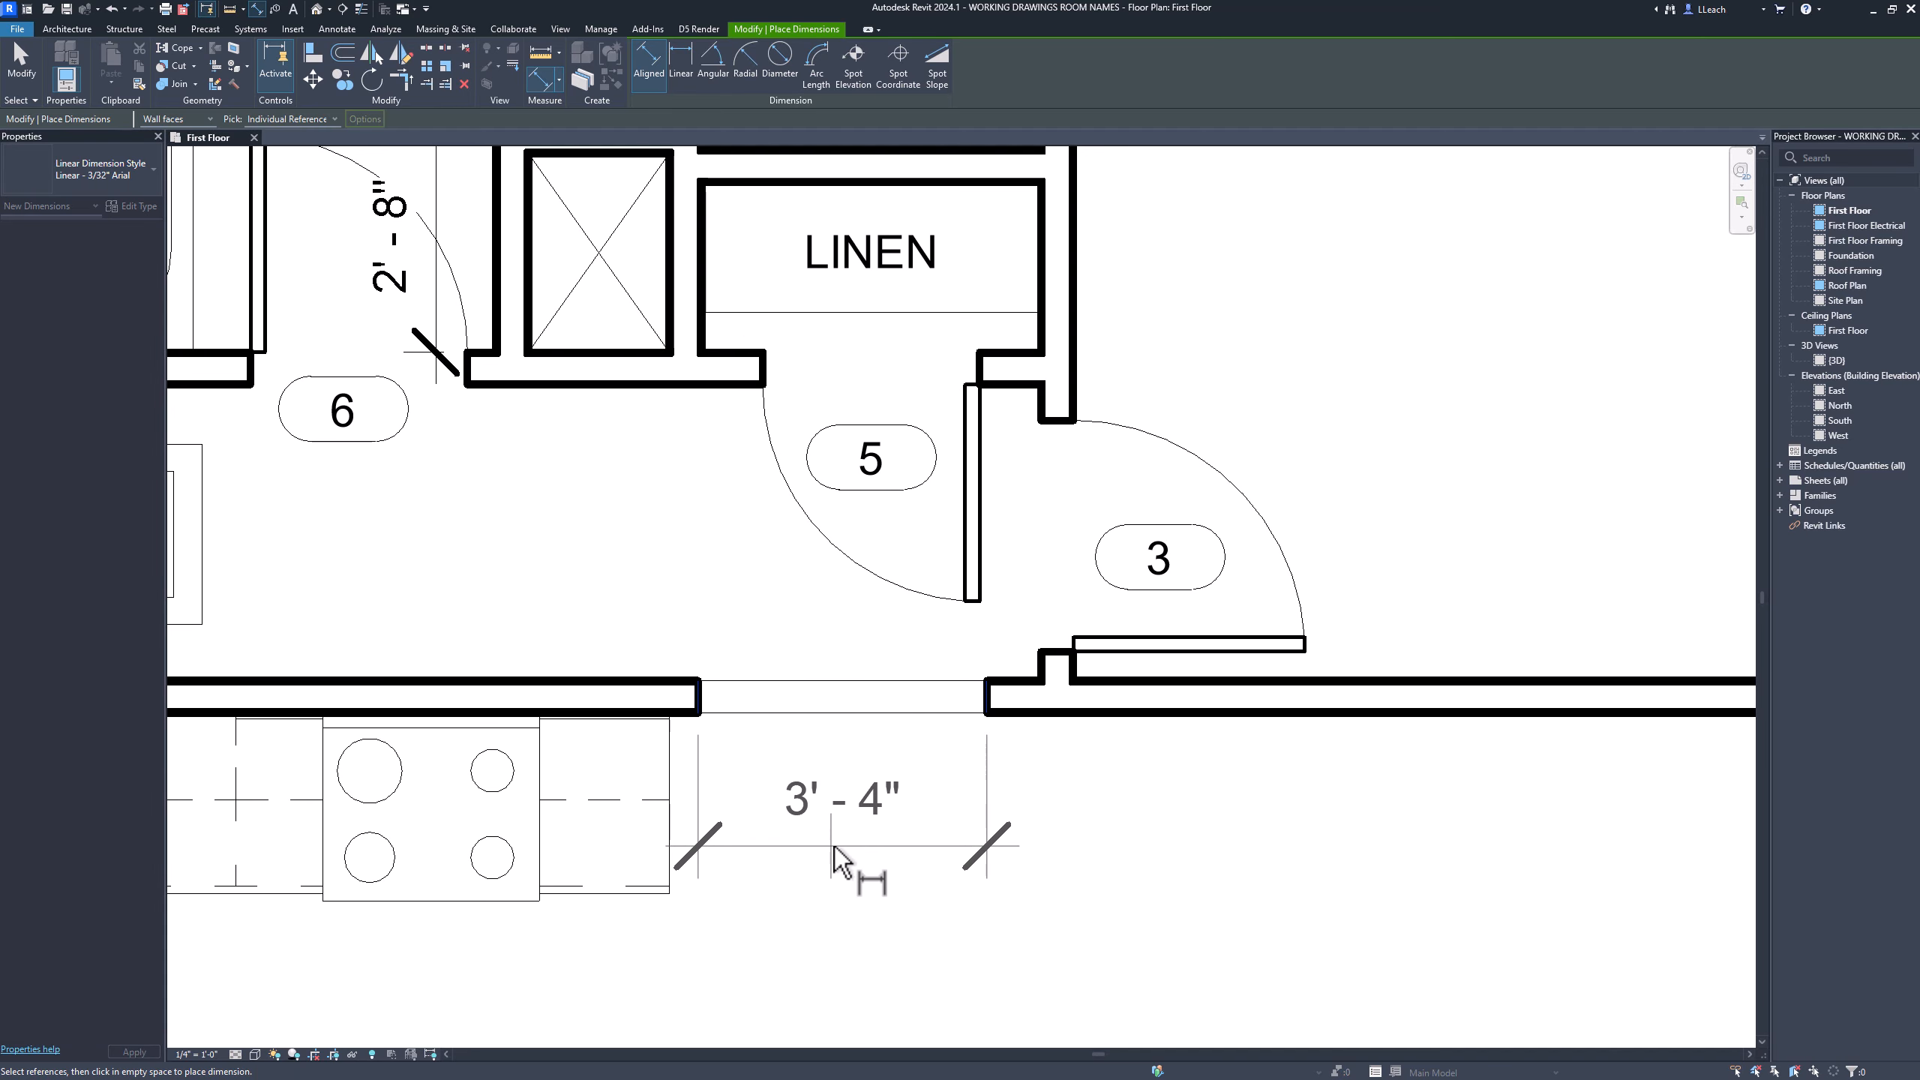
{"action": "middle_click_drag", "start_coordinate": [850, 828], "coordinate": [861, 723]}
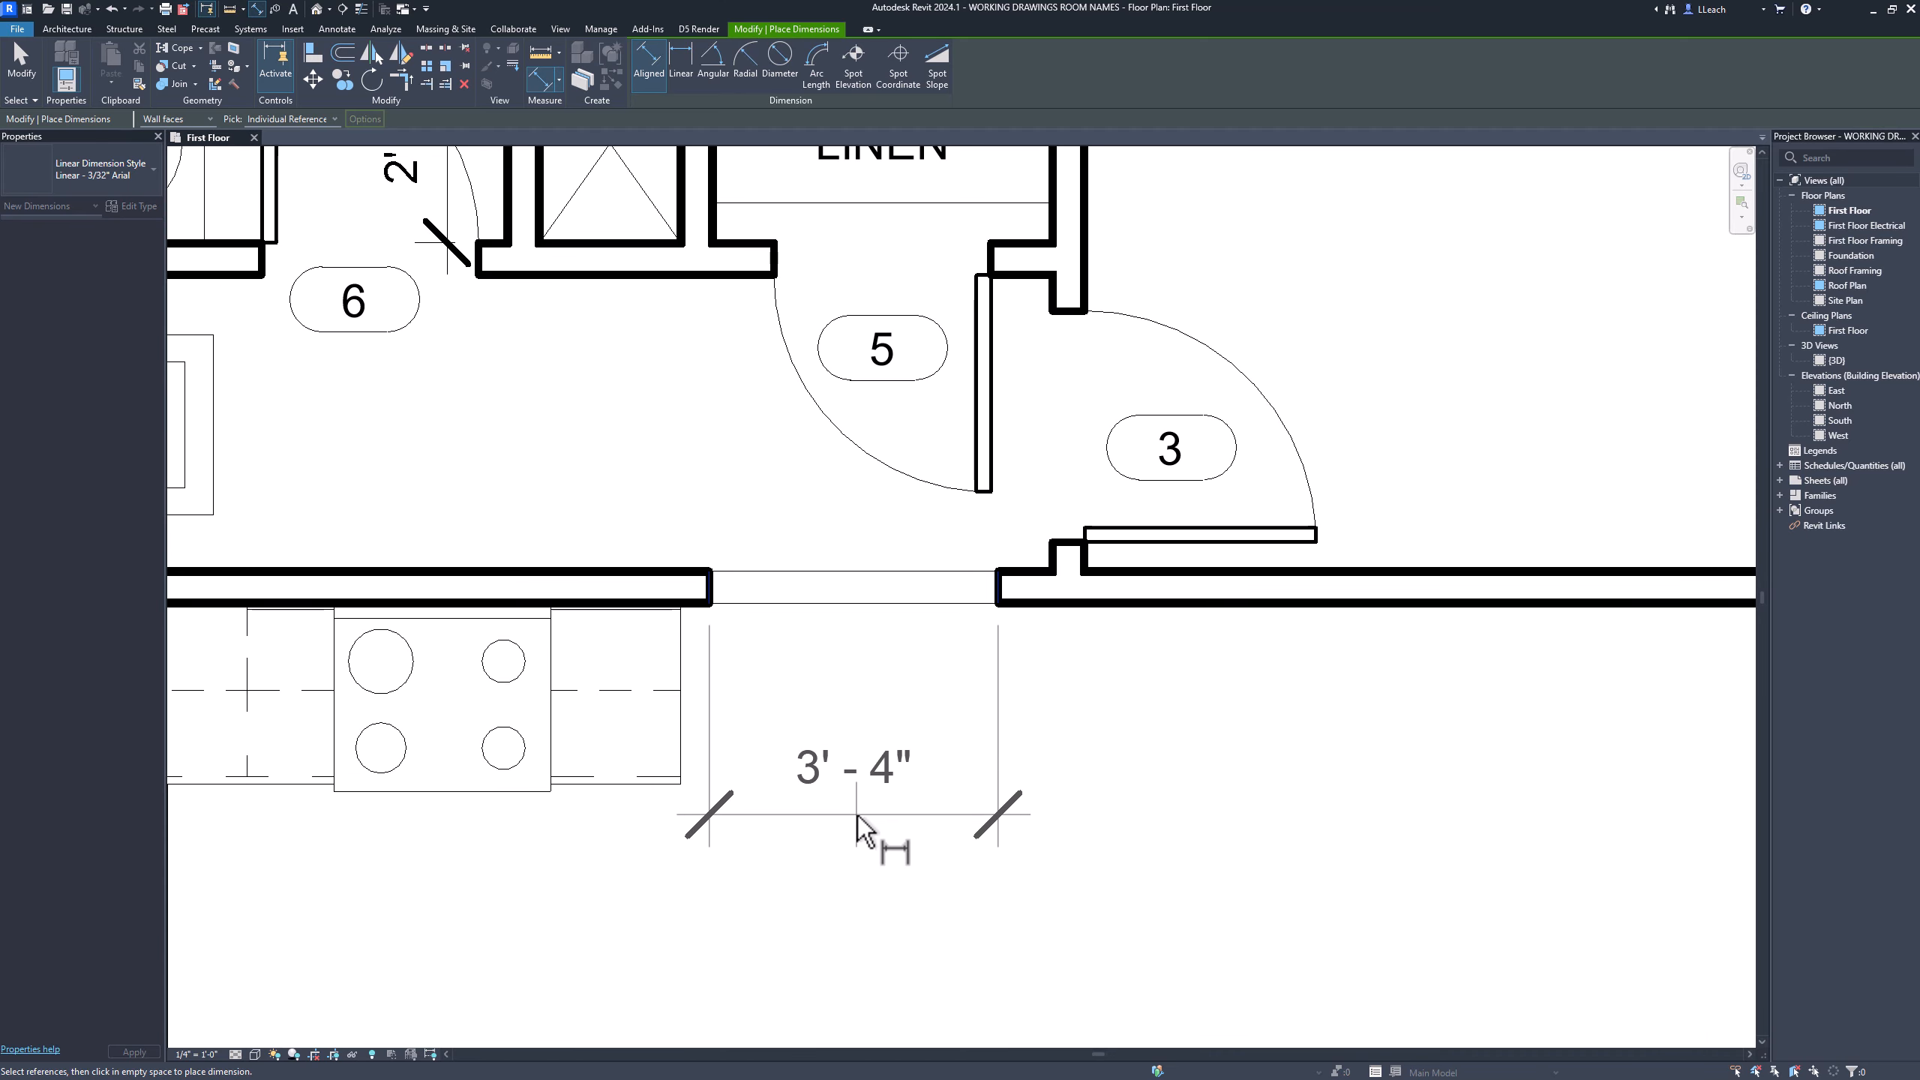
{"action": "left_click", "coordinate": [864, 840]}
{"action": "scroll", "coordinate": [862, 727], "scroll_direction": "down", "scroll_amount": 4}
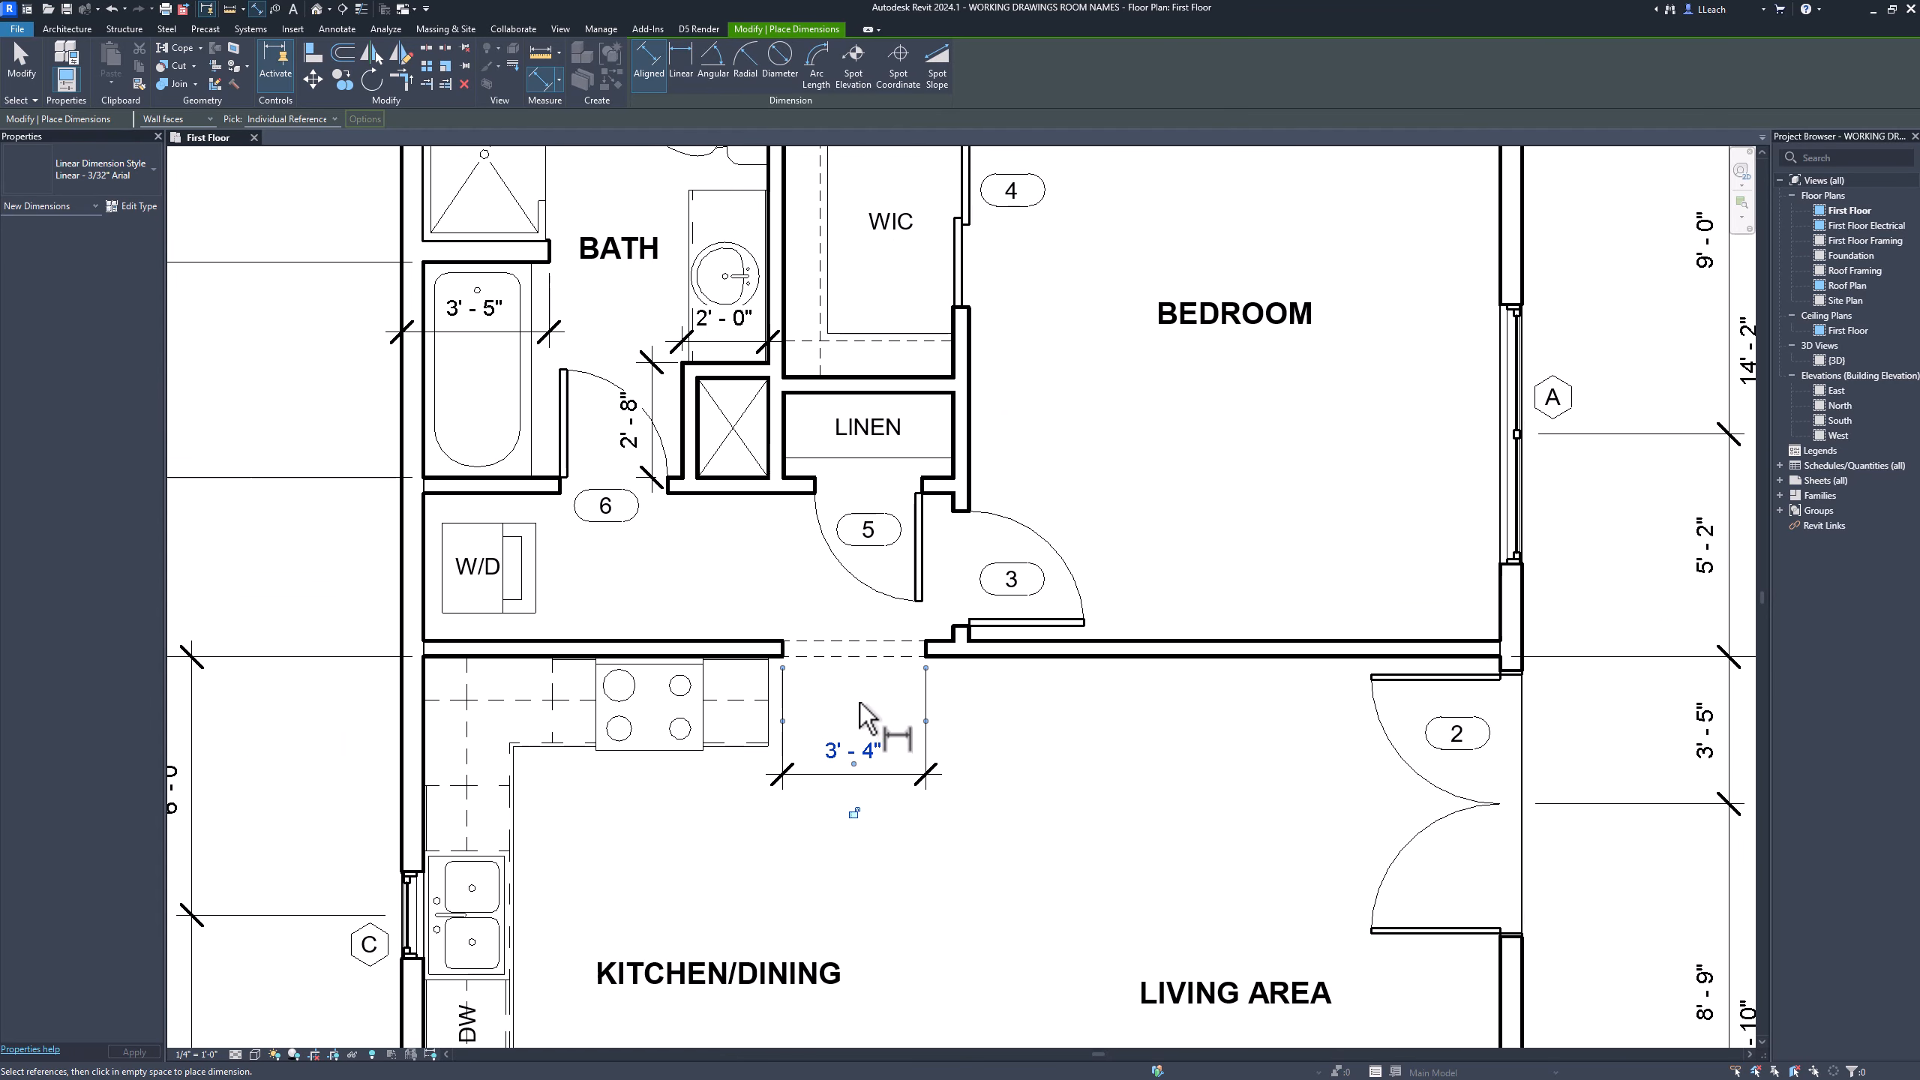
Dimension from the kitchen exterior wall's outer face to the near edge of the hall opening, in line with the opening's width dimension
{"action": "middle_click_drag", "start_coordinate": [883, 727], "coordinate": [910, 673]}
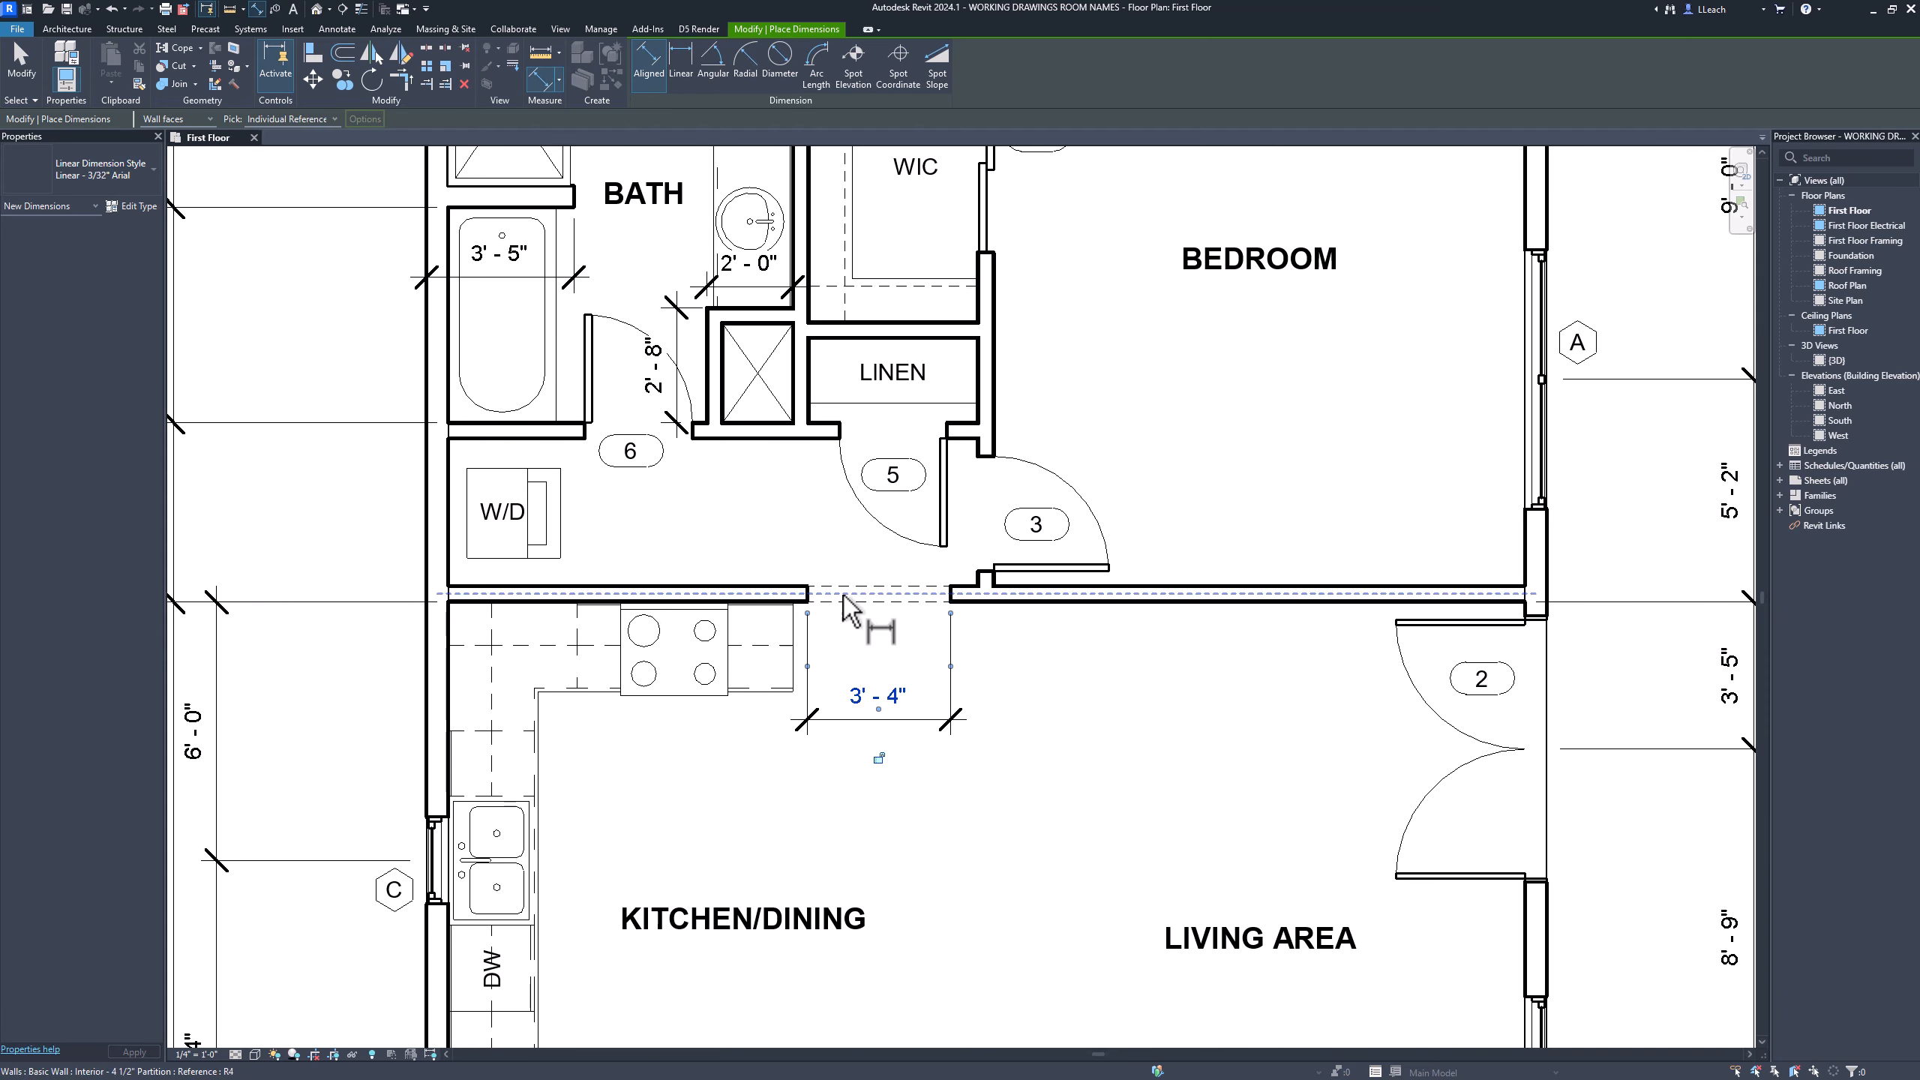
{"action": "scroll", "coordinate": [845, 598], "scroll_direction": "up", "scroll_amount": 2}
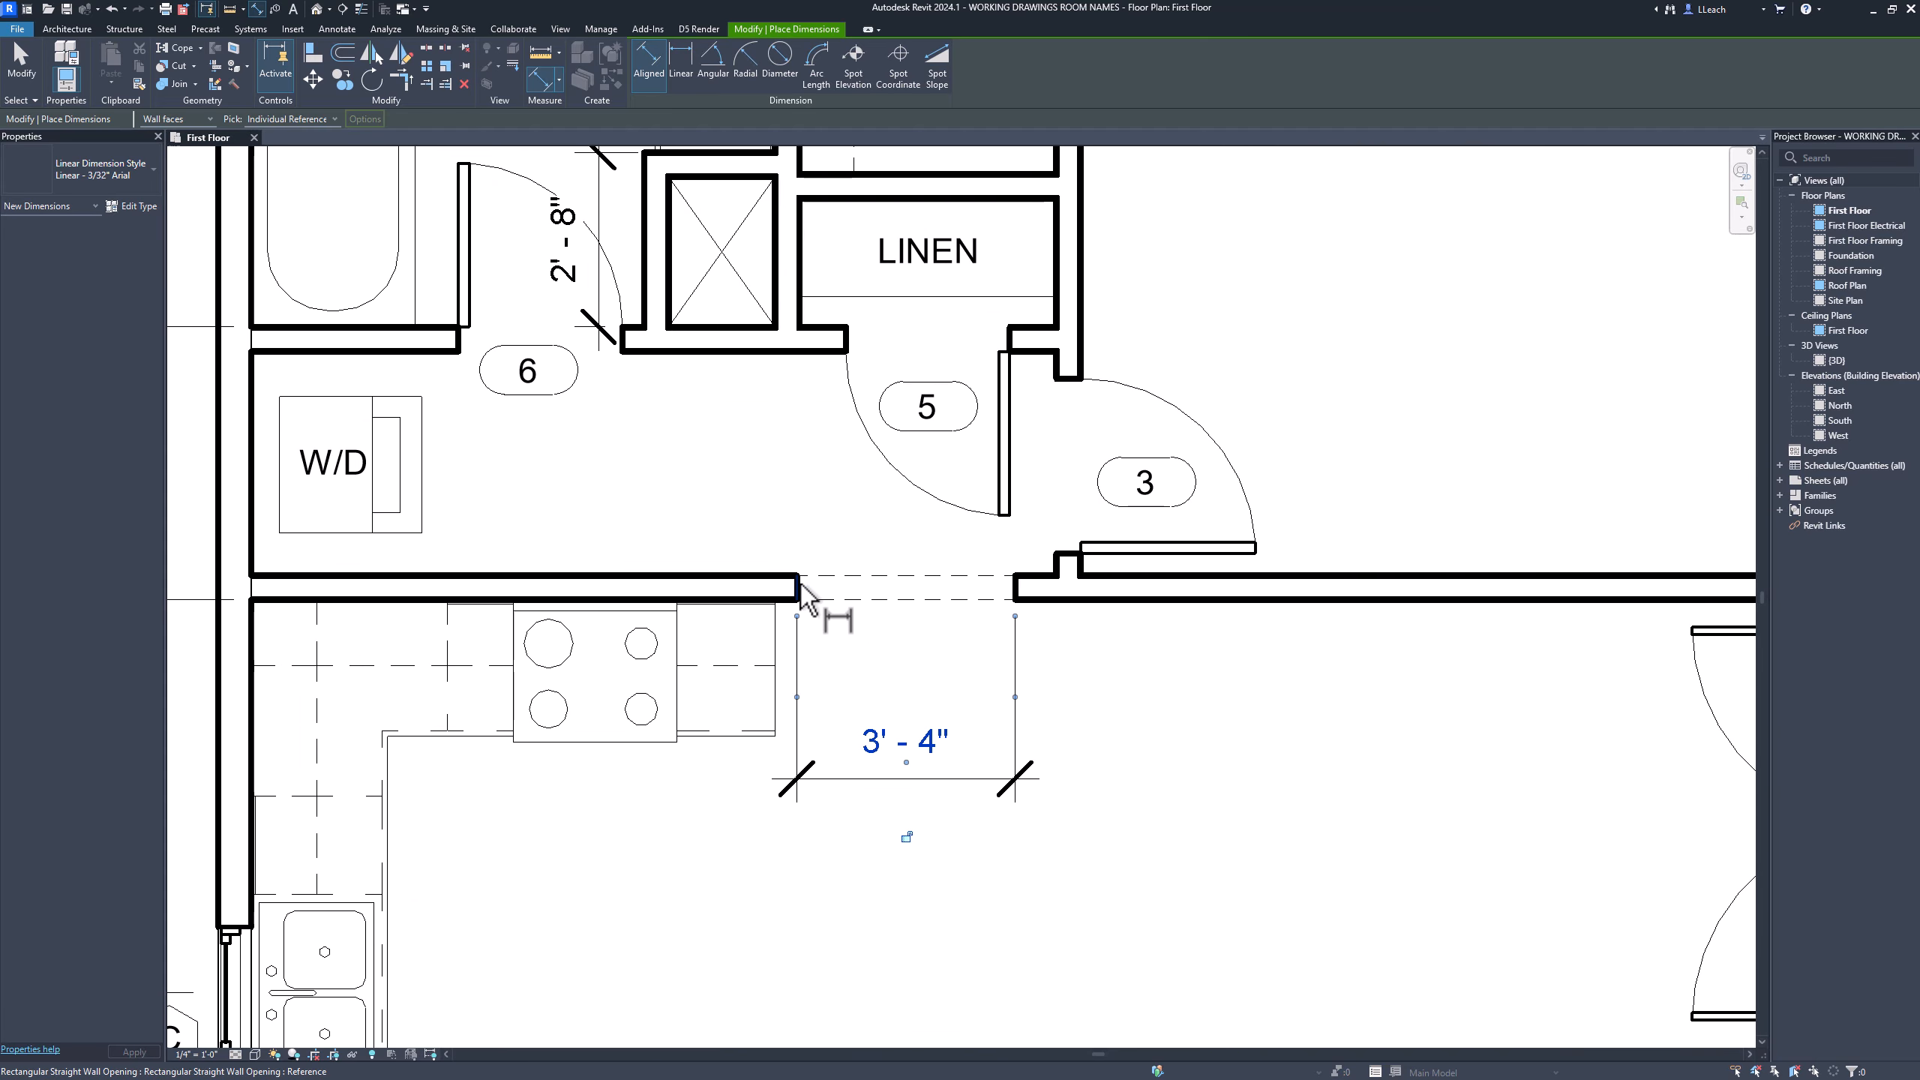
{"action": "left_click", "coordinate": [798, 586]}
{"action": "middle_click_drag", "start_coordinate": [635, 726], "coordinate": [800, 714]}
{"action": "left_click", "coordinate": [385, 817]}
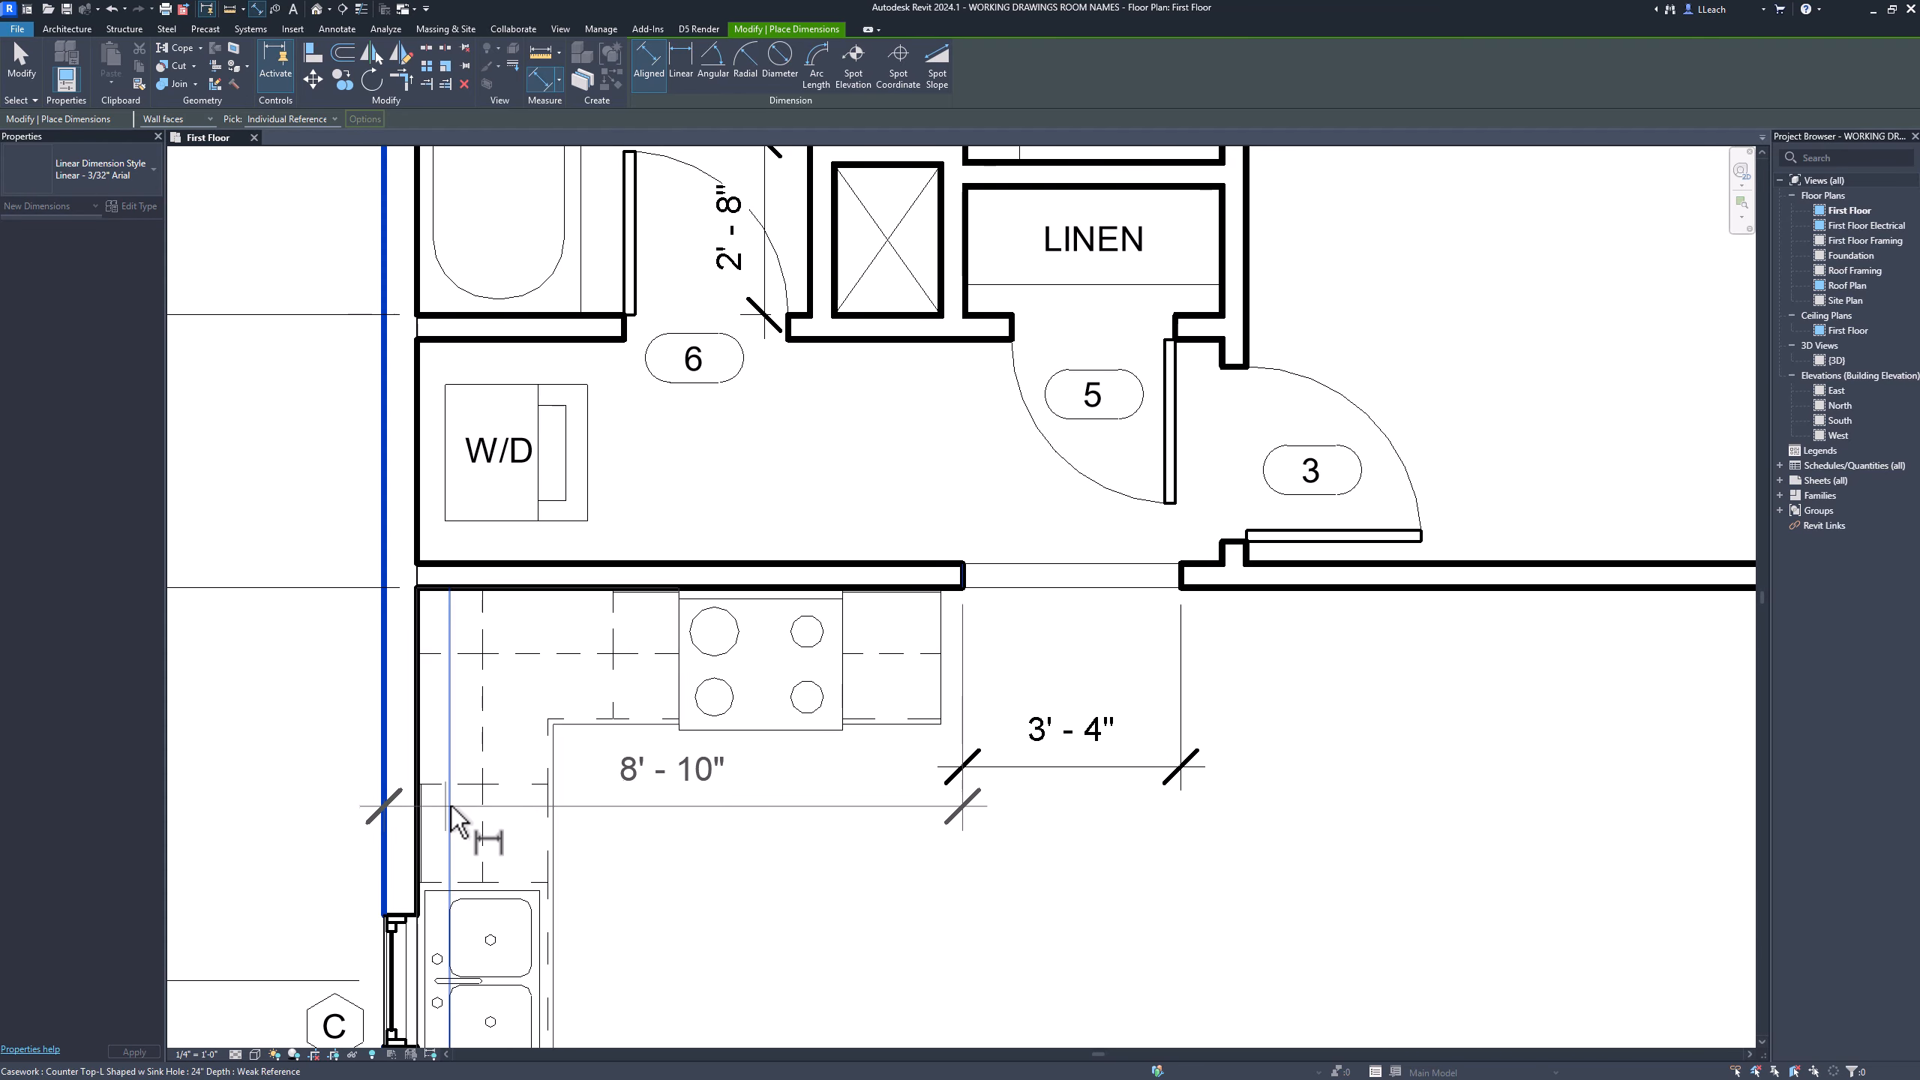
{"action": "left_click", "coordinate": [771, 784]}
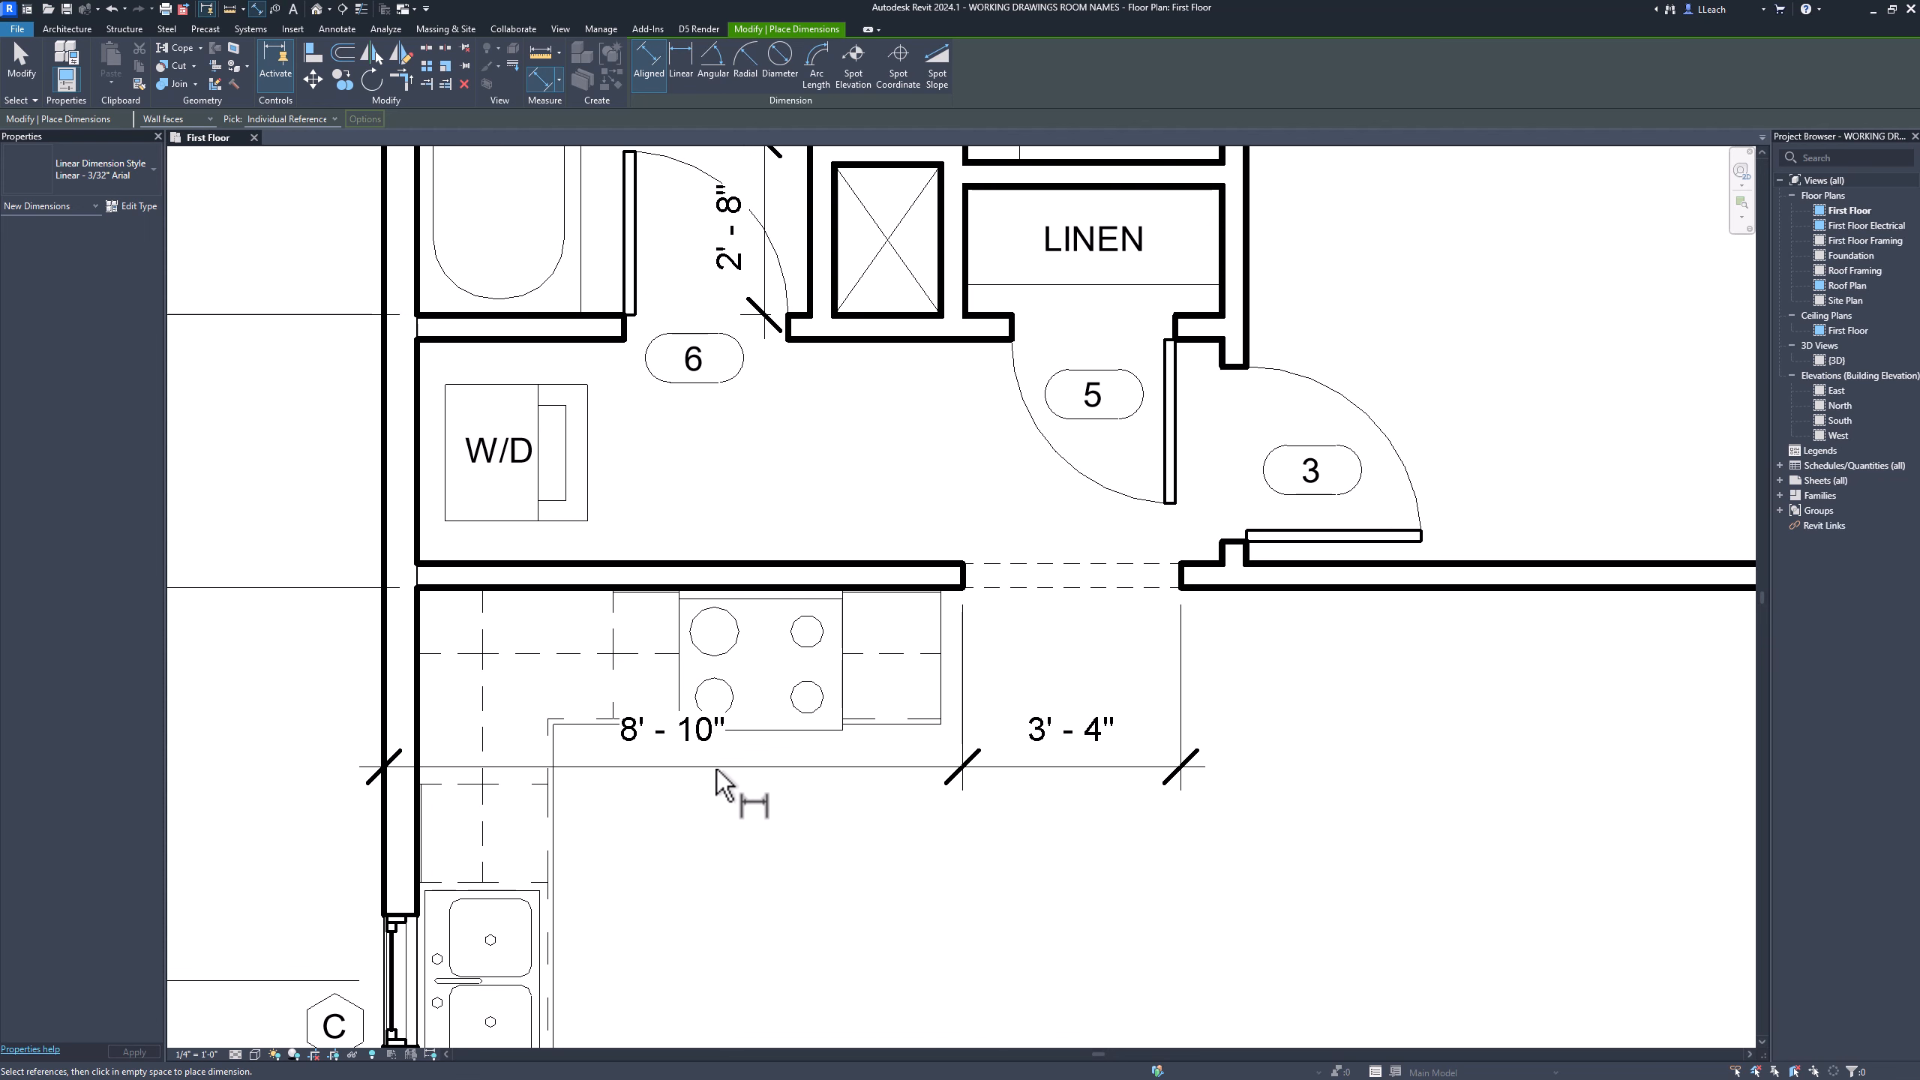
{"action": "key", "text": "Escape"}
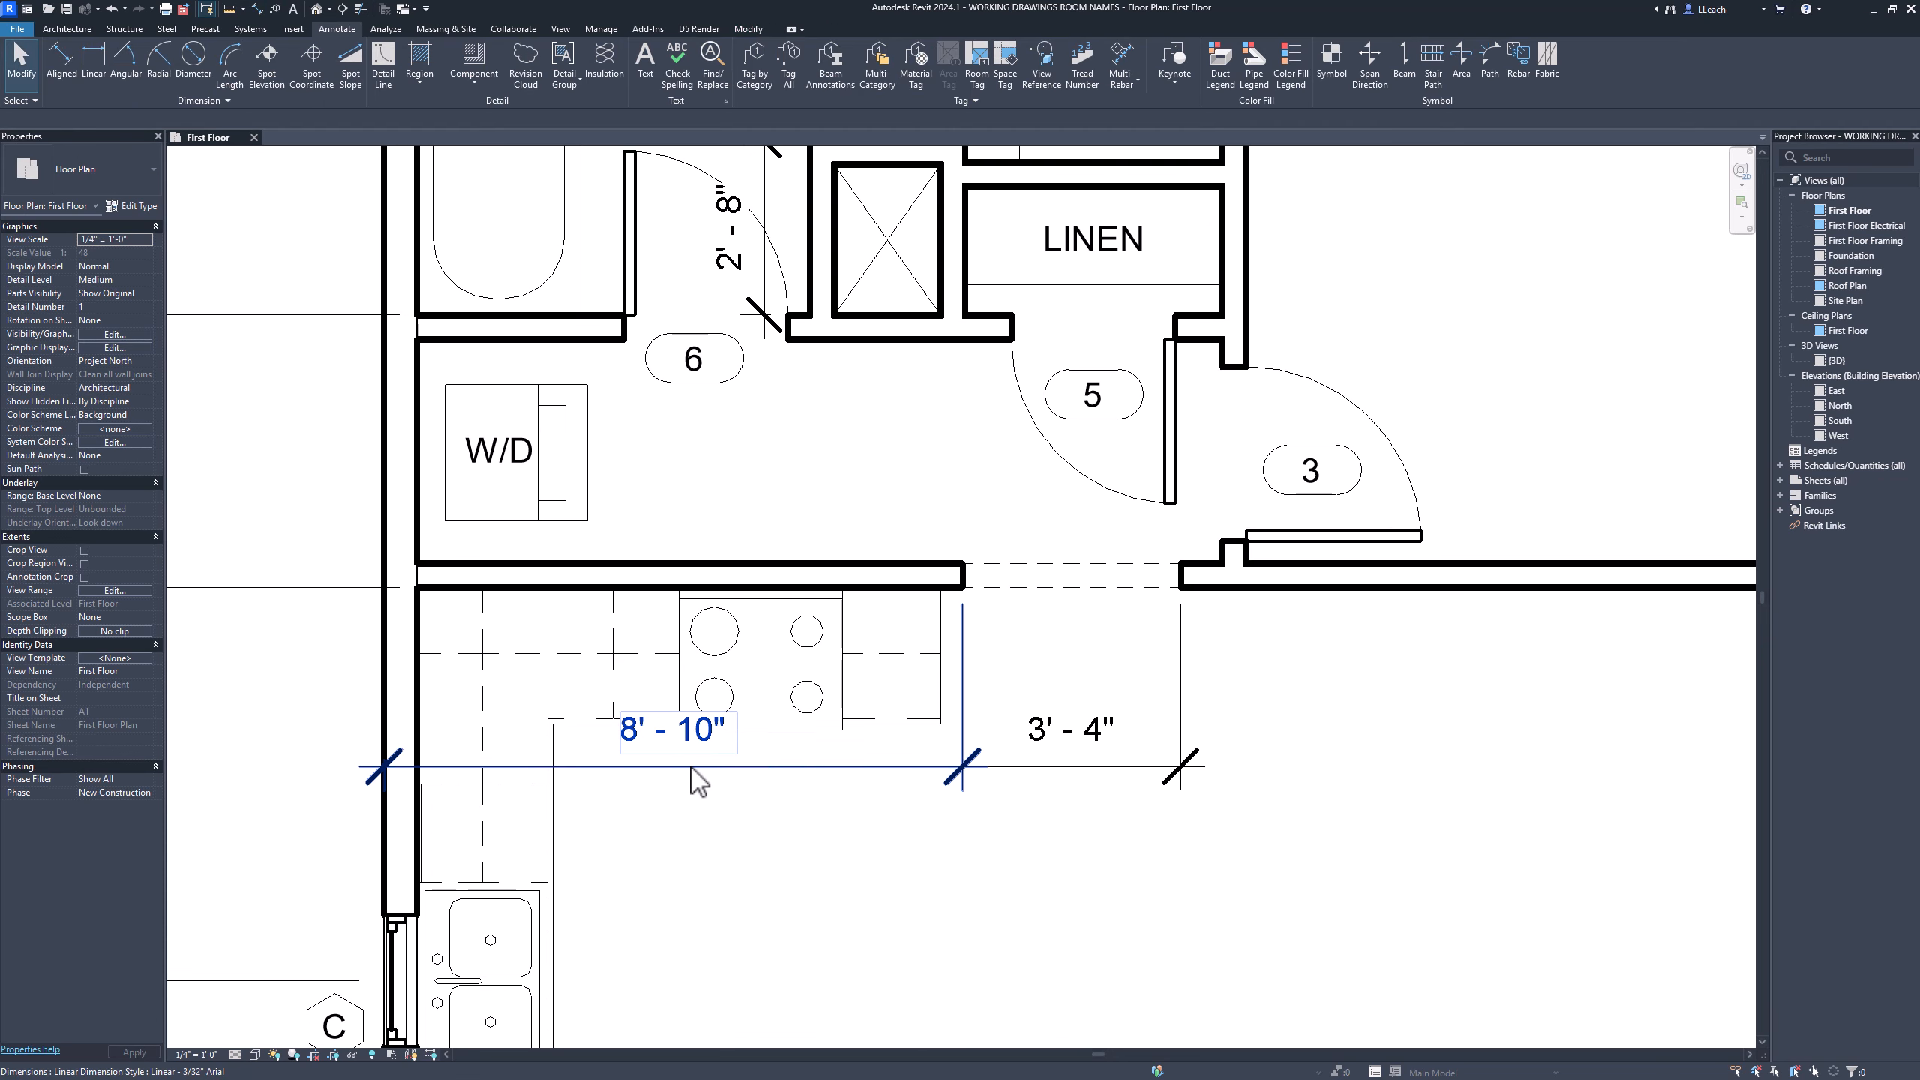
Move both kitchen dimensions slightly farther from the hall wall so their text clears the range and counter, keeping them in line
{"action": "left_click_drag", "start_coordinate": [693, 763], "coordinate": [697, 799], "text": "ctrl"}
{"action": "key", "text": "Escape"}
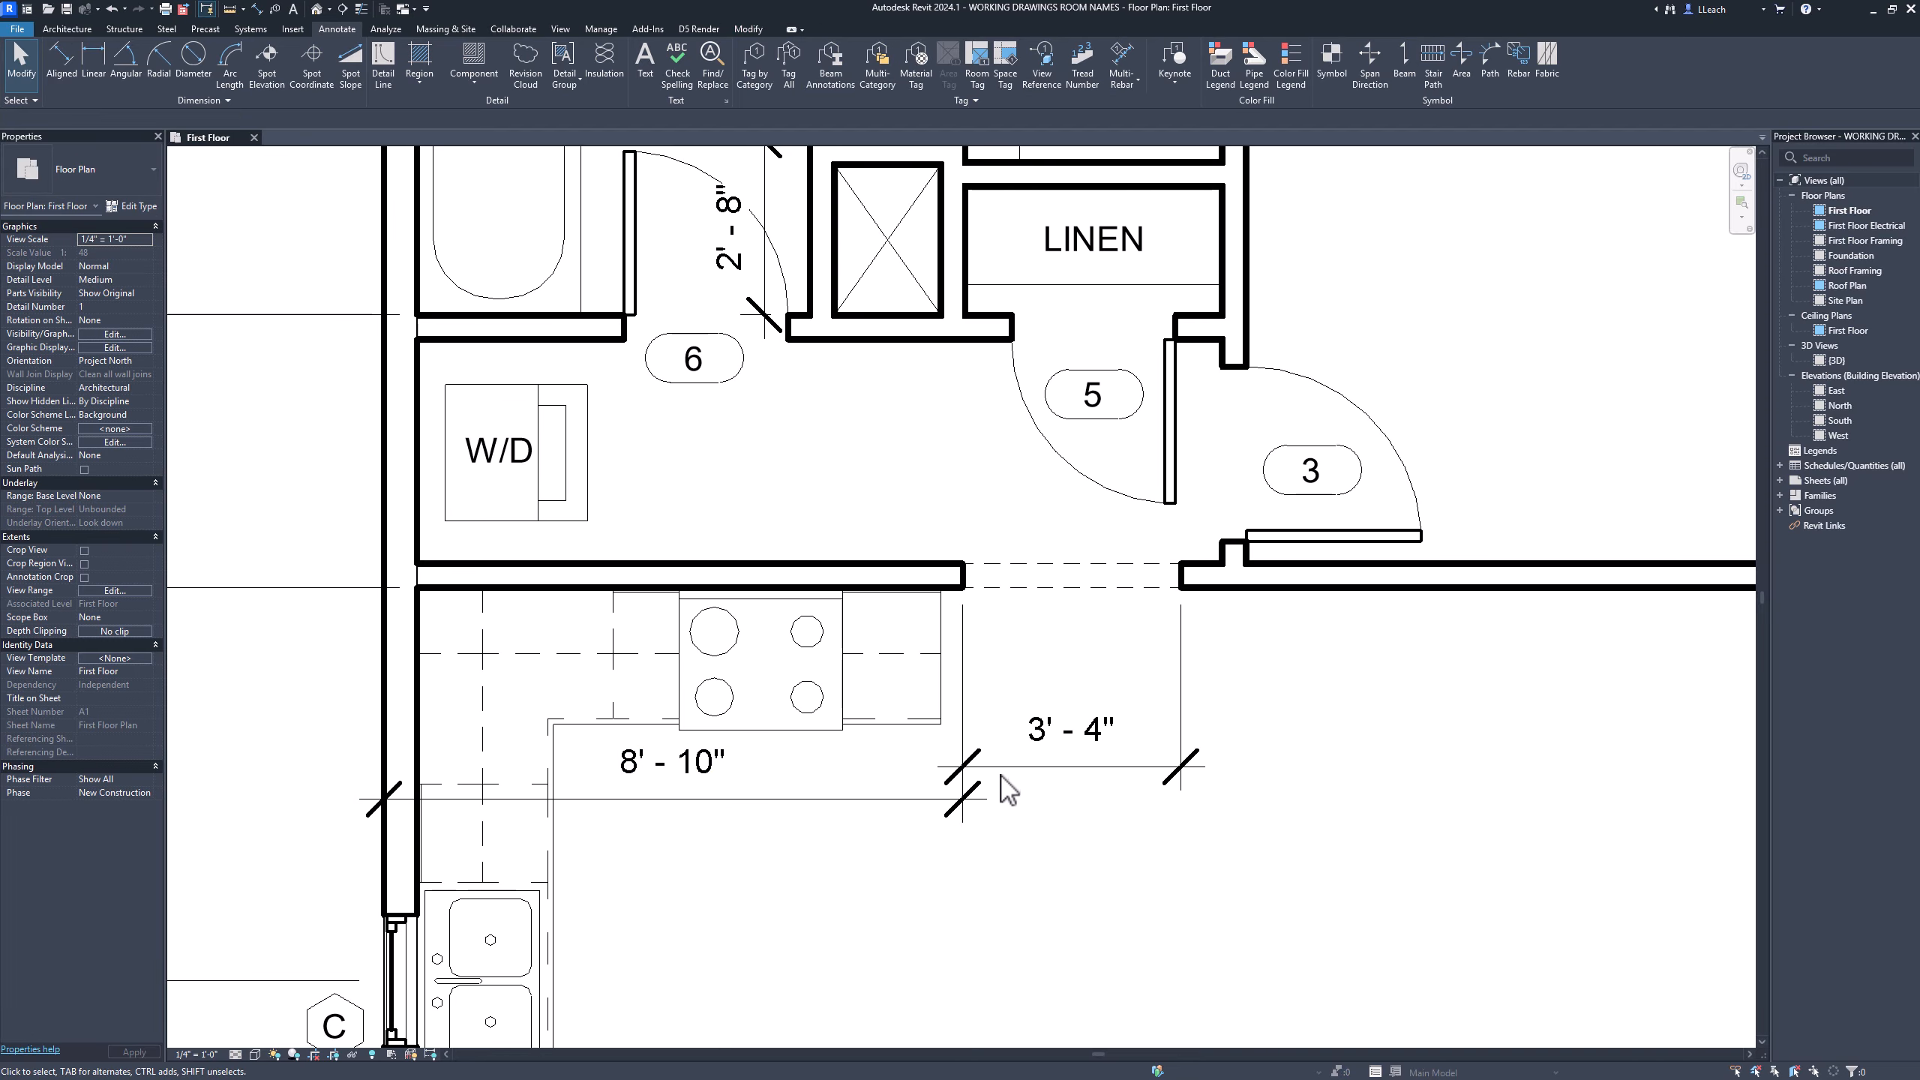
{"action": "left_click_drag", "start_coordinate": [1001, 770], "coordinate": [1004, 798]}
{"action": "key", "text": "Escape"}
Move the four window and door dimensions outside the door 1 wall closer to the building, keeping them in one line
{"action": "scroll", "coordinate": [695, 780], "scroll_direction": "down", "scroll_amount": 6}
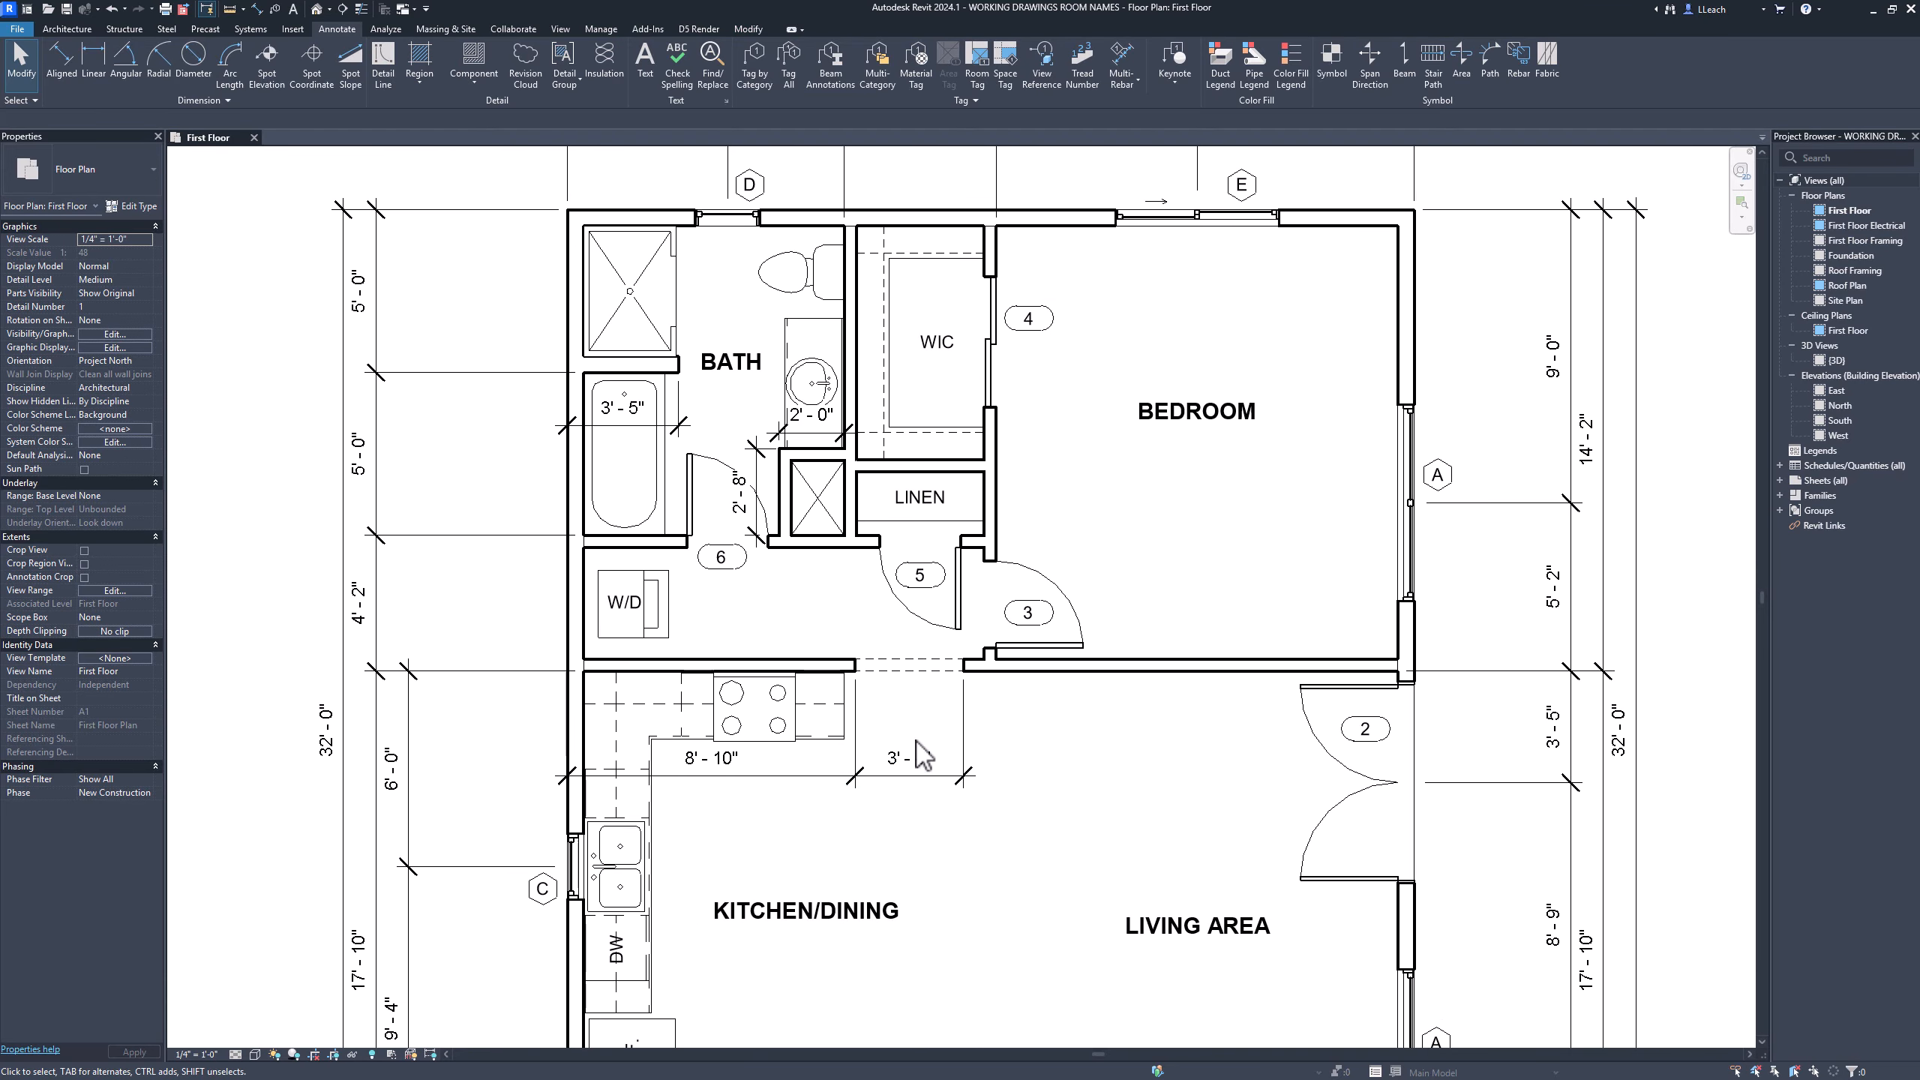
{"action": "scroll", "coordinate": [952, 749], "scroll_direction": "down", "scroll_amount": 5}
{"action": "scroll", "coordinate": [710, 934], "scroll_direction": "up", "scroll_amount": 4}
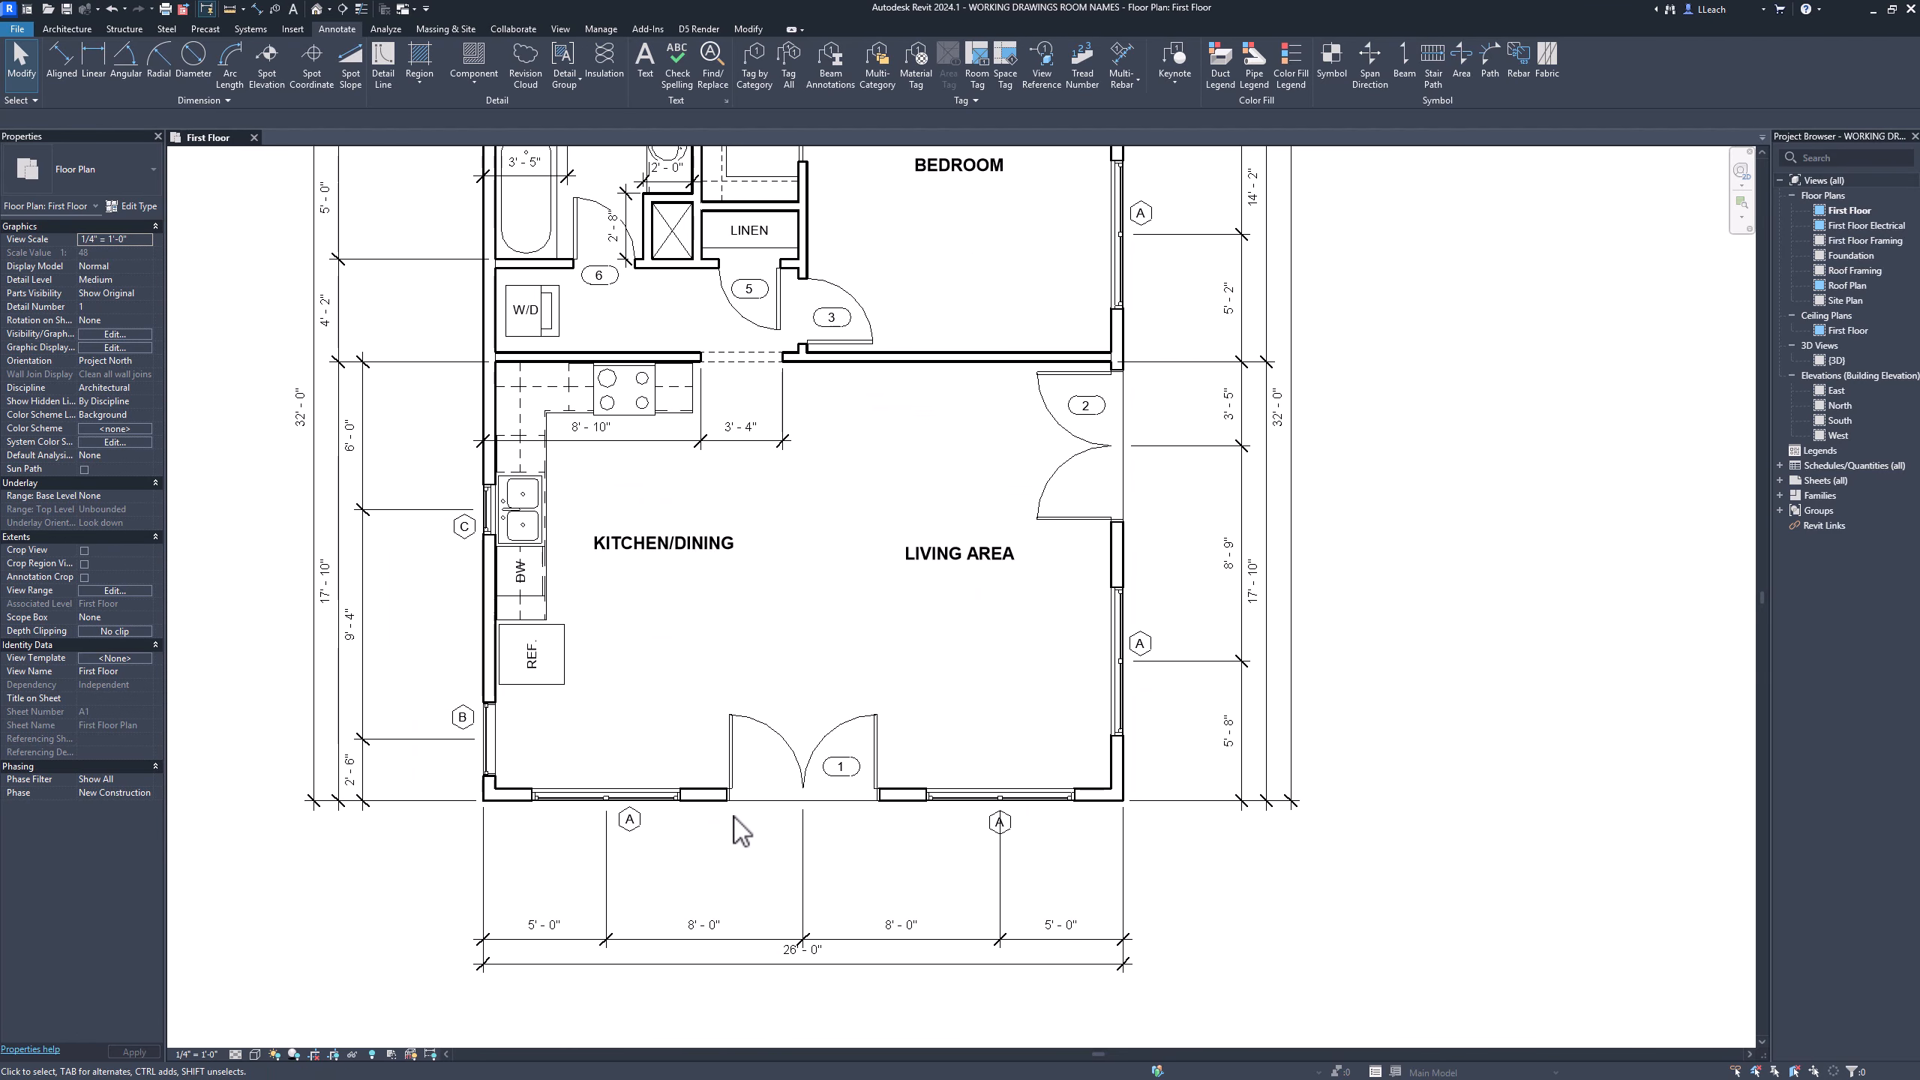
{"action": "middle_click_drag", "start_coordinate": [714, 863], "coordinate": [720, 844]}
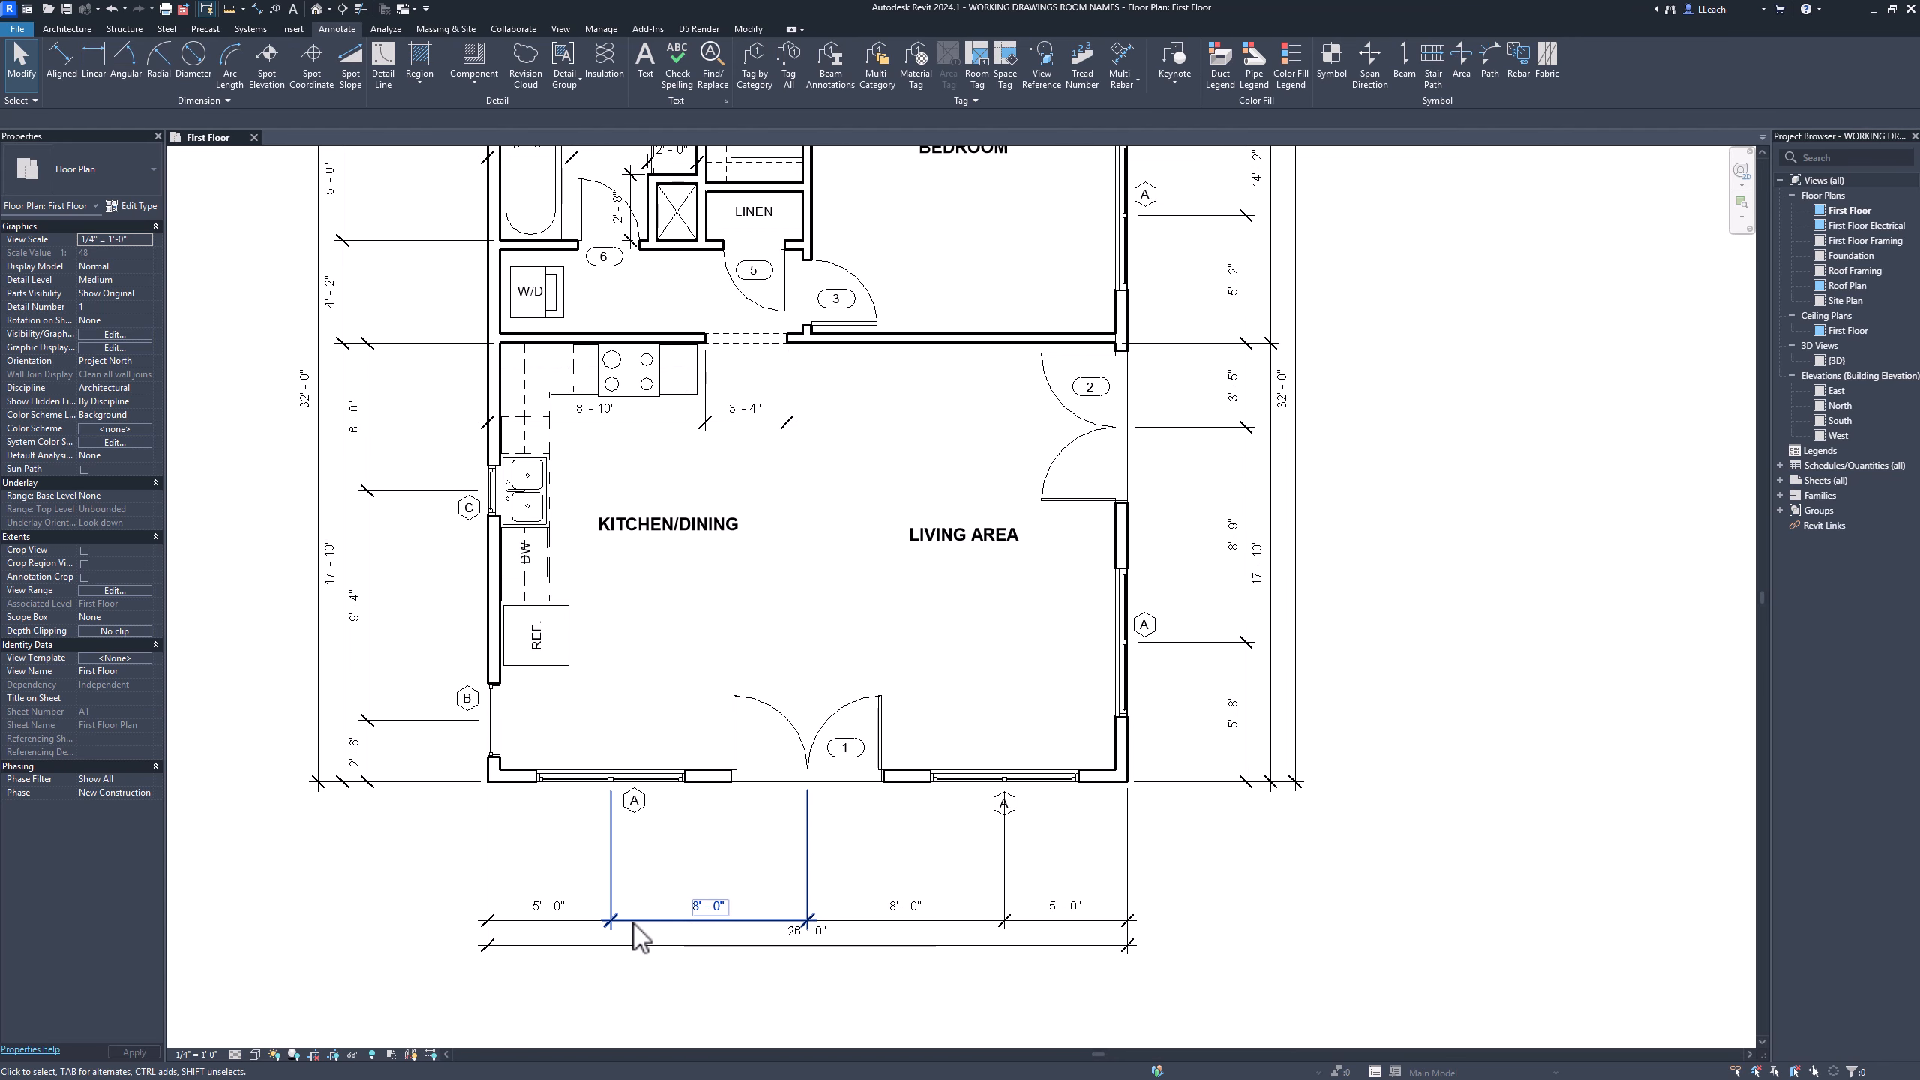
{"action": "scroll", "coordinate": [567, 926], "scroll_direction": "up", "scroll_amount": 1}
{"action": "scroll", "coordinate": [578, 911], "scroll_direction": "up", "scroll_amount": 1}
{"action": "scroll", "coordinate": [582, 884], "scroll_direction": "up", "scroll_amount": 1}
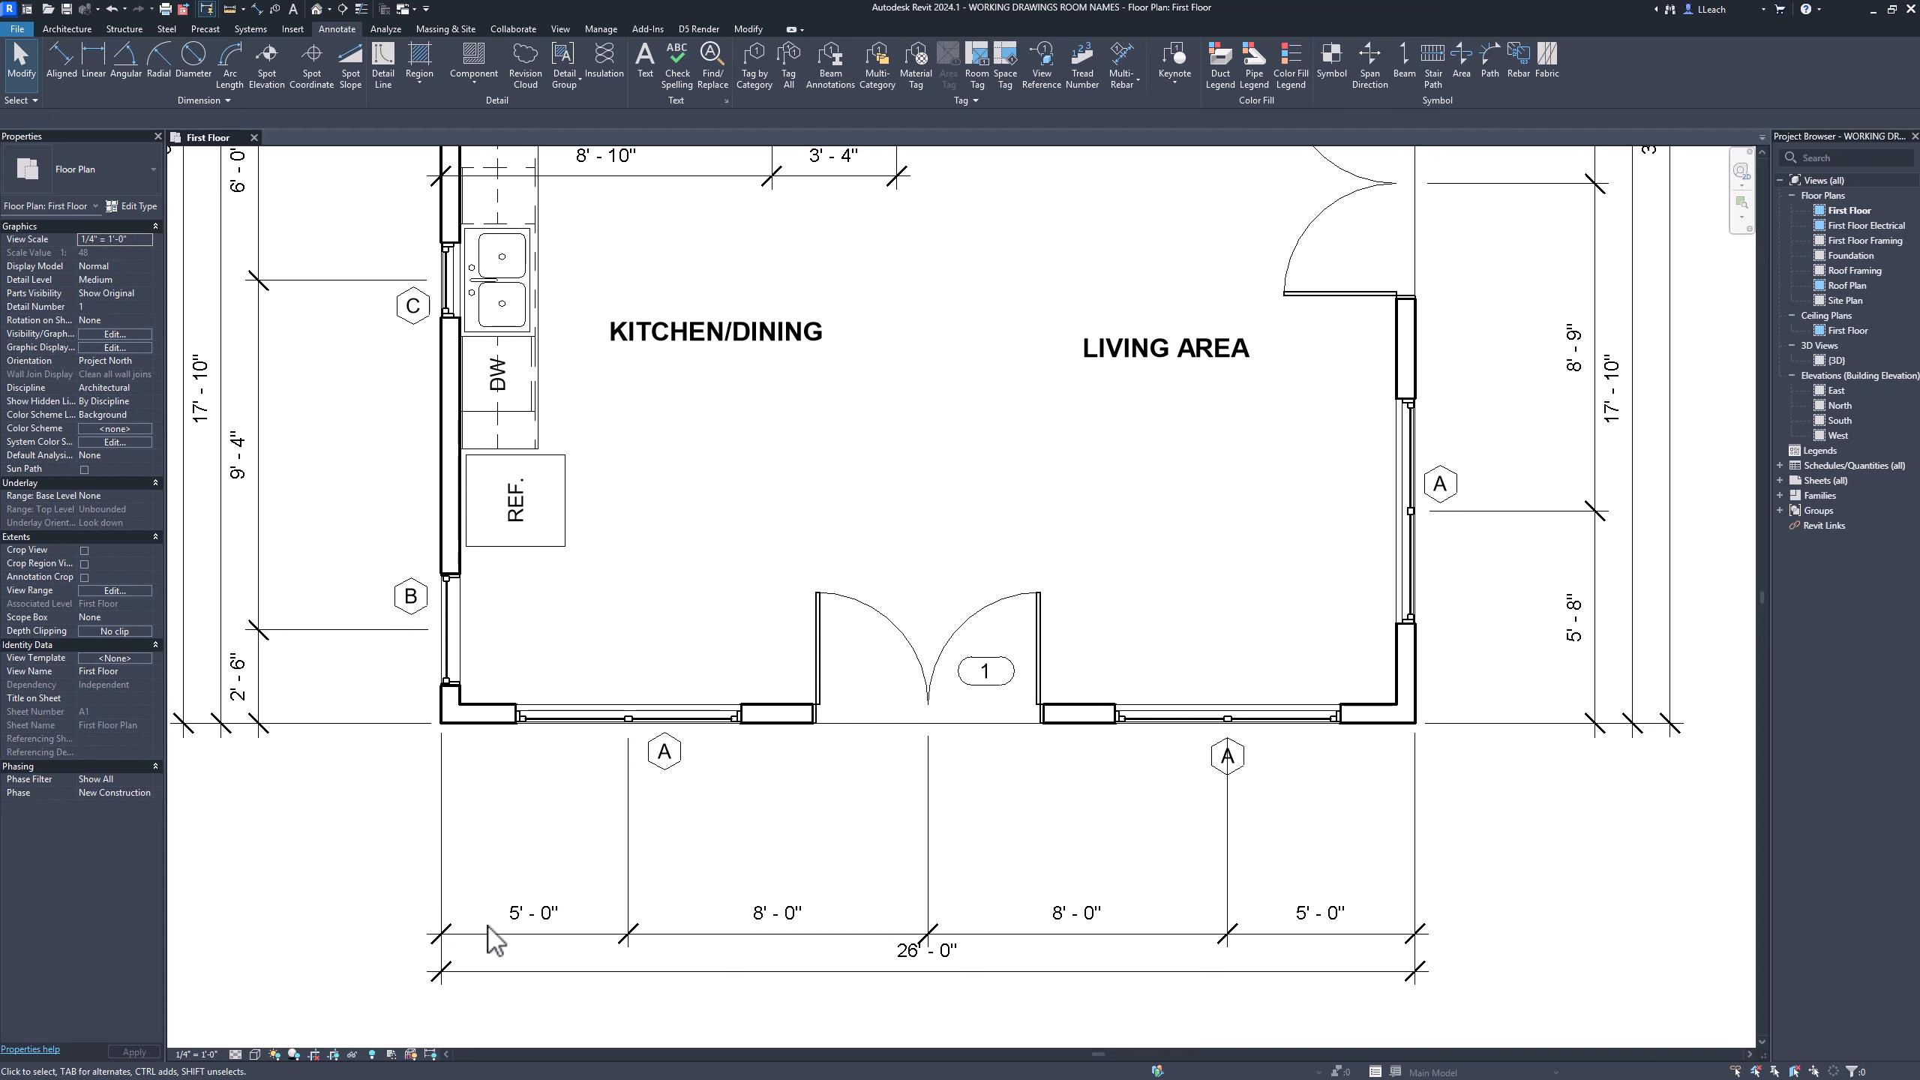
{"action": "left_click_drag", "start_coordinate": [493, 936], "coordinate": [509, 865]}
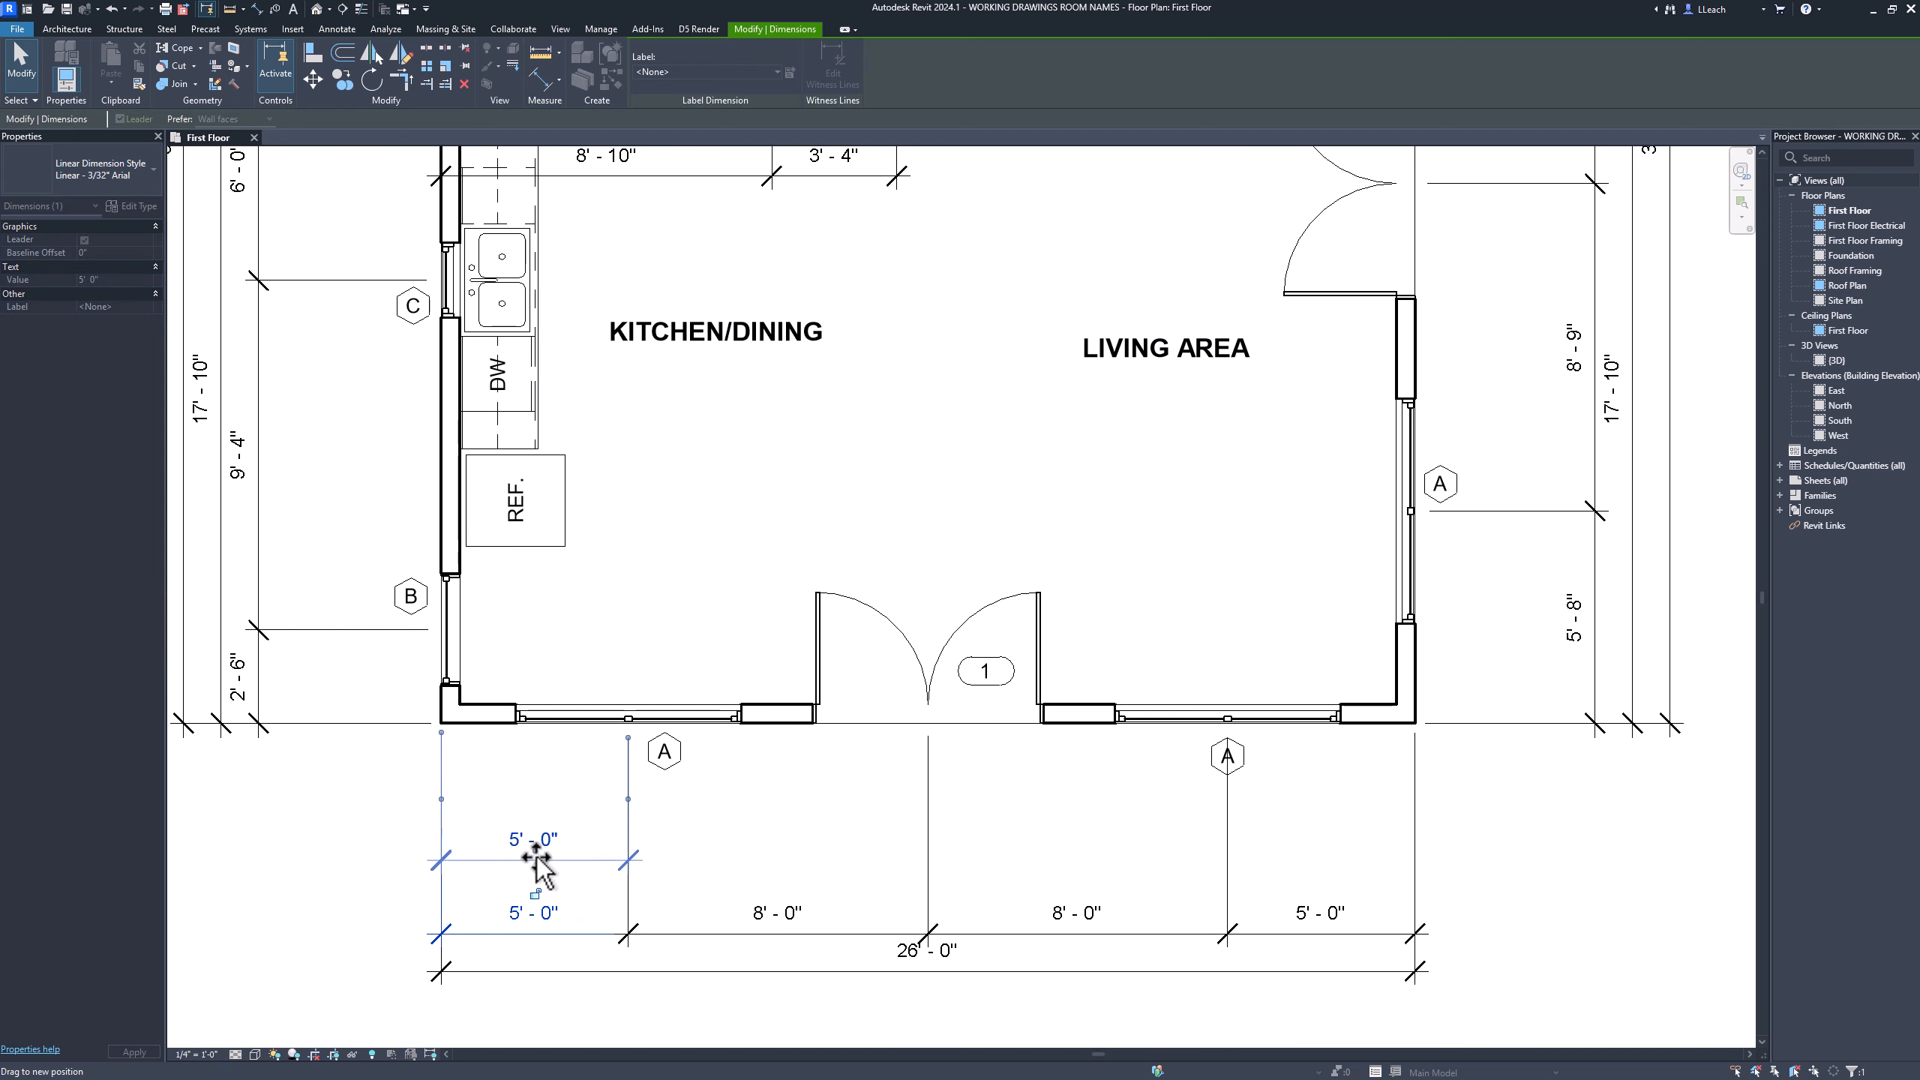
{"action": "left_click_drag", "start_coordinate": [539, 878], "coordinate": [540, 867]}
{"action": "left_click", "coordinate": [643, 900]}
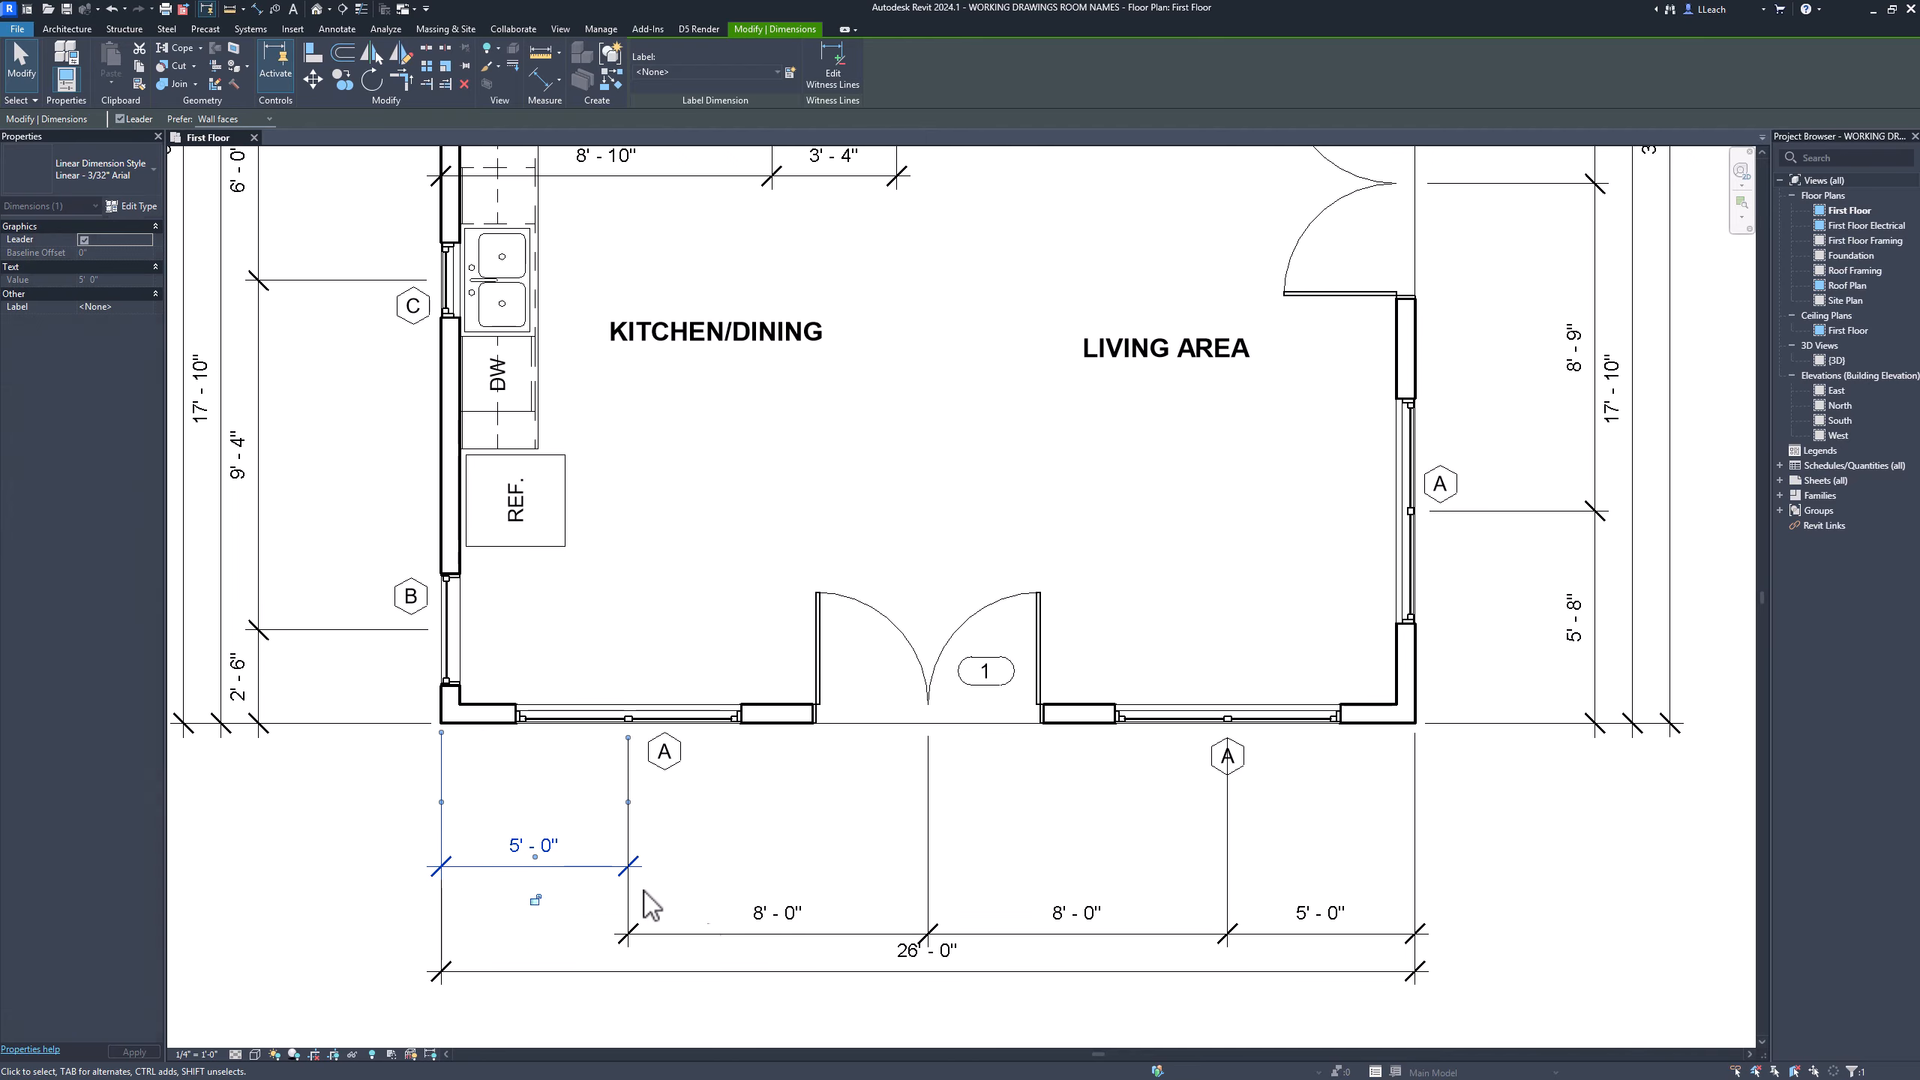
{"action": "left_click_drag", "start_coordinate": [643, 935], "coordinate": [719, 867]}
{"action": "left_click_drag", "start_coordinate": [980, 933], "coordinate": [982, 867]}
{"action": "left_click_drag", "start_coordinate": [1275, 937], "coordinate": [1263, 872]}
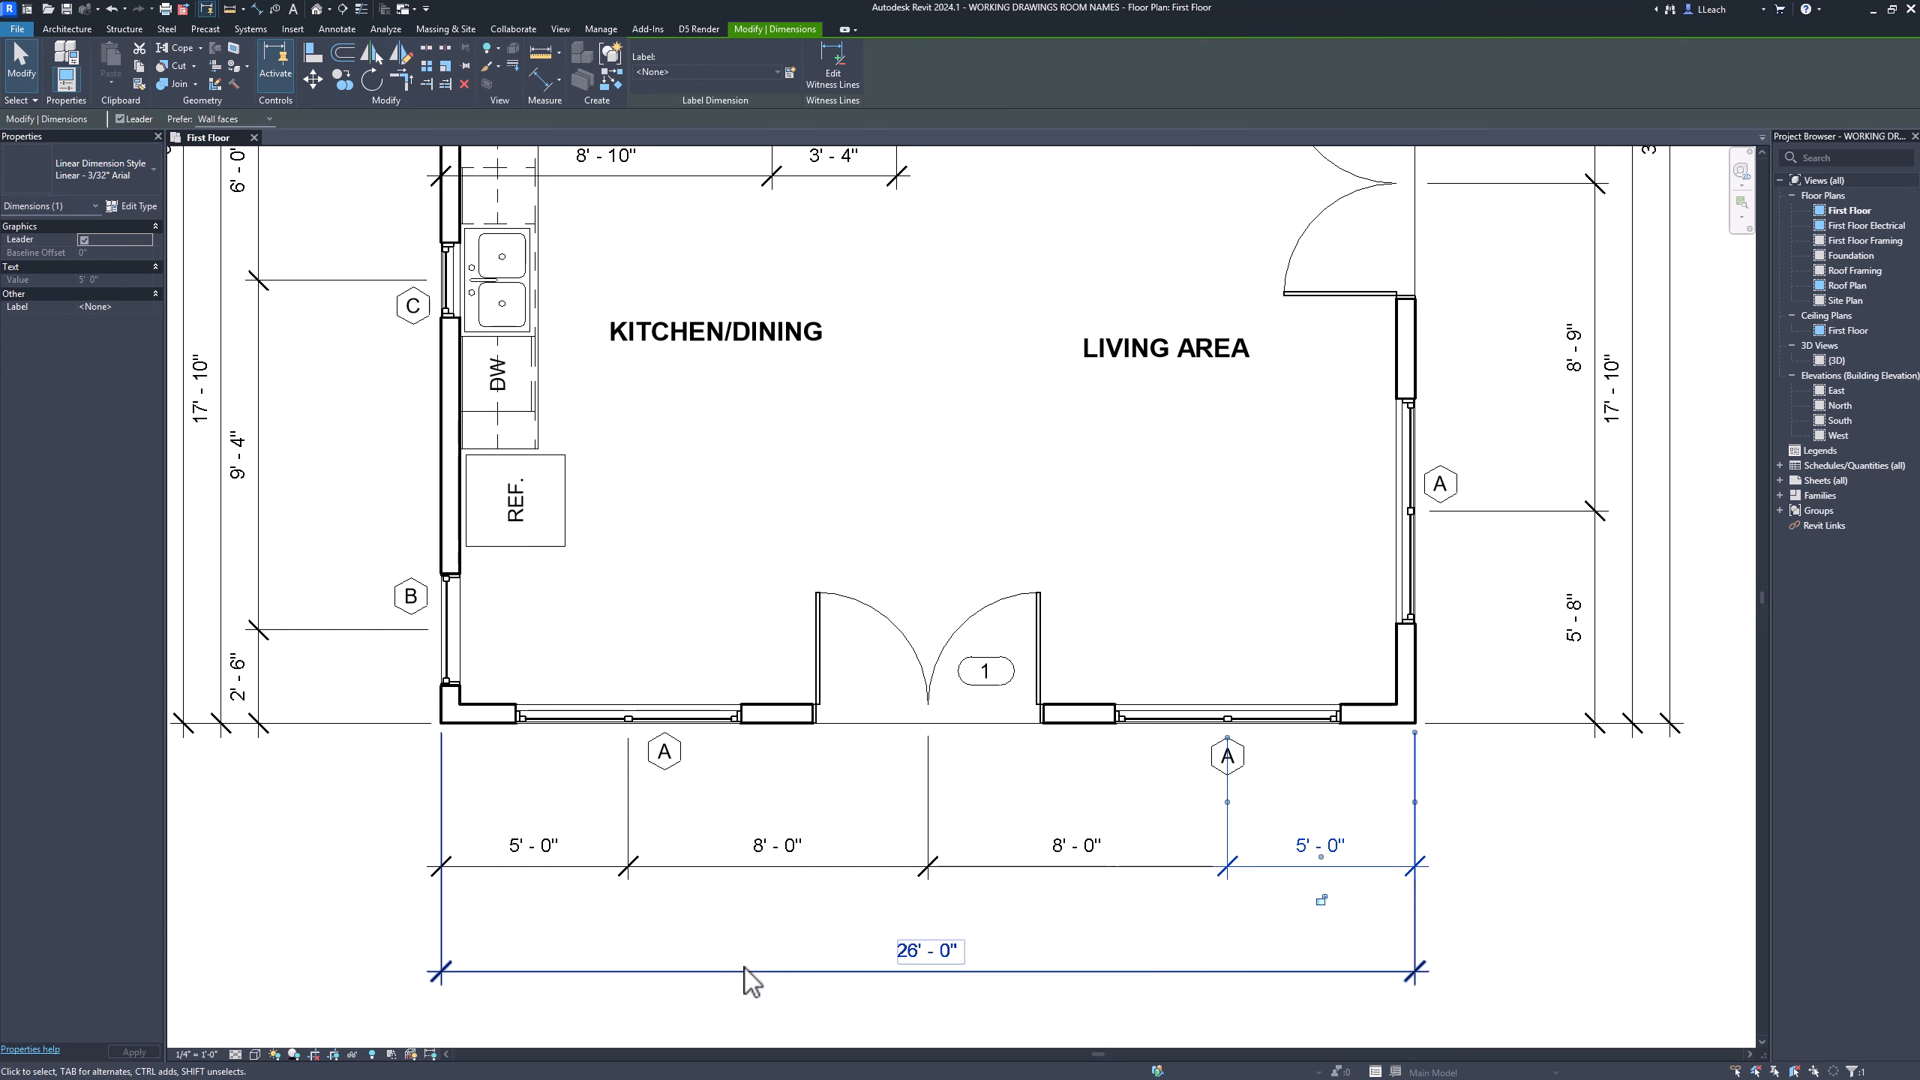
Move the overall building width dimension outside the door 1 wall closer to the building, just beyond the window and door string
{"action": "left_click_drag", "start_coordinate": [748, 960], "coordinate": [758, 900]}
{"action": "left_click", "coordinate": [365, 729]}
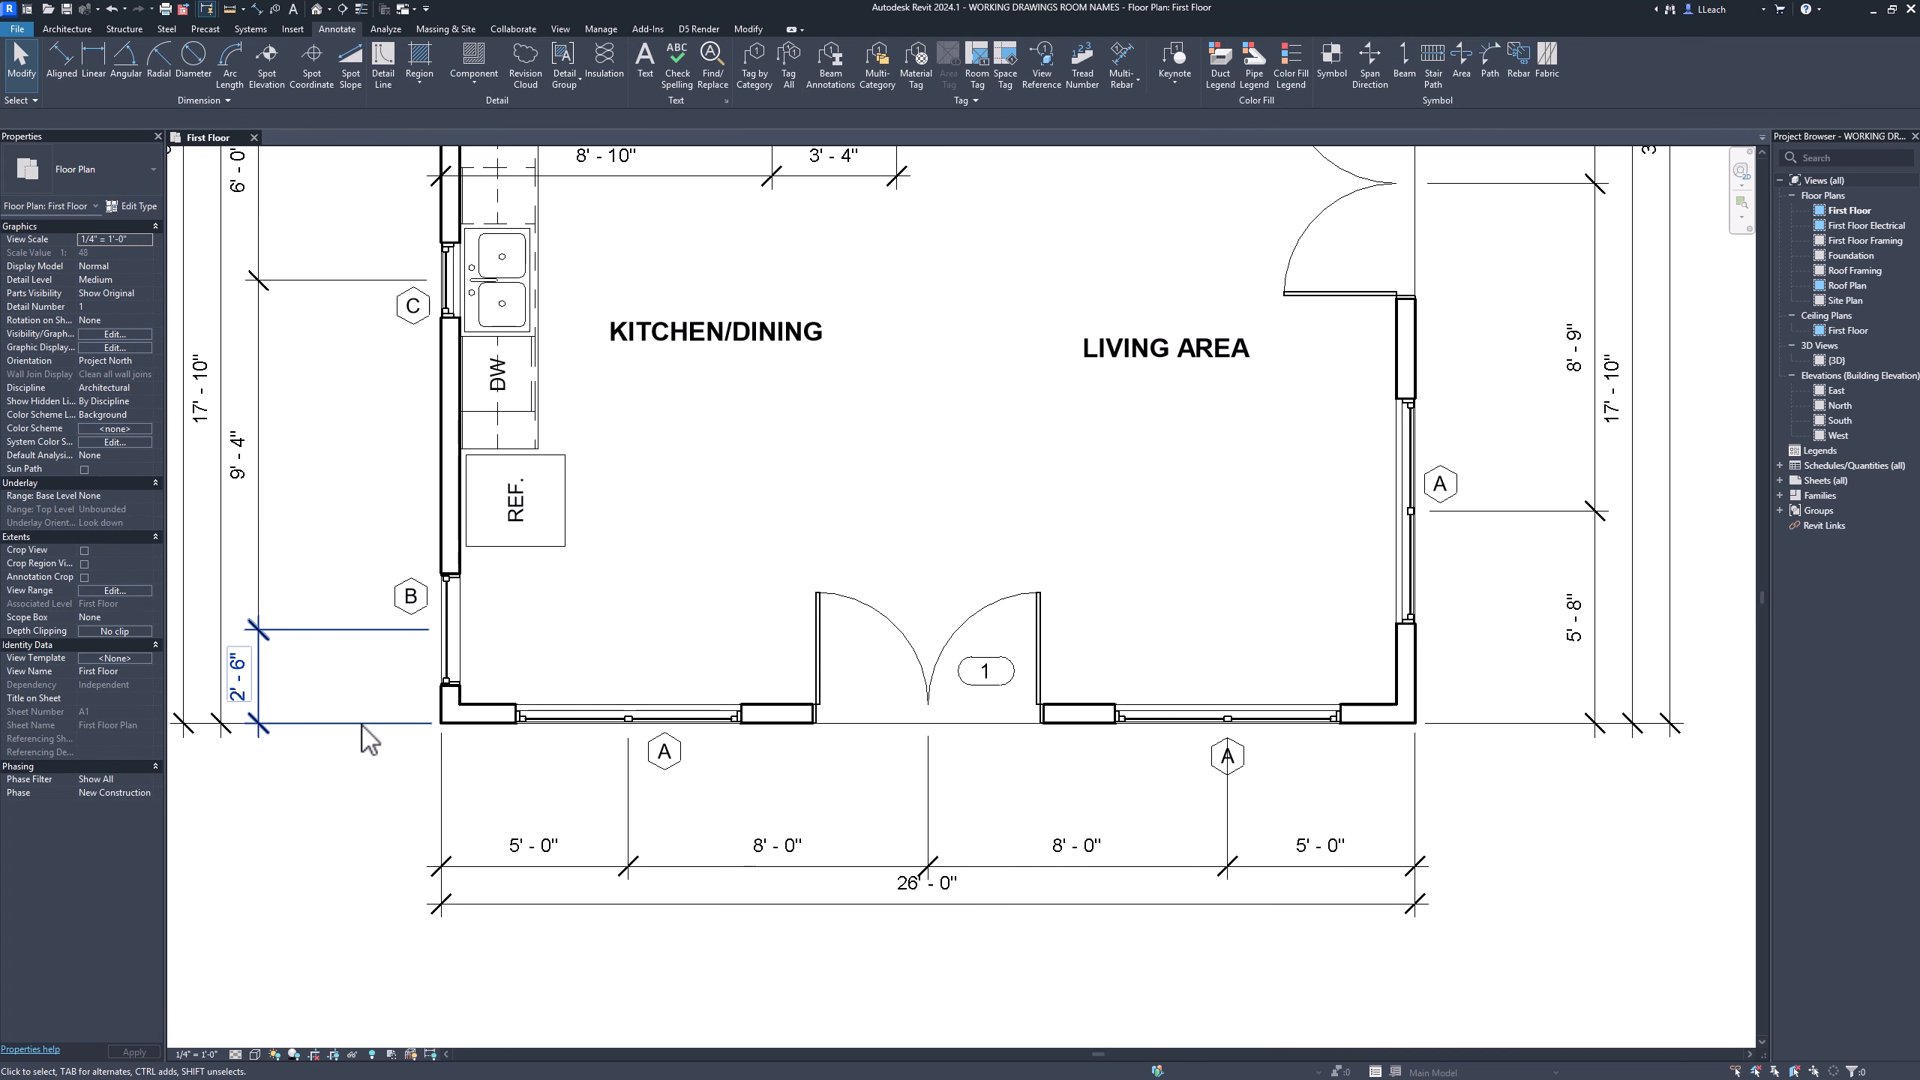
{"action": "scroll", "coordinate": [378, 727], "scroll_direction": "down", "scroll_amount": 2}
{"action": "scroll", "coordinate": [383, 732], "scroll_direction": "down", "scroll_amount": 3}
{"action": "middle_click_drag", "start_coordinate": [383, 732], "coordinate": [437, 771]}
{"action": "scroll", "coordinate": [412, 787], "scroll_direction": "up", "scroll_amount": 3}
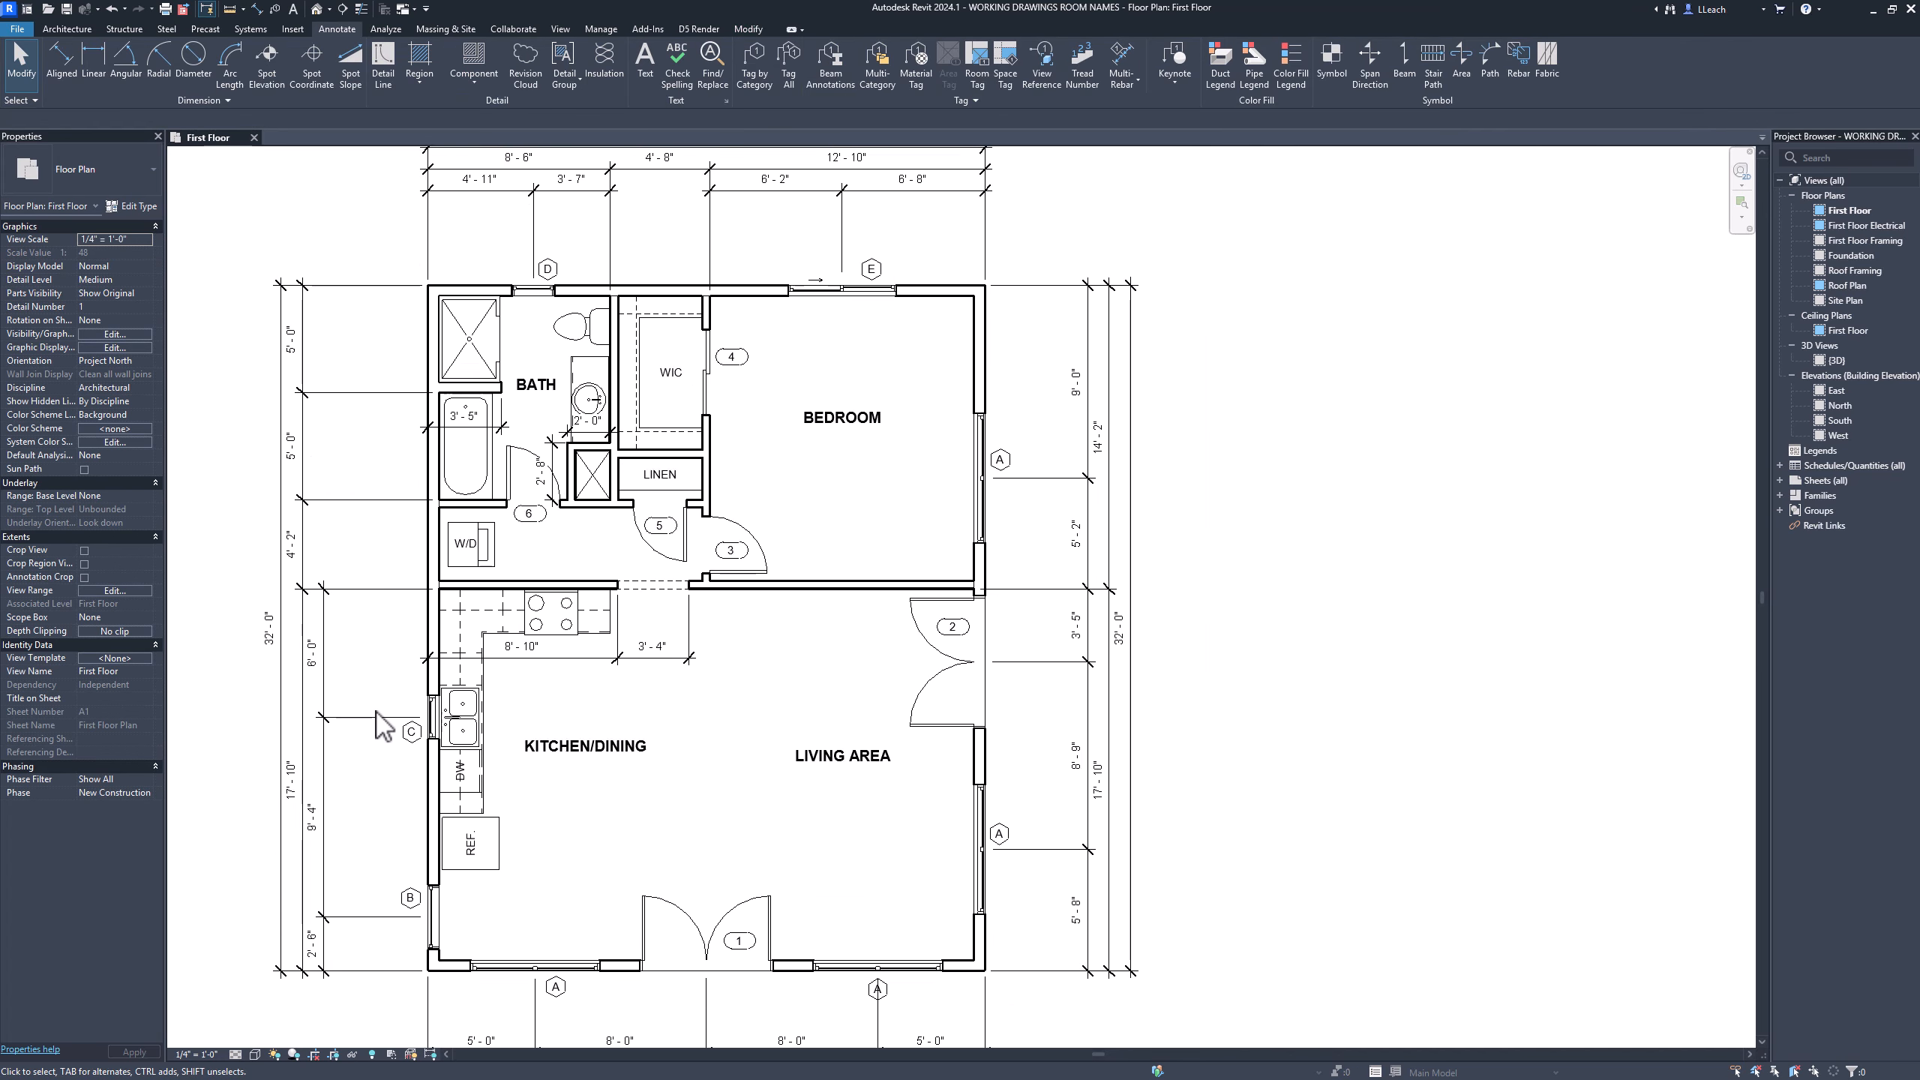
Move the three window dimensions outside the kitchen's exterior wall closer to the building, keeping them in one line
{"action": "left_click_drag", "start_coordinate": [314, 651], "coordinate": [365, 658]}
{"action": "left_click_drag", "start_coordinate": [335, 782], "coordinate": [363, 784]}
{"action": "middle_click_drag", "start_coordinate": [400, 794], "coordinate": [406, 713]}
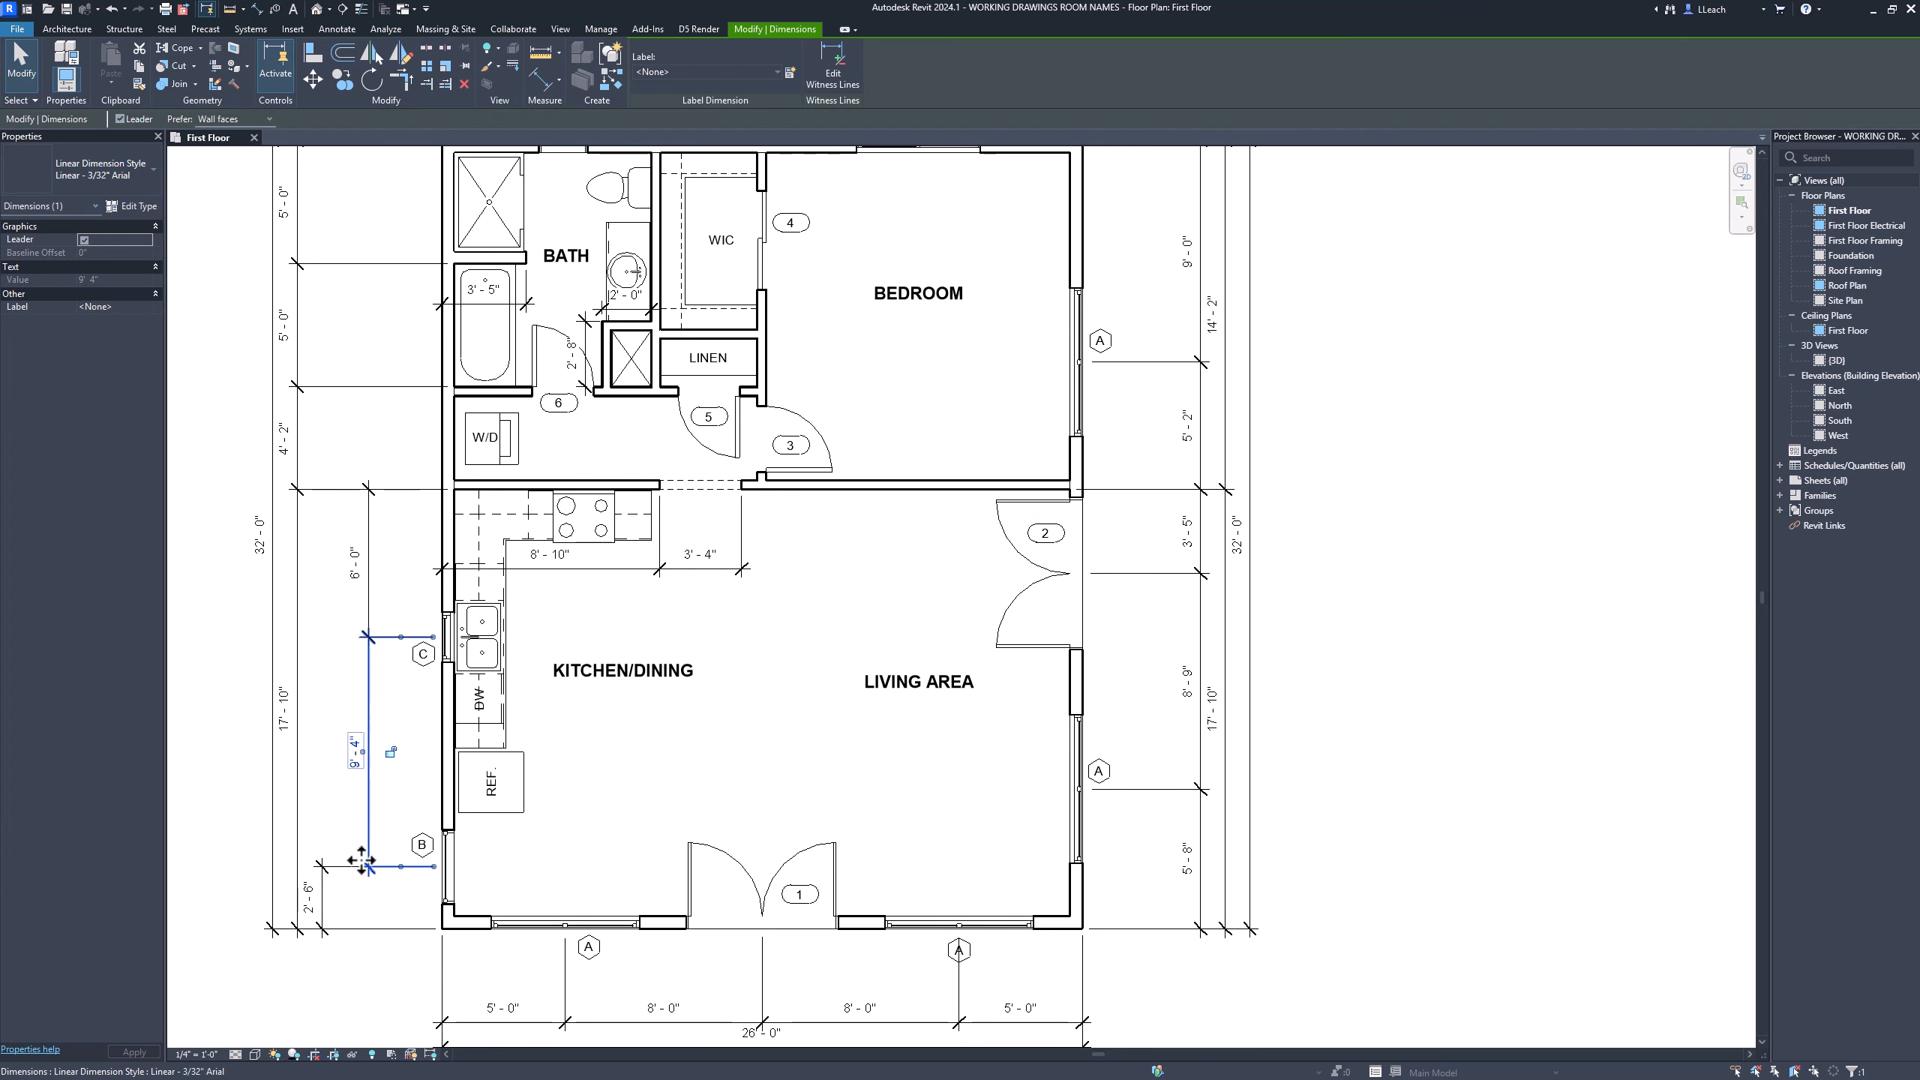
{"action": "left_click_drag", "start_coordinate": [344, 899], "coordinate": [369, 900]}
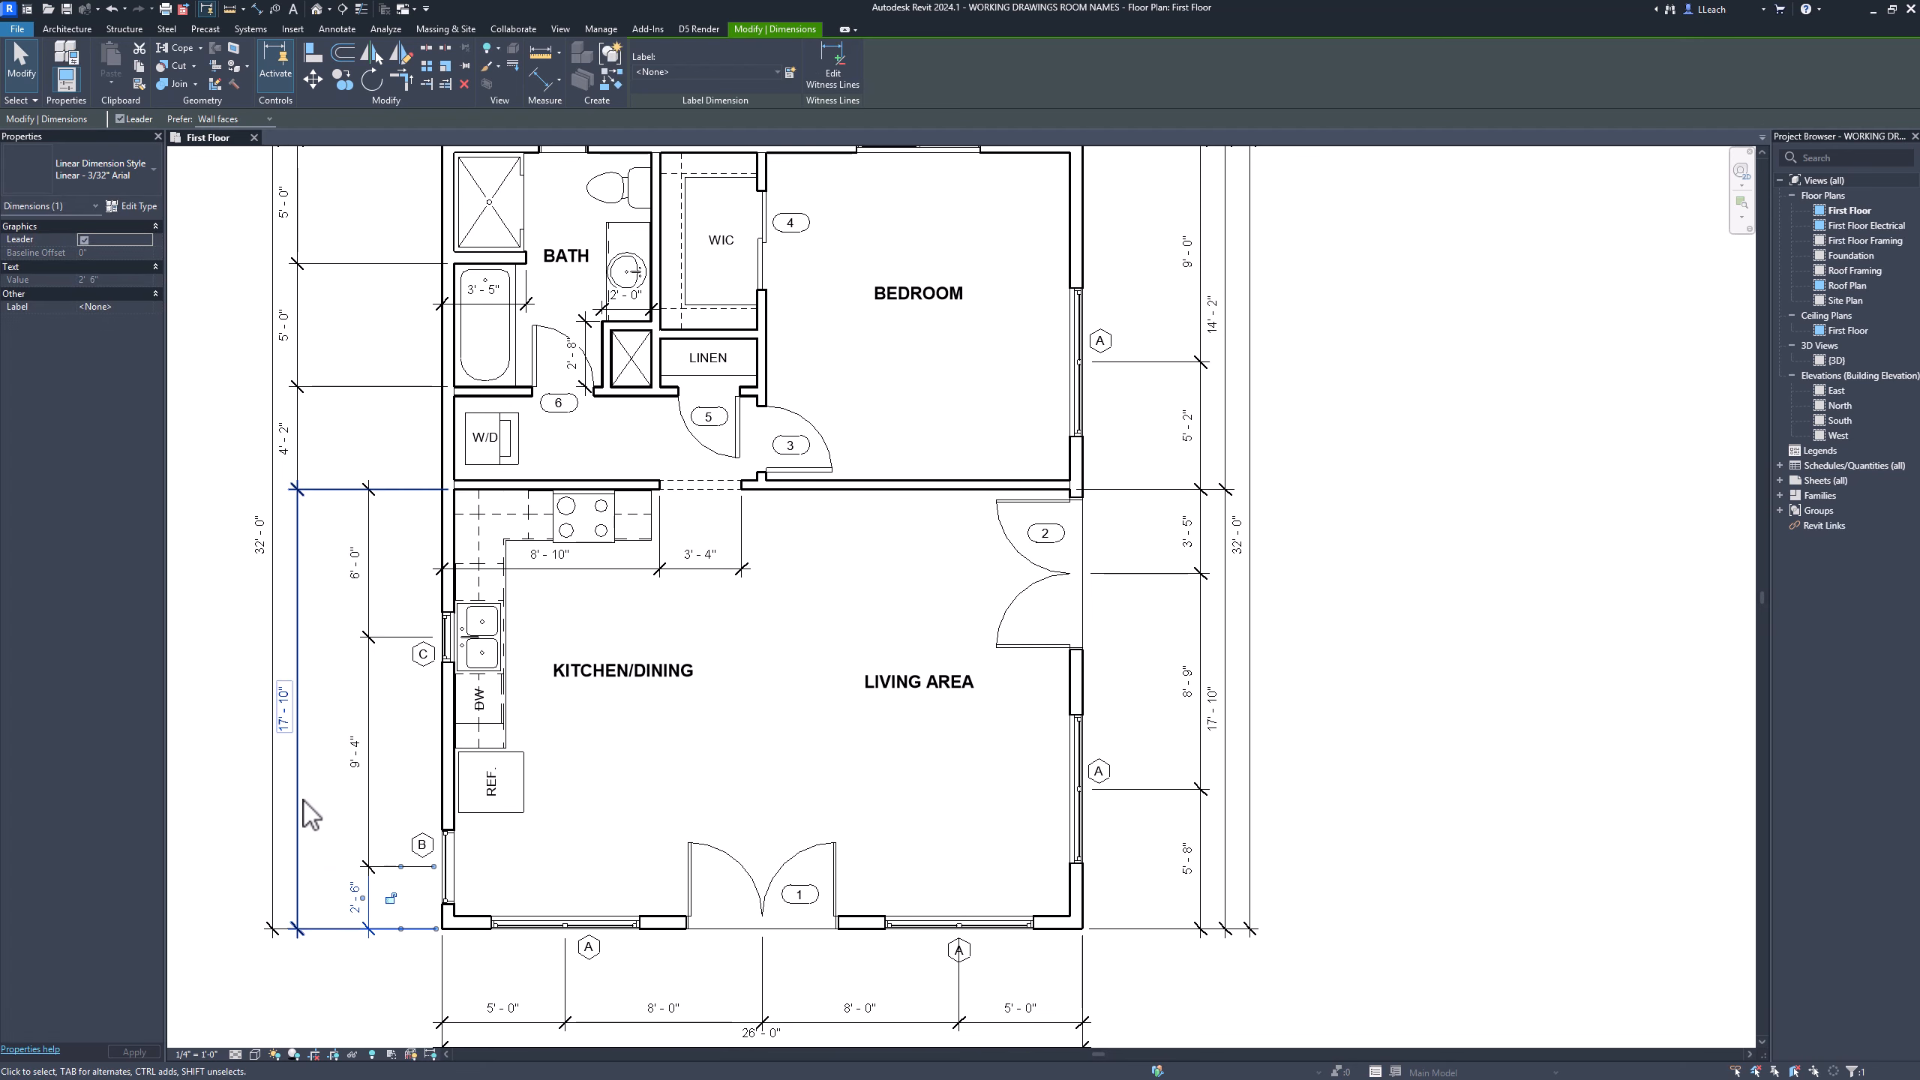
Move the four wall-to-wall dimensions outside the kitchen and bath closer to the building, in one line just beyond the kitchen window string
{"action": "left_click_drag", "start_coordinate": [305, 812], "coordinate": [352, 745]}
{"action": "middle_click_drag", "start_coordinate": [355, 752], "coordinate": [396, 951]}
{"action": "left_click", "coordinate": [293, 665]}
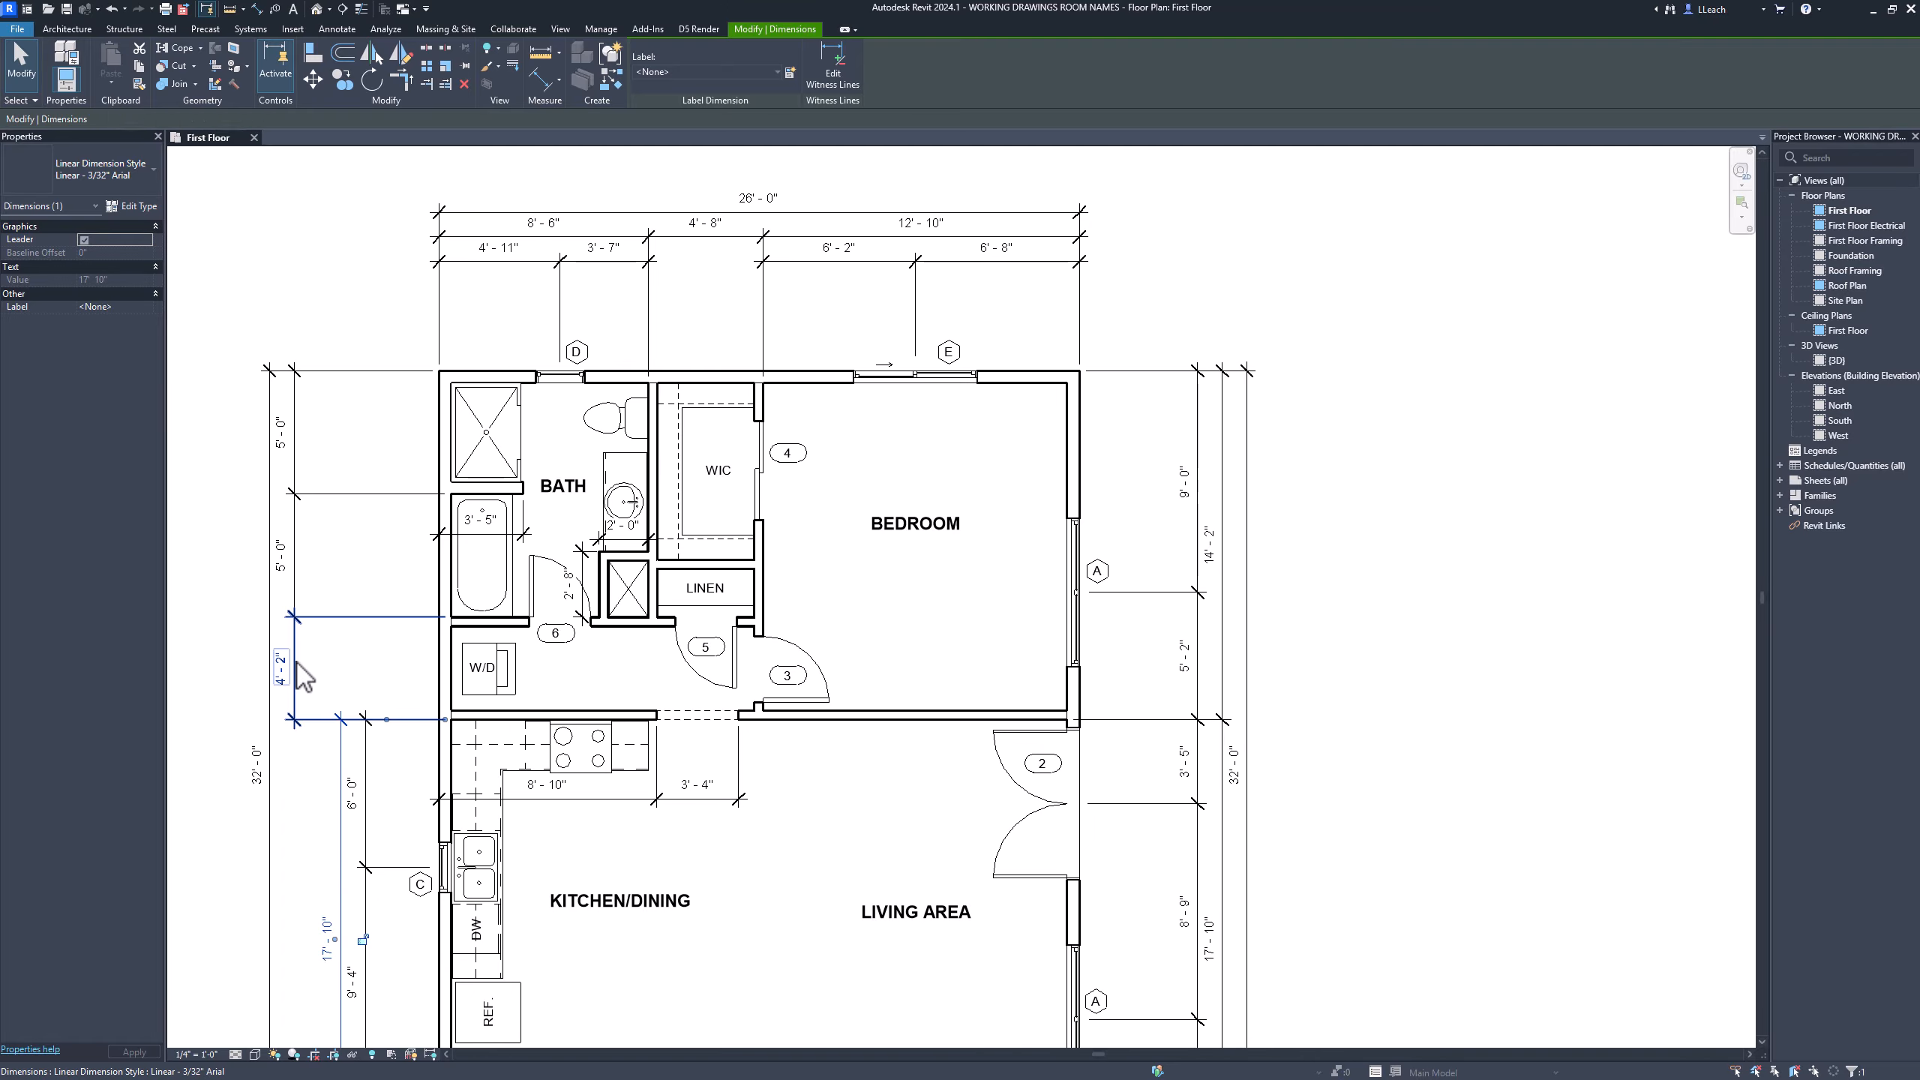
{"action": "left_click_drag", "start_coordinate": [292, 664], "coordinate": [338, 667]}
{"action": "left_click", "coordinate": [294, 594]}
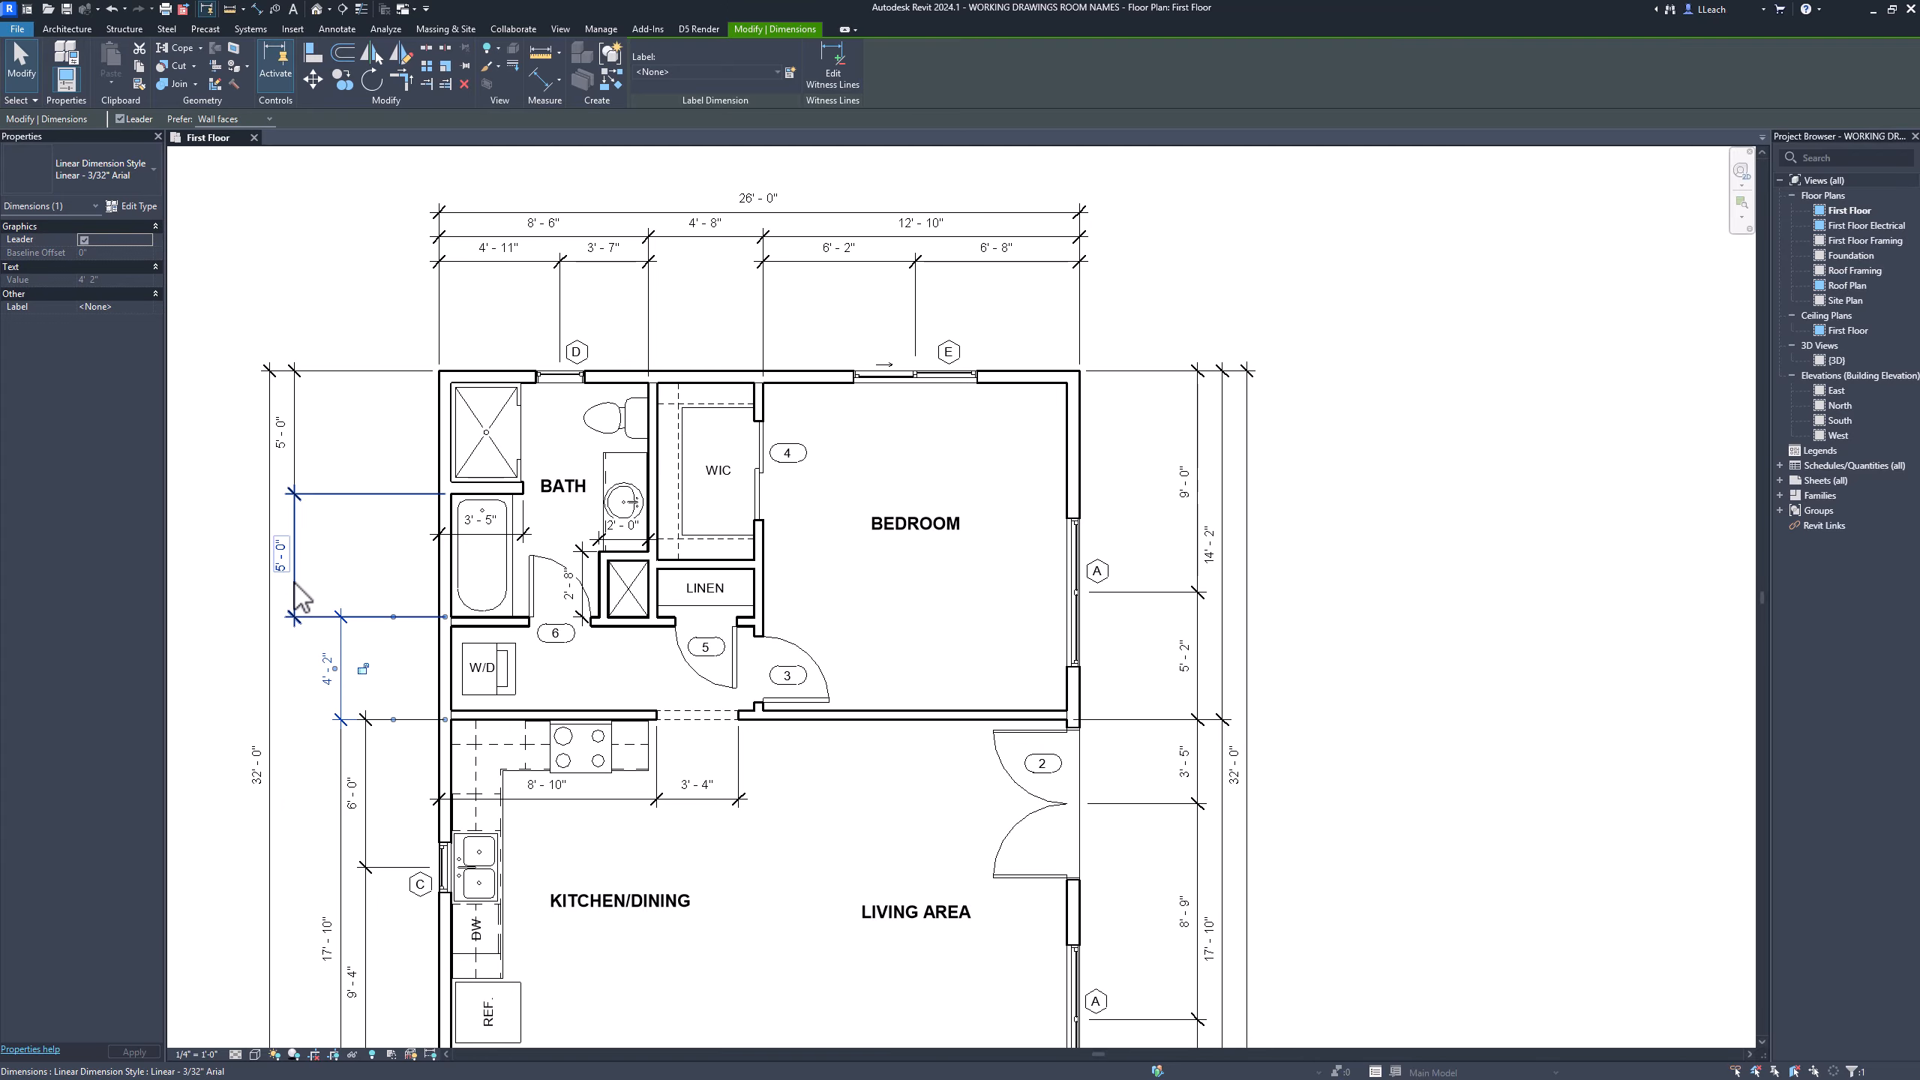
{"action": "left_click_drag", "start_coordinate": [294, 593], "coordinate": [344, 599]}
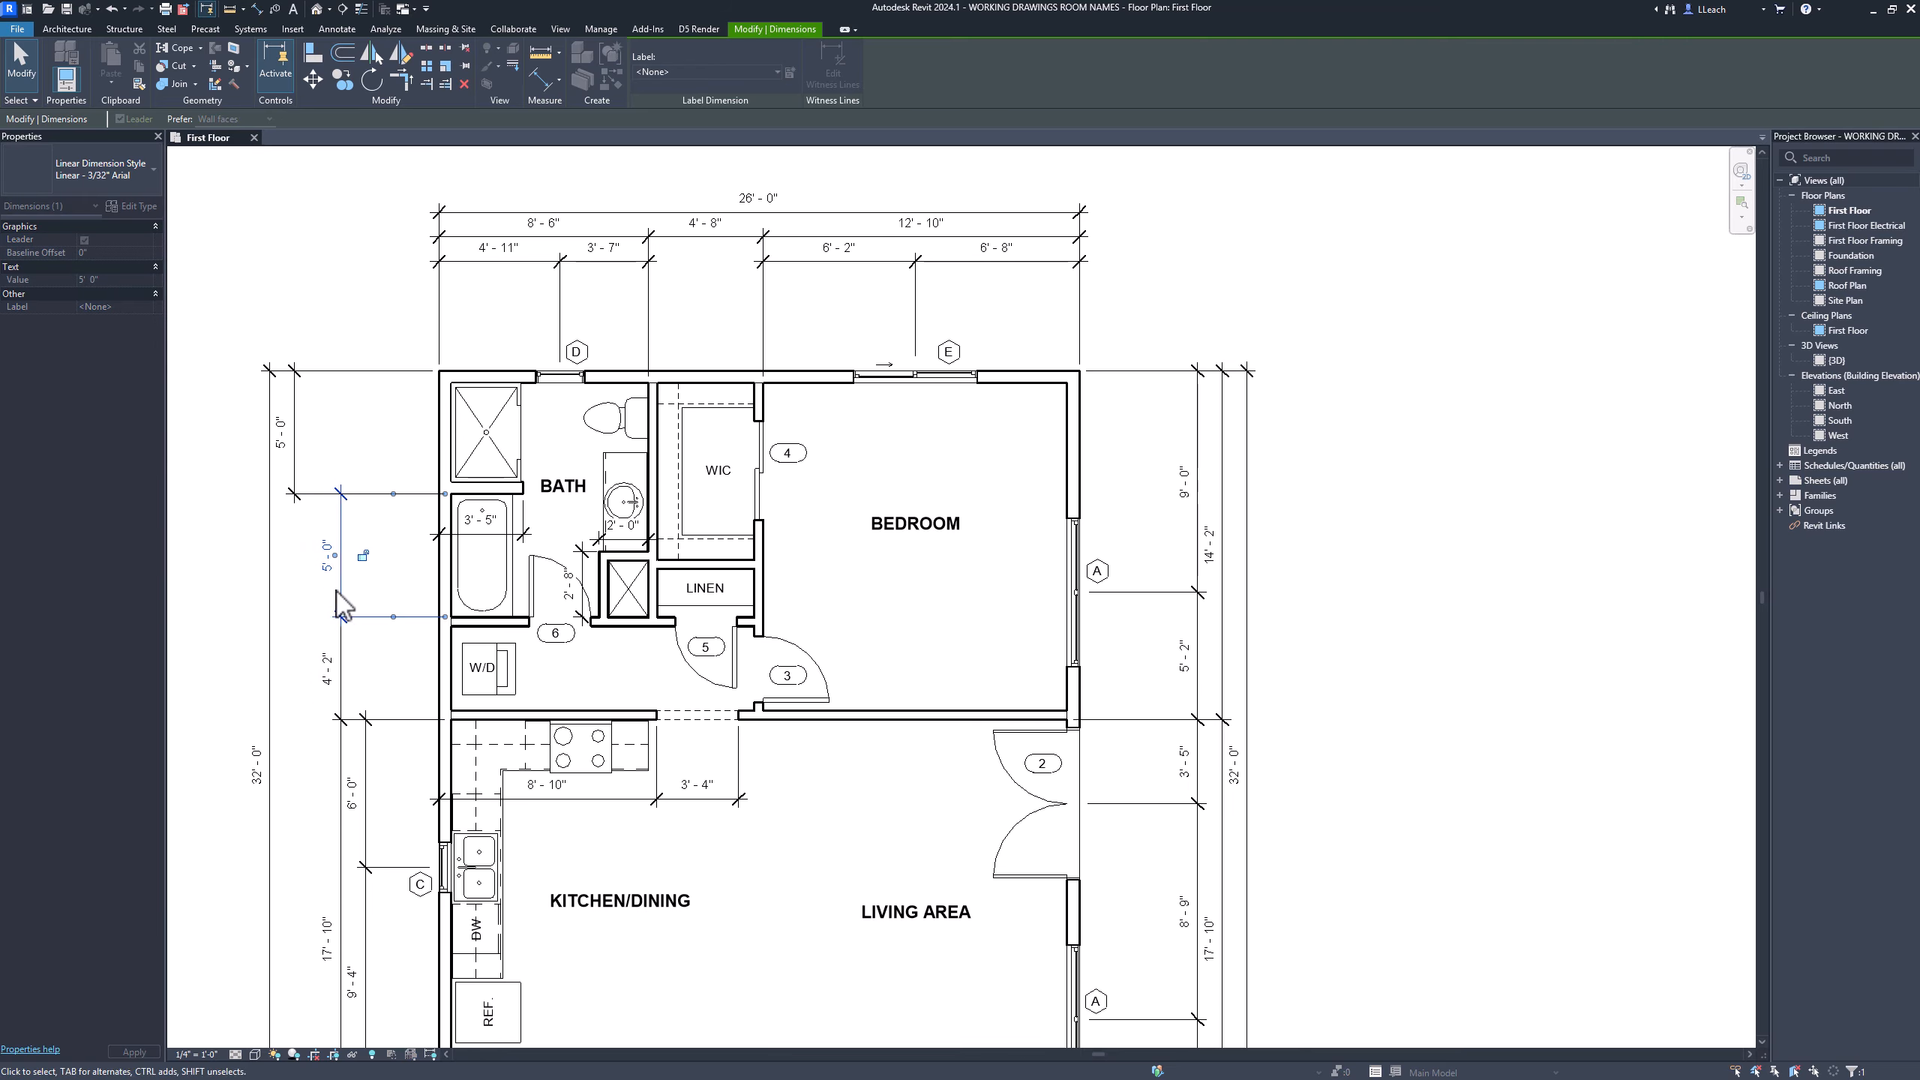
{"action": "left_click", "coordinate": [294, 484]}
{"action": "left_click_drag", "start_coordinate": [294, 484], "coordinate": [341, 478]}
Move the overall building depth dimension on the kitchen and bath side closer, just beyond the wall-to-wall string
{"action": "left_click", "coordinate": [274, 557]}
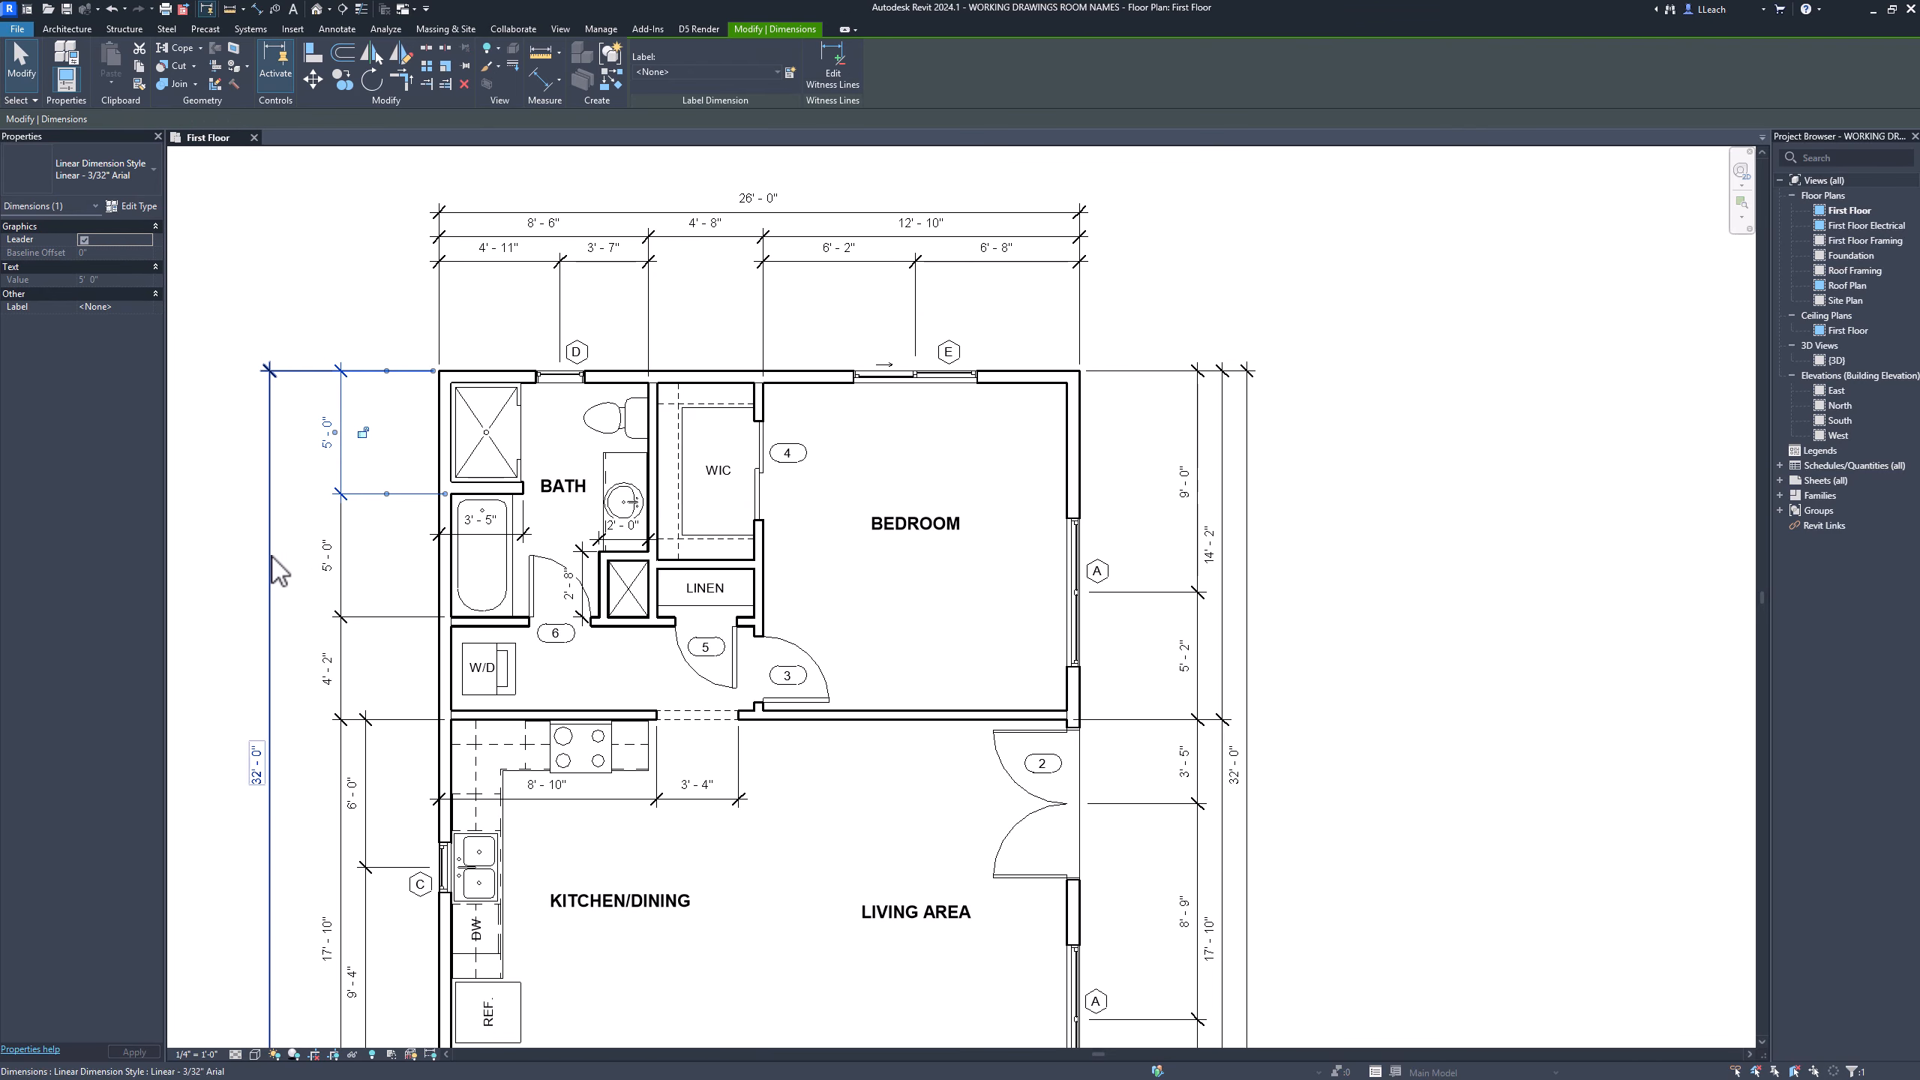
{"action": "left_click_drag", "start_coordinate": [274, 557], "coordinate": [314, 561]}
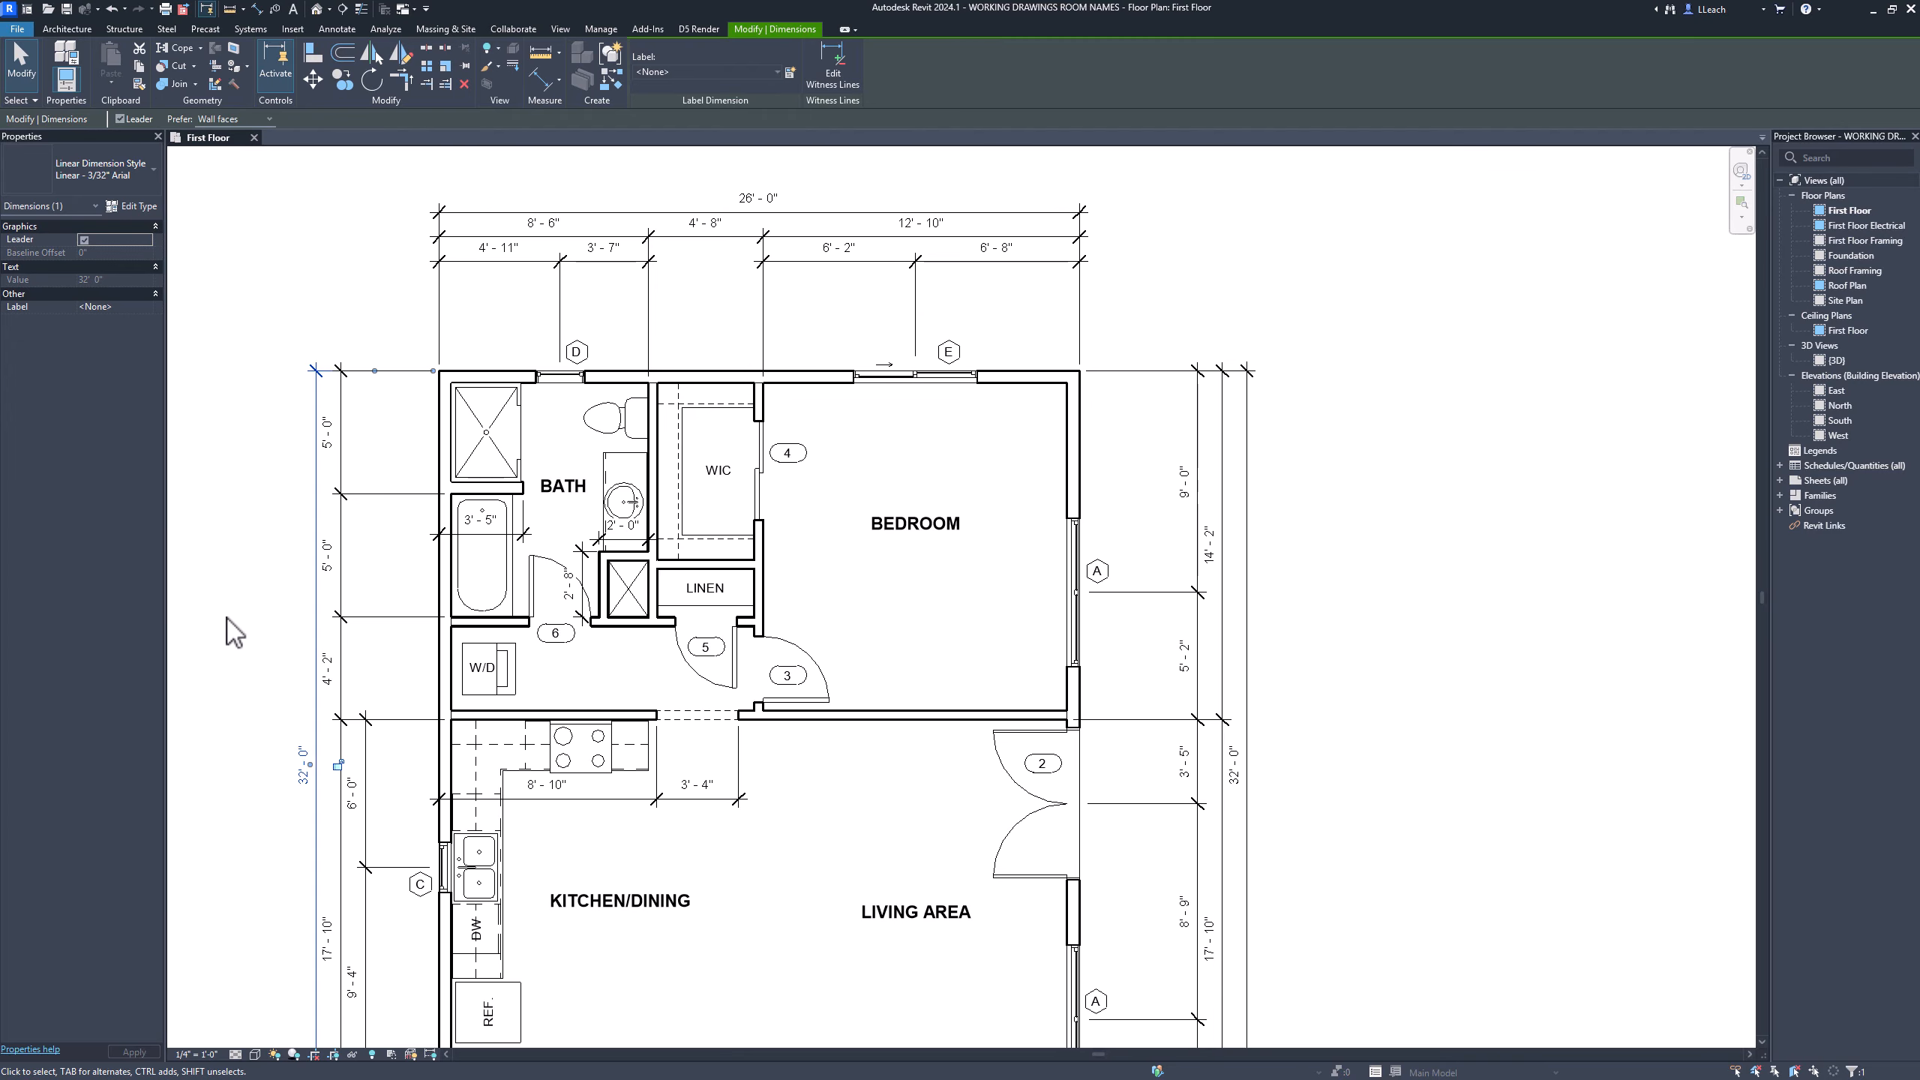
{"action": "left_click", "coordinate": [231, 629]}
Move the four window D and window E dimensions outside the bath and bedroom closer to the exterior wall, keeping them in one line
{"action": "scroll", "coordinate": [362, 557], "scroll_direction": "down", "scroll_amount": 2}
{"action": "middle_click_drag", "start_coordinate": [454, 512], "coordinate": [435, 704]}
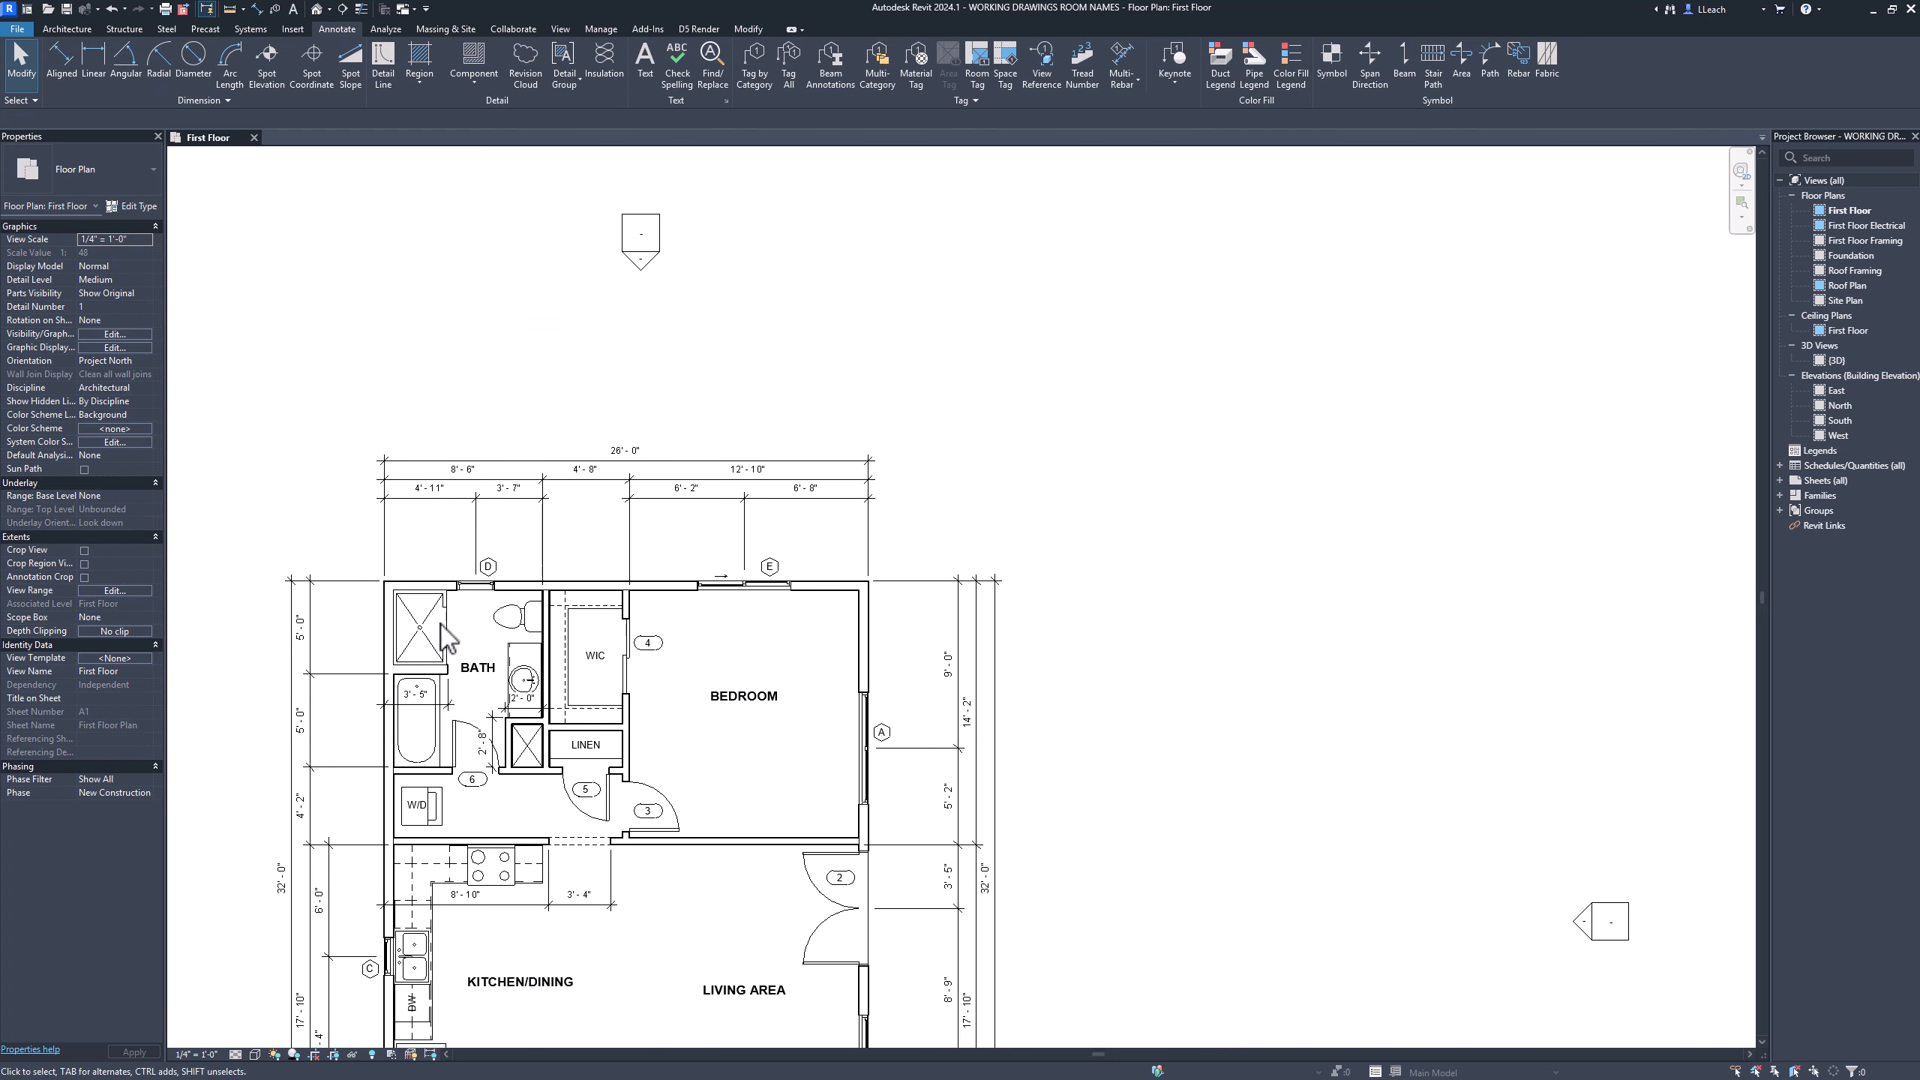
{"action": "scroll", "coordinate": [455, 557], "scroll_direction": "up", "scroll_amount": 3}
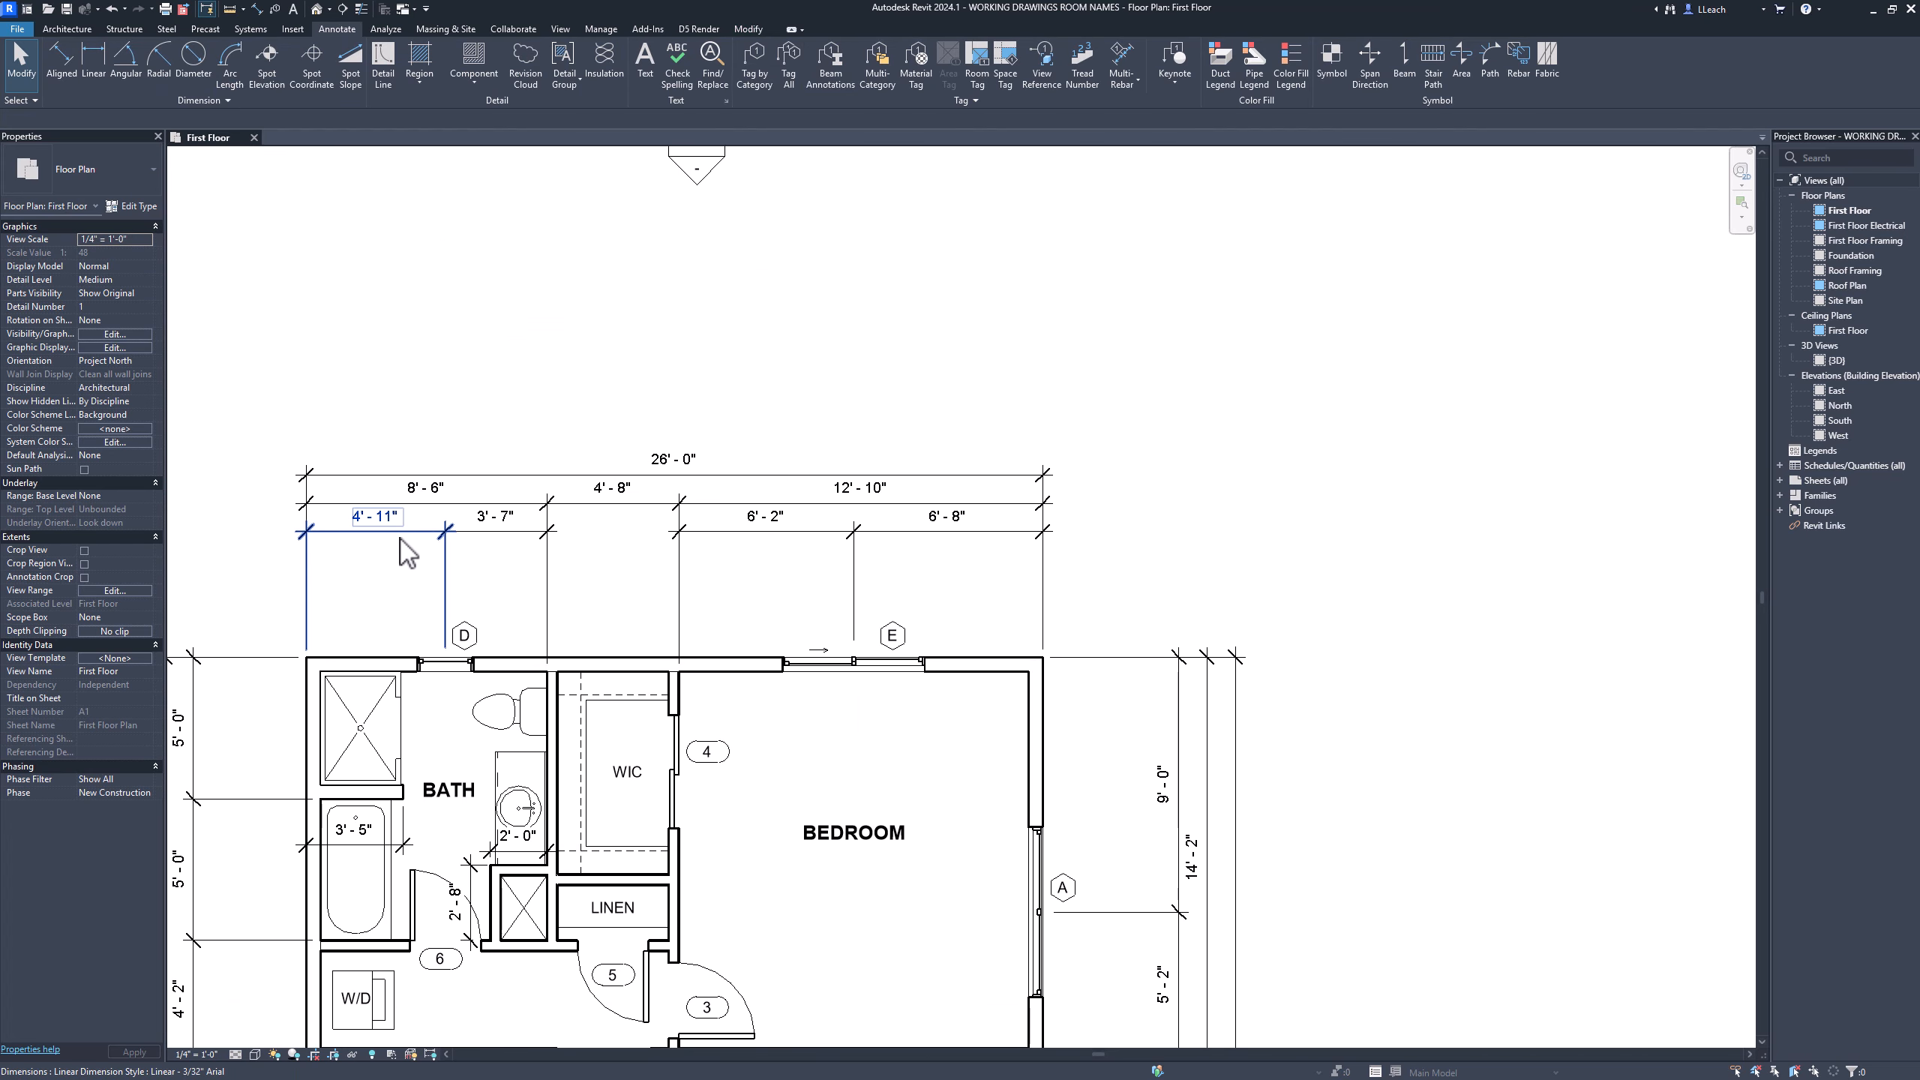
{"action": "left_click_drag", "start_coordinate": [407, 554], "coordinate": [399, 584]}
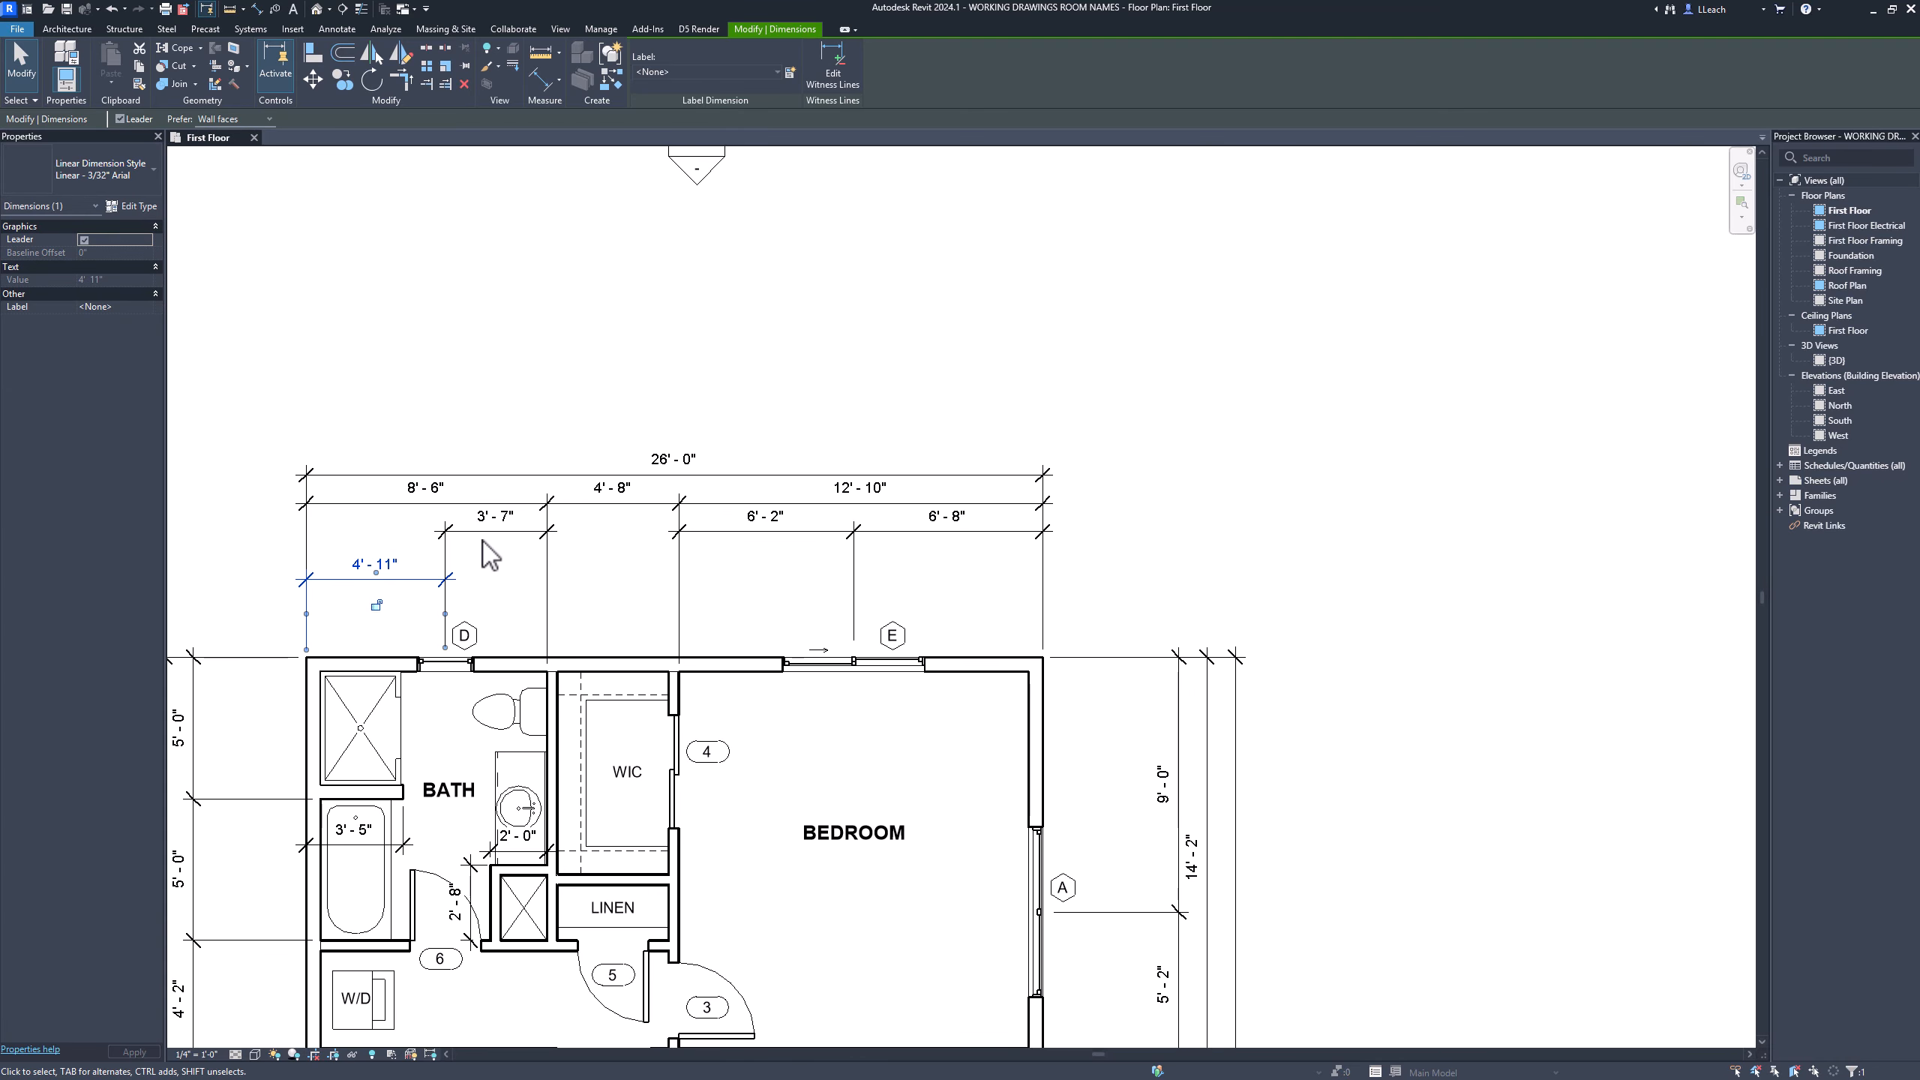
{"action": "left_click", "coordinate": [484, 534]}
{"action": "left_click_drag", "start_coordinate": [497, 549], "coordinate": [497, 584]}
{"action": "left_click", "coordinate": [707, 533]}
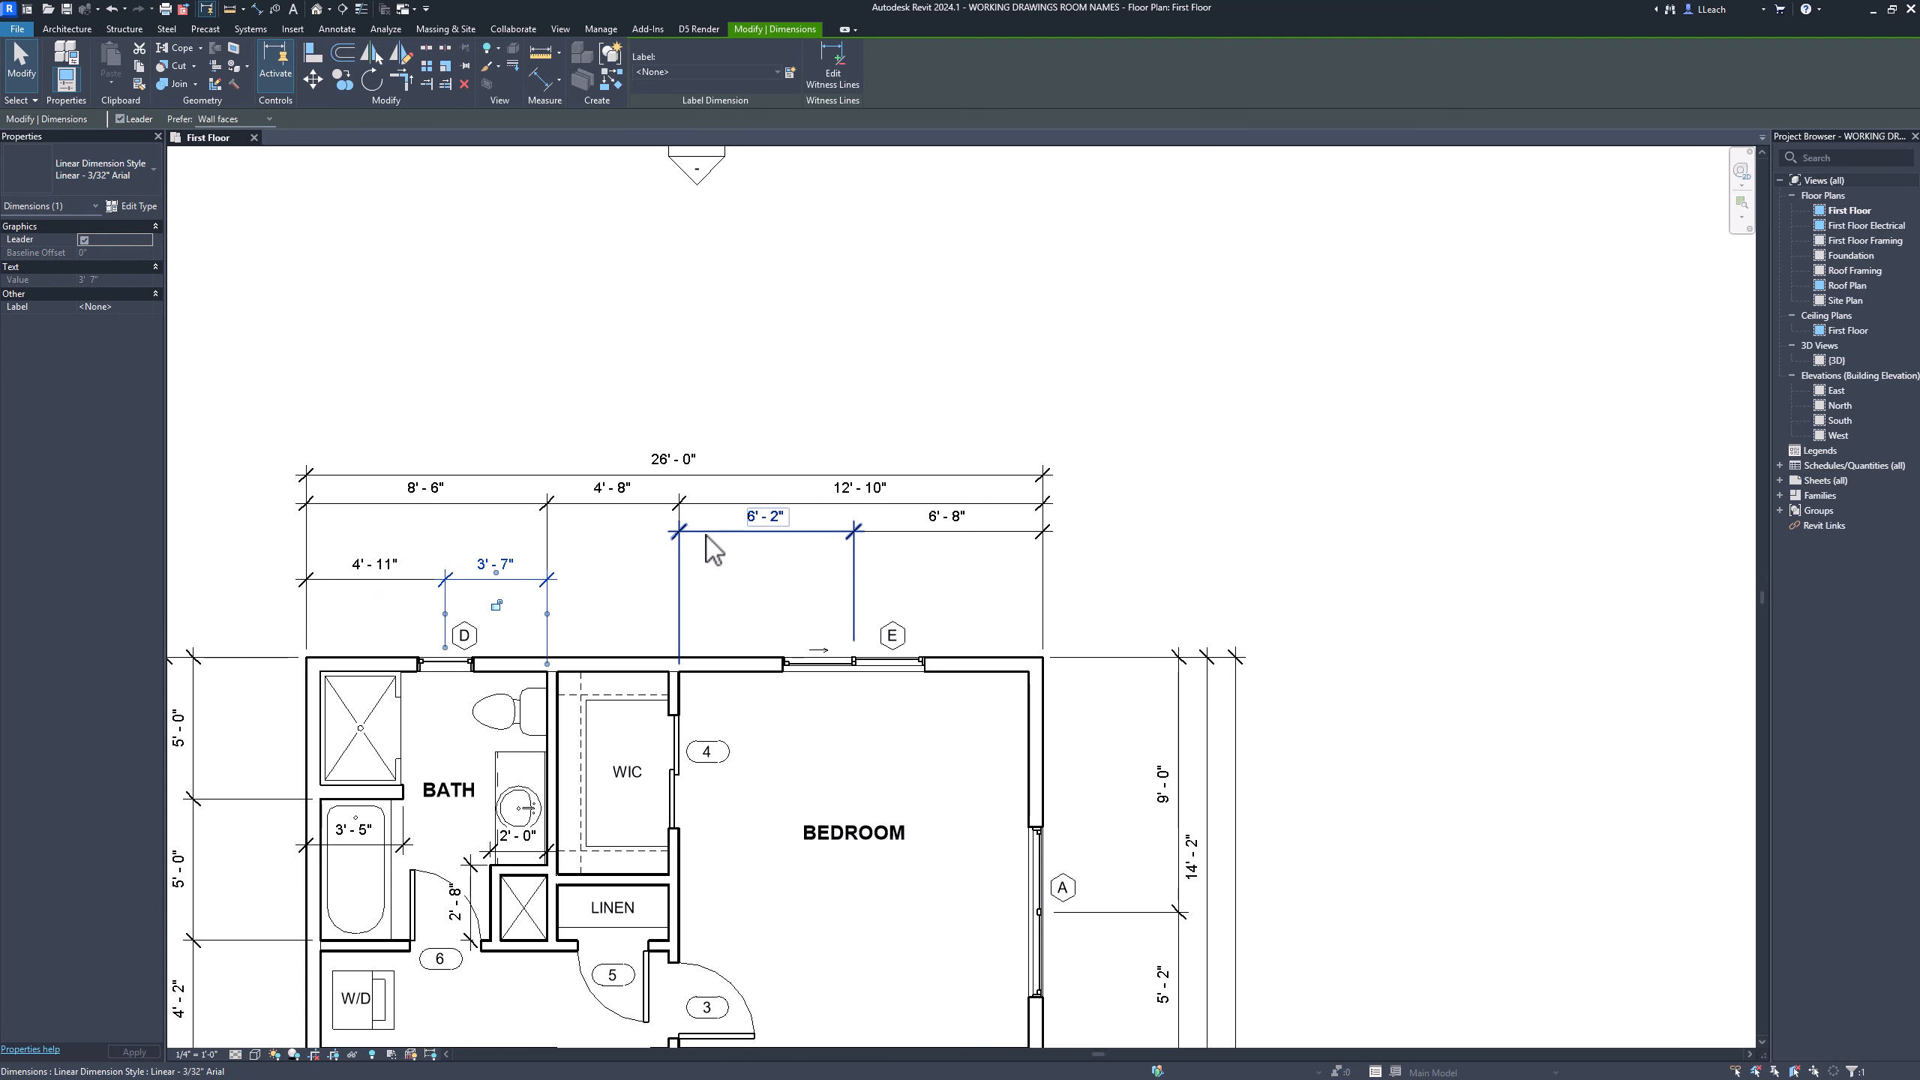
{"action": "left_click_drag", "start_coordinate": [707, 545], "coordinate": [716, 587]}
{"action": "left_click", "coordinate": [906, 526]}
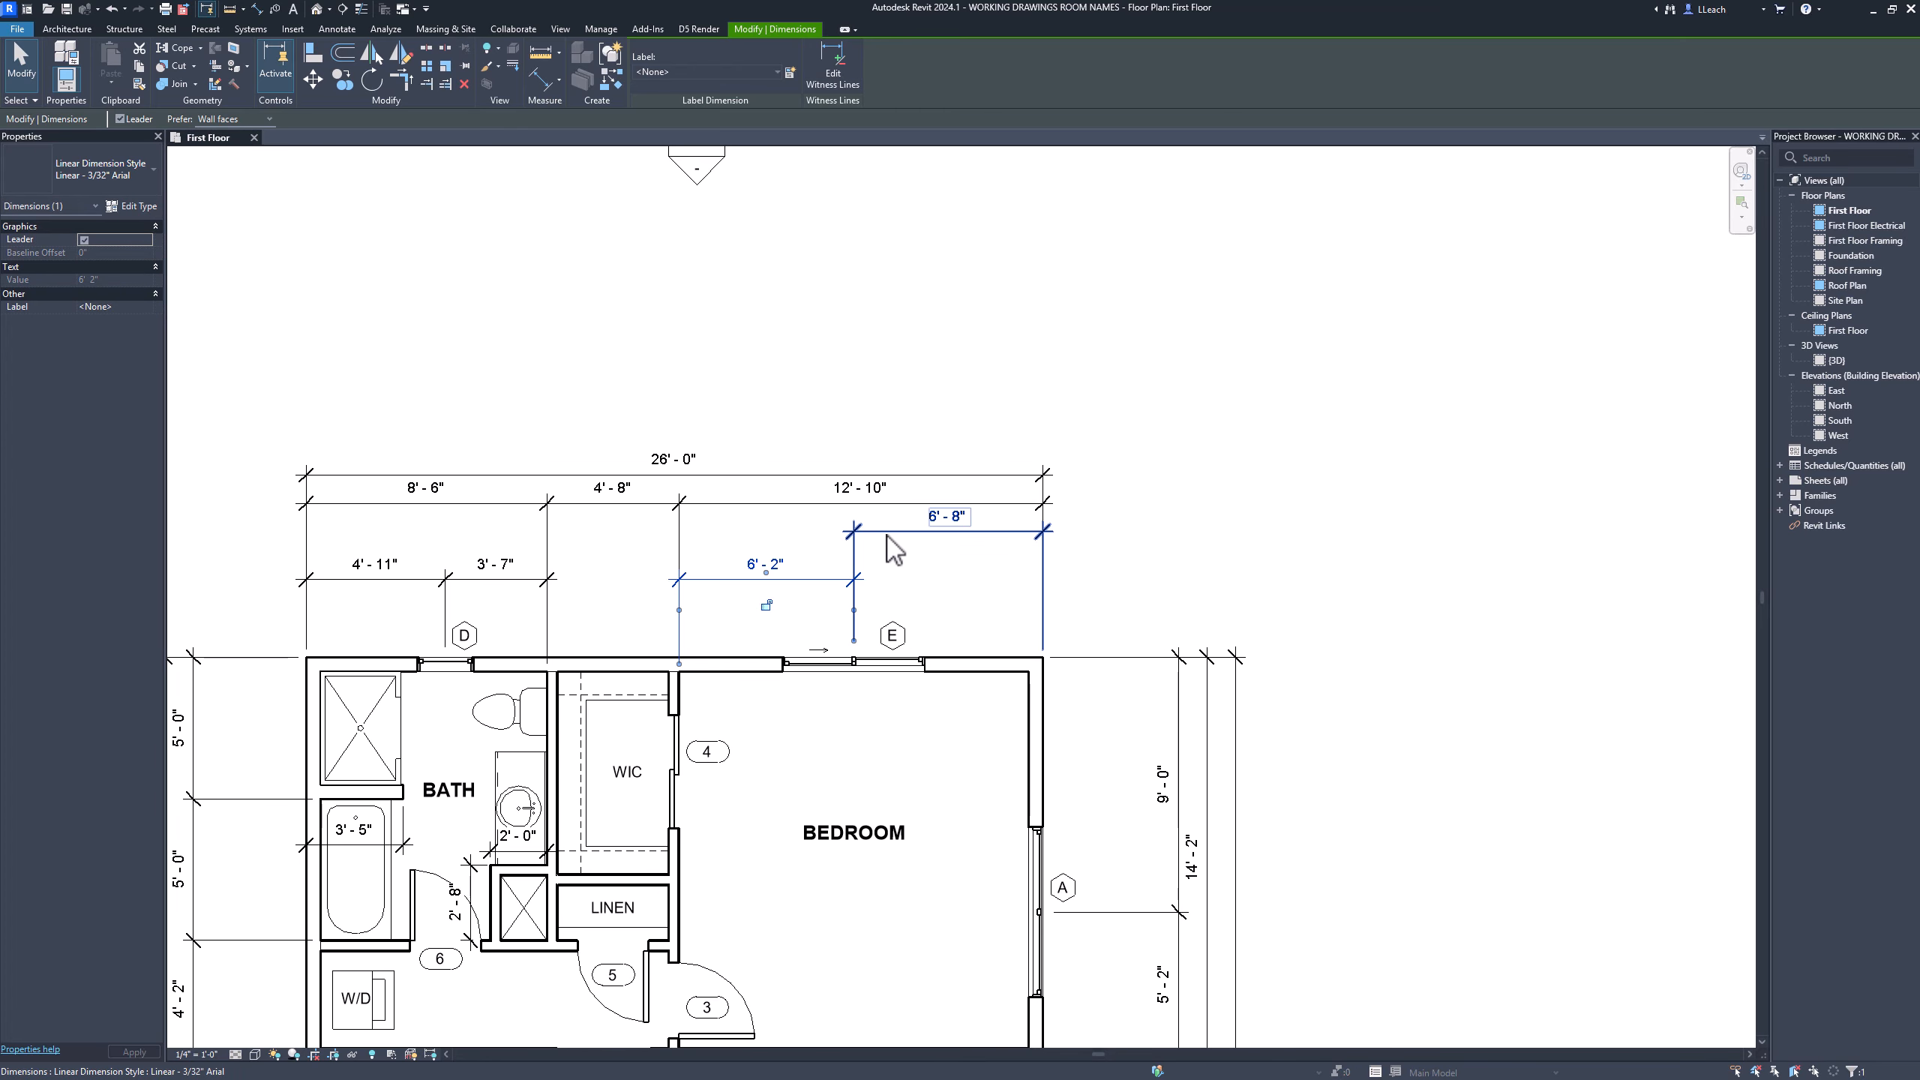
{"action": "left_click_drag", "start_coordinate": [891, 544], "coordinate": [897, 584]}
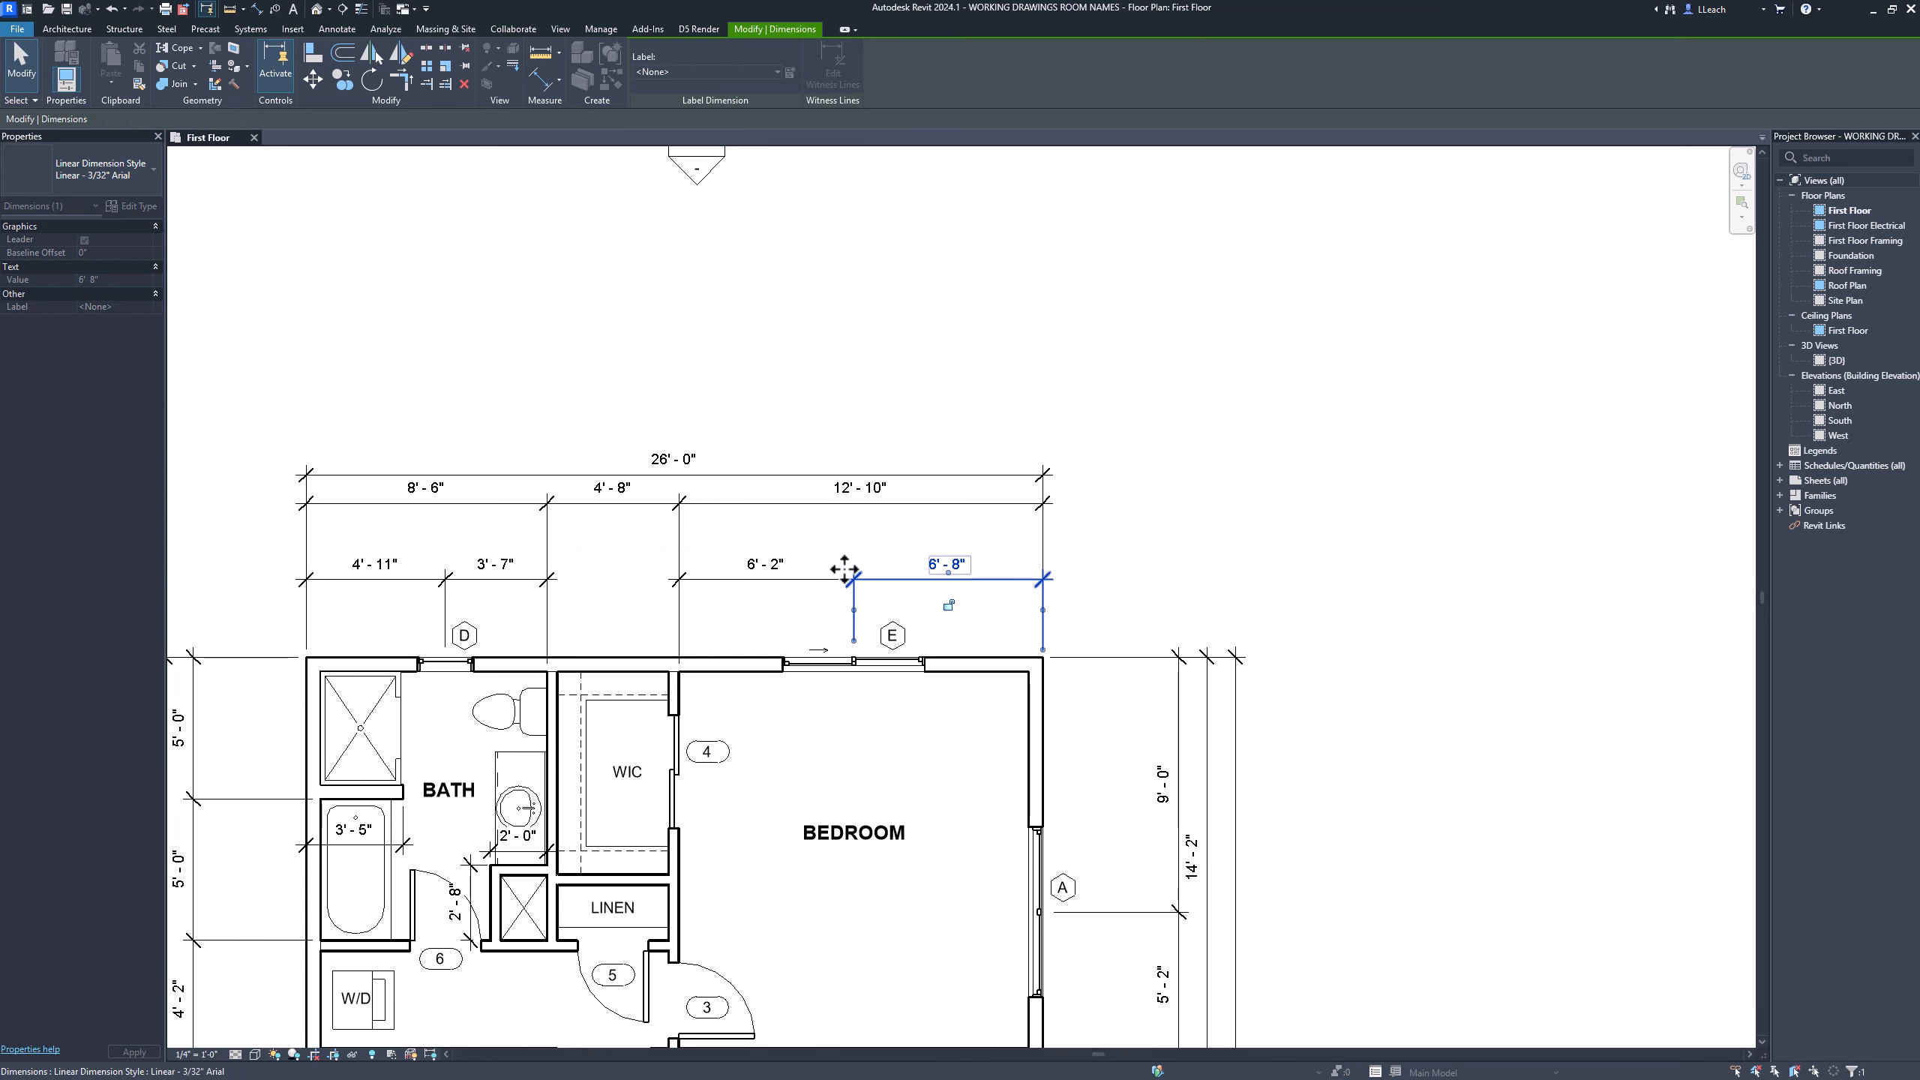
Move the three wall-to-wall dimensions and the overall width dimension outside the bath and bedroom closer to the window string, evenly spaced
{"action": "left_click", "coordinate": [476, 513]}
{"action": "left_click_drag", "start_coordinate": [472, 512], "coordinate": [587, 551]}
{"action": "left_click", "coordinate": [583, 515]}
{"action": "left_click", "coordinate": [729, 506]}
{"action": "left_click_drag", "start_coordinate": [729, 505], "coordinate": [727, 550]}
{"action": "left_click", "coordinate": [639, 477]}
{"action": "left_click_drag", "start_coordinate": [639, 477], "coordinate": [644, 530]}
Move the five window and door dimensions outside the living area and bedroom side wall closer to the building, keeping them in one line
{"action": "scroll", "coordinate": [1050, 613], "scroll_direction": "down", "scroll_amount": 10, "text": "ctrl"}
{"action": "scroll", "coordinate": [1158, 523], "scroll_direction": "right", "scroll_amount": 3, "text": "shift"}
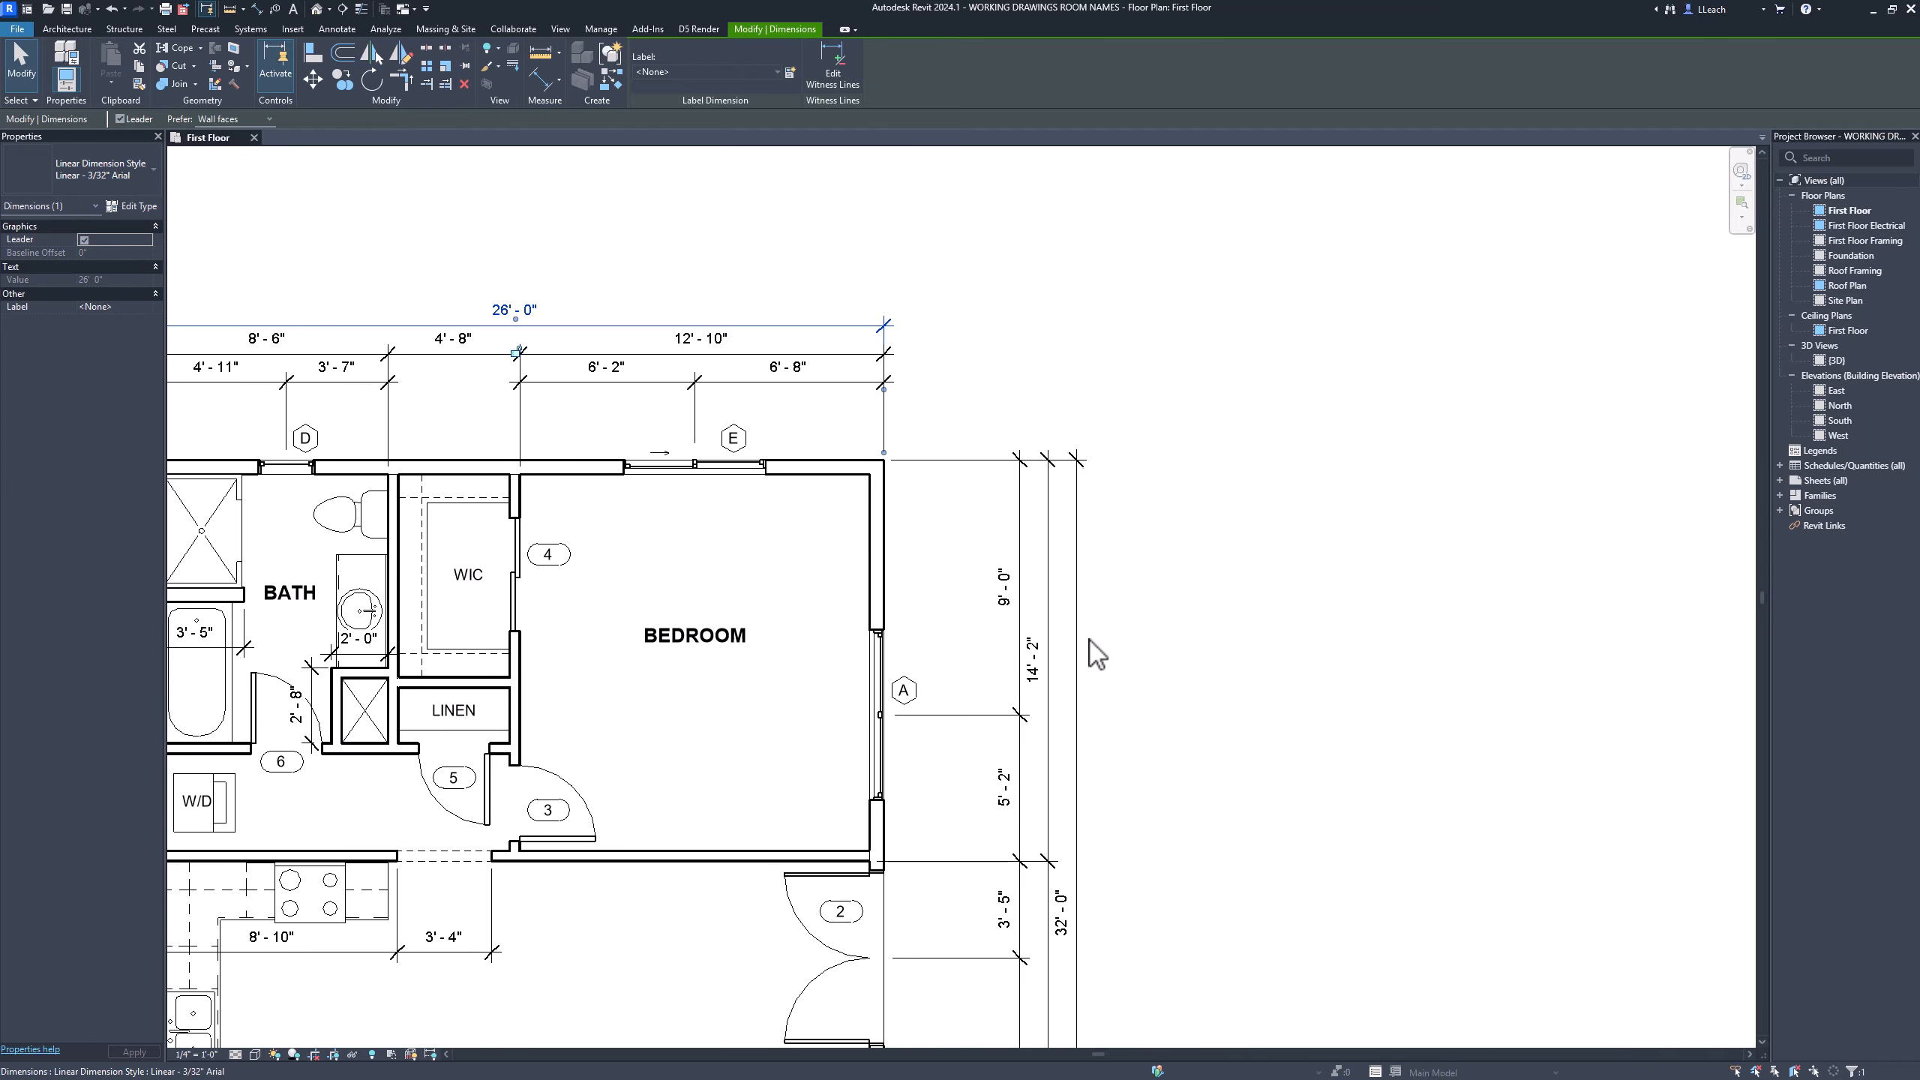
{"action": "scroll", "coordinate": [1077, 681], "scroll_direction": "down", "scroll_amount": 2}
{"action": "middle_click_drag", "start_coordinate": [1086, 824], "coordinate": [1049, 691]}
{"action": "scroll", "coordinate": [1035, 787], "scroll_direction": "up", "scroll_amount": 1}
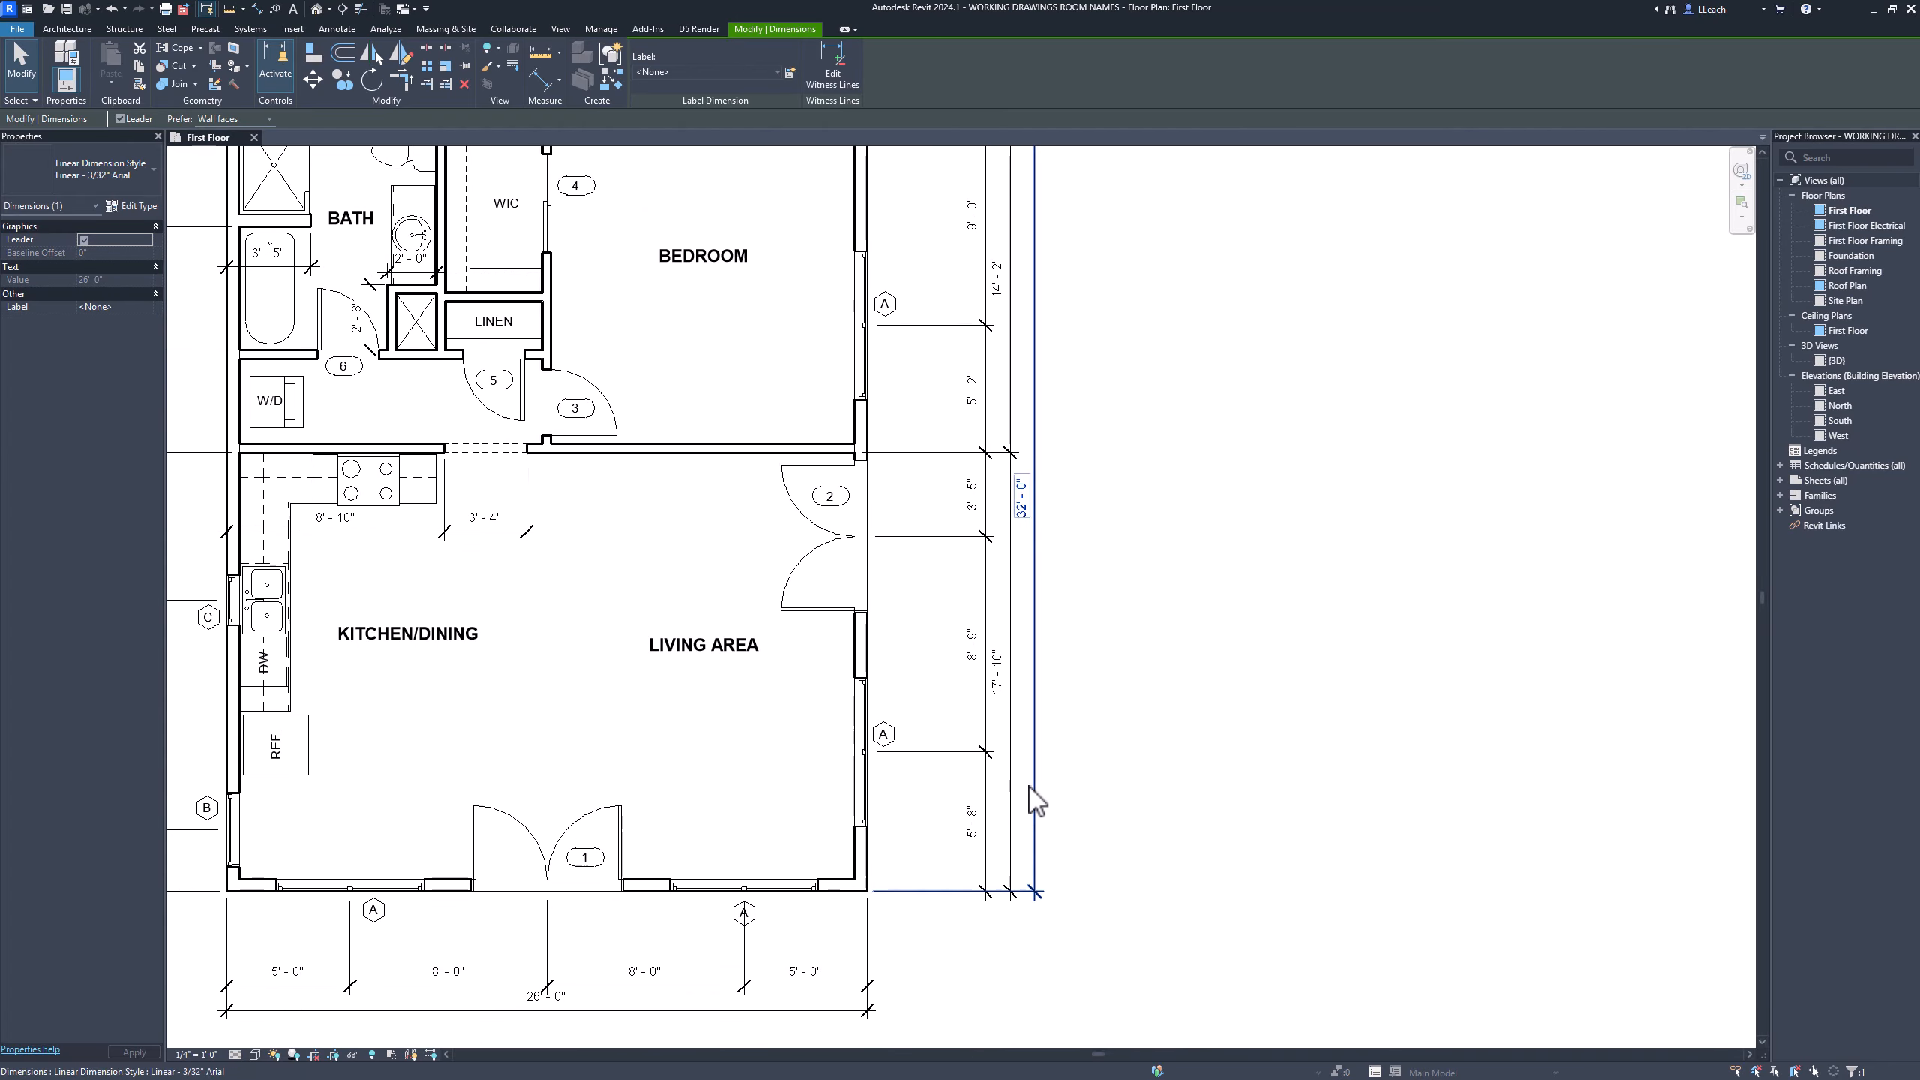
{"action": "left_click_drag", "start_coordinate": [980, 800], "coordinate": [953, 800]}
{"action": "left_click_drag", "start_coordinate": [993, 733], "coordinate": [951, 720]}
{"action": "left_click_drag", "start_coordinate": [987, 522], "coordinate": [951, 522]}
{"action": "middle_click_drag", "start_coordinate": [983, 546], "coordinate": [978, 676]}
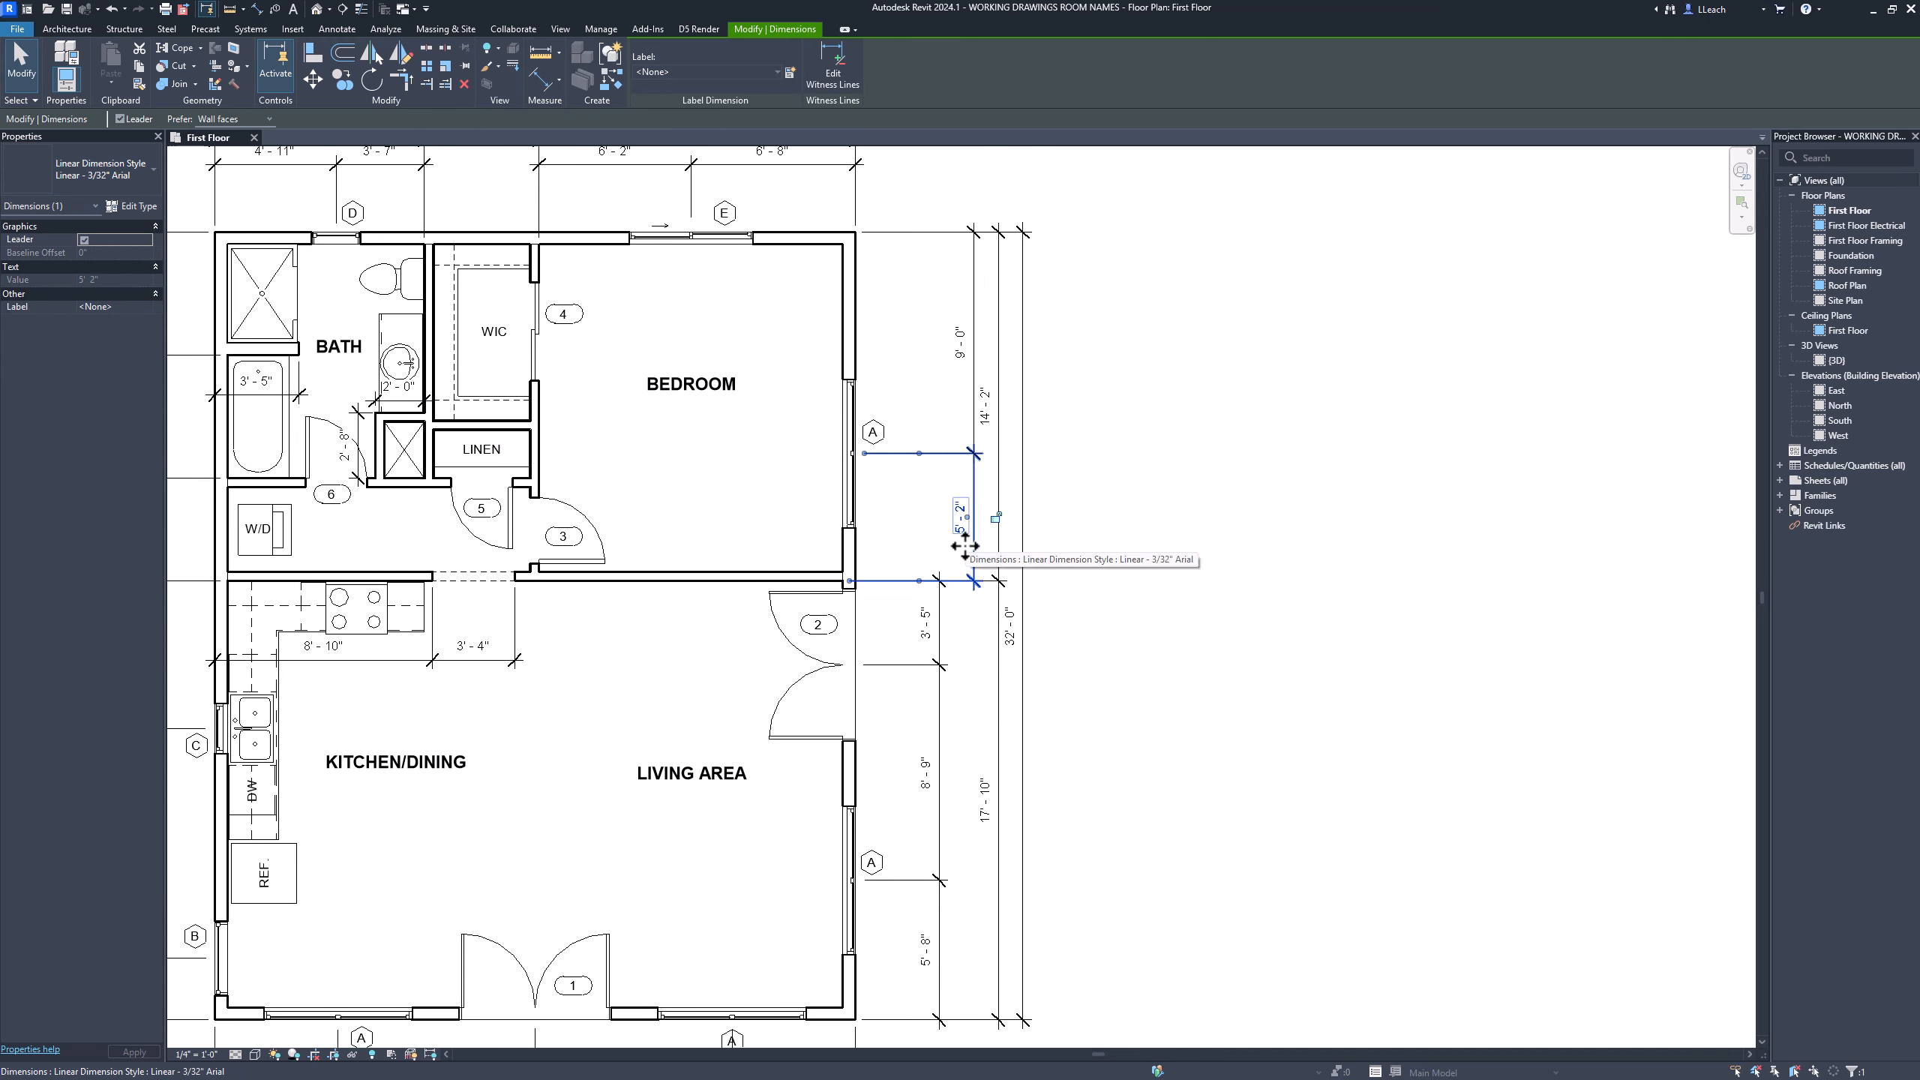
{"action": "left_click_drag", "start_coordinate": [974, 541], "coordinate": [945, 556]}
{"action": "middle_click_drag", "start_coordinate": [981, 557], "coordinate": [972, 667]}
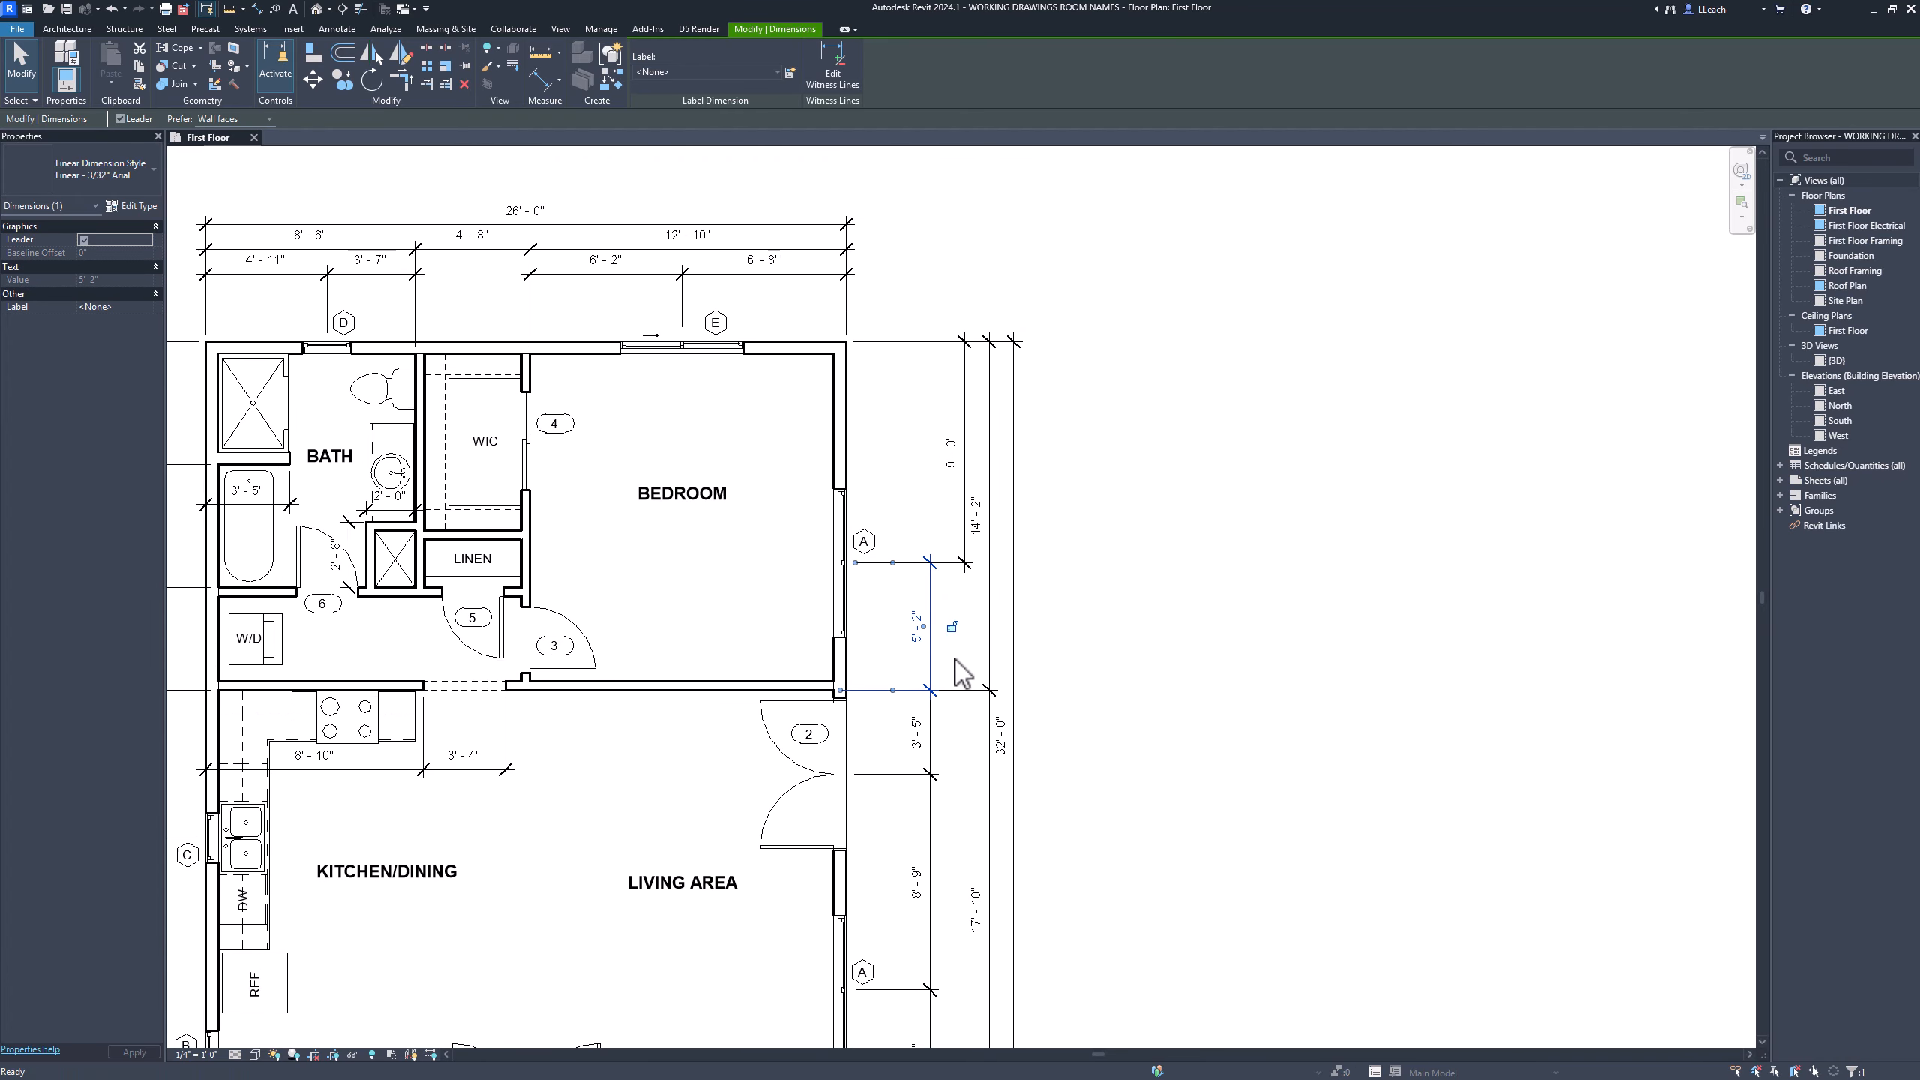
{"action": "left_click_drag", "start_coordinate": [968, 514], "coordinate": [932, 521]}
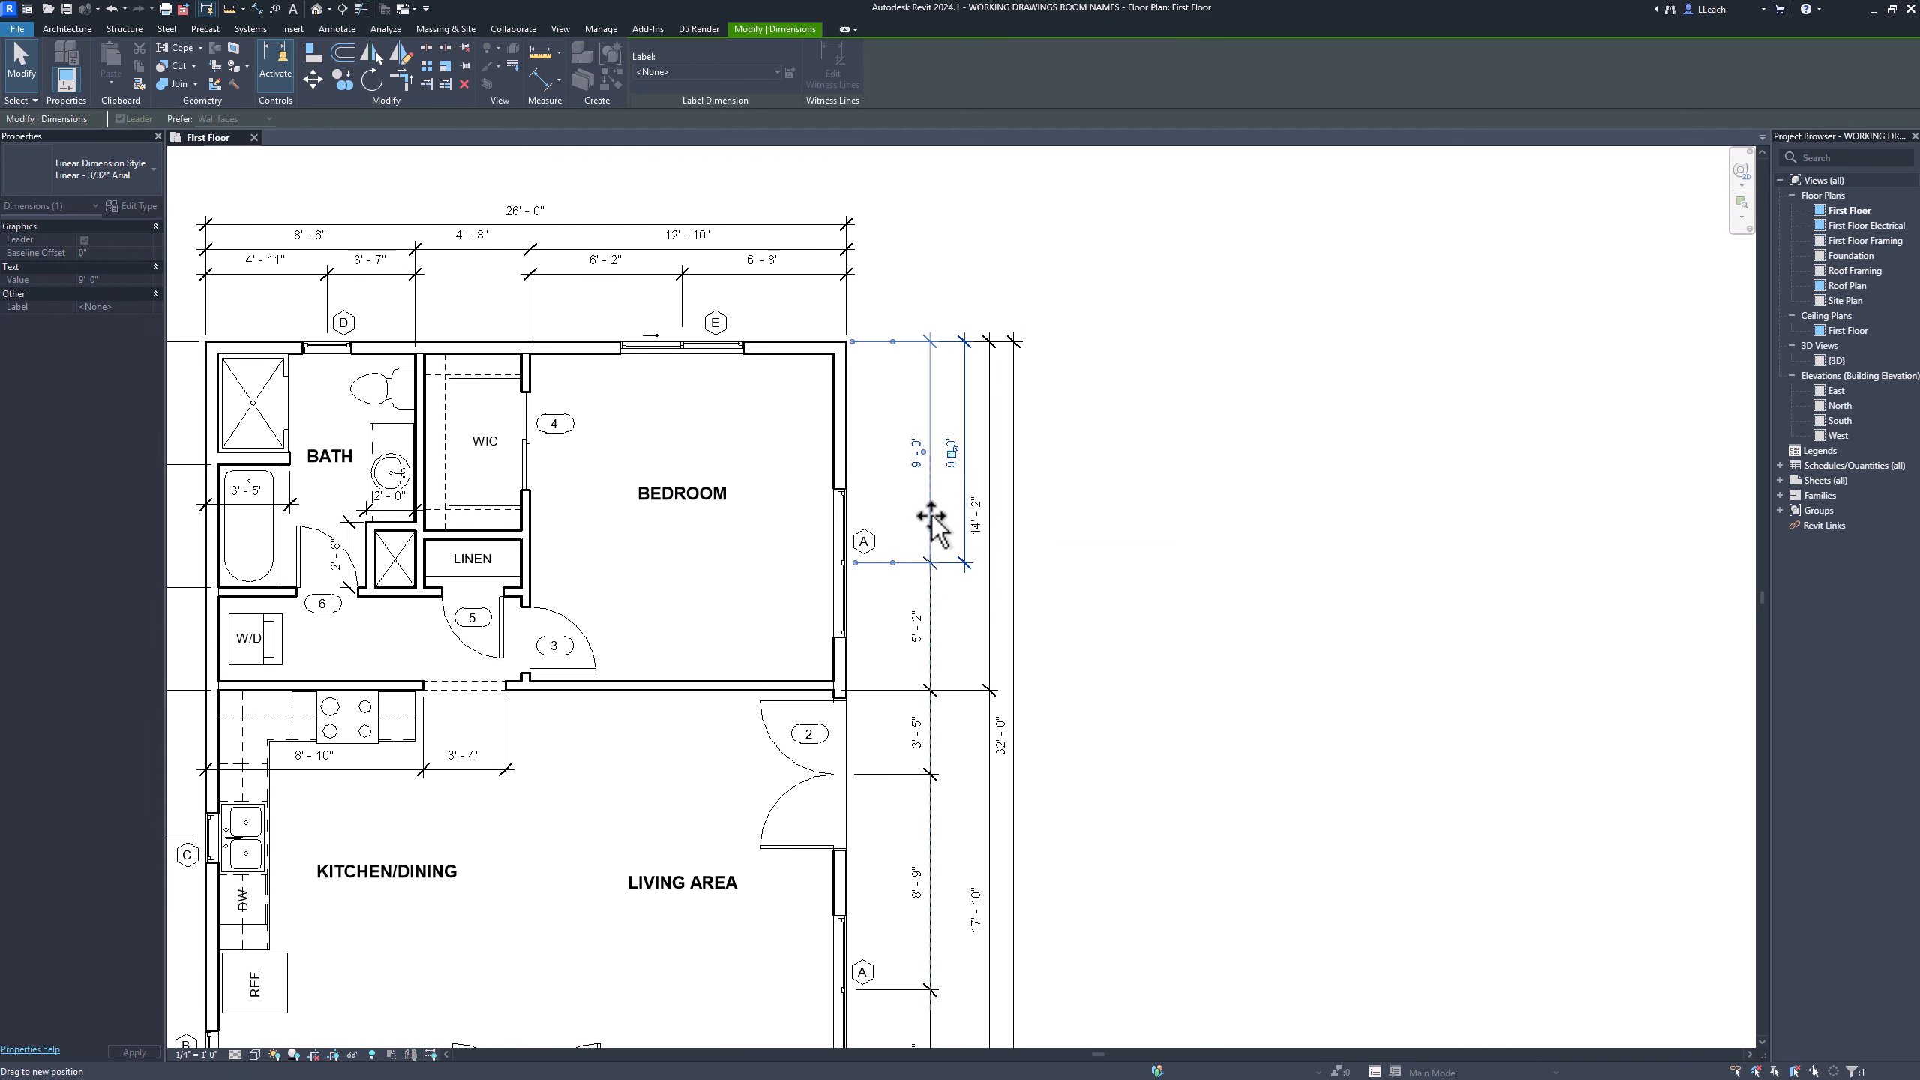
Move the bedroom and living area wall-to-wall dimensions and the overall depth dimension on the door 2 side closer to the building
{"action": "left_click", "coordinate": [975, 454]}
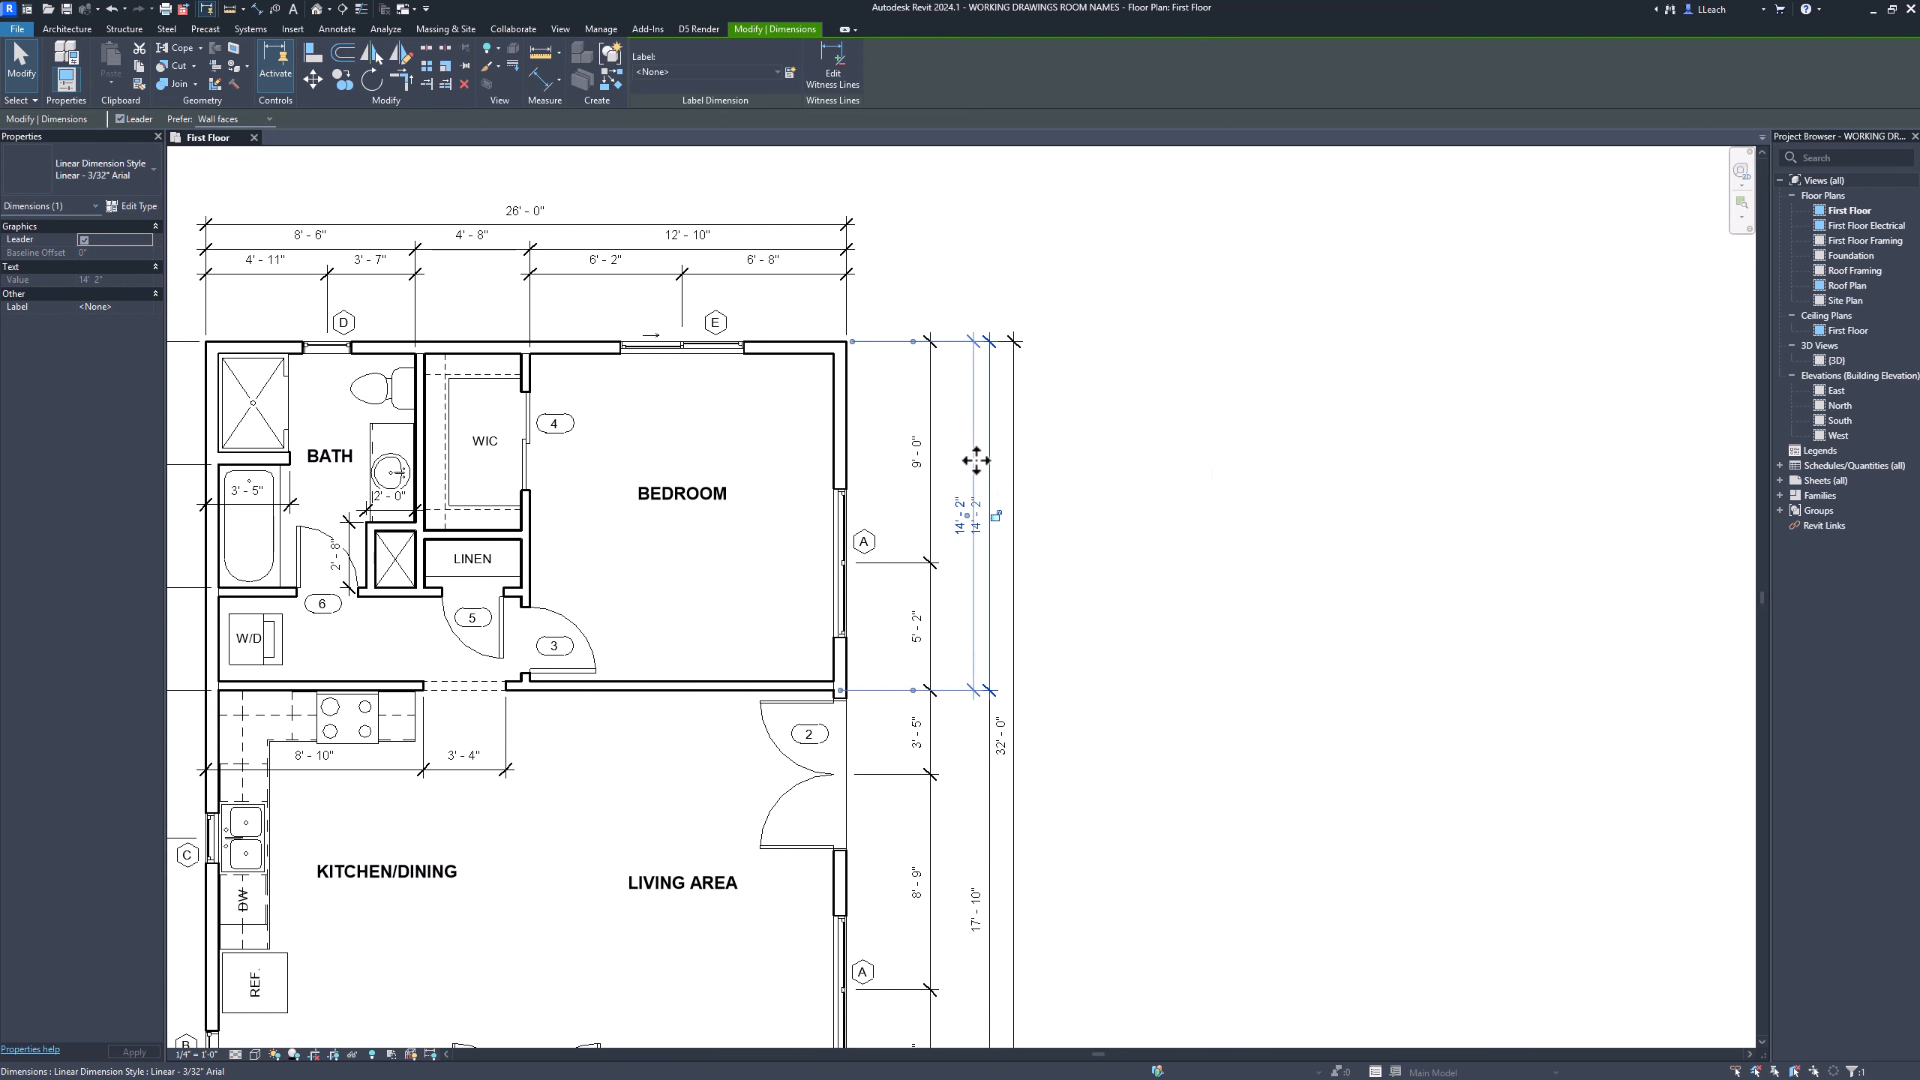
{"action": "left_click_drag", "start_coordinate": [976, 453], "coordinate": [965, 478]}
{"action": "middle_click_drag", "start_coordinate": [1065, 639], "coordinate": [1062, 510]}
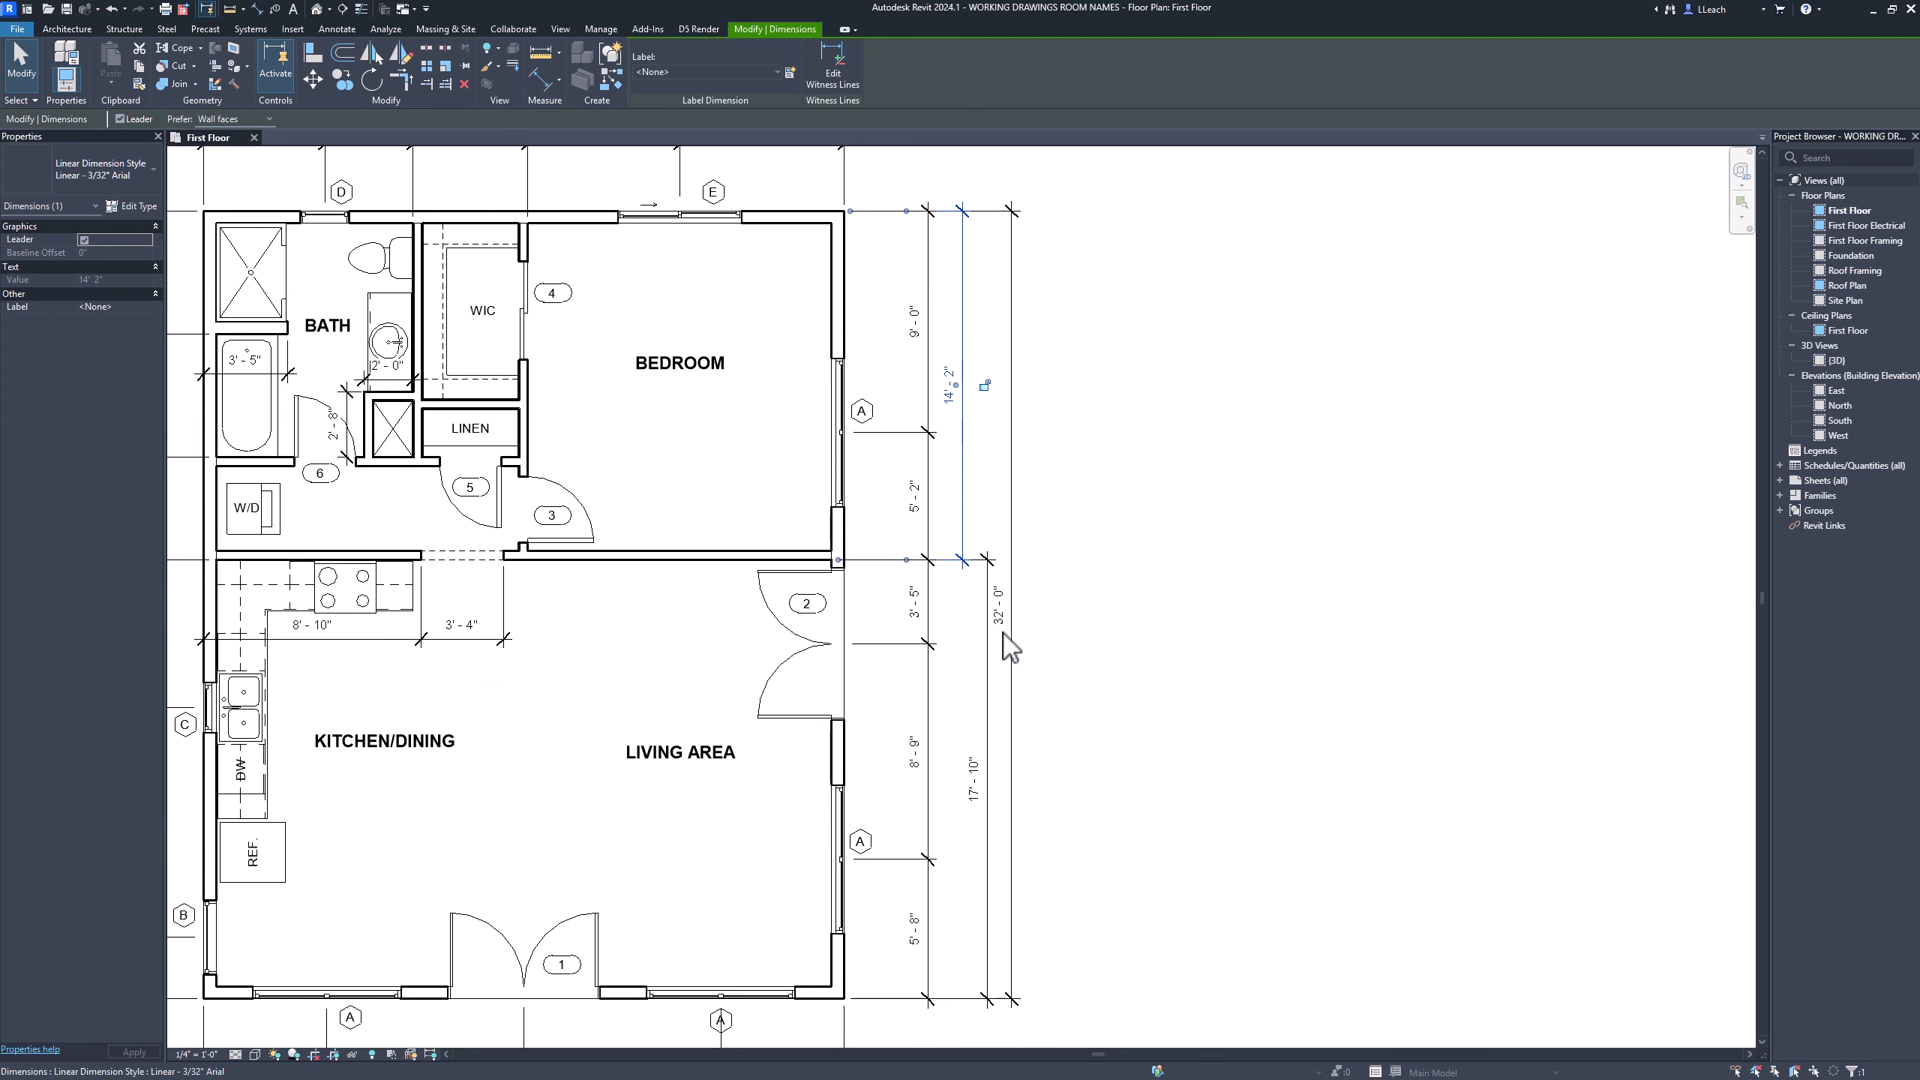
{"action": "left_click_drag", "start_coordinate": [970, 652], "coordinate": [947, 655]}
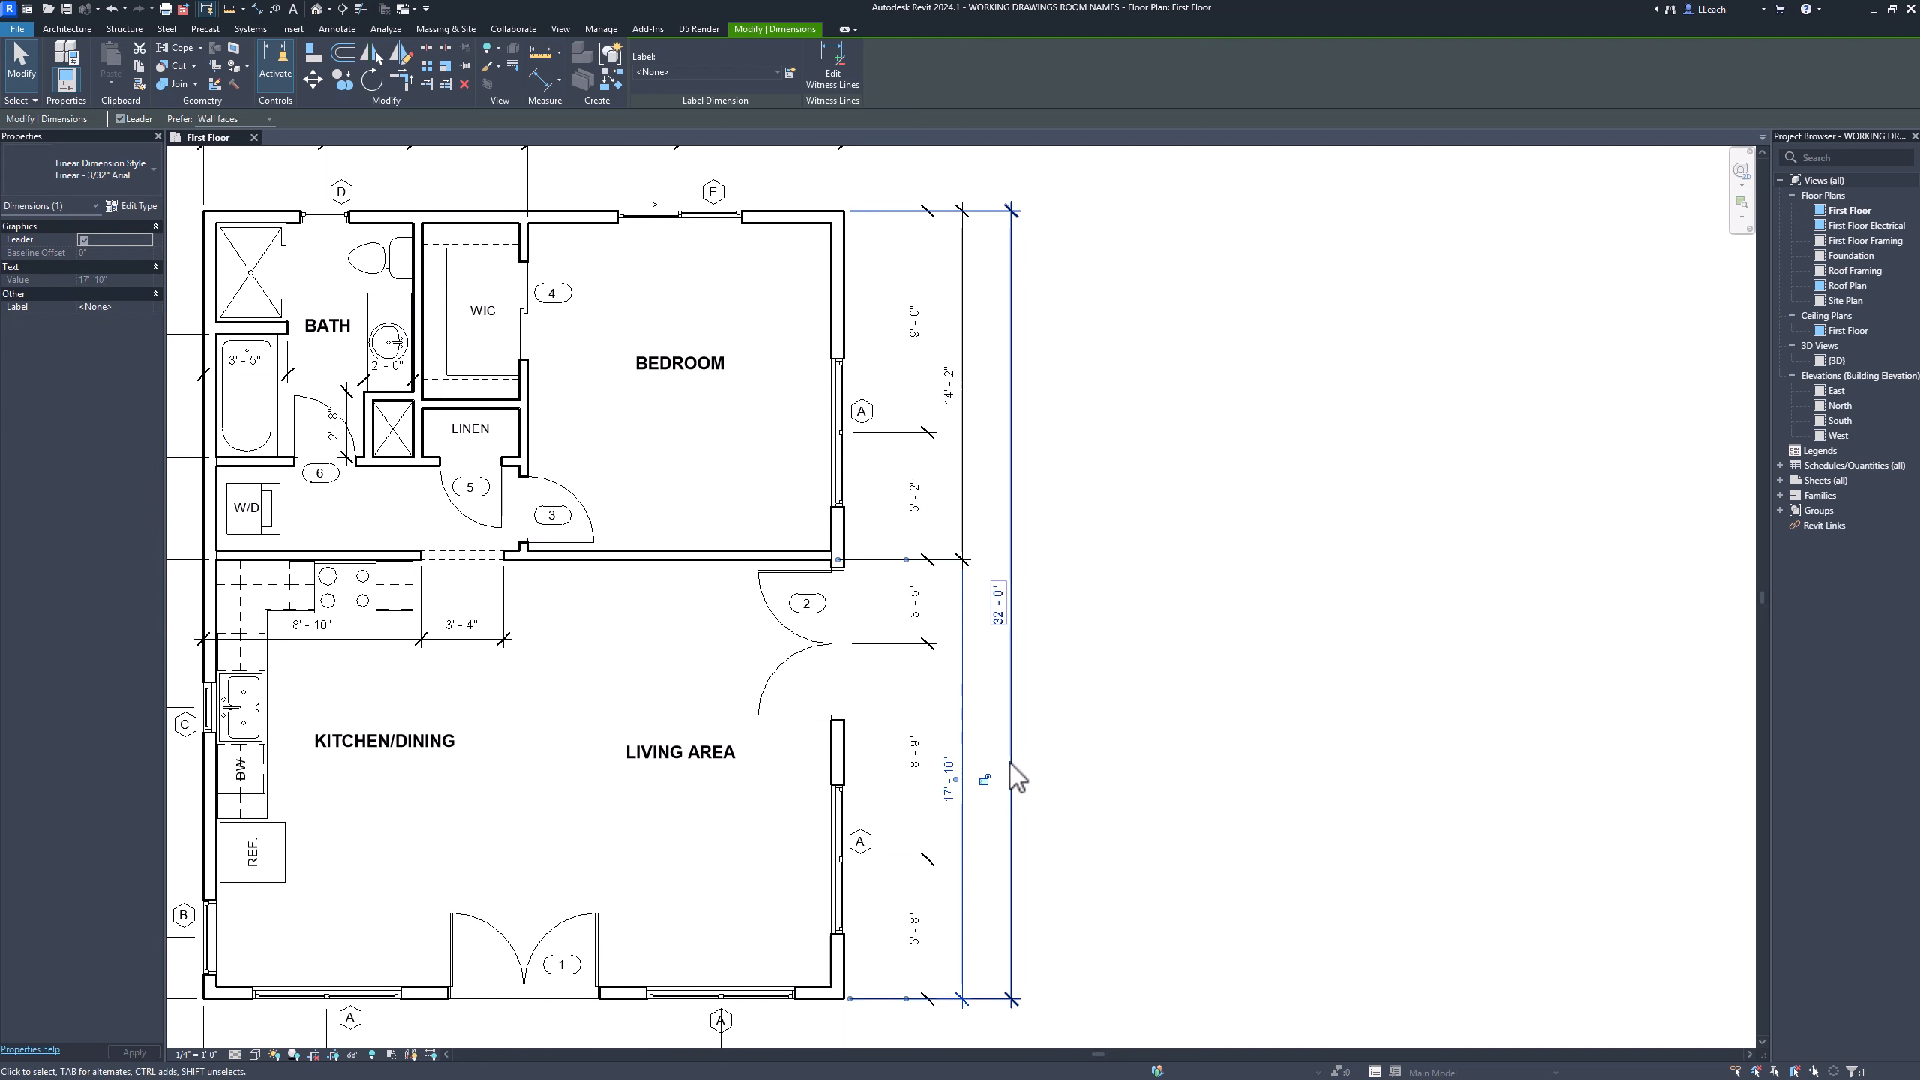
{"action": "middle_click_drag", "start_coordinate": [1015, 776], "coordinate": [1034, 655]}
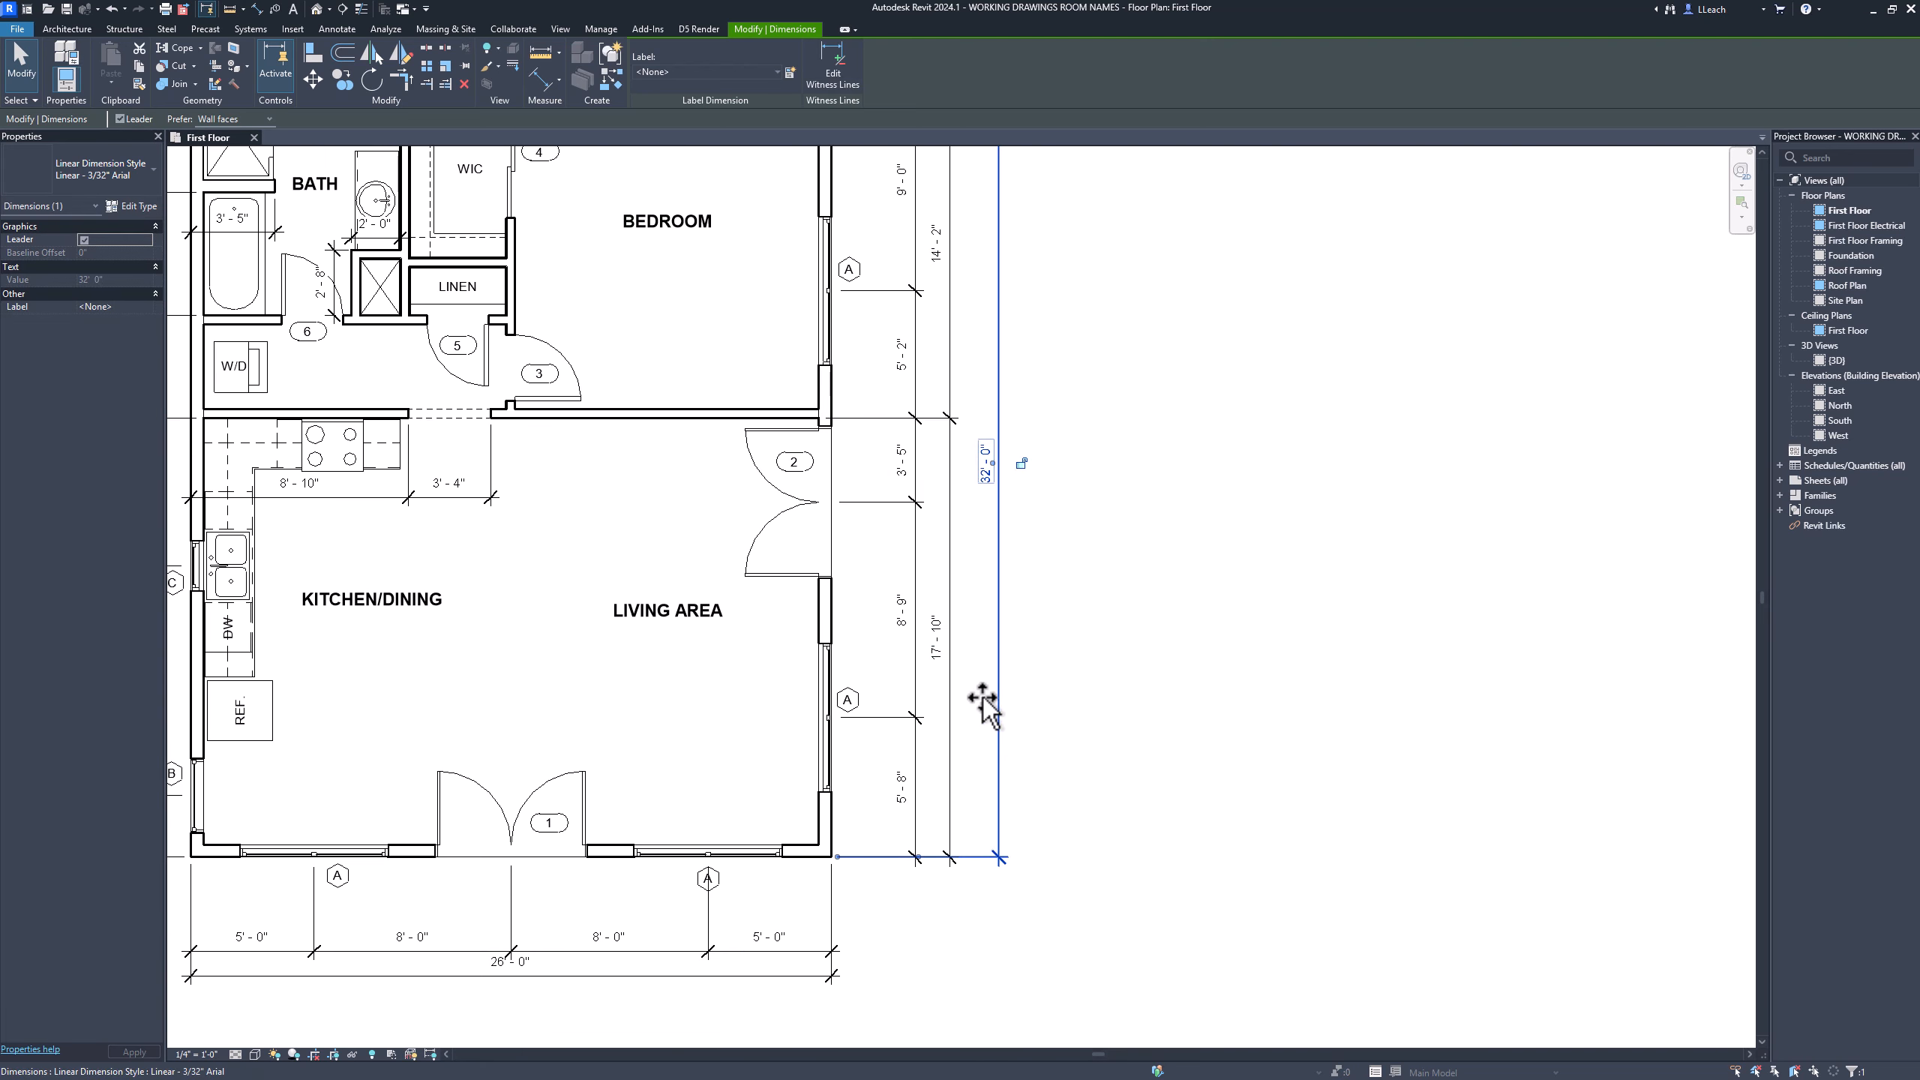
{"action": "left_click_drag", "start_coordinate": [981, 700], "coordinate": [976, 709]}
Shift both wall-to-wall dimensions on the door 2 side closer to the window and door string, in line with each other
{"action": "left_click", "coordinate": [931, 614]}
{"action": "left_click_drag", "start_coordinate": [931, 614], "coordinate": [947, 621]}
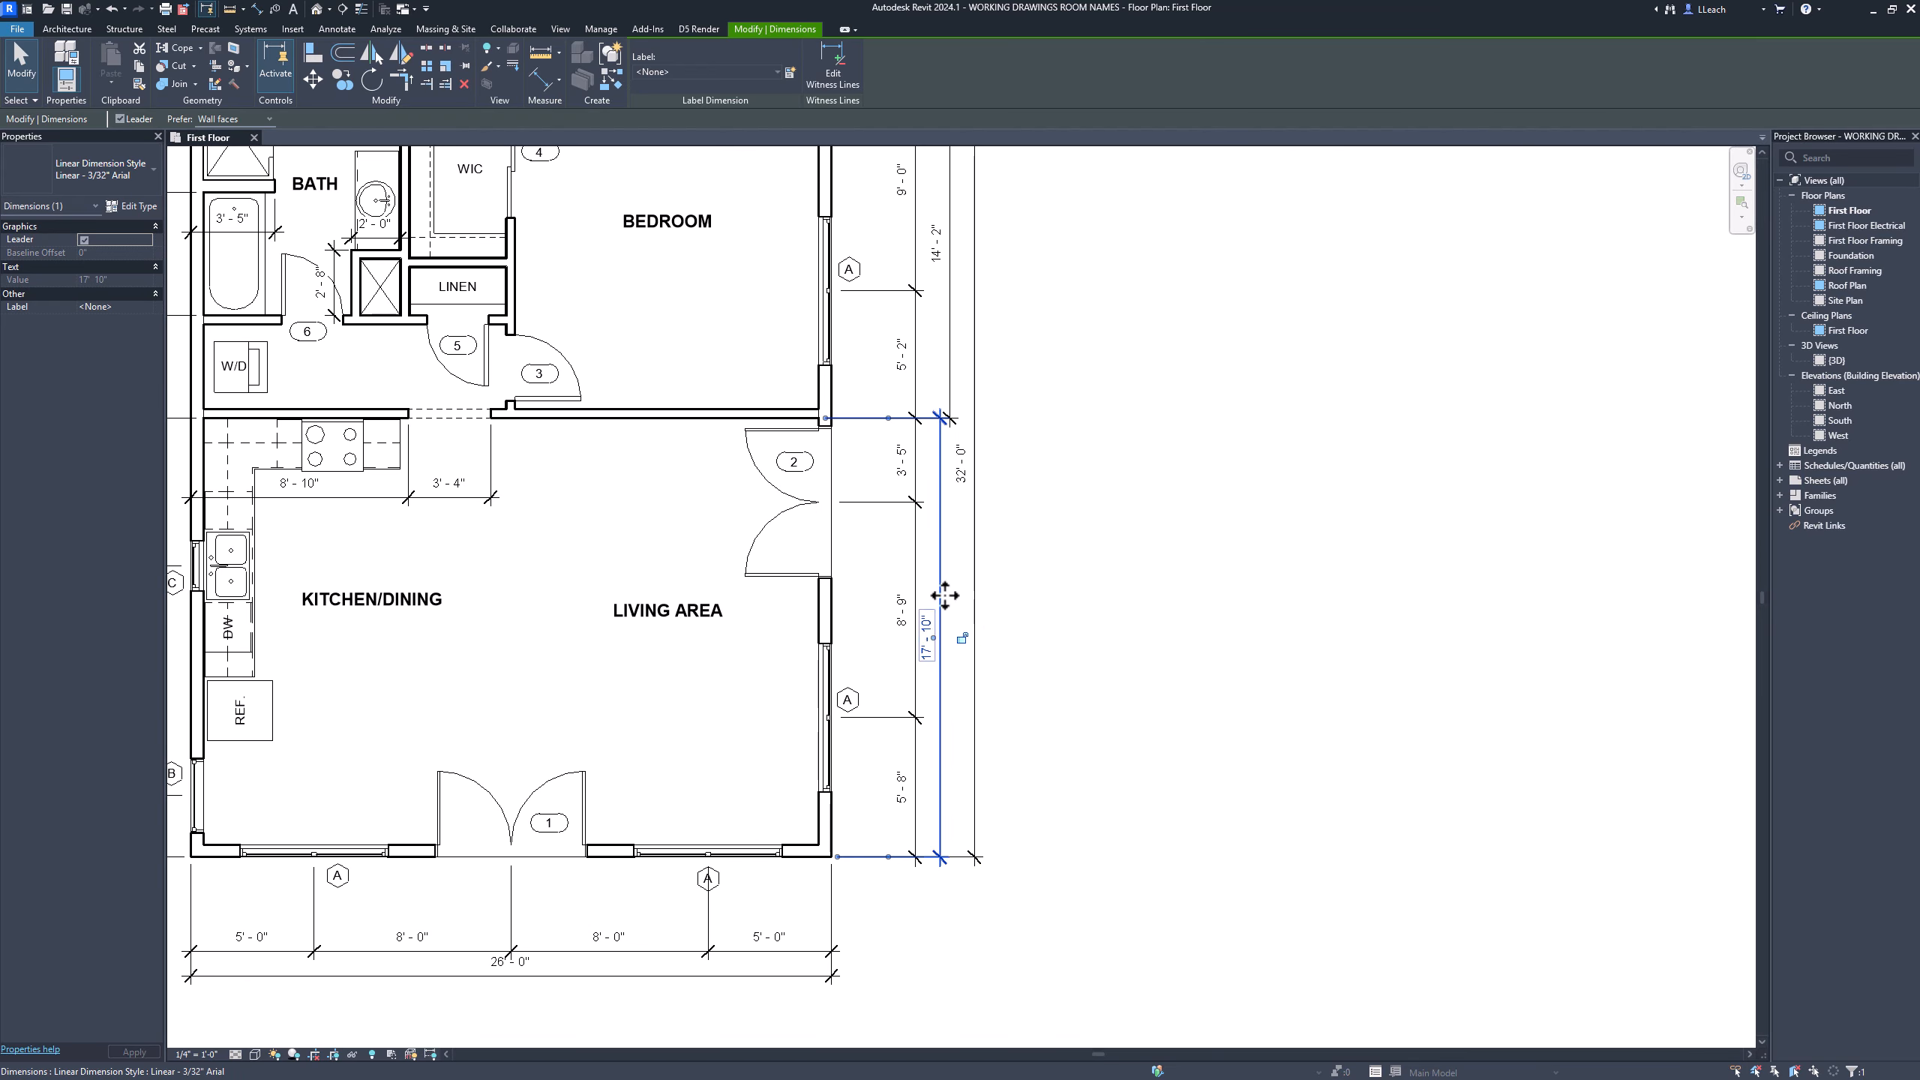
{"action": "left_click_drag", "start_coordinate": [952, 596], "coordinate": [952, 598]}
{"action": "left_click", "coordinate": [1021, 441]}
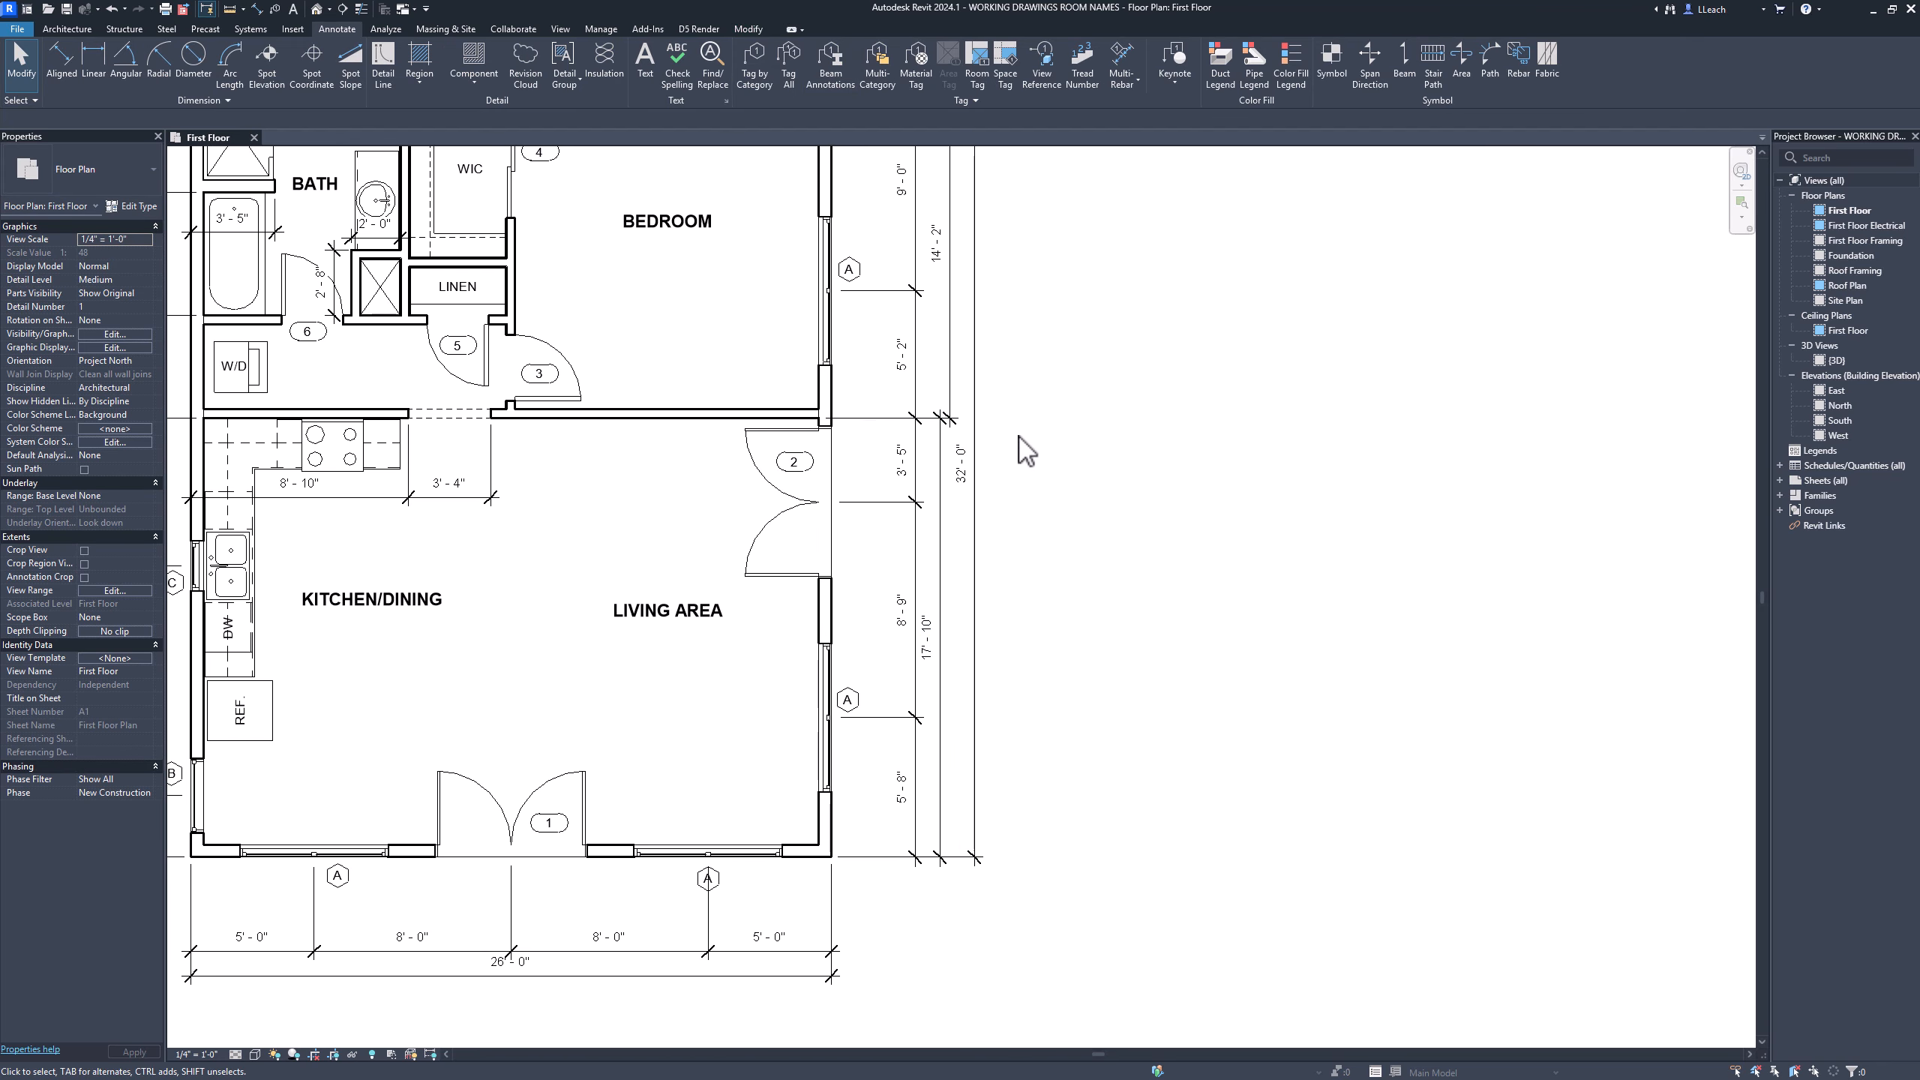
{"action": "left_click", "coordinate": [951, 377]}
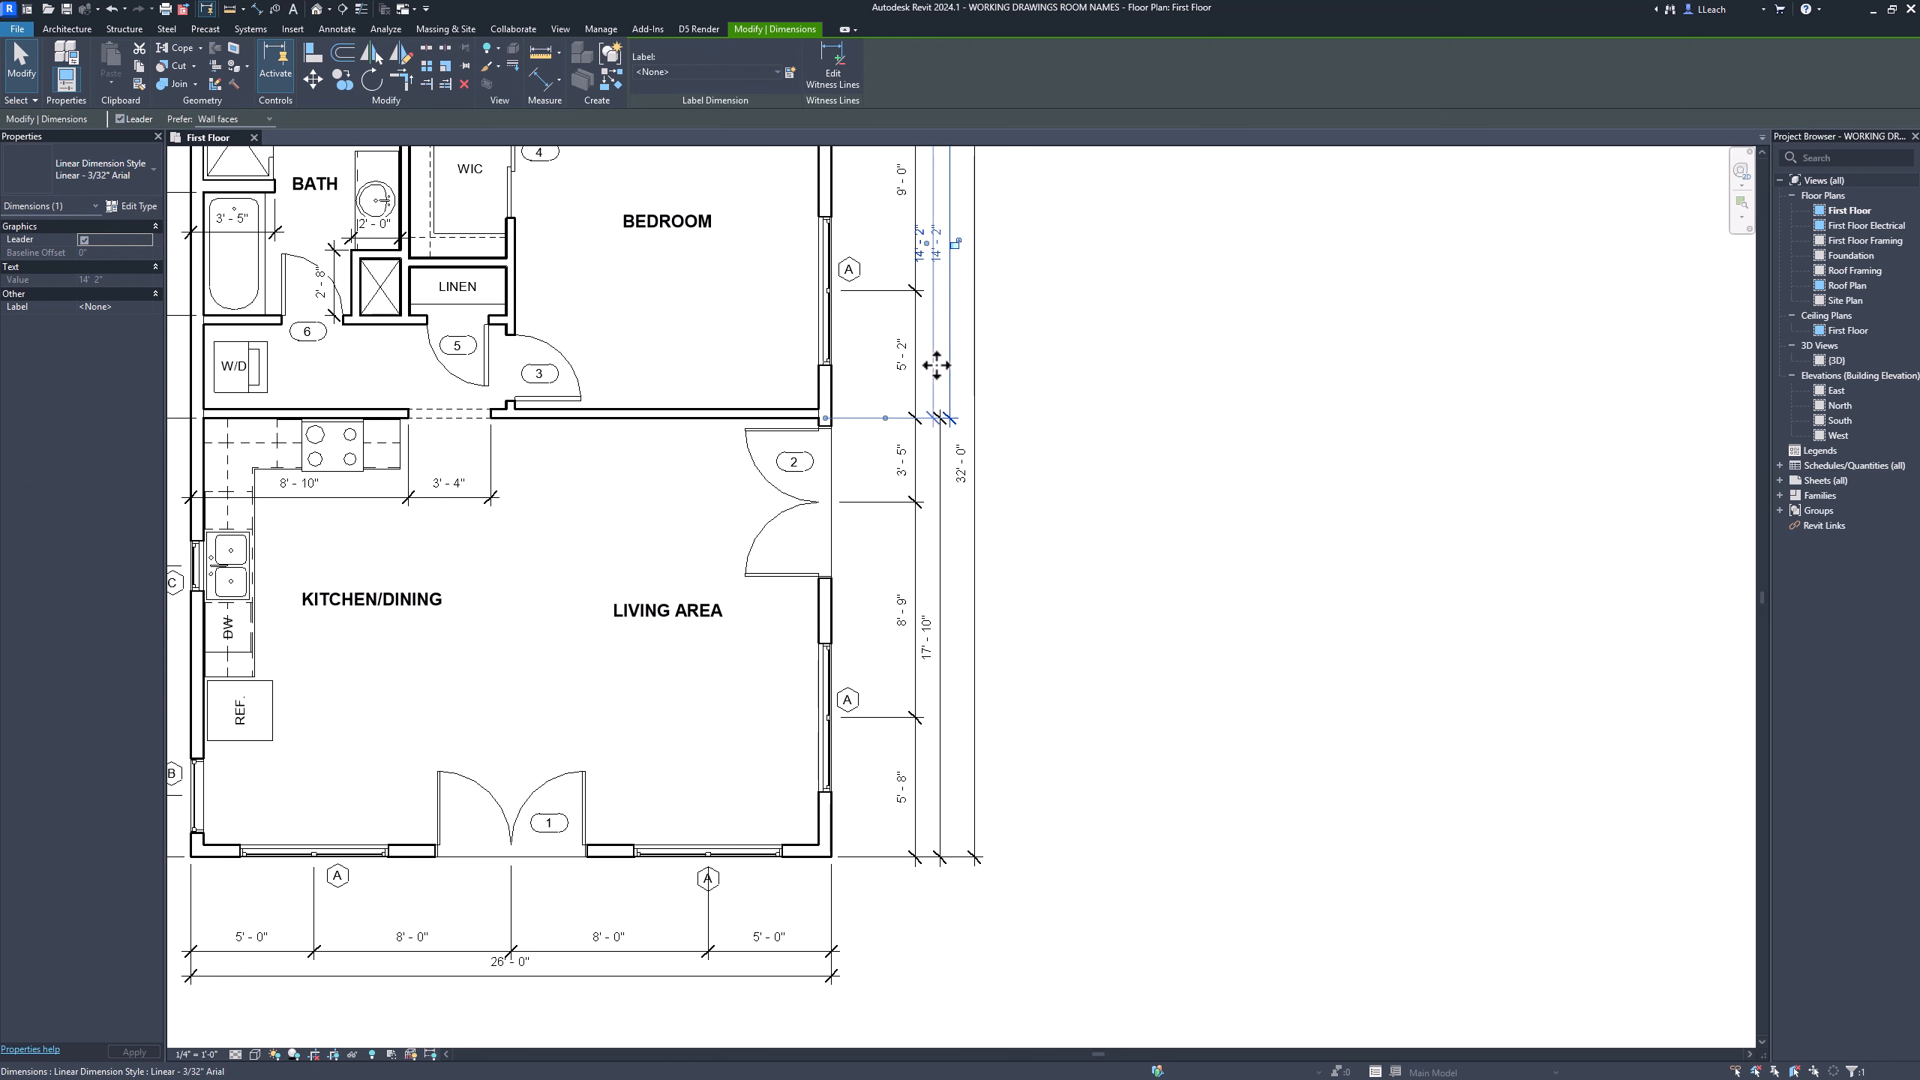
{"action": "left_click_drag", "start_coordinate": [951, 377], "coordinate": [946, 378]}
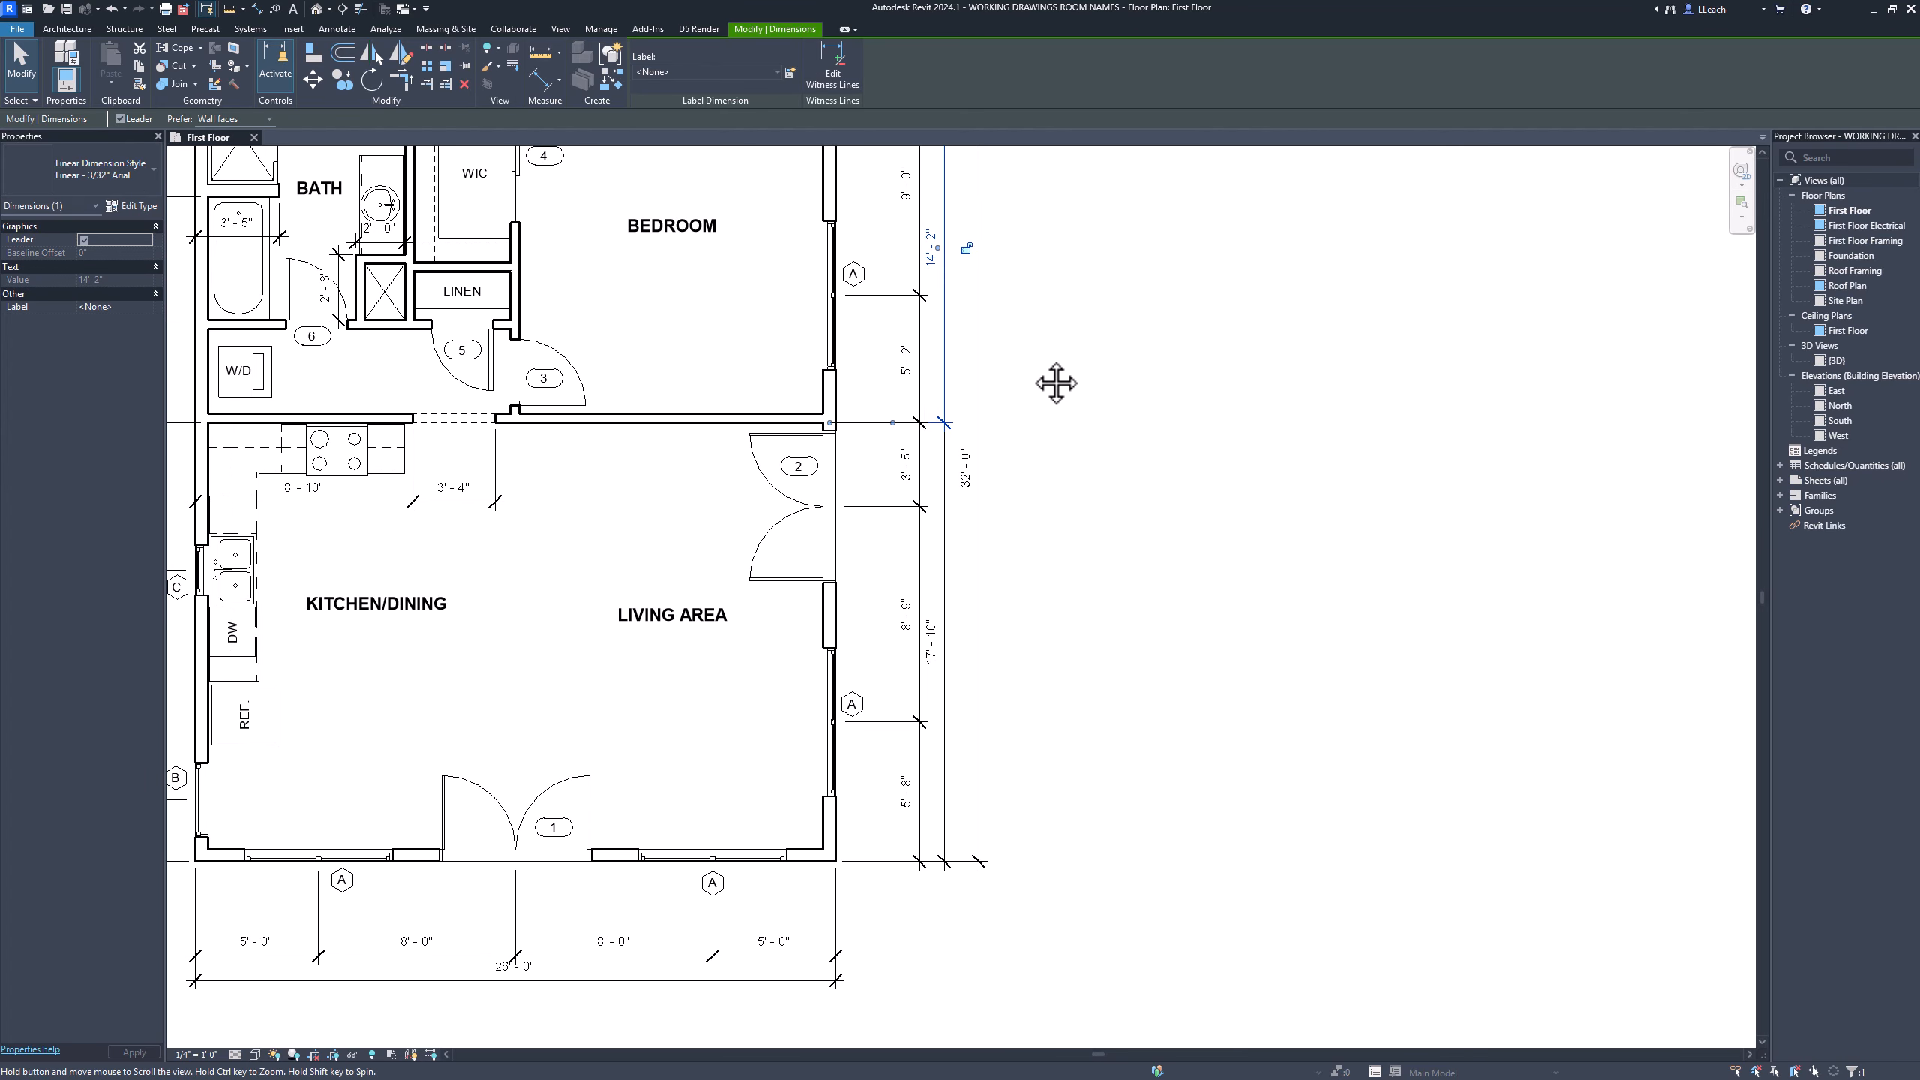
Shift the overall depth dimension on the door 2 side closer to the wall-to-wall string so the three strings are evenly spaced
{"action": "middle_click_drag", "start_coordinate": [1038, 369], "coordinate": [1040, 639]}
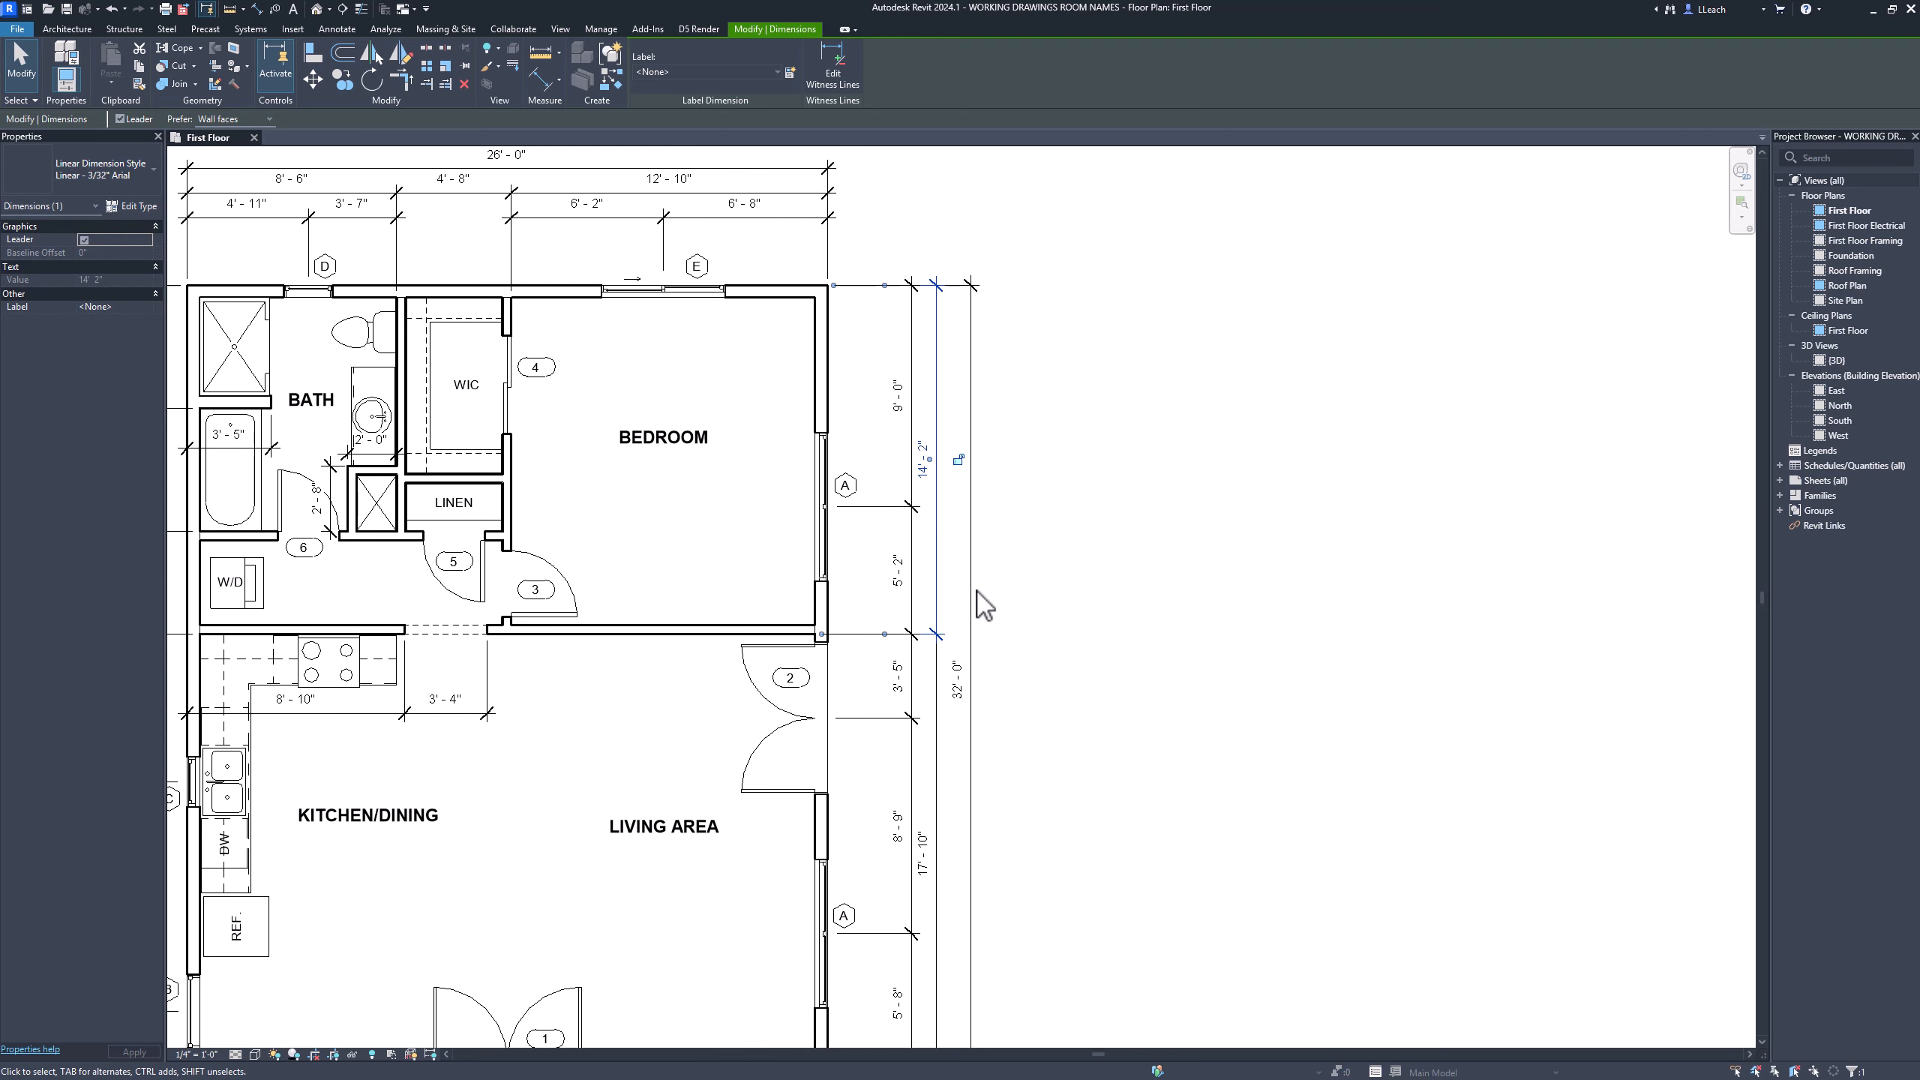
{"action": "mouse_move", "coordinate": [972, 594]}
{"action": "left_mouse_down"}
{"action": "mouse_move", "coordinate": [994, 600]}
{"action": "mouse_move", "coordinate": [966, 601]}
{"action": "left_mouse_up"}
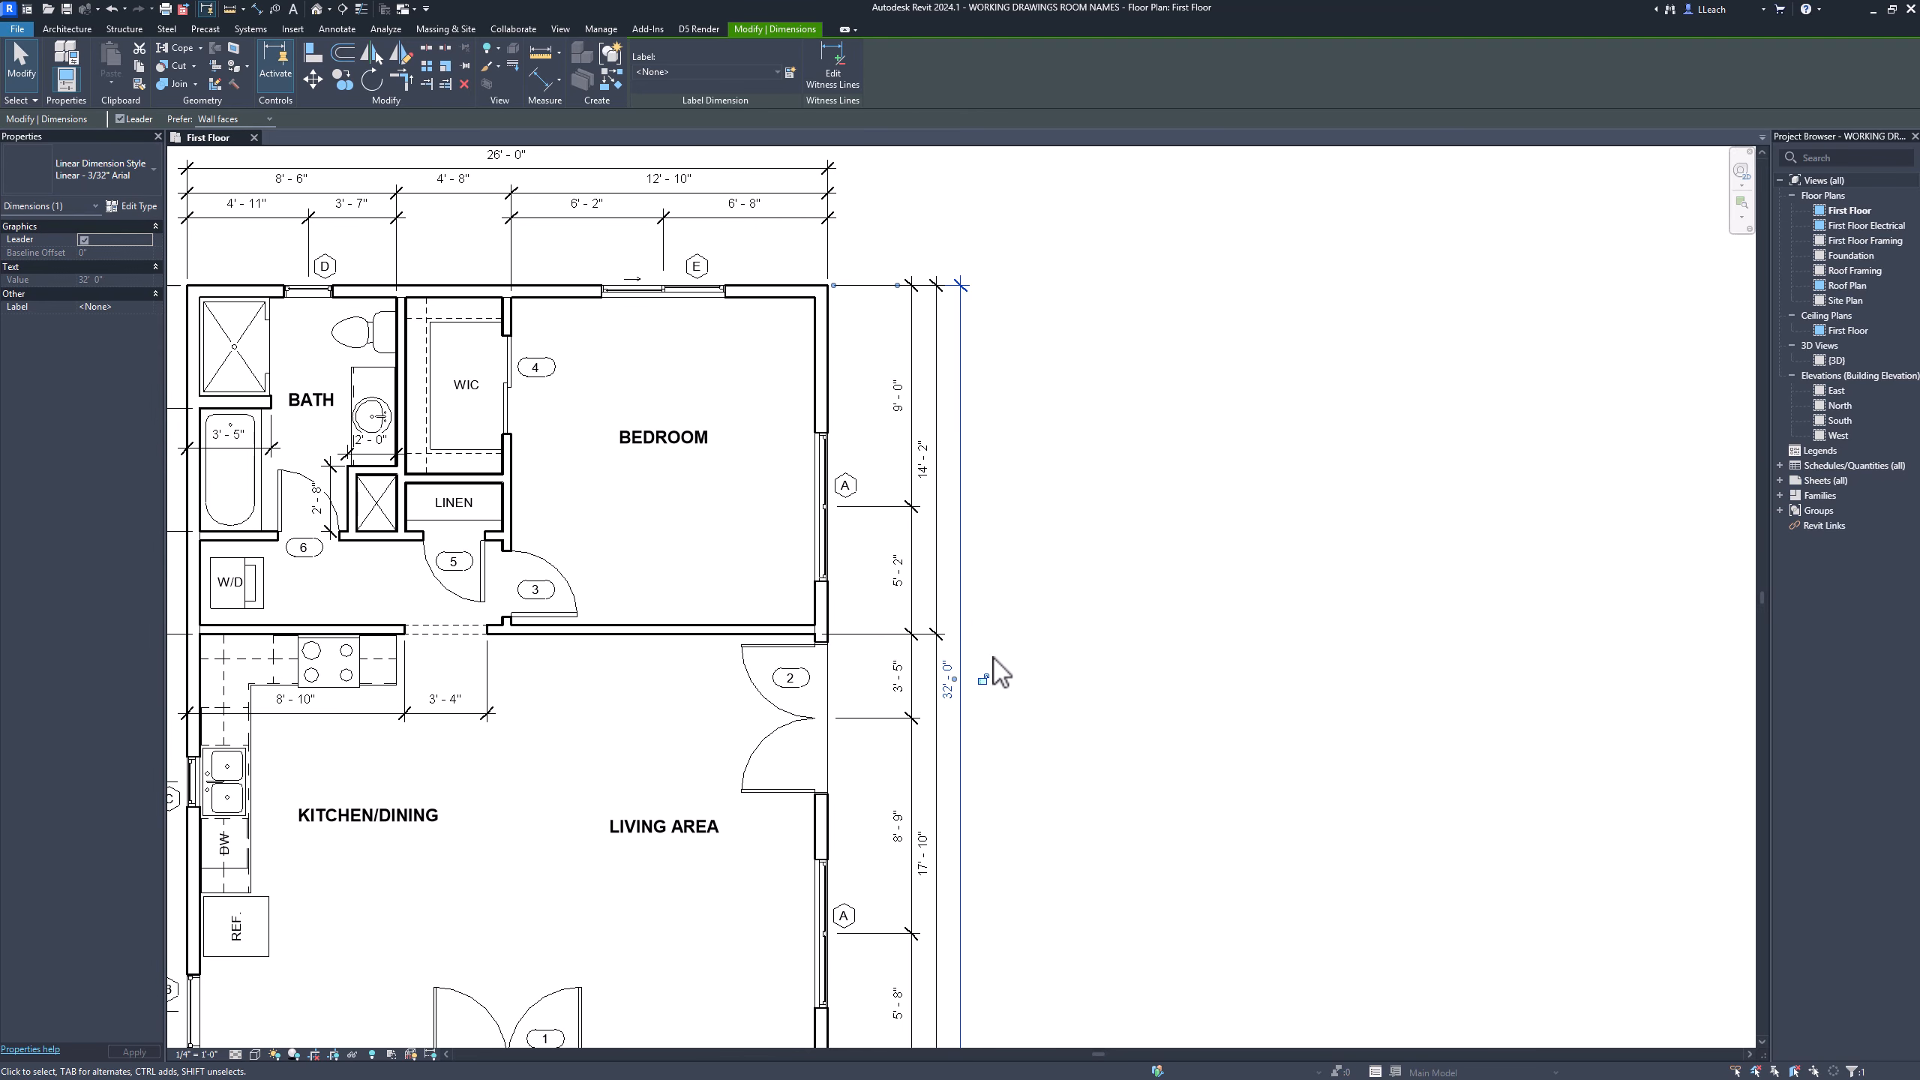
{"action": "scroll", "coordinate": [994, 673], "scroll_direction": "down", "scroll_amount": 4}
{"action": "key", "text": "Escape"}
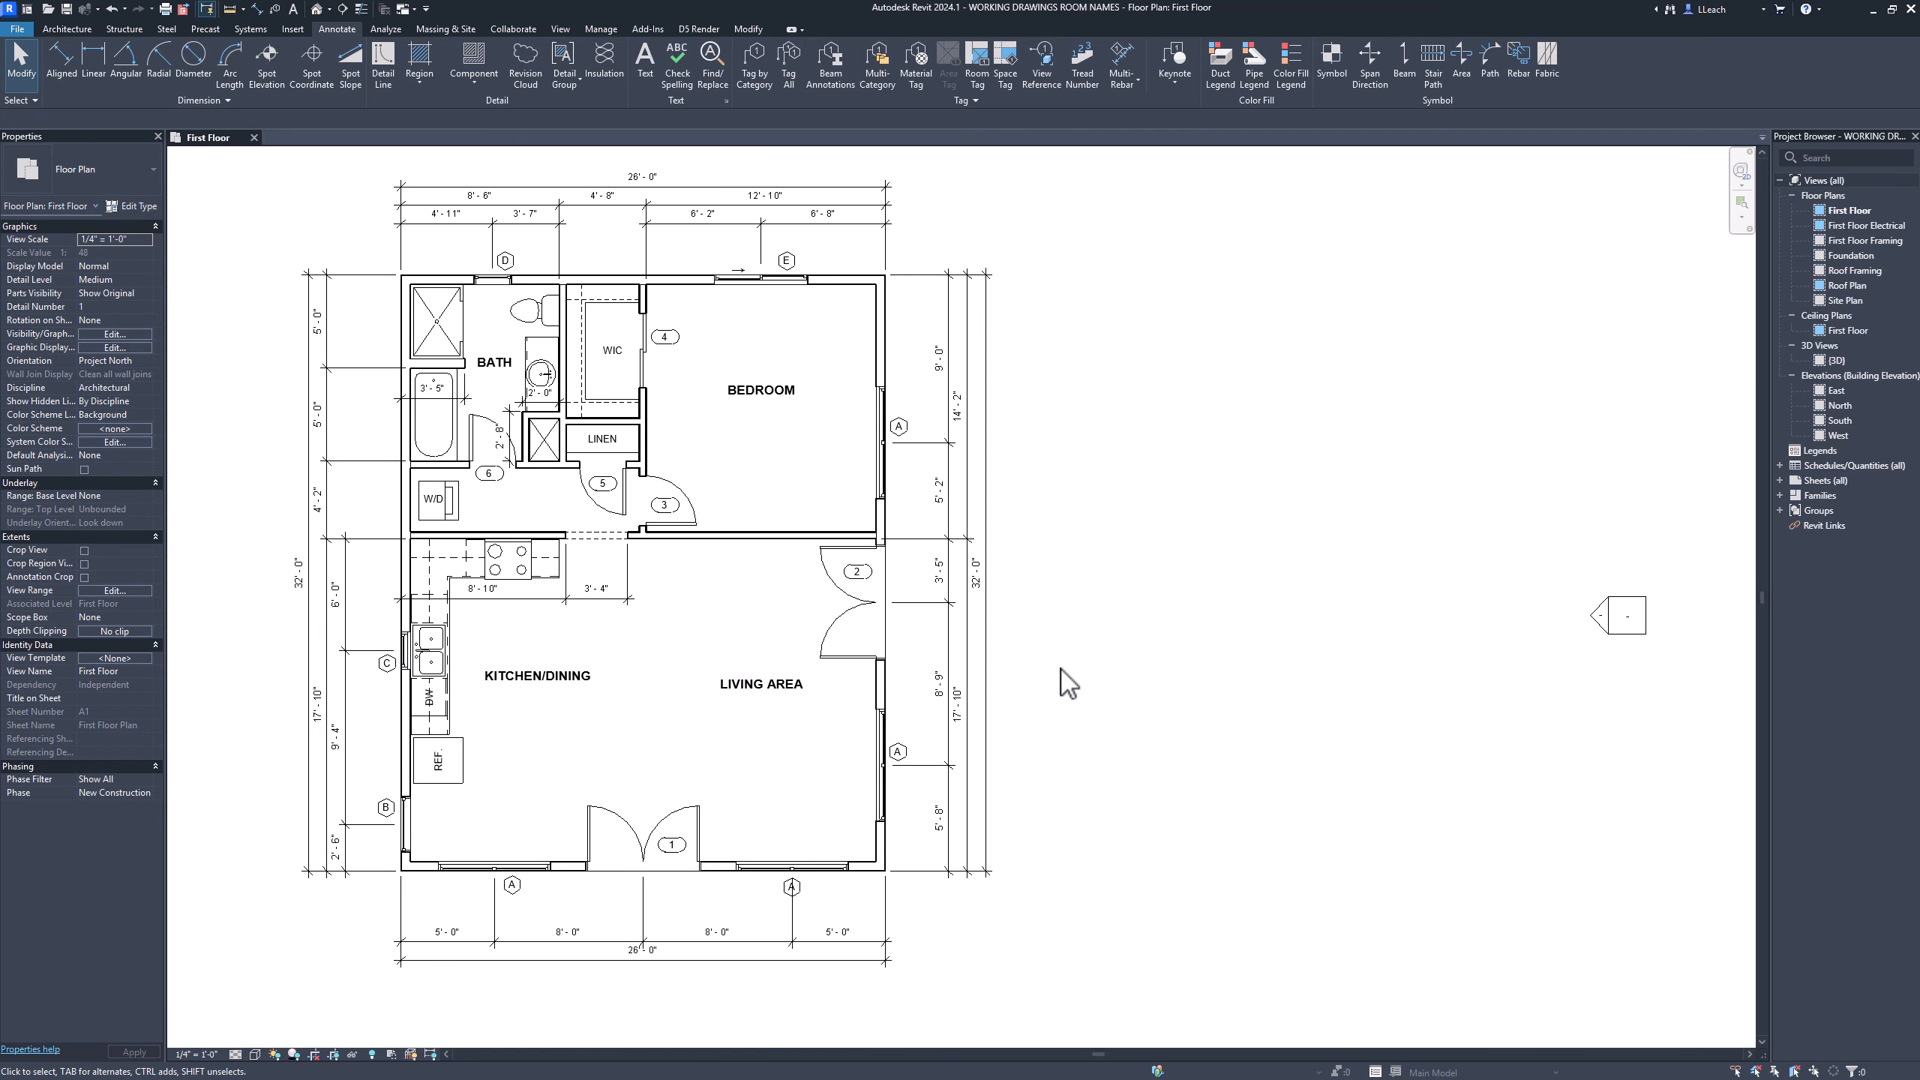
Move the window A tag between door 1 and the living area corner sideways, clear of the window's dimension witness line
{"action": "middle_click_drag", "start_coordinate": [1070, 678], "coordinate": [1147, 697]}
{"action": "scroll", "coordinate": [830, 942], "scroll_direction": "up", "scroll_amount": 5}
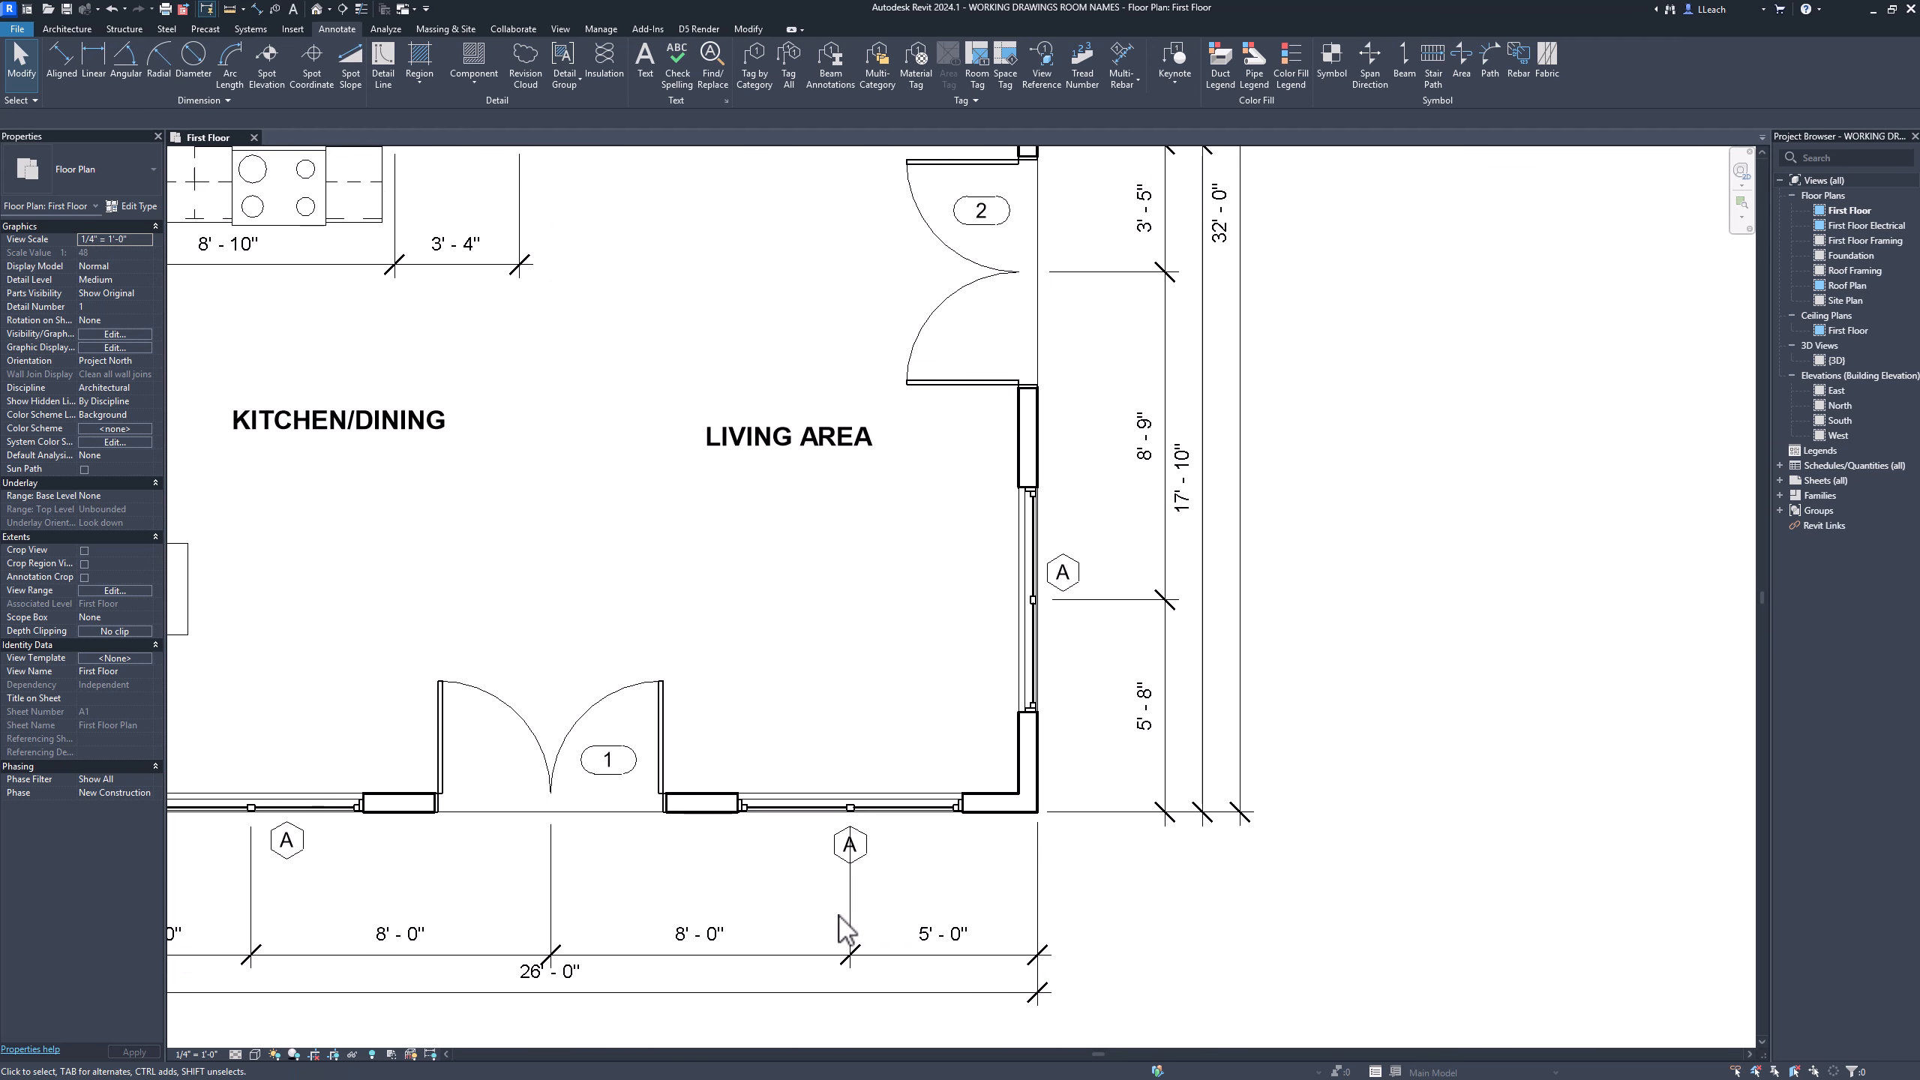
{"action": "left_click", "coordinate": [875, 839]}
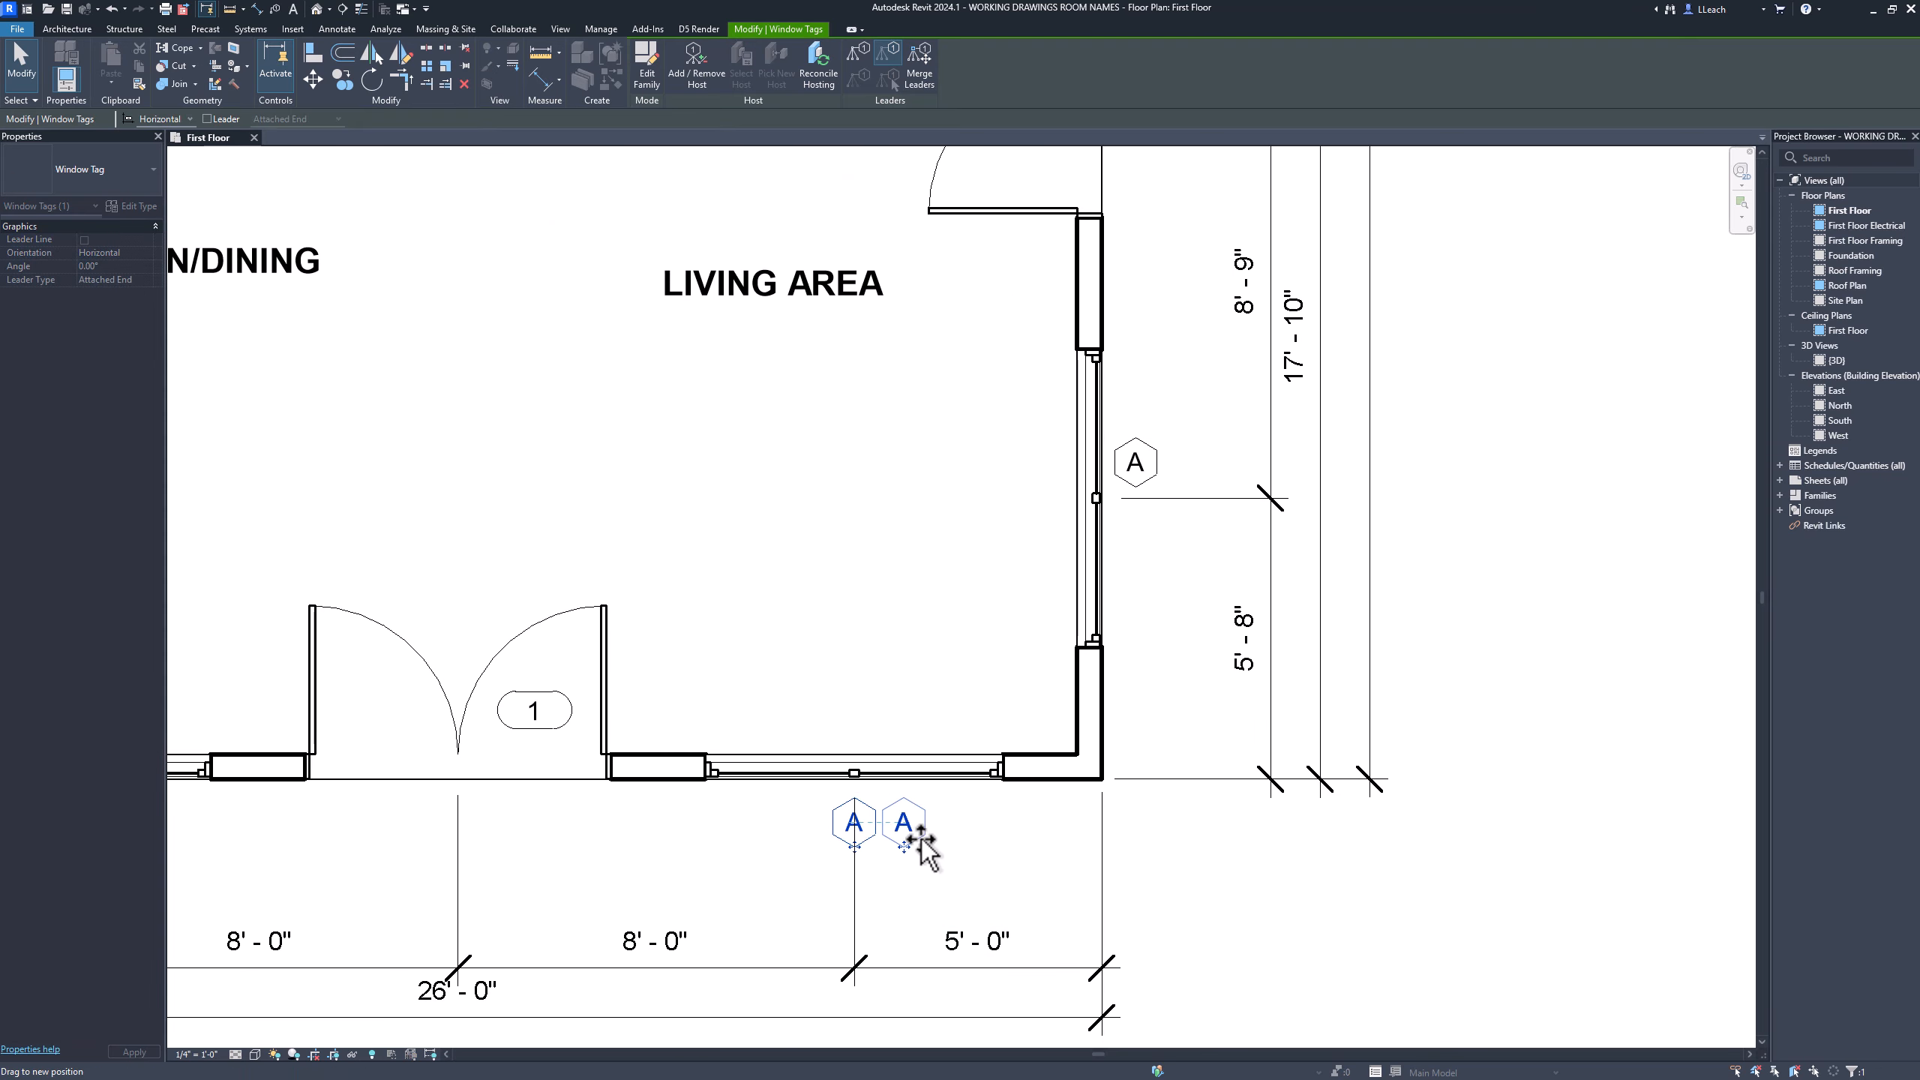
{"action": "scroll", "coordinate": [1198, 853], "scroll_direction": "down", "scroll_amount": 2}
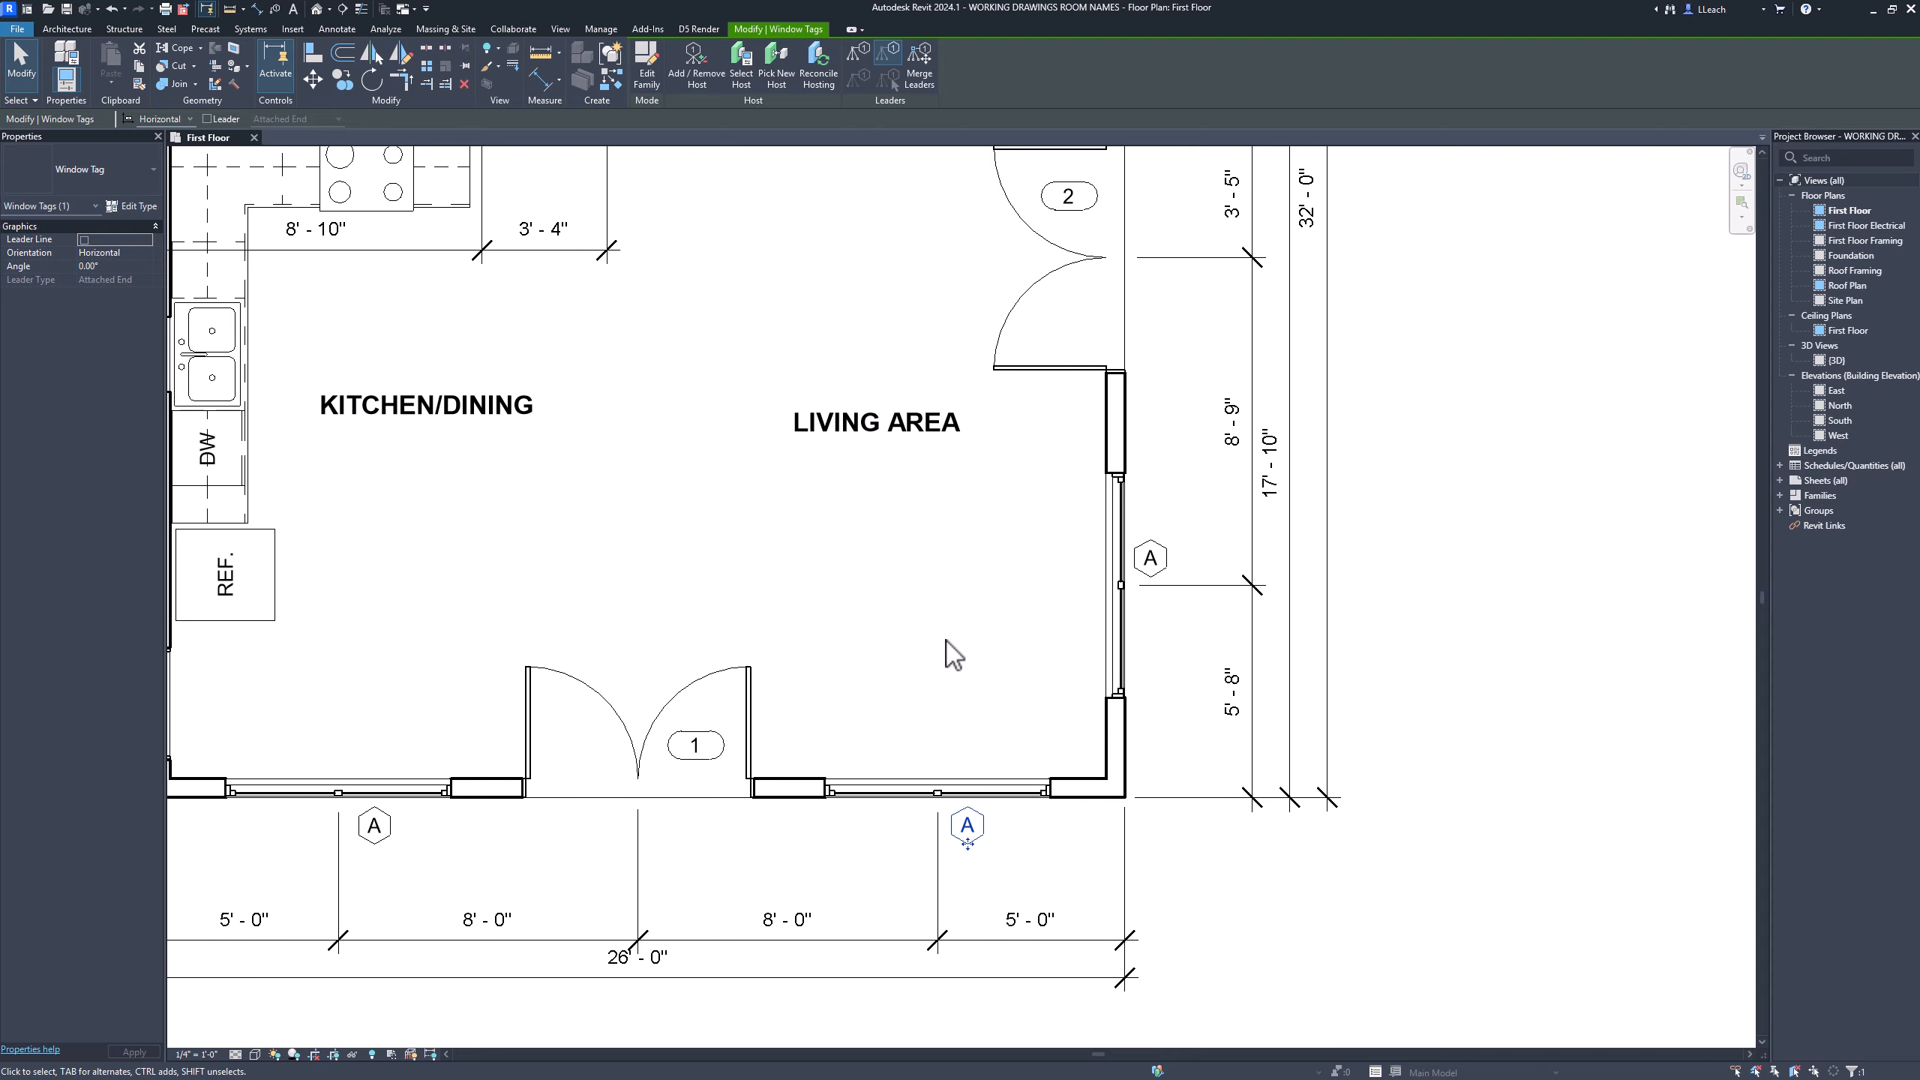
{"action": "scroll", "coordinate": [951, 651], "scroll_direction": "down", "scroll_amount": 4}
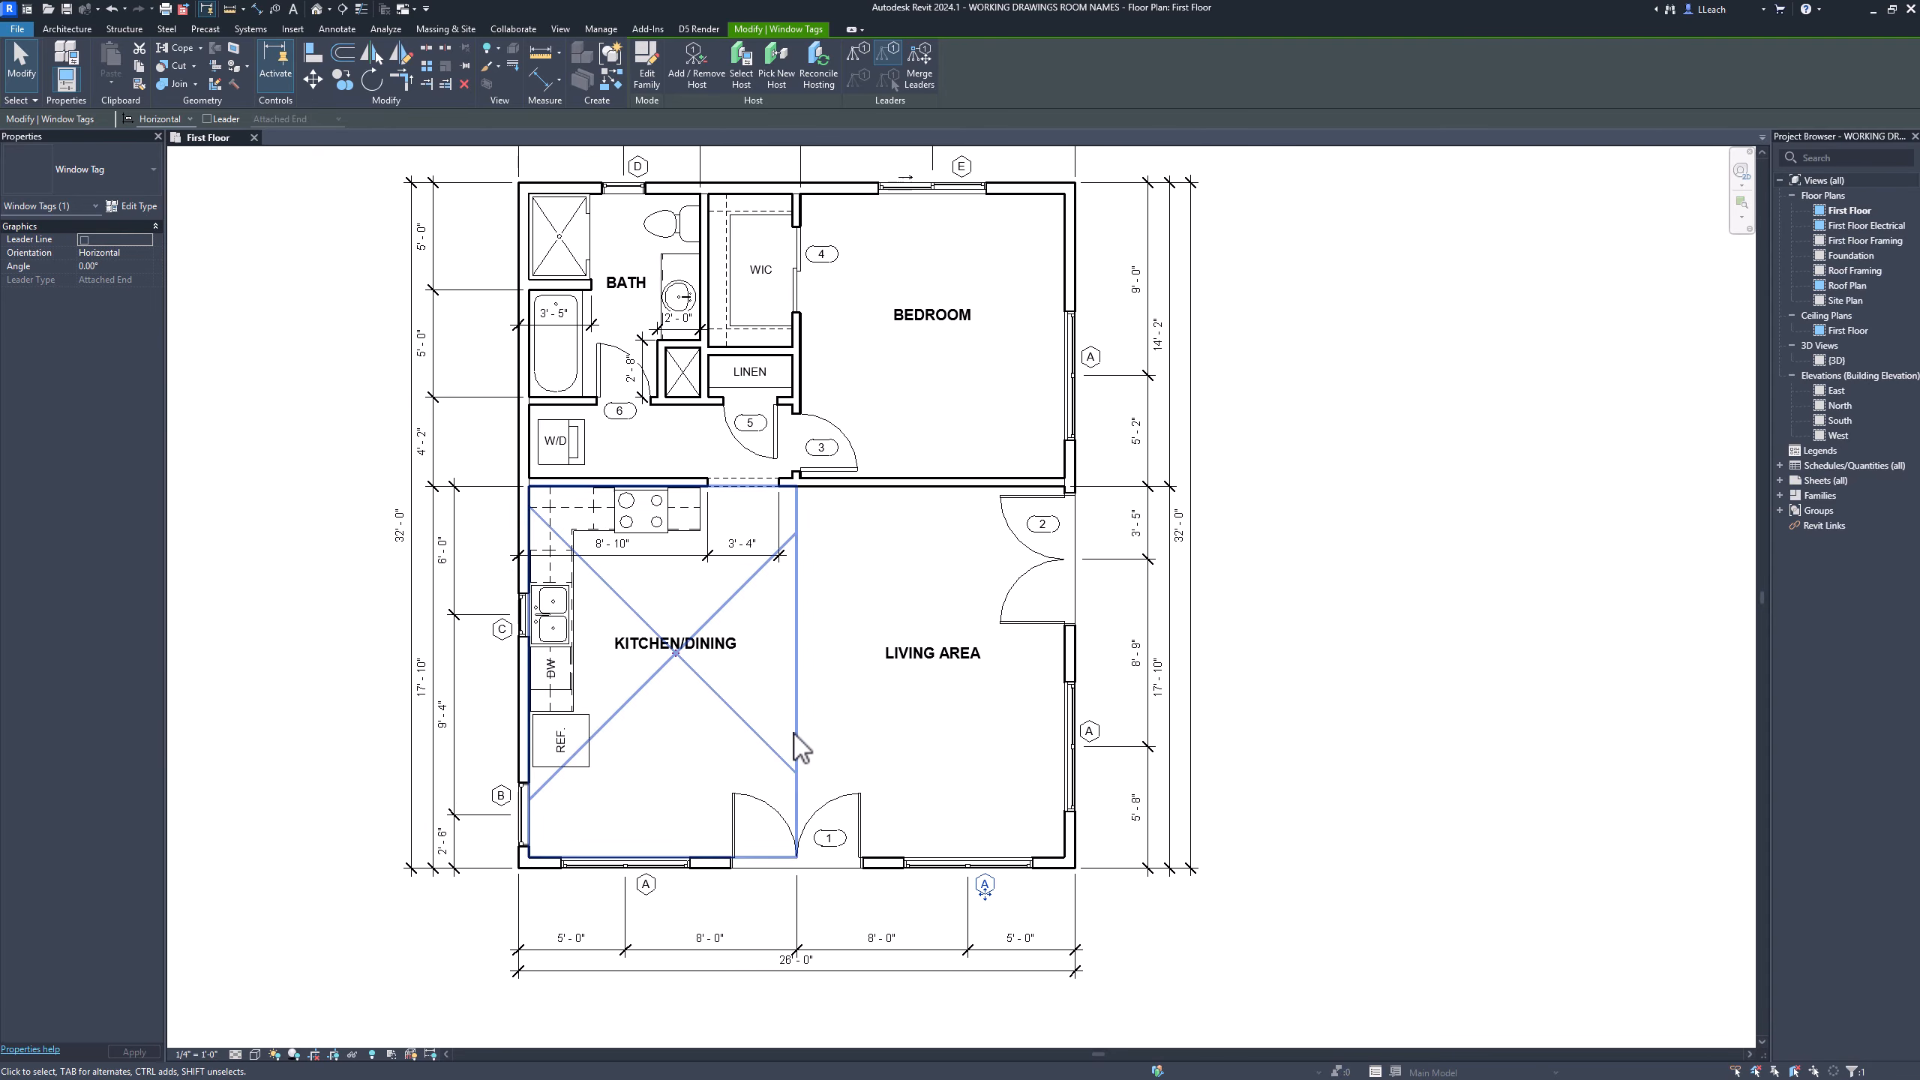
{"action": "left_click", "coordinate": [310, 727]}
Override the foreground cut pattern of the Walls category with Solid fill in the first floor plan's visibility/graphics settings
{"action": "mouse_move", "coordinate": [386, 717]}
{"action": "middle_mouse_down"}
{"action": "mouse_move", "coordinate": [377, 798]}
{"action": "mouse_move", "coordinate": [472, 733]}
{"action": "mouse_move", "coordinate": [488, 747]}
{"action": "mouse_move", "coordinate": [442, 759]}
{"action": "middle_mouse_up"}
{"action": "scroll", "coordinate": [356, 779], "scroll_direction": "down", "scroll_amount": 2}
{"action": "scroll", "coordinate": [356, 779], "scroll_direction": "up", "scroll_amount": 1}
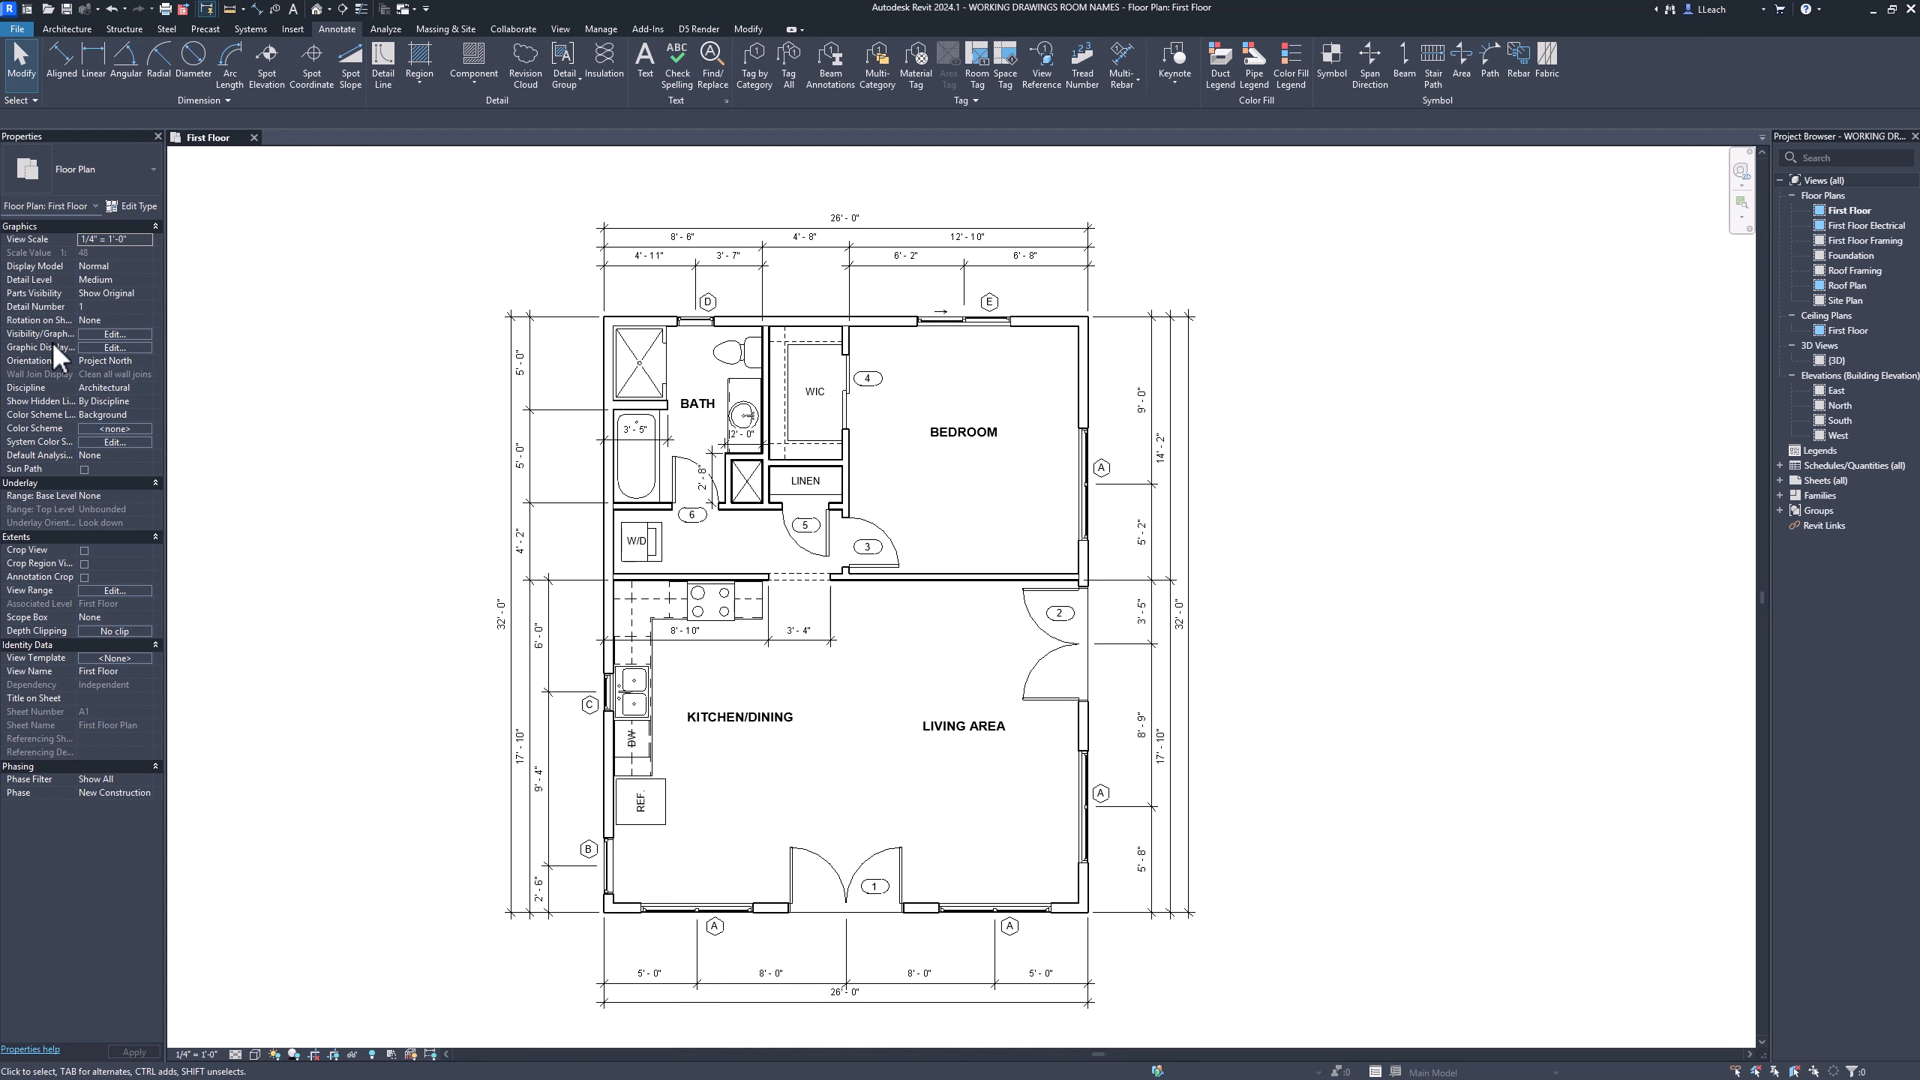
{"action": "left_click", "coordinate": [109, 333]}
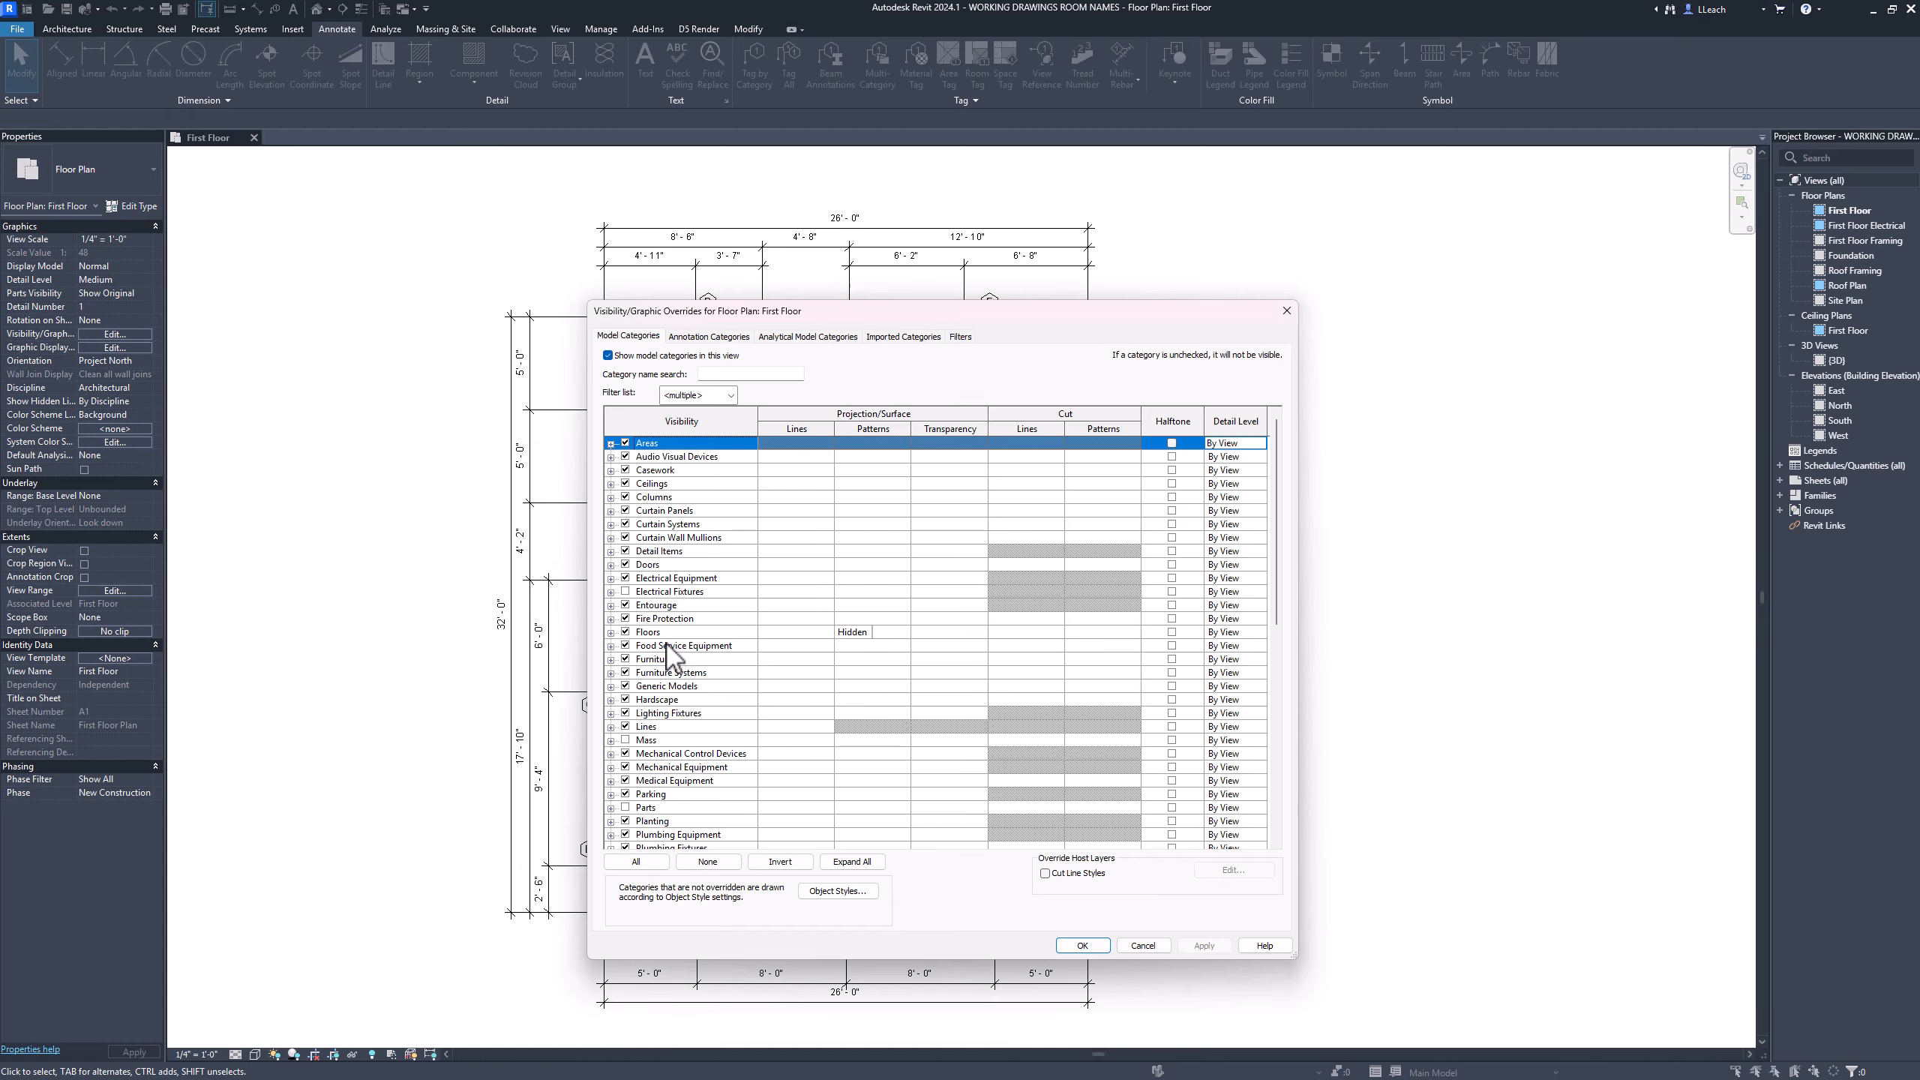
{"action": "scroll", "coordinate": [669, 656], "scroll_direction": "down", "scroll_amount": 8}
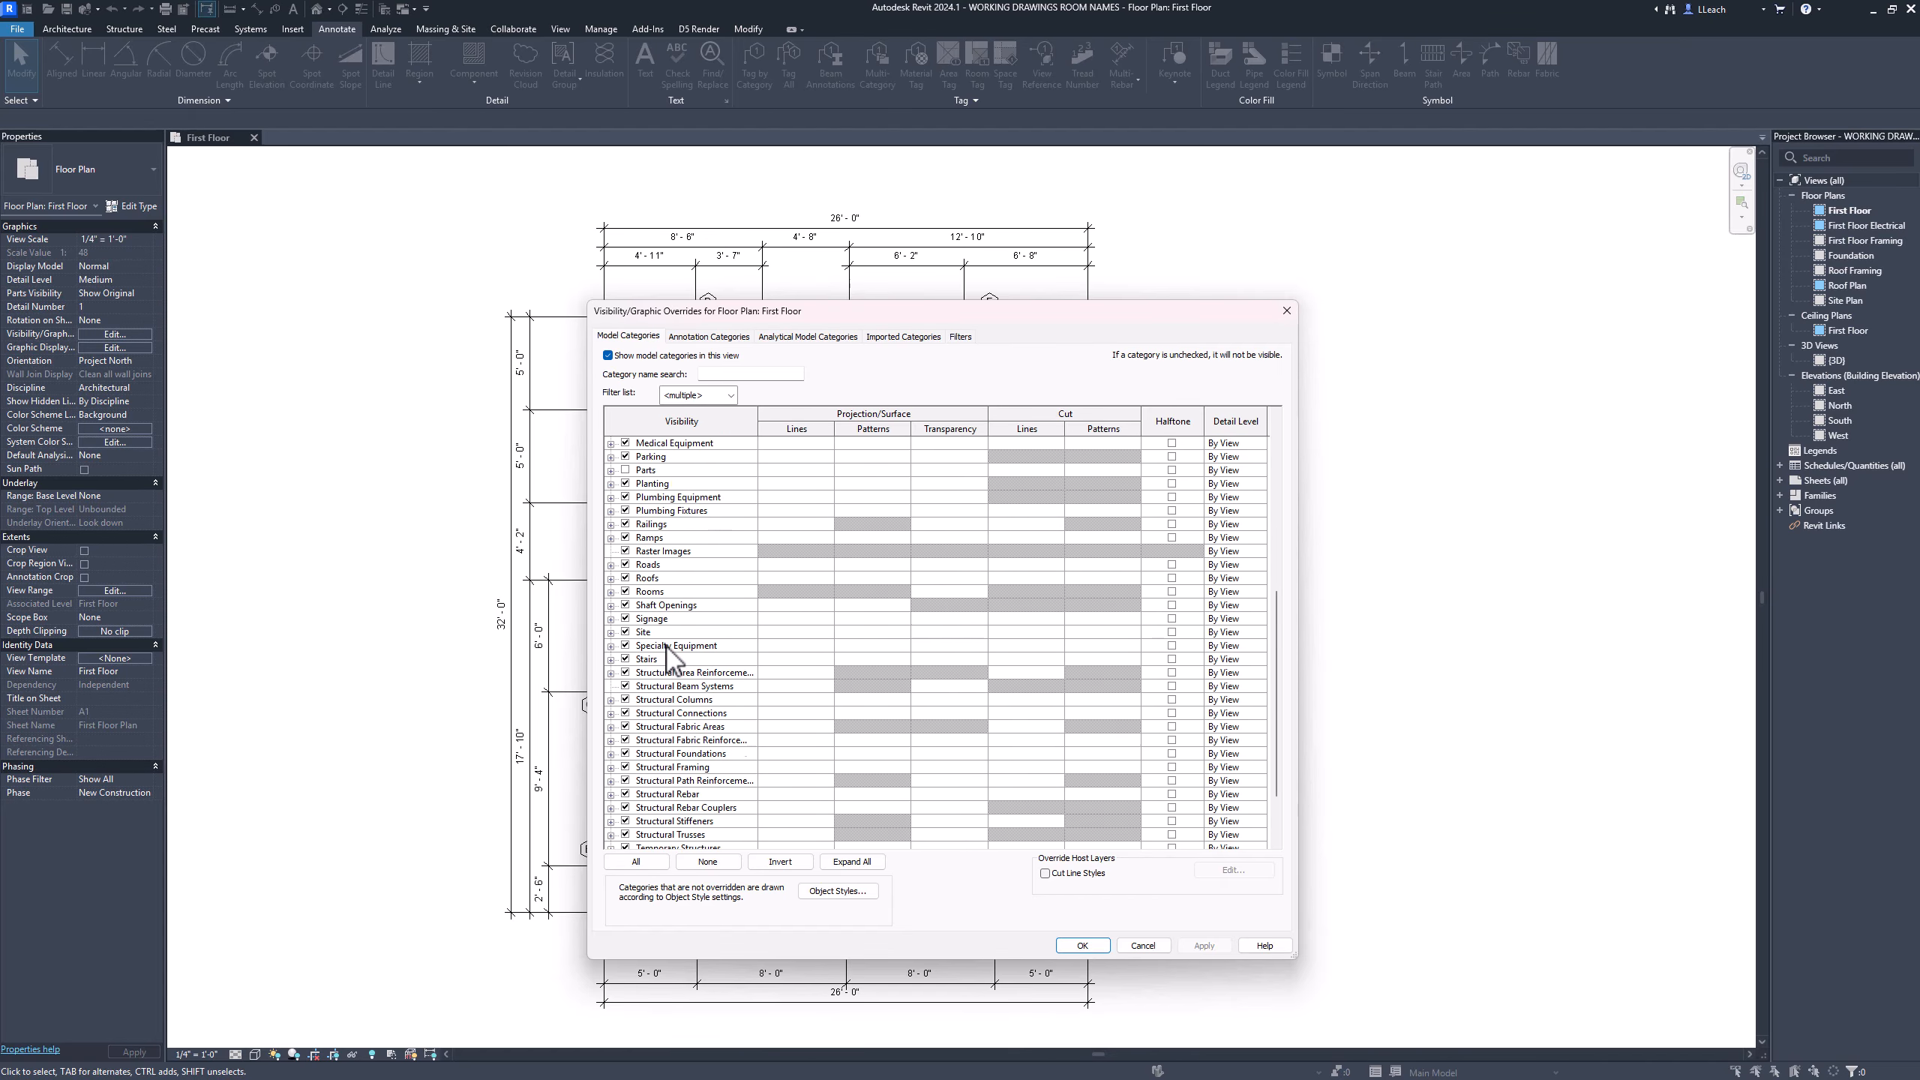
{"action": "scroll", "coordinate": [669, 656], "scroll_direction": "down", "scroll_amount": 2}
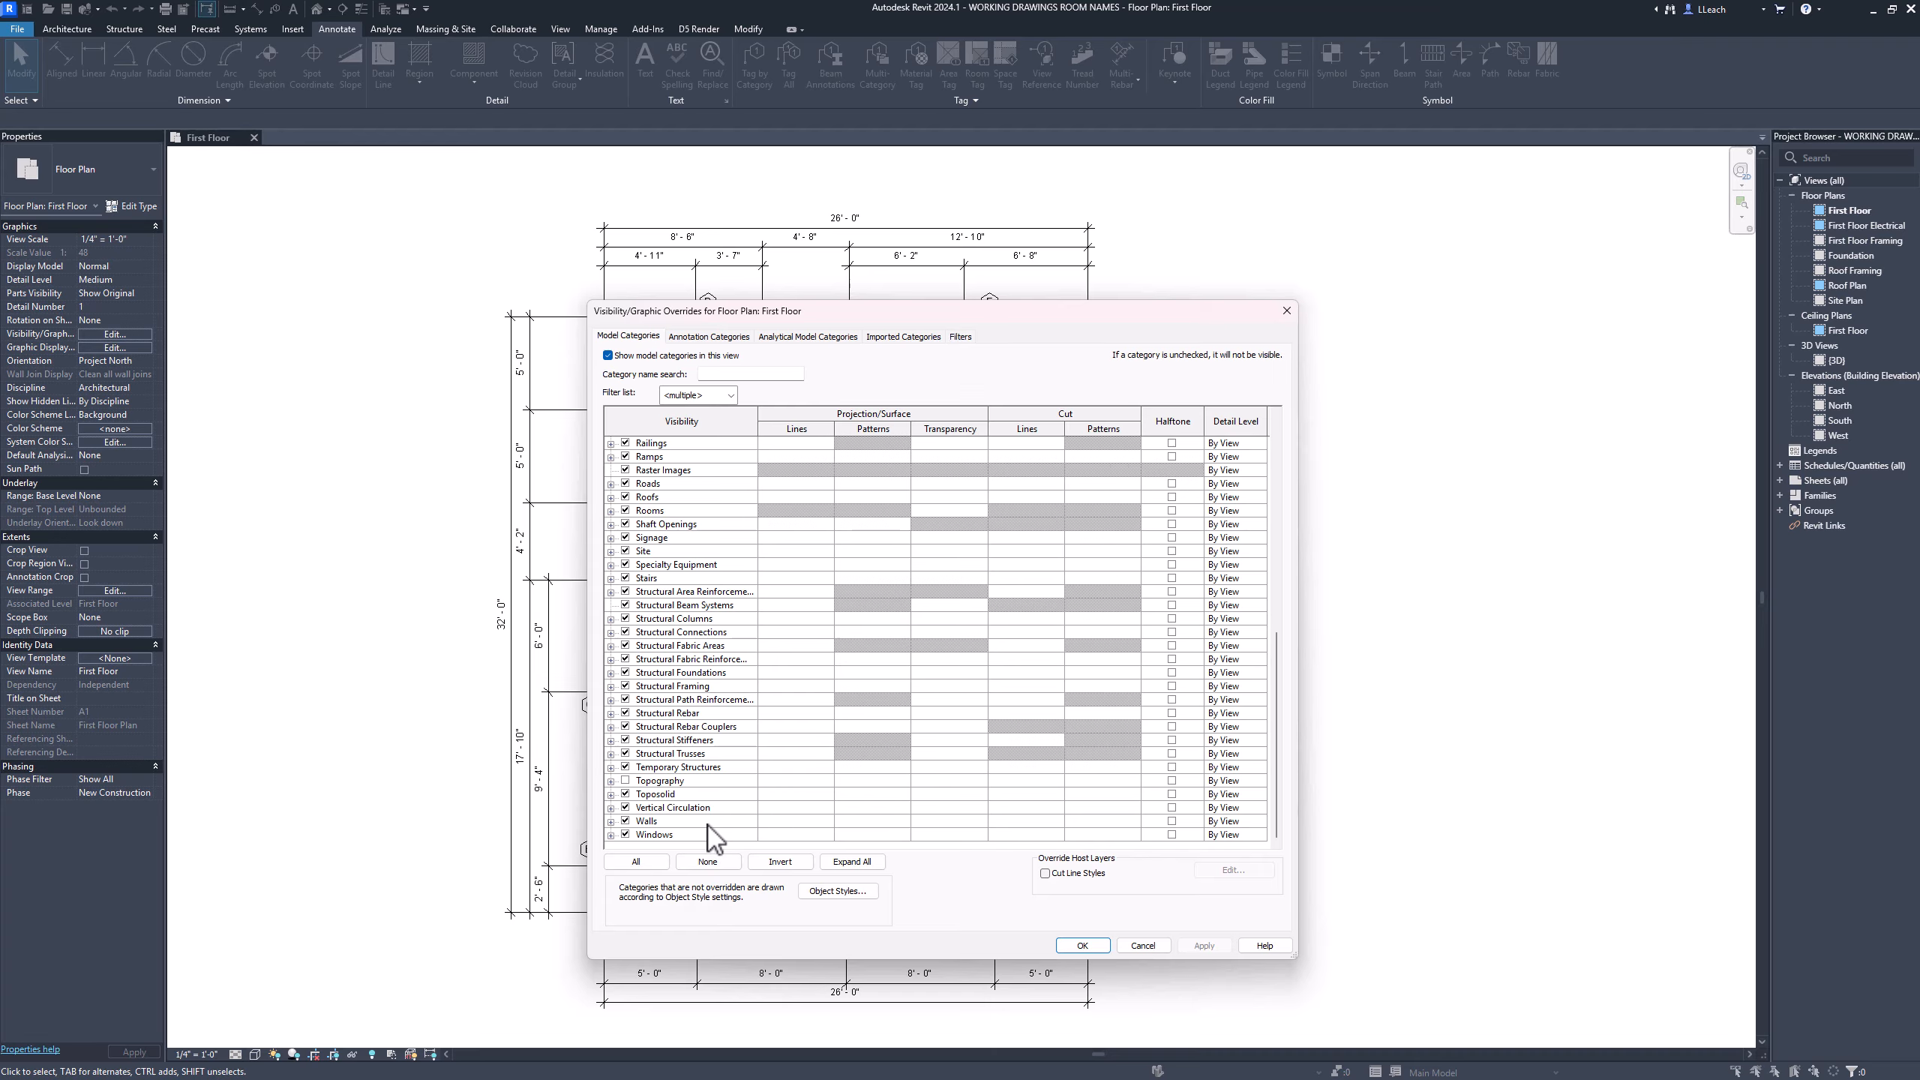
{"action": "left_click", "coordinate": [738, 822]}
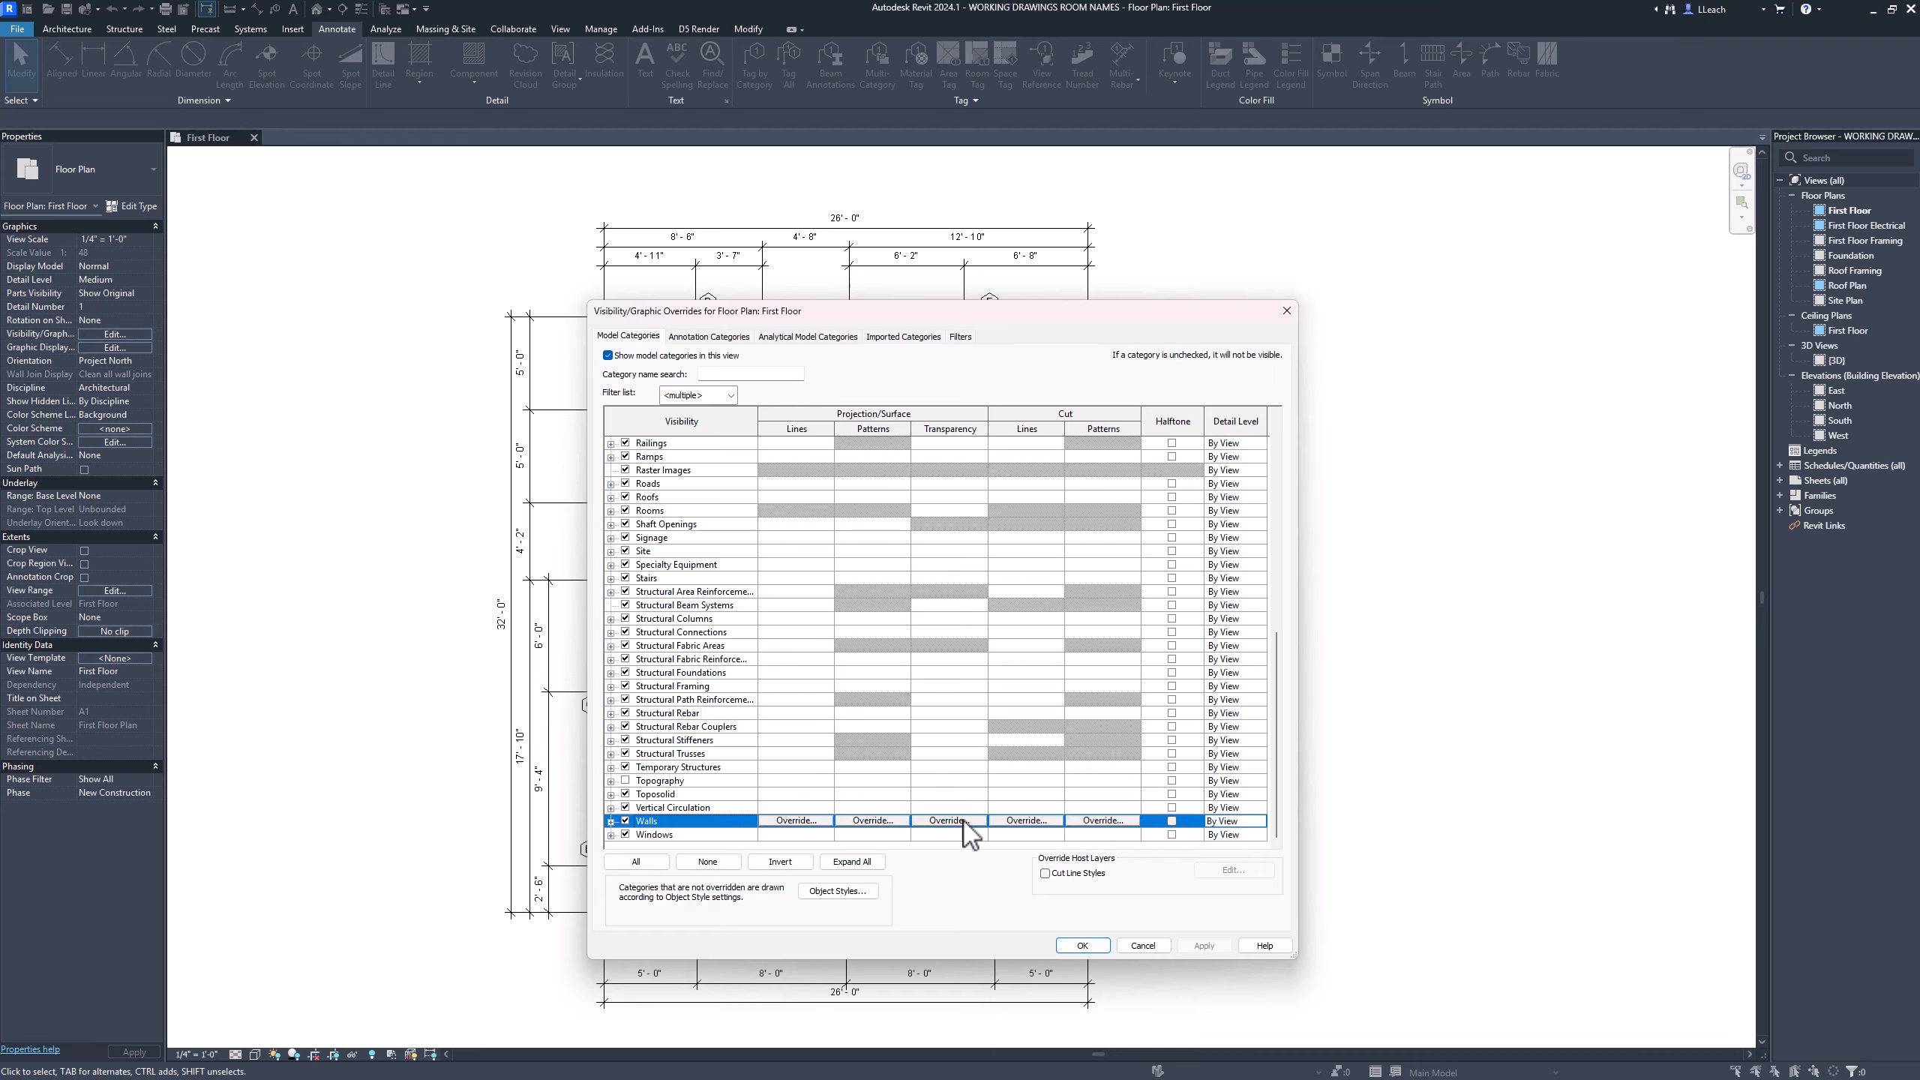
{"action": "left_click", "coordinate": [1101, 821]}
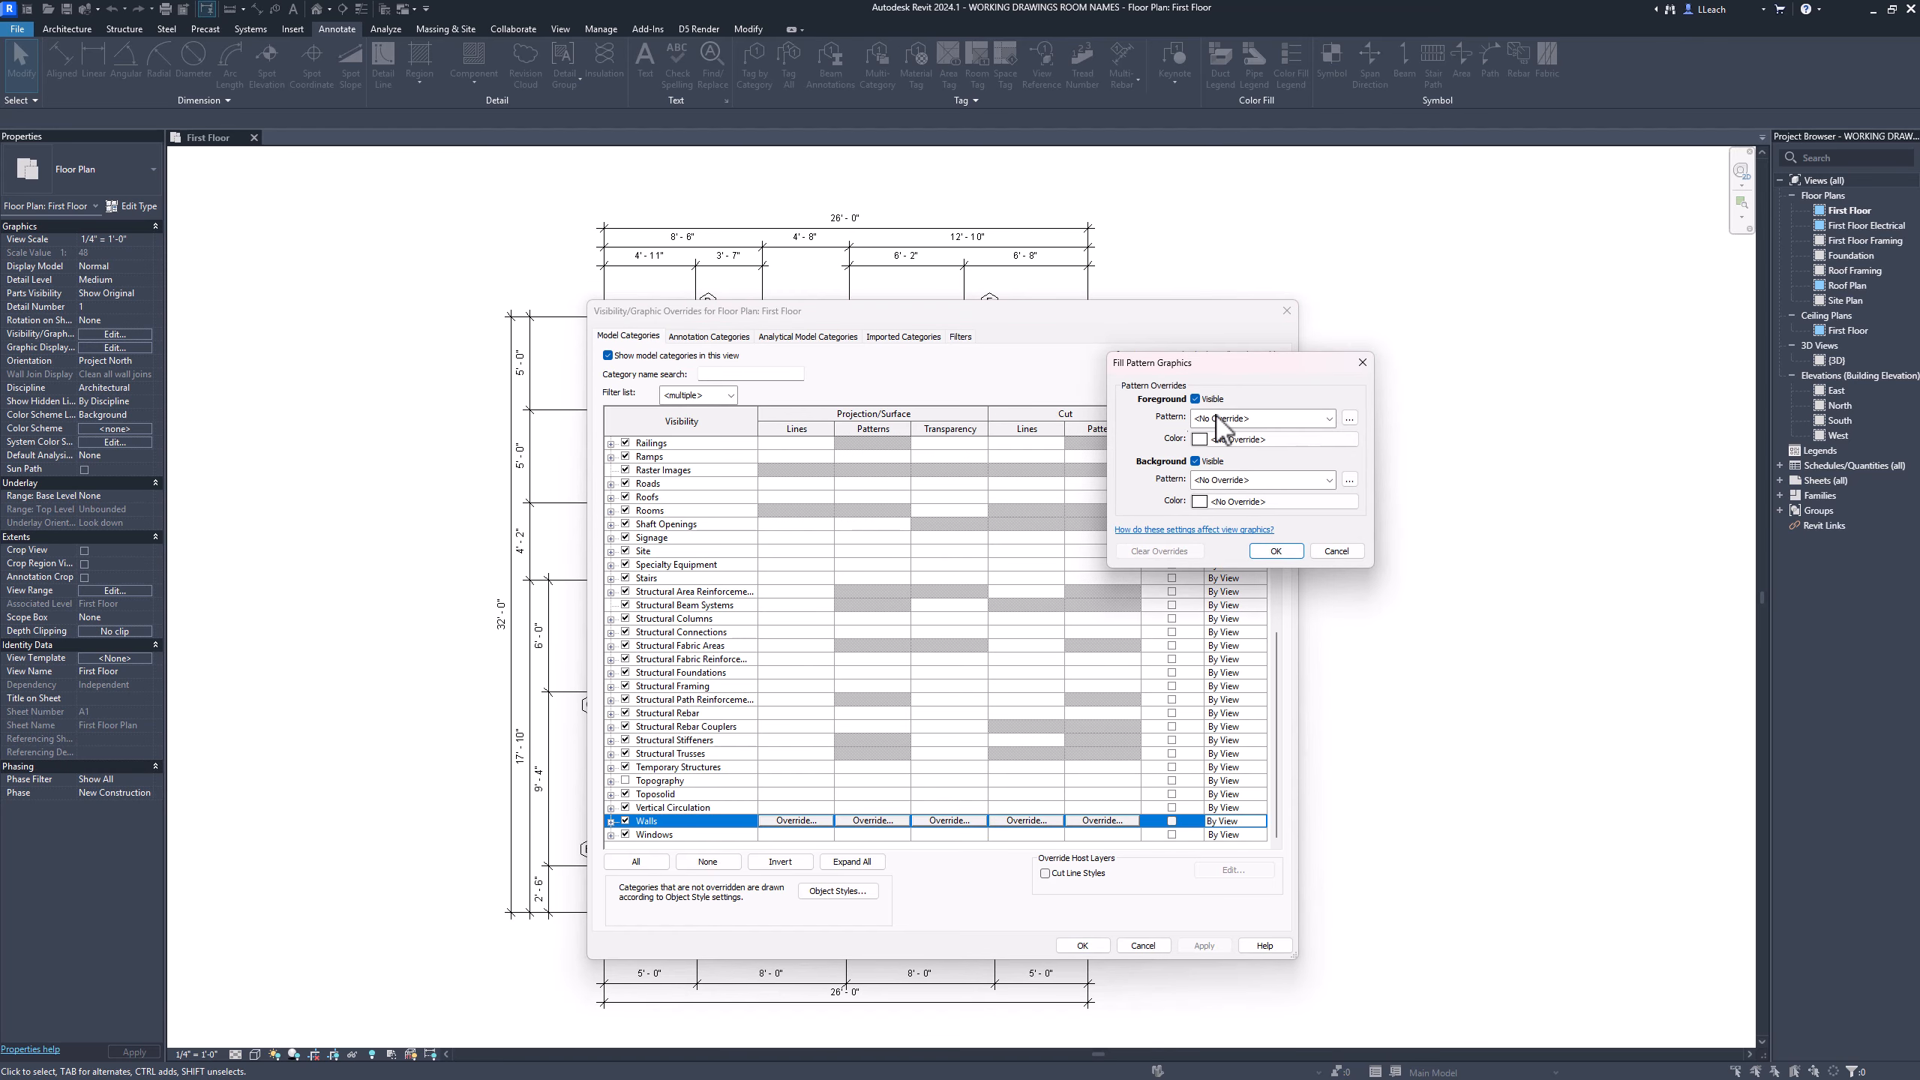
{"action": "left_click", "coordinate": [1330, 418]}
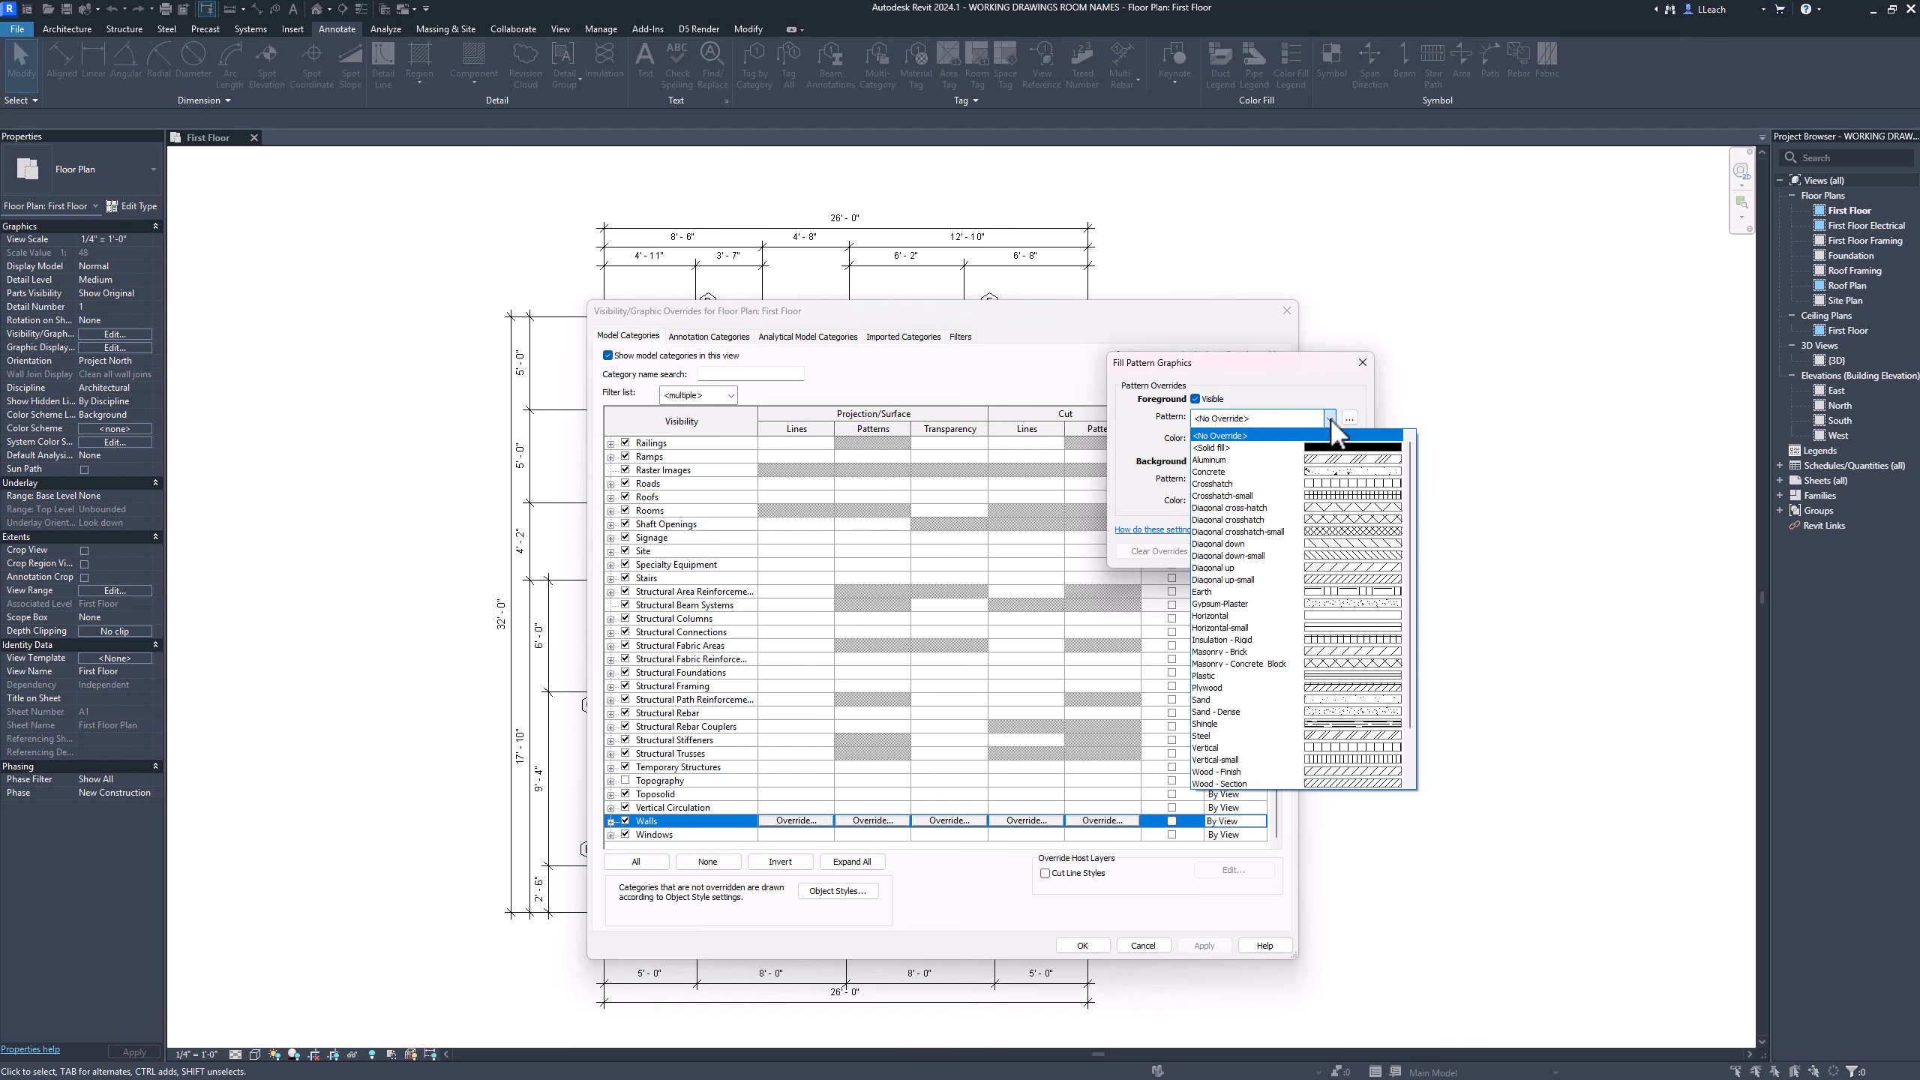
{"action": "left_click", "coordinate": [1335, 447]}
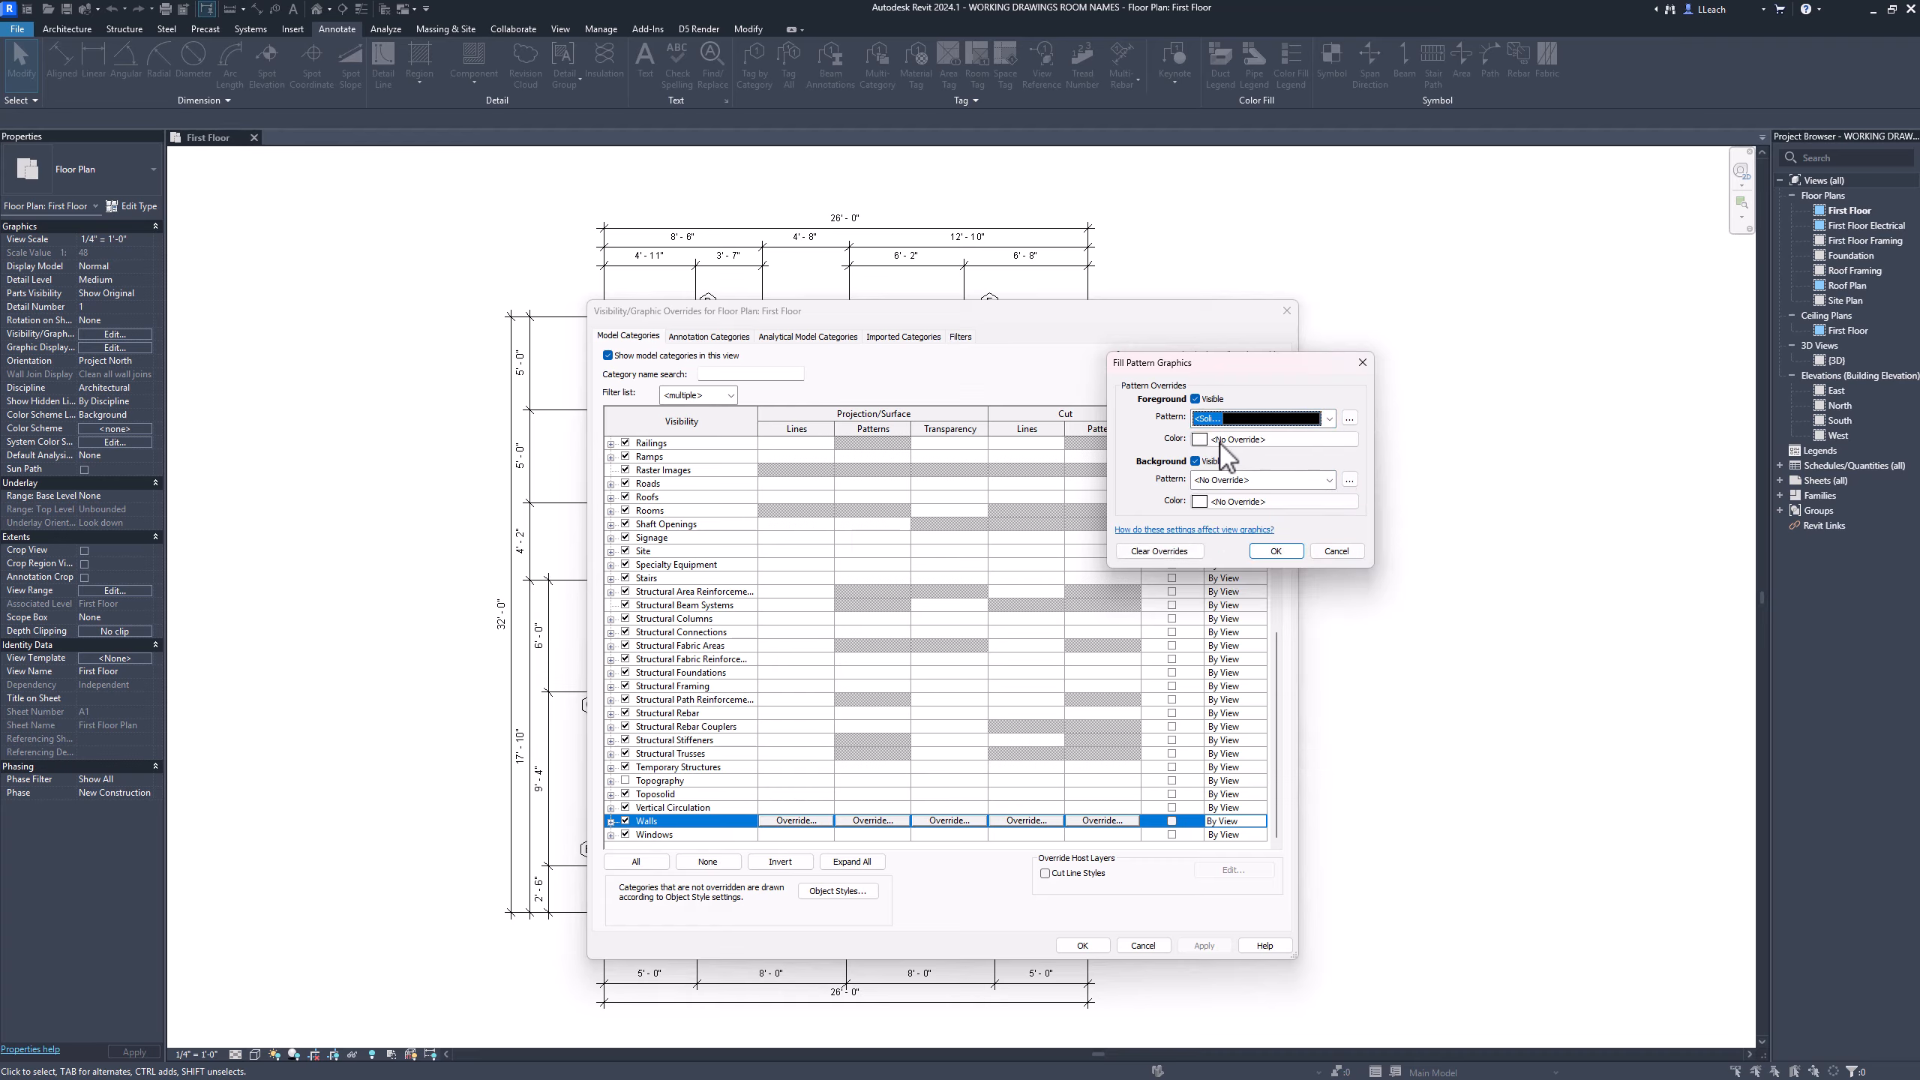
Set the walls' foreground cut pattern color to black and apply the overrides to the floor plan
{"action": "left_click", "coordinate": [1200, 440]}
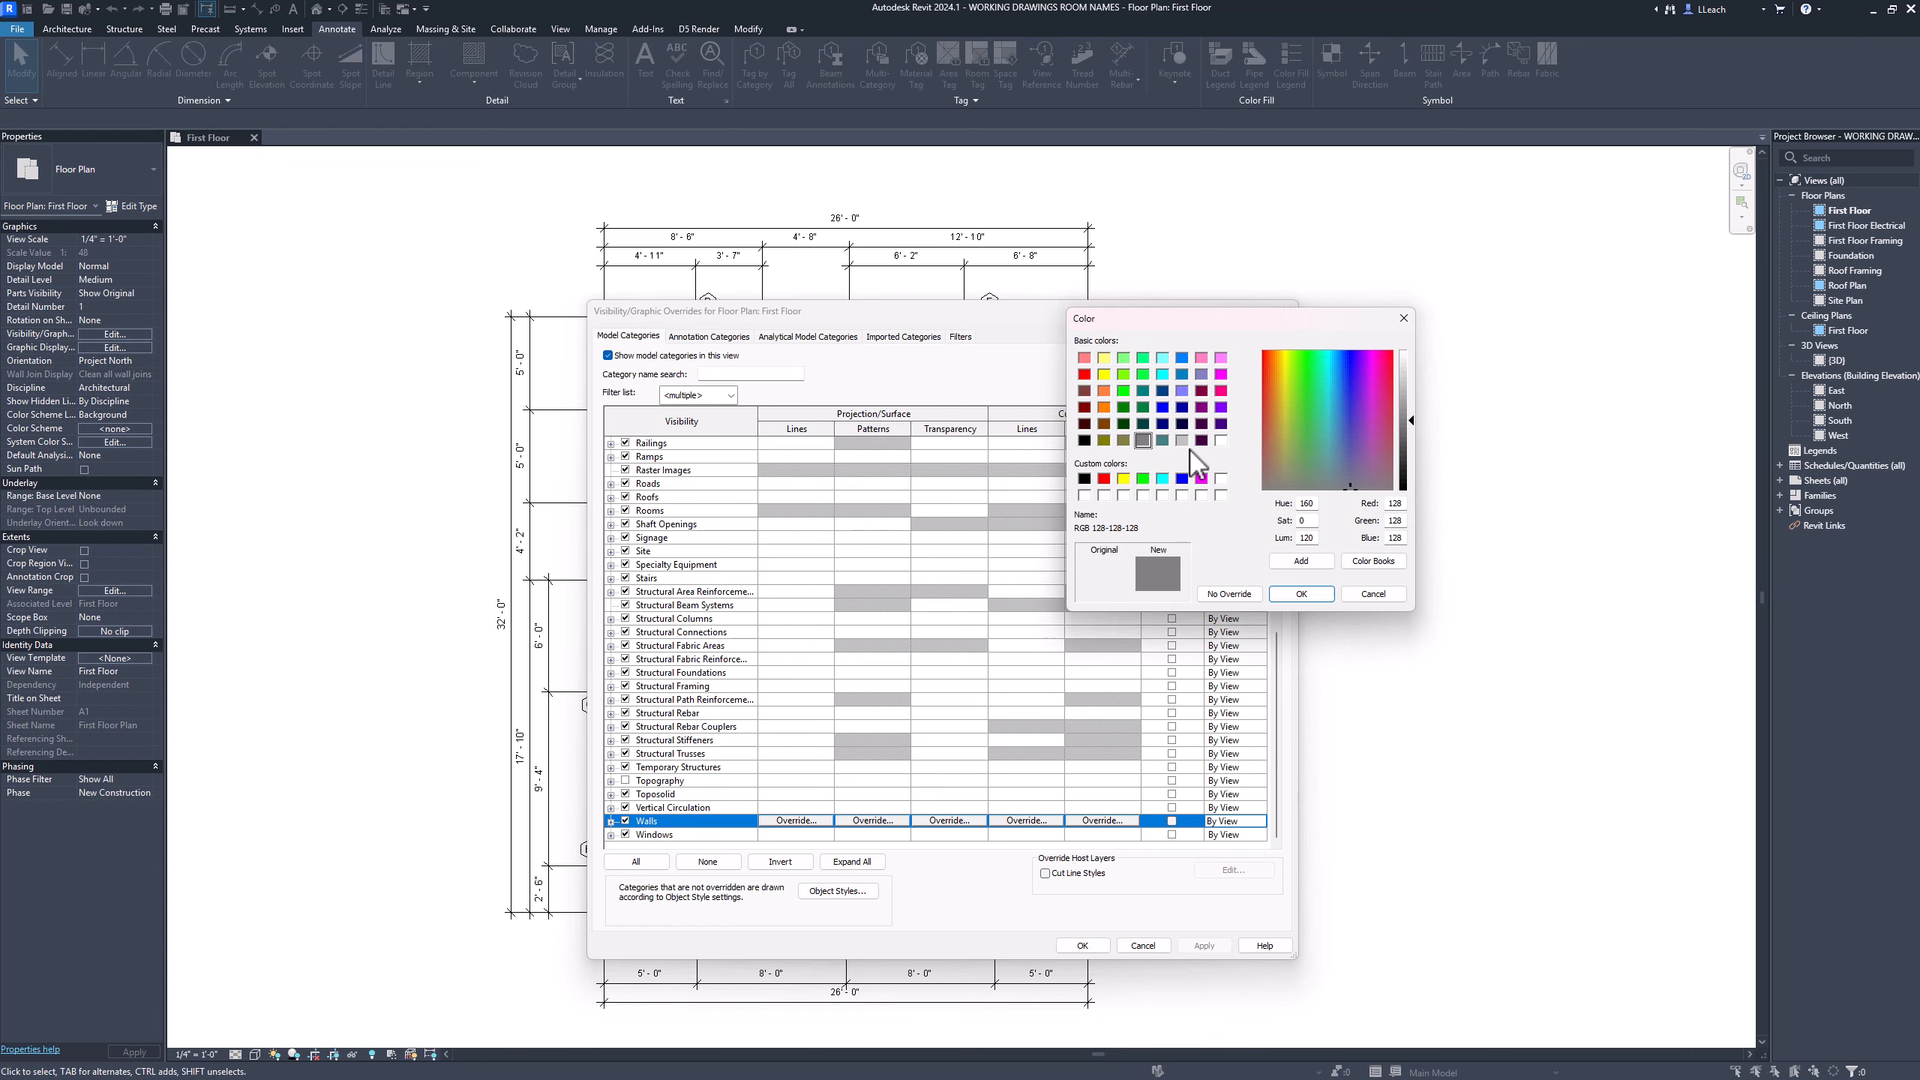
{"action": "left_click", "coordinate": [1084, 441]}
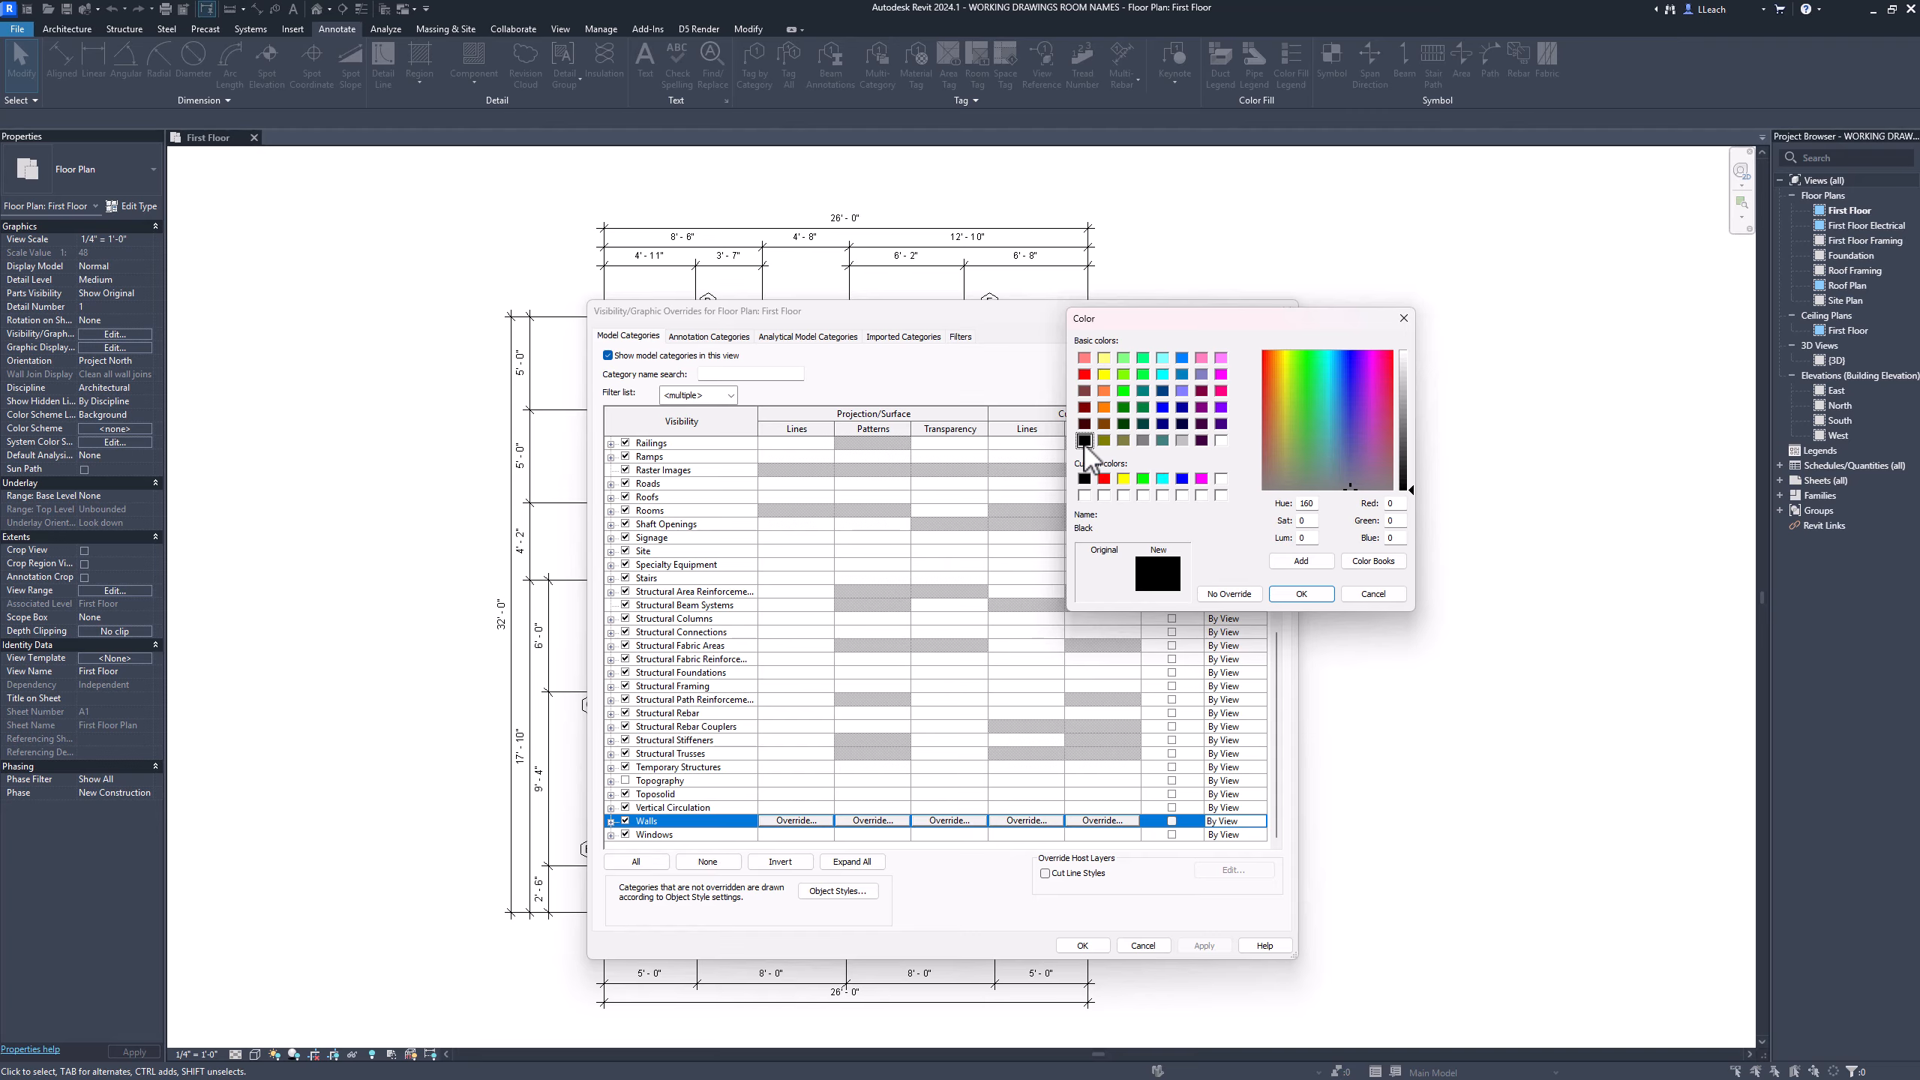
{"action": "left_click", "coordinate": [1300, 595]}
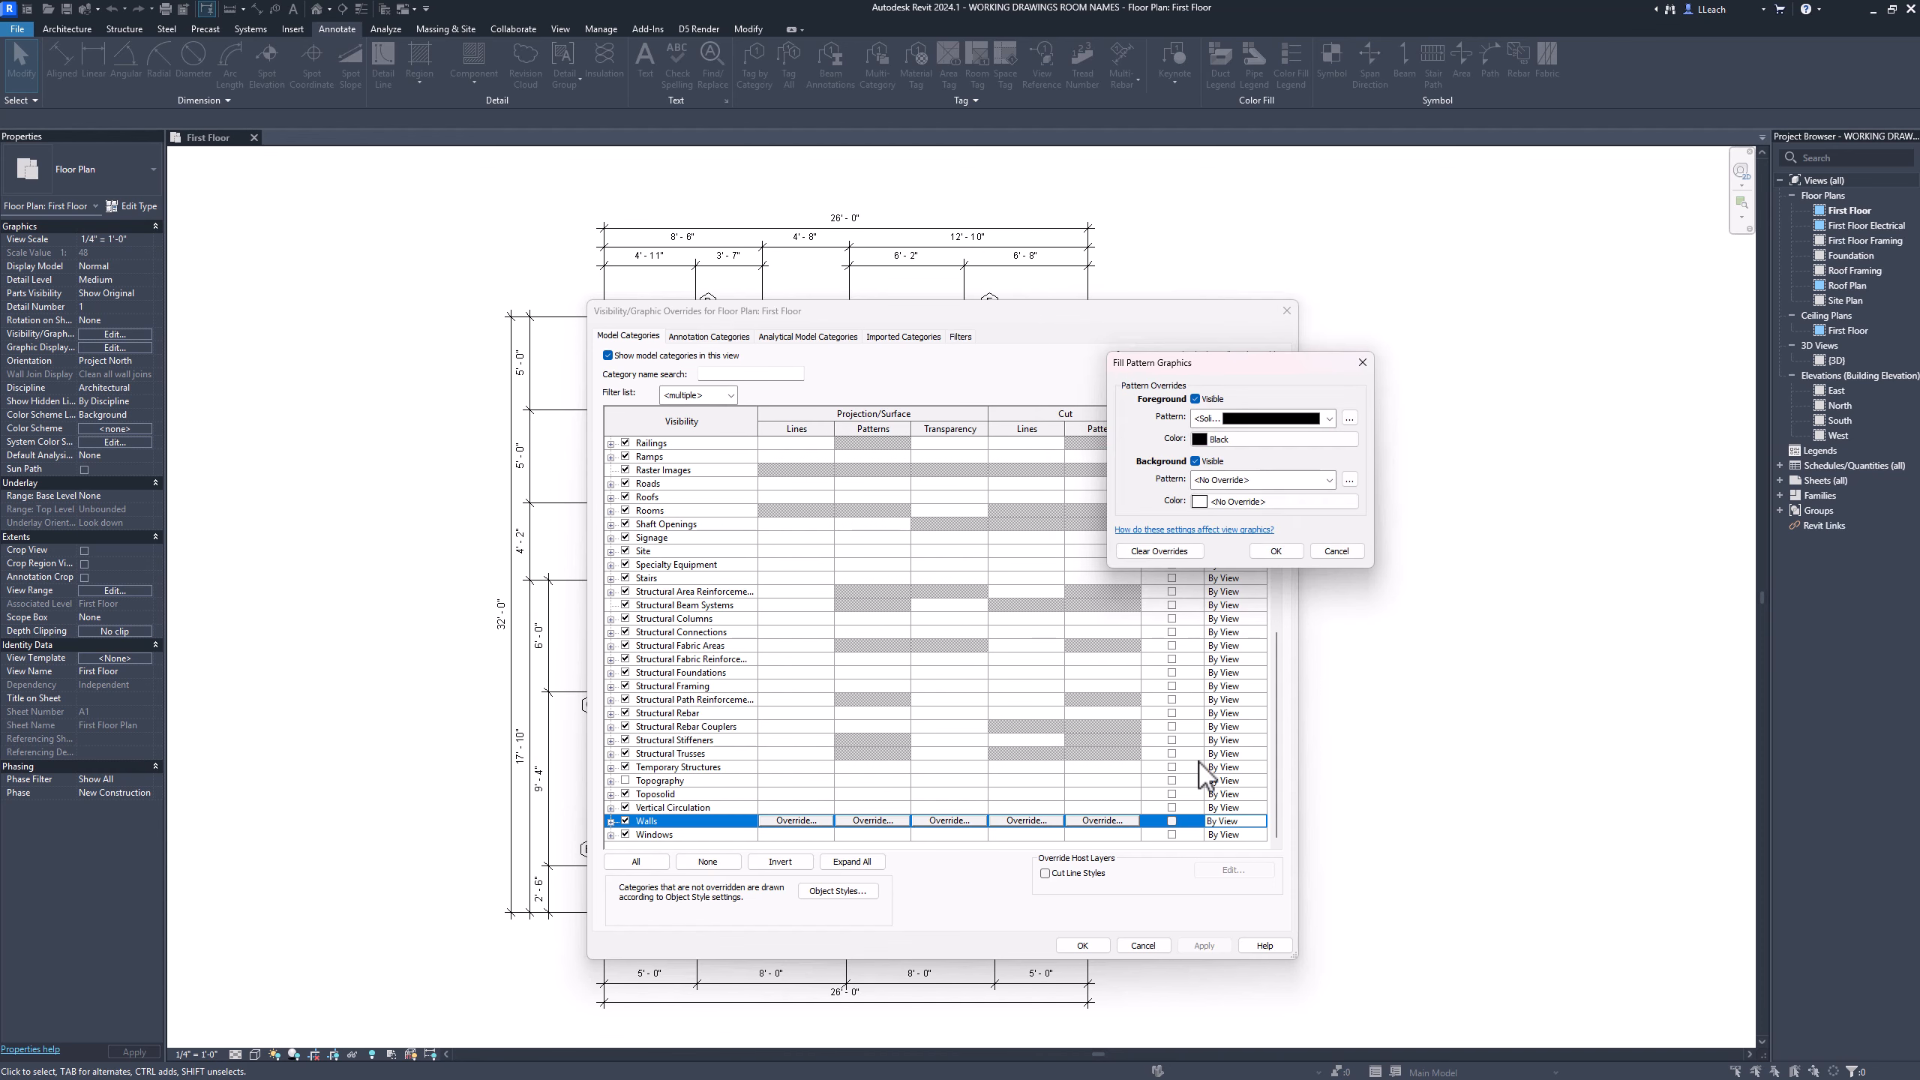
{"action": "left_click", "coordinate": [1277, 551]}
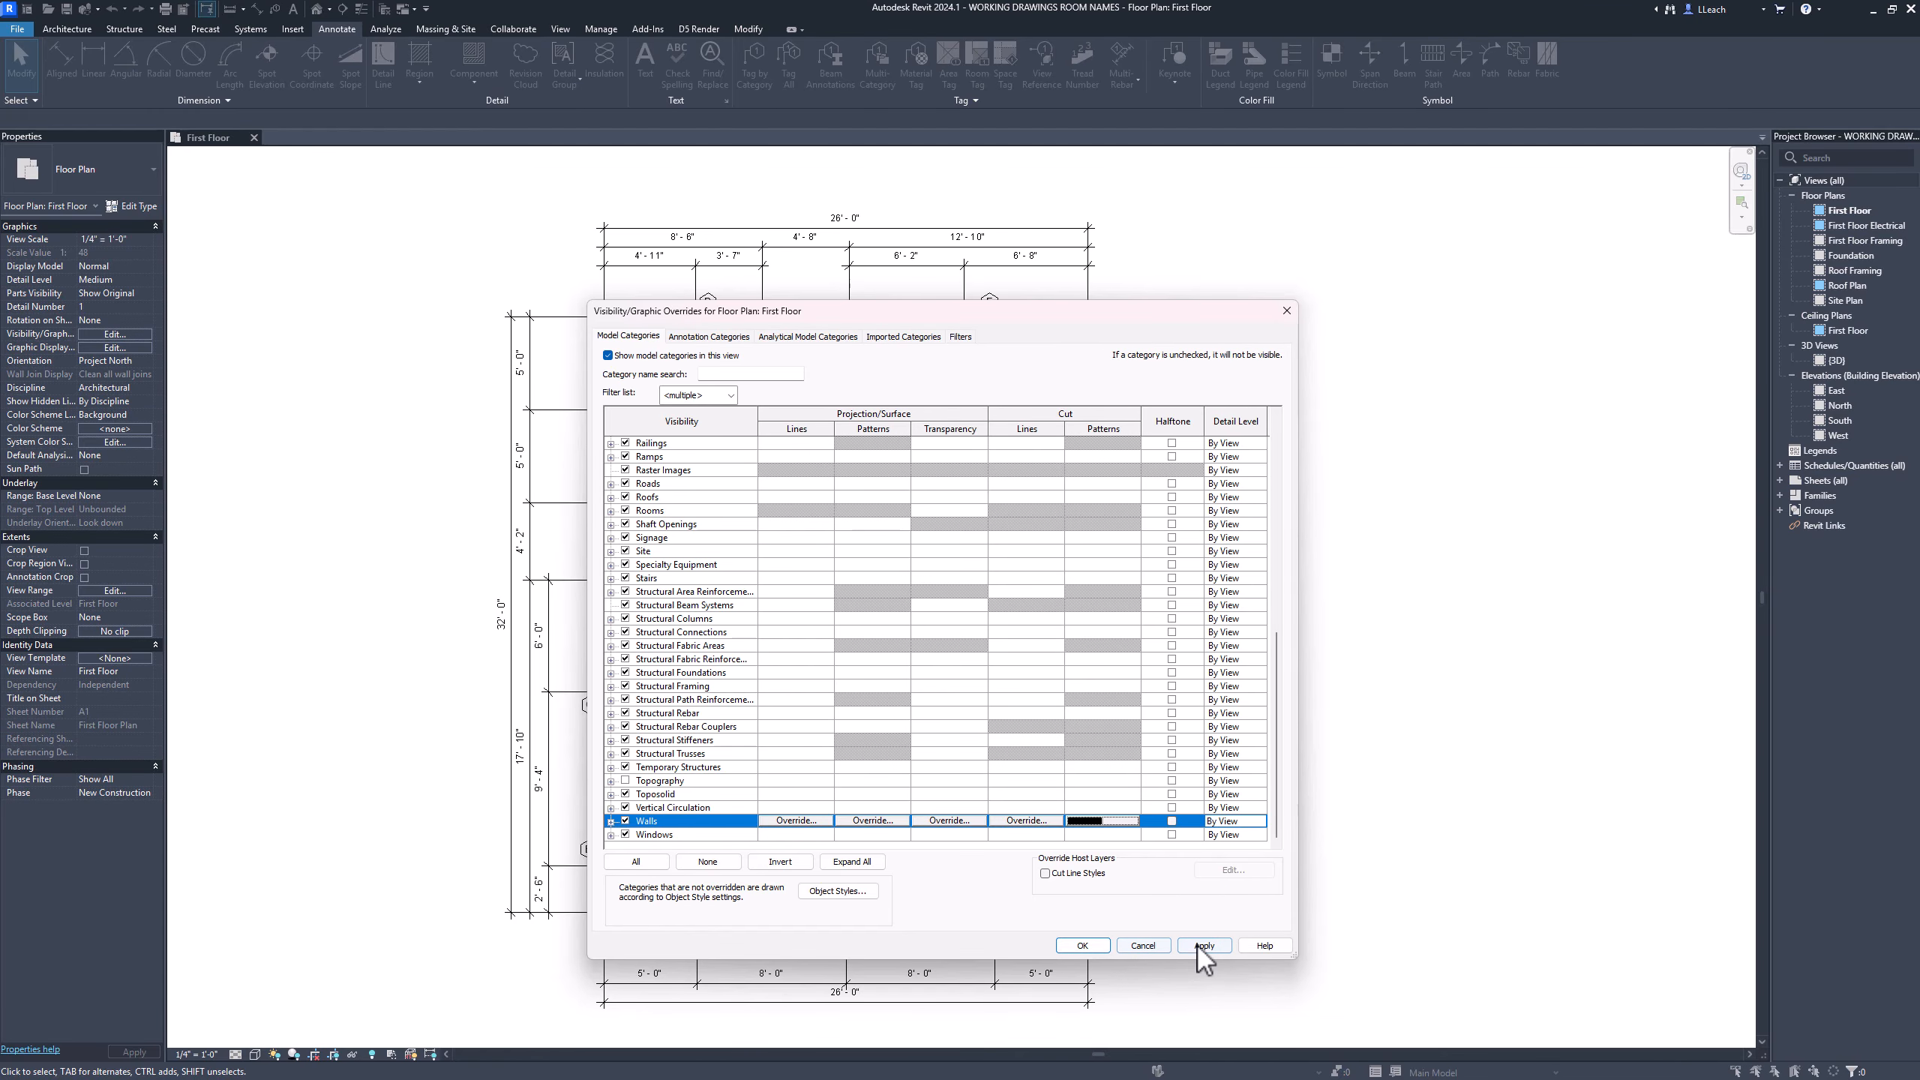
{"action": "left_click", "coordinate": [1082, 945]}
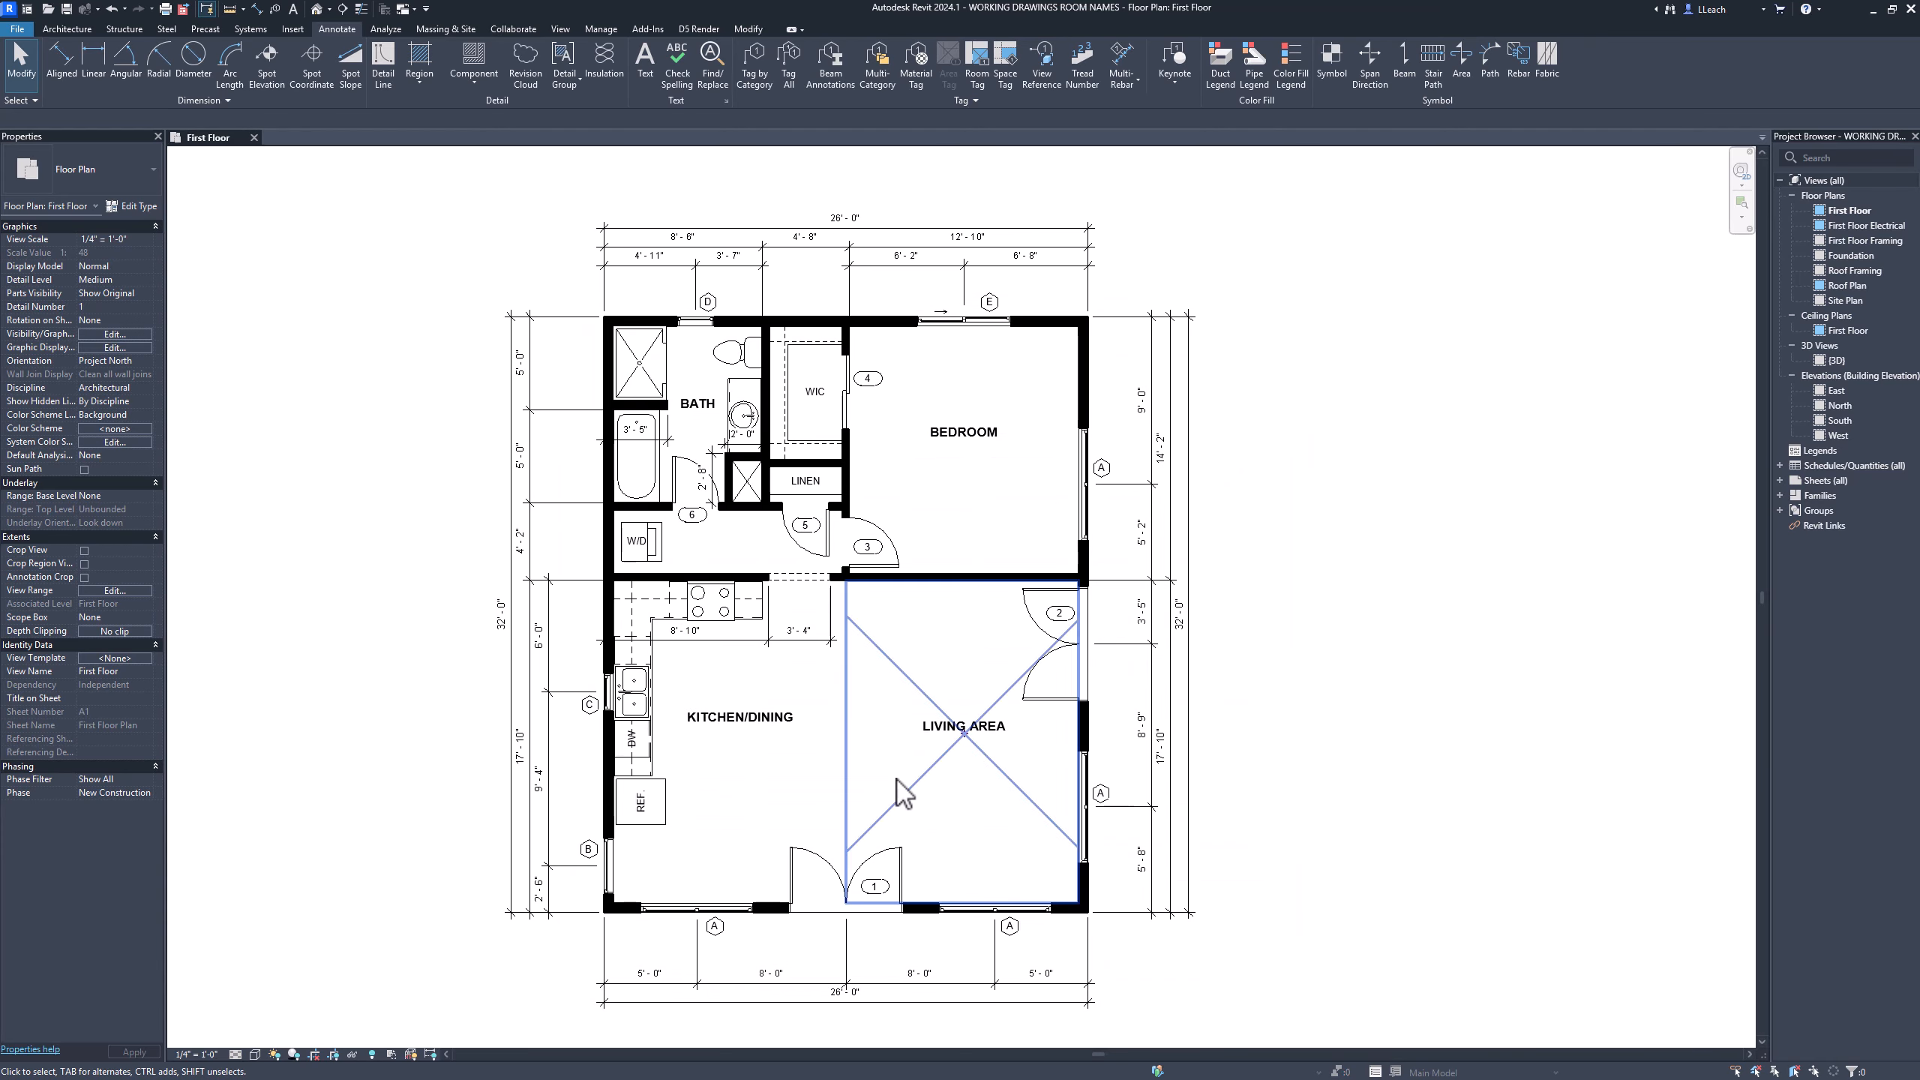